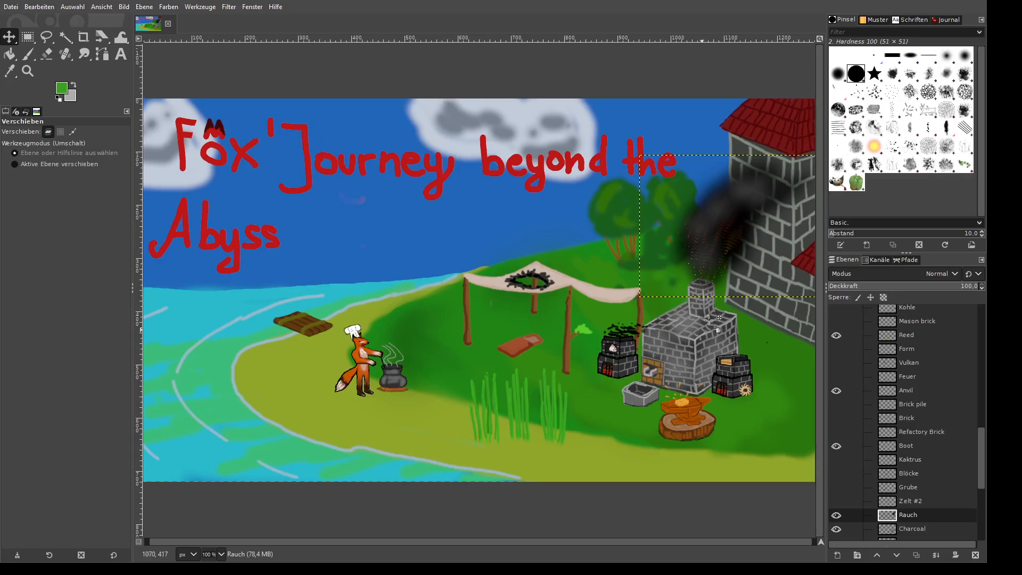
# - Hide the Füchse group and its Kochfuchs layer, the Schrift text layer and the Chars group
pyautogui.scroll(-5, 986, 466)
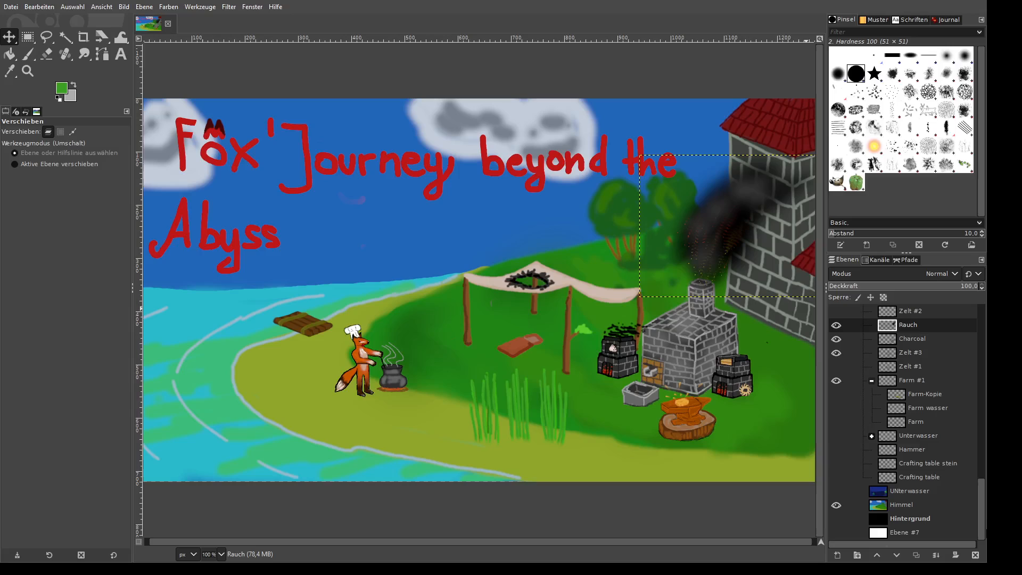
pyautogui.scroll(5, 905, 420)
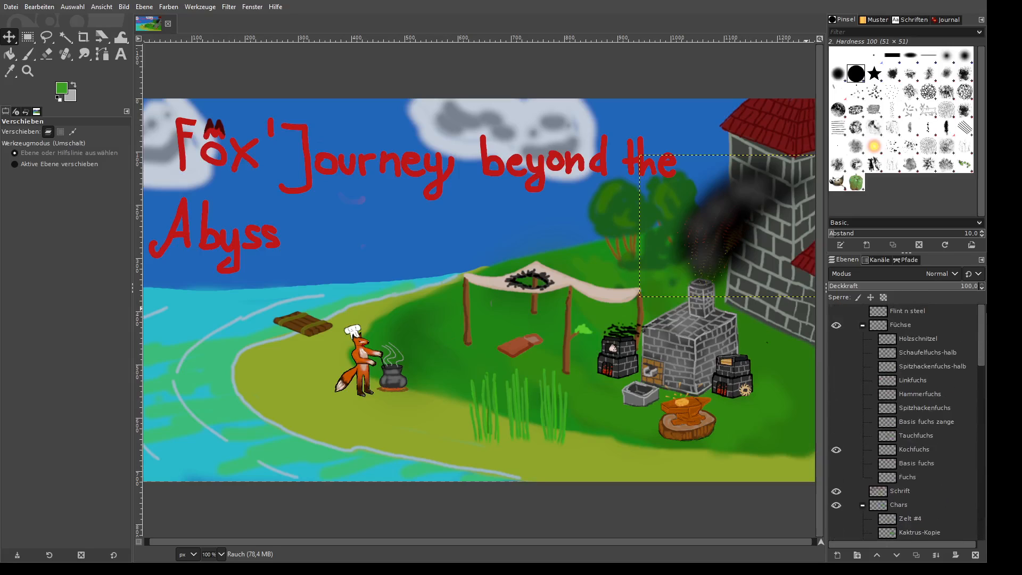
pyautogui.click(836, 325)
pyautogui.click(837, 325)
pyautogui.click(837, 325)
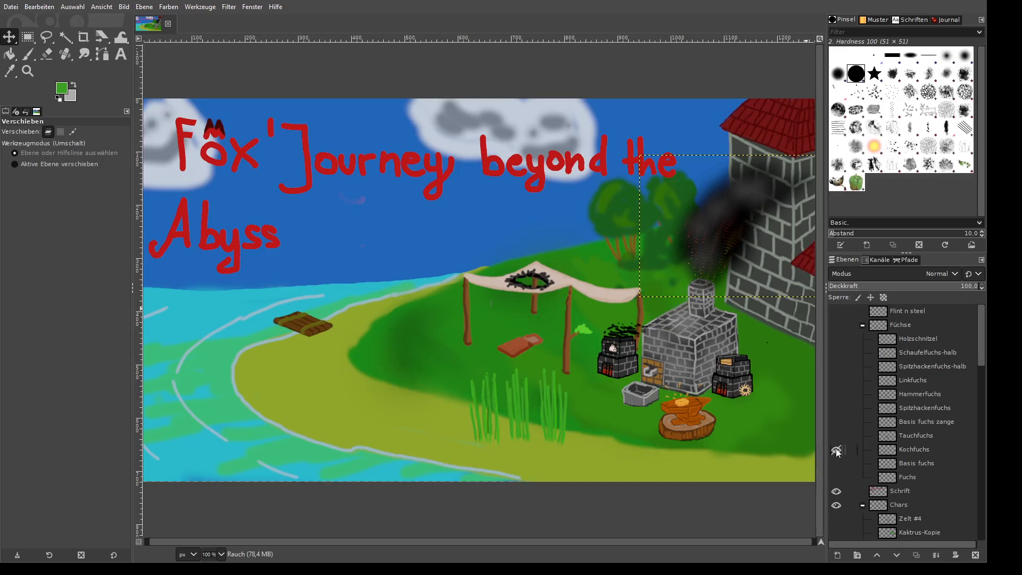
pyautogui.click(837, 491)
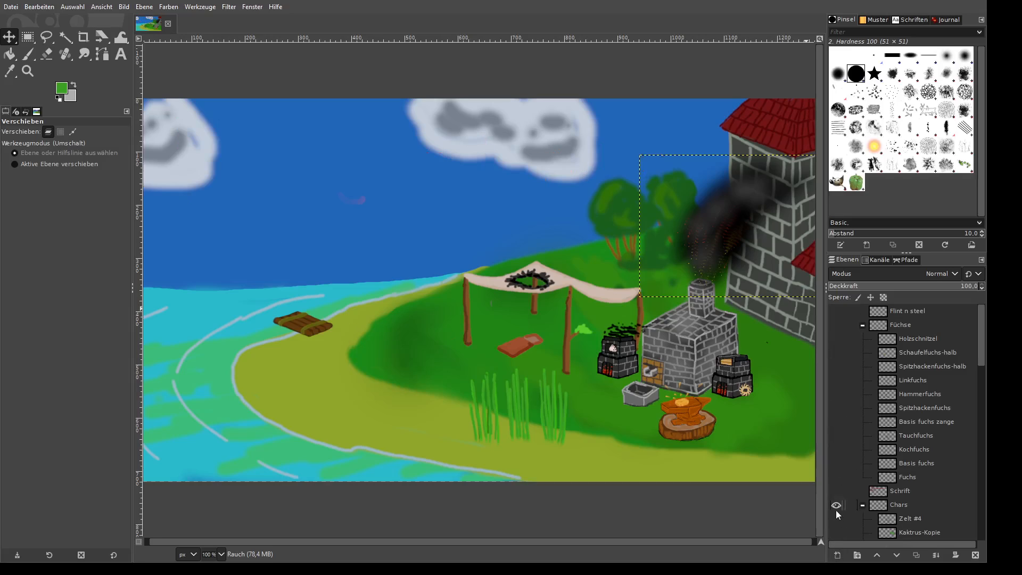
pyautogui.click(836, 505)
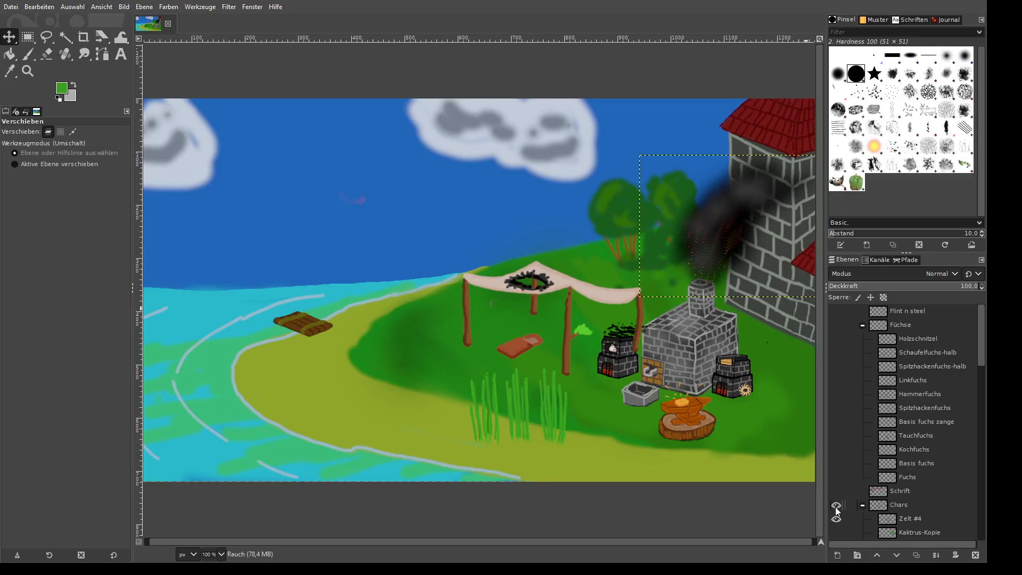
# - Collapse the Füchse and Chars layer groups
pyautogui.click(863, 325)
pyautogui.scroll(-5, 877, 461)
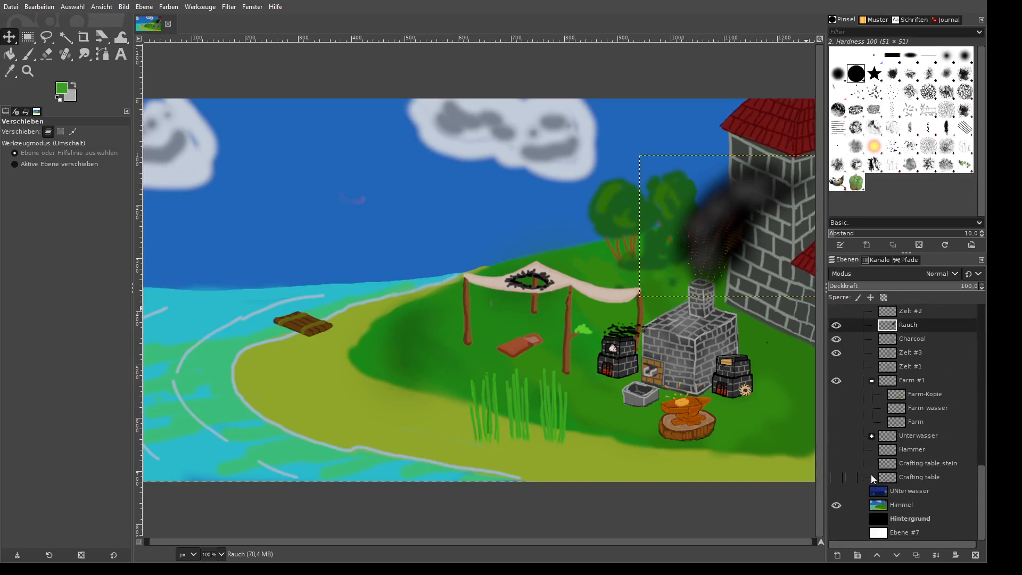
pyautogui.scroll(5, 871, 475)
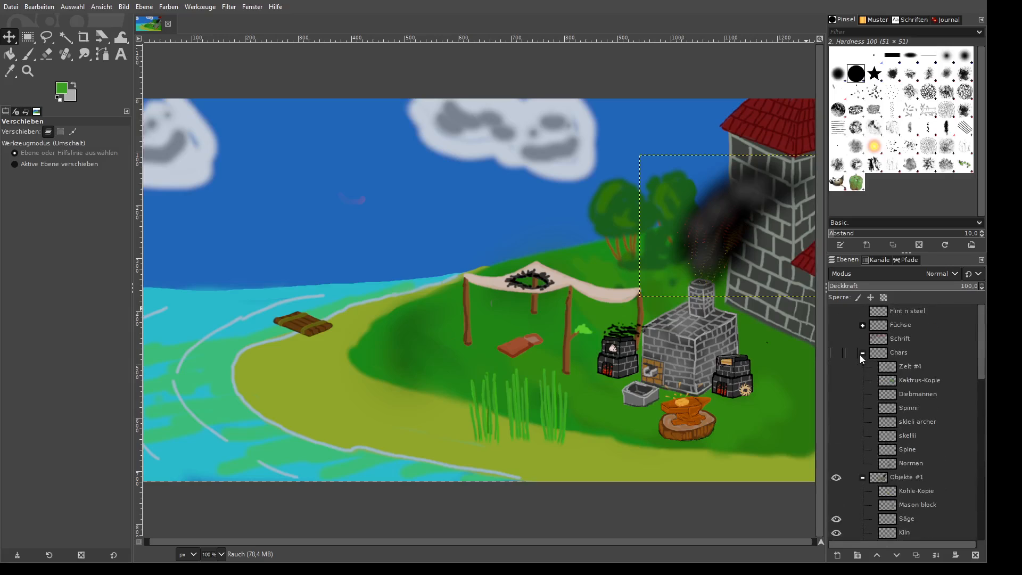
pyautogui.click(863, 353)
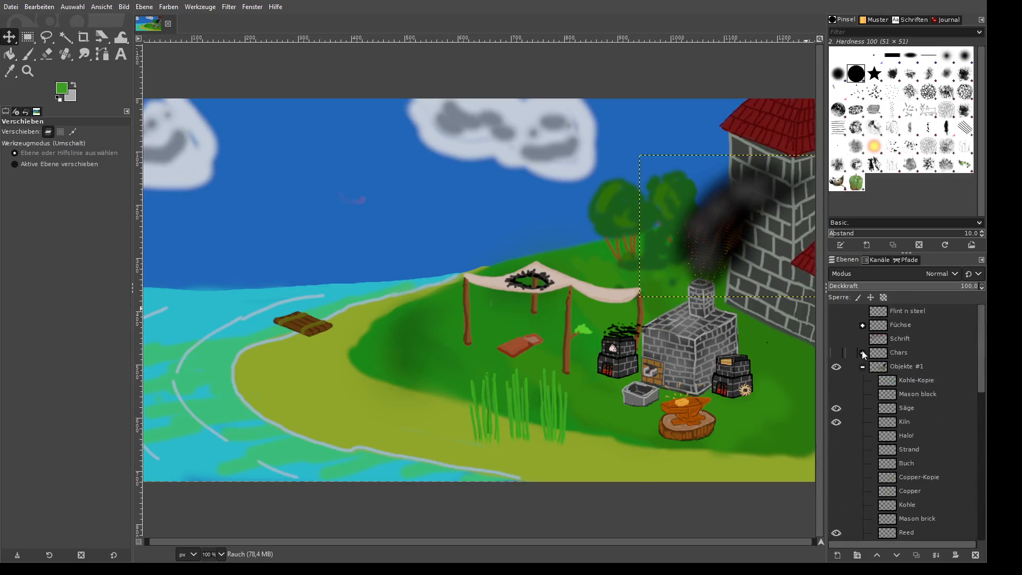
# - Hide the Säge and Kiln layers in the Objekte #1 group
pyautogui.click(837, 407)
pyautogui.click(837, 435)
pyautogui.click(836, 423)
pyautogui.click(837, 436)
pyautogui.scroll(-3, 831, 484)
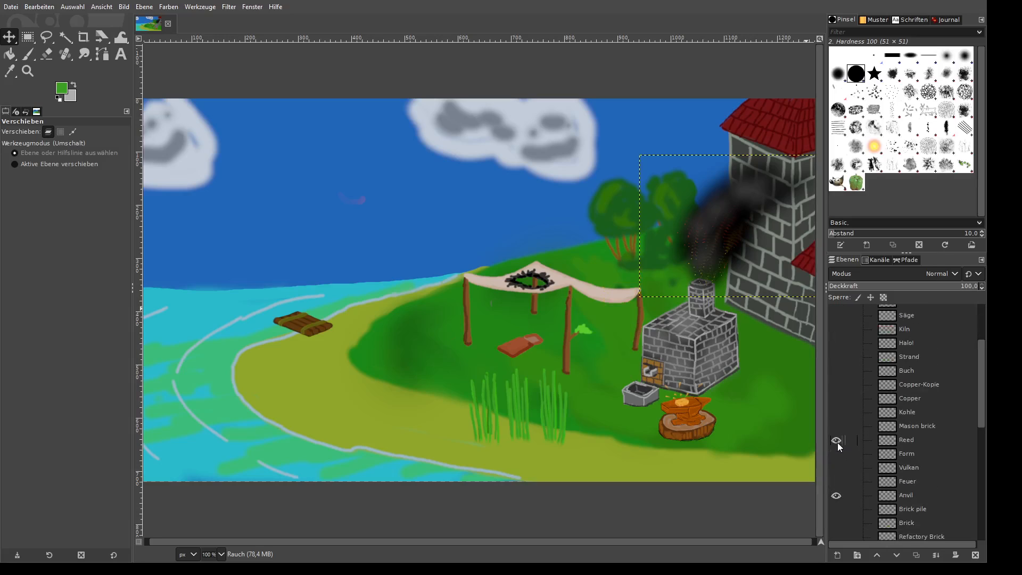
# - Hide the Reed, Anvil, Boot, Rauch, Charcoal and Zelt #3 layers
pyautogui.click(837, 440)
pyautogui.click(837, 495)
pyautogui.scroll(-5, 837, 490)
pyautogui.click(837, 397)
pyautogui.click(836, 465)
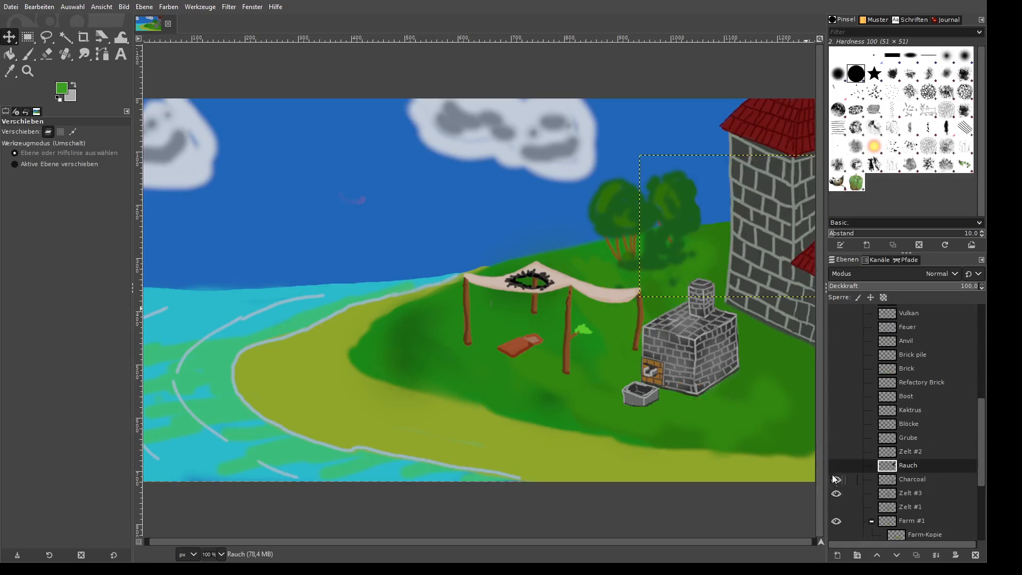
pyautogui.click(835, 479)
pyautogui.click(838, 493)
# - Collapse the Objekte #1 layer group and hide it, keeping the Himmel background shown
pyautogui.scroll(8, 863, 494)
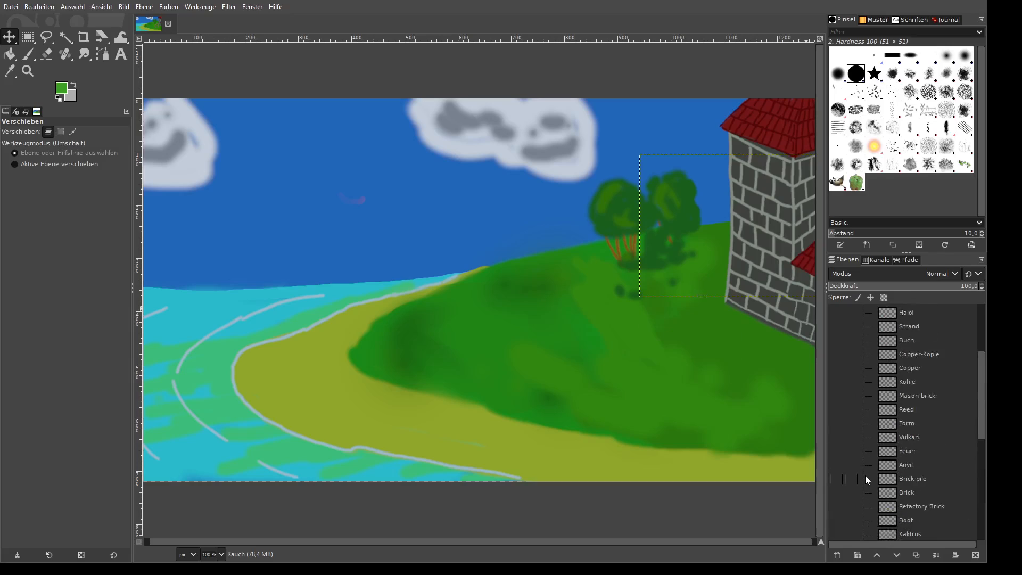
pyautogui.click(868, 367)
pyautogui.click(863, 367)
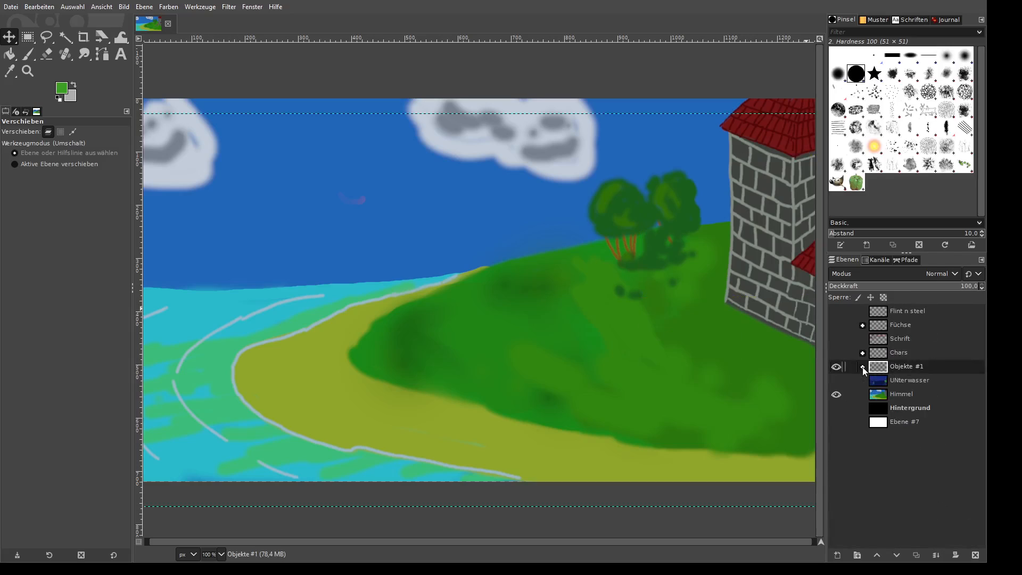
pyautogui.click(835, 397)
pyautogui.click(835, 395)
# - Shift the Himmel background sideways across the canvas to inspect its off-canvas parts, and return it to the tower view
pyautogui.scroll(-2, 610, 327)
pyautogui.scroll(1, 613, 326)
pyautogui.moveTo(614, 325); pyautogui.dragTo(493, 354)
pyautogui.click(521, 351)
pyautogui.moveTo(653, 331); pyautogui.dragTo(782, 322)
pyautogui.moveTo(372, 314); pyautogui.dragTo(485, 296)
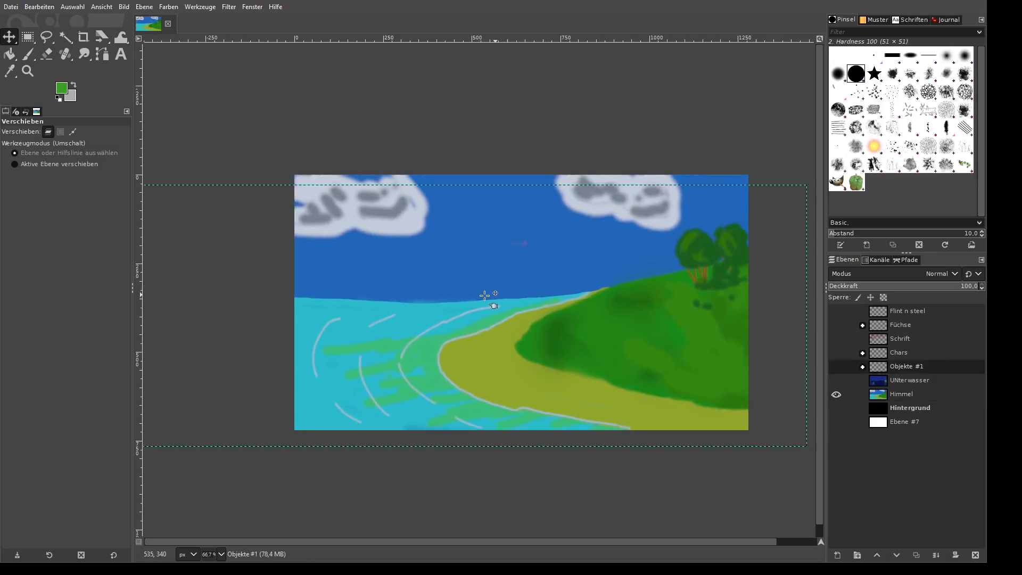
pyautogui.moveTo(562, 298); pyautogui.dragTo(520, 307)
pyautogui.moveTo(519, 308); pyautogui.dragTo(360, 308)
pyautogui.moveTo(443, 308); pyautogui.dragTo(488, 302)
pyautogui.moveTo(440, 290); pyautogui.dragTo(560, 289)
pyautogui.moveTo(472, 288); pyautogui.dragTo(594, 285)
pyautogui.click(594, 285)
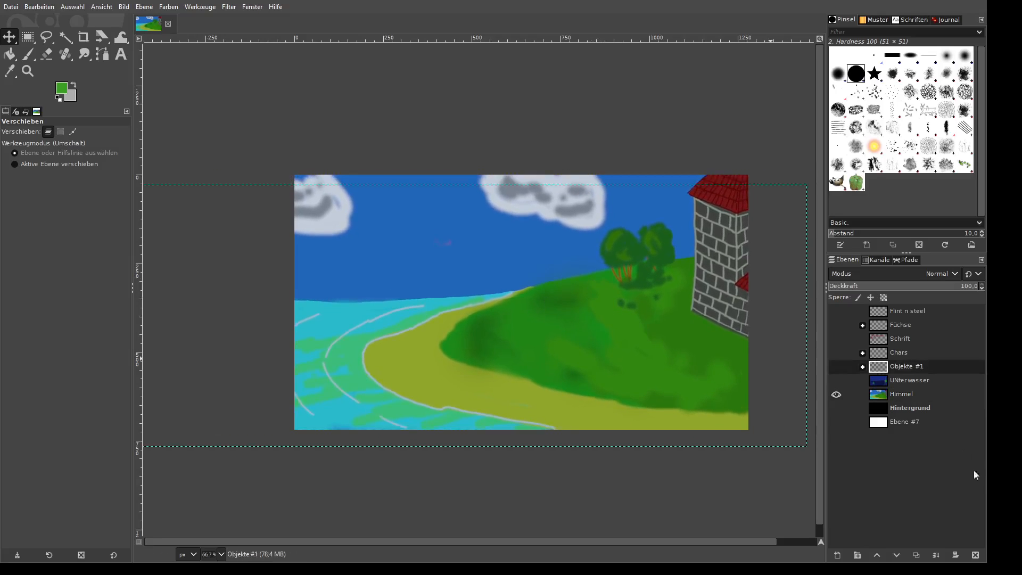
# - Show the UNterwasser background instead of Himmel, shift it sideways to inspect its hidden parts, and undo the moves
pyautogui.click(837, 380)
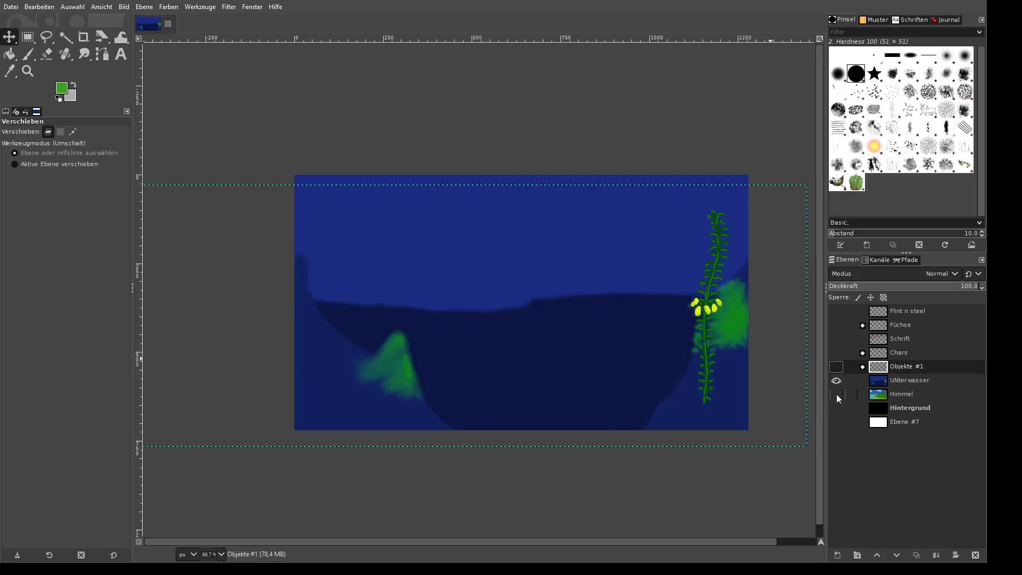
pyautogui.moveTo(524, 315); pyautogui.dragTo(570, 319)
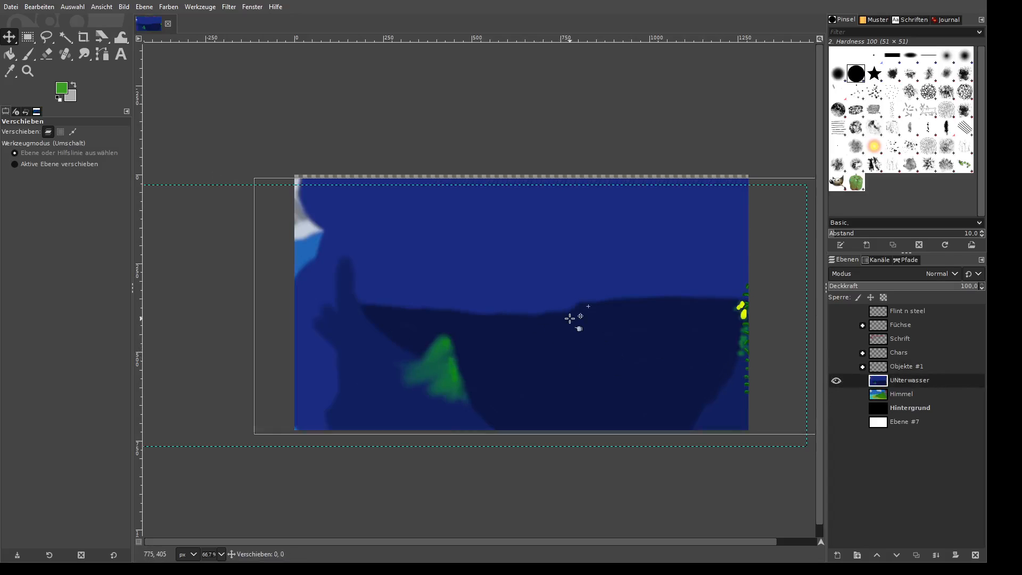
pyautogui.hotkey('ctrl', 'z')
pyautogui.hotkey('ctrl', 'z')
pyautogui.hotkey('ctrl', 'z')
pyautogui.hotkey('ctrl', 'z')
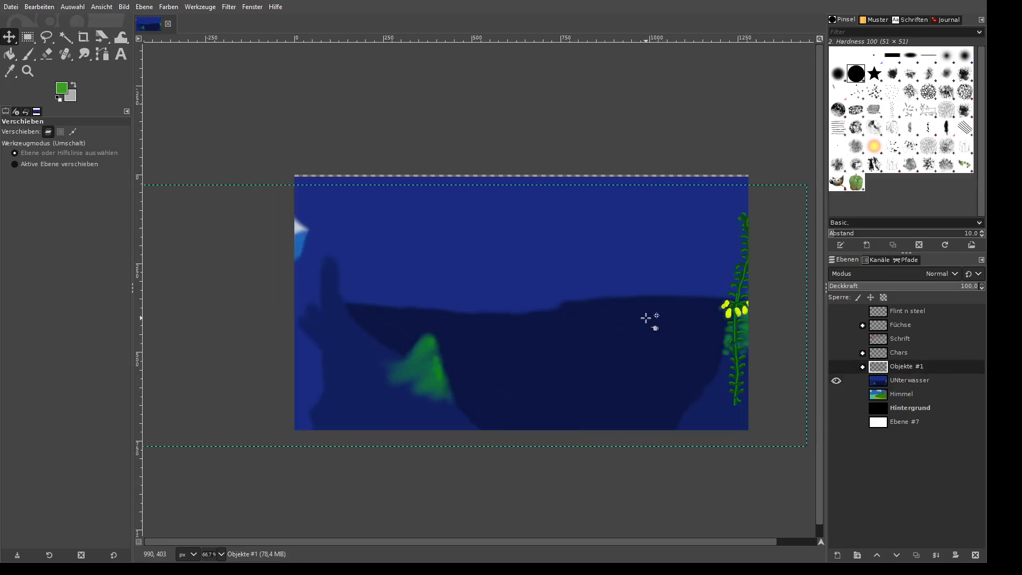
# - Shift the UNterwasser background left and back to inspect its far edge, and switch visibility back to Himmel
pyautogui.moveTo(646, 318); pyautogui.dragTo(517, 309)
pyautogui.moveTo(588, 311); pyautogui.dragTo(631, 312)
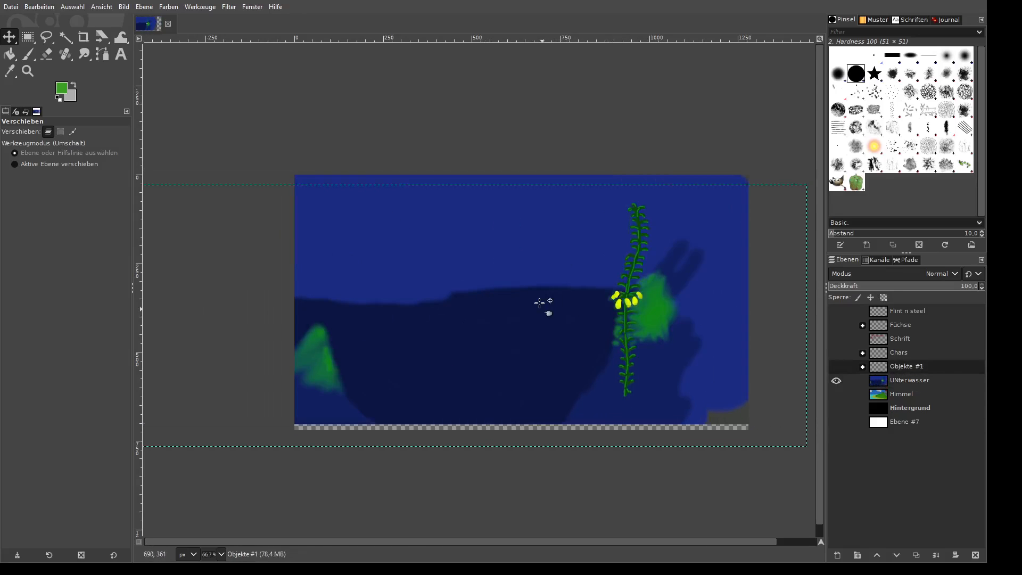
pyautogui.moveTo(539, 303); pyautogui.dragTo(581, 331)
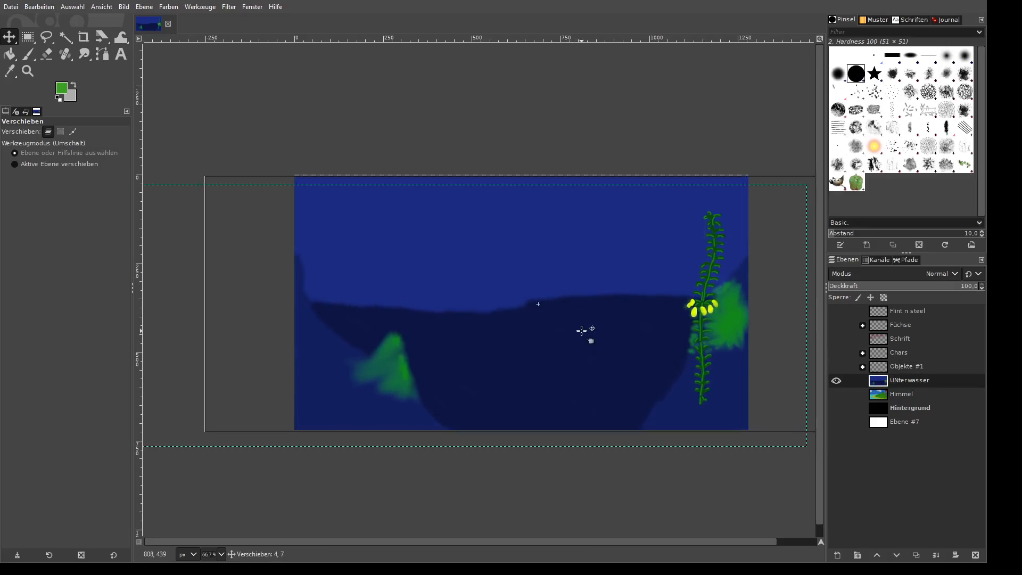
pyautogui.press('pageup')
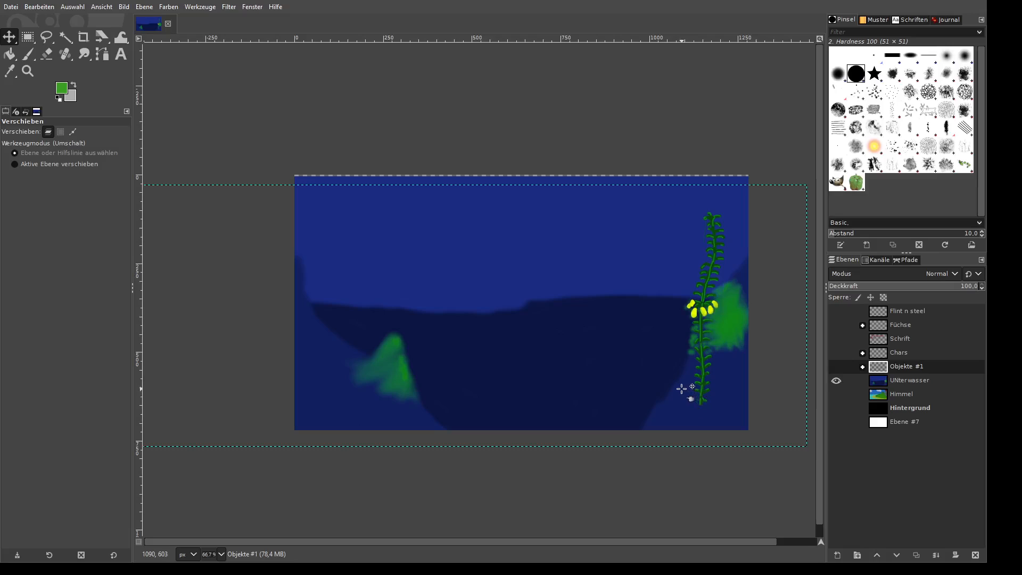
pyautogui.click(837, 381)
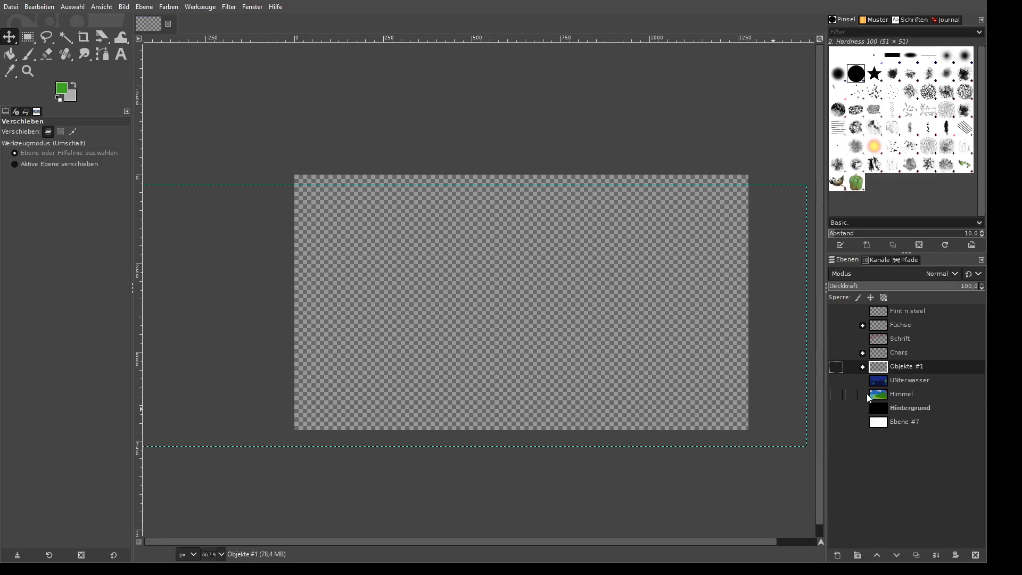
pyautogui.click(842, 395)
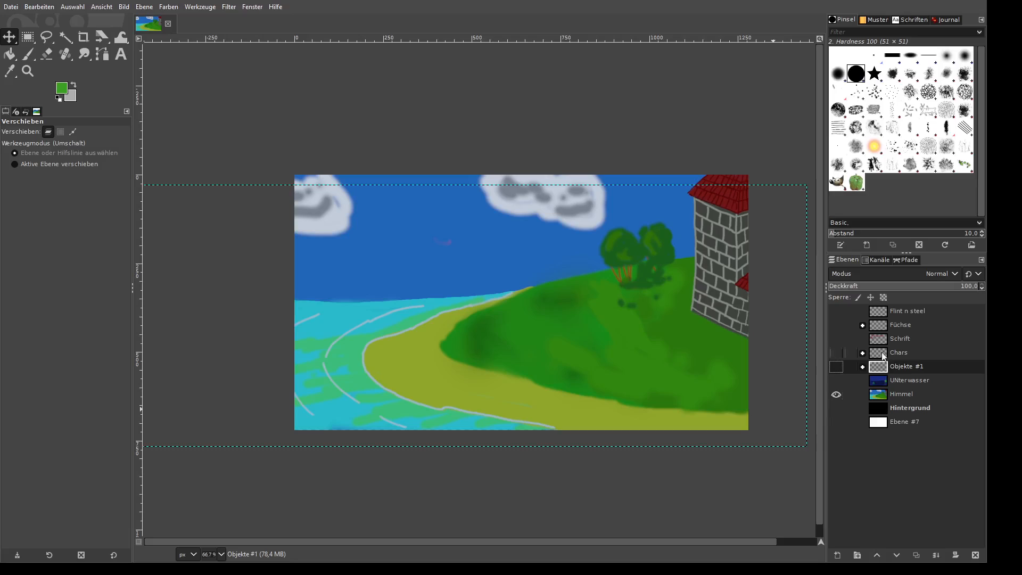
# - Expand the Chars and Objekte #1 groups and look through the character and object layers they contain
pyautogui.click(863, 353)
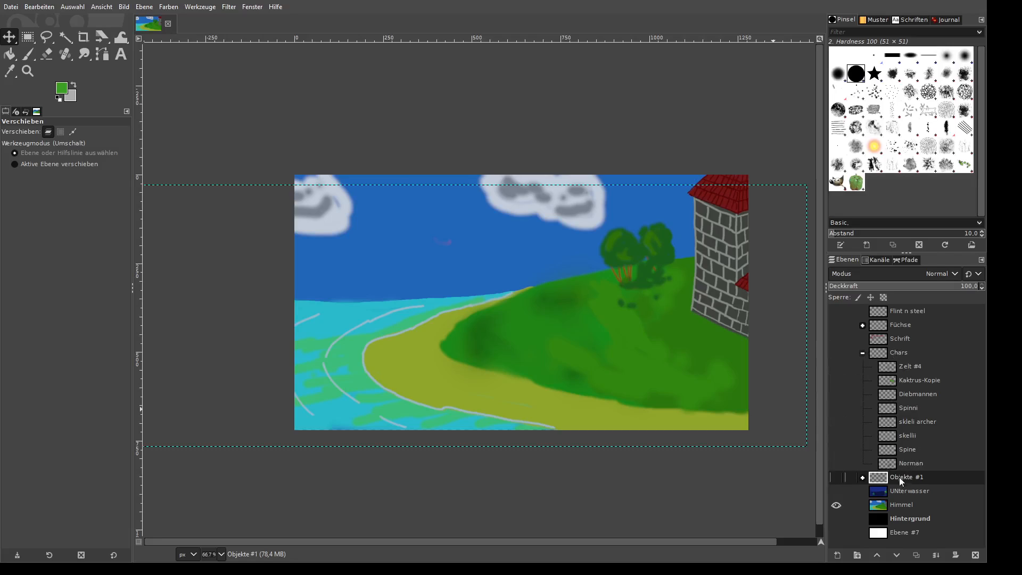
pyautogui.click(863, 478)
pyautogui.scroll(-5, 886, 405)
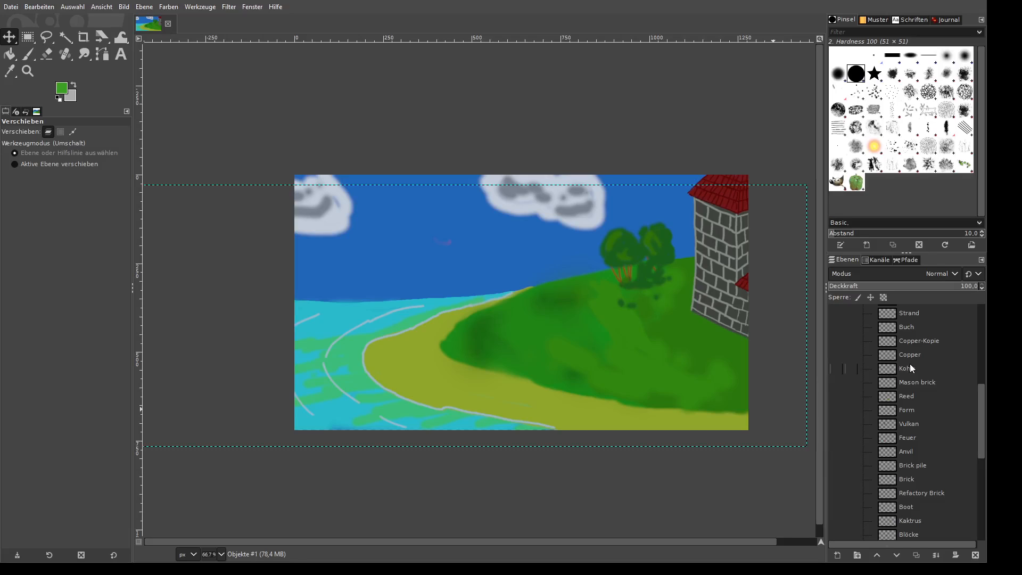
pyautogui.scroll(-6, 948, 426)
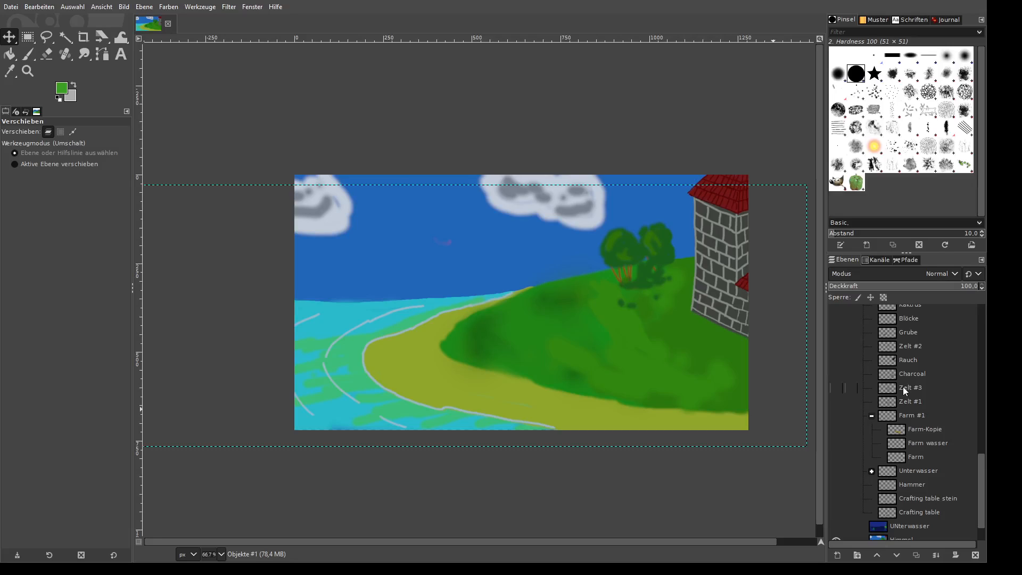
pyautogui.scroll(9, 897, 409)
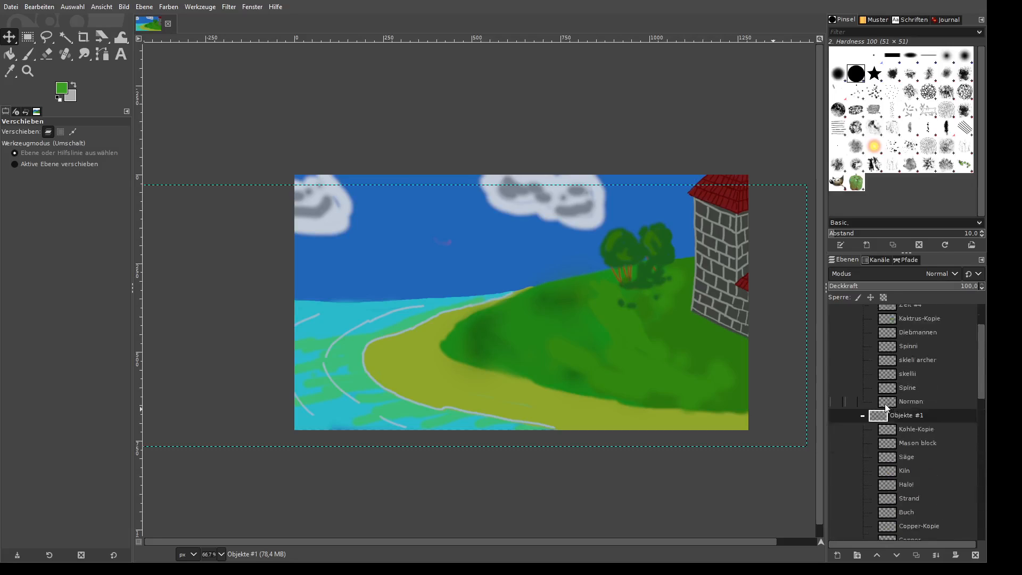
# - Expand the Füchse group and make the Basis fuchs layer active and visible together with its group
pyautogui.click(863, 325)
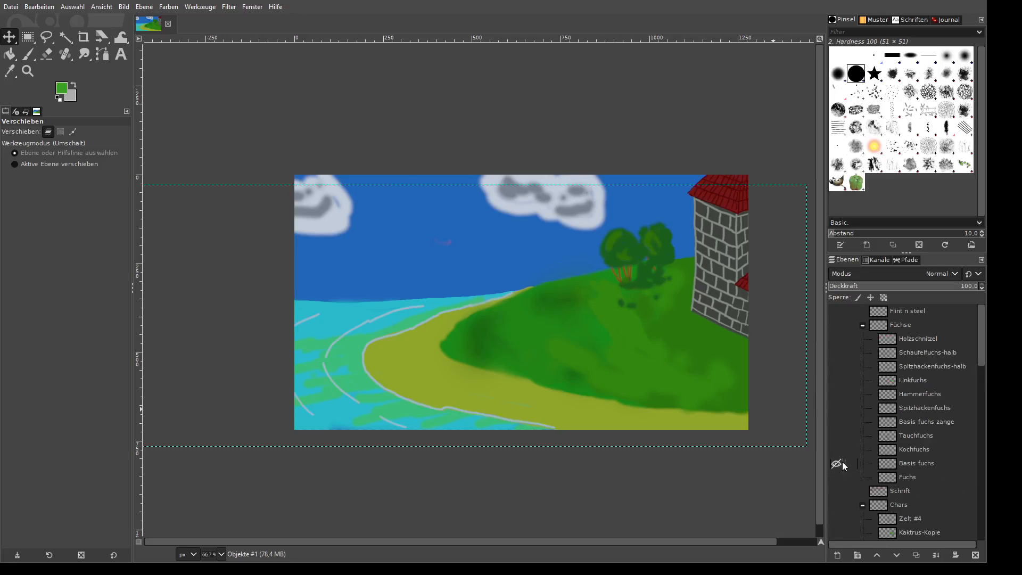
pyautogui.click(900, 464)
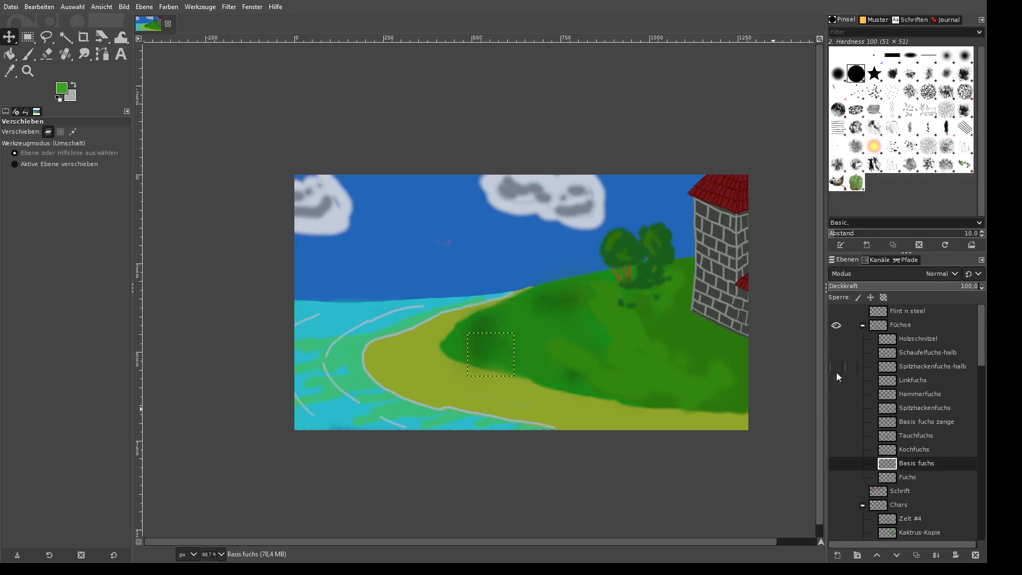
pyautogui.click(836, 467)
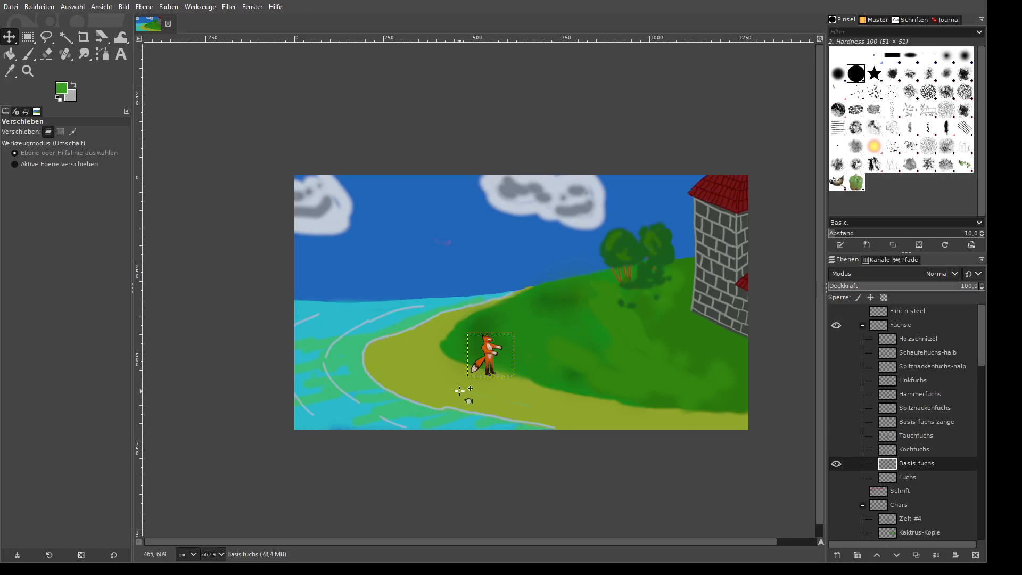
# - Examine the Basis fuchs figure up close and in the context of the whole scene
pyautogui.scroll(7, 493, 386)
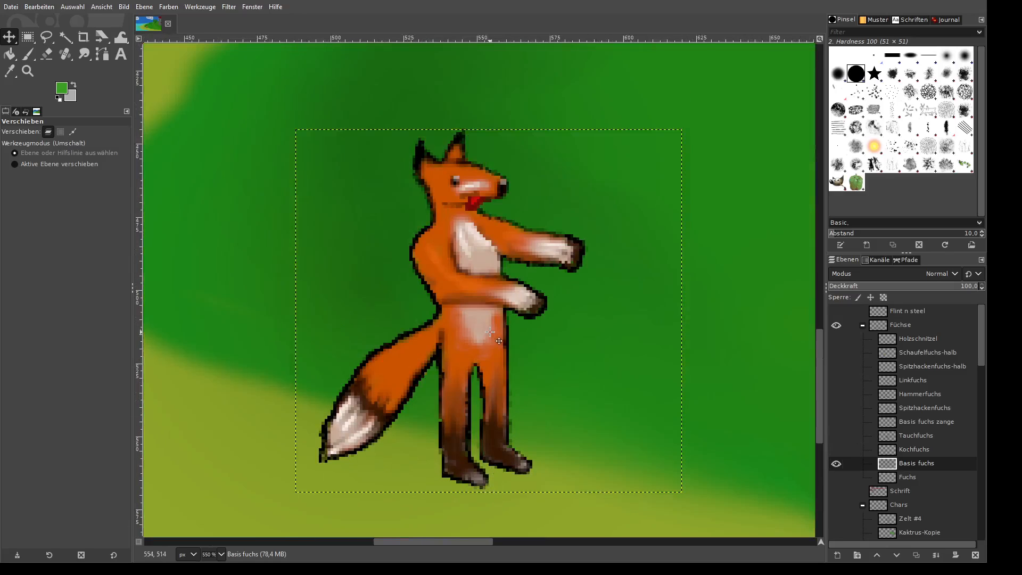
pyautogui.scroll(-1, 494, 335)
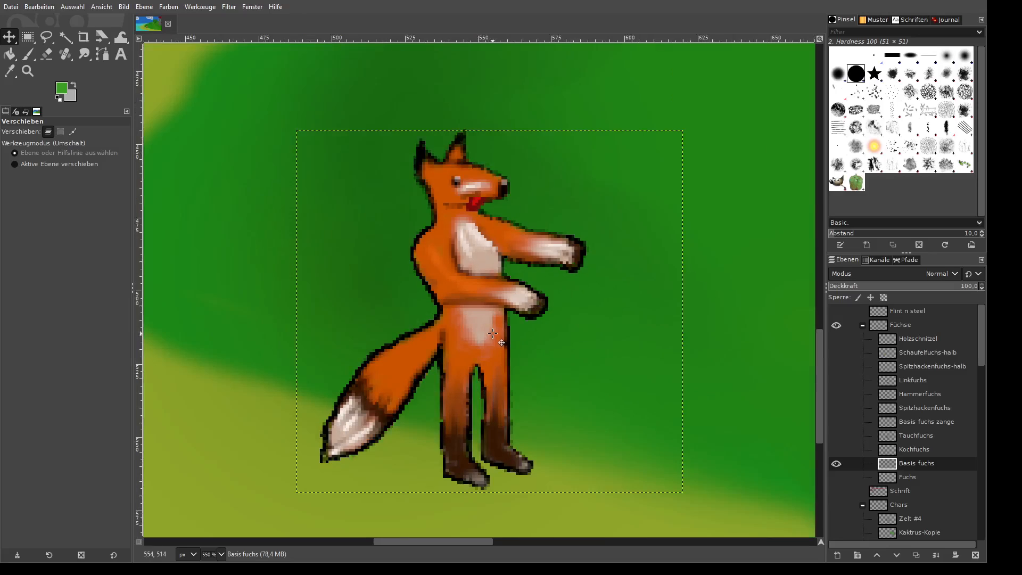
pyautogui.scroll(-1, 493, 334)
pyautogui.scroll(2, 490, 332)
pyautogui.scroll(-5, 490, 331)
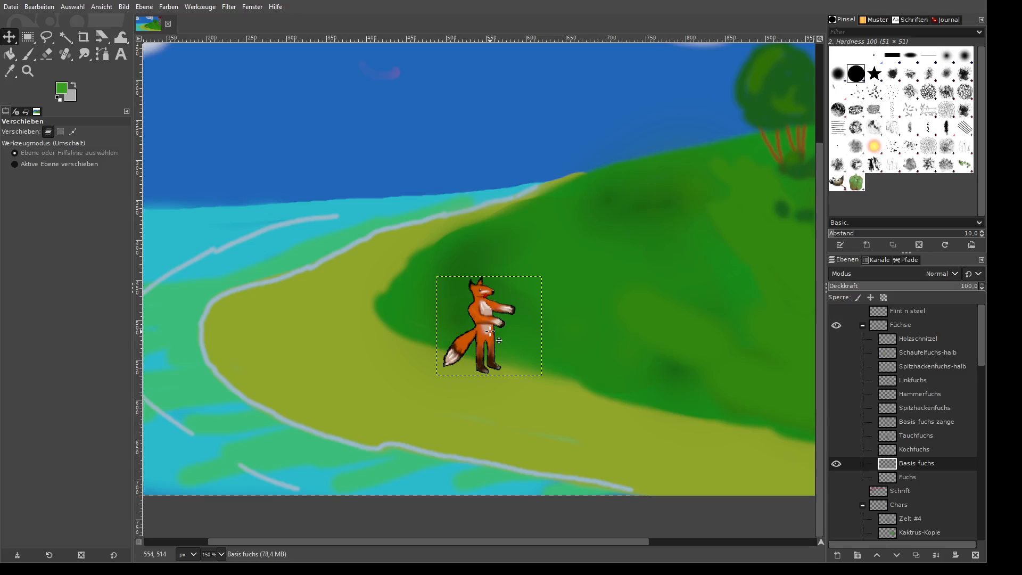
pyautogui.scroll(-1, 489, 332)
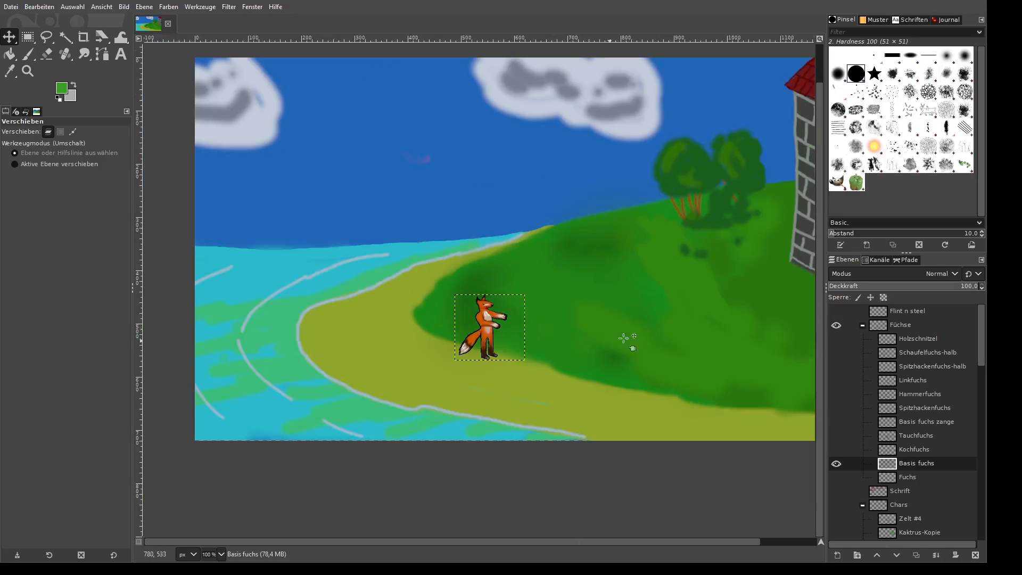
pyautogui.scroll(1, 610, 258)
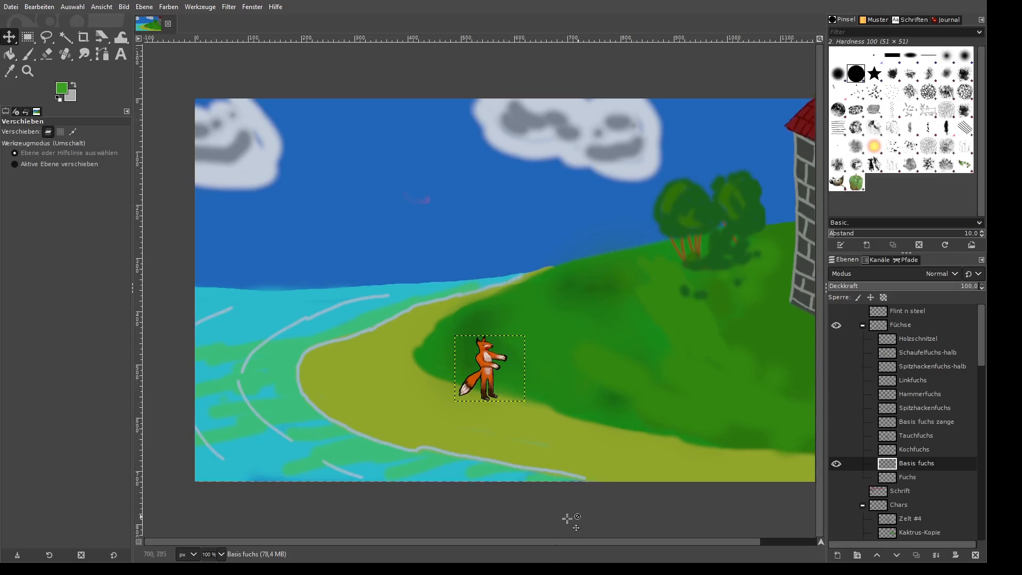
pyautogui.moveTo(582, 541); pyautogui.dragTo(628, 540)
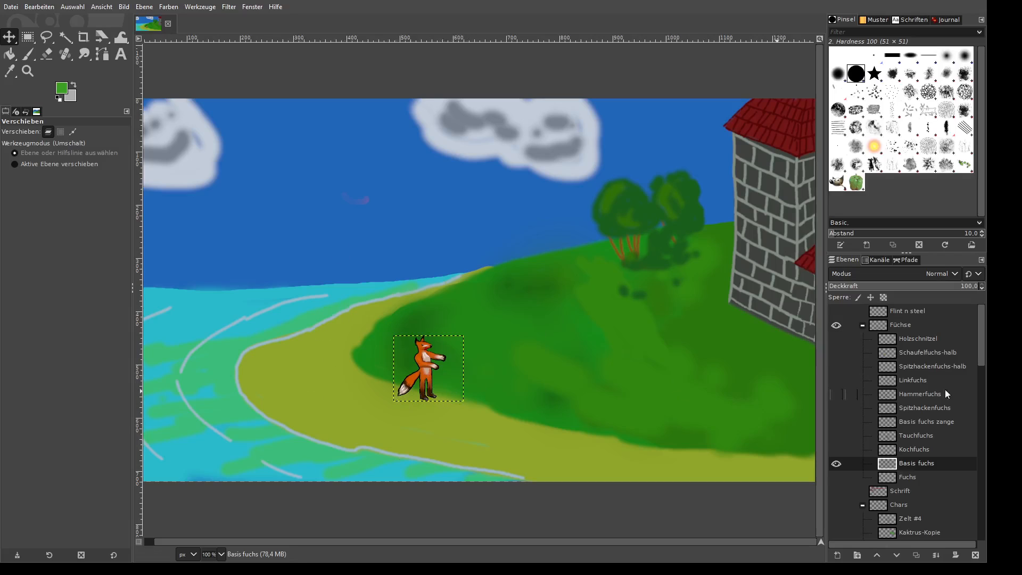
# - Make the Schrift title lettering and the Chars group visible in the scene
pyautogui.scroll(-3, 904, 424)
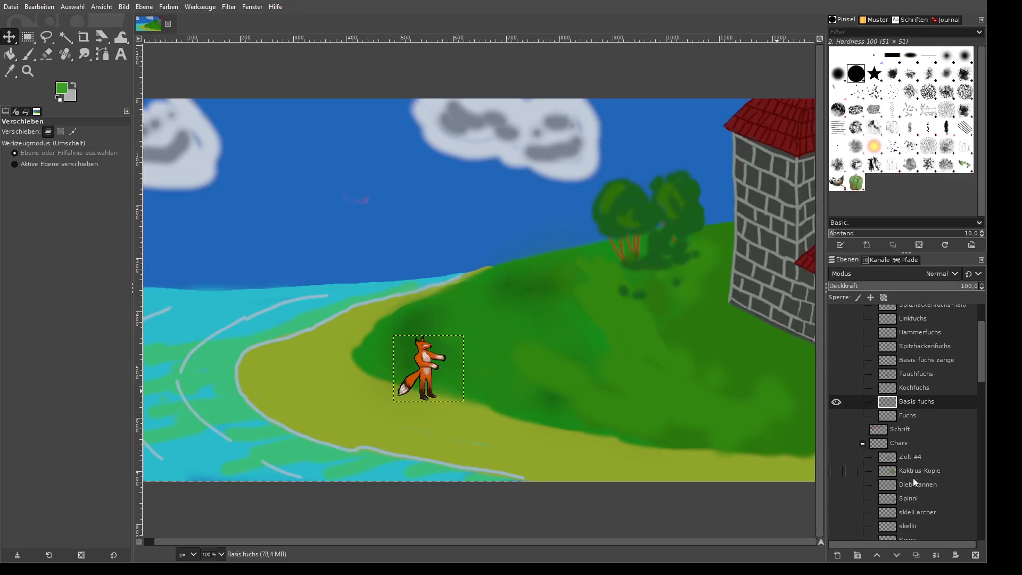
pyautogui.scroll(-10, 912, 433)
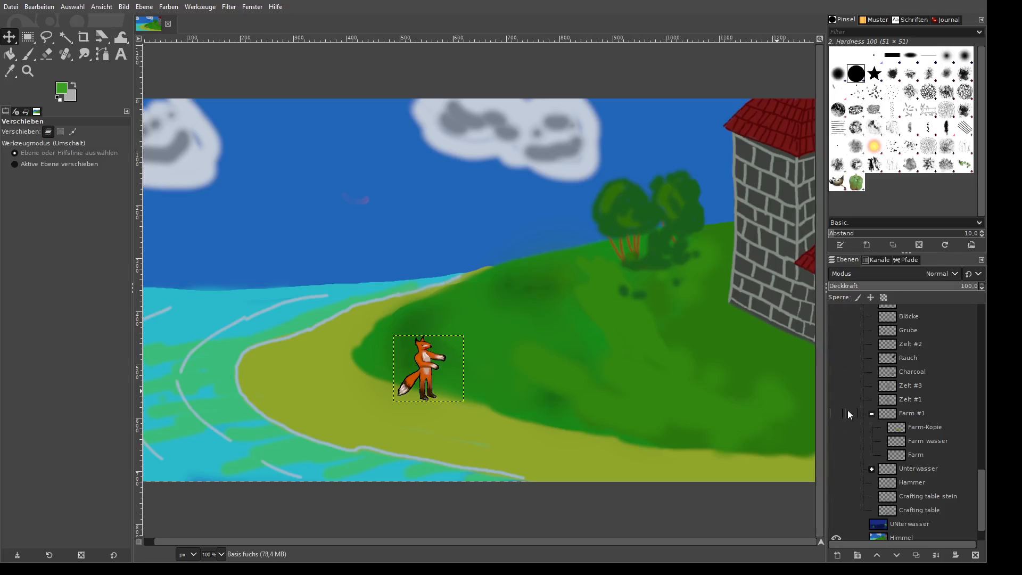
pyautogui.scroll(10, 842, 388)
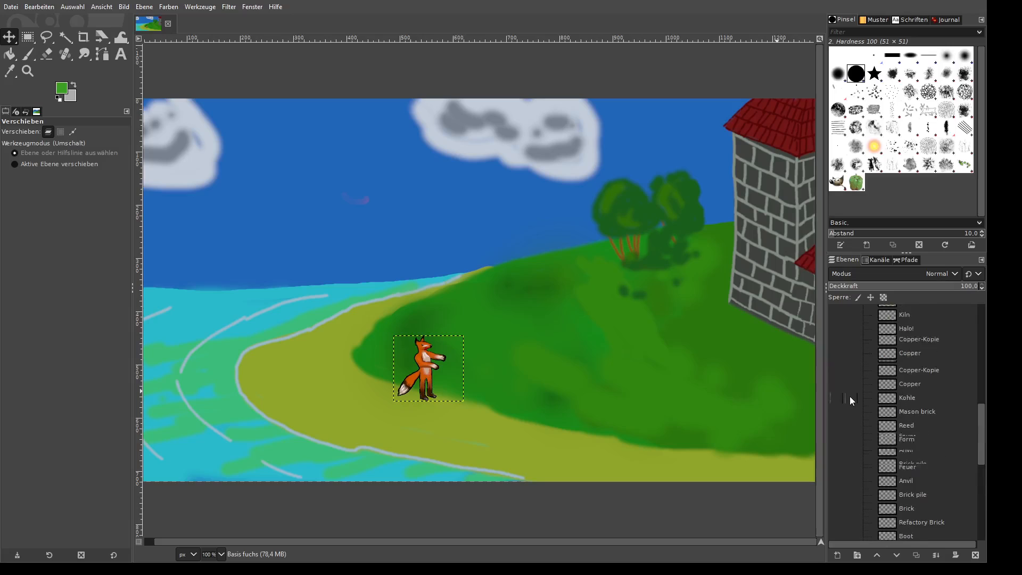
pyautogui.scroll(3, 840, 376)
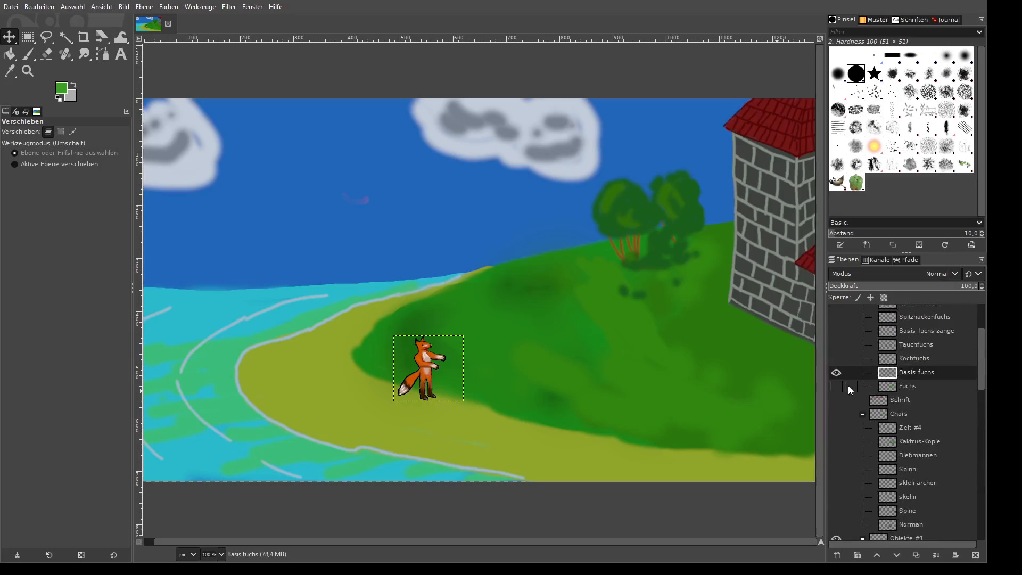
pyautogui.click(834, 390)
pyautogui.click(834, 390)
pyautogui.click(834, 402)
pyautogui.scroll(2, 837, 442)
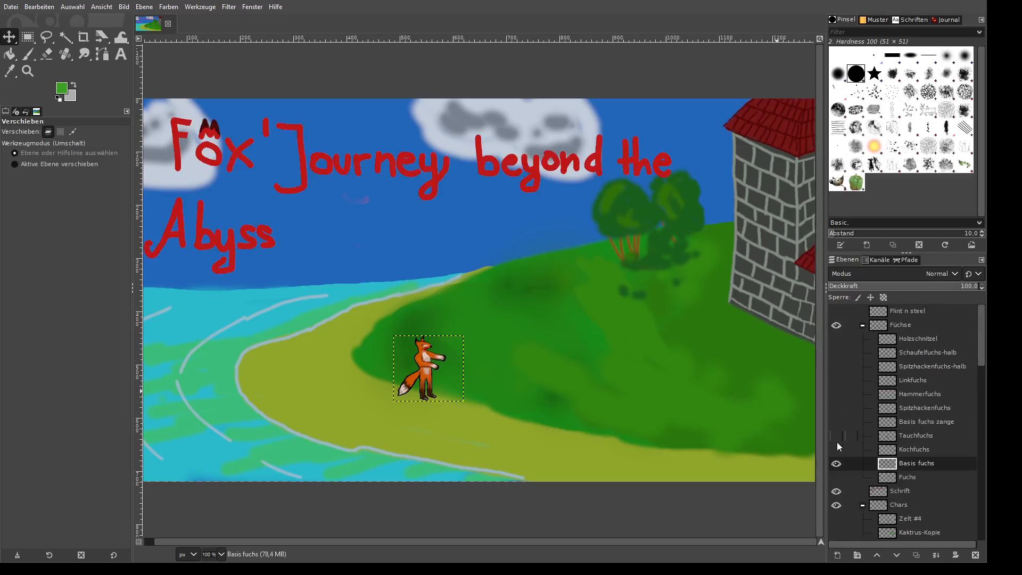
# - Examine the red title lettering in the sky together with the fox and the whole scene
pyautogui.click(838, 313)
pyautogui.click(837, 312)
pyautogui.scroll(-1, 719, 176)
pyautogui.scroll(1, 720, 176)
pyautogui.scroll(1, 719, 175)
pyautogui.scroll(-2, 724, 177)
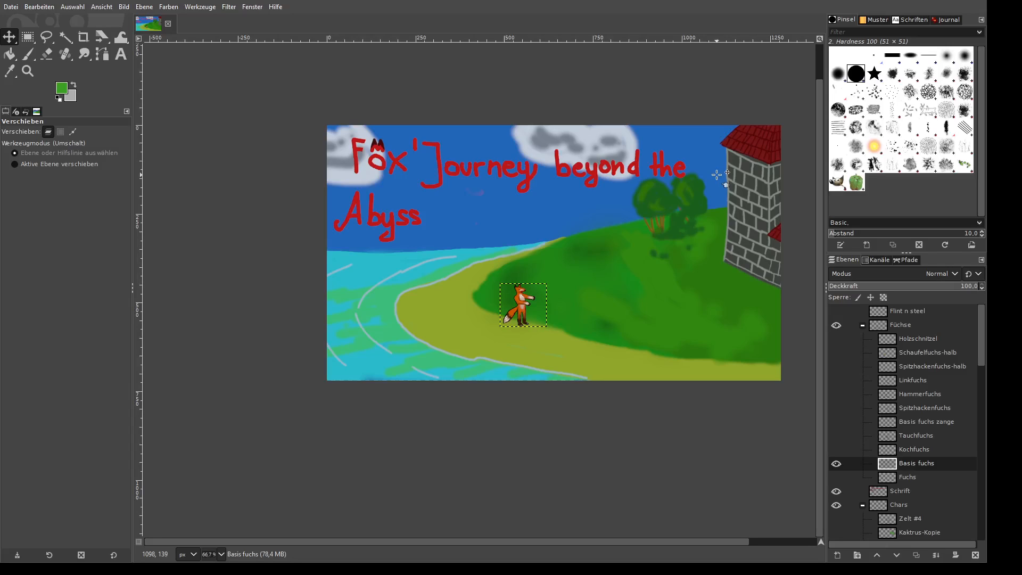
pyautogui.scroll(1, 620, 139)
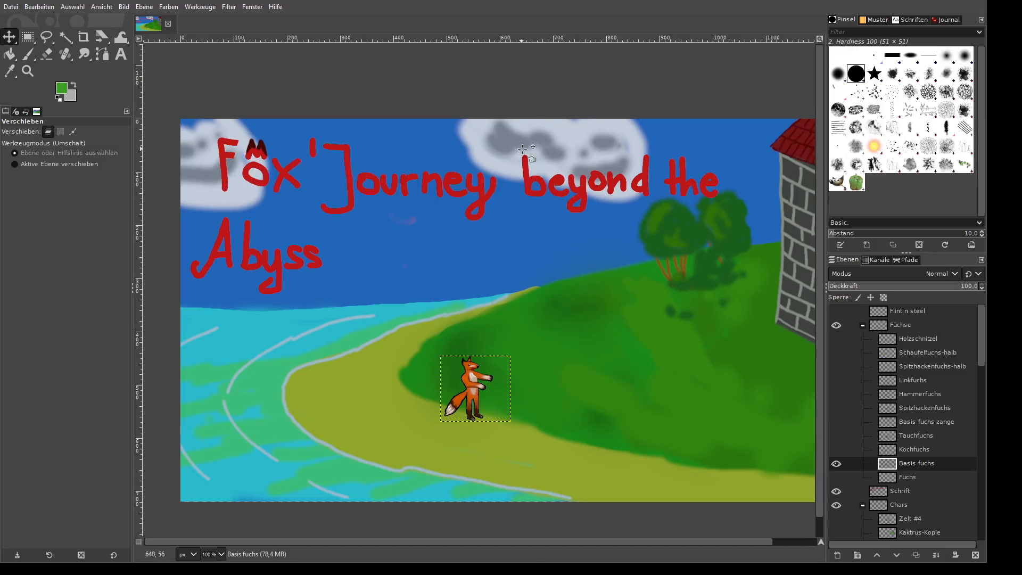
pyautogui.moveTo(544, 545); pyautogui.dragTo(599, 541)
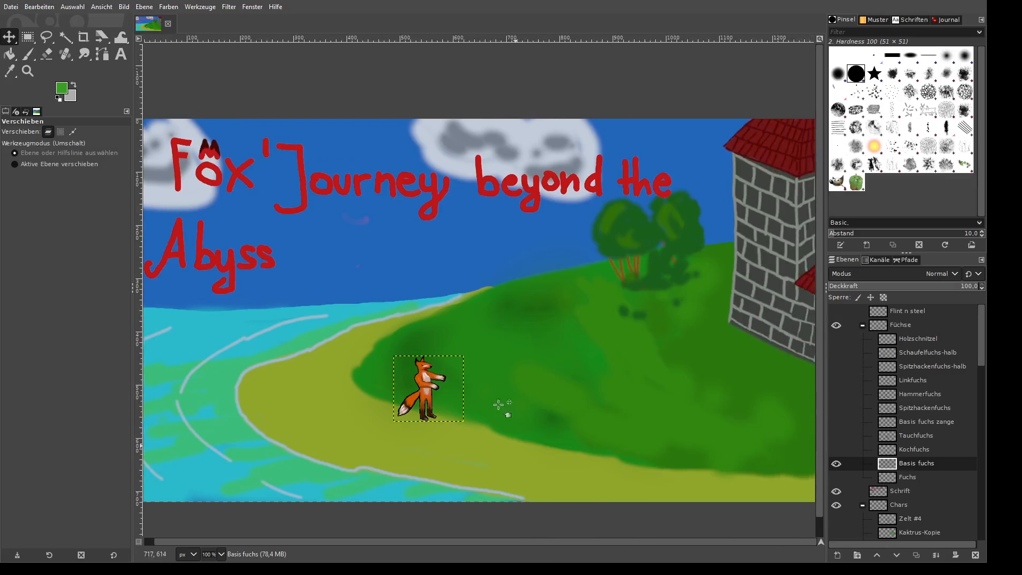
pyautogui.scroll(-1, 456, 275)
pyautogui.scroll(1, 454, 274)
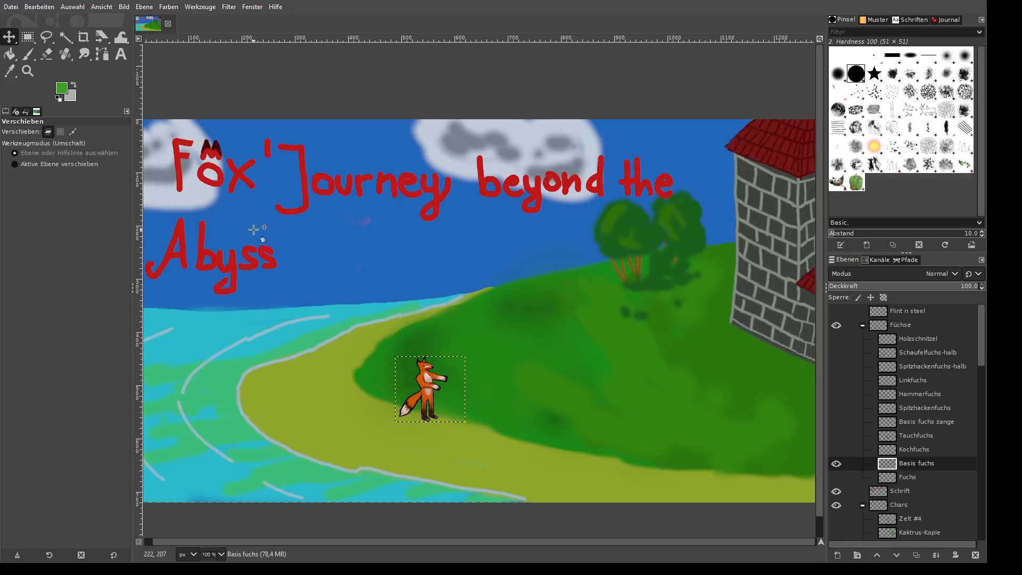
# - Nudge the Himmel background slightly and undo the shift
pyautogui.moveTo(290, 275); pyautogui.dragTo(291, 276)
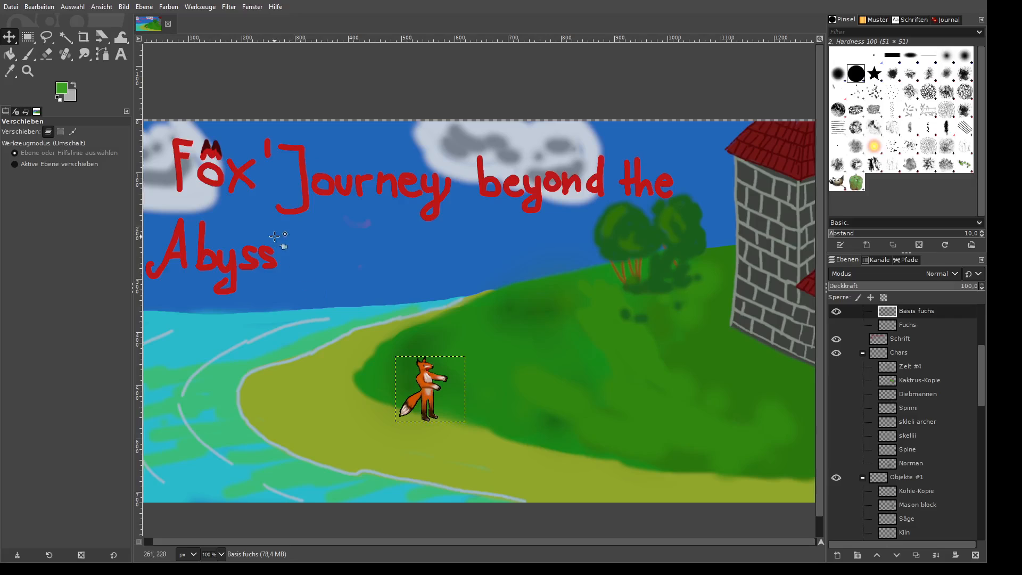
pyautogui.hotkey('ctrl', 'z')
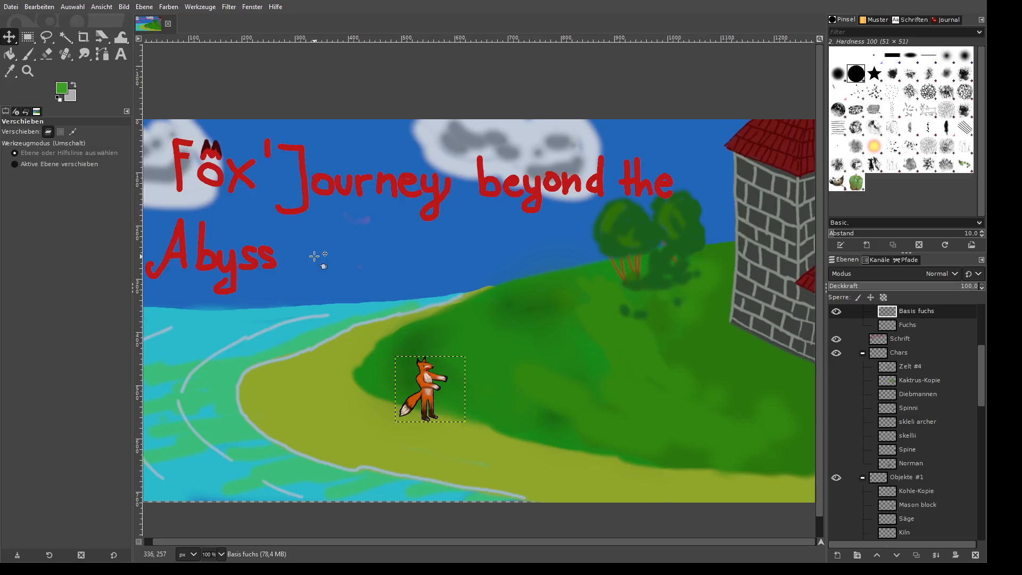
pyautogui.click(315, 256)
pyautogui.moveTo(314, 257); pyautogui.dragTo(314, 257)
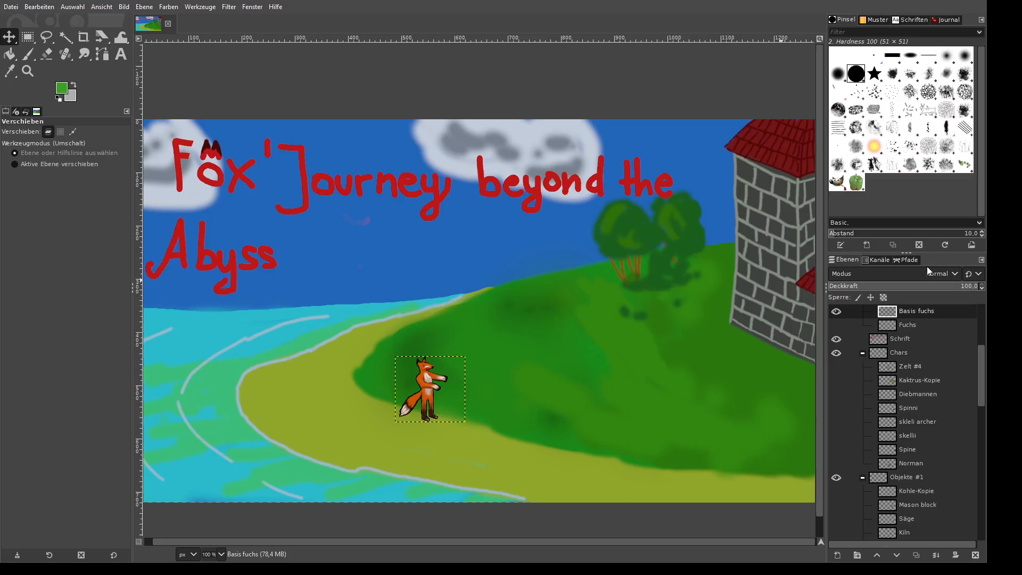
# - Look through the object layers of the Objekte #1 group and the background layers beneath it
pyautogui.scroll(-4, 914, 362)
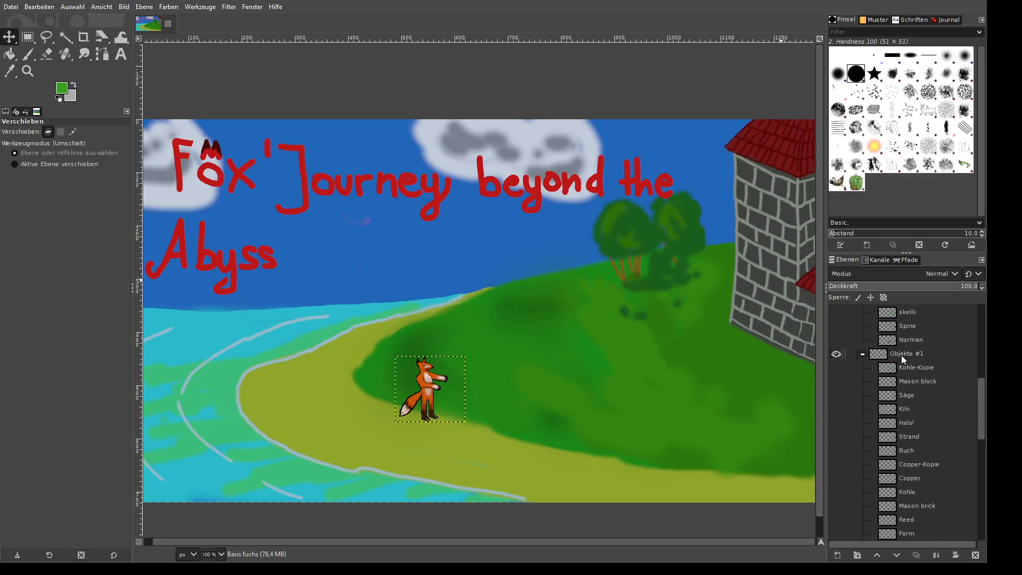
pyautogui.scroll(-10, 902, 356)
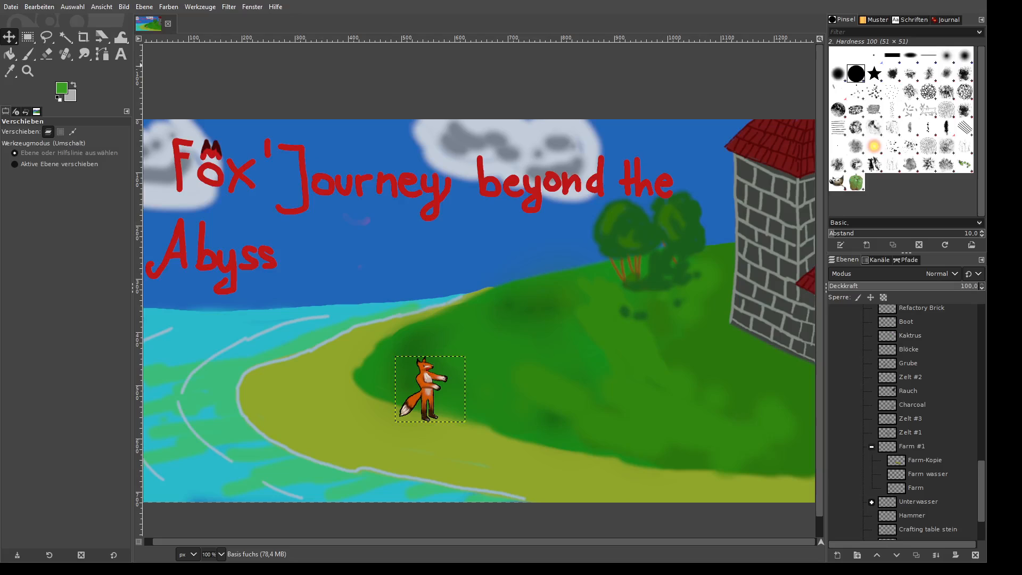
pyautogui.scroll(3, 539, 400)
pyautogui.scroll(-1, 509, 375)
pyautogui.scroll(-1, 507, 356)
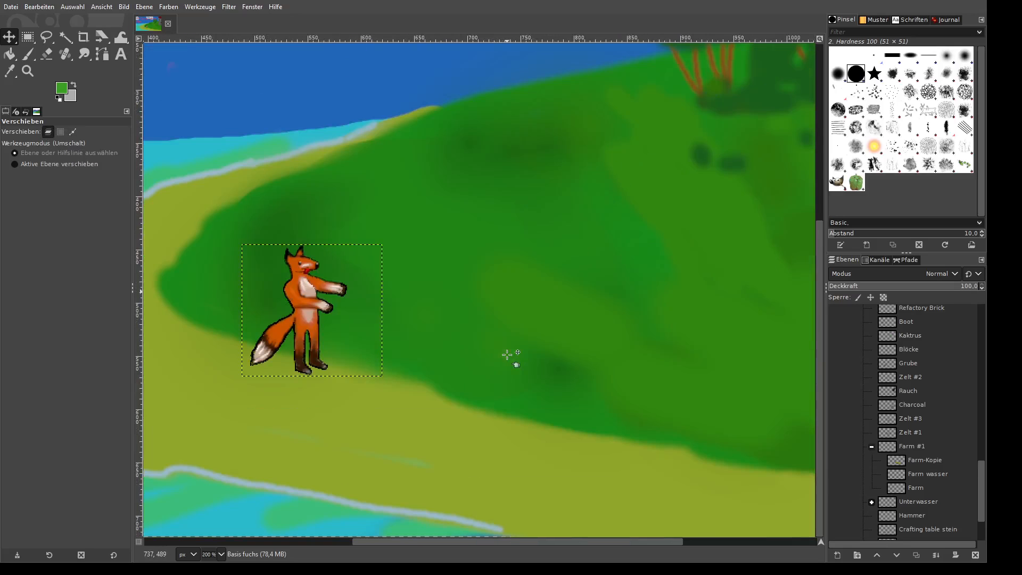
pyautogui.scroll(-3, 947, 439)
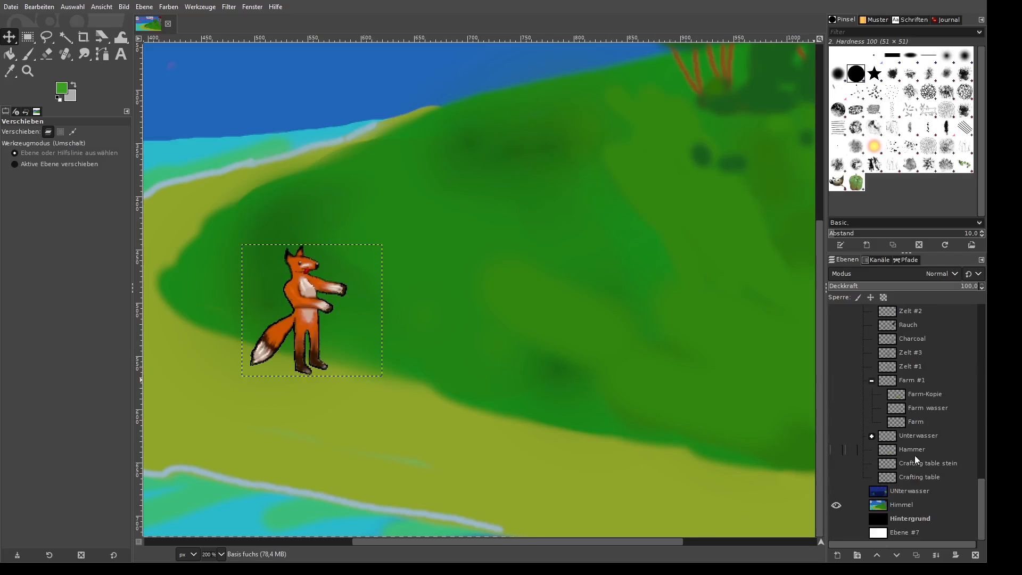
pyautogui.scroll(4, 910, 443)
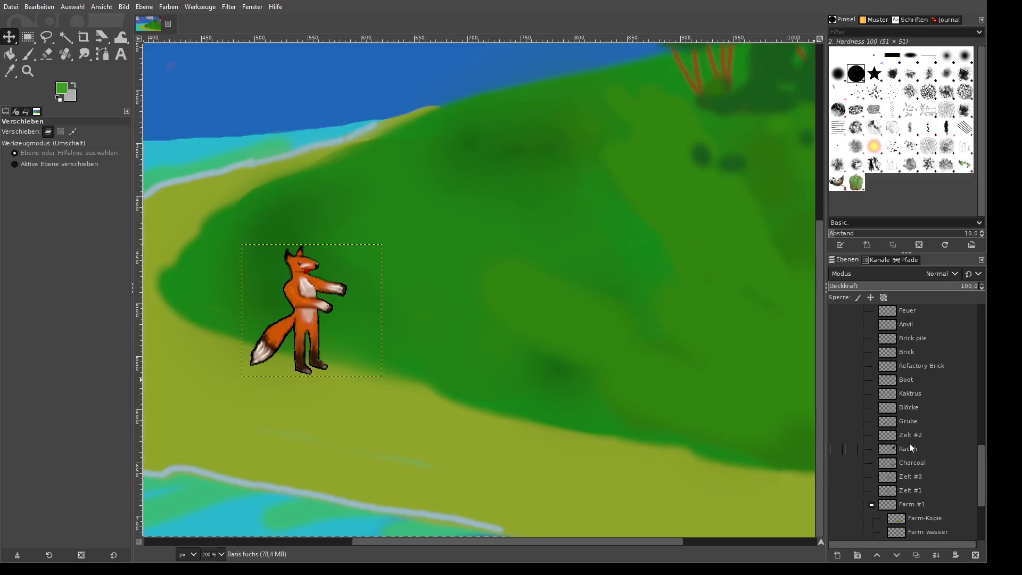
pyautogui.scroll(-4, 910, 447)
pyautogui.scroll(3, 873, 469)
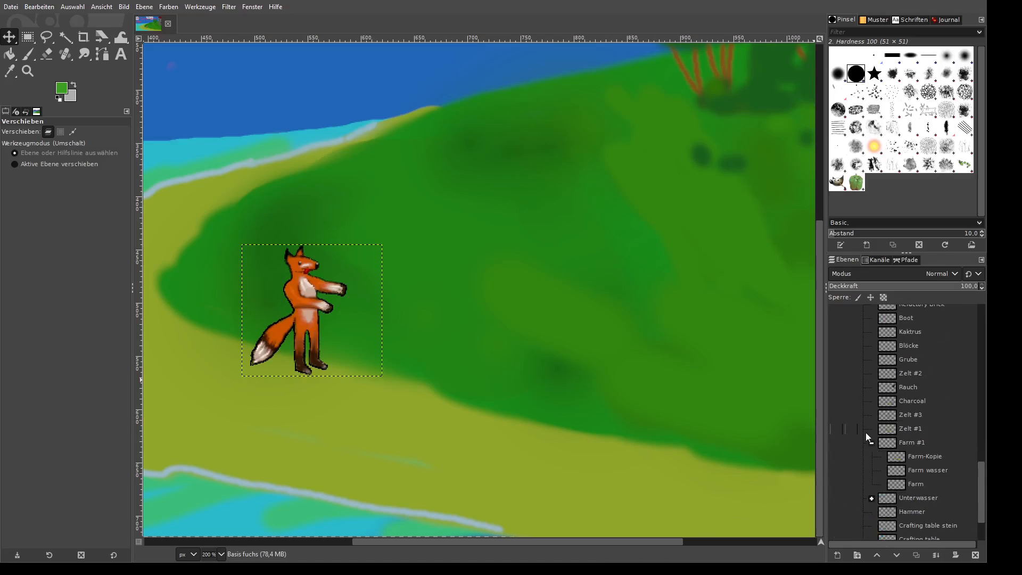
# - Make the Zelt #3 layer visible and shift the tent toward the hill's edge above the fox
pyautogui.click(840, 417)
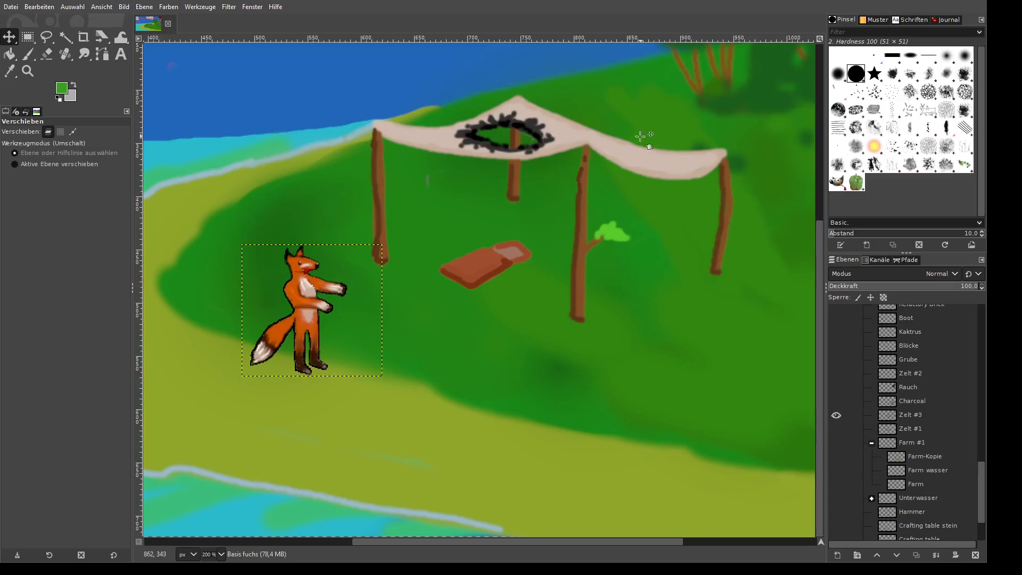
pyautogui.moveTo(572, 145); pyautogui.dragTo(481, 101)
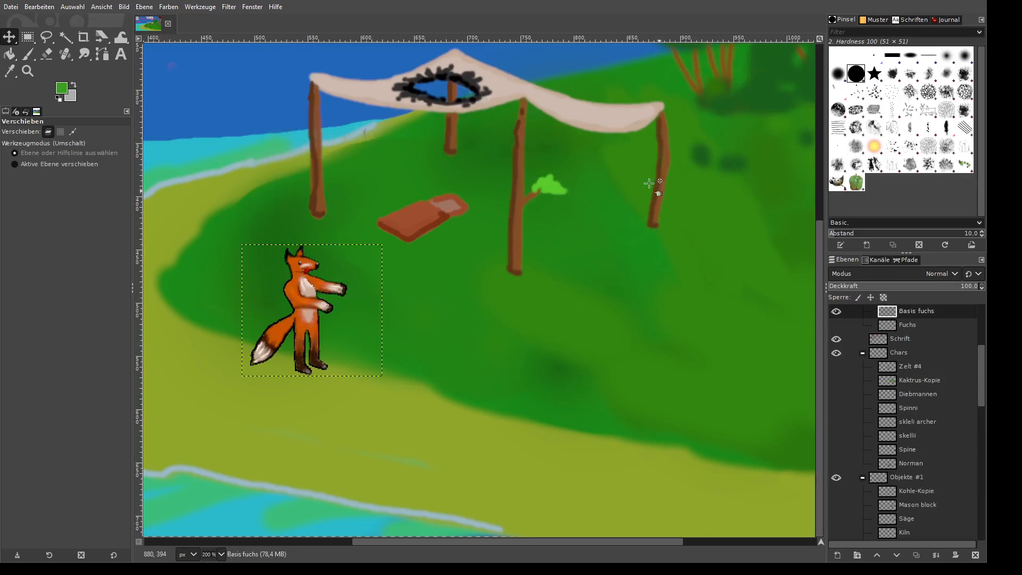
pyautogui.moveTo(541, 116); pyautogui.dragTo(415, 98)
pyautogui.hotkey('ctrl', 'z')
pyautogui.scroll(5, 390, 165)
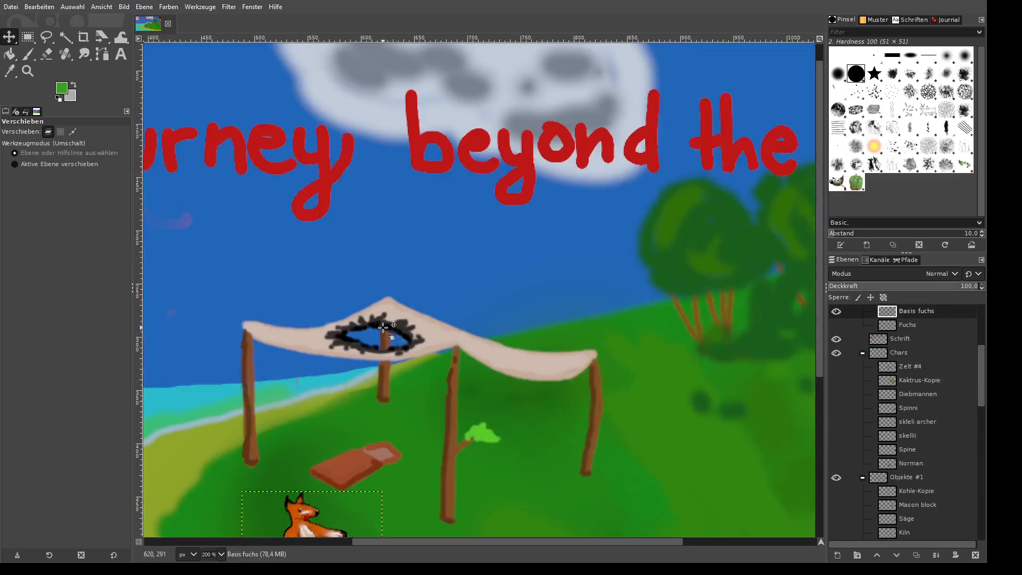
pyautogui.moveTo(389, 327); pyautogui.dragTo(426, 264)
# - Make Zelt #3 the active layer and select the Eraser tool
pyautogui.scroll(-10, 933, 442)
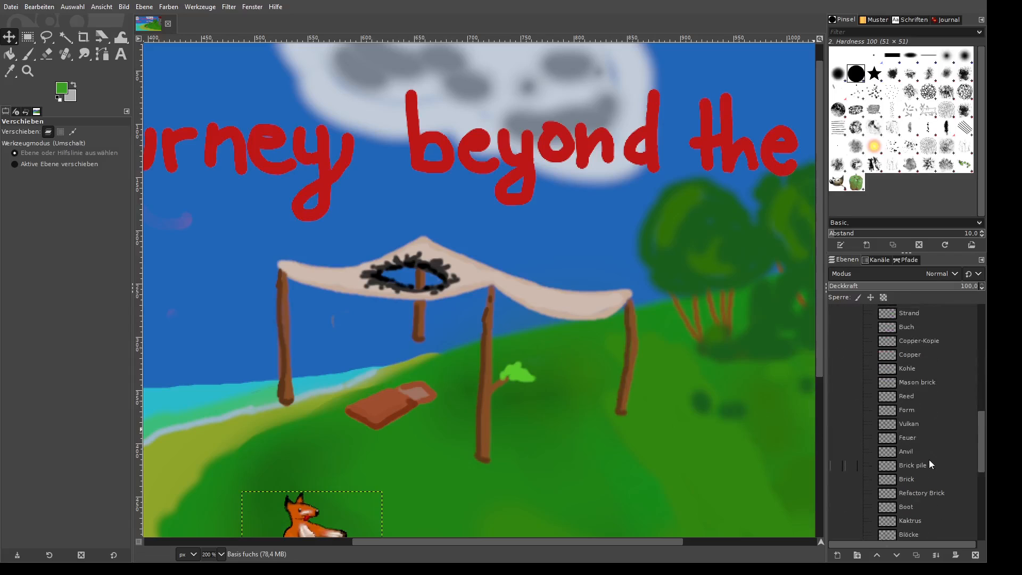
pyautogui.click(910, 418)
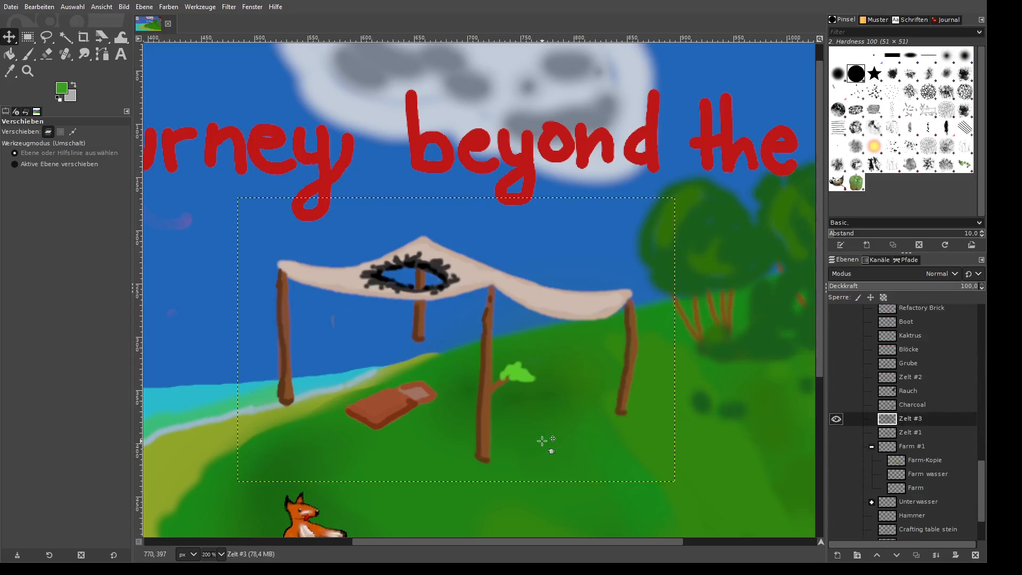
pyautogui.click(50, 60)
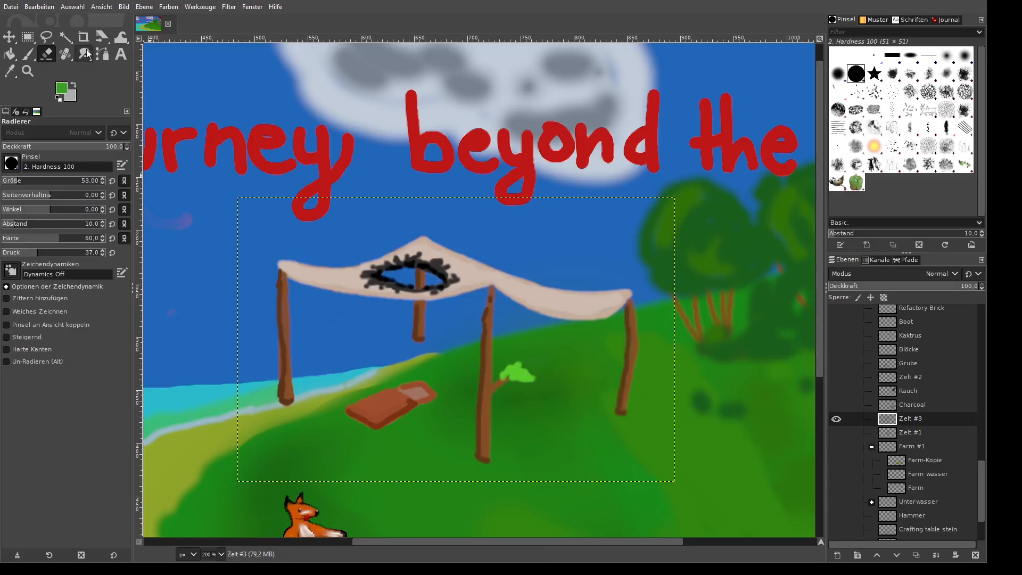
# - Return to the Move tool, shift the Himmel background slightly, and undo that shift
pyautogui.click(9, 36)
pyautogui.moveTo(505, 297); pyautogui.dragTo(521, 325)
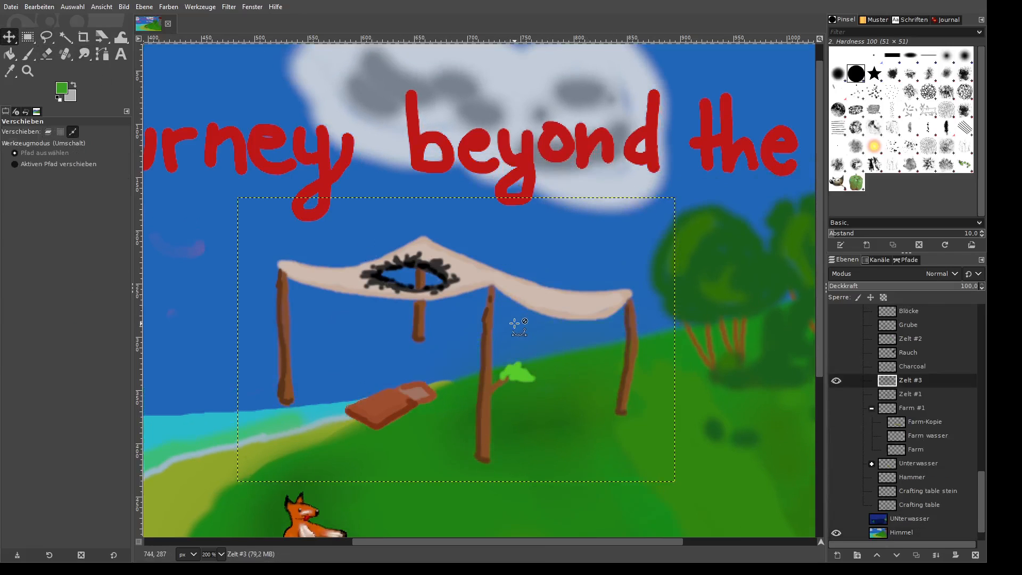
pyautogui.hotkey('ctrl', 'z')
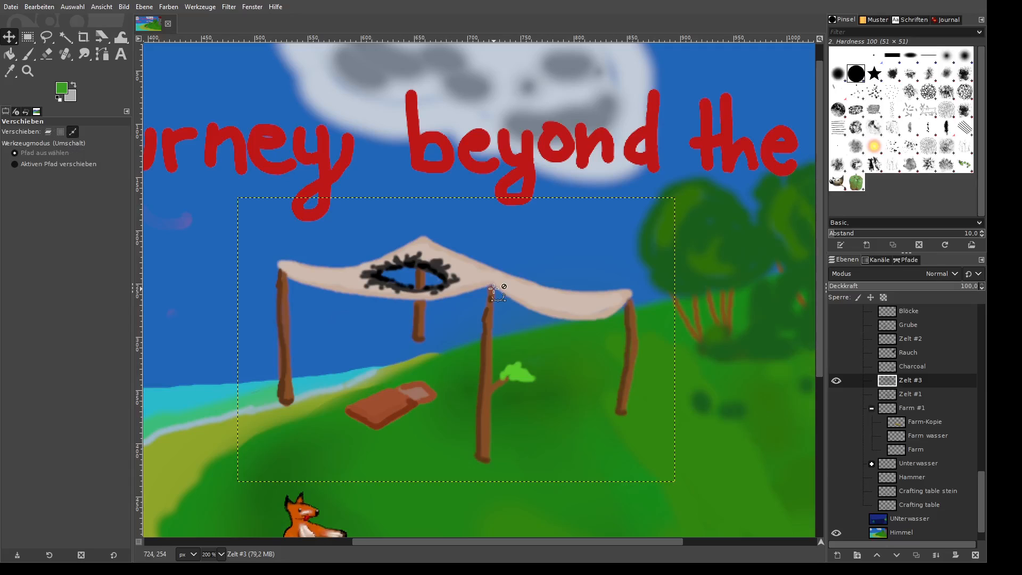
# - Reposition the Zelt #3 tent on the green hill behind the fox, between the shore and the trees
pyautogui.moveTo(495, 290); pyautogui.dragTo(557, 342)
pyautogui.scroll(-5, 586, 485)
pyautogui.scroll(3, 586, 485)
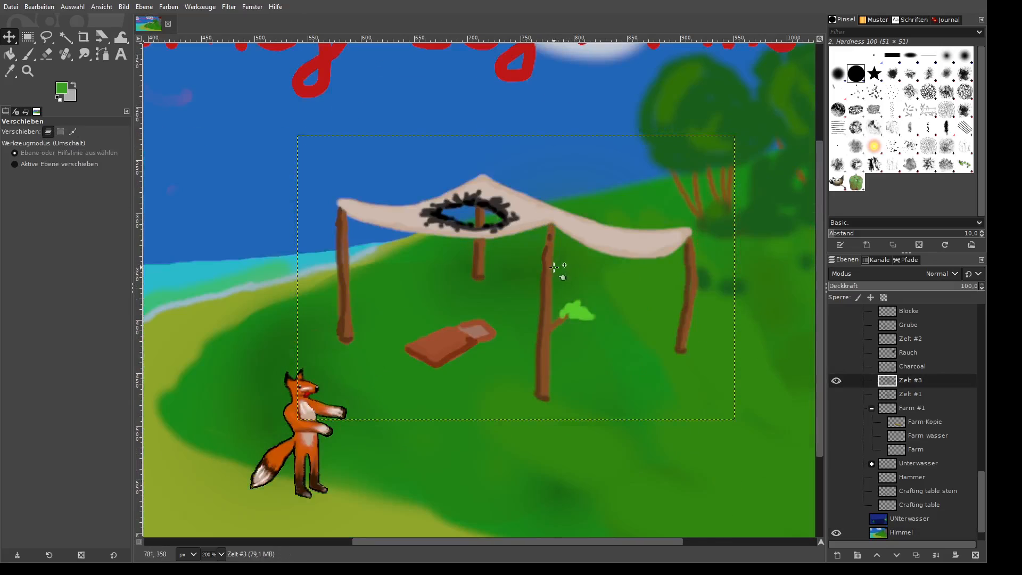
pyautogui.scroll(-3, 557, 264)
pyautogui.scroll(3, 559, 245)
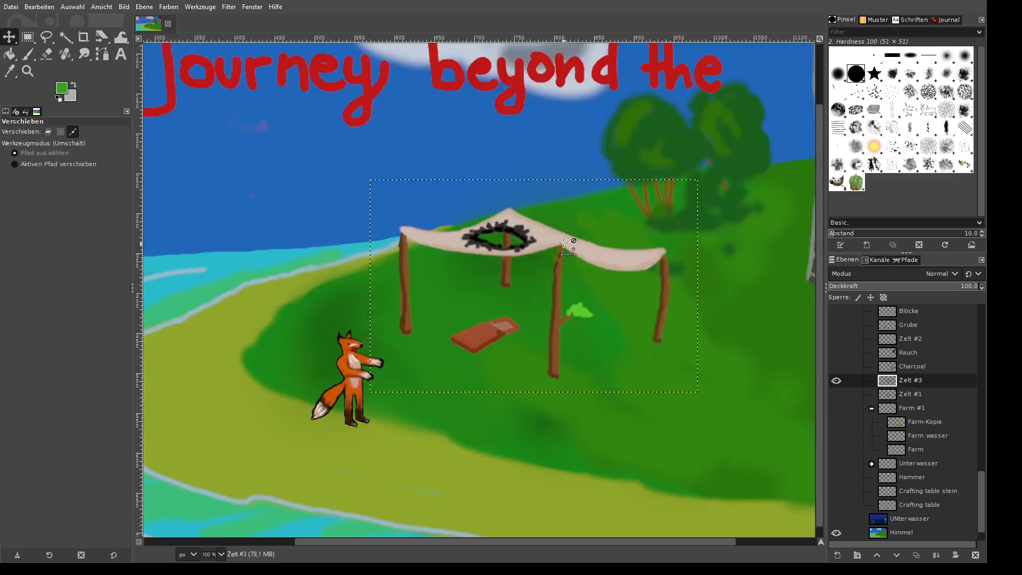
pyautogui.scroll(2, 564, 317)
pyautogui.moveTo(565, 317); pyautogui.dragTo(533, 288)
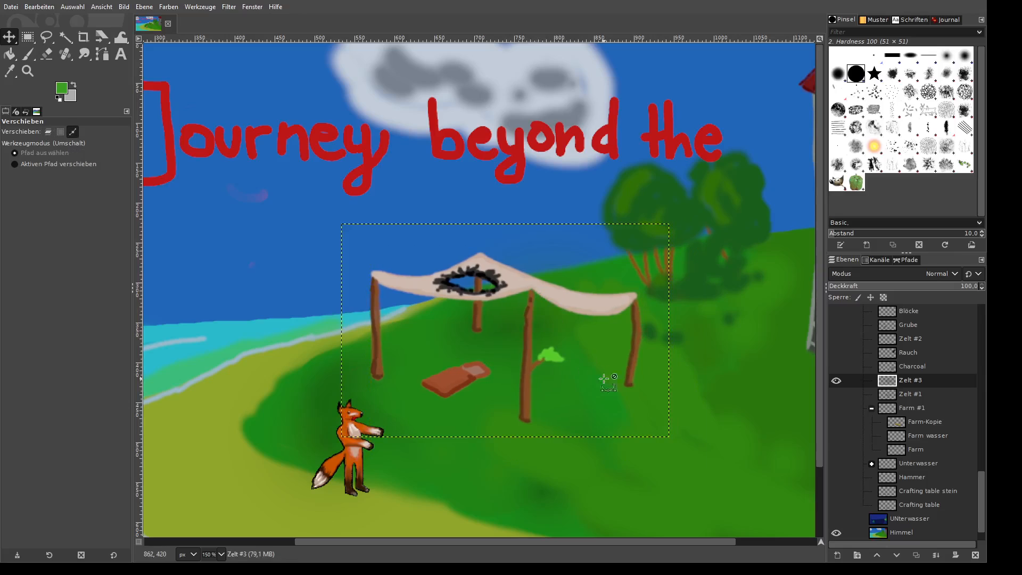
# - Move the fox figure slightly to the right so it stands in front of the tent
pyautogui.scroll(-3, 638, 432)
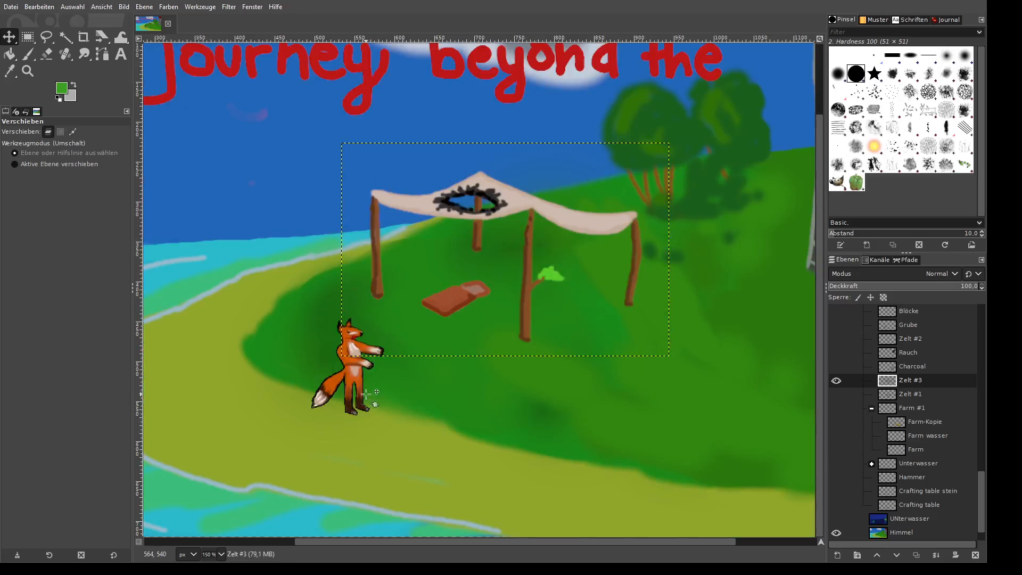
pyautogui.moveTo(368, 370); pyautogui.dragTo(394, 372)
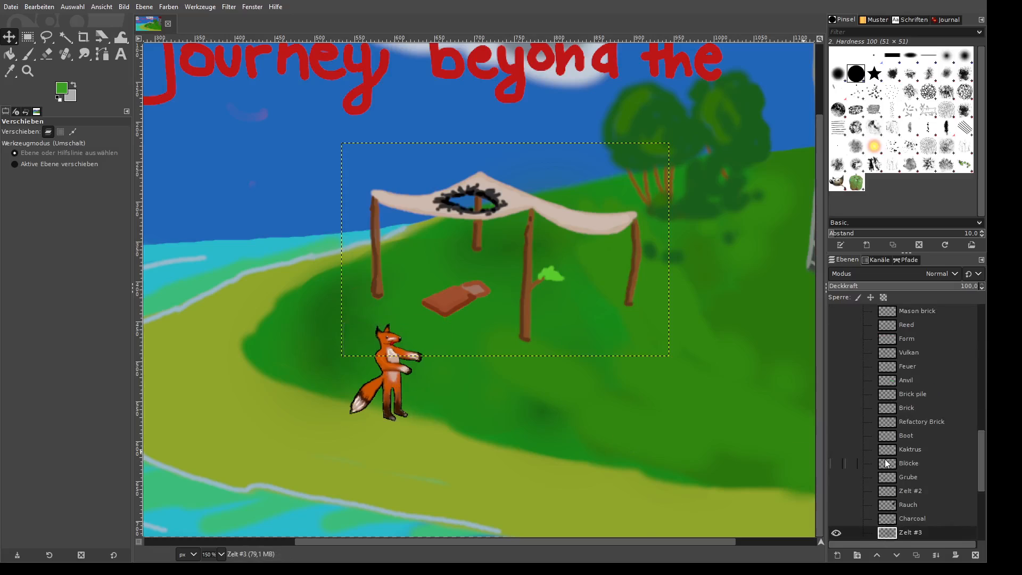
# - Make the Kiln layer visible and nudge the kiln slightly up and right beside the tent's right pole
pyautogui.scroll(2, 928, 487)
pyautogui.scroll(10, 918, 463)
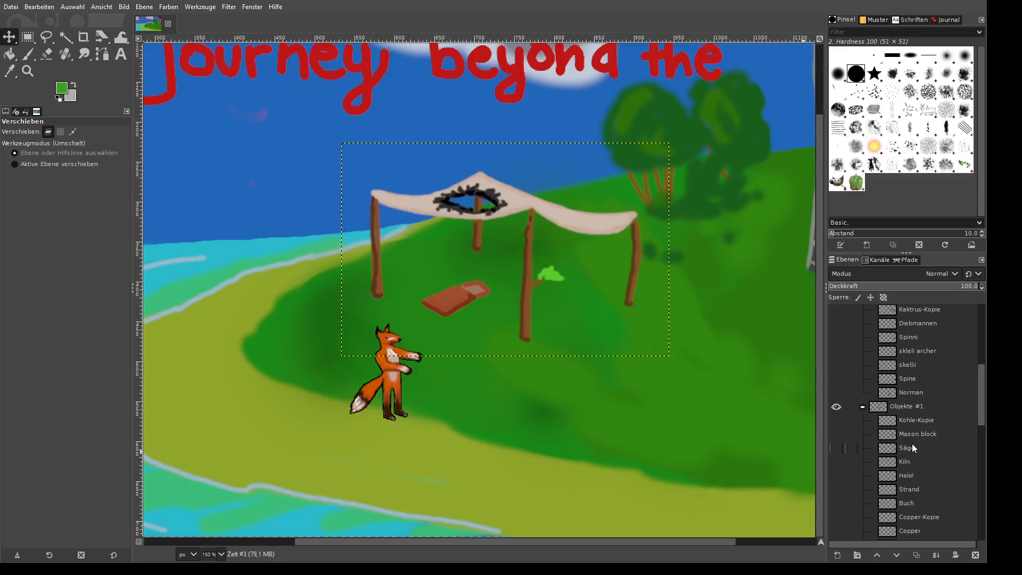
pyautogui.click(837, 462)
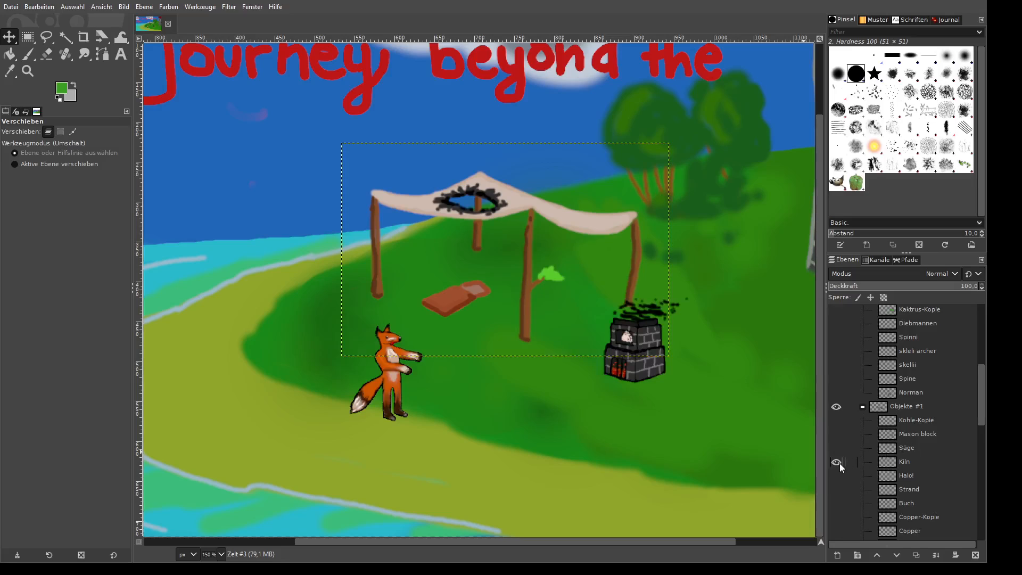
pyautogui.moveTo(641, 367)
pyautogui.mouseDown()
pyautogui.moveTo(441, 401)
pyautogui.moveTo(571, 388)
pyautogui.moveTo(644, 365)
pyautogui.mouseUp()
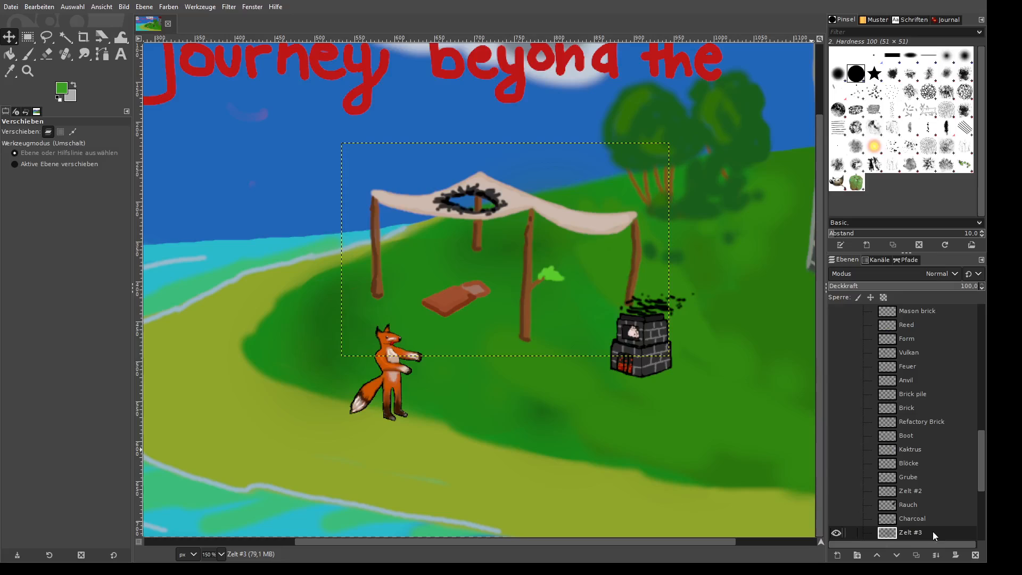
pyautogui.scroll(3, 906, 357)
pyautogui.scroll(2, 923, 367)
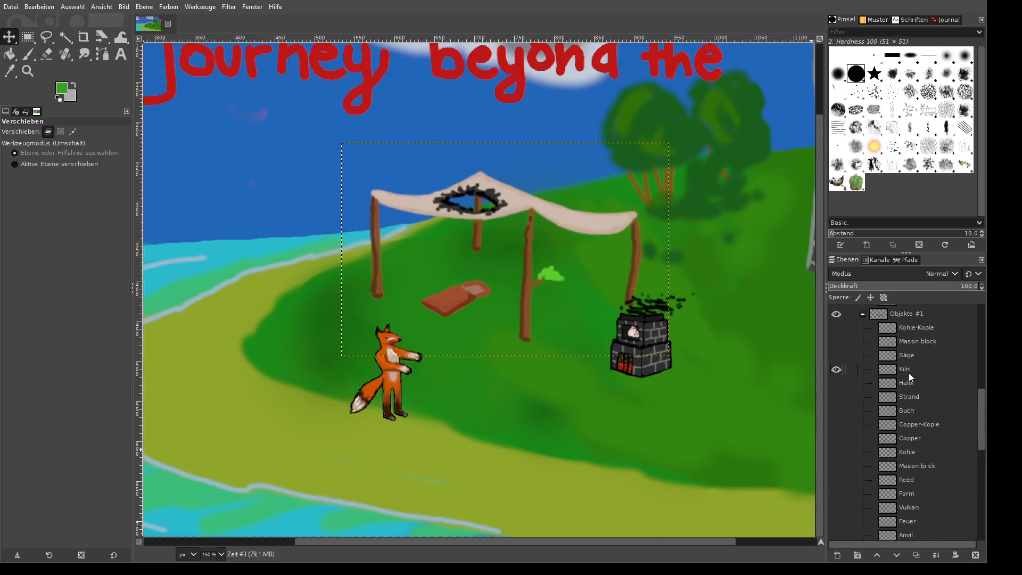
# - Duplicate the Kiln layer and rename the copy "Fucking bloom"
pyautogui.click(909, 372)
pyautogui.hotkey('ctrl', 'c')
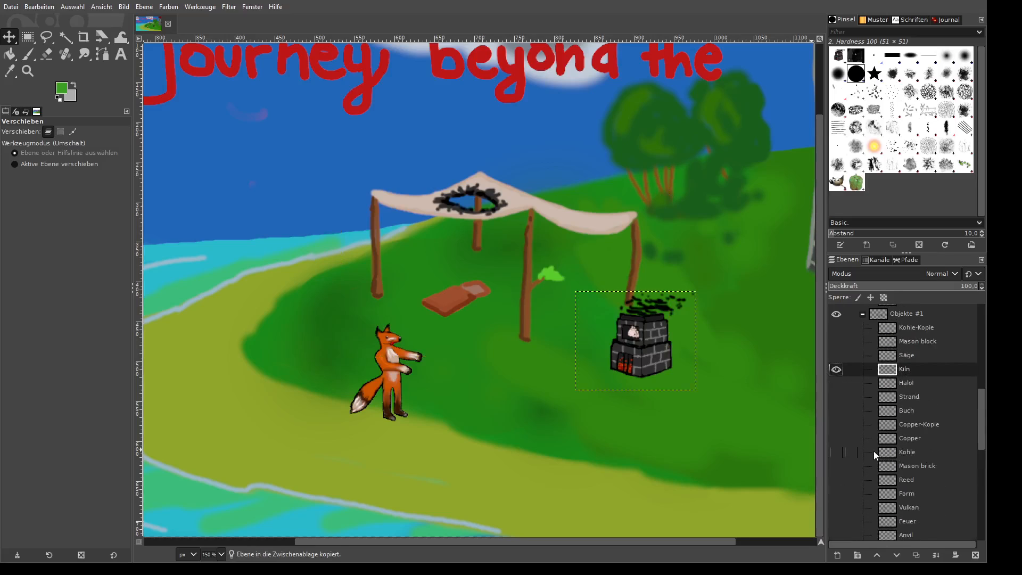
pyautogui.hotkey('shift', 'ctrl', 'd')
pyautogui.doubleClick(939, 369)
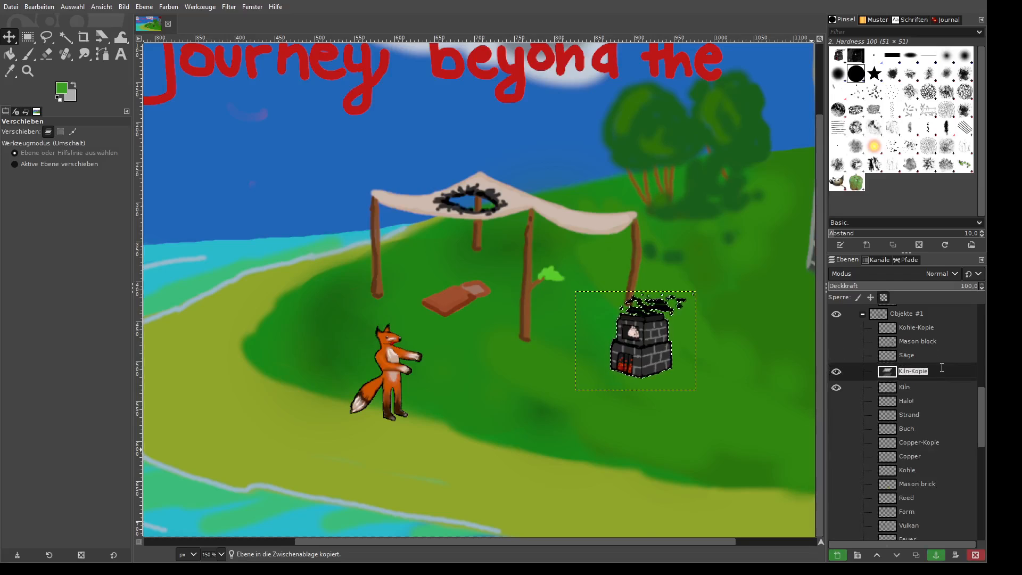
pyautogui.write('Fuc')
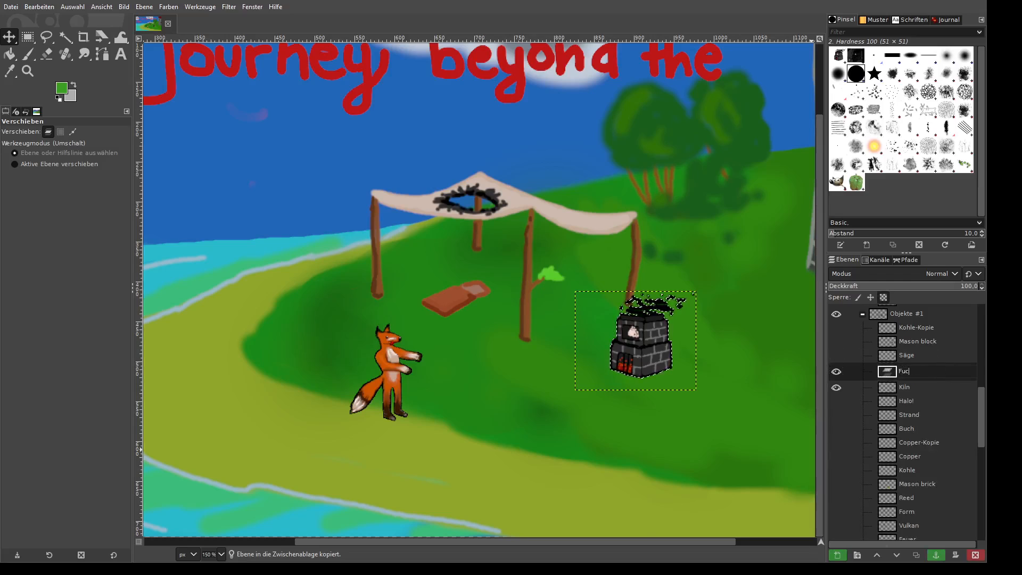
pyautogui.write('king bloom')
pyautogui.press('Return')
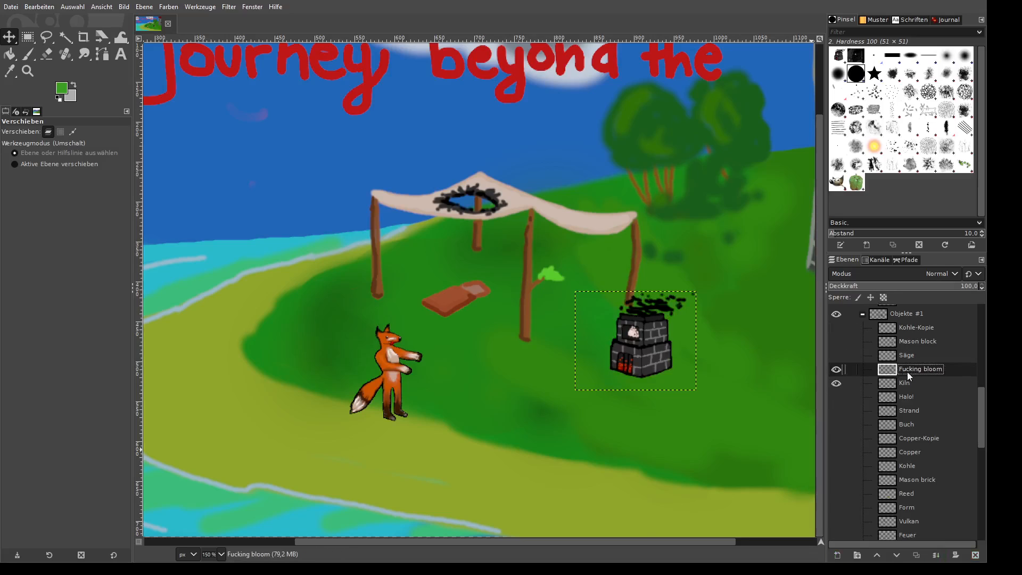
# - Hide the original Kiln layer and move the copied kiln about 10 px right and 8 px down
pyautogui.click(838, 380)
pyautogui.keyDown('ctrl'); pyautogui.scroll(2, 714, 431); pyautogui.keyUp('ctrl')
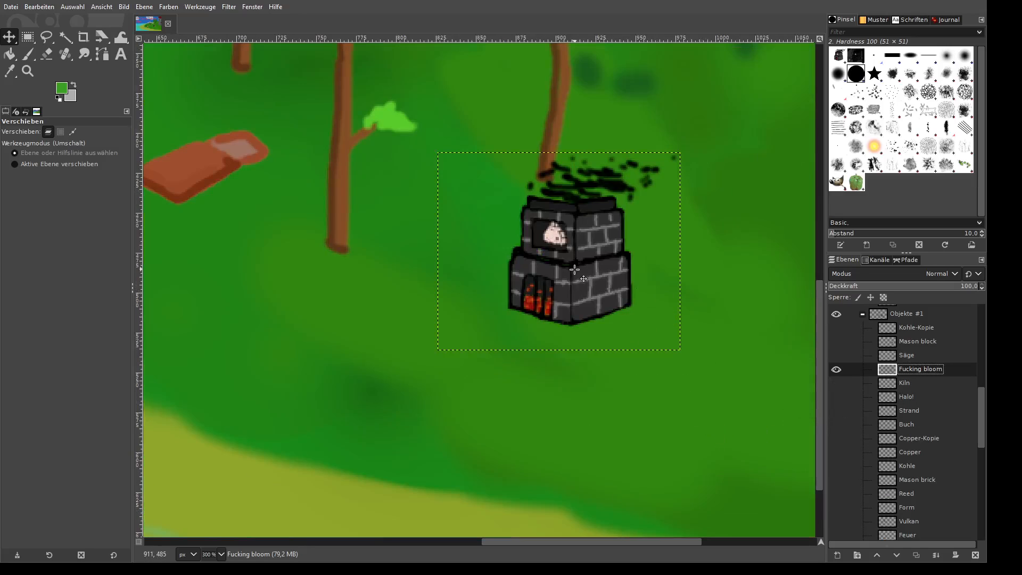
pyautogui.moveTo(574, 269); pyautogui.dragTo(590, 281)
pyautogui.keyDown('ctrl'); pyautogui.scroll(3, 683, 291); pyautogui.keyUp('ctrl')
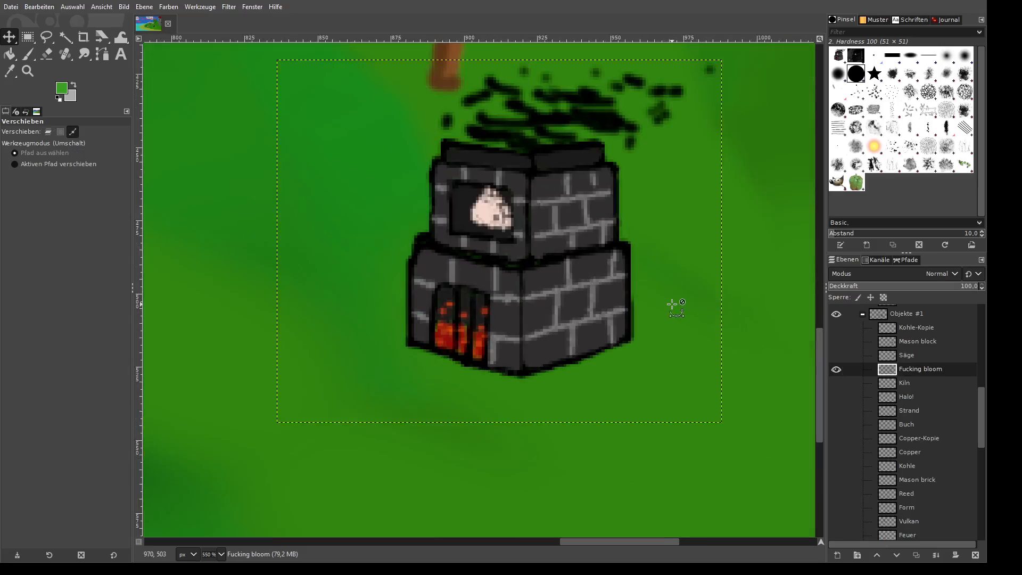
pyautogui.keyDown('ctrl'); pyautogui.scroll(-1, 598, 330); pyautogui.keyUp('ctrl')
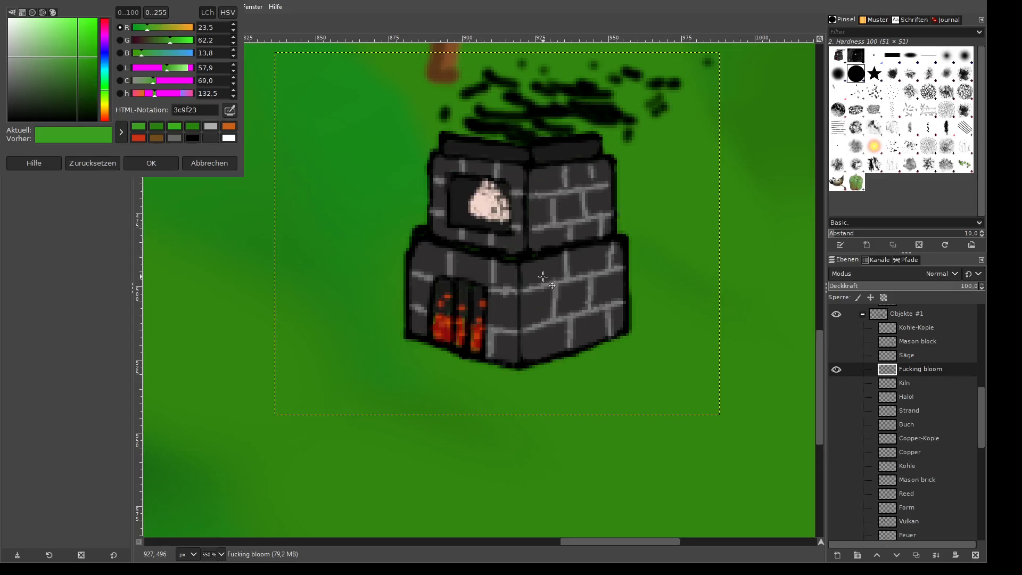
# - Set the foreground color to the muted brown a9713a
pyautogui.click(229, 127)
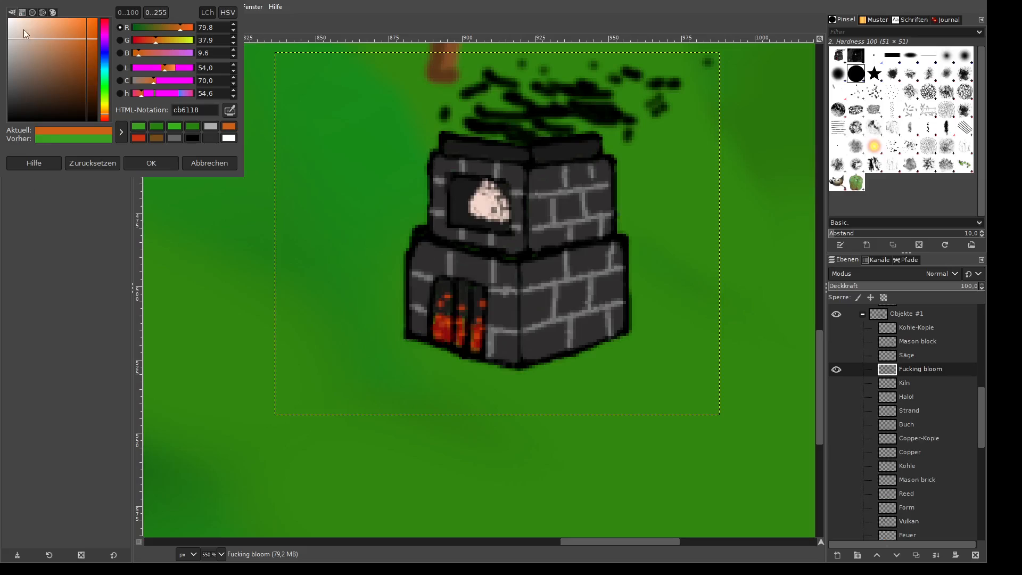
pyautogui.moveTo(91, 74); pyautogui.dragTo(67, 54)
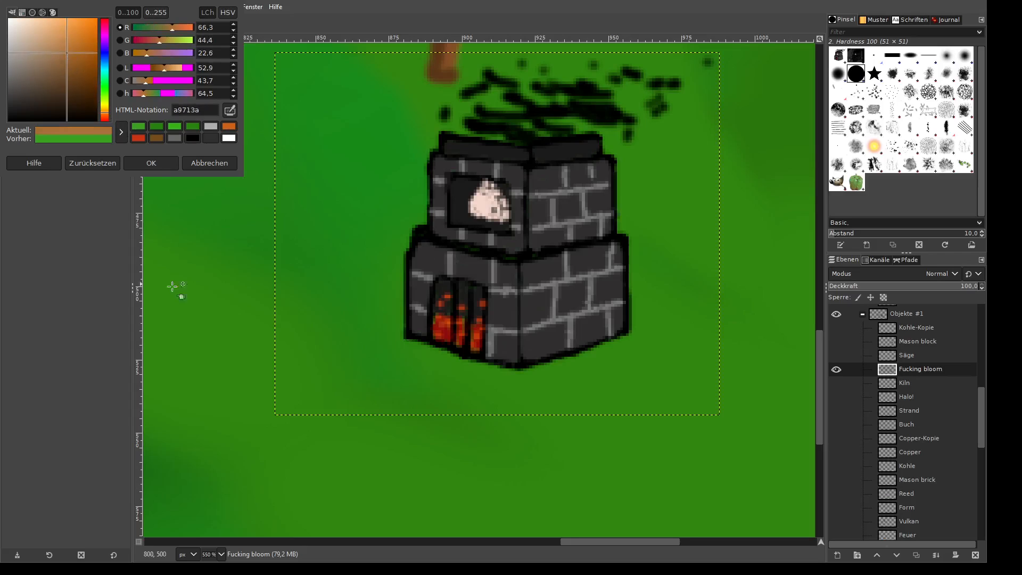
pyautogui.click(148, 163)
# - Set the paintbrush to size 10, hardness 79 and force 50, undoing the trial strokes on the kiln's lower front
pyautogui.scroll(5, 593, 380)
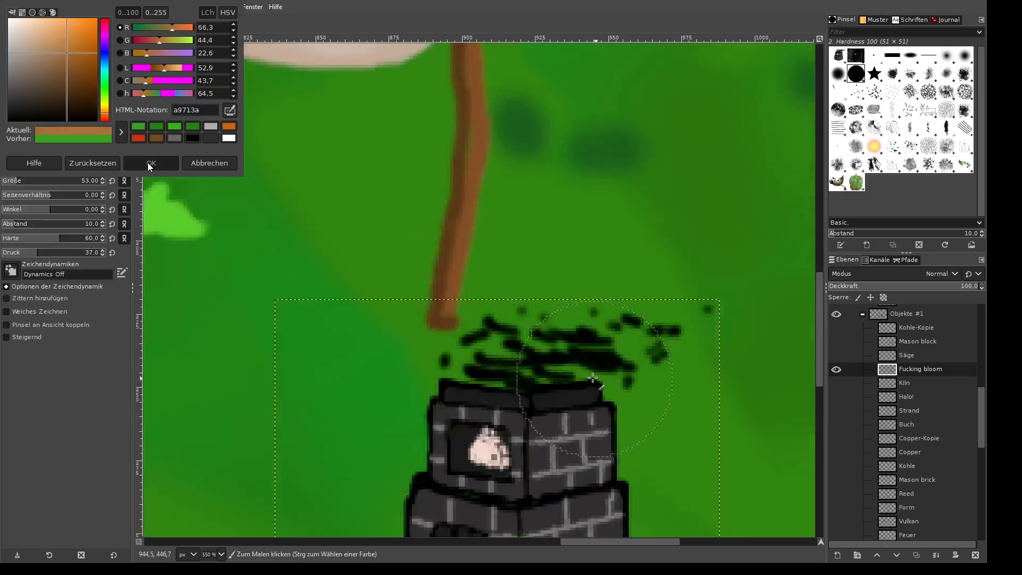
pyautogui.scroll(-5, 568, 399)
pyautogui.scroll(2, 548, 330)
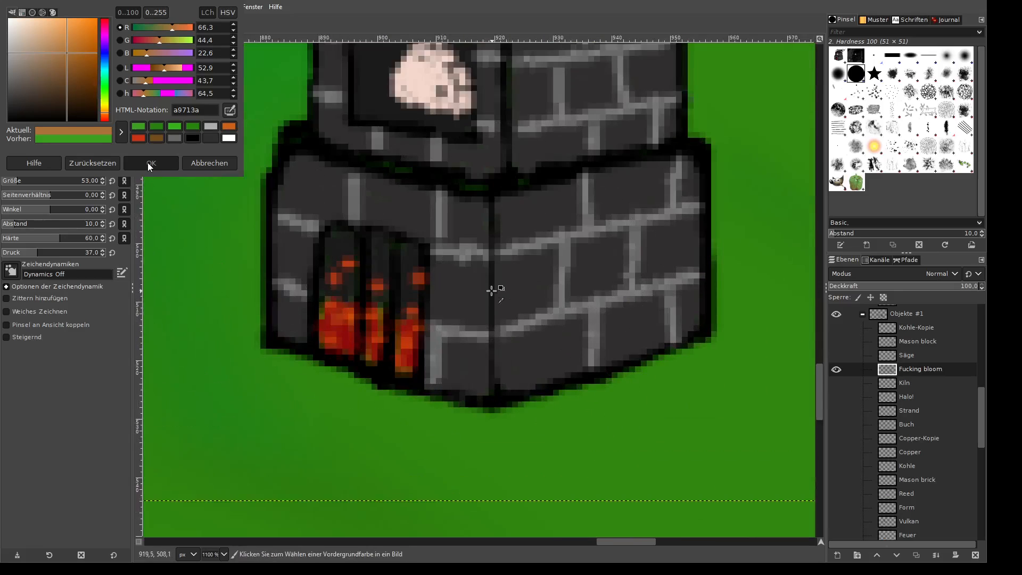
pyautogui.scroll(-1, 486, 289)
pyautogui.click(5, 186)
pyautogui.moveTo(4, 185); pyautogui.dragTo(8, 186)
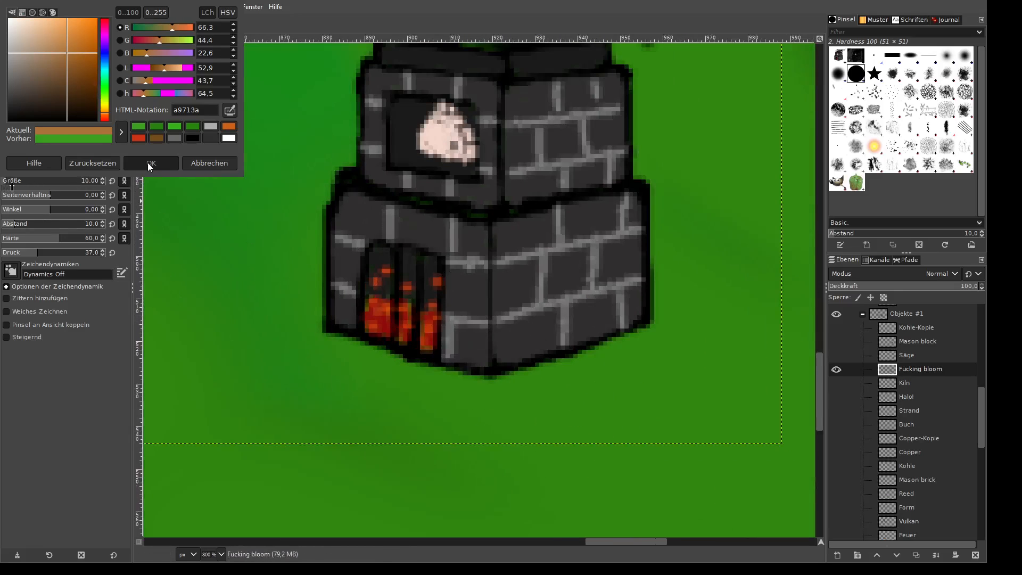
pyautogui.moveTo(464, 341)
pyautogui.mouseDown()
pyautogui.moveTo(450, 309)
pyautogui.moveTo(458, 279)
pyautogui.mouseUp()
pyautogui.click(82, 238)
pyautogui.moveTo(39, 252); pyautogui.dragTo(52, 252)
pyautogui.moveTo(461, 266); pyautogui.dragTo(456, 338)
pyautogui.hotkey('ctrl', 'z')
pyautogui.hotkey('ctrl', 'z')
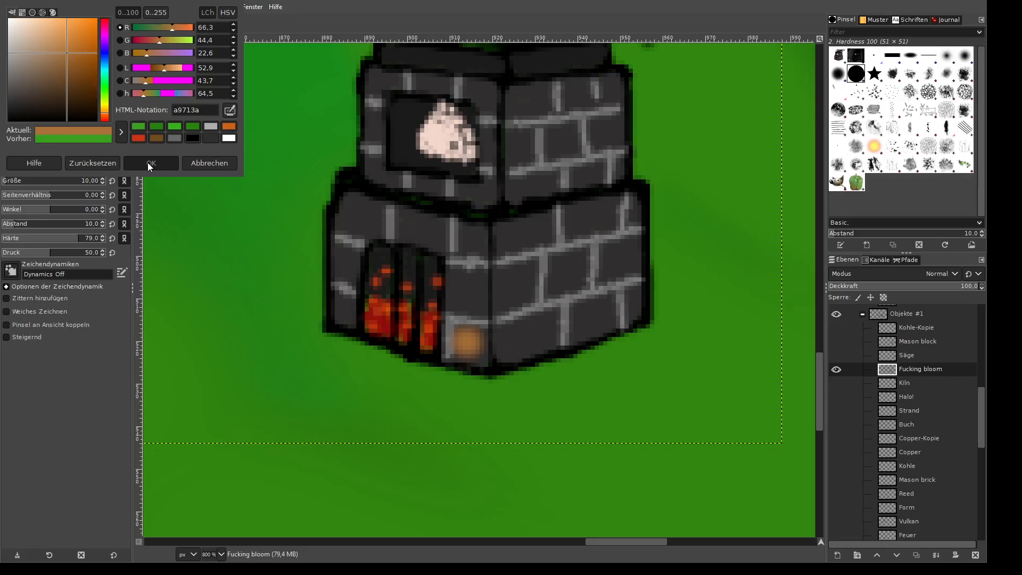
# - Select both faces of the kiln's lower block with Free Select, leaving out the arched fire opening
pyautogui.press('f')
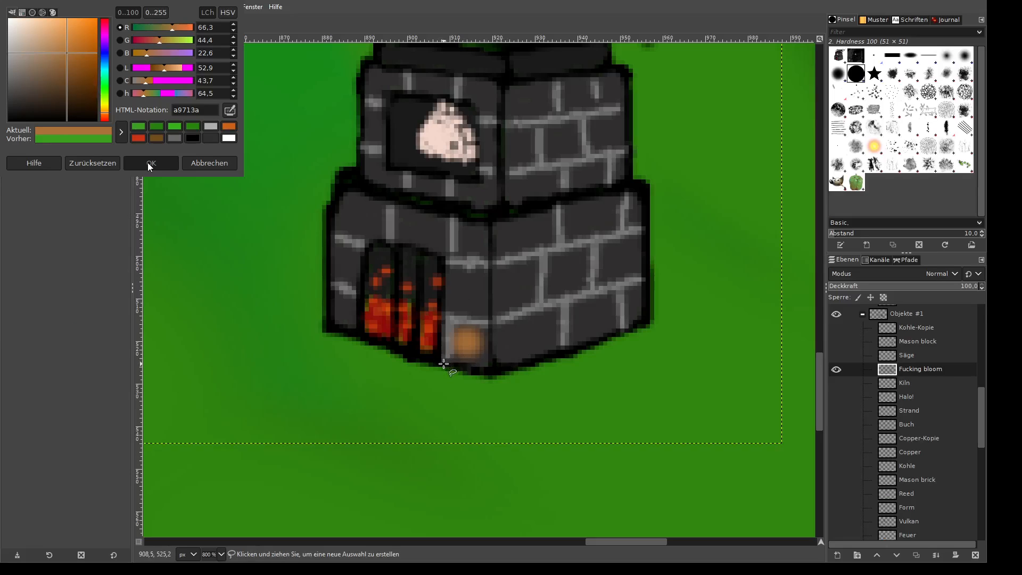
pyautogui.click(441, 365)
pyautogui.click(491, 377)
pyautogui.click(644, 321)
pyautogui.click(644, 193)
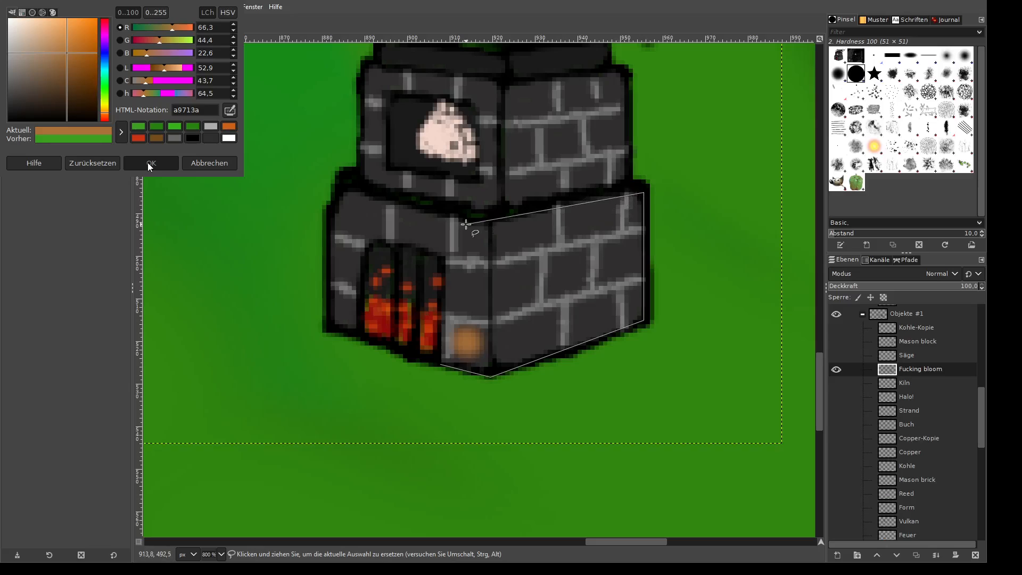
pyautogui.click(493, 225)
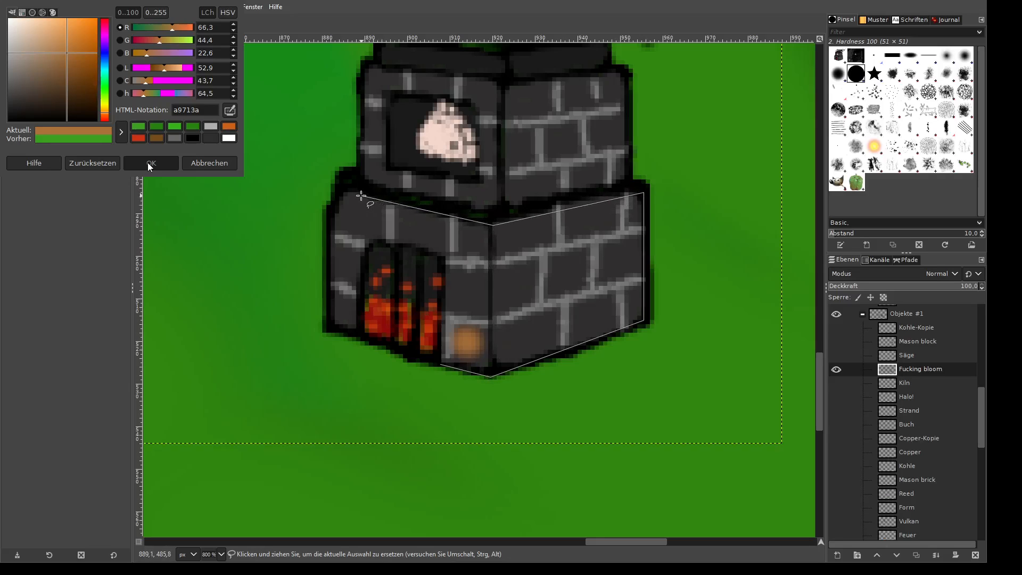
pyautogui.click(347, 190)
pyautogui.click(335, 208)
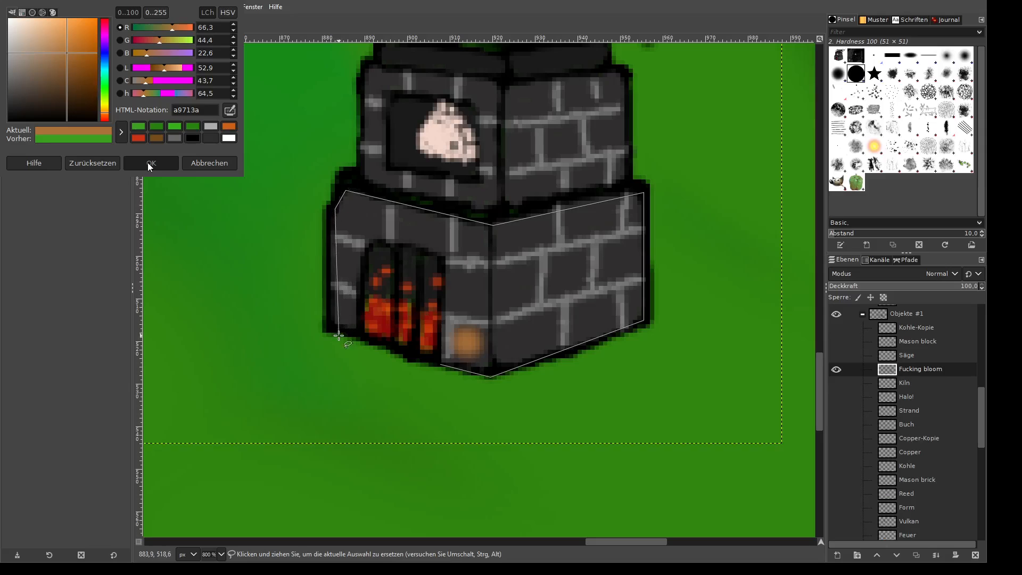
pyautogui.click(332, 325)
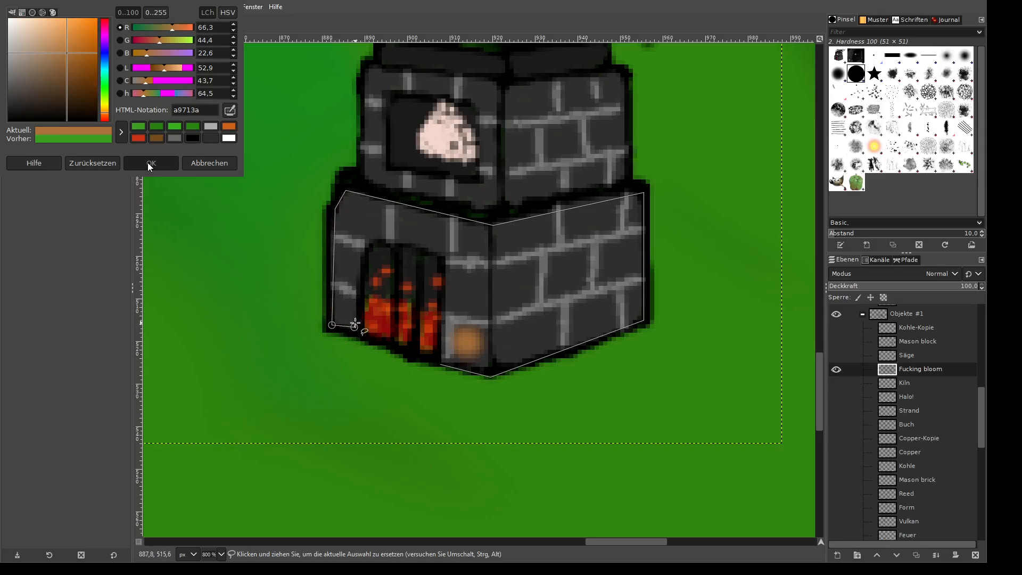
pyautogui.click(360, 262)
pyautogui.click(376, 242)
pyautogui.click(424, 246)
pyautogui.click(446, 261)
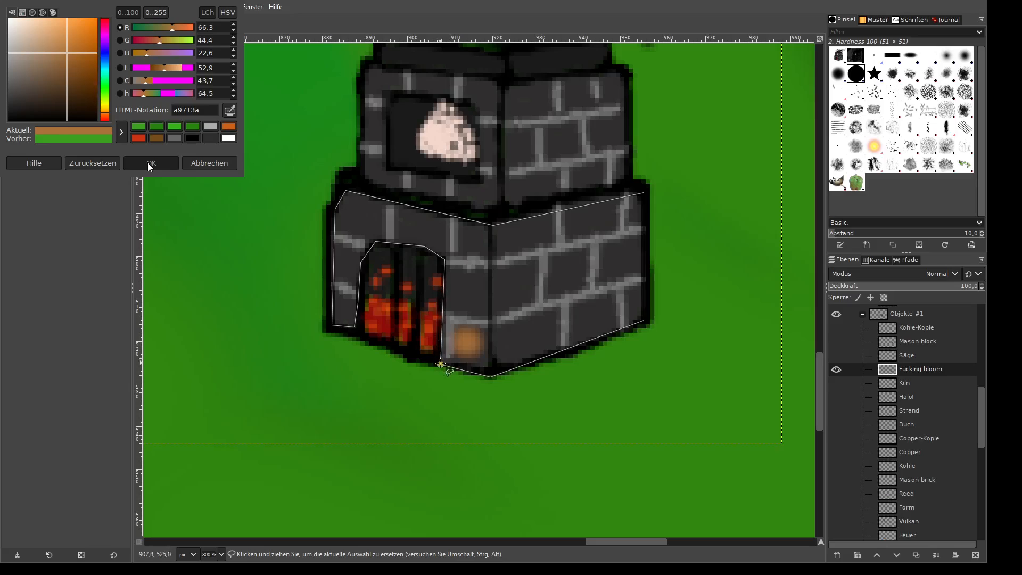
pyautogui.click(441, 364)
pyautogui.press('Return')
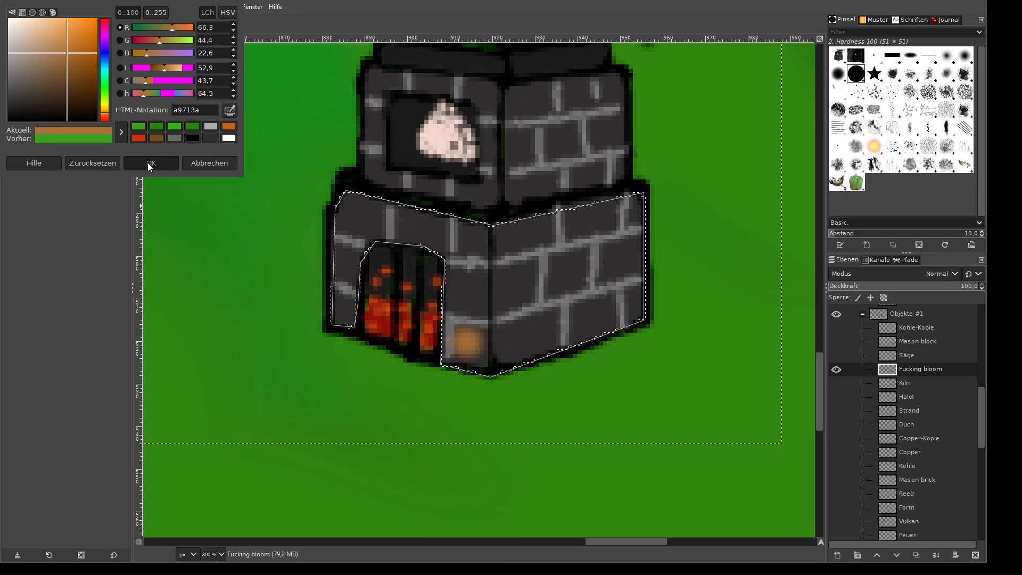
# - Paint the selected lower block solid brown, covering its bricks and joints
pyautogui.press('p')
pyautogui.moveTo(482, 298)
pyautogui.mouseDown()
pyautogui.moveTo(451, 380)
pyautogui.moveTo(281, 298)
pyautogui.moveTo(365, 271)
pyautogui.moveTo(396, 217)
pyautogui.moveTo(369, 194)
pyautogui.moveTo(321, 214)
pyautogui.moveTo(362, 254)
pyautogui.moveTo(374, 222)
pyautogui.moveTo(286, 226)
pyautogui.moveTo(448, 233)
pyautogui.moveTo(460, 278)
pyautogui.moveTo(538, 338)
pyautogui.moveTo(598, 220)
pyautogui.moveTo(580, 224)
pyautogui.moveTo(647, 186)
pyautogui.moveTo(584, 214)
pyautogui.moveTo(636, 243)
pyautogui.moveTo(616, 271)
pyautogui.moveTo(634, 264)
pyautogui.moveTo(637, 325)
pyautogui.moveTo(556, 325)
pyautogui.moveTo(327, 266)
pyautogui.moveTo(351, 254)
pyautogui.moveTo(551, 357)
pyautogui.moveTo(375, 227)
pyautogui.mouseUp()
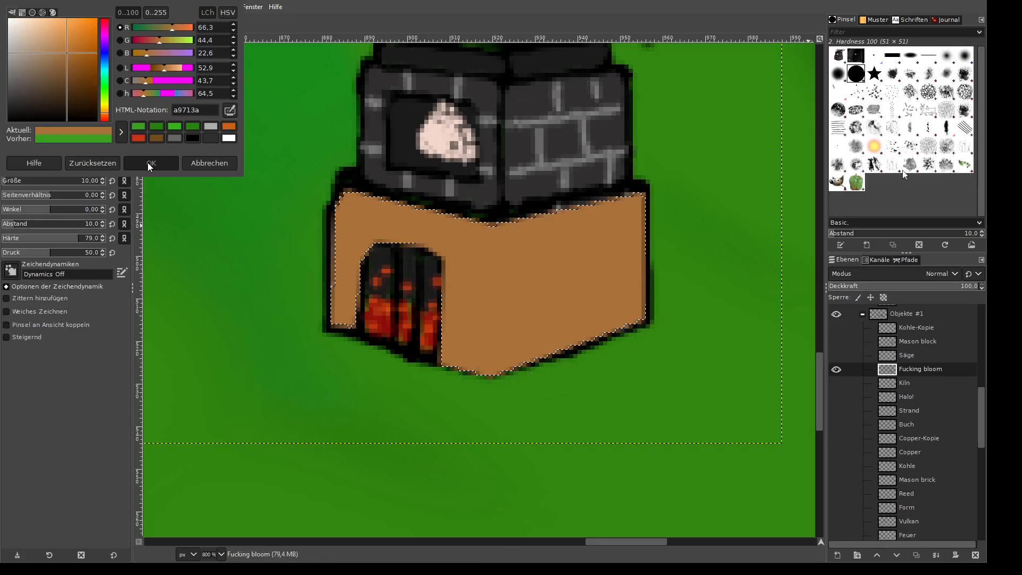
pyautogui.scroll(3, 683, 321)
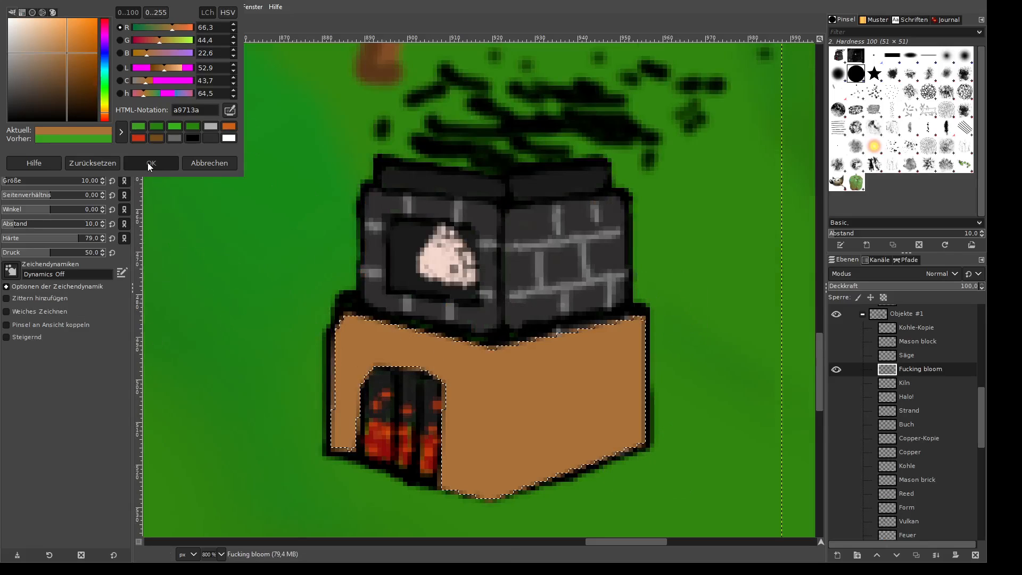
# - Select both faces of the kiln's upper block with Free Select, including the window opening
pyautogui.press('f')
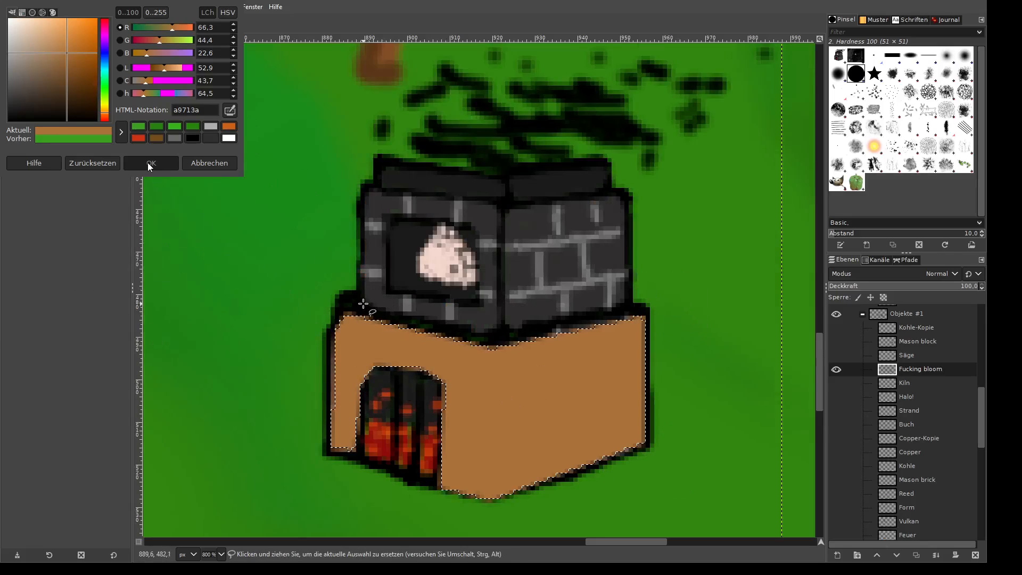
pyautogui.click(364, 302)
pyautogui.click(365, 189)
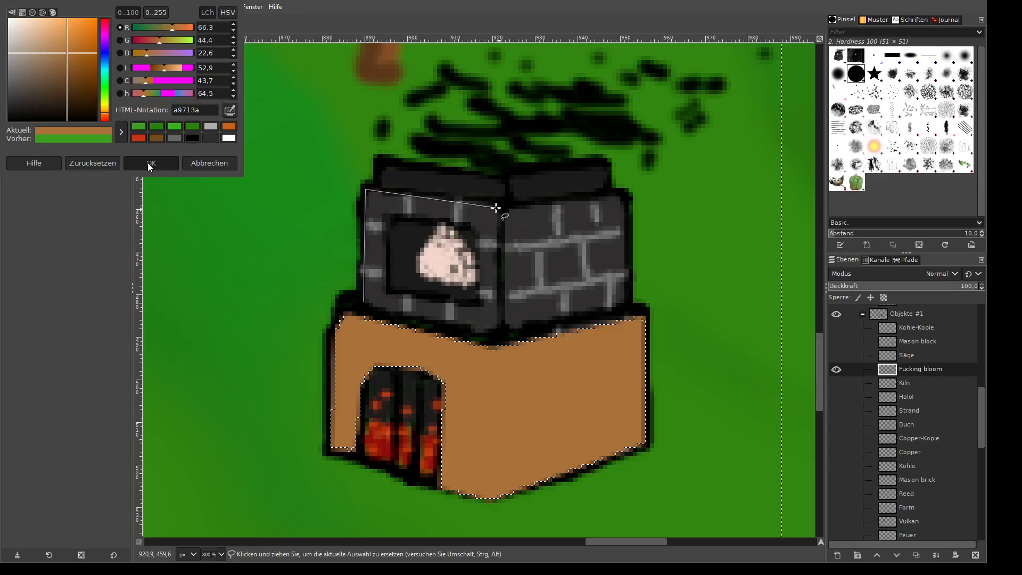
pyautogui.click(499, 205)
pyautogui.click(623, 195)
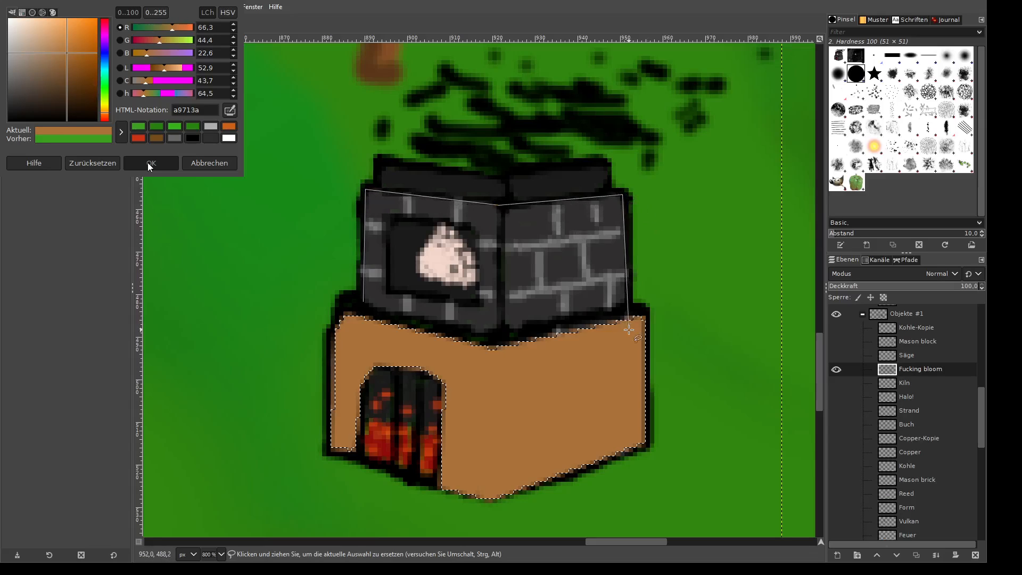
pyautogui.click(627, 305)
pyautogui.click(505, 328)
pyautogui.doubleClick(364, 302)
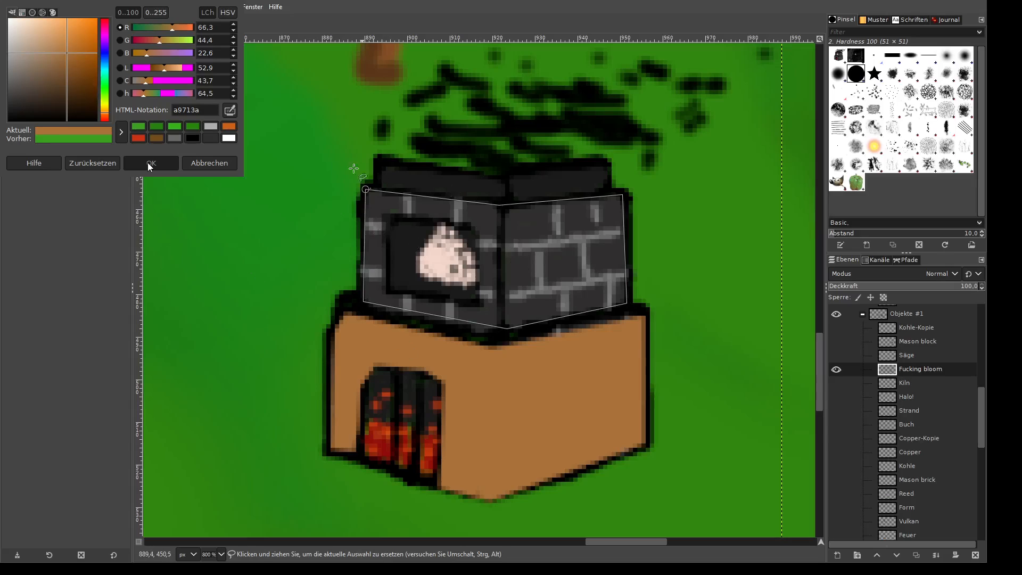
pyautogui.press('Return')
pyautogui.hotkey('ctrl', 't')
# - Paint the selected upper block solid brown, covering its bricks and the window
pyautogui.press('p')
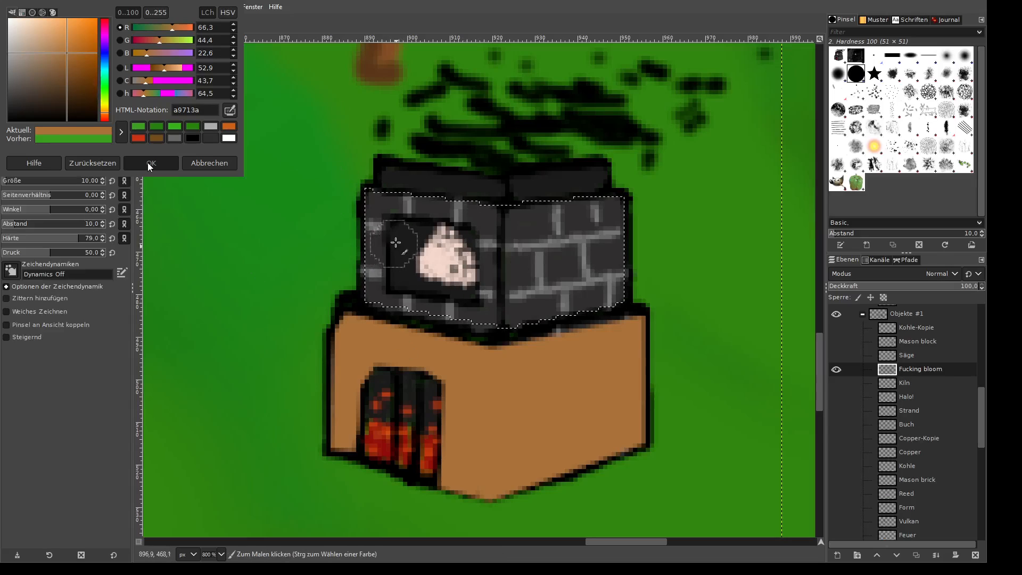
pyautogui.moveTo(395, 239)
pyautogui.mouseDown()
pyautogui.moveTo(361, 262)
pyautogui.moveTo(362, 292)
pyautogui.moveTo(391, 254)
pyautogui.moveTo(556, 192)
pyautogui.moveTo(477, 224)
pyautogui.moveTo(281, 243)
pyautogui.moveTo(425, 227)
pyautogui.moveTo(496, 251)
pyautogui.moveTo(676, 217)
pyautogui.moveTo(512, 296)
pyautogui.moveTo(580, 265)
pyautogui.moveTo(625, 222)
pyautogui.moveTo(604, 197)
pyautogui.moveTo(608, 277)
pyautogui.mouseUp()
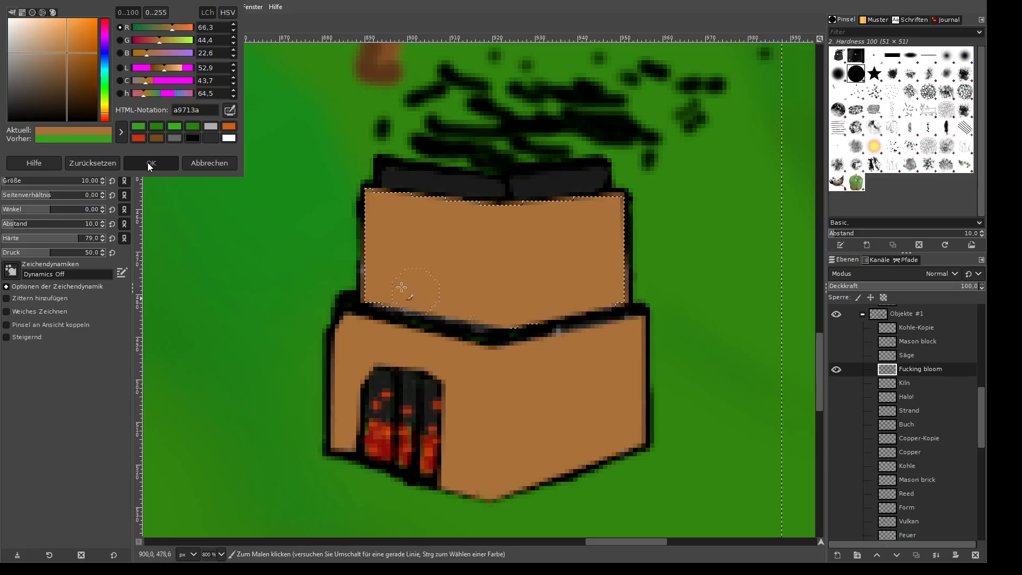
pyautogui.click(40, 40)
pyautogui.click(298, 279)
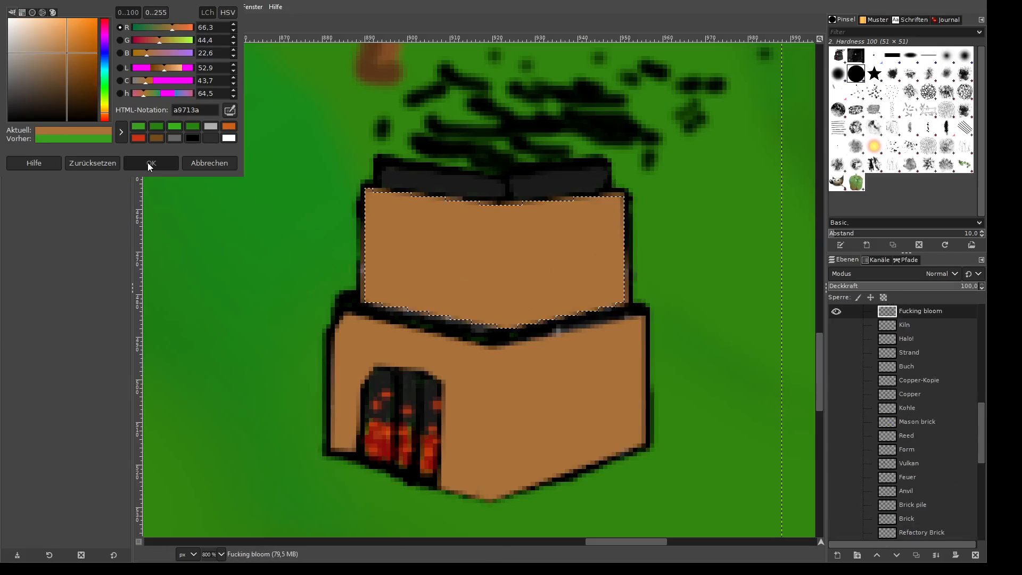
pyautogui.press('f')
pyautogui.click(292, 258)
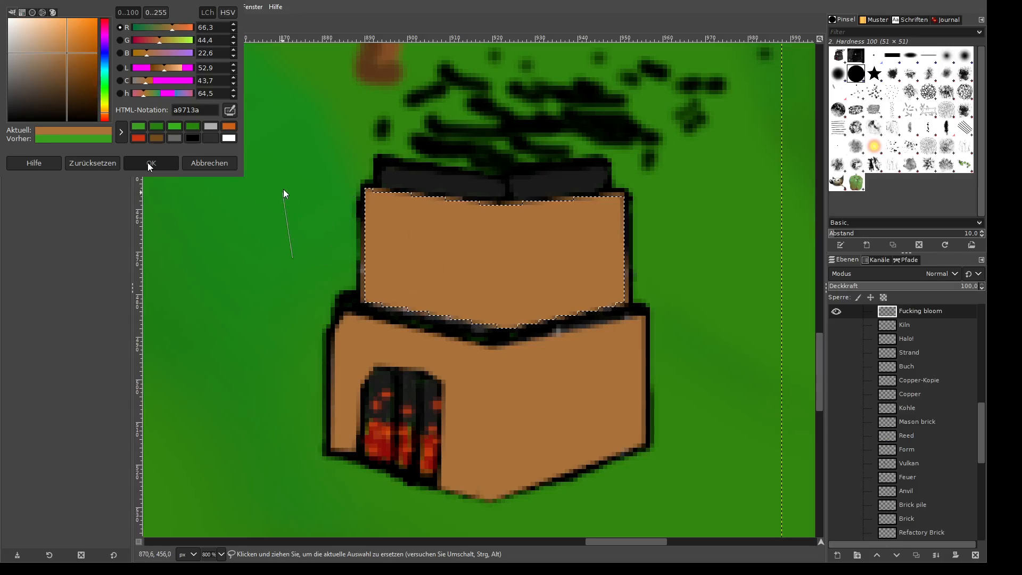
pyautogui.press('Escape')
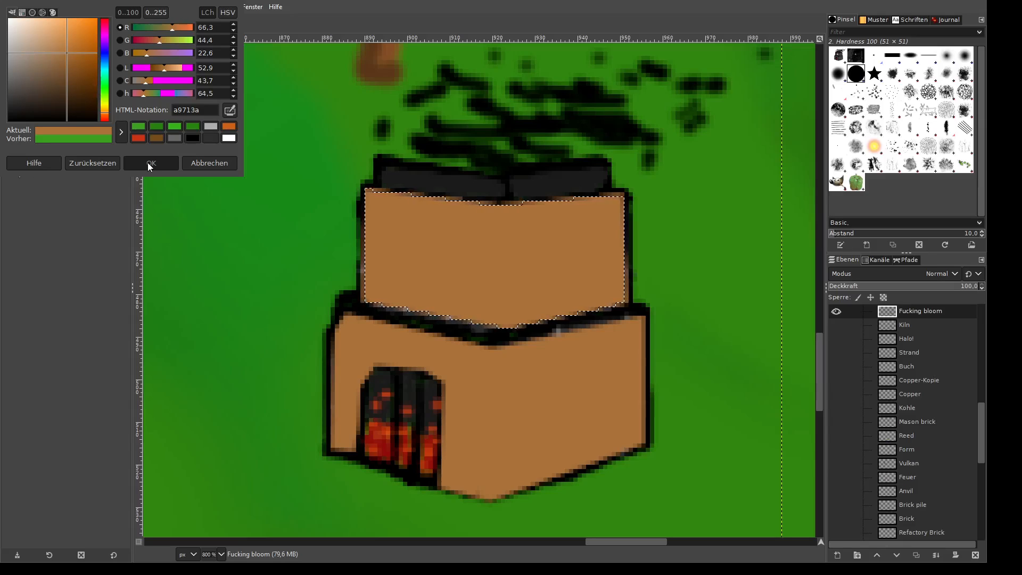
# - Clear the selection around the kiln's upper block and switch back to the Paintbrush
pyautogui.press('r')
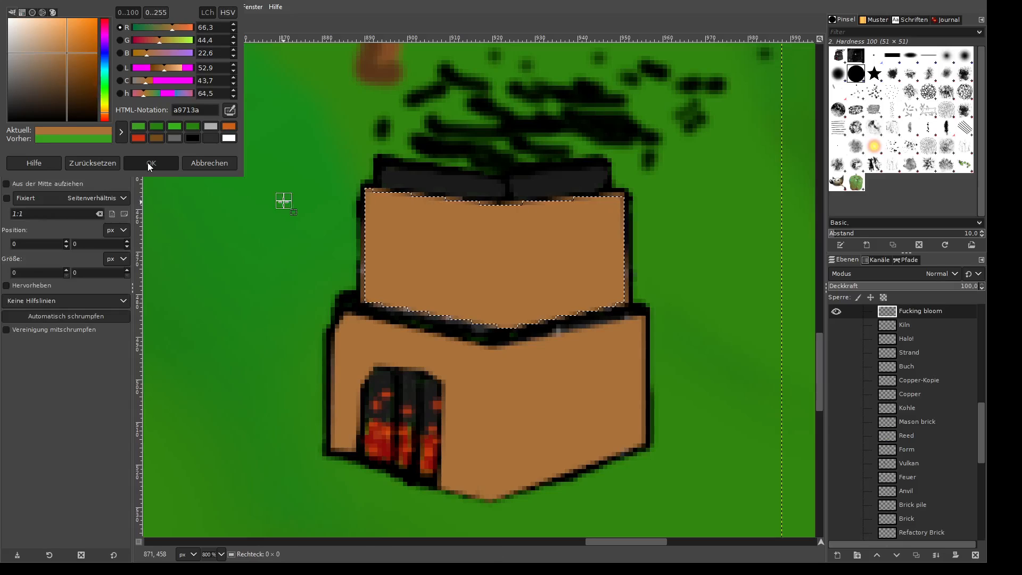
pyautogui.moveTo(247, 171); pyautogui.dragTo(226, 150)
pyautogui.click(286, 189)
pyautogui.click(285, 226)
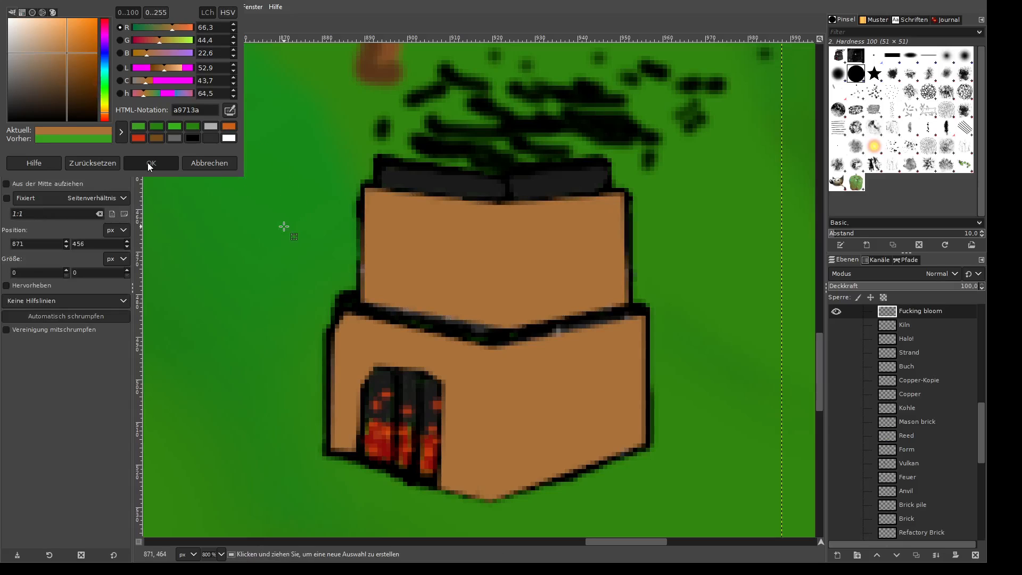
pyautogui.press('m')
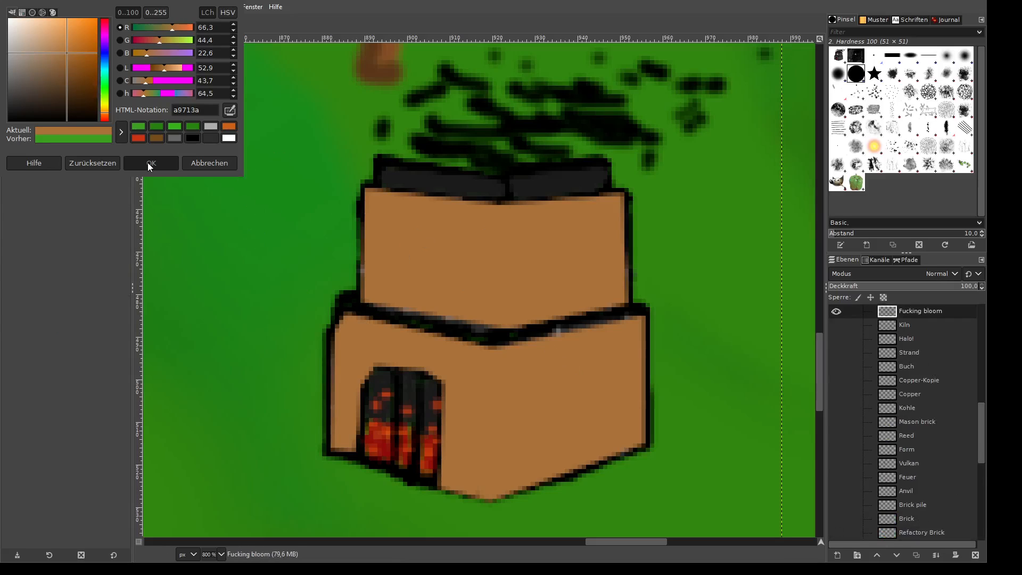
pyautogui.press('p')
pyautogui.scroll(1, 441, 314)
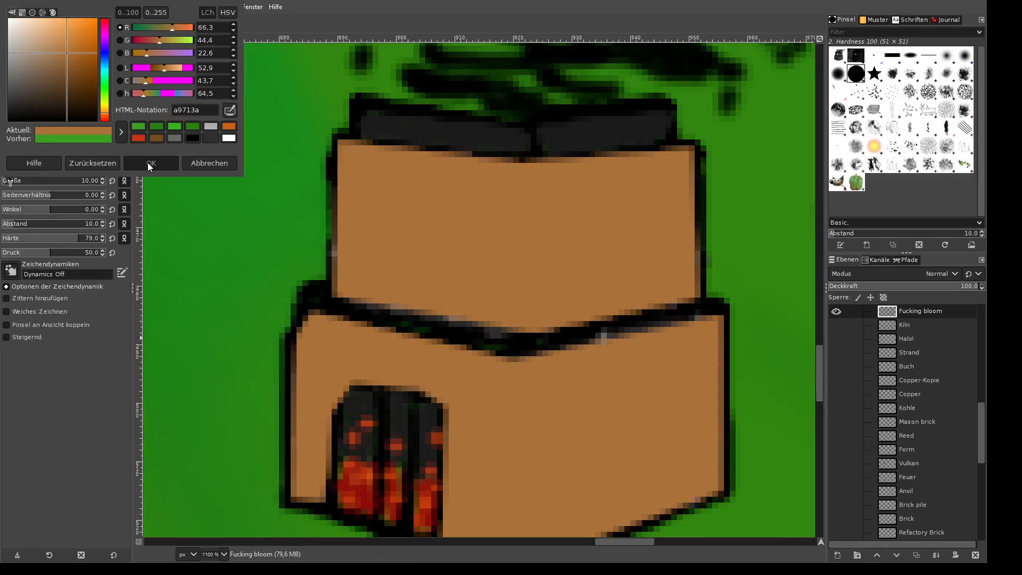
# - Set the brush size to 3 and paint brown over the grey remnants along the seam between the kiln's blocks
pyautogui.click(10, 182)
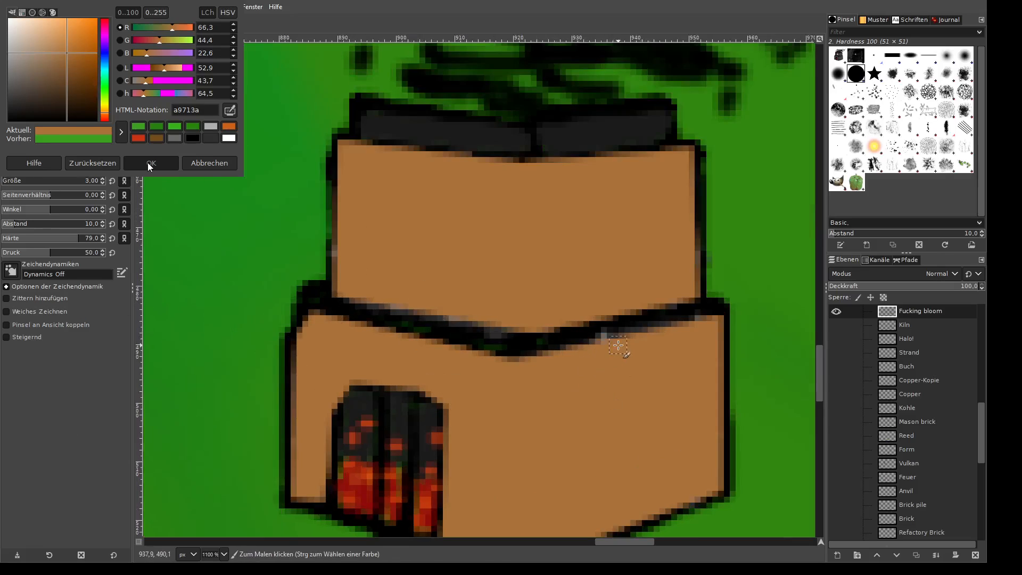
pyautogui.click(619, 345)
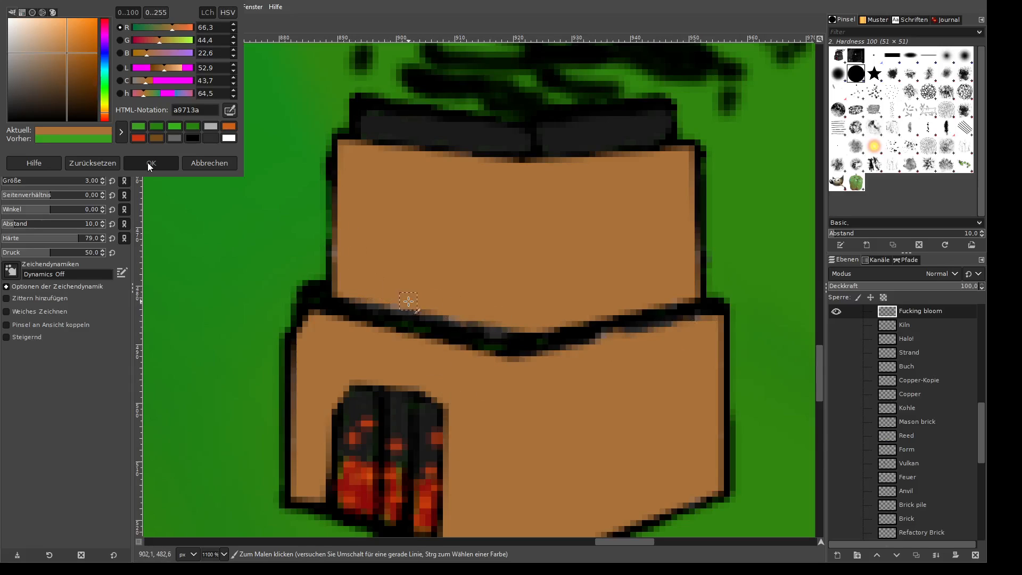
pyautogui.moveTo(409, 301); pyautogui.dragTo(528, 340)
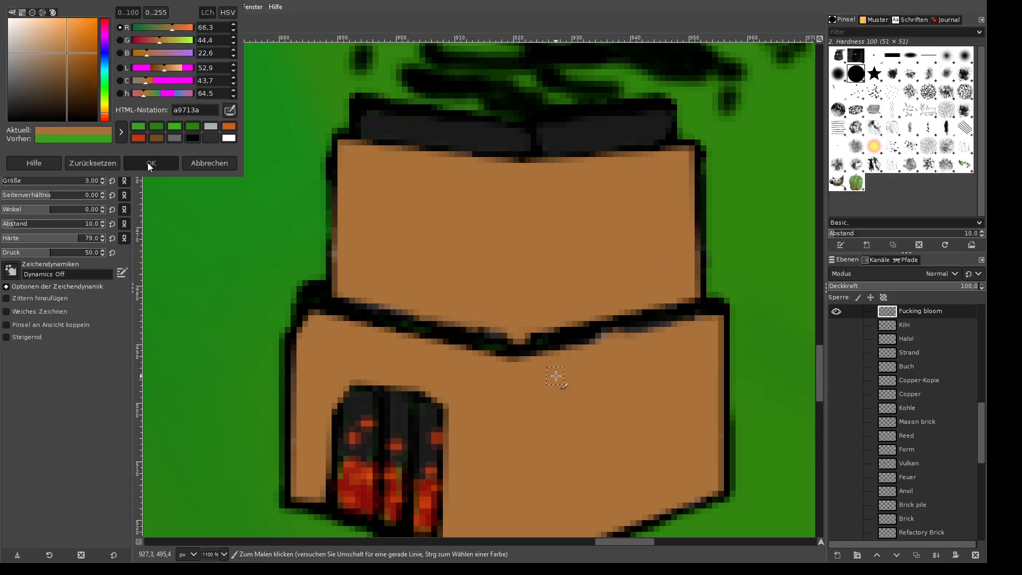
# - Paint both dark faces of the kiln's top rim brown, keeping the black outlines around them
pyautogui.scroll(3, 389, 125)
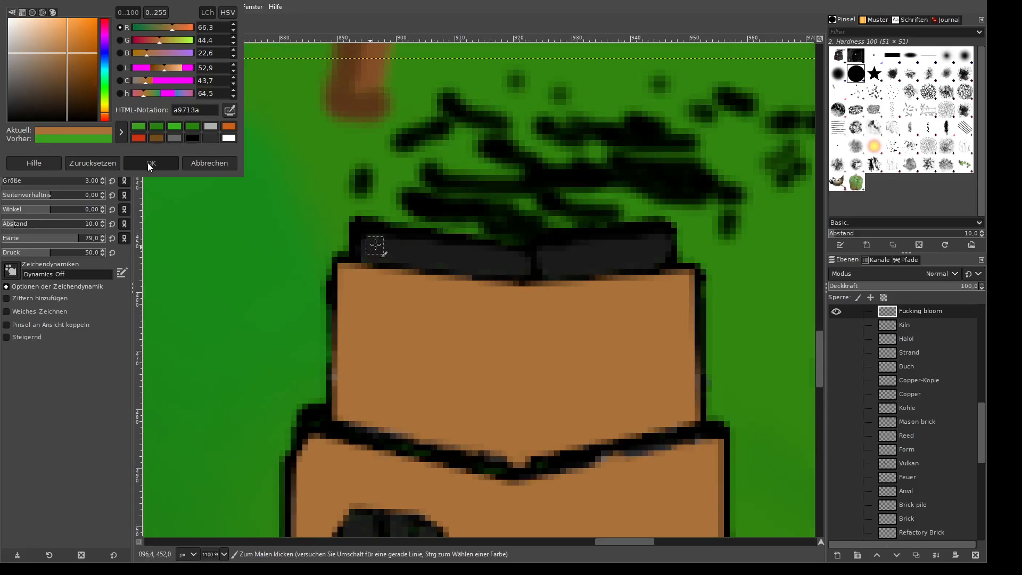
pyautogui.moveTo(372, 244)
pyautogui.mouseDown()
pyautogui.moveTo(484, 257)
pyautogui.moveTo(463, 267)
pyautogui.moveTo(653, 251)
pyautogui.mouseUp()
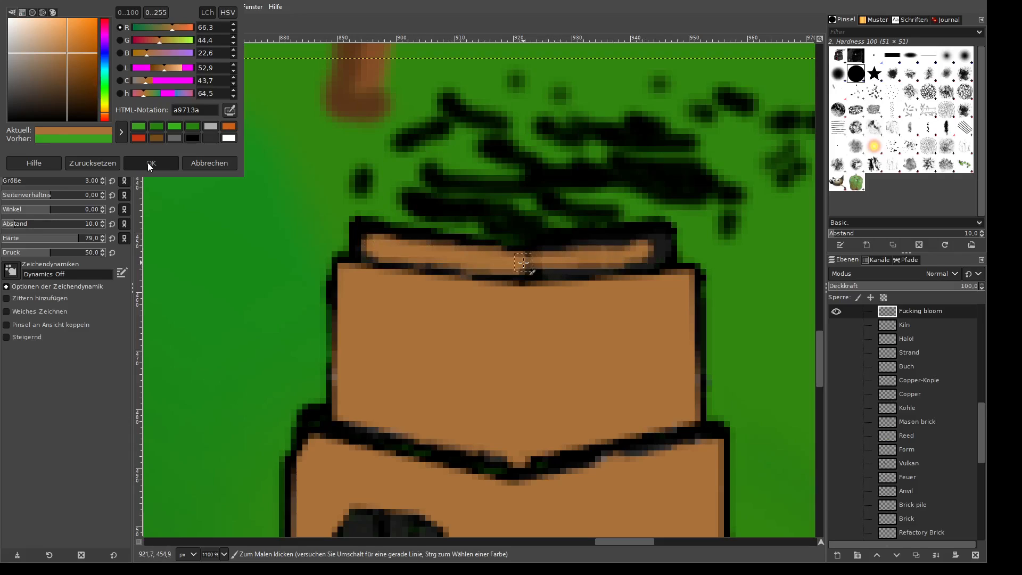
pyautogui.moveTo(523, 262)
pyautogui.mouseDown()
pyautogui.moveTo(661, 245)
pyautogui.moveTo(528, 270)
pyautogui.moveTo(676, 249)
pyautogui.mouseUp()
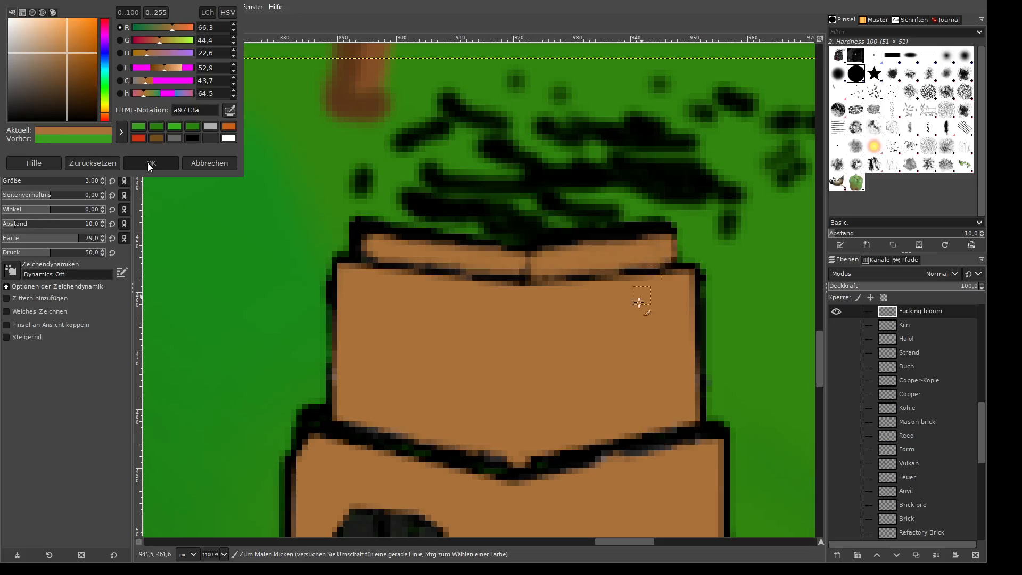
pyautogui.scroll(-3, 549, 303)
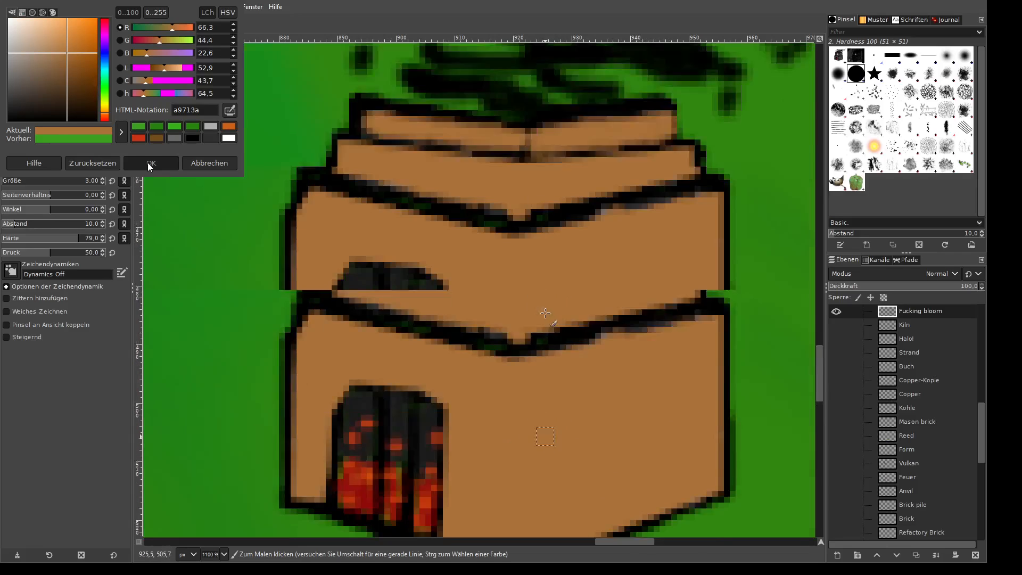
pyautogui.scroll(5, 545, 313)
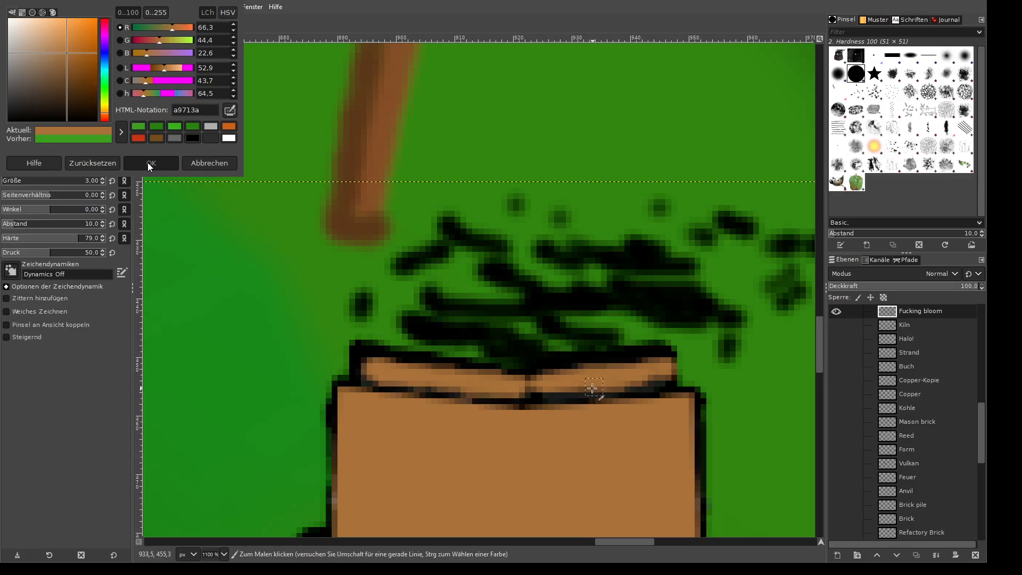
pyautogui.scroll(-3, 543, 388)
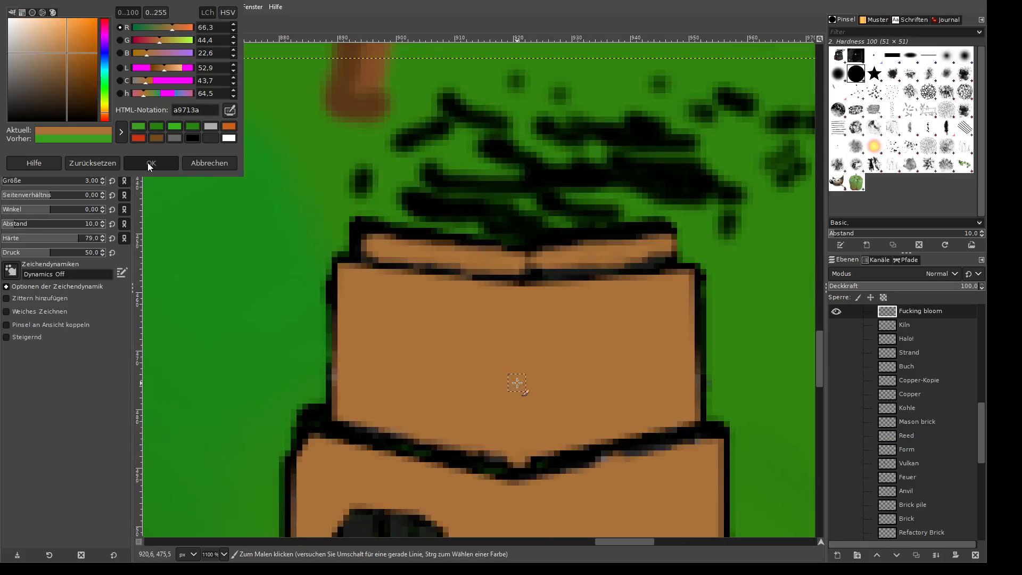
pyautogui.scroll(-7, 527, 337)
pyautogui.scroll(-1, 527, 337)
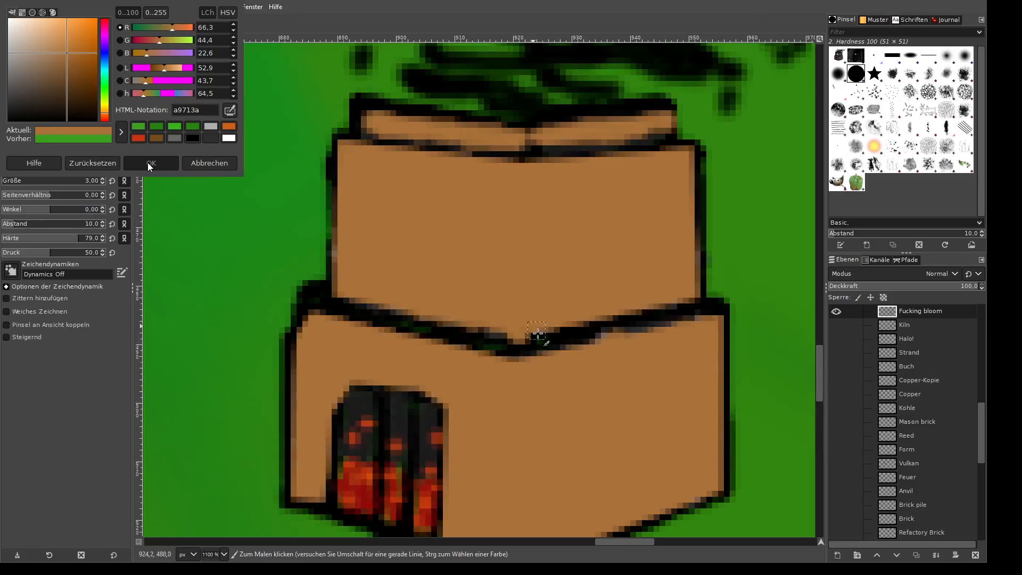
pyautogui.scroll(1, 417, 276)
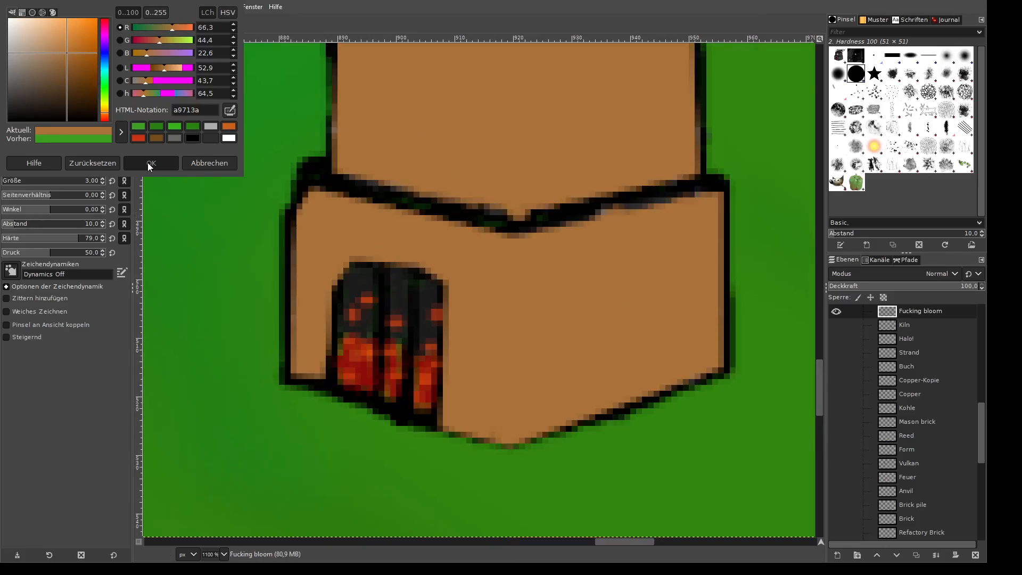
# - Change the paint colour to light grey aeadad and paint the lower block's corner joint and two horizontal joints across each face
pyautogui.click(150, 165)
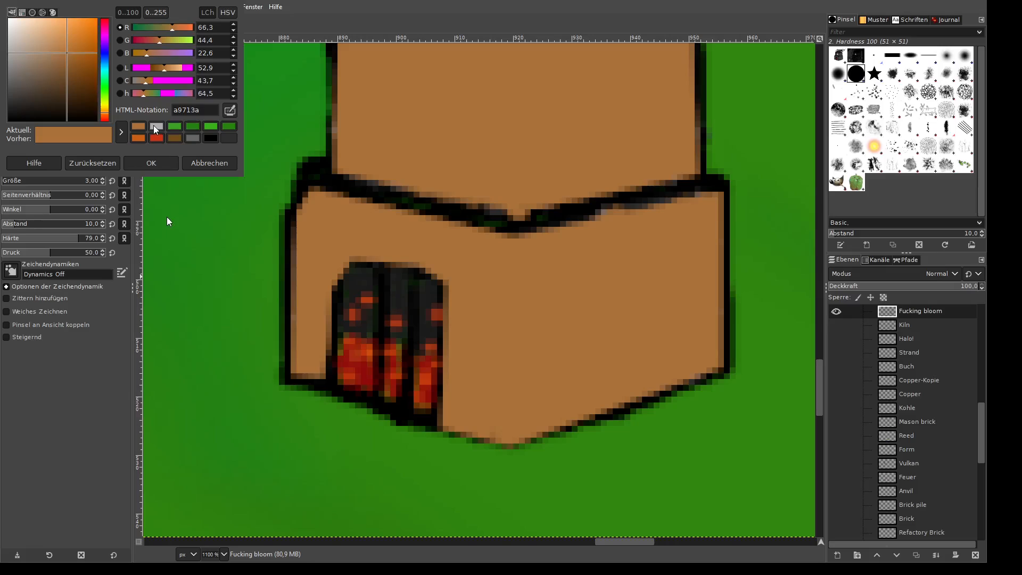
pyautogui.click(156, 126)
pyautogui.moveTo(505, 247); pyautogui.dragTo(502, 442)
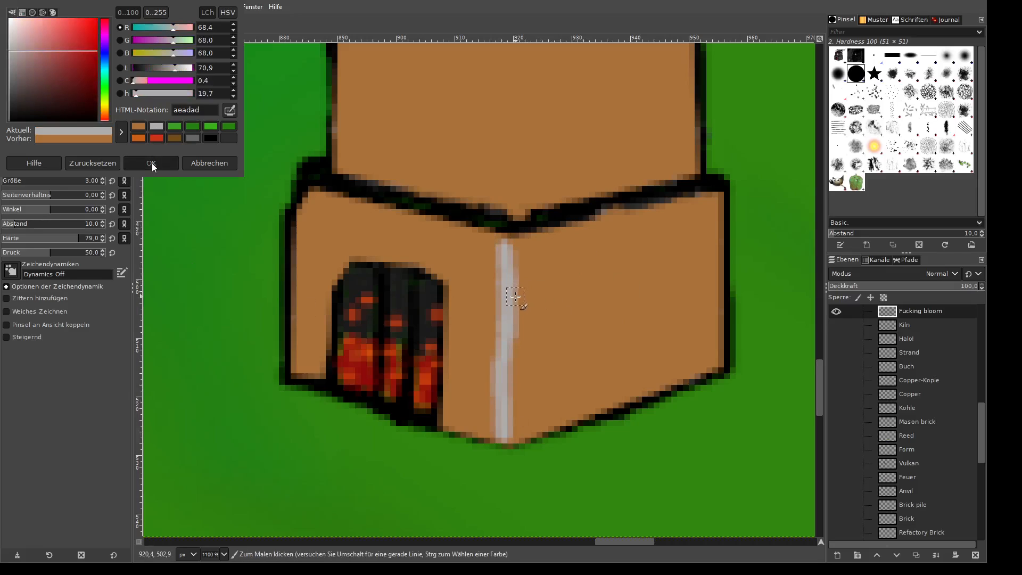
pyautogui.moveTo(297, 247); pyautogui.dragTo(506, 282)
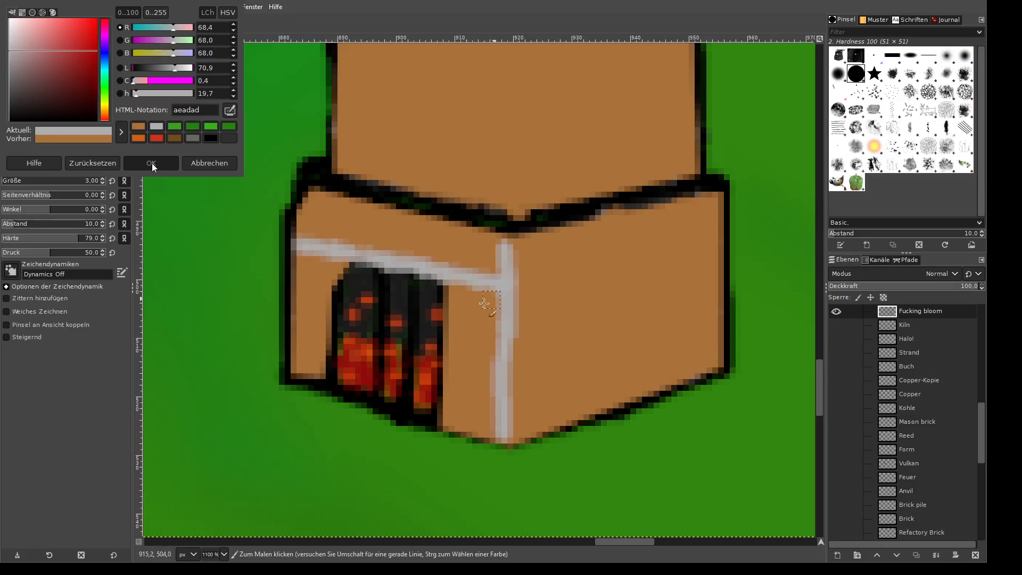
pyautogui.moveTo(443, 344); pyautogui.dragTo(492, 363)
pyautogui.moveTo(290, 311); pyautogui.dragTo(323, 314)
pyautogui.moveTo(510, 368); pyautogui.dragTo(727, 300)
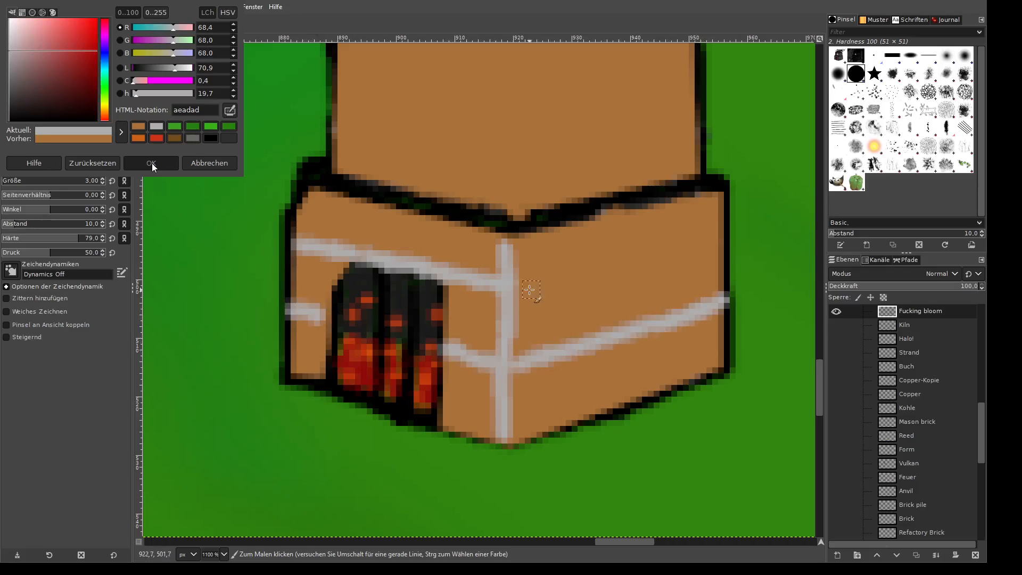
pyautogui.moveTo(514, 287); pyautogui.dragTo(720, 232)
# - Paint a light grey corner joint down the upper block and two horizontal joints across each of its faces
pyautogui.scroll(3, 496, 268)
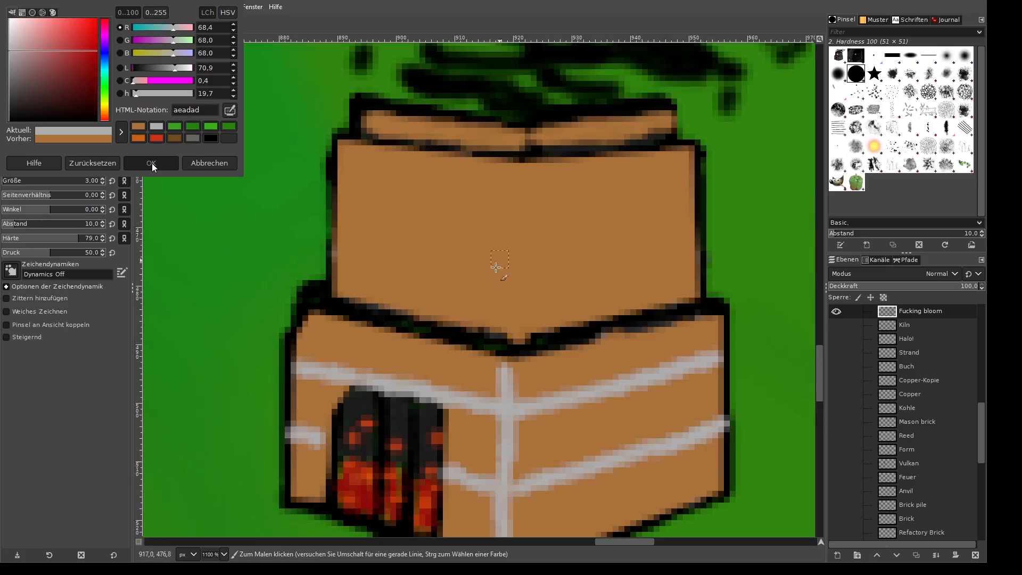
pyautogui.moveTo(518, 177); pyautogui.dragTo(527, 318)
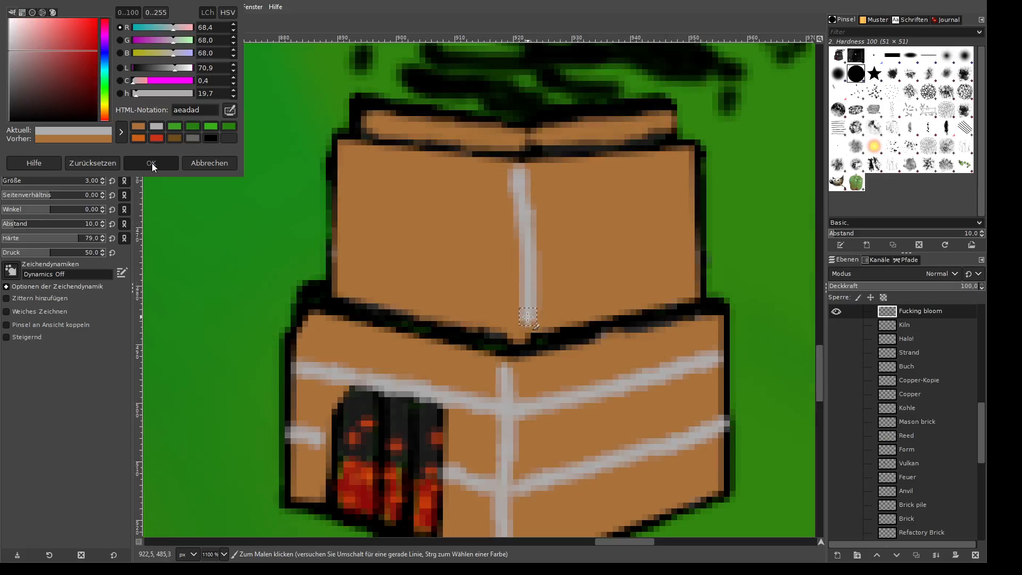
pyautogui.hotkey('ctrl', 'z')
pyautogui.moveTo(517, 156); pyautogui.dragTo(511, 342)
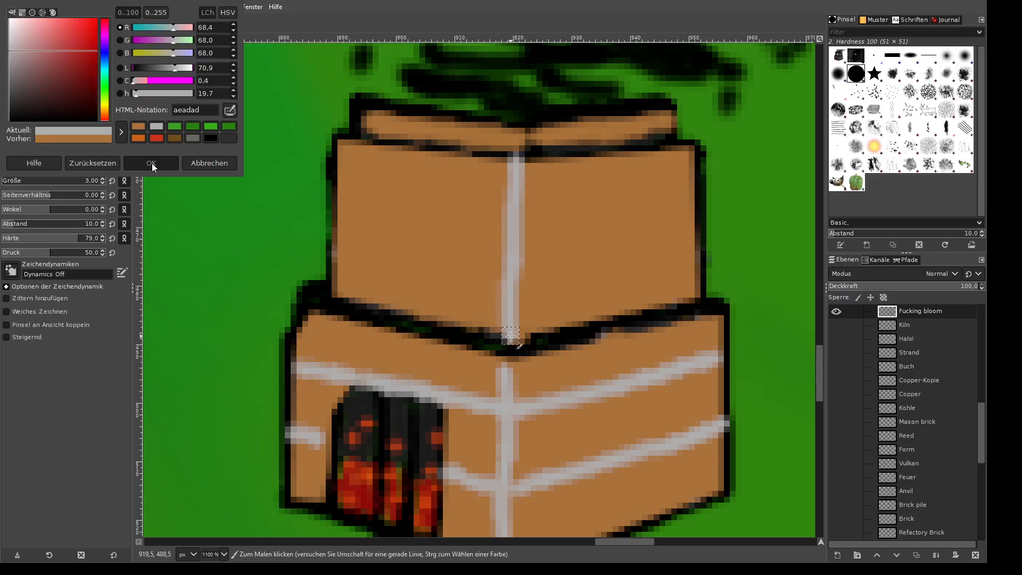
pyautogui.moveTo(332, 174); pyautogui.dragTo(500, 205)
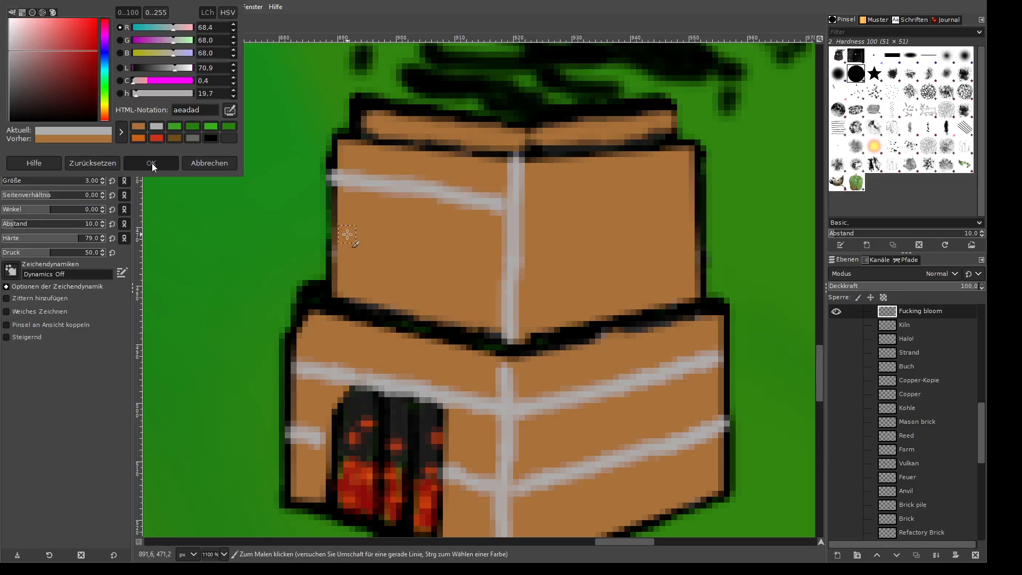
pyautogui.moveTo(347, 234)
pyautogui.mouseDown()
pyautogui.moveTo(518, 271)
pyautogui.moveTo(697, 234)
pyautogui.mouseUp()
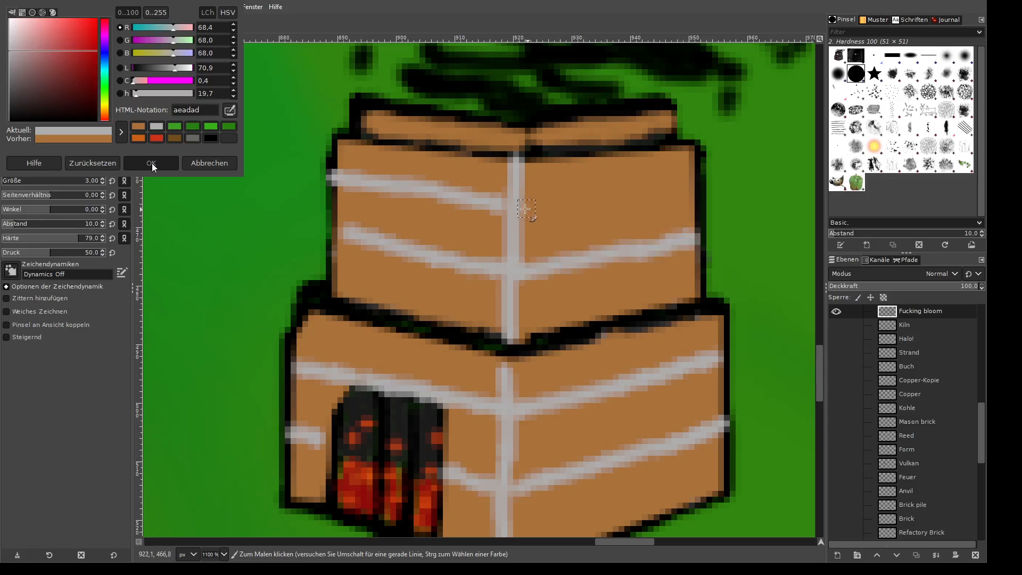
pyautogui.moveTo(525, 208); pyautogui.dragTo(693, 178)
# - Paint staggered vertical joints on the lower block: two above the fire opening and four across the right face's three courses
pyautogui.scroll(-3, 657, 264)
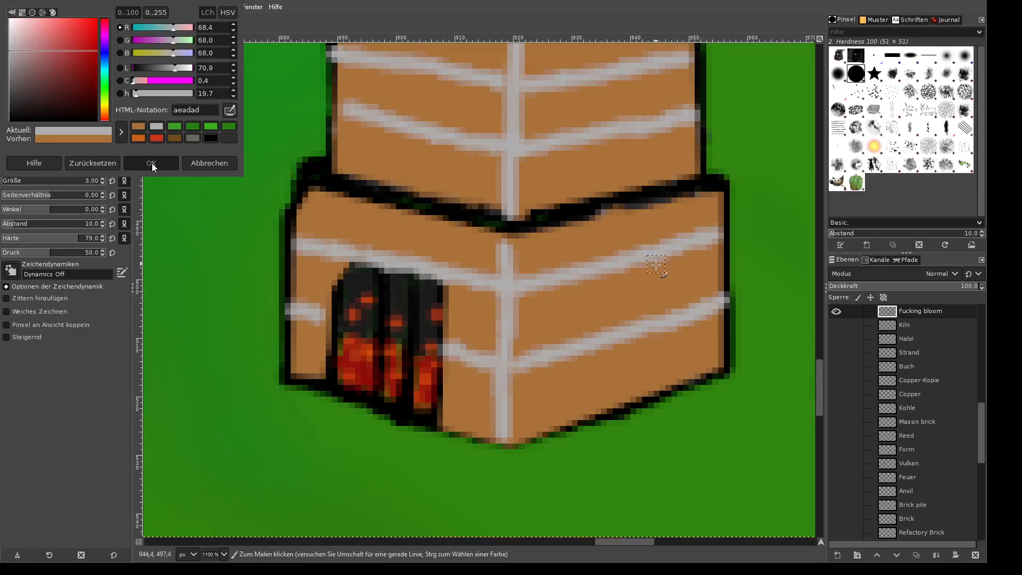
pyautogui.scroll(3, 656, 264)
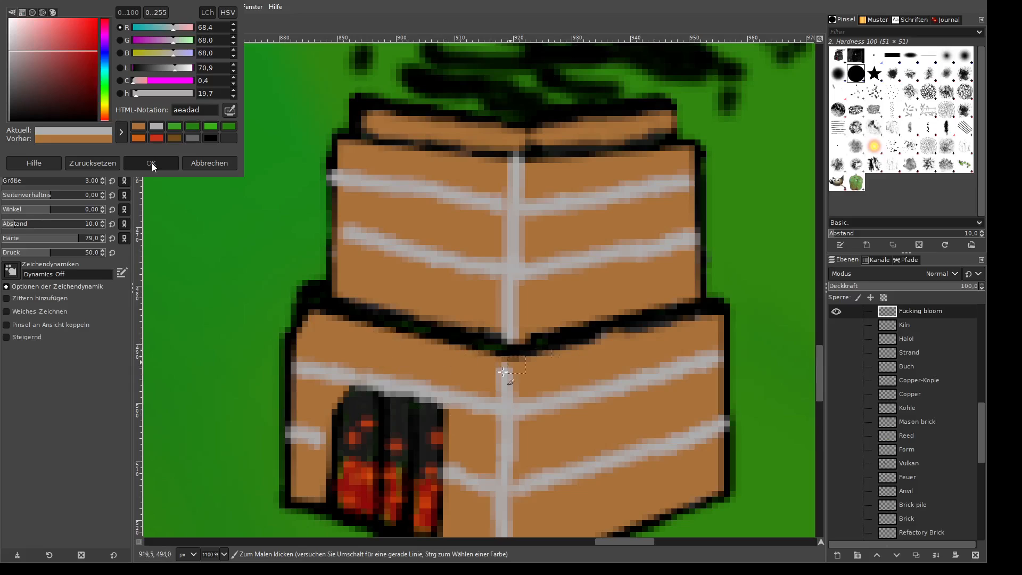
pyautogui.moveTo(359, 323); pyautogui.dragTo(359, 373)
pyautogui.moveTo(441, 353); pyautogui.dragTo(440, 384)
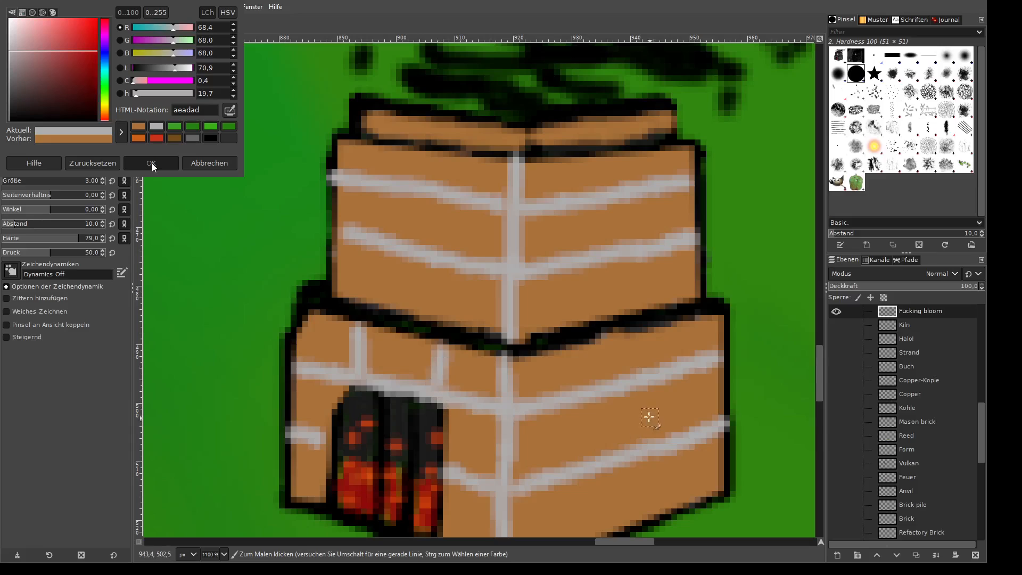
pyautogui.moveTo(589, 400); pyautogui.dragTo(594, 468)
pyautogui.moveTo(631, 325); pyautogui.dragTo(633, 384)
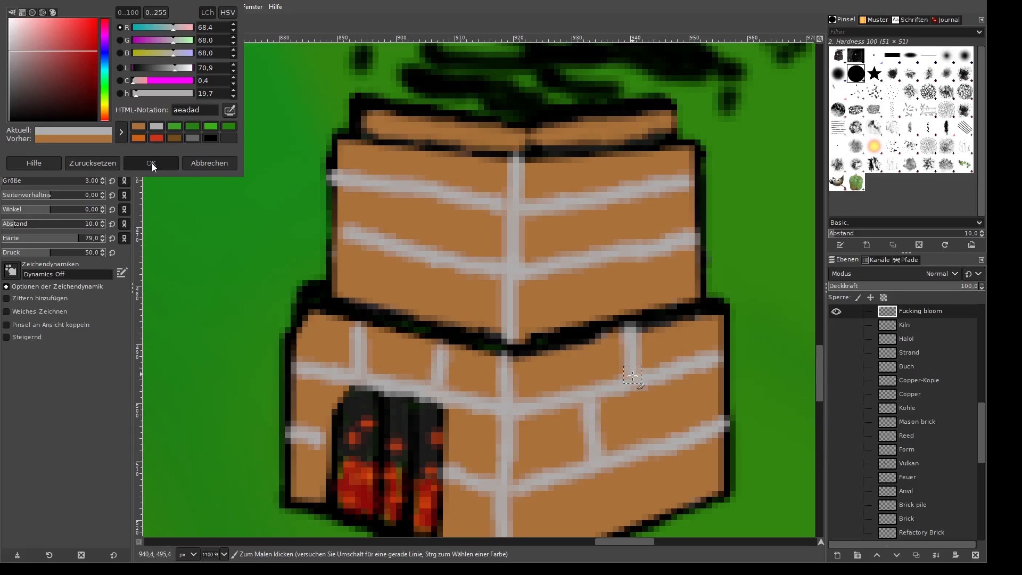
pyautogui.moveTo(692, 370); pyautogui.dragTo(693, 426)
pyautogui.scroll(-3, 638, 484)
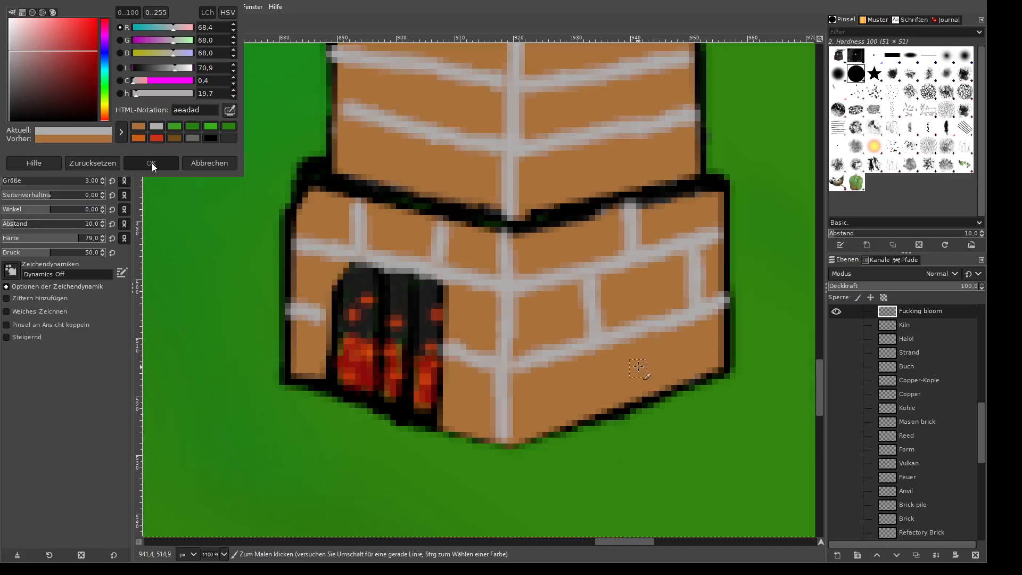
# - Paint vertical joints on the upper block's right face, two in the bottom course and one in the middle course
pyautogui.scroll(3, 647, 388)
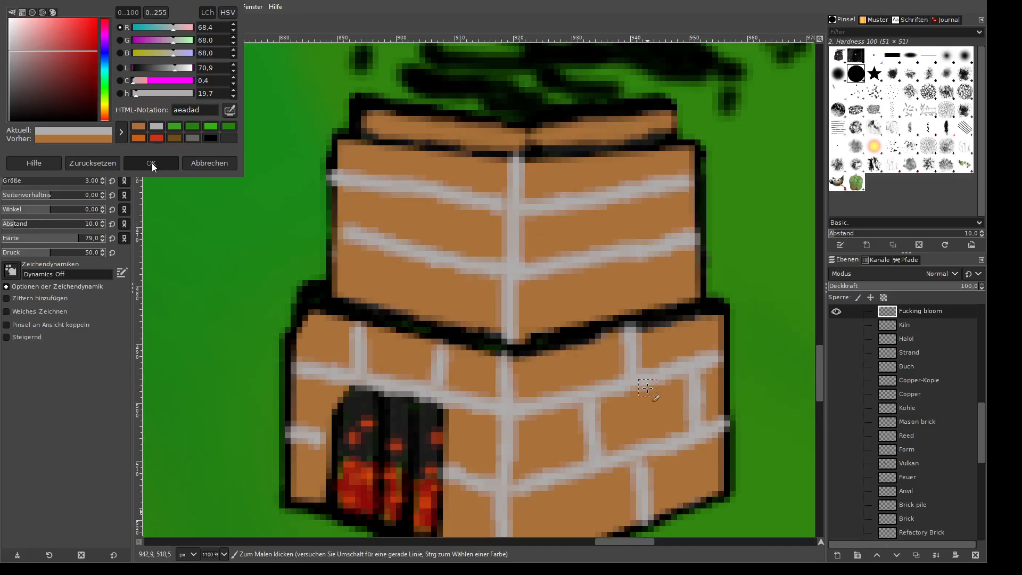
pyautogui.moveTo(558, 284); pyautogui.dragTo(562, 315)
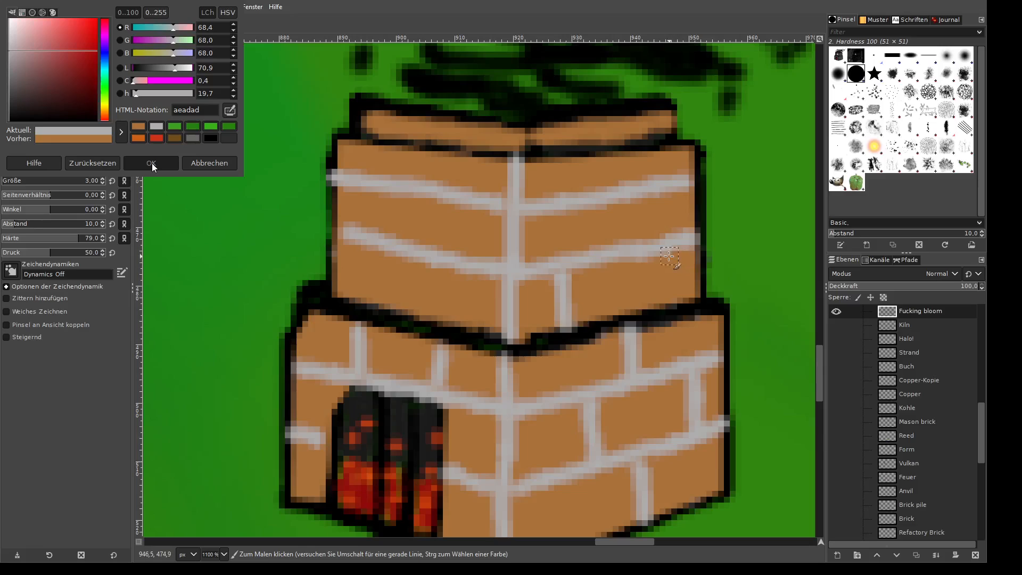
pyautogui.moveTo(669, 251); pyautogui.dragTo(670, 299)
pyautogui.moveTo(608, 210); pyautogui.dragTo(609, 235)
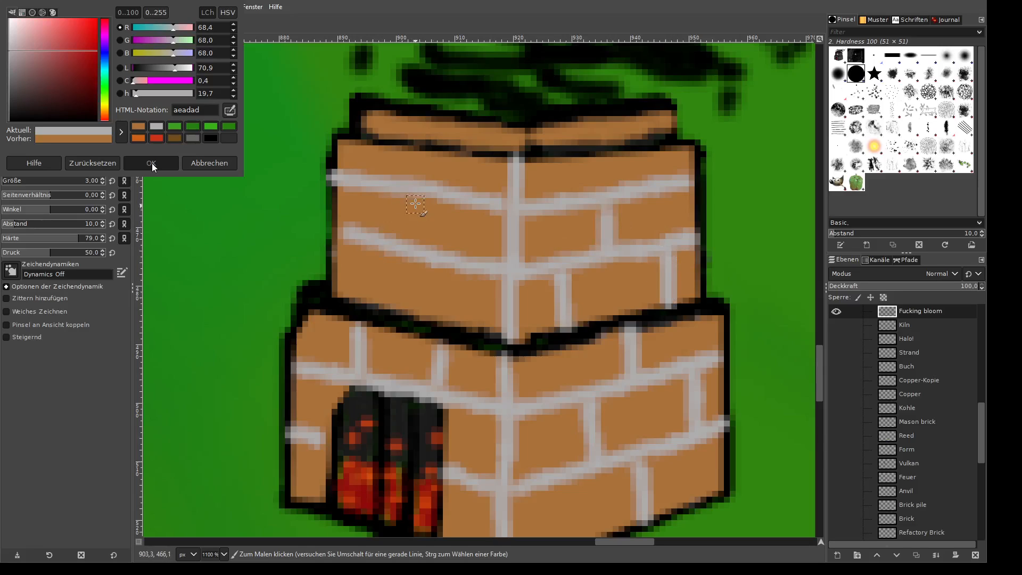
# - Paint vertical joints on the upper block's left face, one in the middle course and two in the bottom course, redoing the bottom pair
pyautogui.moveTo(413, 205)
pyautogui.mouseDown()
pyautogui.moveTo(410, 243)
pyautogui.moveTo(375, 246)
pyautogui.moveTo(338, 231)
pyautogui.moveTo(362, 299)
pyautogui.mouseUp()
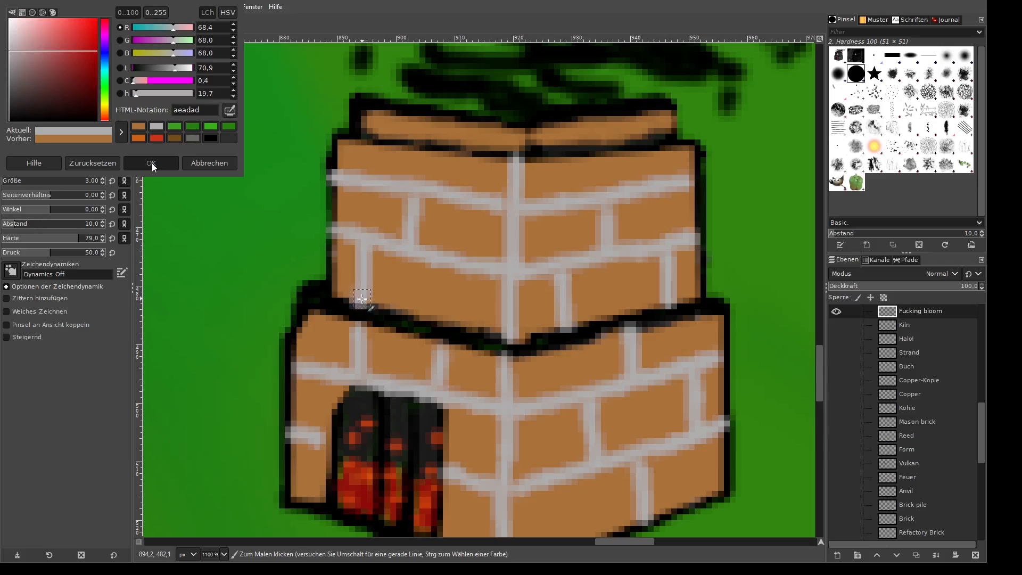
pyautogui.moveTo(450, 267); pyautogui.dragTo(450, 313)
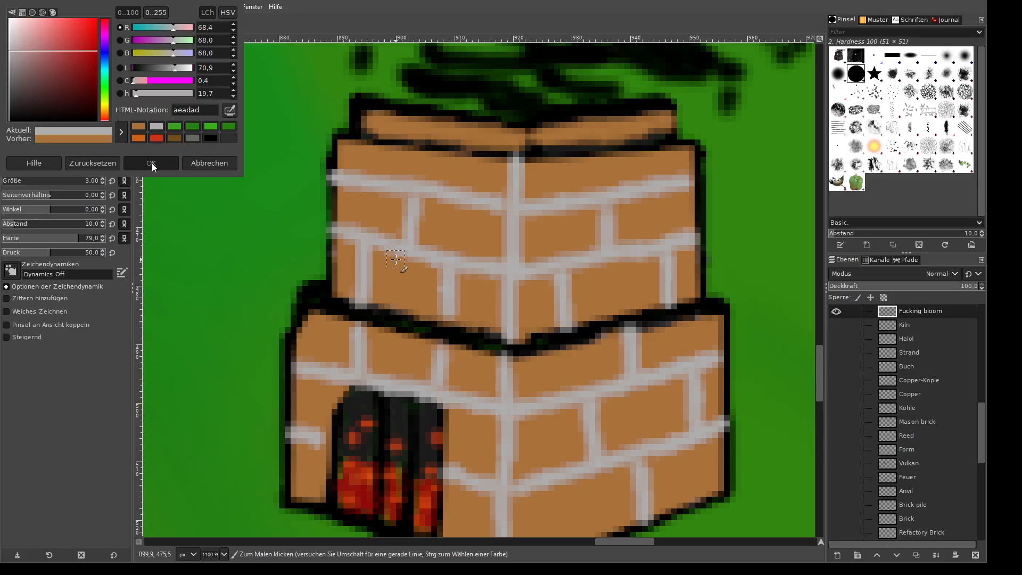
pyautogui.hotkey('ctrl', 'z')
pyautogui.hotkey('ctrl', 'z')
pyautogui.moveTo(367, 242); pyautogui.dragTo(367, 292)
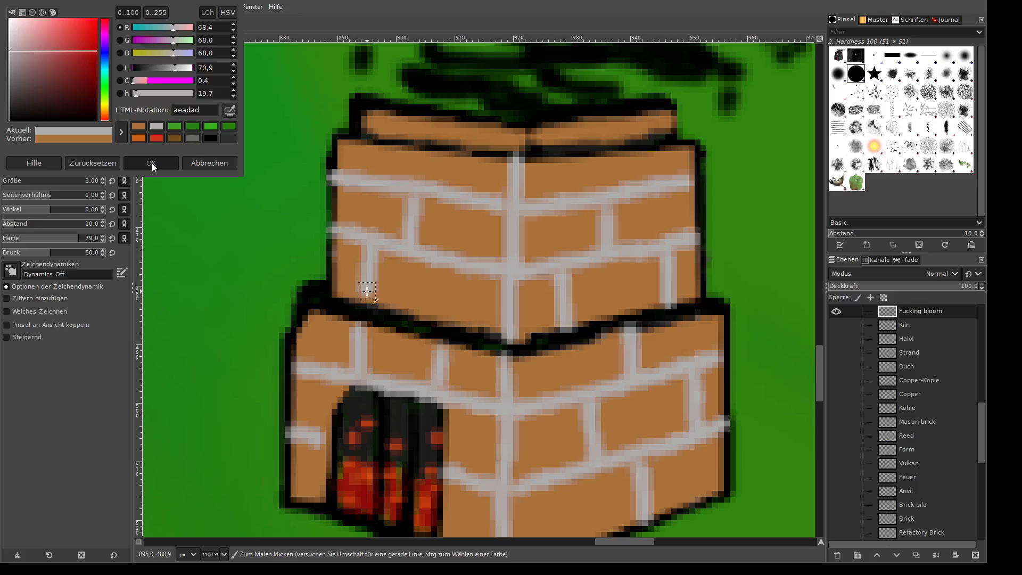
pyautogui.moveTo(451, 266); pyautogui.dragTo(450, 320)
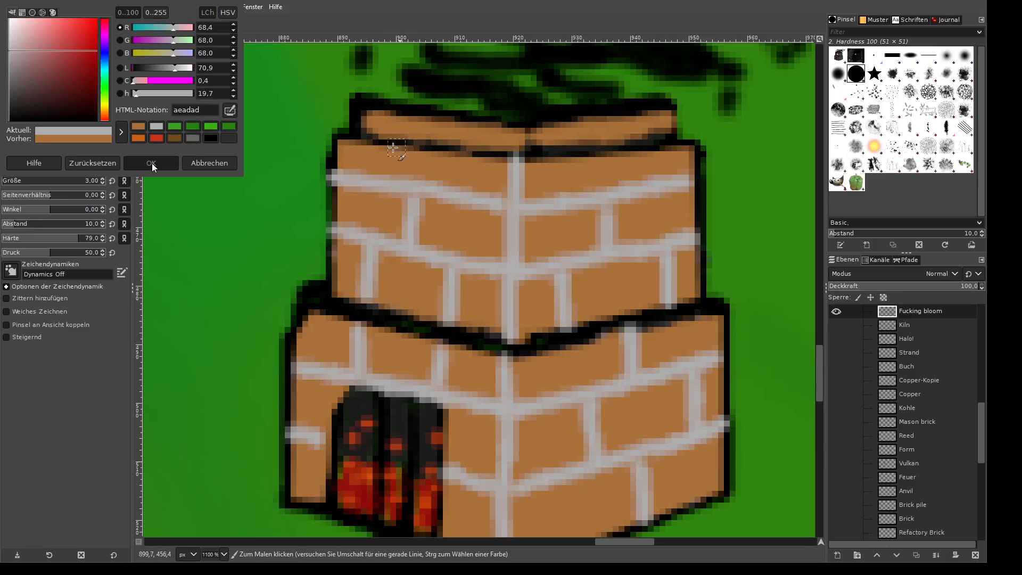
# - Paint two vertical joints in the upper block's top course on each of its faces
pyautogui.moveTo(375, 144); pyautogui.dragTo(375, 179)
pyautogui.moveTo(467, 162); pyautogui.dragTo(467, 196)
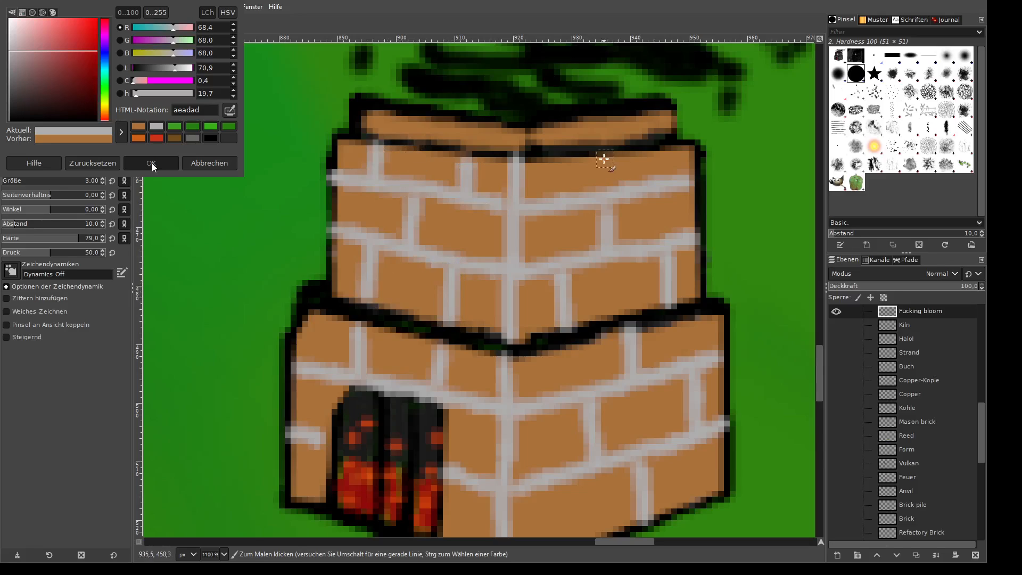
pyautogui.moveTo(579, 156); pyautogui.dragTo(578, 195)
pyautogui.moveTo(649, 145); pyautogui.dragTo(649, 184)
pyautogui.scroll(-3, 556, 244)
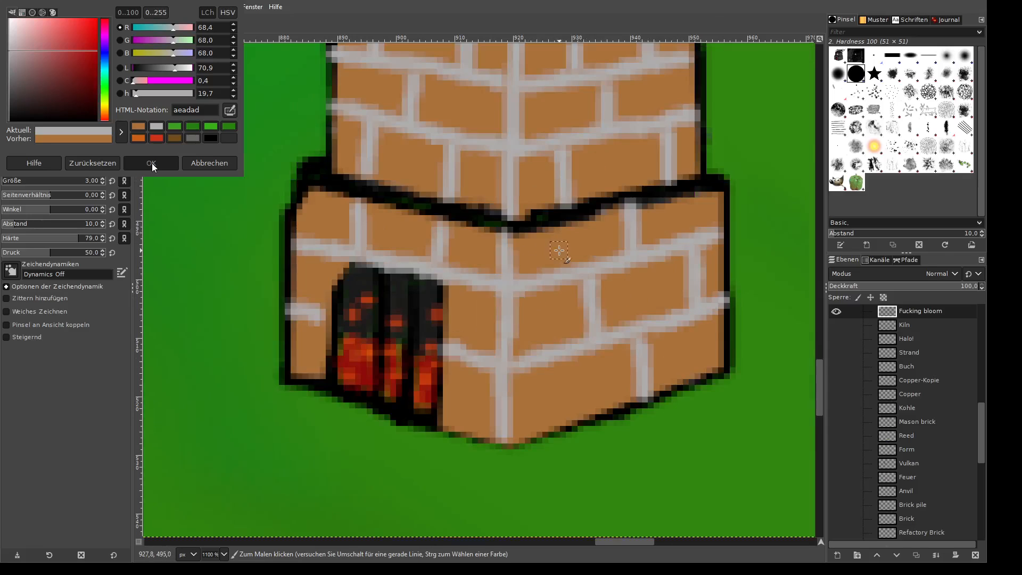
pyautogui.scroll(3, 563, 250)
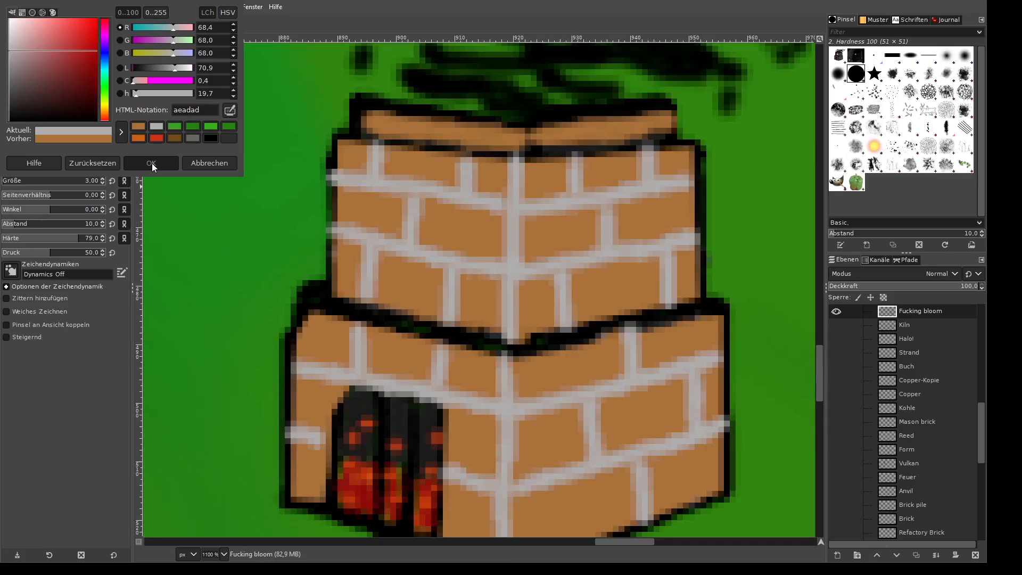
# - Shade the lower edges of the upper block's bricks on both faces with the darker brown 945e29
pyautogui.click(151, 163)
pyautogui.click(156, 126)
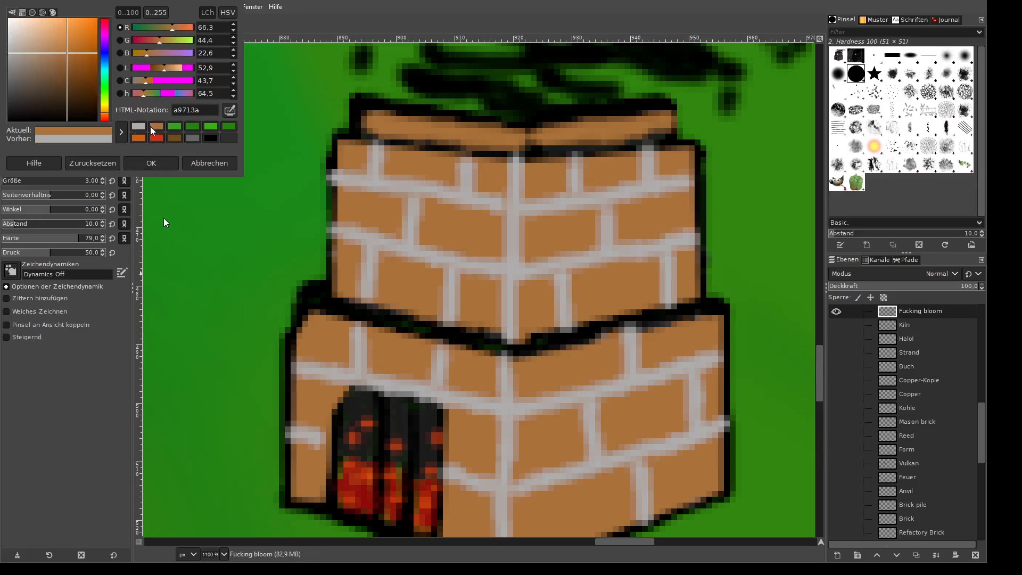
pyautogui.click(73, 61)
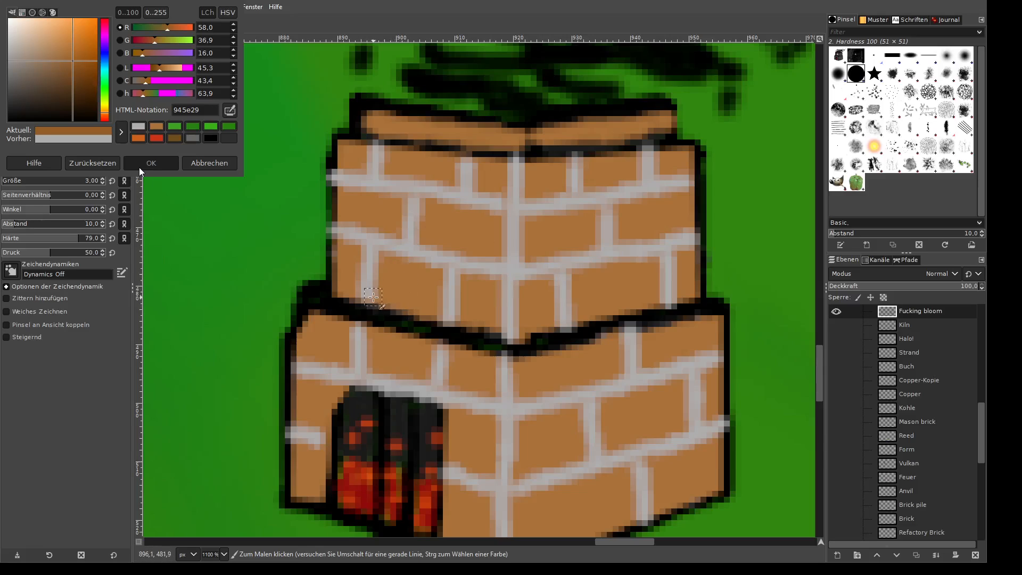
pyautogui.moveTo(380, 301); pyautogui.dragTo(436, 317)
pyautogui.moveTo(424, 245); pyautogui.dragTo(509, 252)
pyautogui.moveTo(347, 213)
pyautogui.mouseDown()
pyautogui.moveTo(389, 226)
pyautogui.moveTo(365, 186)
pyautogui.moveTo(400, 170)
pyautogui.moveTo(546, 191)
pyautogui.moveTo(536, 191)
pyautogui.moveTo(655, 177)
pyautogui.mouseUp()
pyautogui.moveTo(535, 255)
pyautogui.mouseDown()
pyautogui.moveTo(628, 246)
pyautogui.moveTo(692, 221)
pyautogui.mouseUp()
pyautogui.moveTo(685, 176)
pyautogui.mouseDown()
pyautogui.moveTo(678, 163)
pyautogui.moveTo(695, 168)
pyautogui.mouseUp()
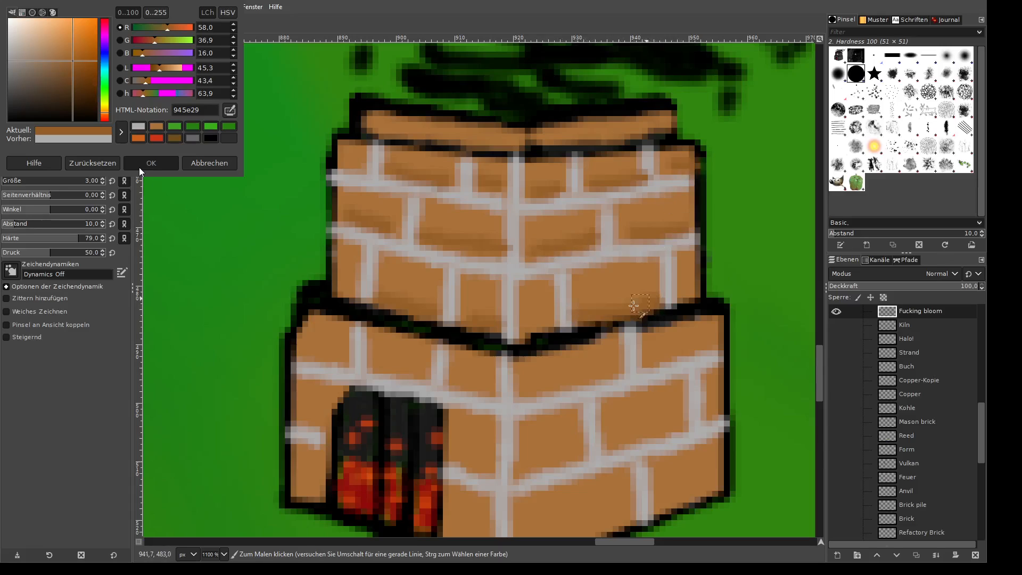
# - Shade the lower edges of the lower block's bricks in the same brown, on the right face and around the fire opening
pyautogui.moveTo(538, 390)
pyautogui.mouseDown()
pyautogui.moveTo(702, 354)
pyautogui.moveTo(680, 381)
pyautogui.mouseUp()
pyautogui.moveTo(609, 444); pyautogui.dragTo(683, 425)
pyautogui.moveTo(519, 473); pyautogui.dragTo(579, 457)
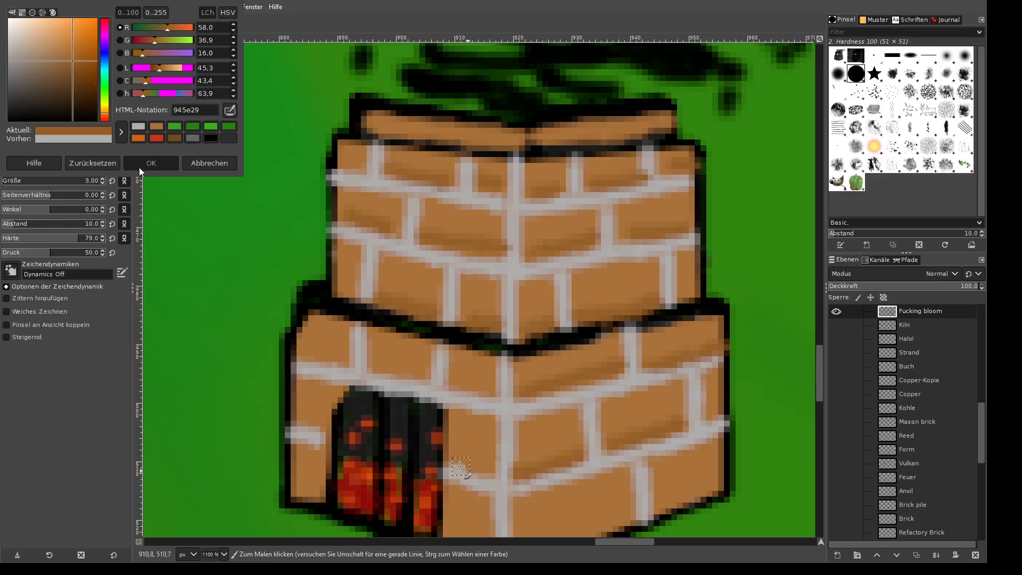
pyautogui.moveTo(457, 459); pyautogui.dragTo(490, 468)
pyautogui.moveTo(297, 419); pyautogui.dragTo(327, 425)
pyautogui.moveTo(290, 496); pyautogui.dragTo(312, 498)
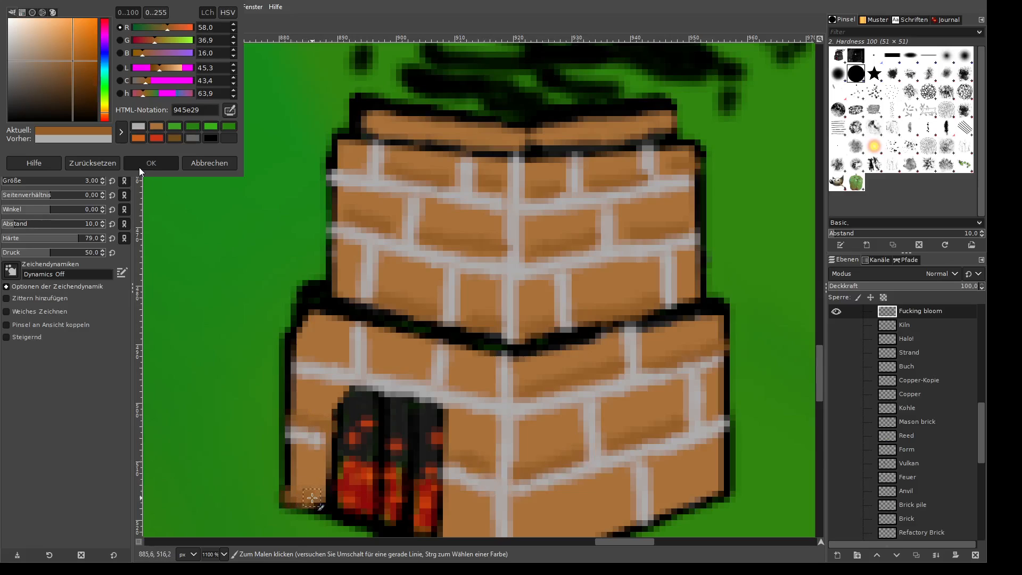
pyautogui.moveTo(313, 362)
pyautogui.mouseDown()
pyautogui.moveTo(474, 384)
pyautogui.moveTo(506, 405)
pyautogui.mouseUp()
pyautogui.scroll(-3, 524, 458)
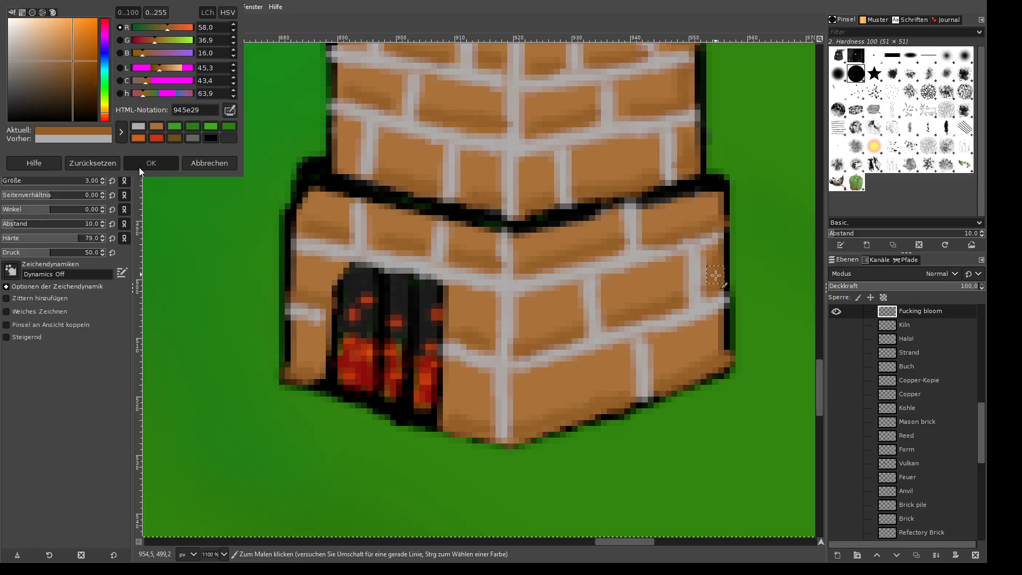
pyautogui.scroll(2, 692, 357)
pyautogui.scroll(-2, 666, 373)
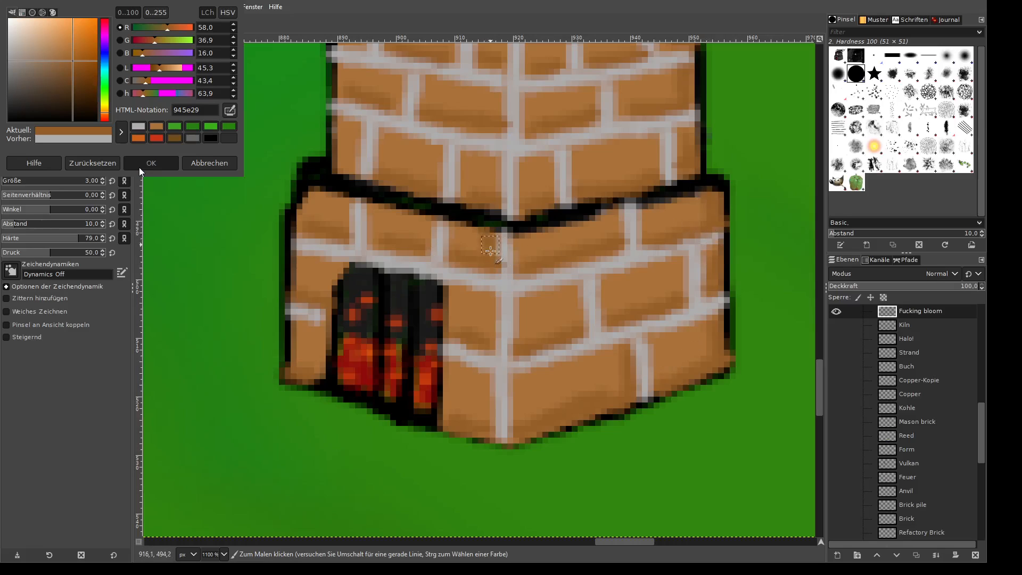
# - Move the furnace layer left and slightly down on the grass, closer to the fox
pyautogui.scroll(-6, 616, 220)
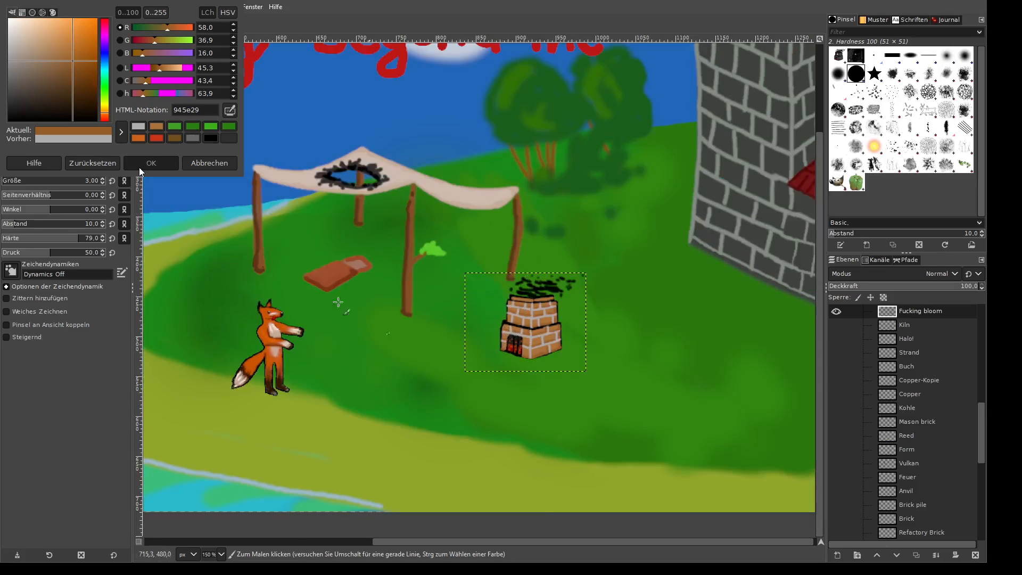
pyautogui.press('m')
pyautogui.moveTo(541, 329); pyautogui.dragTo(487, 352)
pyautogui.scroll(6, 487, 352)
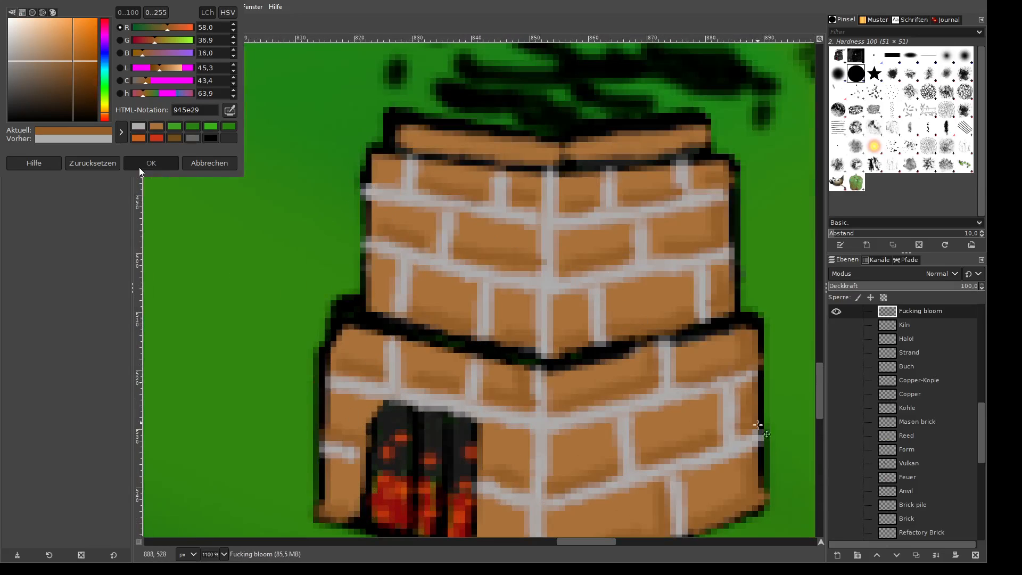
# - Reset the paint colour to black and outline the furnace's sides and the lower block's bottom right edge with a size 1 brush
pyautogui.scroll(-2, 639, 363)
pyautogui.click(139, 167)
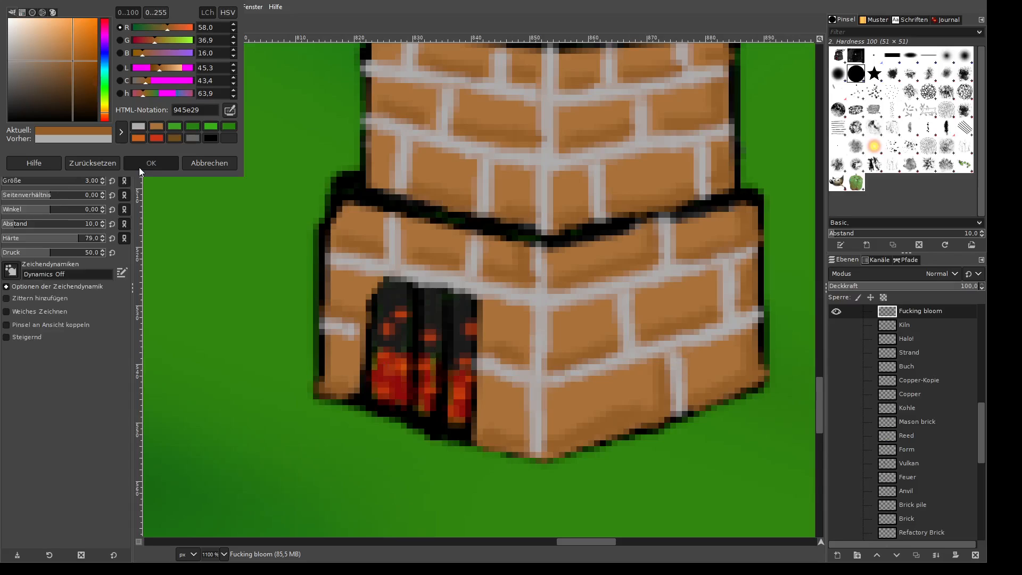
pyautogui.press('d')
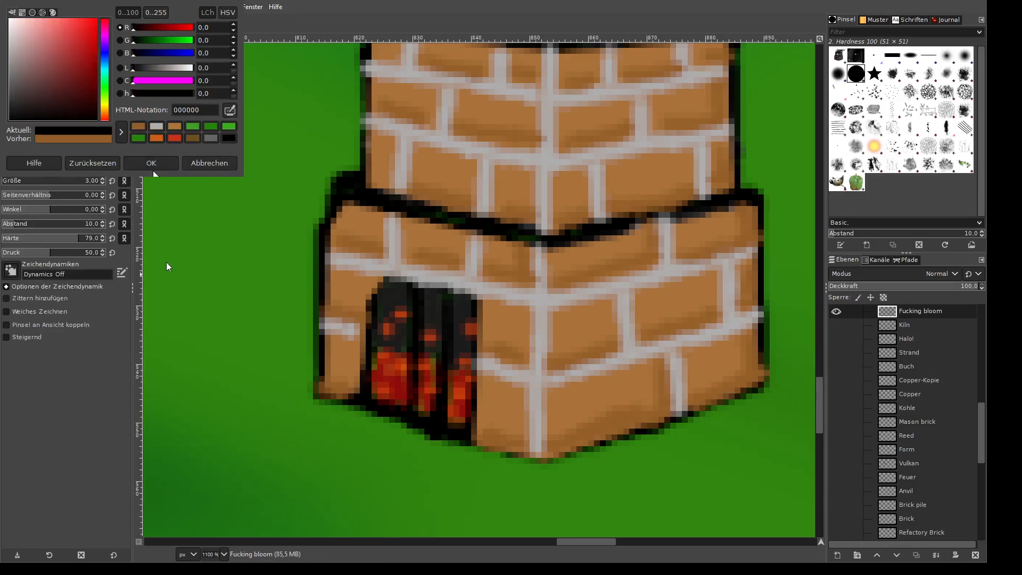
pyautogui.scroll(4, 369, 249)
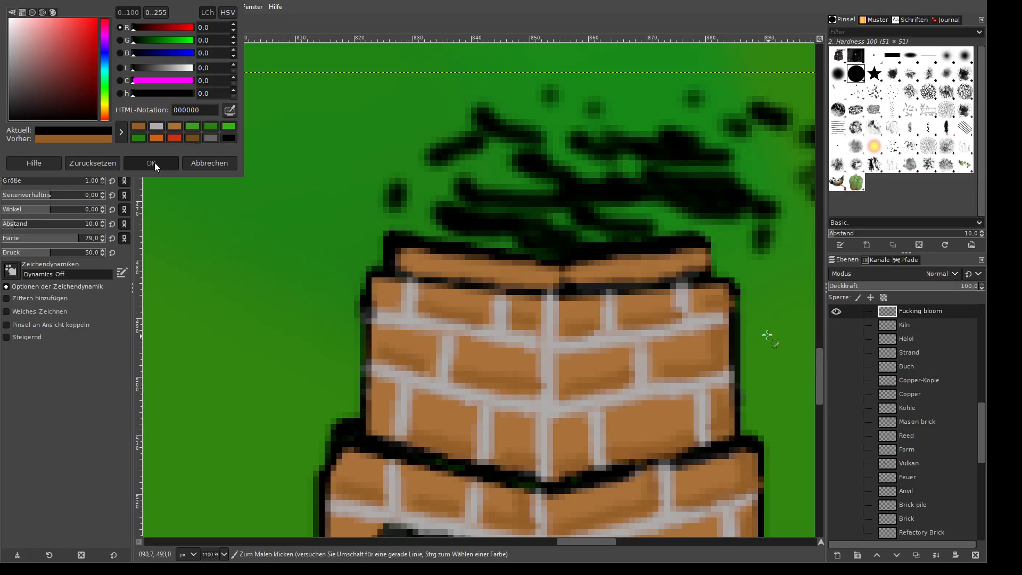
pyautogui.scroll(-3, 767, 503)
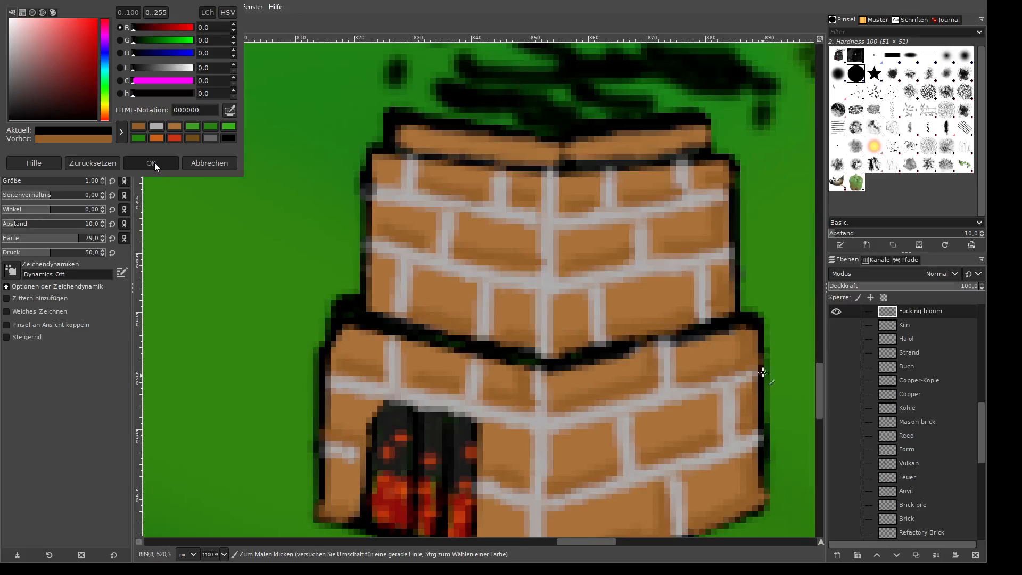
pyautogui.scroll(-3, 758, 506)
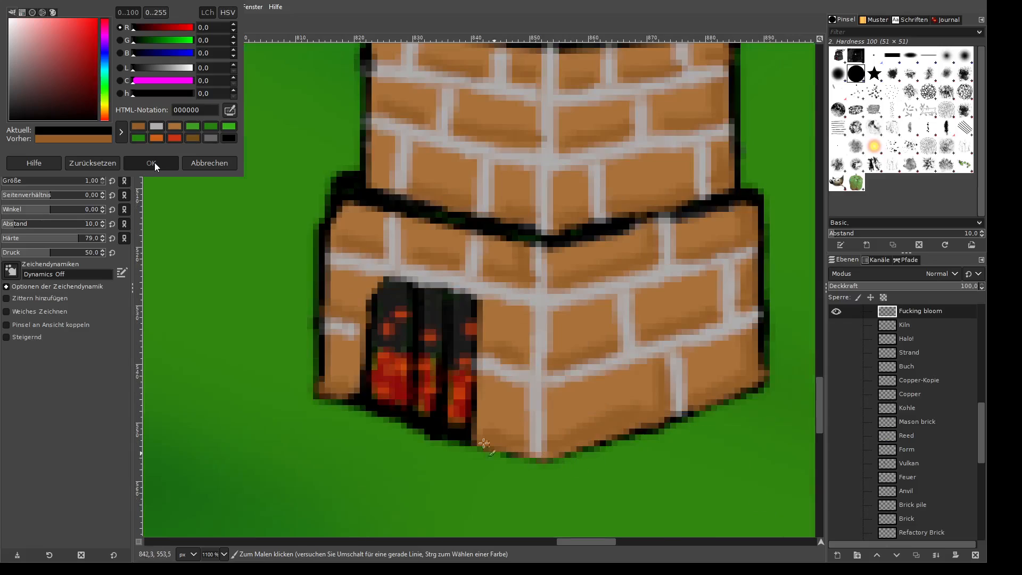
pyautogui.moveTo(484, 450)
pyautogui.mouseDown()
pyautogui.moveTo(560, 466)
pyautogui.moveTo(531, 463)
pyautogui.moveTo(690, 427)
pyautogui.moveTo(762, 403)
pyautogui.mouseUp()
# - Set the brush hardness to 97 and strengthen the black outline along the lower block's bottom edges and the upper block's sides
pyautogui.click(96, 238)
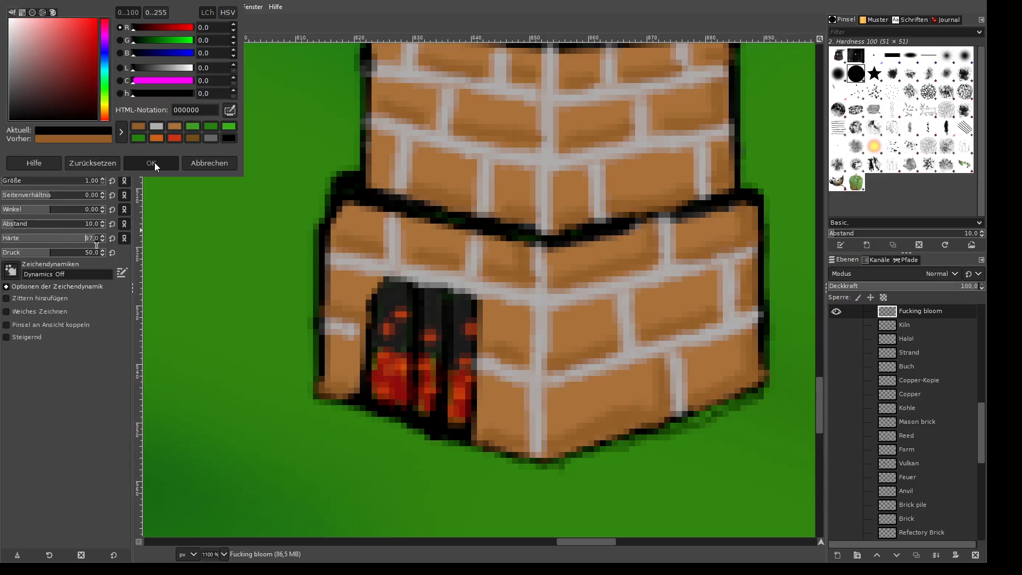
pyautogui.moveTo(777, 396); pyautogui.dragTo(681, 422)
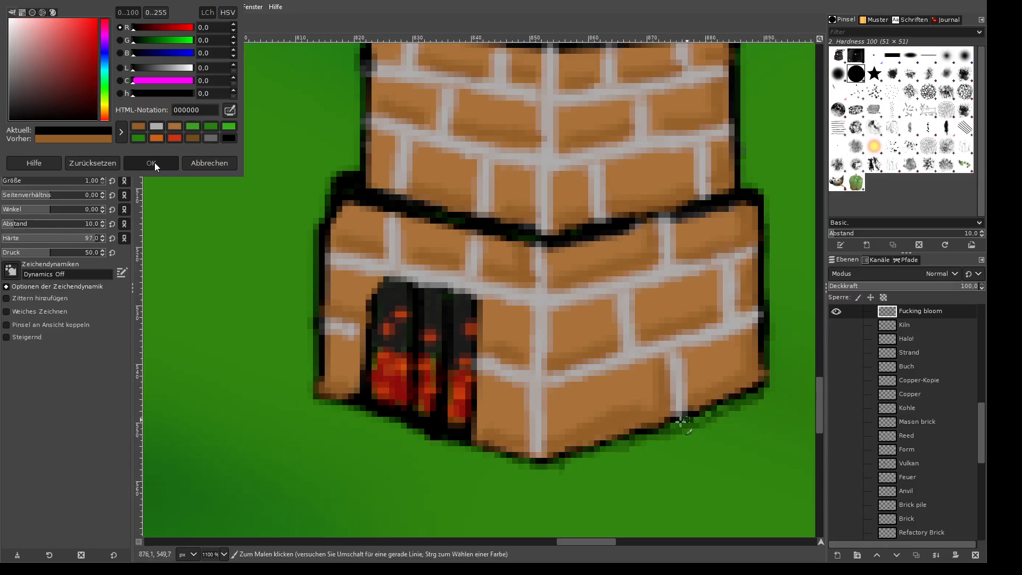
pyautogui.moveTo(343, 408)
pyautogui.mouseDown()
pyautogui.moveTo(325, 394)
pyautogui.moveTo(543, 462)
pyautogui.mouseUp()
pyautogui.scroll(3, 434, 217)
pyautogui.moveTo(368, 166); pyautogui.dragTo(376, 292)
pyautogui.moveTo(735, 182); pyautogui.dragTo(746, 322)
pyautogui.scroll(3, 482, 146)
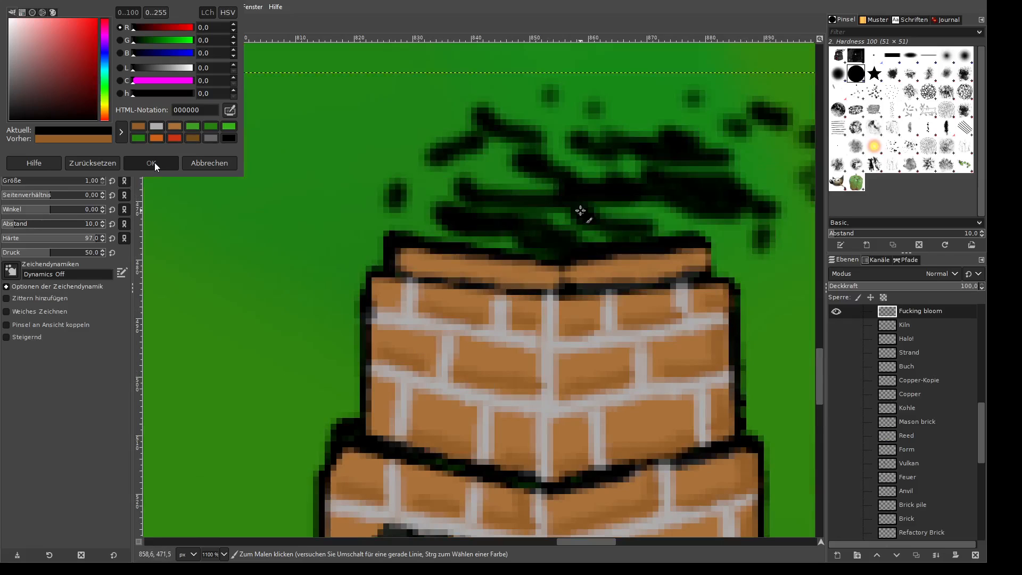
# - Erase all the black smoke above the furnace with a size 31 eraser
pyautogui.hotkey('shift', 'e')
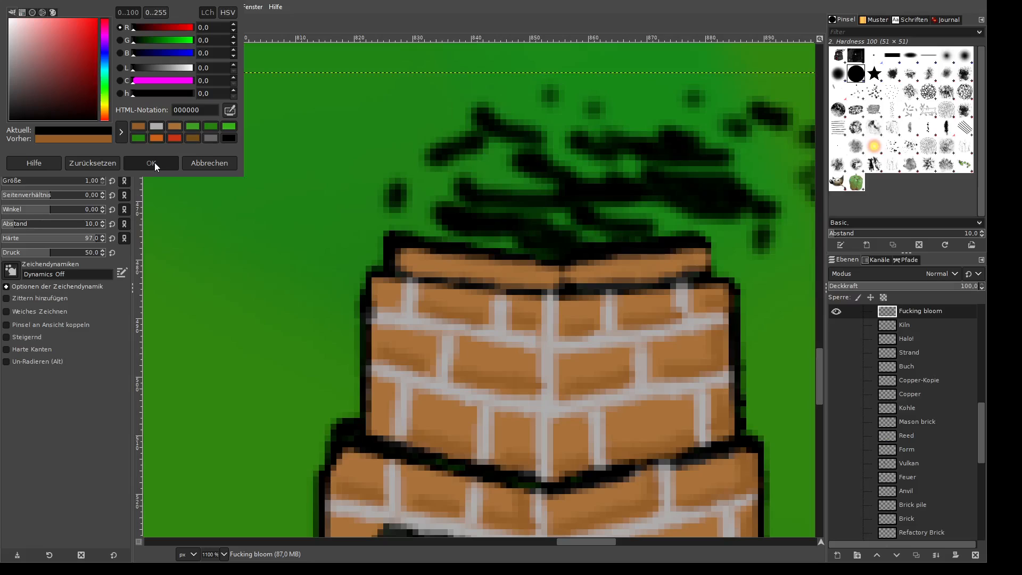
pyautogui.moveTo(582, 171)
pyautogui.mouseDown()
pyautogui.moveTo(440, 146)
pyautogui.moveTo(628, 142)
pyautogui.moveTo(707, 218)
pyautogui.mouseUp()
pyautogui.moveTo(591, 542); pyautogui.dragTo(603, 542)
pyautogui.moveTo(676, 130)
pyautogui.mouseDown()
pyautogui.moveTo(589, 153)
pyautogui.moveTo(400, 165)
pyautogui.moveTo(453, 152)
pyautogui.mouseUp()
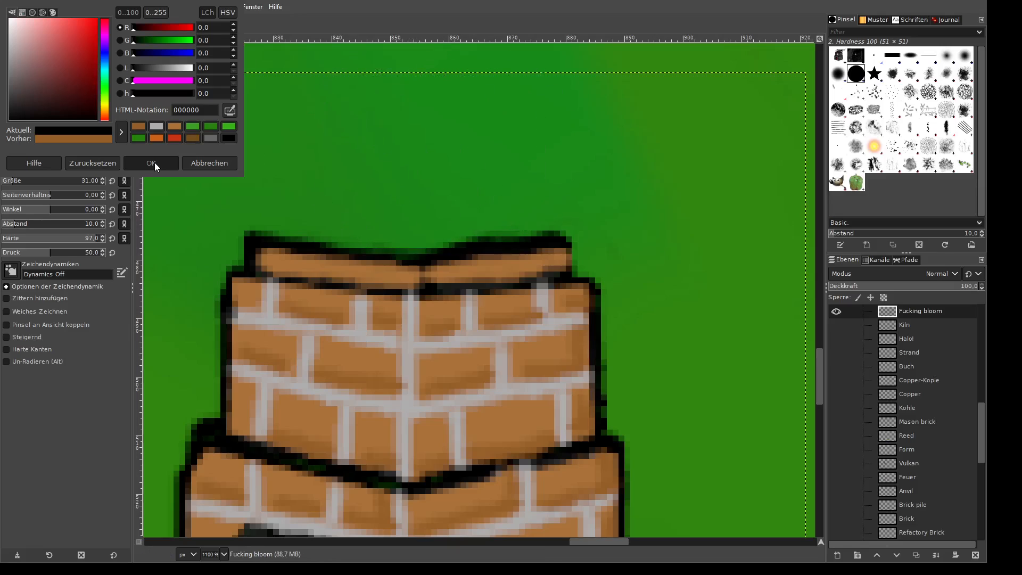
# - Paint the flame's two black outer sides rising from the furnace rim with a size 3 brush at hardness 63, redoing the first stroke
pyautogui.press('p')
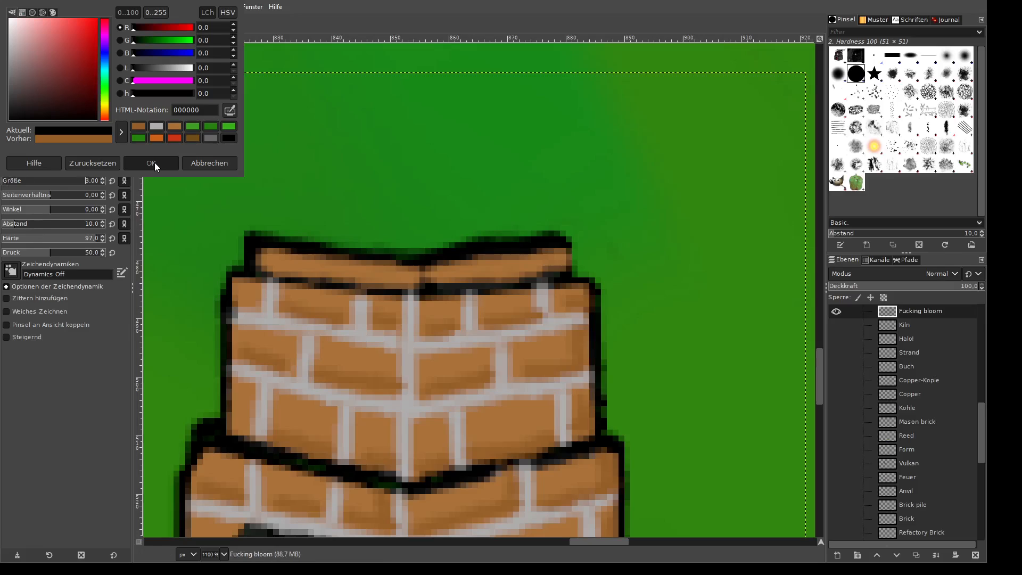
pyautogui.scroll(-4, 393, 167)
pyautogui.scroll(1, 395, 218)
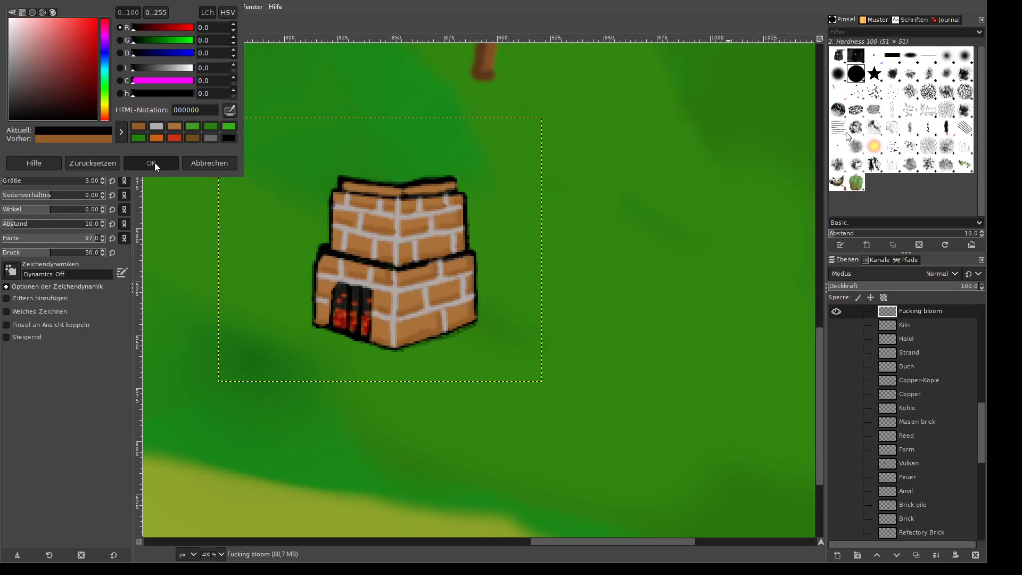
pyautogui.click(881, 314)
pyautogui.scroll(3, 412, 268)
pyautogui.scroll(2, 370, 289)
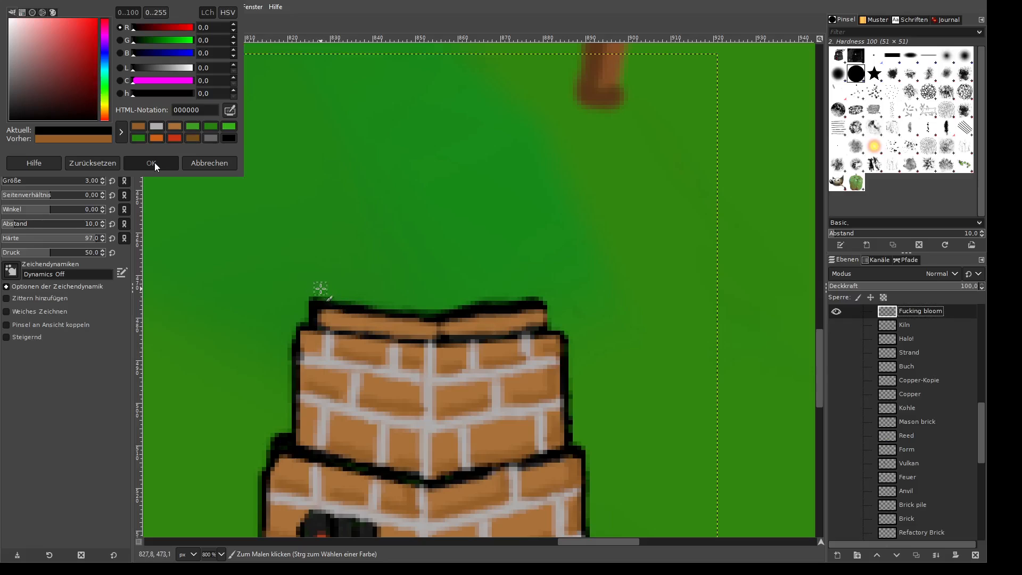
pyautogui.moveTo(320, 288); pyautogui.dragTo(324, 192)
pyautogui.hotkey('ctrl', 'z')
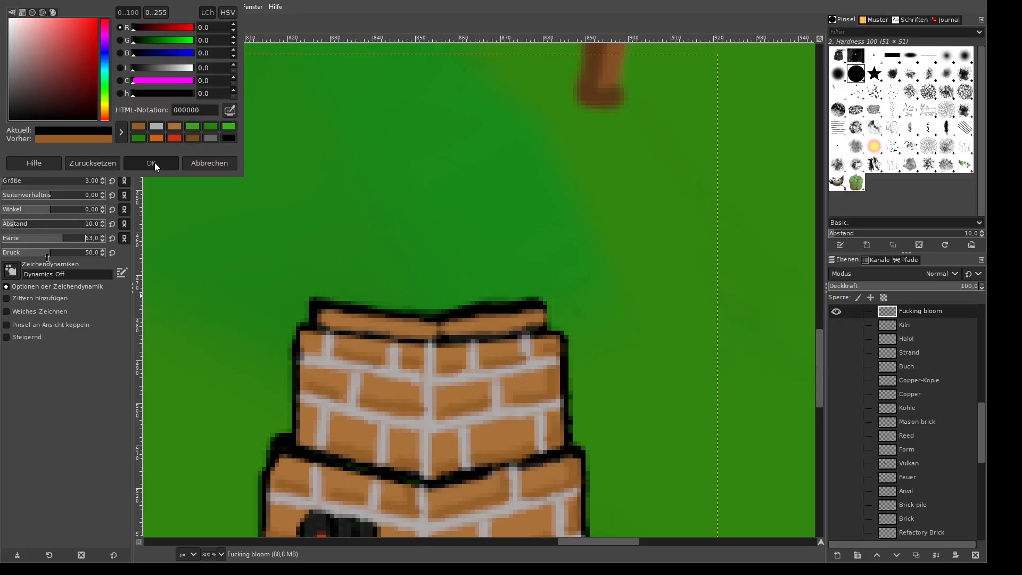
pyautogui.moveTo(318, 296)
pyautogui.mouseDown()
pyautogui.moveTo(334, 204)
pyautogui.moveTo(311, 158)
pyautogui.moveTo(327, 138)
pyautogui.mouseUp()
pyautogui.moveTo(542, 298)
pyautogui.mouseDown()
pyautogui.moveTo(513, 160)
pyautogui.moveTo(525, 136)
pyautogui.mouseUp()
# - Paint the black outlines of the jagged flame tongues between the outer sides, then sharpen and thicken the leftmost tongue
pyautogui.moveTo(334, 145)
pyautogui.mouseDown()
pyautogui.moveTo(366, 192)
pyautogui.moveTo(400, 130)
pyautogui.moveTo(448, 255)
pyautogui.mouseUp()
pyautogui.moveTo(457, 187)
pyautogui.mouseDown()
pyautogui.moveTo(471, 127)
pyautogui.moveTo(497, 187)
pyautogui.moveTo(489, 230)
pyautogui.mouseUp()
pyautogui.moveTo(517, 138)
pyautogui.mouseDown()
pyautogui.moveTo(483, 198)
pyautogui.moveTo(501, 265)
pyautogui.mouseUp()
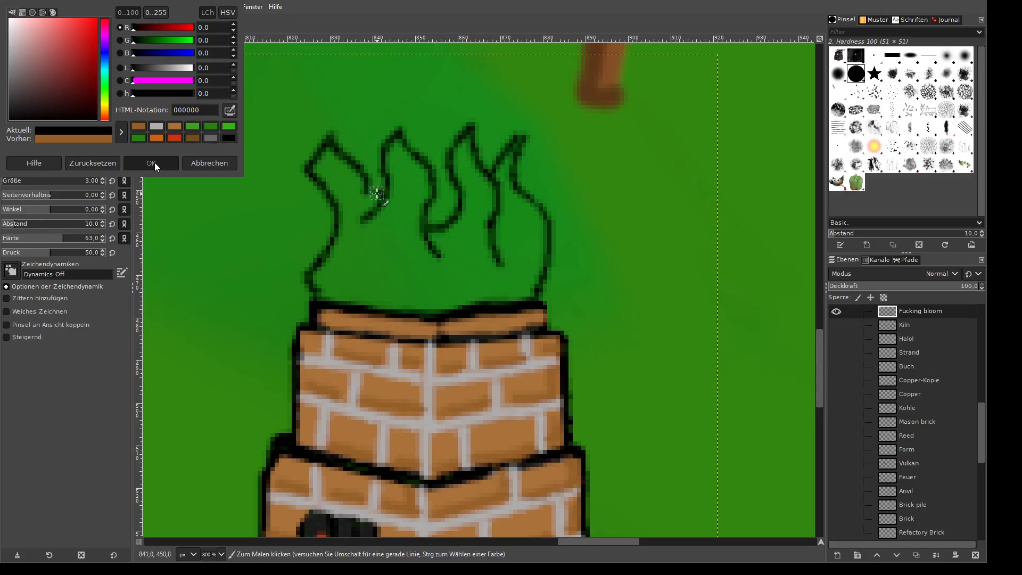
pyautogui.moveTo(379, 194)
pyautogui.mouseDown()
pyautogui.moveTo(339, 142)
pyautogui.moveTo(344, 115)
pyautogui.mouseUp()
pyautogui.moveTo(315, 165); pyautogui.dragTo(336, 129)
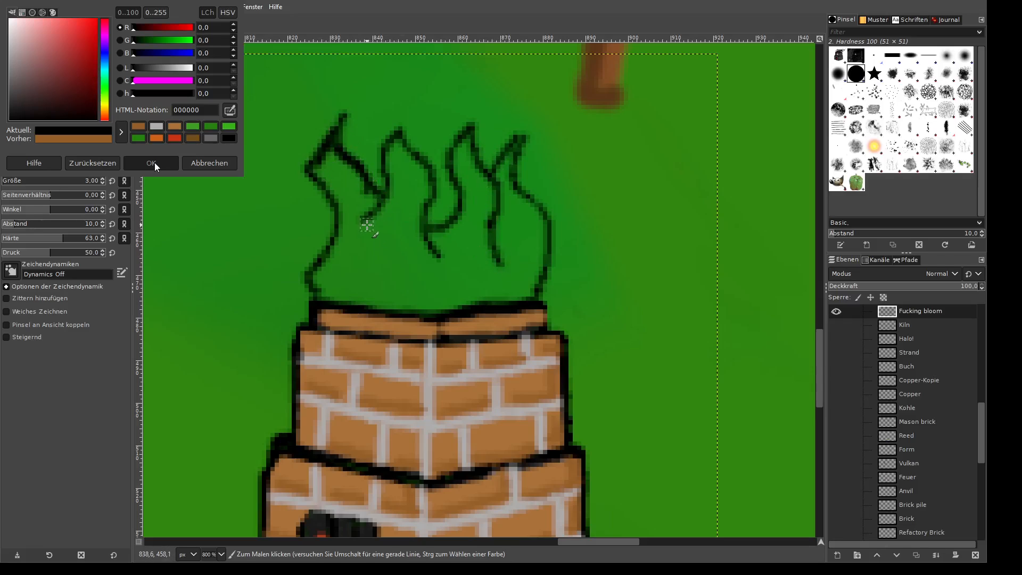
pyautogui.moveTo(367, 225); pyautogui.dragTo(361, 239)
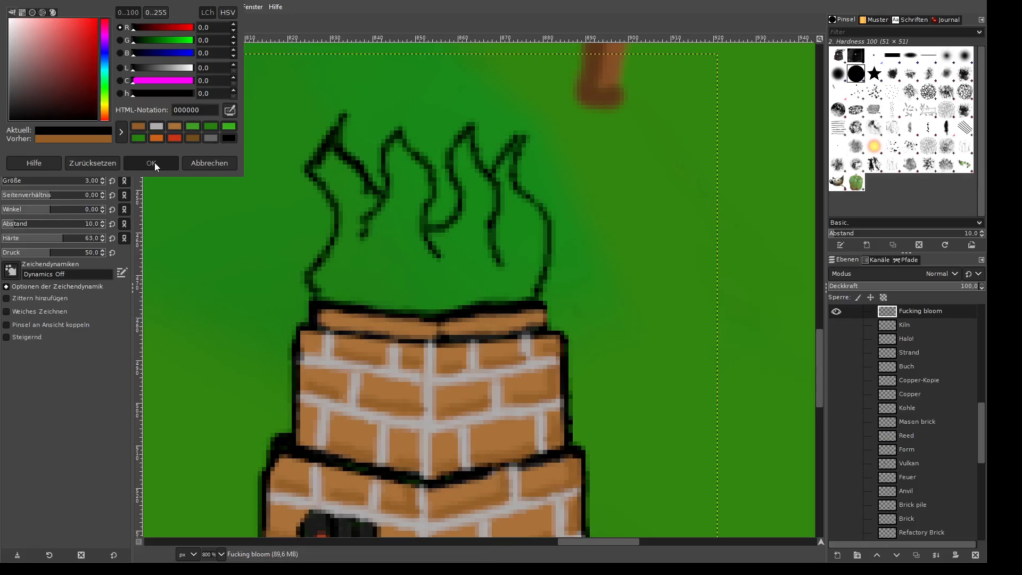
# - Start a free selection at the furnace rim, tracing the flame's left side and its first two tongues
pyautogui.press('f')
pyautogui.click(321, 294)
pyautogui.click(308, 277)
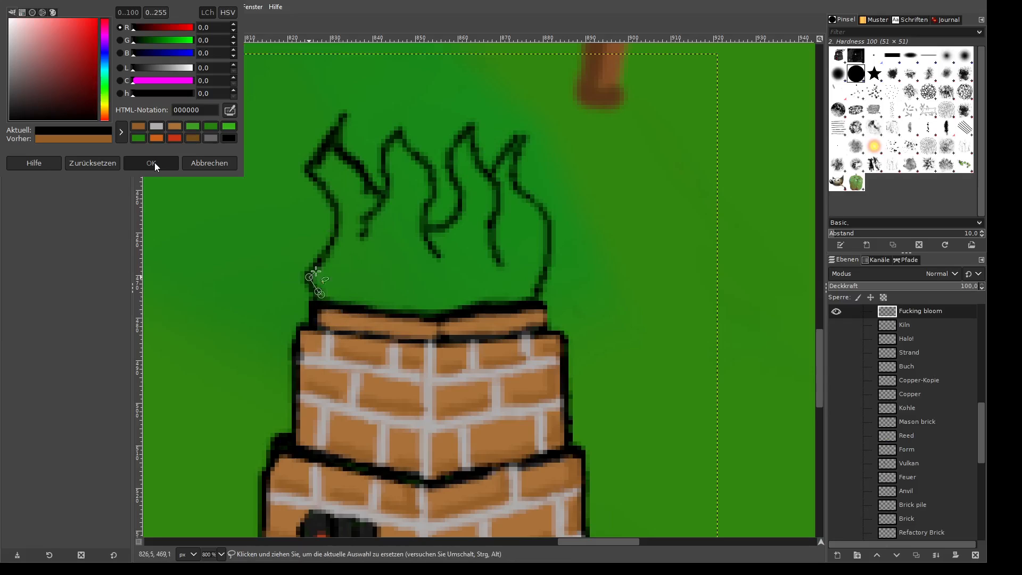
pyautogui.click(312, 172)
pyautogui.click(339, 130)
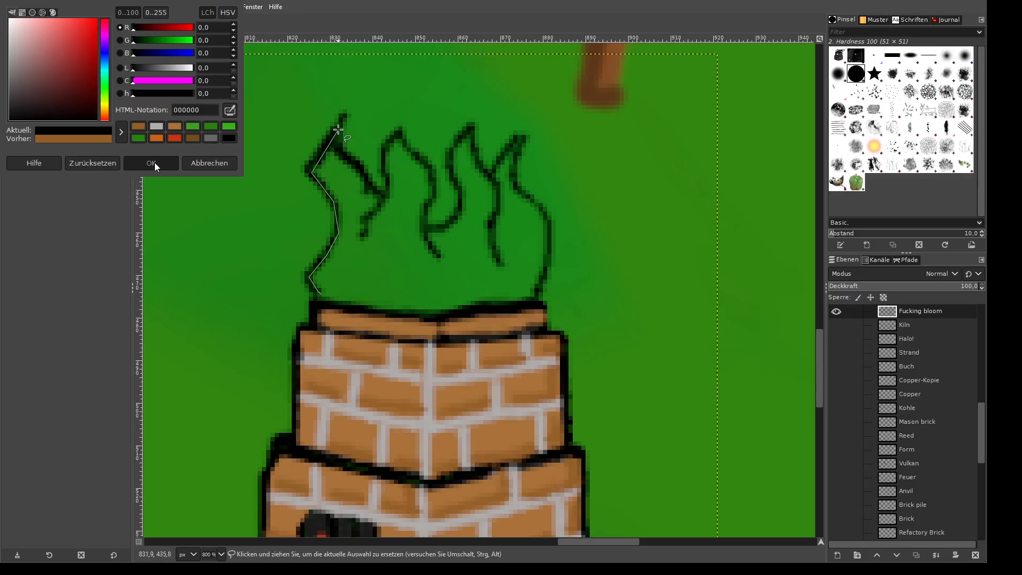
pyautogui.click(365, 179)
pyautogui.click(381, 195)
pyautogui.click(363, 228)
pyautogui.click(387, 201)
pyautogui.click(382, 160)
pyautogui.click(397, 137)
pyautogui.click(430, 167)
pyautogui.click(427, 236)
pyautogui.click(442, 259)
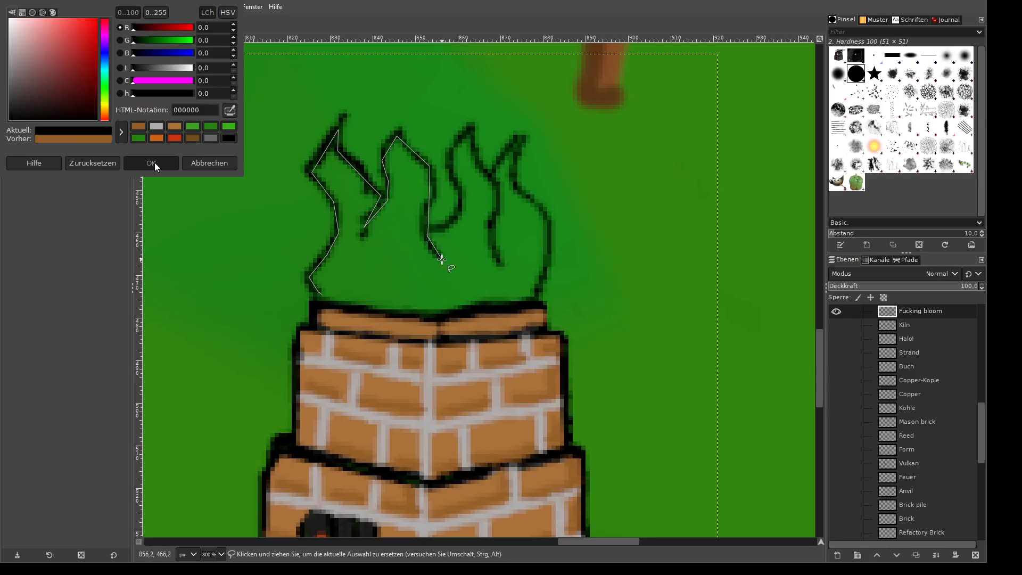
# - Continue the free selection over the two right tongues and down the flame's right side, closing it along the furnace rim
pyautogui.click(422, 233)
pyautogui.click(452, 176)
pyautogui.click(450, 162)
pyautogui.click(470, 129)
pyautogui.click(478, 158)
pyautogui.click(493, 172)
pyautogui.click(519, 137)
pyautogui.click(530, 136)
pyautogui.click(517, 156)
pyautogui.click(516, 187)
pyautogui.click(544, 211)
pyautogui.click(546, 261)
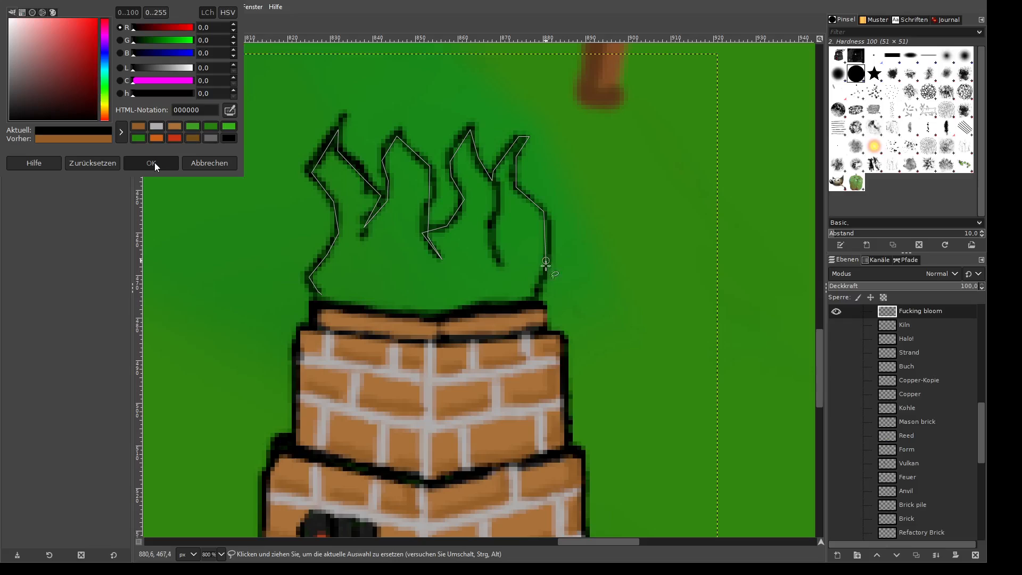
pyautogui.click(536, 295)
pyautogui.click(441, 309)
# - Paint the flame's tongues and outer sides red (cb3418) inside the outline with a size 11 paintbrush at hardness 63
pyautogui.hotkey('shift', 'e')
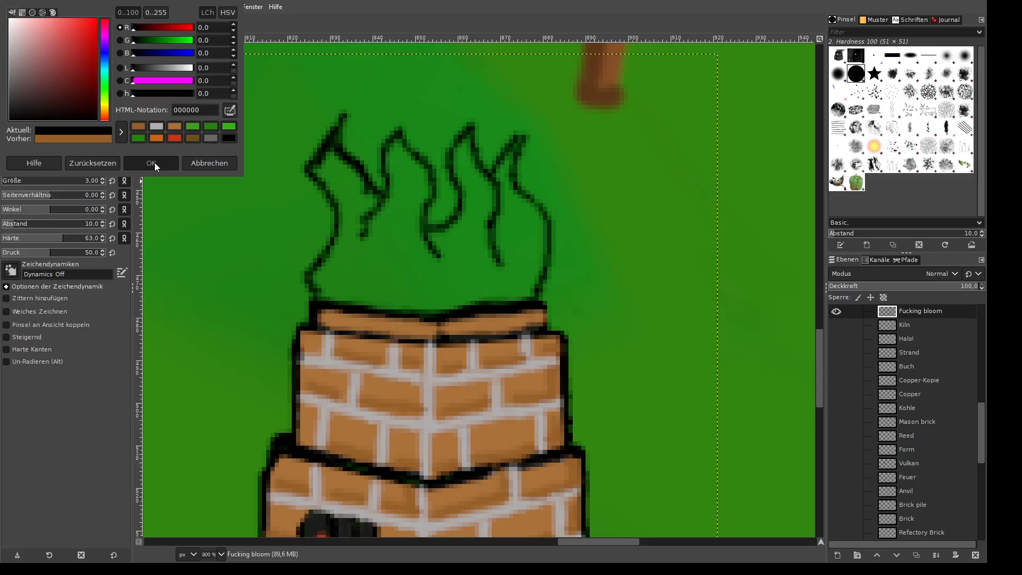
pyautogui.press('p')
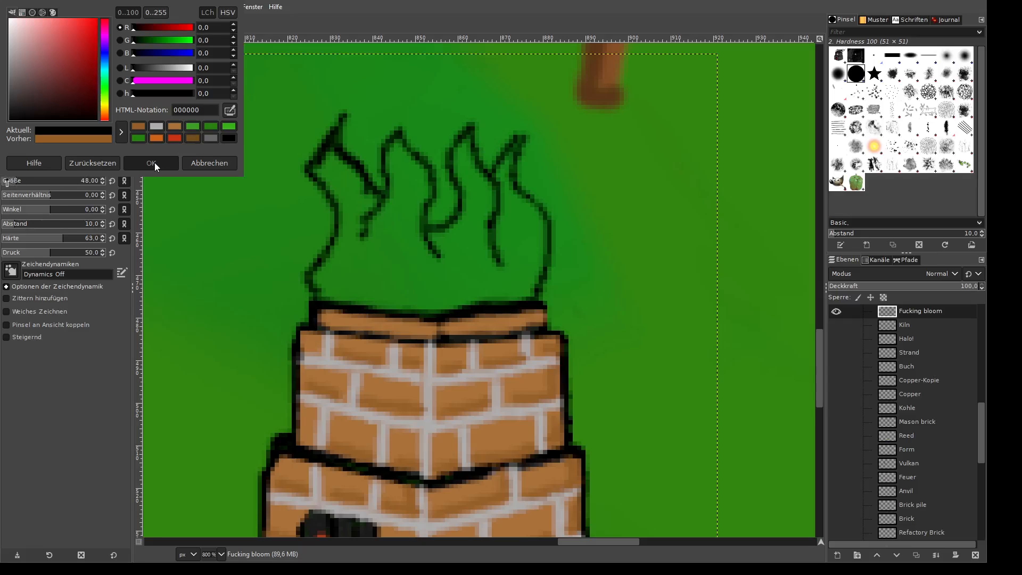
pyautogui.click(156, 167)
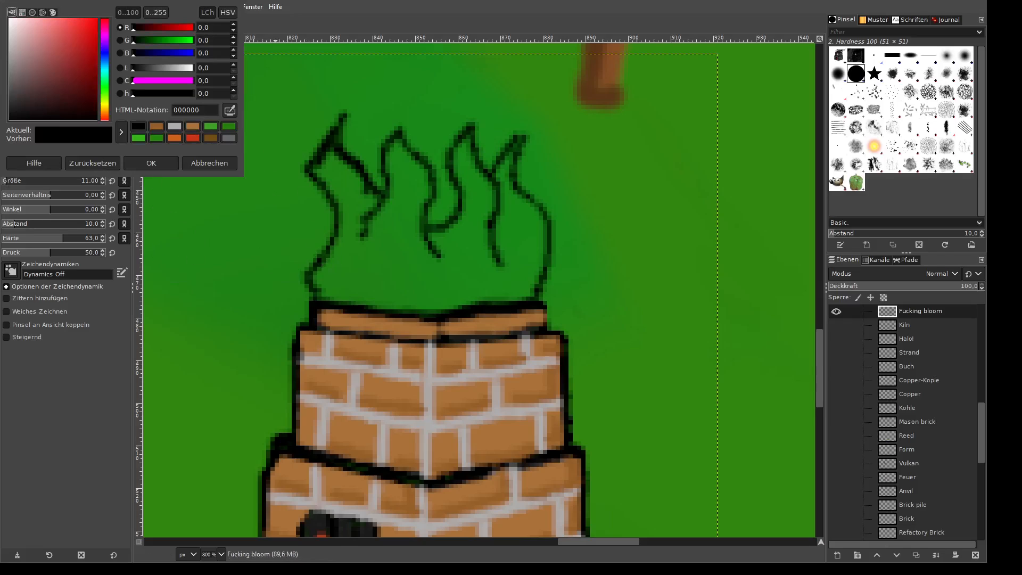
pyautogui.click(193, 138)
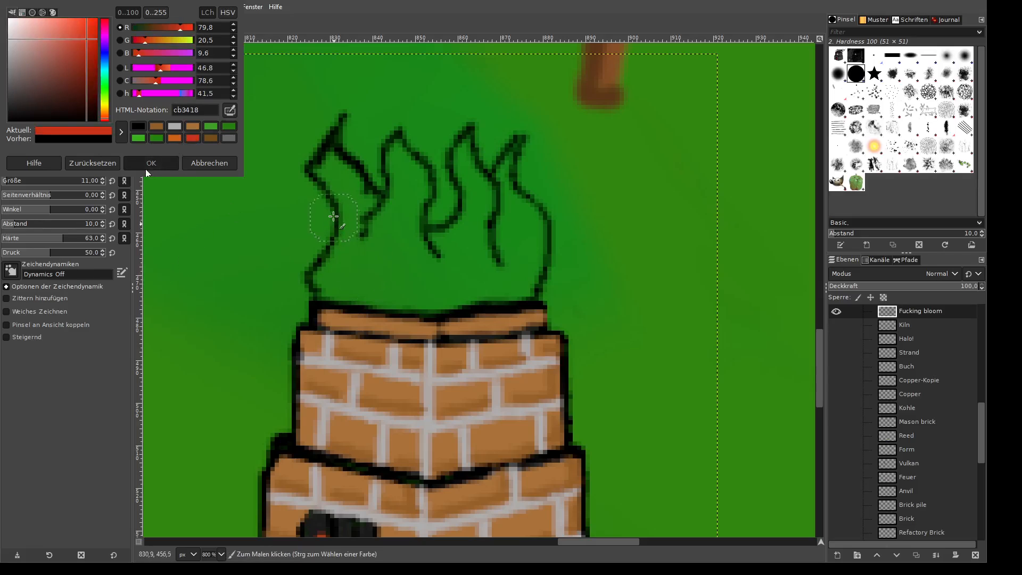
pyautogui.moveTo(343, 229)
pyautogui.mouseDown()
pyautogui.moveTo(328, 170)
pyautogui.moveTo(407, 173)
pyautogui.moveTo(385, 127)
pyautogui.moveTo(398, 189)
pyautogui.moveTo(320, 281)
pyautogui.moveTo(316, 271)
pyautogui.moveTo(422, 153)
pyautogui.moveTo(407, 232)
pyautogui.moveTo(448, 150)
pyautogui.moveTo(462, 212)
pyautogui.moveTo(434, 210)
pyautogui.moveTo(478, 214)
pyautogui.moveTo(504, 133)
pyautogui.moveTo(542, 270)
pyautogui.moveTo(527, 225)
pyautogui.moveTo(528, 278)
pyautogui.moveTo(530, 220)
pyautogui.moveTo(538, 288)
pyautogui.mouseUp()
pyautogui.moveTo(553, 218); pyautogui.dragTo(553, 234)
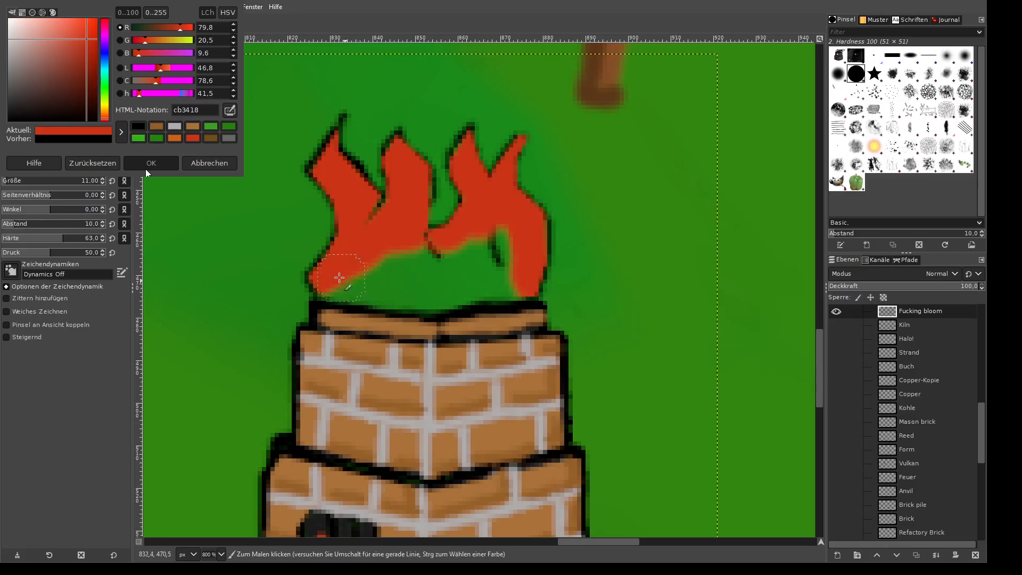
pyautogui.moveTo(345, 279)
pyautogui.mouseDown()
pyautogui.moveTo(325, 285)
pyautogui.moveTo(336, 297)
pyautogui.moveTo(397, 304)
pyautogui.mouseUp()
pyautogui.click(518, 291)
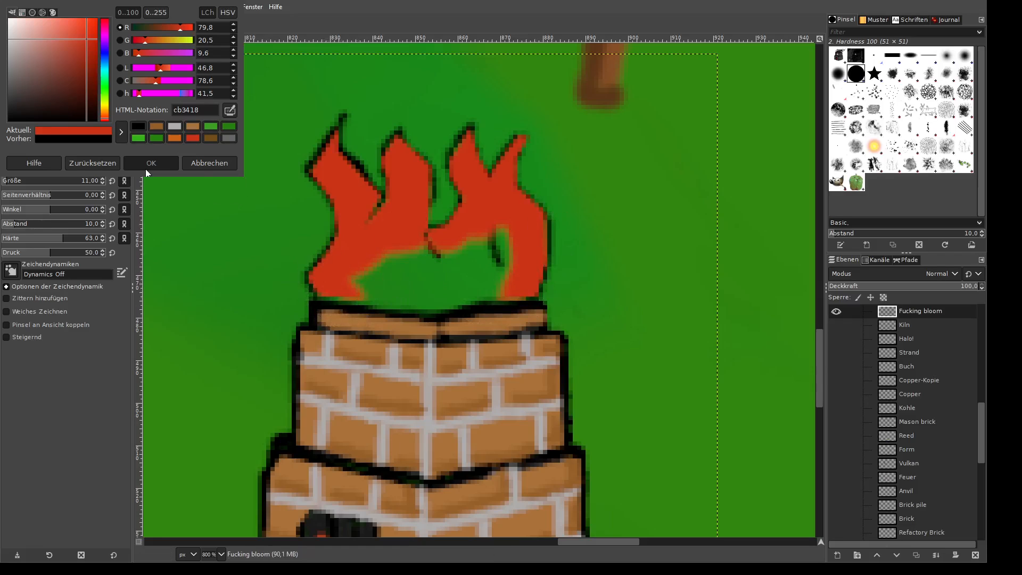
# - Paint the flame's core yellow (cbba18) from the rim into the tongues, undoing the stroke in the second tongue and repainting it shorter
pyautogui.click(13, 88)
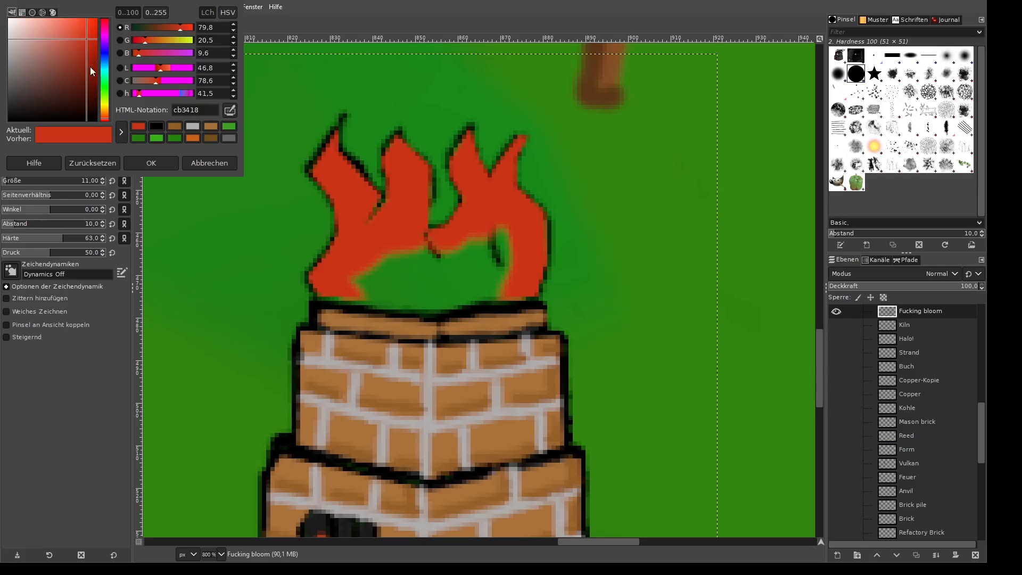
pyautogui.moveTo(103, 115); pyautogui.dragTo(106, 108)
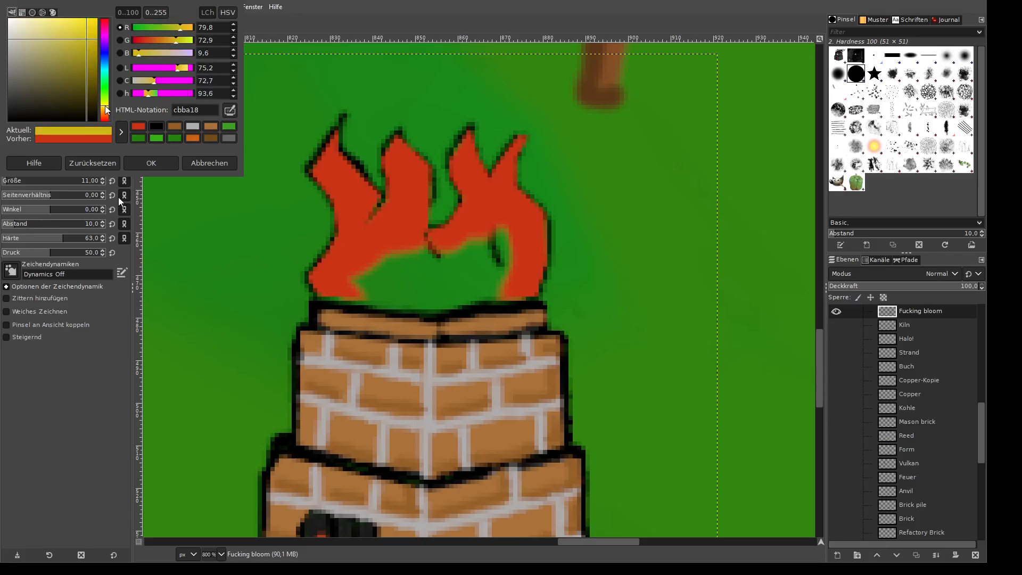
pyautogui.moveTo(341, 286)
pyautogui.mouseDown()
pyautogui.moveTo(514, 291)
pyautogui.moveTo(327, 290)
pyautogui.moveTo(405, 292)
pyautogui.moveTo(341, 286)
pyautogui.moveTo(359, 274)
pyautogui.moveTo(356, 264)
pyautogui.moveTo(389, 279)
pyautogui.mouseUp()
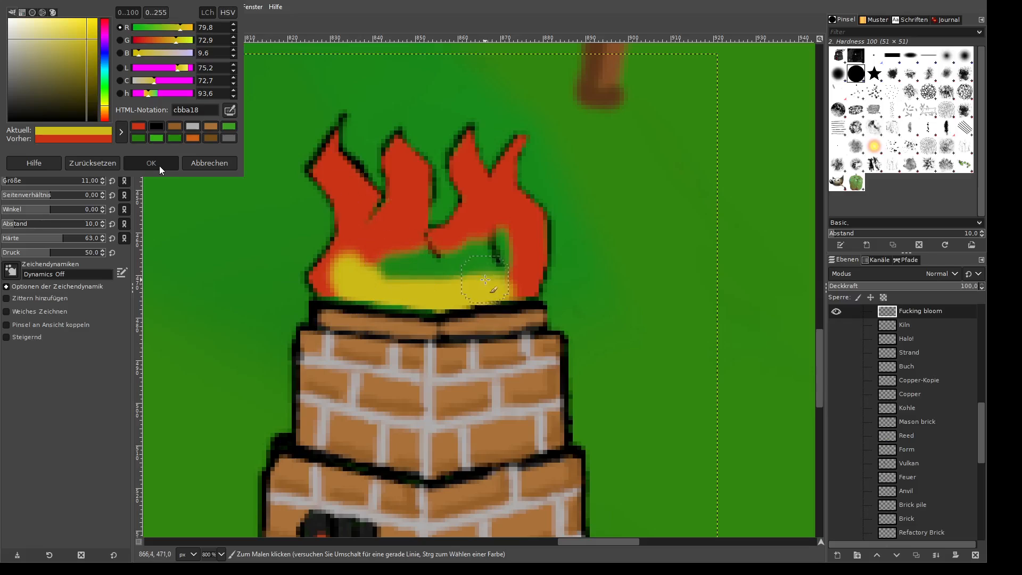
pyautogui.moveTo(485, 279)
pyautogui.mouseDown()
pyautogui.moveTo(498, 269)
pyautogui.moveTo(498, 231)
pyautogui.moveTo(468, 211)
pyautogui.moveTo(462, 268)
pyautogui.moveTo(389, 266)
pyautogui.moveTo(399, 213)
pyautogui.moveTo(407, 229)
pyautogui.mouseUp()
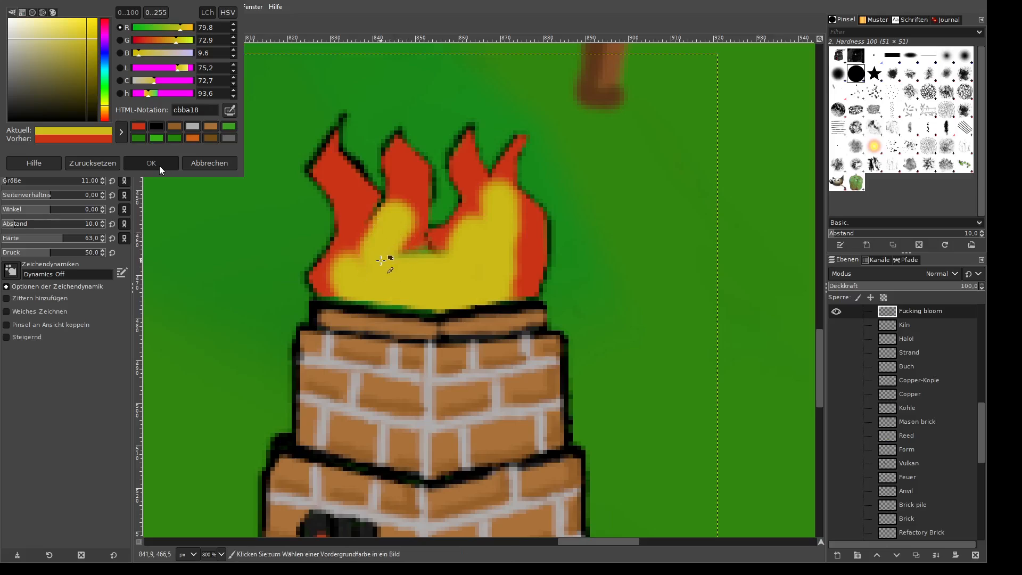
pyautogui.hotkey('ctrl', 'z')
pyautogui.hotkey('ctrl', 'z')
pyautogui.moveTo(388, 274); pyautogui.dragTo(393, 245)
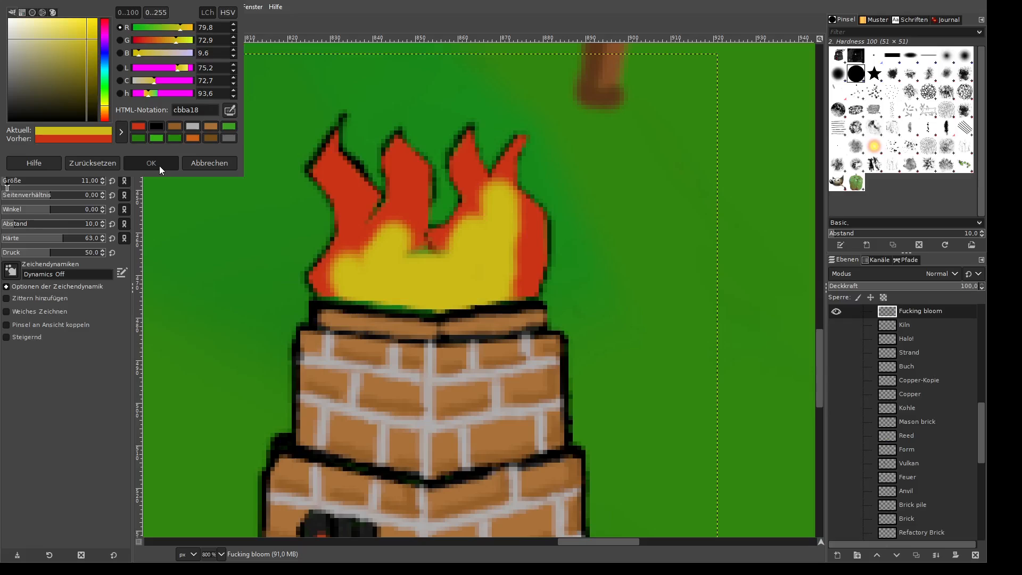
# - Paint orange (d18627) streaks through the red tongues and down the right side with a size 4 brush
pyautogui.click(159, 169)
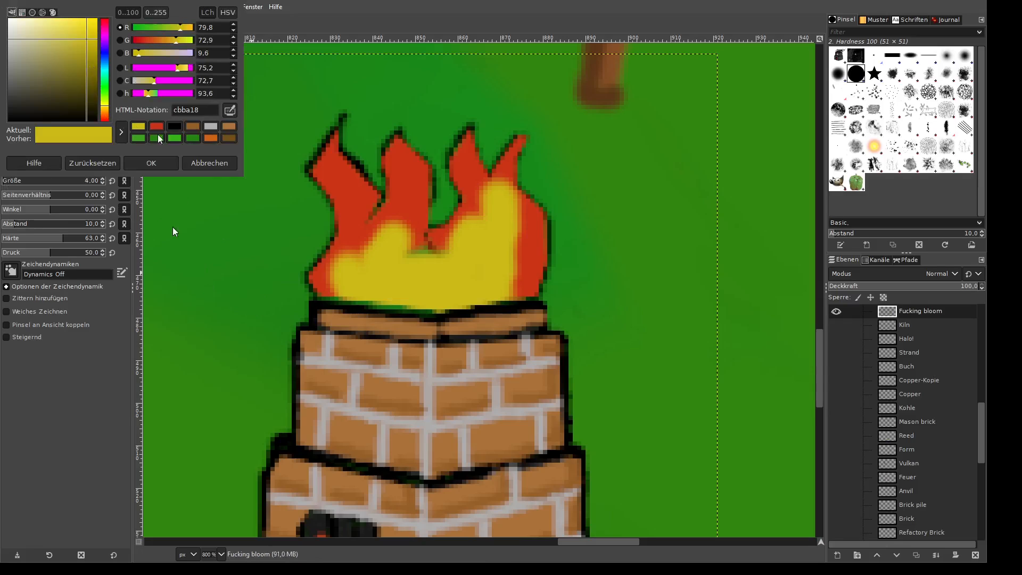
pyautogui.moveTo(105, 115); pyautogui.dragTo(106, 115)
pyautogui.click(81, 45)
pyautogui.moveTo(82, 46); pyautogui.dragTo(81, 37)
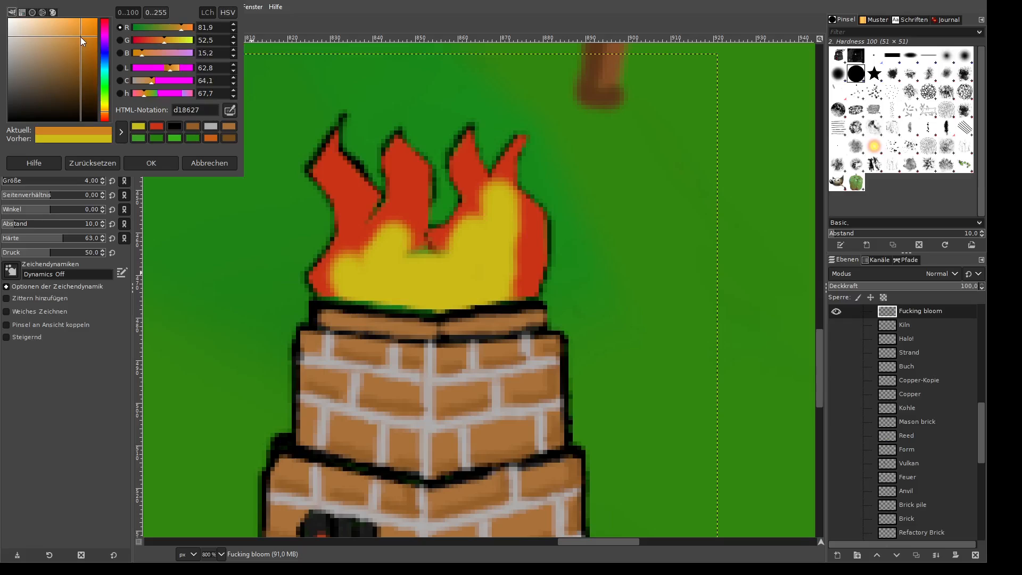
pyautogui.moveTo(334, 274)
pyautogui.mouseDown()
pyautogui.moveTo(351, 212)
pyautogui.moveTo(334, 170)
pyautogui.mouseUp()
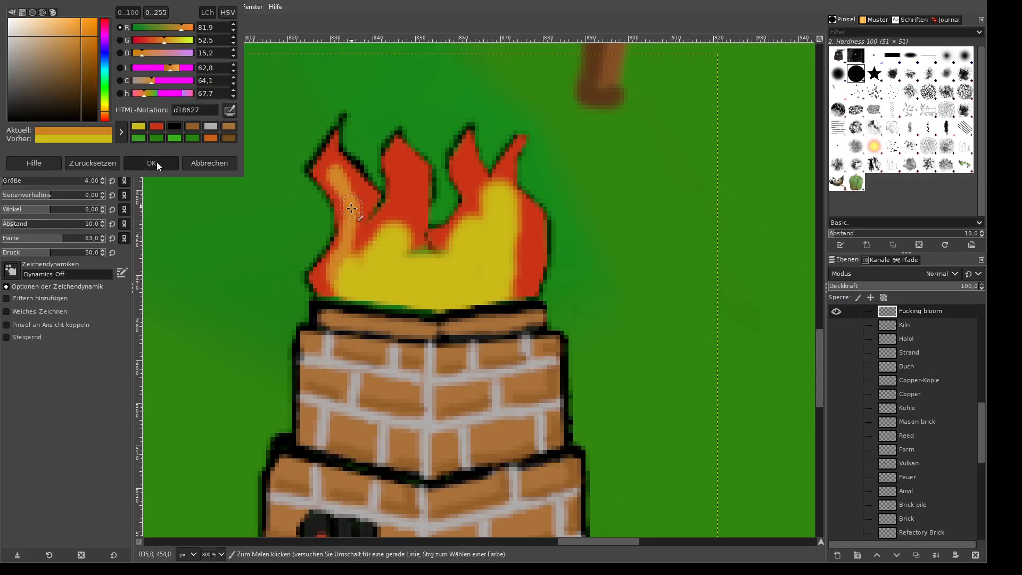
pyautogui.moveTo(384, 246)
pyautogui.mouseDown()
pyautogui.moveTo(404, 205)
pyautogui.moveTo(402, 175)
pyautogui.moveTo(408, 238)
pyautogui.moveTo(405, 175)
pyautogui.mouseUp()
pyautogui.moveTo(456, 245)
pyautogui.mouseDown()
pyautogui.moveTo(468, 166)
pyautogui.moveTo(483, 194)
pyautogui.moveTo(496, 181)
pyautogui.moveTo(518, 211)
pyautogui.moveTo(509, 193)
pyautogui.moveTo(521, 260)
pyautogui.mouseUp()
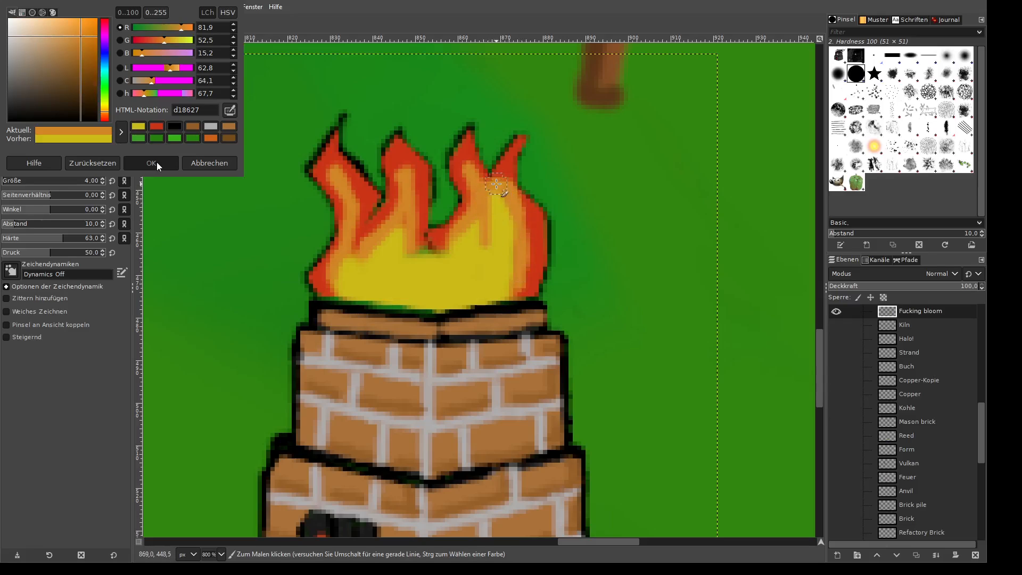
# - Paint orange beneath the notch between the middle tongues and extend the flame's left orange band down to the furnace rim
pyautogui.scroll(2, 491, 270)
pyautogui.moveTo(367, 214)
pyautogui.mouseDown()
pyautogui.moveTo(325, 206)
pyautogui.moveTo(339, 217)
pyautogui.mouseUp()
pyautogui.scroll(-3, 386, 231)
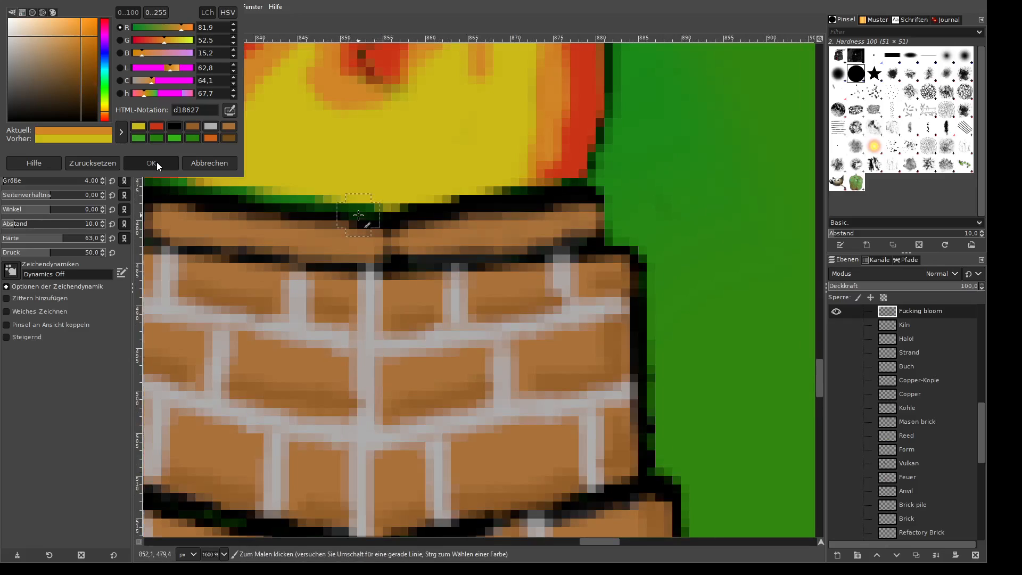
pyautogui.scroll(3, 311, 200)
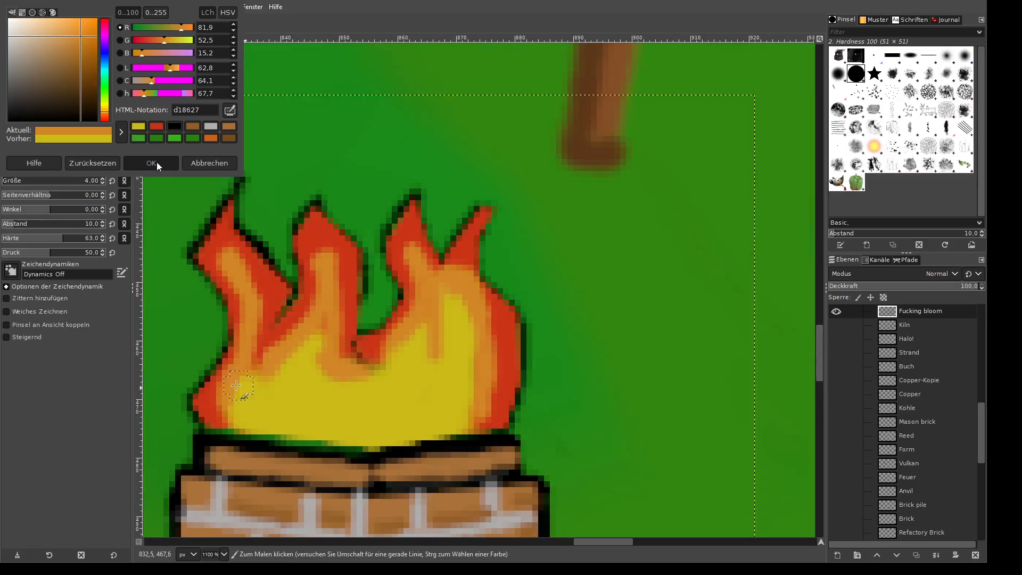
pyautogui.moveTo(236, 385); pyautogui.dragTo(243, 431)
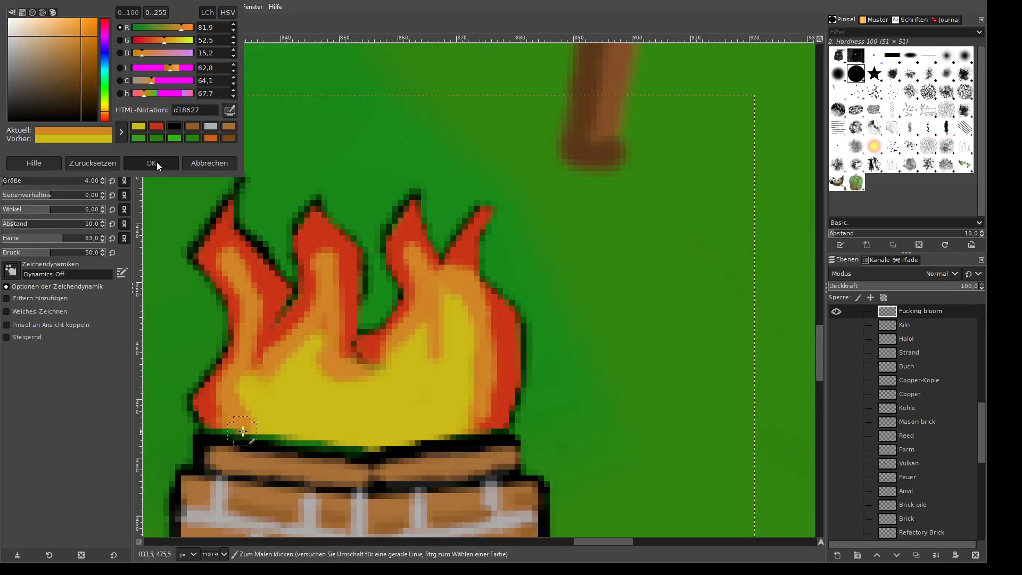
pyautogui.moveTo(252, 384); pyautogui.dragTo(251, 424)
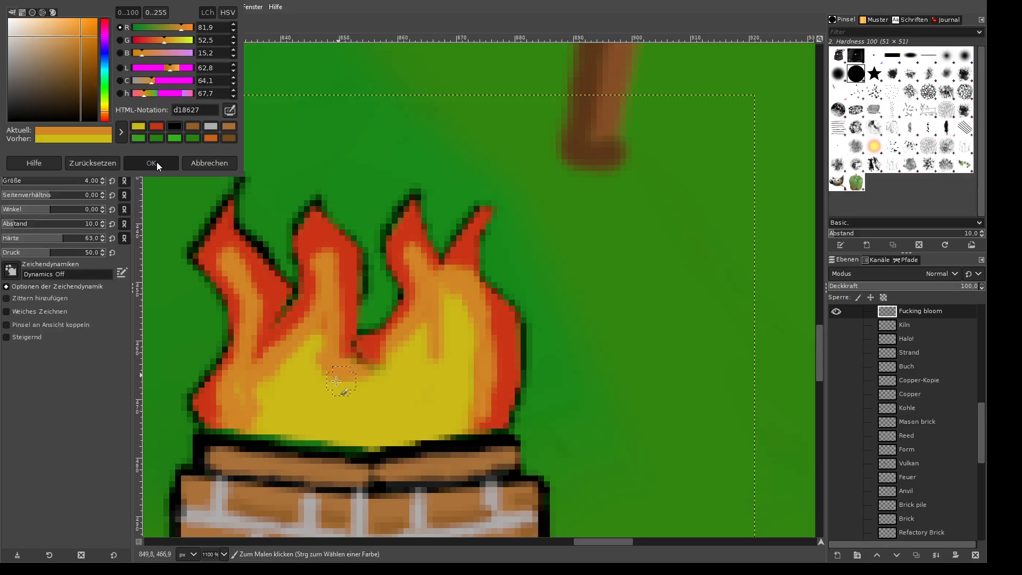
pyautogui.moveTo(256, 414); pyautogui.dragTo(234, 430)
pyautogui.moveTo(220, 425)
pyautogui.mouseDown()
pyautogui.moveTo(352, 431)
pyautogui.moveTo(251, 406)
pyautogui.moveTo(249, 377)
pyautogui.mouseUp()
# - Extend the orange in the second tongue, round it below the centre notch, and add orange strokes through the right part of the yellow core
pyautogui.moveTo(310, 353)
pyautogui.mouseDown()
pyautogui.moveTo(305, 328)
pyautogui.moveTo(328, 301)
pyautogui.moveTo(319, 239)
pyautogui.mouseUp()
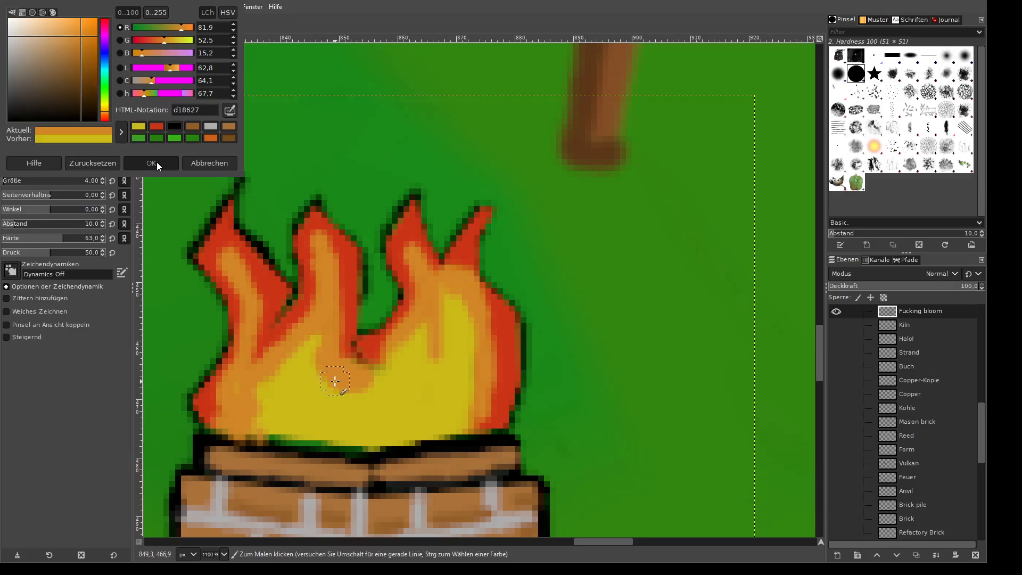
pyautogui.moveTo(355, 380)
pyautogui.mouseDown()
pyautogui.moveTo(377, 358)
pyautogui.moveTo(364, 384)
pyautogui.moveTo(383, 372)
pyautogui.moveTo(430, 313)
pyautogui.moveTo(429, 341)
pyautogui.moveTo(437, 310)
pyautogui.moveTo(438, 350)
pyautogui.moveTo(442, 291)
pyautogui.moveTo(439, 389)
pyautogui.moveTo(440, 368)
pyautogui.moveTo(429, 394)
pyautogui.moveTo(441, 365)
pyautogui.moveTo(418, 415)
pyautogui.moveTo(469, 256)
pyautogui.moveTo(492, 331)
pyautogui.moveTo(485, 416)
pyautogui.mouseUp()
pyautogui.scroll(-4, 366, 347)
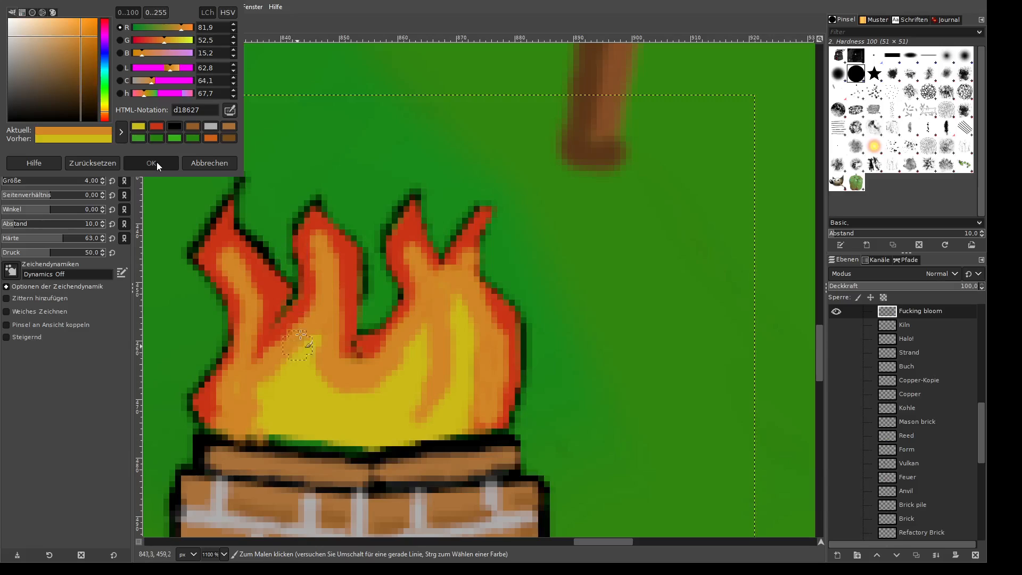
pyautogui.scroll(4, 377, 328)
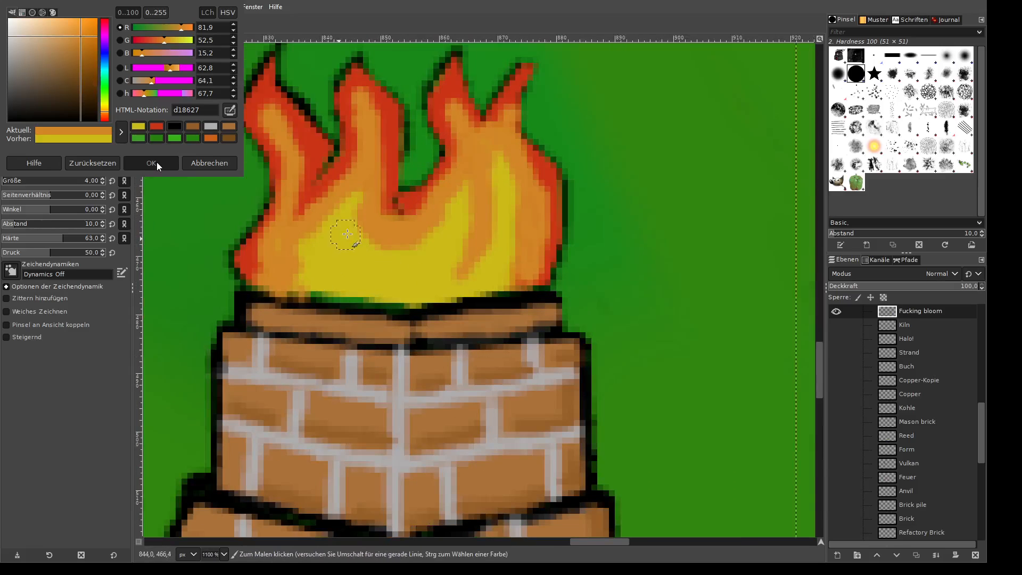
pyautogui.moveTo(373, 228)
pyautogui.mouseDown()
pyautogui.moveTo(415, 243)
pyautogui.moveTo(373, 256)
pyautogui.moveTo(395, 272)
pyautogui.mouseUp()
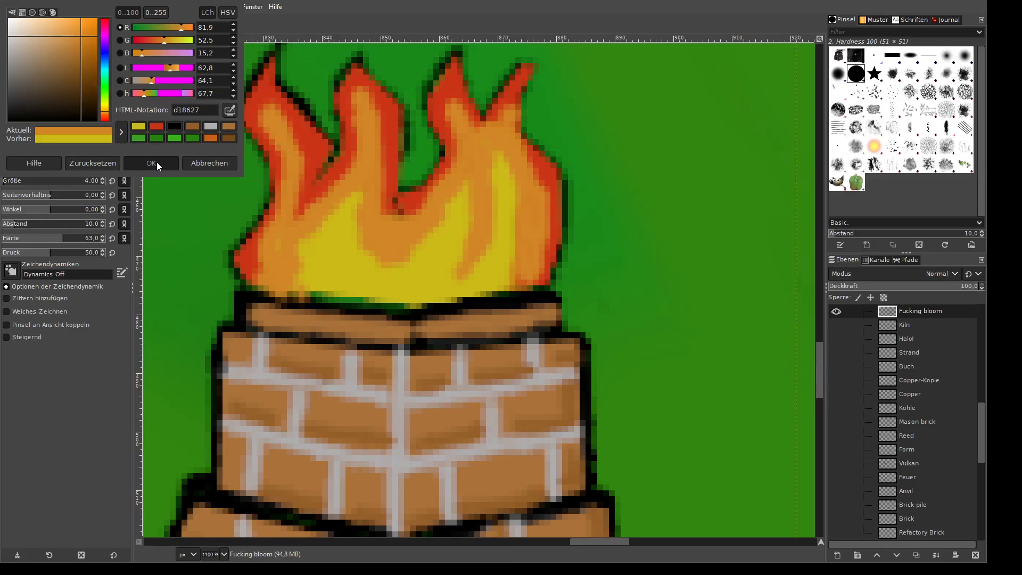
# - Smudge the leftmost flame tongue upward into a wispy tip with size 7, hardness 40 and pressure 26
pyautogui.click(157, 167)
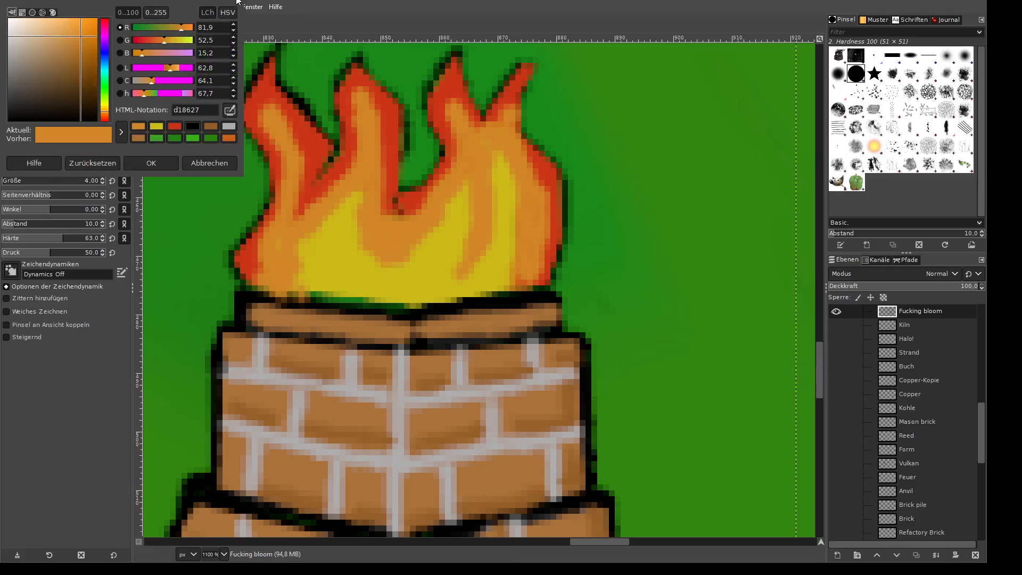
pyautogui.click(69, 80)
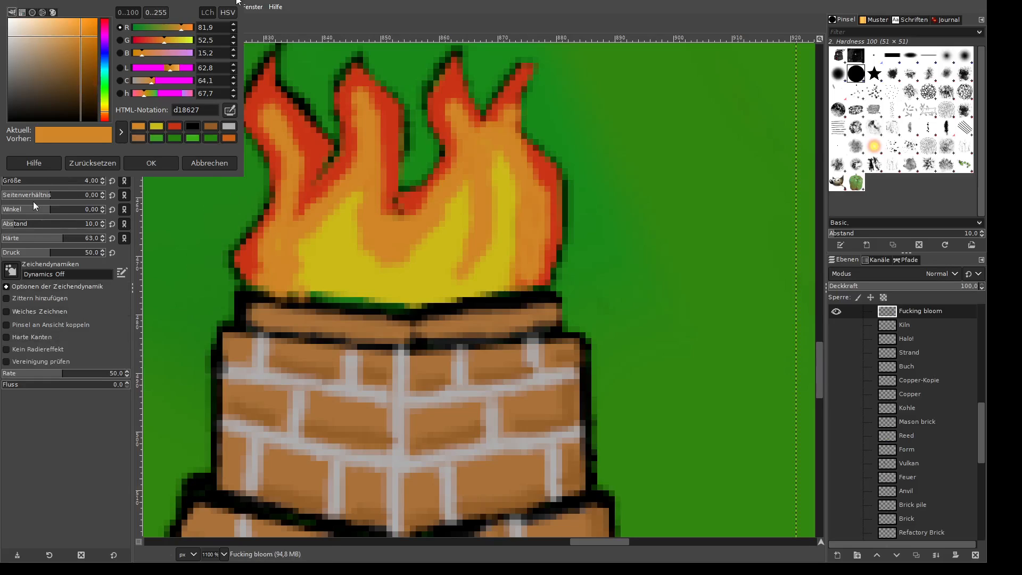
pyautogui.click(27, 249)
pyautogui.scroll(5, 277, 298)
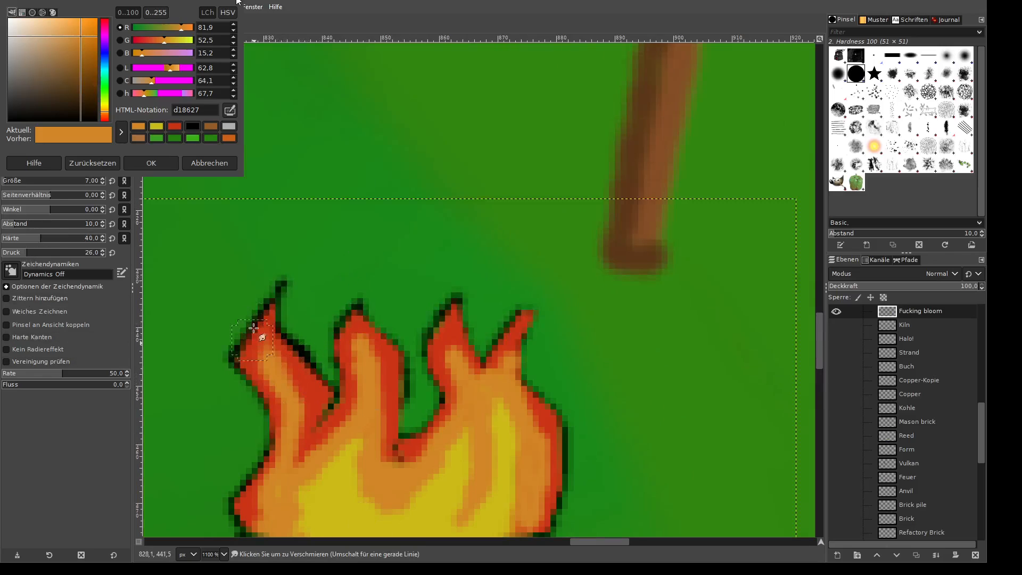
pyautogui.moveTo(254, 327)
pyautogui.mouseDown()
pyautogui.moveTo(271, 367)
pyautogui.moveTo(292, 290)
pyautogui.moveTo(267, 324)
pyautogui.mouseUp()
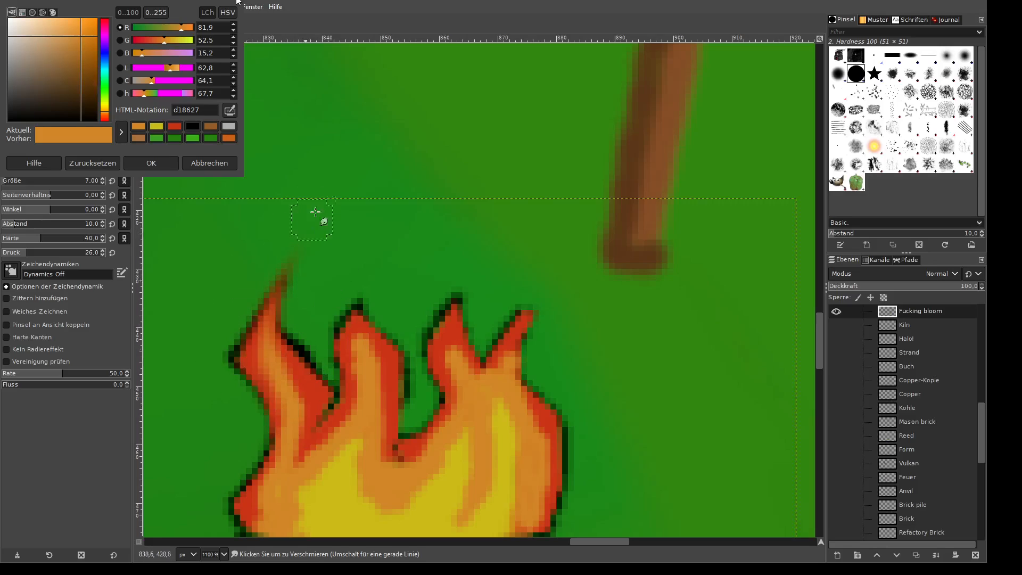
# - Smudge the flame's yellow base at the left rim and pull the second and third tongues upward into wispy tips
pyautogui.scroll(-3, 286, 416)
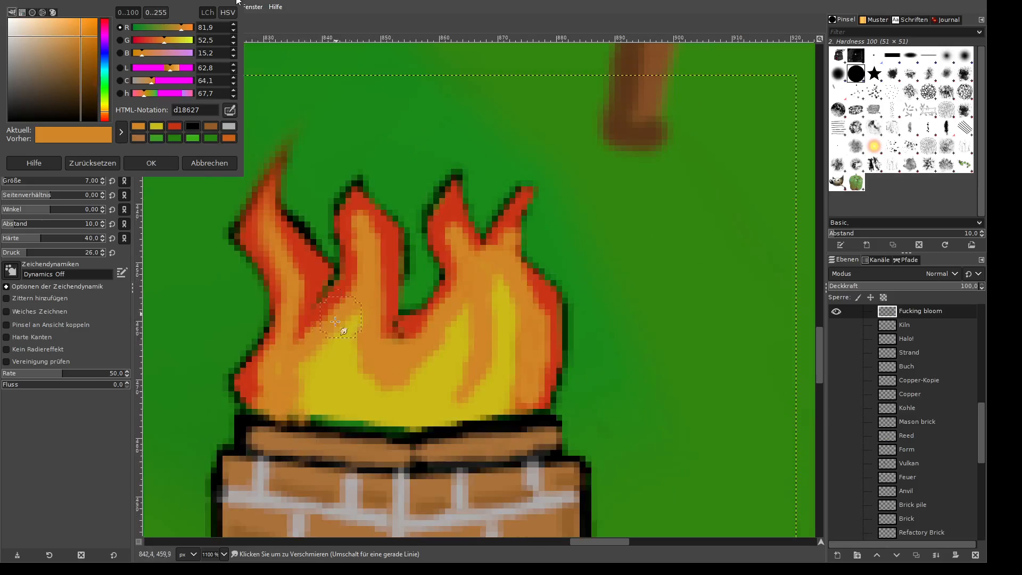
pyautogui.moveTo(321, 418)
pyautogui.mouseDown()
pyautogui.moveTo(340, 428)
pyautogui.moveTo(335, 406)
pyautogui.mouseUp()
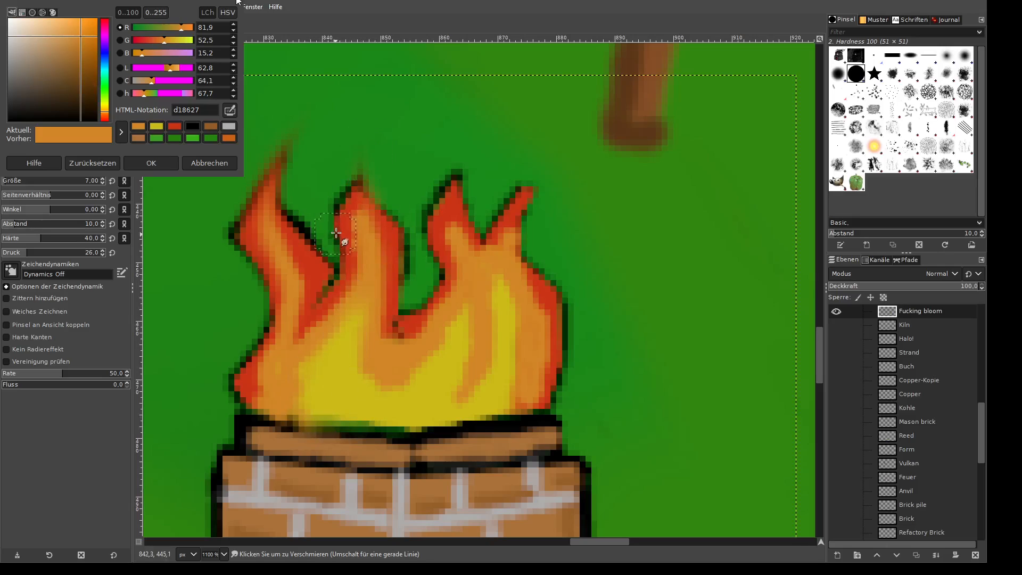
pyautogui.moveTo(337, 232)
pyautogui.mouseDown()
pyautogui.moveTo(421, 117)
pyautogui.moveTo(363, 221)
pyautogui.moveTo(381, 144)
pyautogui.moveTo(346, 323)
pyautogui.moveTo(321, 364)
pyautogui.moveTo(371, 319)
pyautogui.moveTo(400, 254)
pyautogui.moveTo(378, 169)
pyautogui.mouseUp()
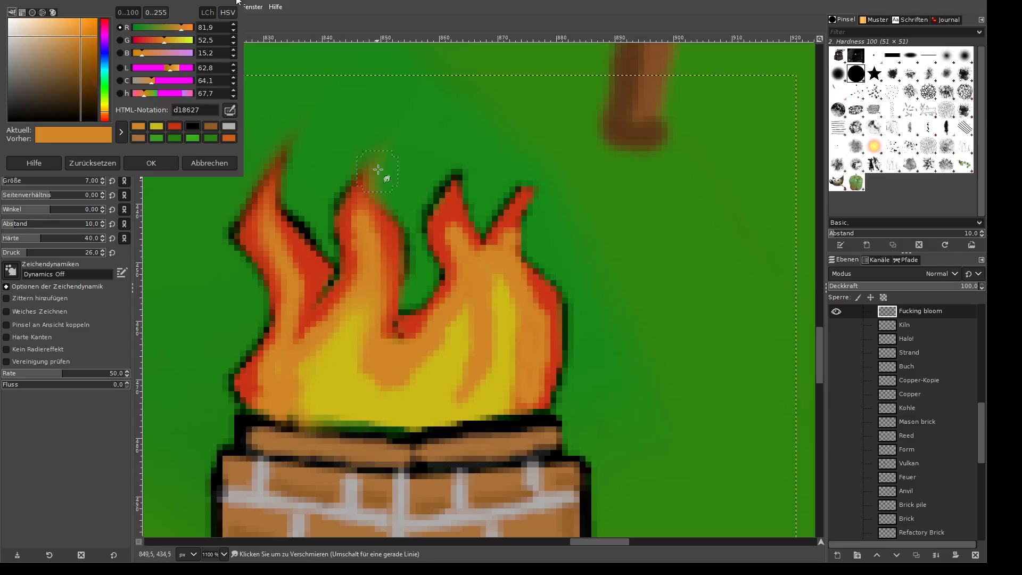
pyautogui.moveTo(458, 223); pyautogui.dragTo(463, 171)
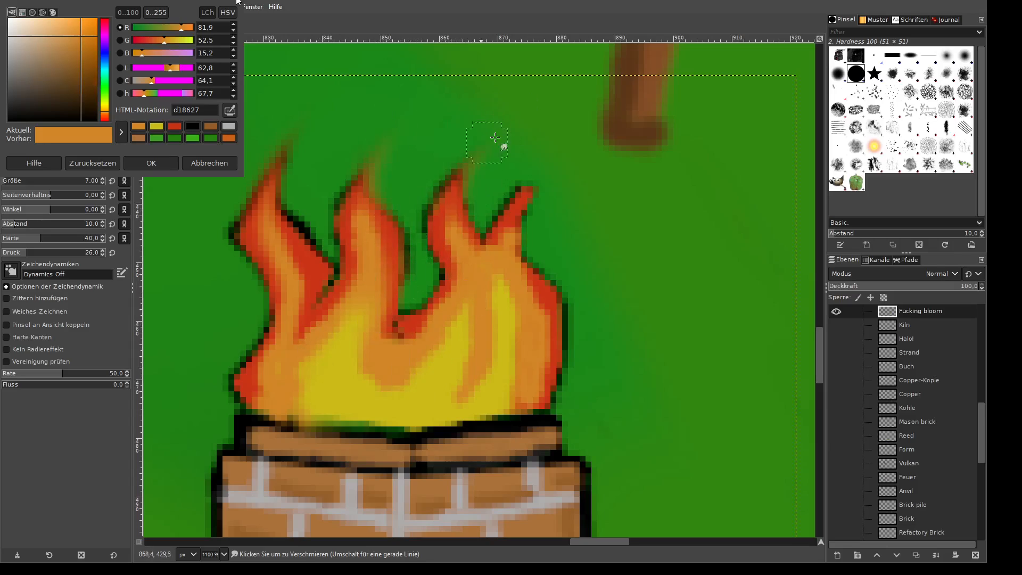
# - Smudge the right yellow and orange streaks upward and pull the rightmost tongue into a faded, curved tip
pyautogui.moveTo(467, 395); pyautogui.dragTo(500, 274)
pyautogui.moveTo(511, 366)
pyautogui.mouseDown()
pyautogui.moveTo(519, 214)
pyautogui.moveTo(572, 131)
pyautogui.mouseUp()
pyautogui.moveTo(513, 246); pyautogui.dragTo(568, 192)
pyautogui.moveTo(511, 223); pyautogui.dragTo(525, 197)
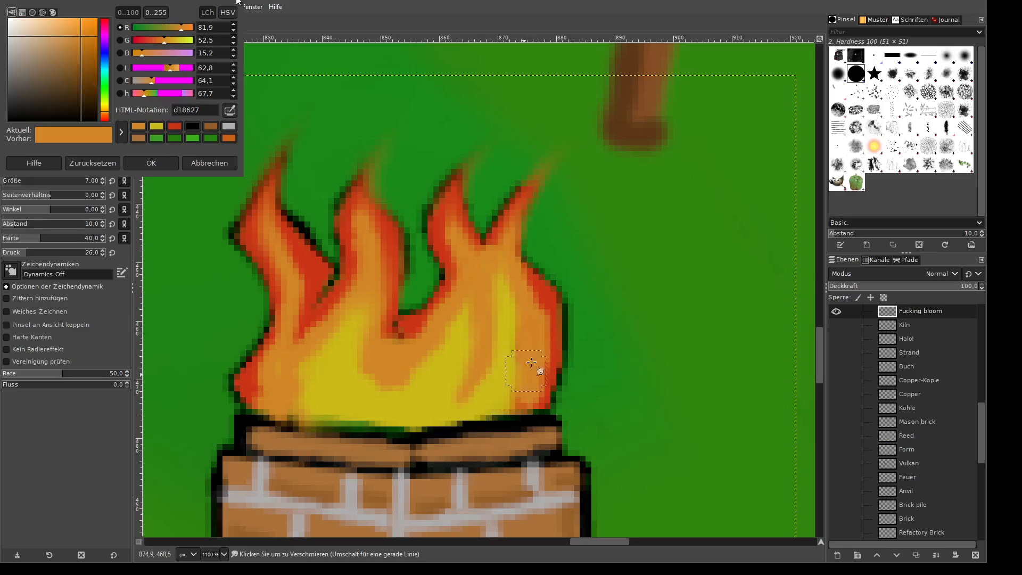
# - Smudge the flame's right side upward, blending its red, orange and yellow areas together
pyautogui.moveTo(554, 337); pyautogui.dragTo(531, 259)
pyautogui.moveTo(554, 356); pyautogui.dragTo(539, 290)
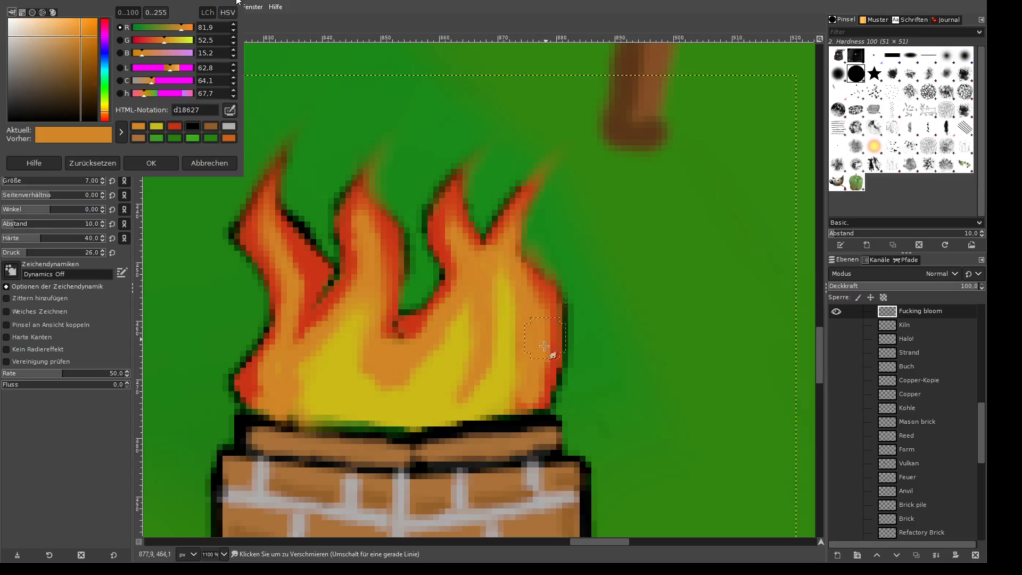
pyautogui.moveTo(535, 392)
pyautogui.mouseDown()
pyautogui.moveTo(530, 399)
pyautogui.moveTo(539, 304)
pyautogui.mouseUp()
pyautogui.moveTo(554, 346)
pyautogui.mouseDown()
pyautogui.moveTo(548, 312)
pyautogui.moveTo(530, 309)
pyautogui.moveTo(549, 350)
pyautogui.mouseUp()
pyautogui.moveTo(515, 397); pyautogui.dragTo(520, 333)
pyautogui.moveTo(487, 270); pyautogui.dragTo(472, 265)
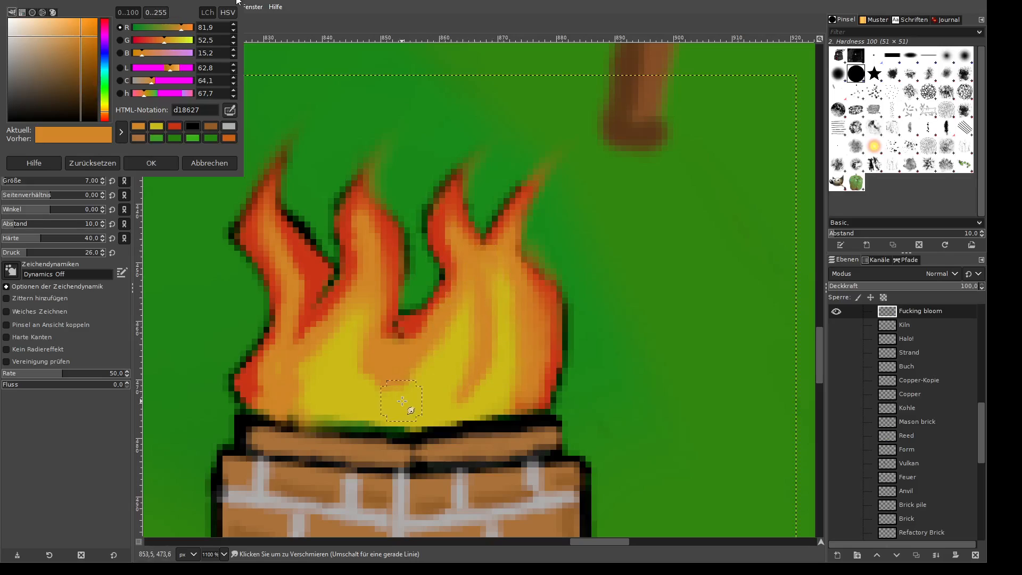
pyautogui.scroll(-6, 360, 429)
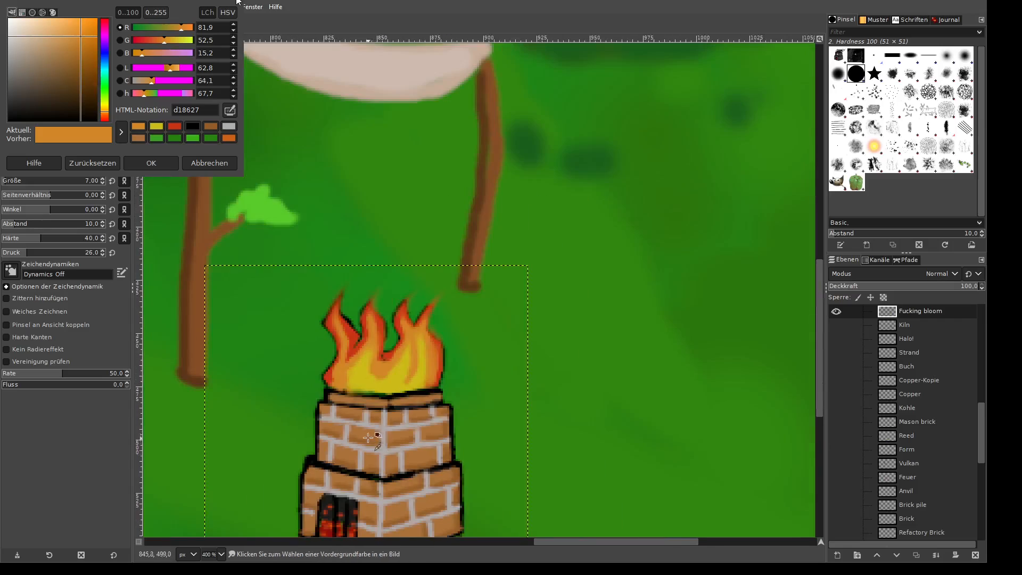
# - Pick the brighter yellow e6d219 for the paintbrush and paint it along the flame's base above the furnace rim
pyautogui.scroll(2, 367, 474)
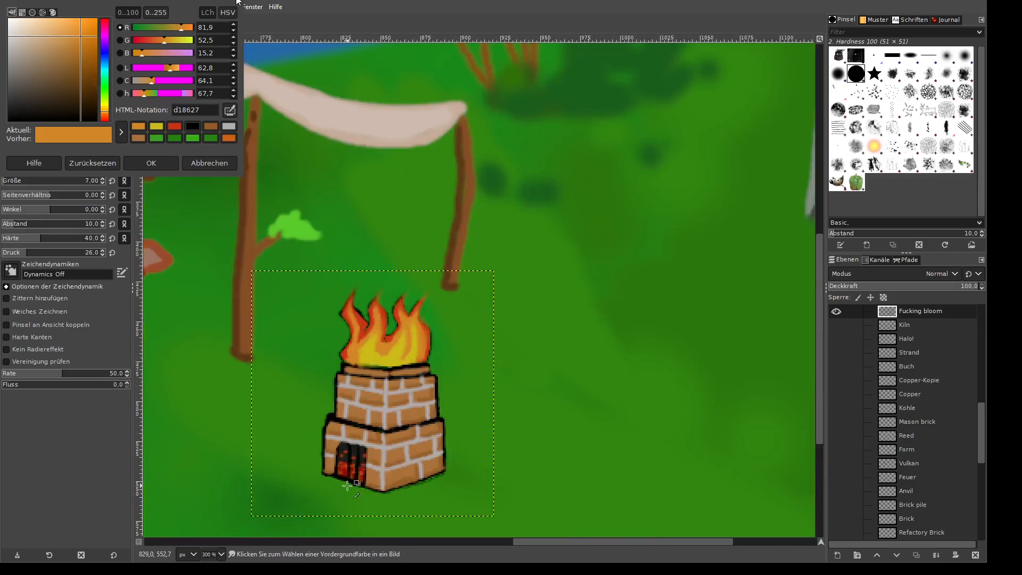
pyautogui.scroll(3, 365, 477)
pyautogui.scroll(5, 403, 419)
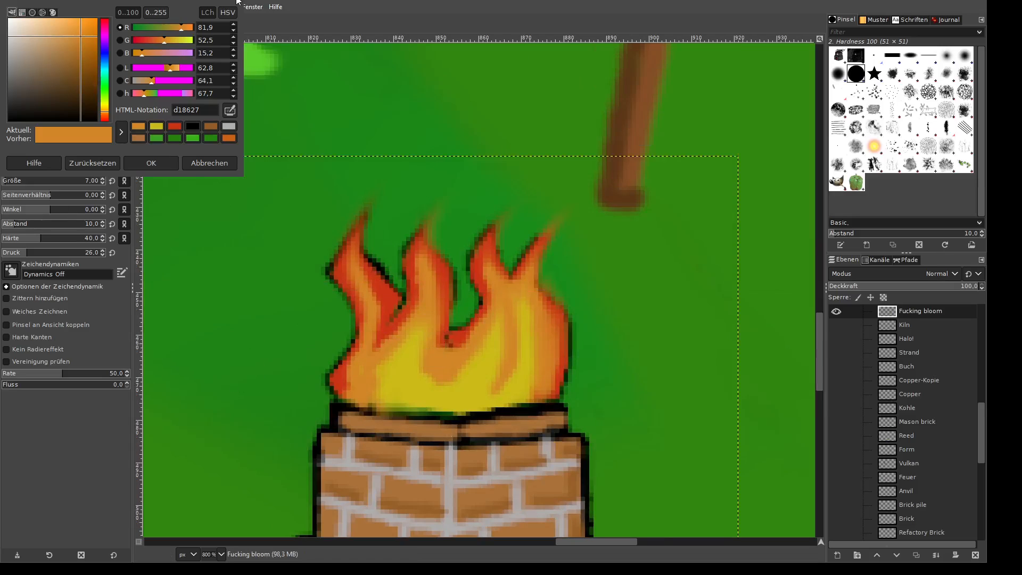
pyautogui.press('p')
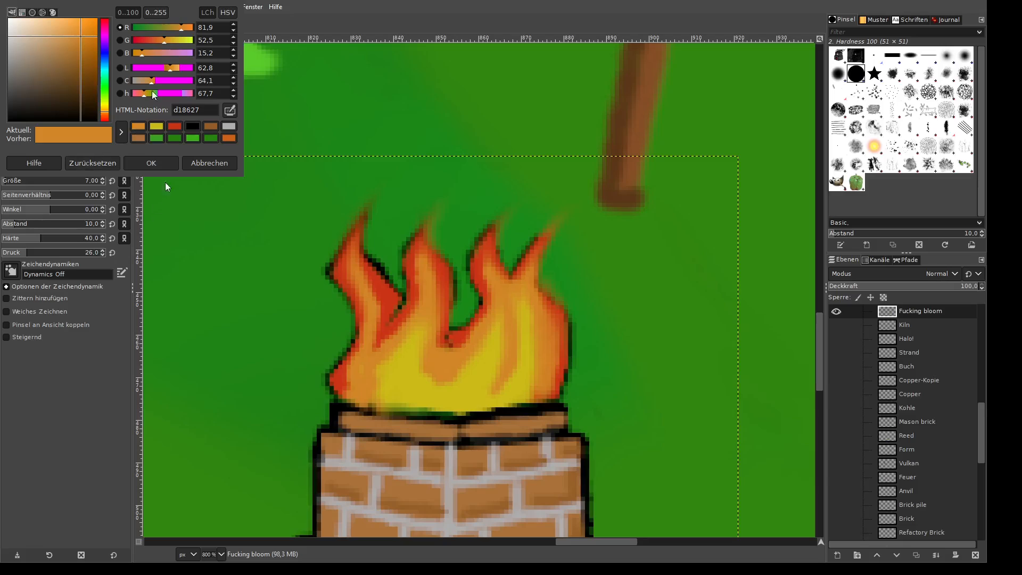
pyautogui.click(156, 128)
pyautogui.moveTo(89, 45); pyautogui.dragTo(88, 22)
pyautogui.click(141, 170)
pyautogui.scroll(2, 372, 442)
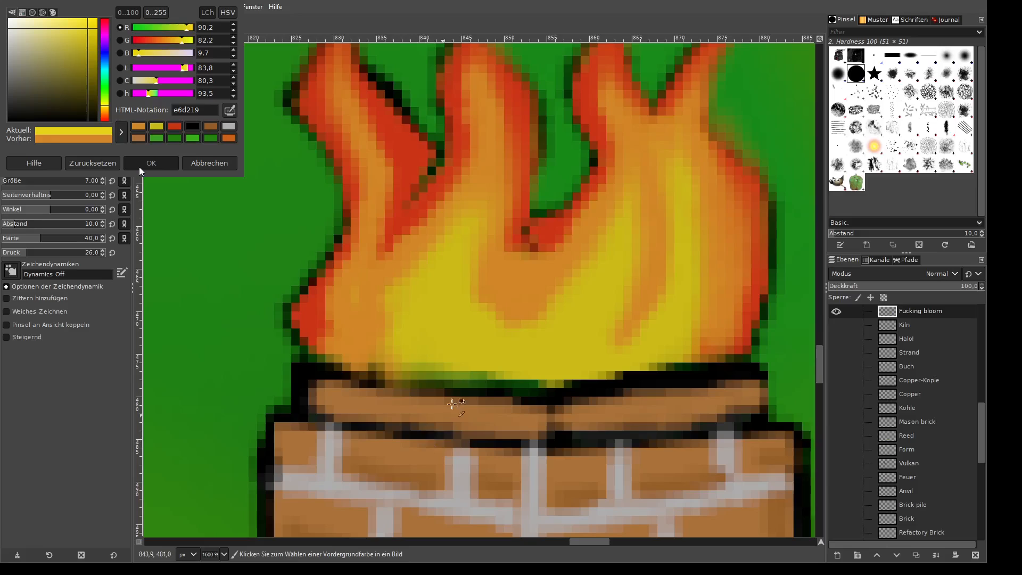
pyautogui.moveTo(336, 375)
pyautogui.mouseDown()
pyautogui.moveTo(373, 368)
pyautogui.moveTo(535, 378)
pyautogui.moveTo(699, 352)
pyautogui.mouseUp()
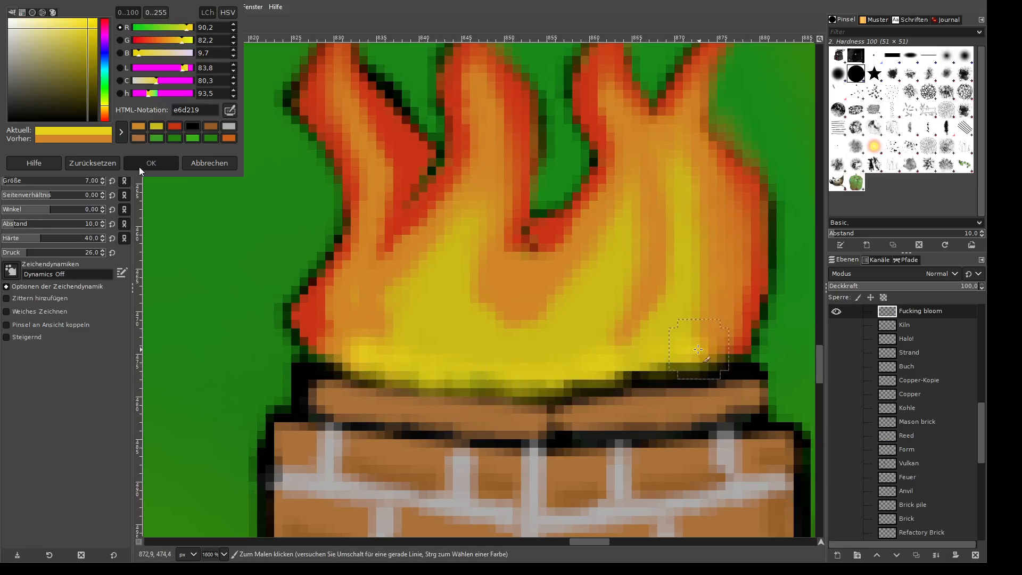
pyautogui.moveTo(341, 355); pyautogui.dragTo(334, 357)
# - Extend the bright yellow upward from the flame's lower left area and along its right-hand streak
pyautogui.scroll(-4, 491, 348)
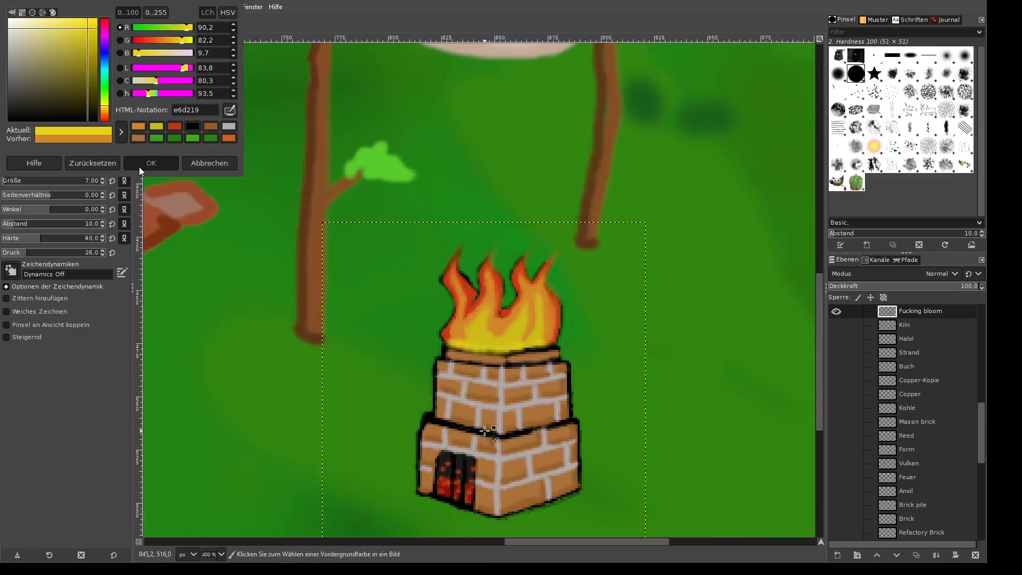
pyautogui.scroll(2, 496, 450)
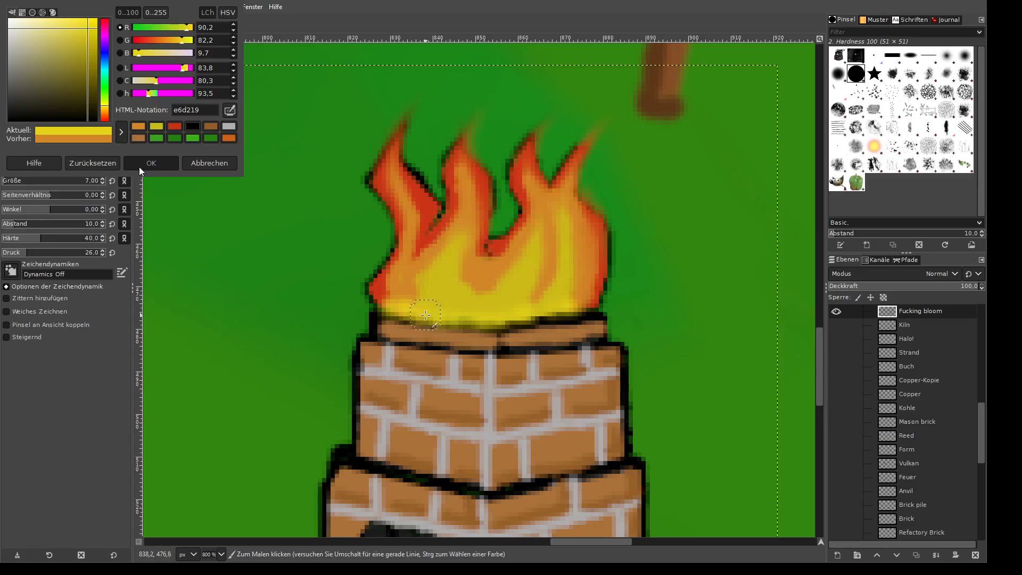
pyautogui.moveTo(424, 295)
pyautogui.mouseDown()
pyautogui.moveTo(399, 274)
pyautogui.moveTo(406, 250)
pyautogui.moveTo(415, 279)
pyautogui.moveTo(475, 310)
pyautogui.mouseUp()
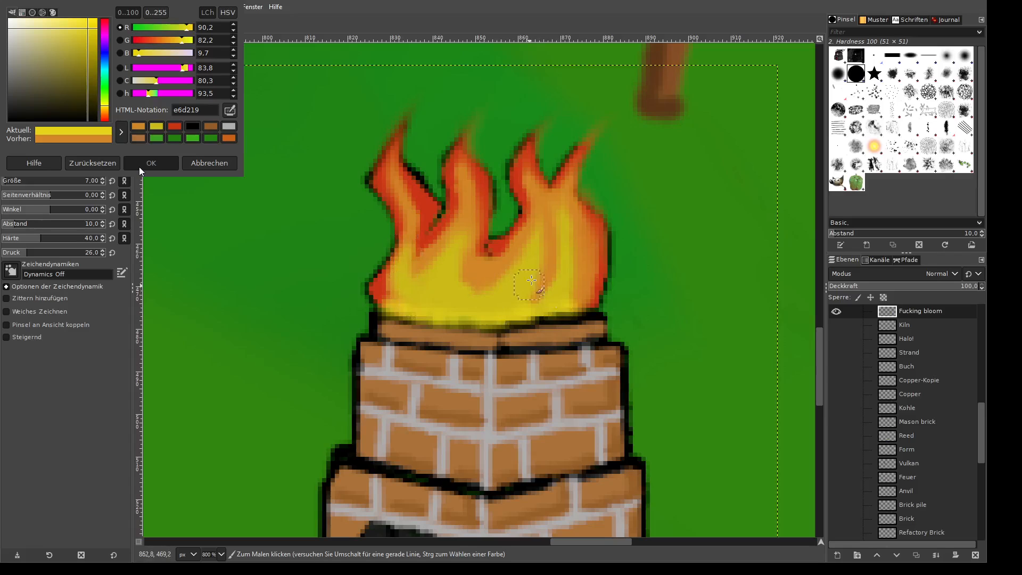
pyautogui.moveTo(566, 295)
pyautogui.mouseDown()
pyautogui.moveTo(580, 259)
pyautogui.moveTo(565, 219)
pyautogui.mouseUp()
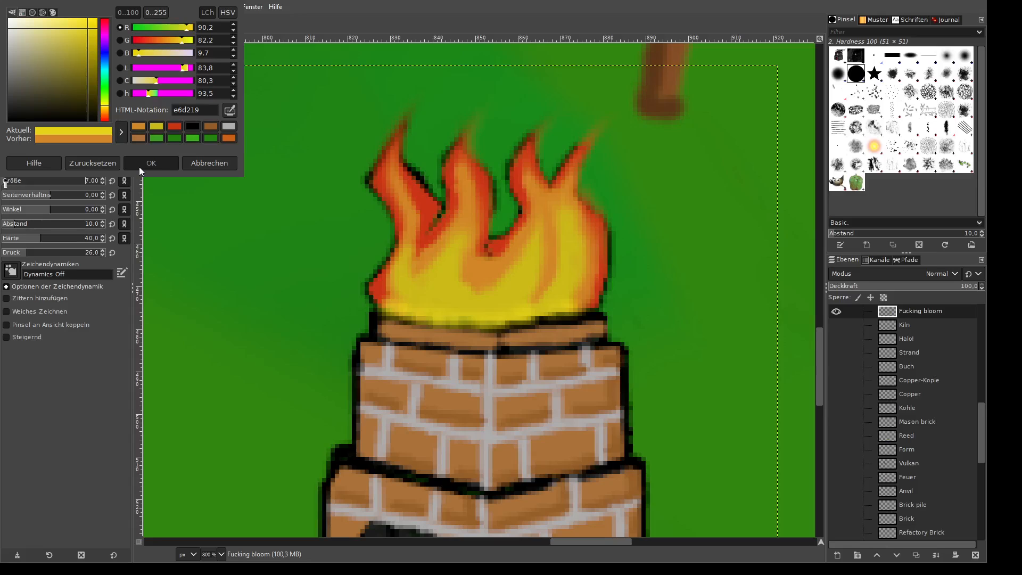
# - Dab small yellow sparks around the flame tips and sides with brush size 1, hardness 90 and pressure 59
pyautogui.scroll(3, 423, 212)
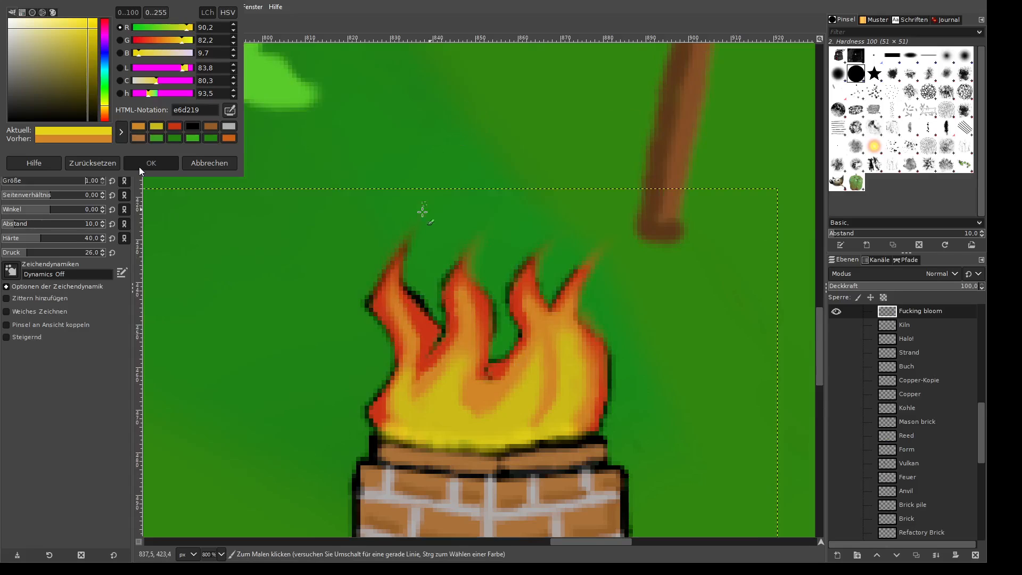
pyautogui.click(348, 273)
pyautogui.click(59, 238)
pyautogui.click(46, 253)
pyautogui.click(89, 238)
pyautogui.click(59, 253)
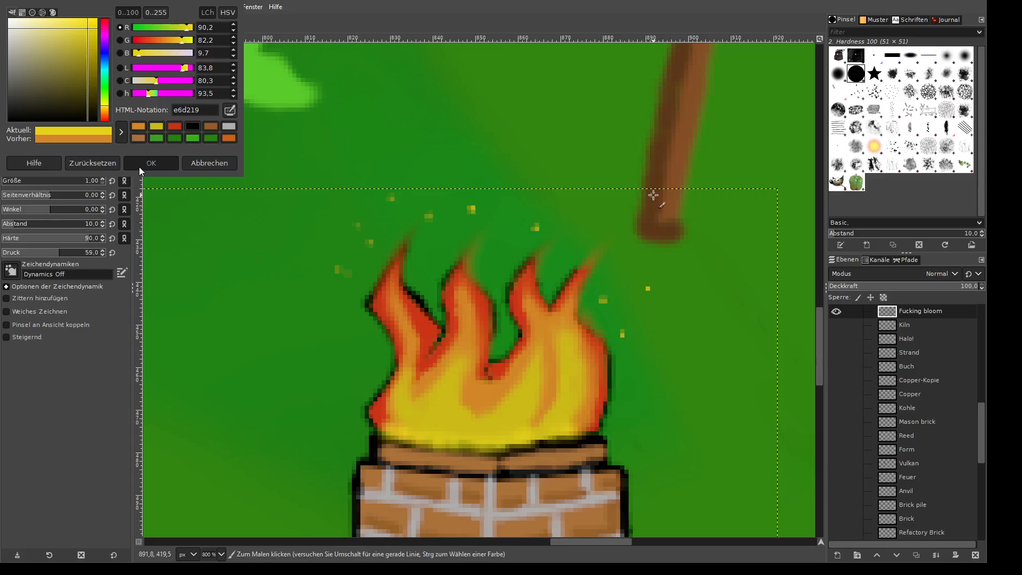
pyautogui.click(637, 214)
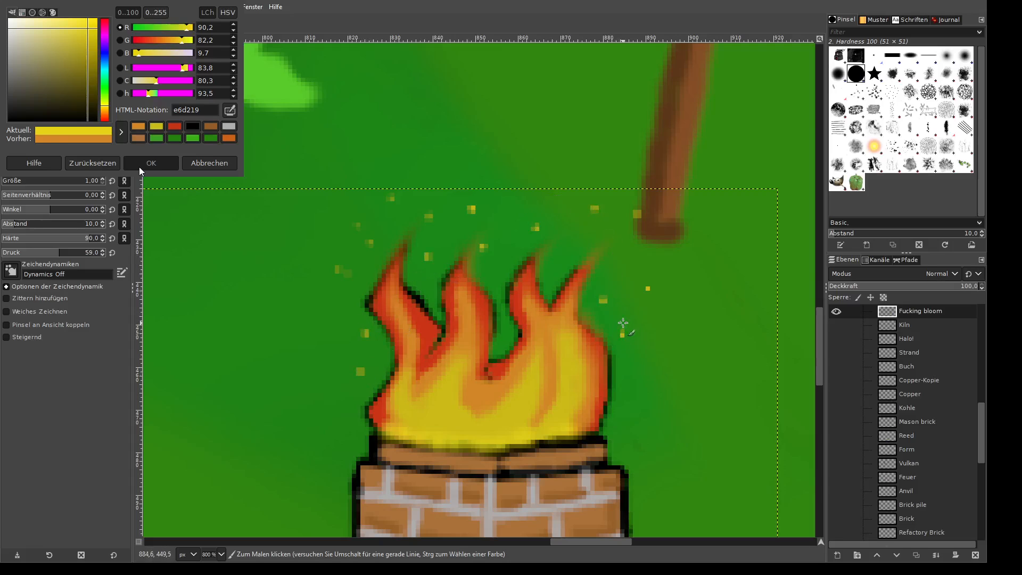
# - Change the brush colour to the flame's red cb3418 and dab red sparks among the yellow ones around the flames
pyautogui.scroll(-3, 623, 325)
pyautogui.scroll(2, 585, 378)
pyautogui.scroll(-2, 384, 300)
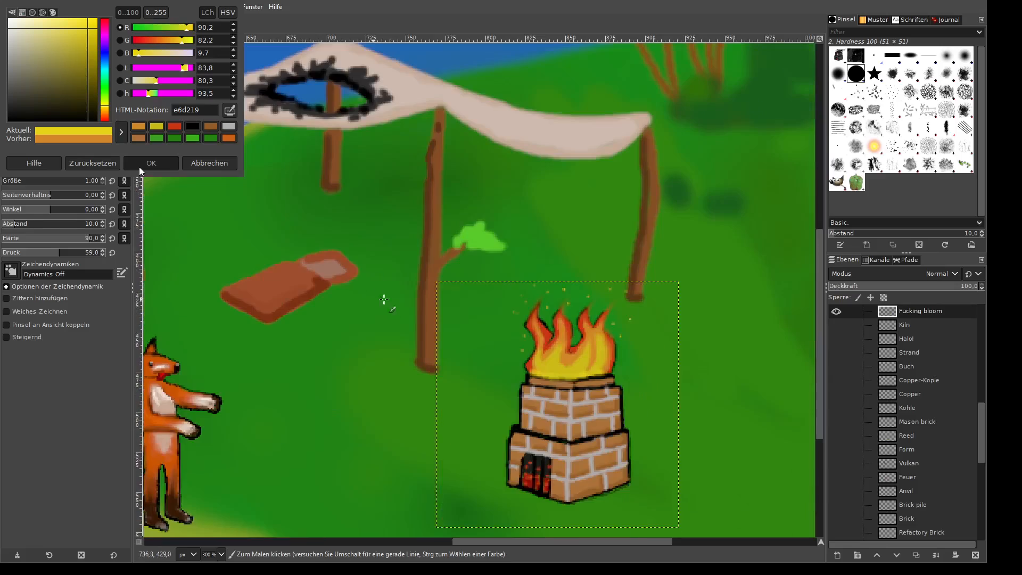
pyautogui.scroll(4, 602, 320)
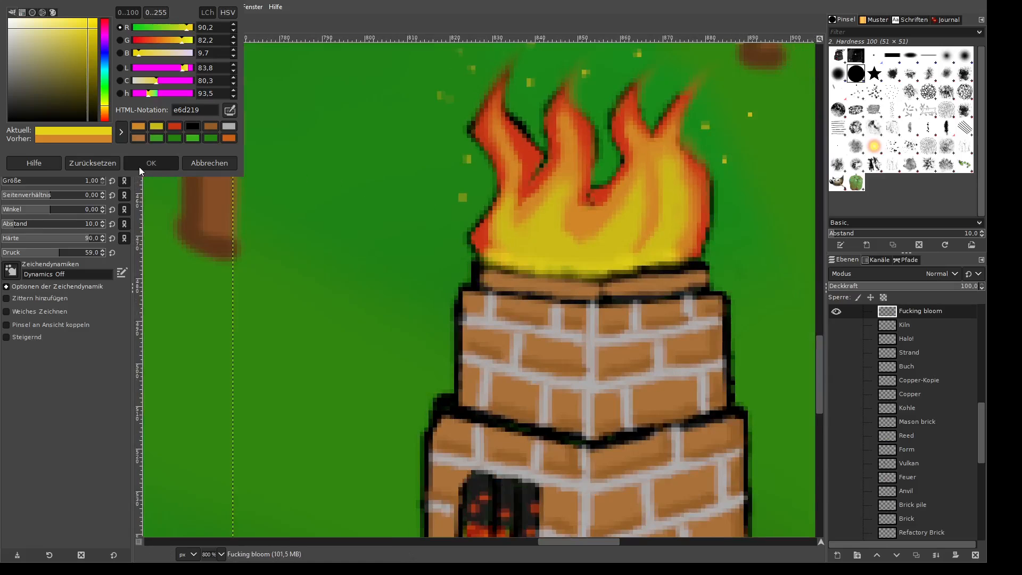
pyautogui.click(140, 167)
pyautogui.click(211, 126)
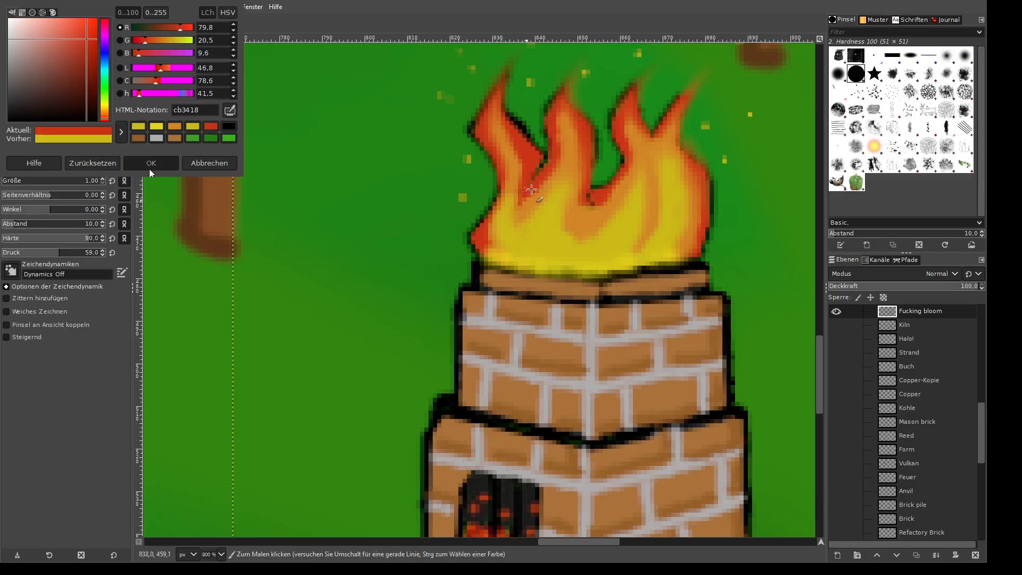
pyautogui.scroll(5, 558, 106)
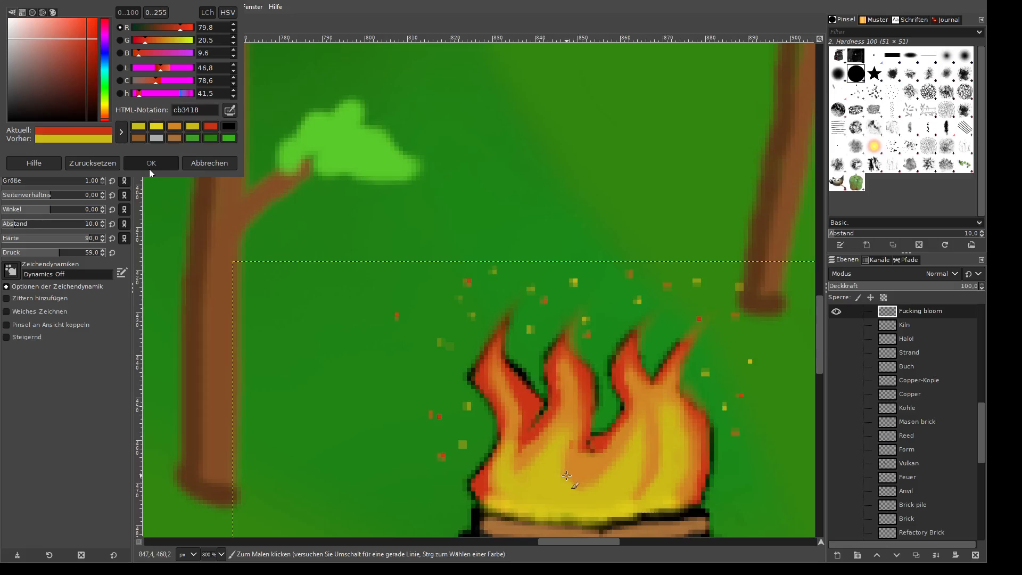
pyautogui.press('ctrl')
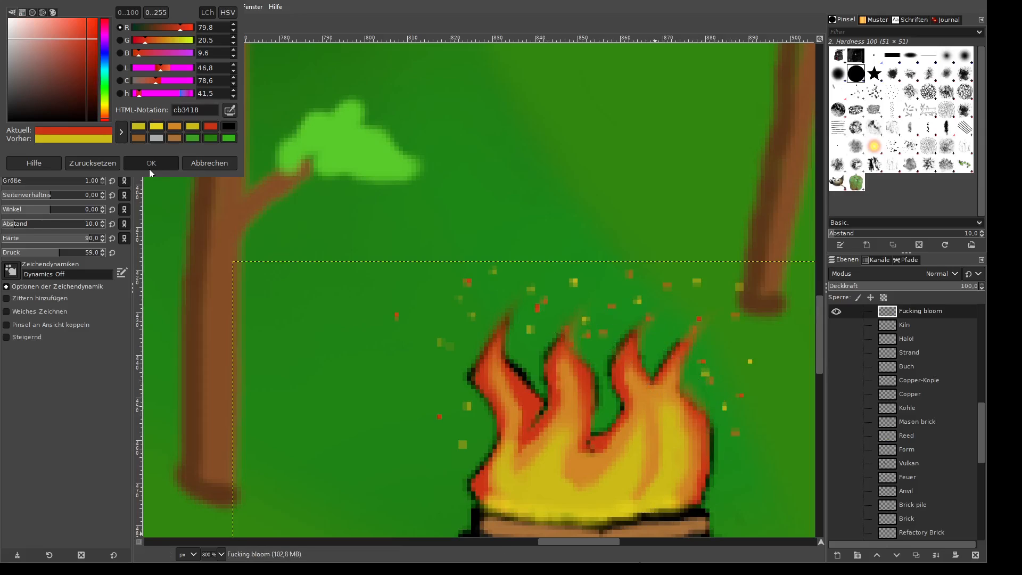
# - Move the furnace layer slightly left and down, so it stands between the canopy's two right-hand posts
pyautogui.scroll(-5, 549, 320)
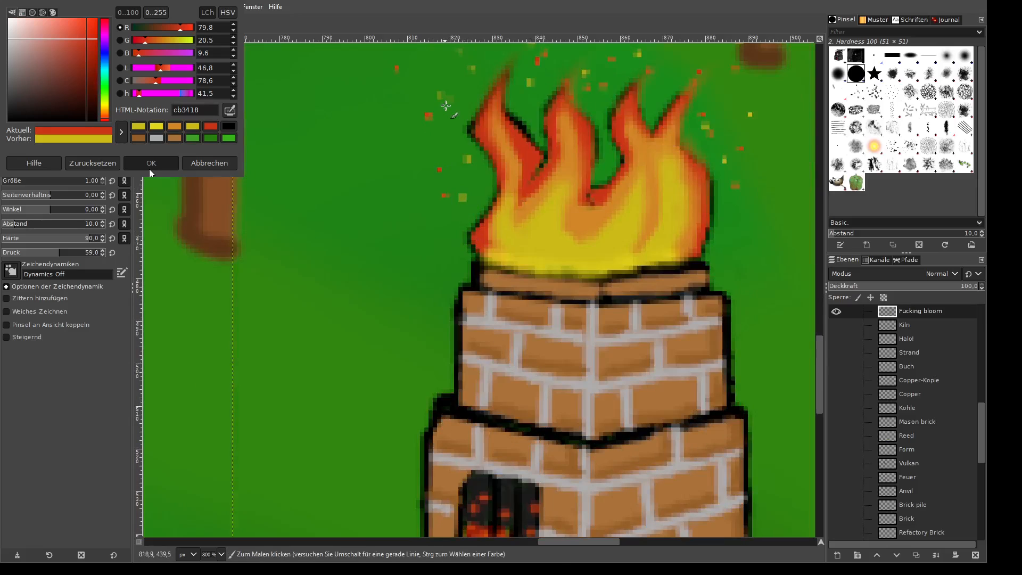
pyautogui.scroll(-2, 705, 224)
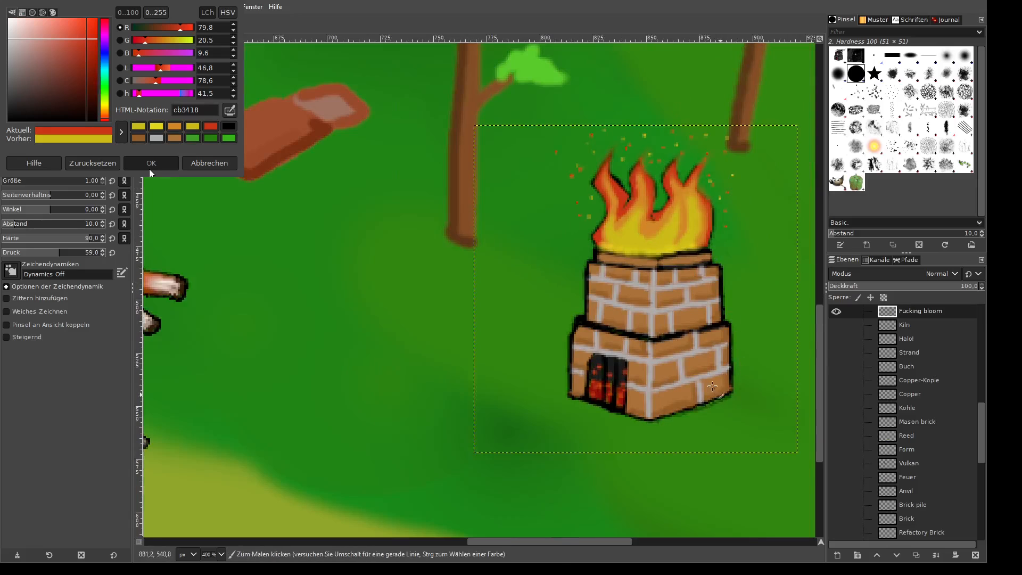
pyautogui.scroll(-3, 711, 370)
pyautogui.scroll(-2, 689, 305)
pyautogui.scroll(3, 692, 320)
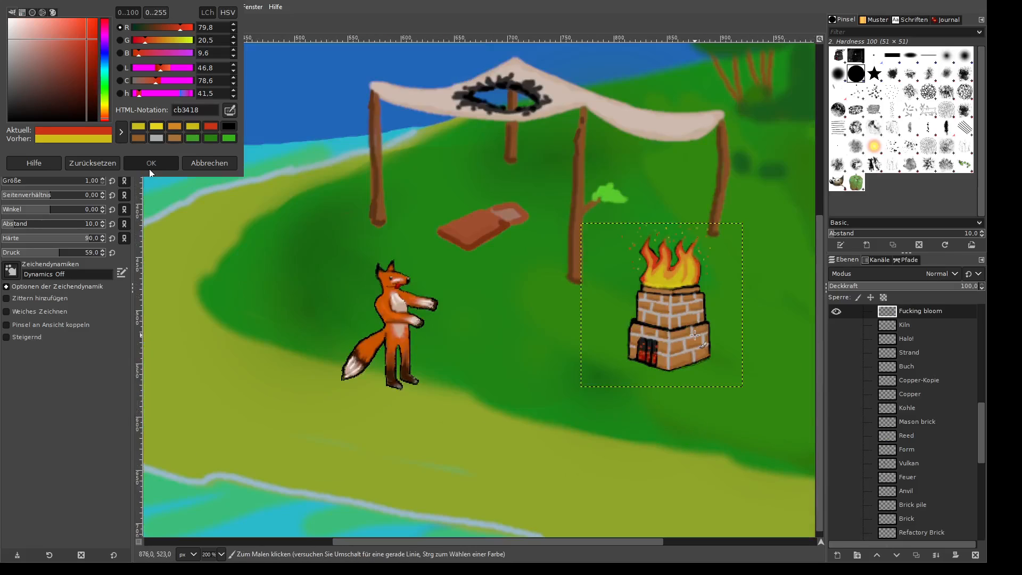
pyautogui.moveTo(692, 339); pyautogui.dragTo(658, 310)
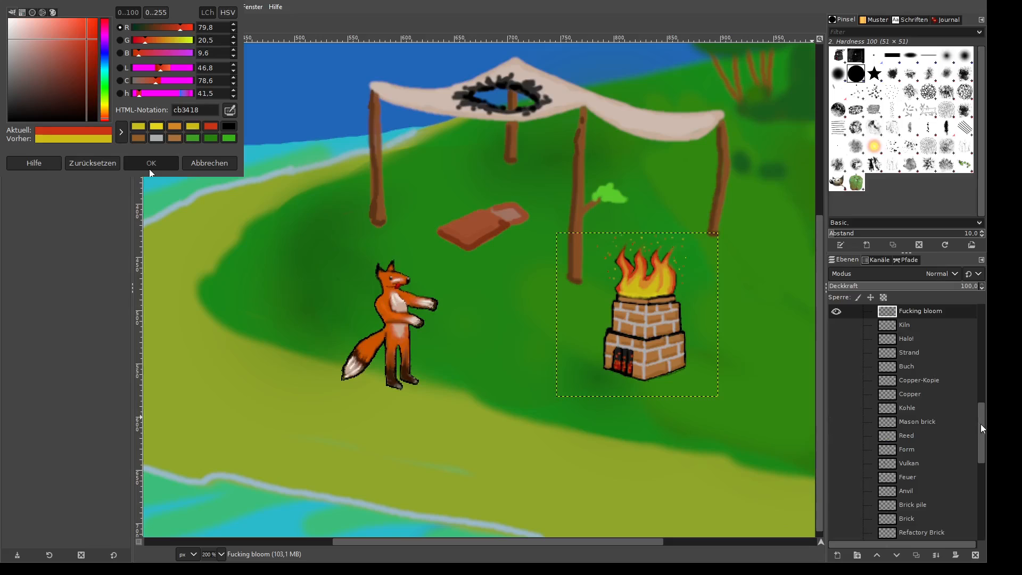
# - Duplicate the Fucking bloom layer and name the copy Fucking slag
pyautogui.scroll(-4, 981, 424)
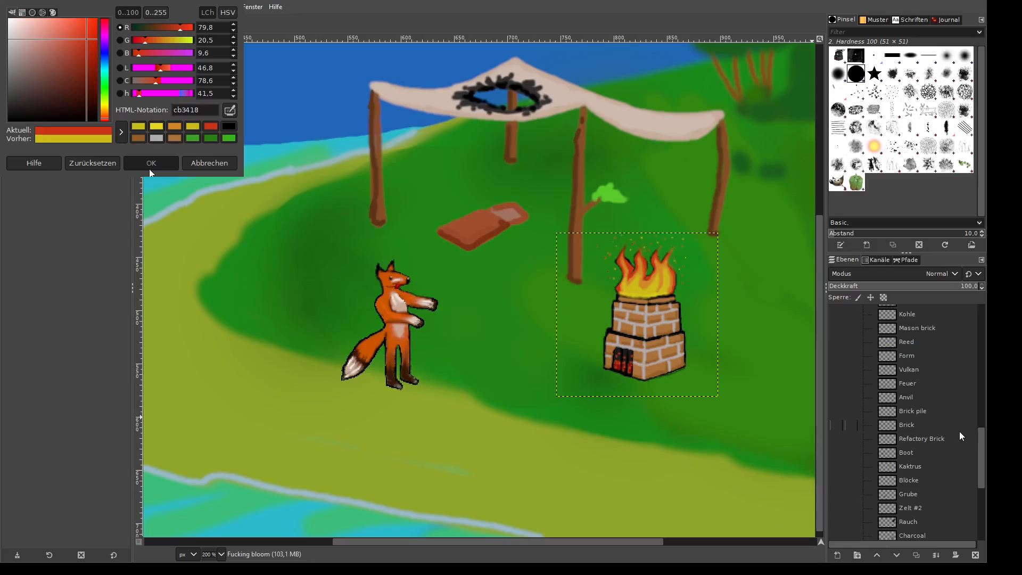
pyautogui.hotkey('ctrl', 'c')
pyautogui.hotkey('ctrl', 'v')
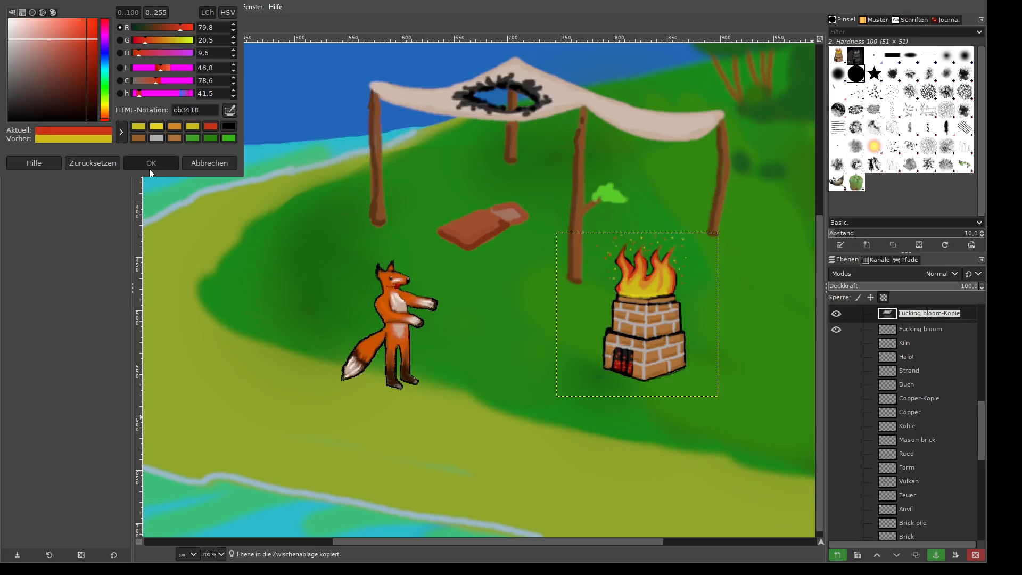
pyautogui.write('Fucking slag')
pyautogui.press('Return')
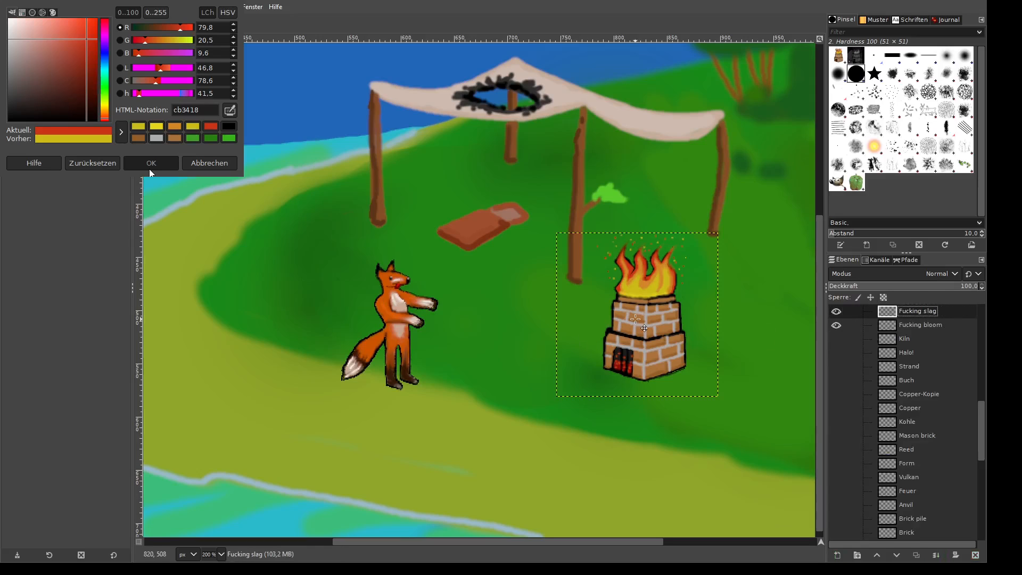
# - Move the copied furnace down and left of the original and erase it completely with eraser size 184, hardness 100 and pressure 100
pyautogui.moveTo(657, 334); pyautogui.dragTo(600, 410)
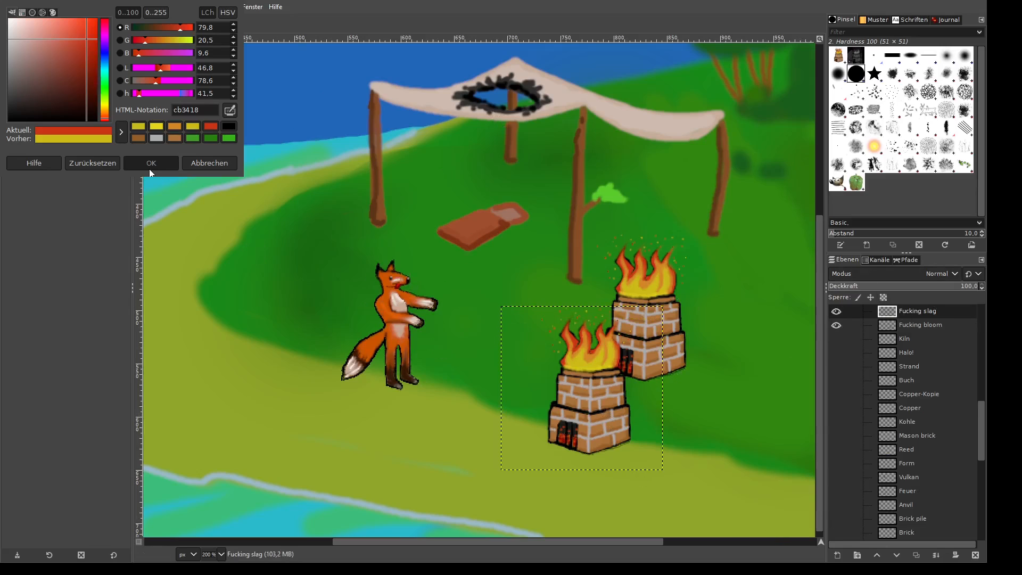
pyautogui.click(37, 184)
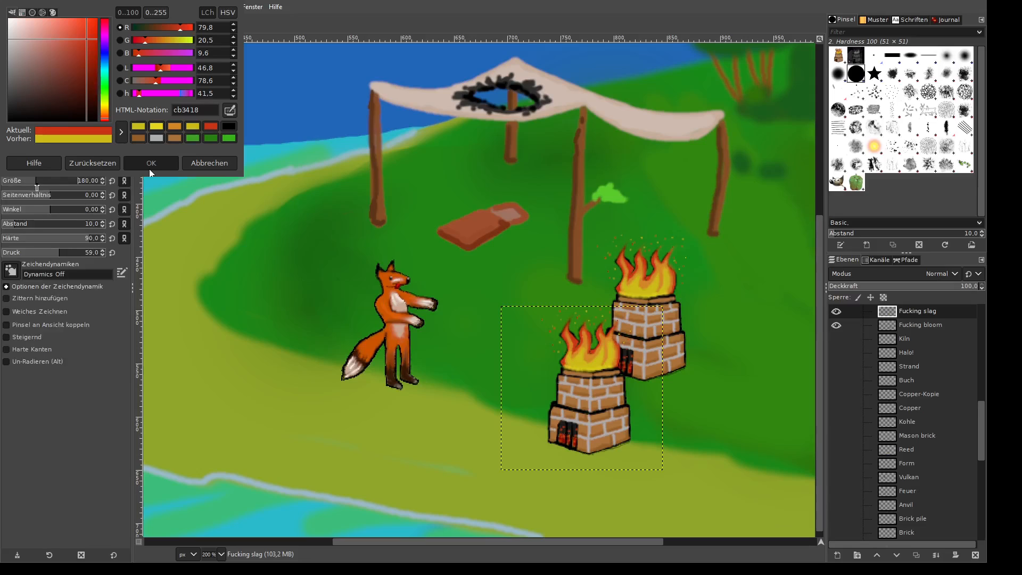
pyautogui.click(99, 252)
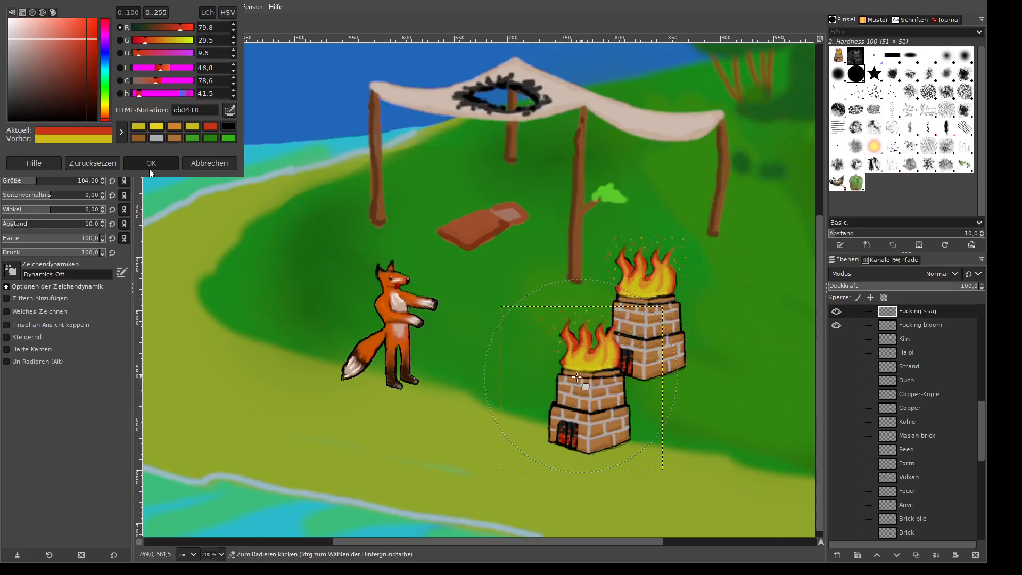
pyautogui.click(575, 376)
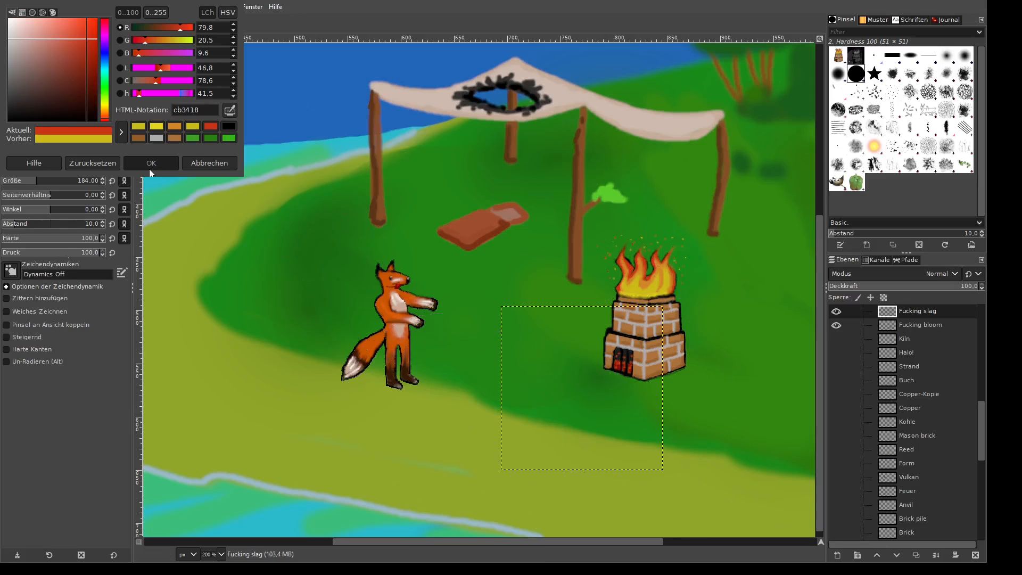
# - Paint a solid red slag puddle in front of the furnace opening on the Fucking slag layer with brush size 10
pyautogui.click(13, 181)
pyautogui.scroll(2, 613, 393)
pyautogui.scroll(1, 647, 398)
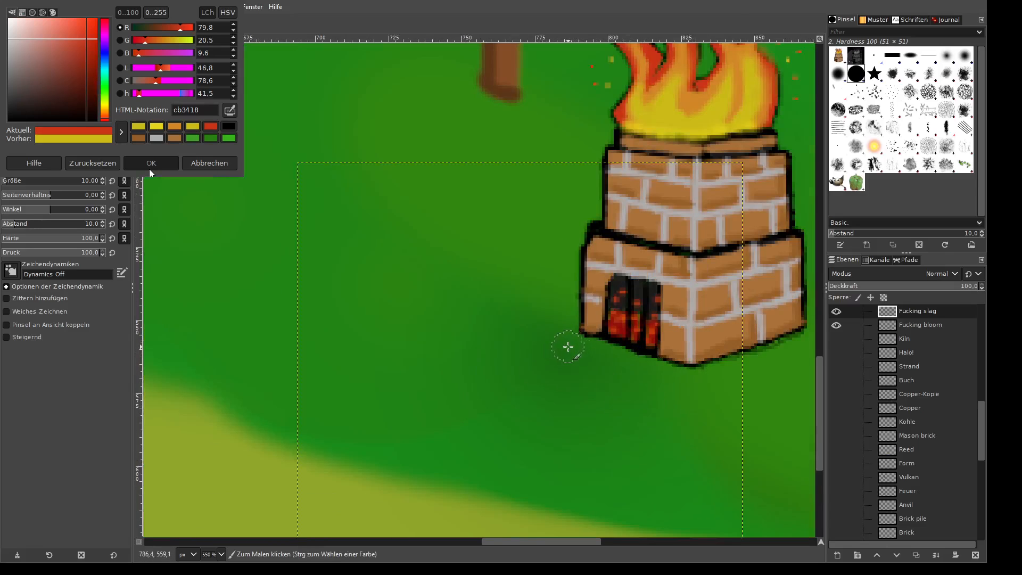
pyautogui.moveTo(568, 347)
pyautogui.mouseDown()
pyautogui.moveTo(400, 351)
pyautogui.moveTo(364, 383)
pyautogui.moveTo(372, 414)
pyautogui.moveTo(382, 403)
pyautogui.moveTo(492, 467)
pyautogui.moveTo(590, 451)
pyautogui.moveTo(692, 455)
pyautogui.moveTo(709, 441)
pyautogui.mouseUp()
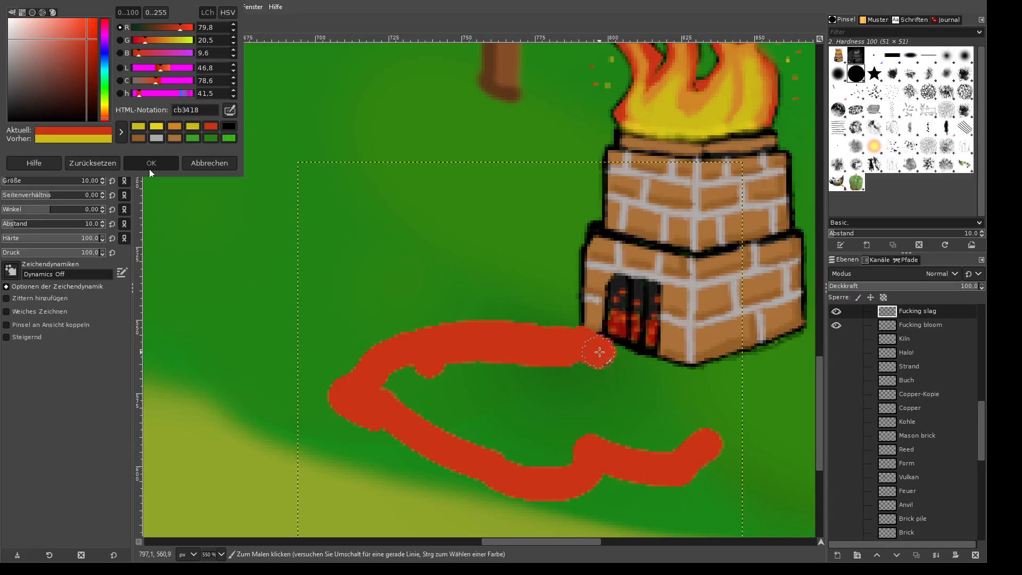
pyautogui.moveTo(591, 354)
pyautogui.mouseDown()
pyautogui.moveTo(641, 364)
pyautogui.moveTo(689, 403)
pyautogui.moveTo(706, 438)
pyautogui.moveTo(642, 466)
pyautogui.moveTo(589, 417)
pyautogui.moveTo(637, 406)
pyautogui.moveTo(460, 381)
pyautogui.moveTo(406, 393)
pyautogui.moveTo(473, 448)
pyautogui.moveTo(446, 423)
pyautogui.moveTo(442, 378)
pyautogui.moveTo(586, 469)
pyautogui.moveTo(433, 383)
pyautogui.moveTo(526, 399)
pyautogui.moveTo(576, 437)
pyautogui.moveTo(429, 360)
pyautogui.mouseUp()
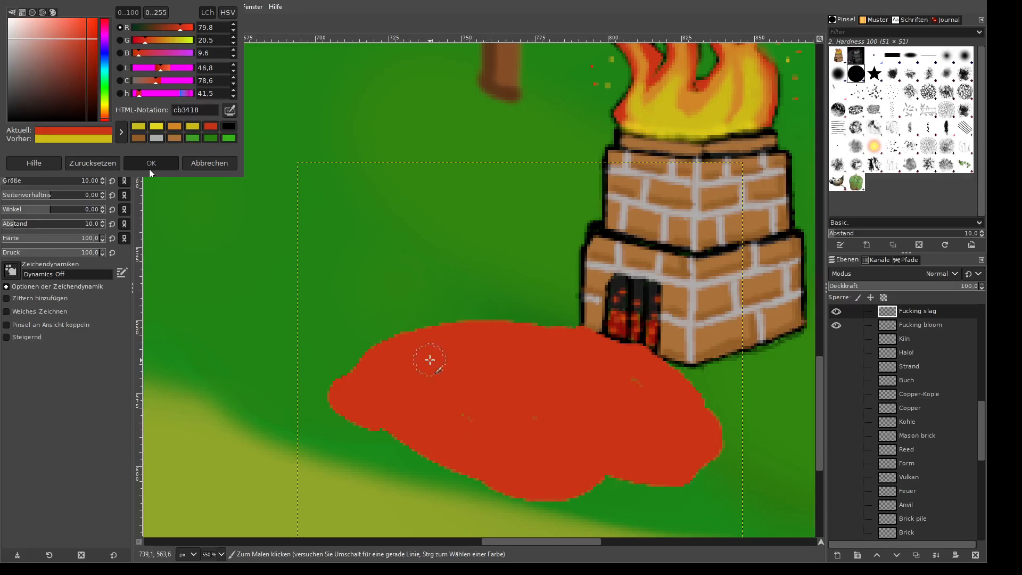
pyautogui.moveTo(486, 425)
pyautogui.mouseDown()
pyautogui.moveTo(395, 405)
pyautogui.moveTo(397, 428)
pyautogui.moveTo(507, 459)
pyautogui.moveTo(377, 431)
pyautogui.moveTo(365, 413)
pyautogui.mouseUp()
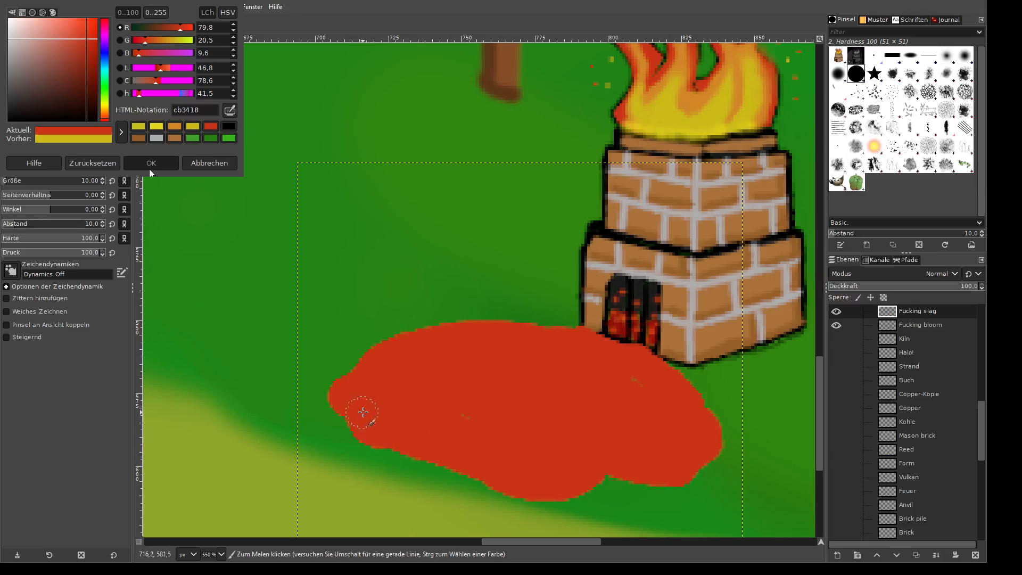
pyautogui.scroll(-5, 452, 376)
pyautogui.scroll(-2, 452, 376)
pyautogui.scroll(3, 471, 372)
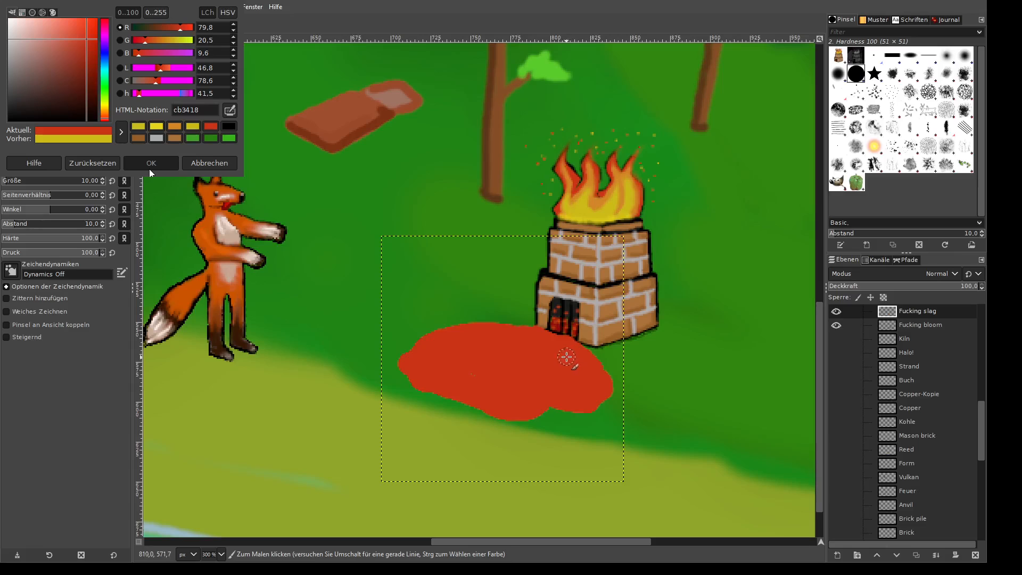
pyautogui.scroll(-2, 572, 421)
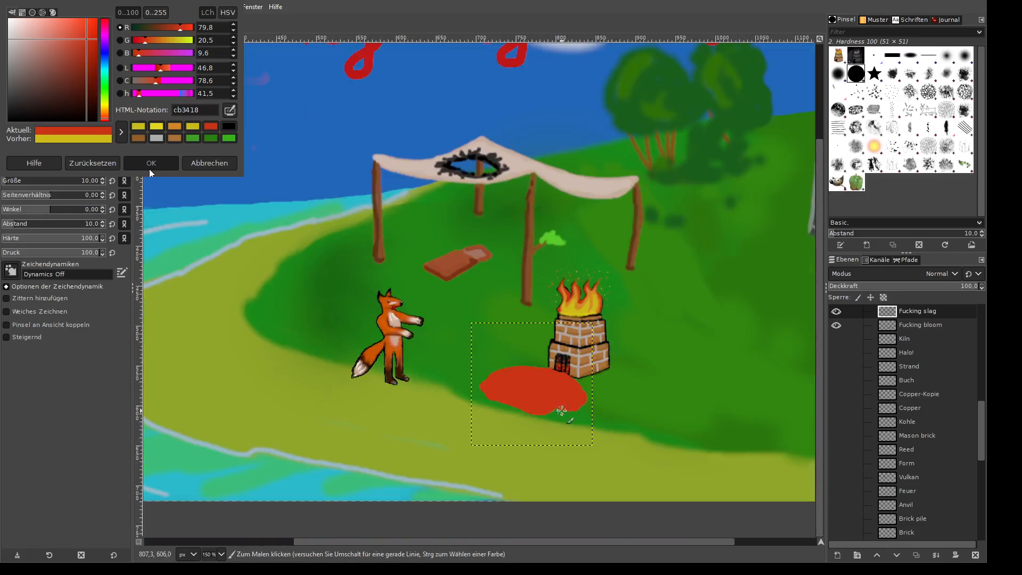
pyautogui.scroll(-1, 590, 408)
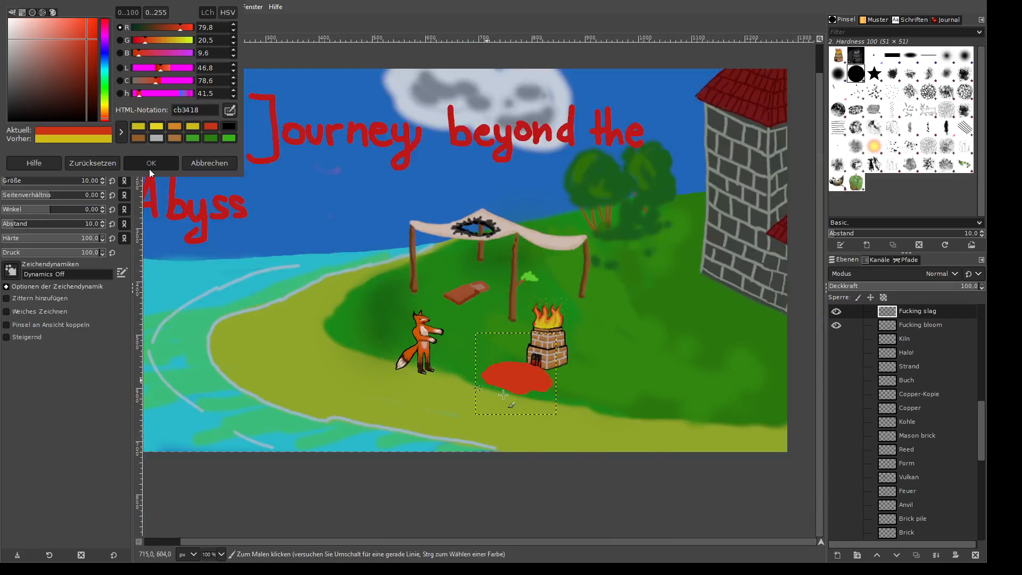
# - Set the foreground colour to dark reddish brown 552219 for shading the slag puddle
pyautogui.scroll(6, 528, 391)
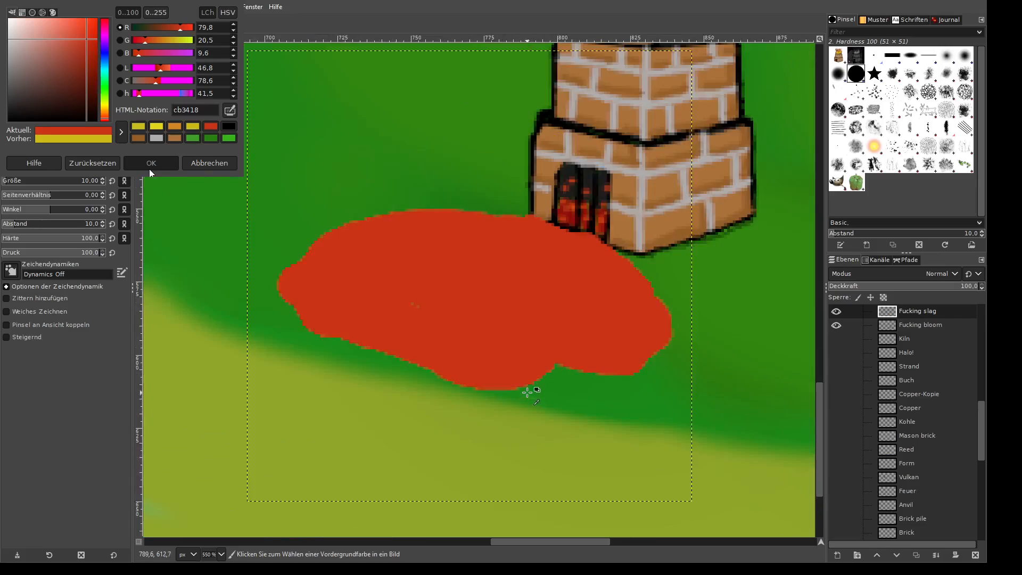
pyautogui.scroll(-1, 524, 339)
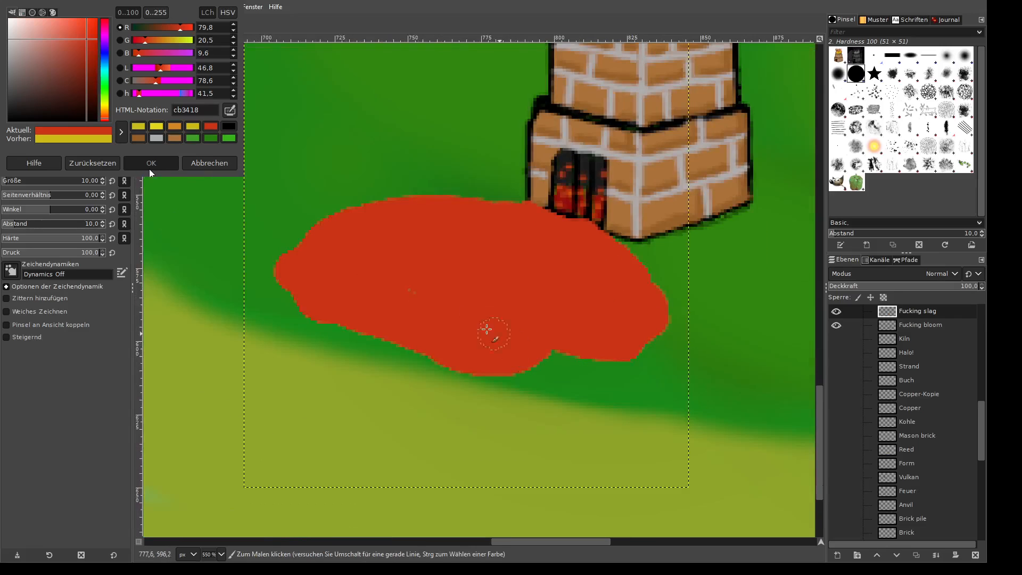
pyautogui.click(151, 165)
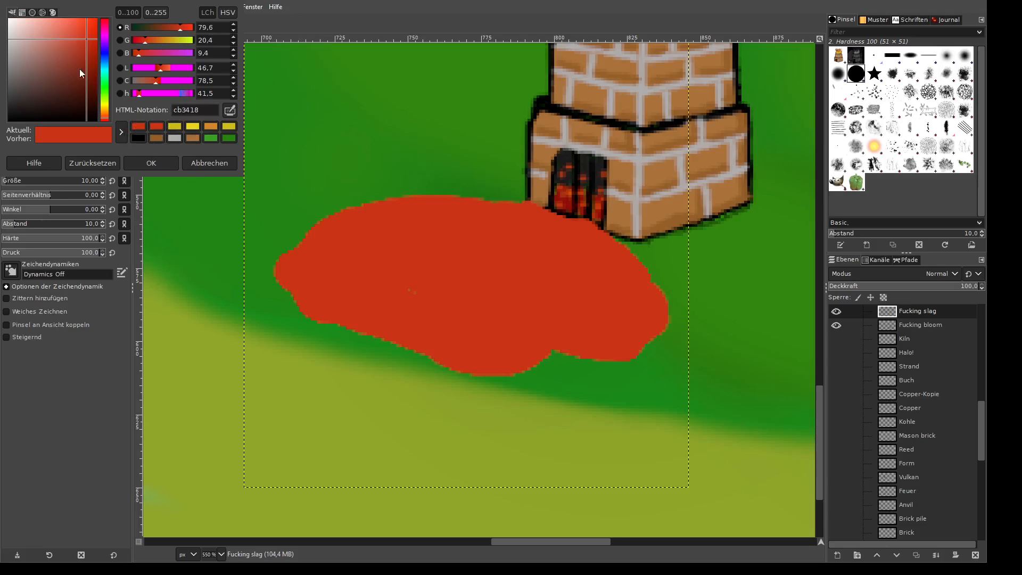
pyautogui.click(73, 83)
pyautogui.moveTo(74, 83); pyautogui.dragTo(71, 86)
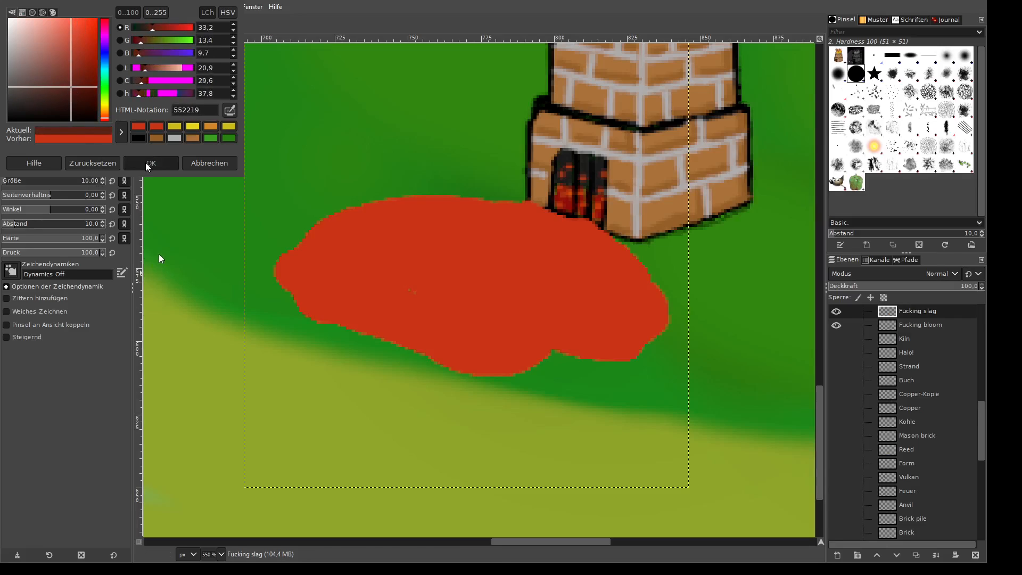
pyautogui.moveTo(338, 242)
pyautogui.mouseDown()
pyautogui.moveTo(321, 238)
pyautogui.moveTo(293, 257)
pyautogui.moveTo(299, 286)
pyautogui.mouseUp()
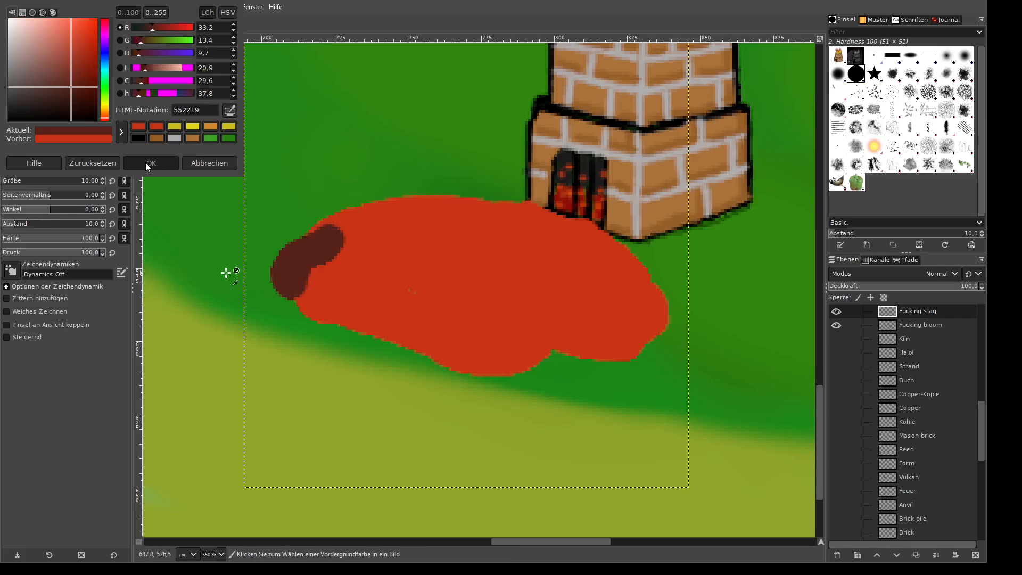
pyautogui.hotkey('ctrl', 'z')
pyautogui.hotkey('ctrl', 'z')
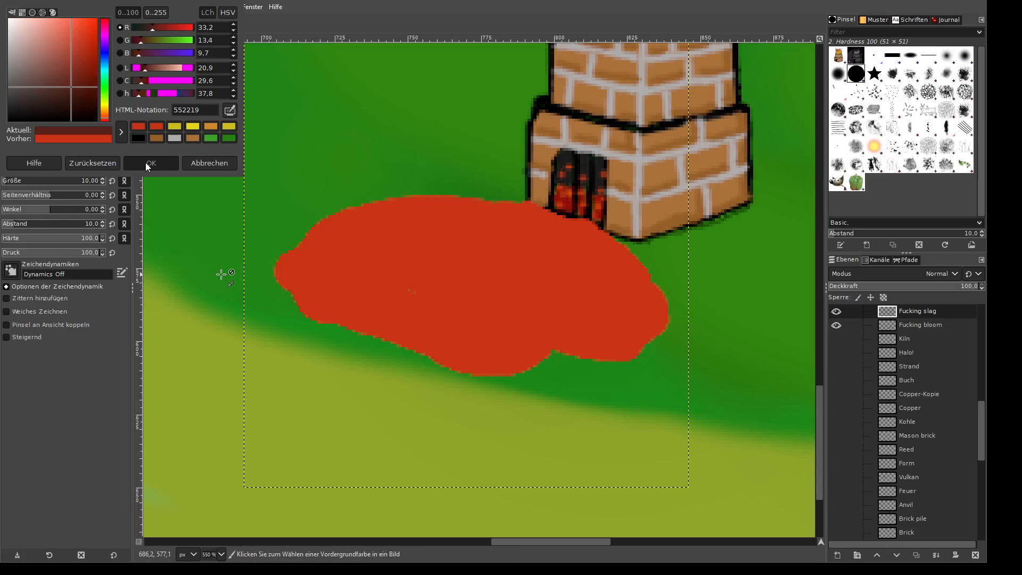
# - Paint a soft dark-brown rim around the slag puddle and crust patches across its left half, using brush hardness 72 and pressure 34
pyautogui.click(72, 239)
pyautogui.click(36, 253)
pyautogui.click(290, 272)
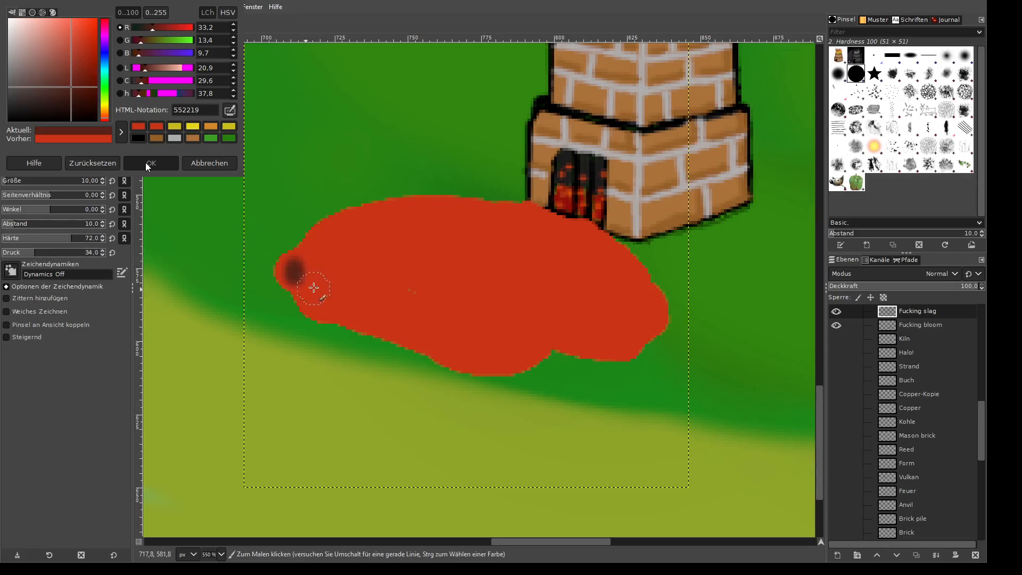
pyautogui.moveTo(288, 273)
pyautogui.mouseDown()
pyautogui.moveTo(331, 318)
pyautogui.moveTo(319, 314)
pyautogui.moveTo(450, 360)
pyautogui.moveTo(539, 352)
pyautogui.moveTo(473, 367)
pyautogui.moveTo(570, 337)
pyautogui.moveTo(495, 366)
pyautogui.moveTo(542, 341)
pyautogui.moveTo(633, 346)
pyautogui.moveTo(659, 324)
pyautogui.moveTo(654, 302)
pyautogui.moveTo(594, 235)
pyautogui.mouseUp()
pyautogui.moveTo(526, 212)
pyautogui.mouseDown()
pyautogui.moveTo(433, 203)
pyautogui.moveTo(362, 212)
pyautogui.moveTo(304, 237)
pyautogui.moveTo(297, 265)
pyautogui.moveTo(335, 296)
pyautogui.moveTo(325, 271)
pyautogui.moveTo(380, 256)
pyautogui.moveTo(411, 267)
pyautogui.moveTo(424, 250)
pyautogui.moveTo(434, 262)
pyautogui.mouseUp()
pyautogui.moveTo(380, 284)
pyautogui.mouseDown()
pyautogui.moveTo(372, 297)
pyautogui.moveTo(482, 301)
pyautogui.mouseUp()
pyautogui.moveTo(413, 241)
pyautogui.mouseDown()
pyautogui.moveTo(375, 233)
pyautogui.moveTo(393, 240)
pyautogui.moveTo(358, 251)
pyautogui.mouseUp()
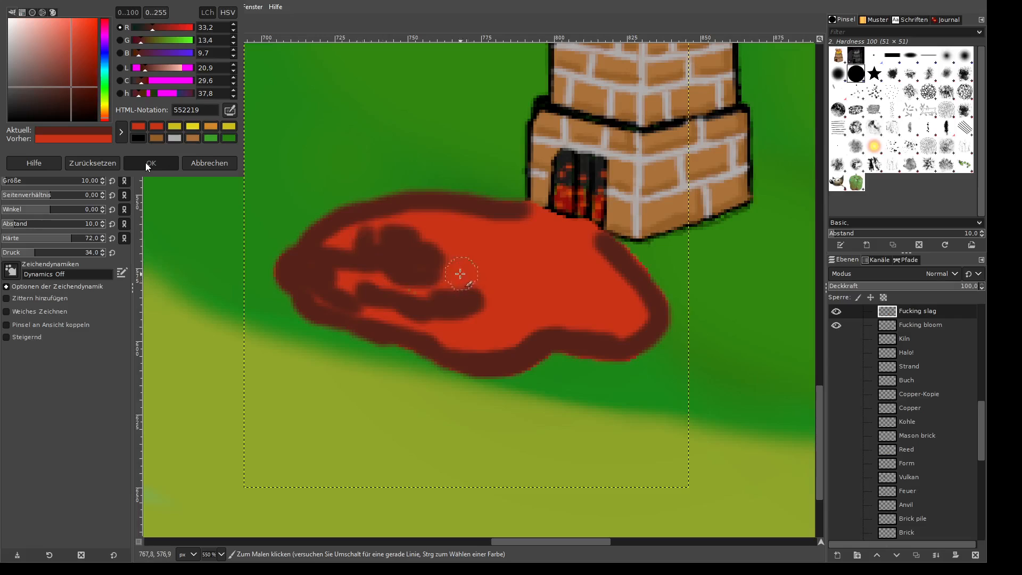
# - Extend the dark-brown rim towards the furnace and add crust patches across the puddle's middle and right half, leaving red cracks between them
pyautogui.scroll(3, 440, 287)
pyautogui.scroll(3, 437, 296)
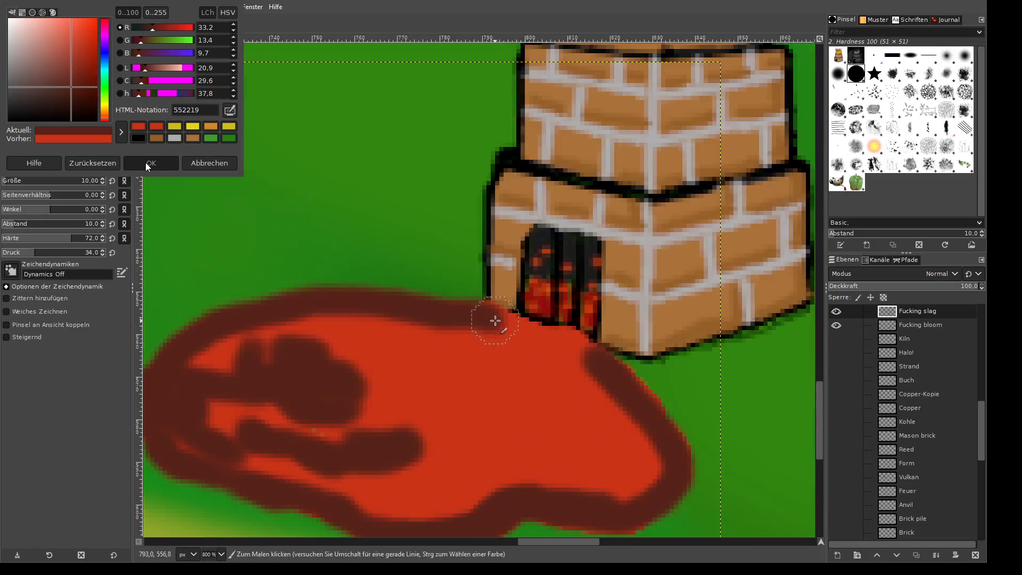
pyautogui.moveTo(493, 318)
pyautogui.mouseDown()
pyautogui.moveTo(415, 372)
pyautogui.moveTo(416, 360)
pyautogui.moveTo(358, 337)
pyautogui.moveTo(483, 366)
pyautogui.moveTo(421, 350)
pyautogui.moveTo(426, 386)
pyautogui.moveTo(395, 402)
pyautogui.moveTo(395, 386)
pyautogui.moveTo(518, 428)
pyautogui.moveTo(488, 383)
pyautogui.moveTo(538, 374)
pyautogui.moveTo(504, 351)
pyautogui.moveTo(559, 360)
pyautogui.moveTo(537, 375)
pyautogui.moveTo(609, 426)
pyautogui.moveTo(597, 438)
pyautogui.moveTo(604, 460)
pyautogui.moveTo(497, 431)
pyautogui.moveTo(551, 457)
pyautogui.moveTo(508, 457)
pyautogui.moveTo(410, 499)
pyautogui.moveTo(457, 483)
pyautogui.moveTo(426, 482)
pyautogui.moveTo(452, 459)
pyautogui.moveTo(634, 476)
pyautogui.moveTo(624, 476)
pyautogui.moveTo(639, 450)
pyautogui.moveTo(633, 495)
pyautogui.moveTo(601, 515)
pyautogui.mouseUp()
pyautogui.moveTo(575, 425)
pyautogui.mouseDown()
pyautogui.moveTo(544, 394)
pyautogui.moveTo(598, 403)
pyautogui.moveTo(646, 393)
pyautogui.moveTo(499, 400)
pyautogui.moveTo(453, 414)
pyautogui.moveTo(347, 393)
pyautogui.mouseUp()
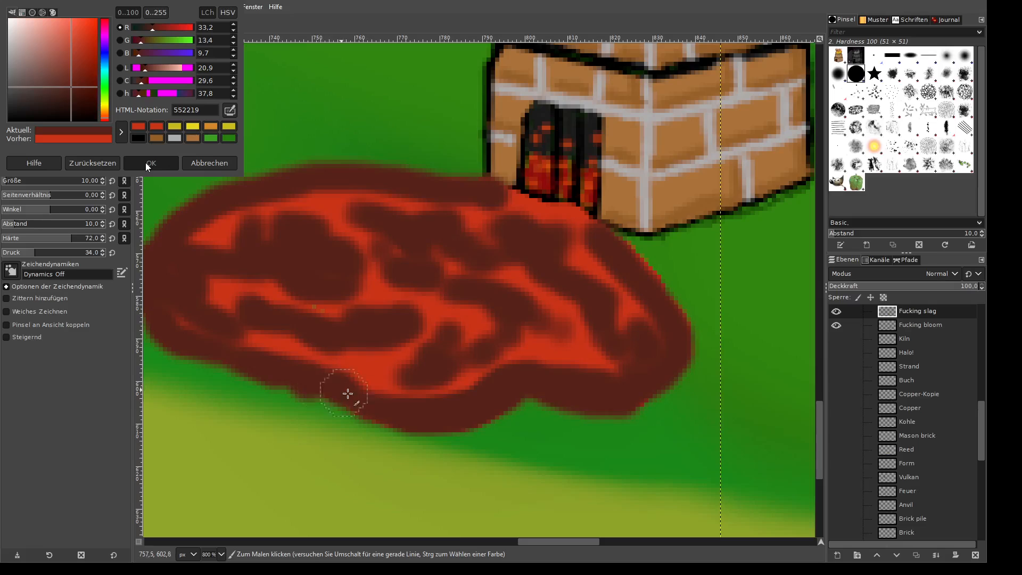
pyautogui.moveTo(628, 257)
pyautogui.mouseDown()
pyautogui.moveTo(646, 279)
pyautogui.moveTo(590, 259)
pyautogui.mouseUp()
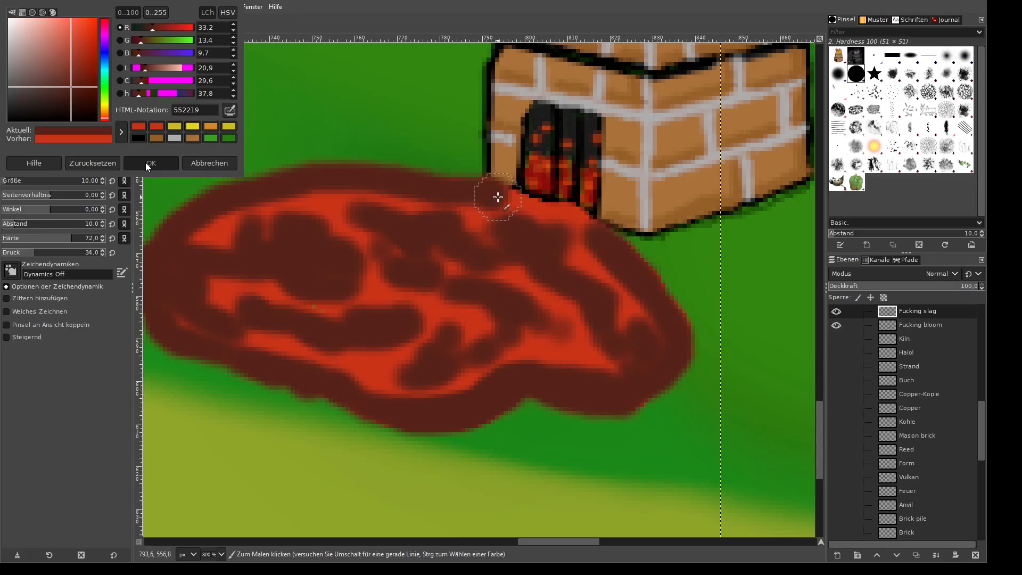
pyautogui.moveTo(644, 395)
pyautogui.mouseDown()
pyautogui.moveTo(668, 384)
pyautogui.moveTo(669, 336)
pyautogui.mouseUp()
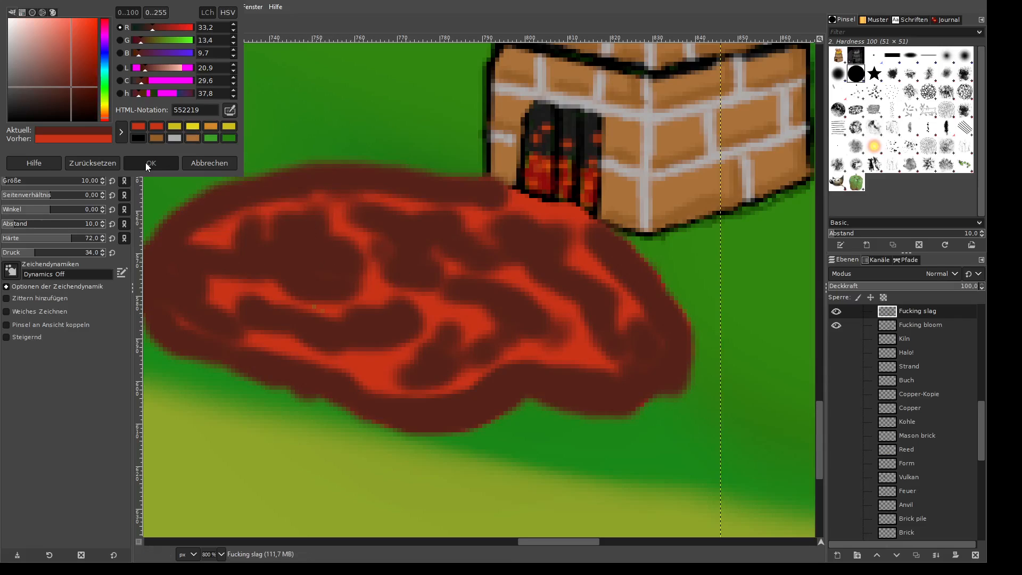
# - Paint a black (000000) outline along the puddle's upper edge with brush size 7
pyautogui.click(16, 80)
pyautogui.click(159, 138)
pyautogui.click(151, 164)
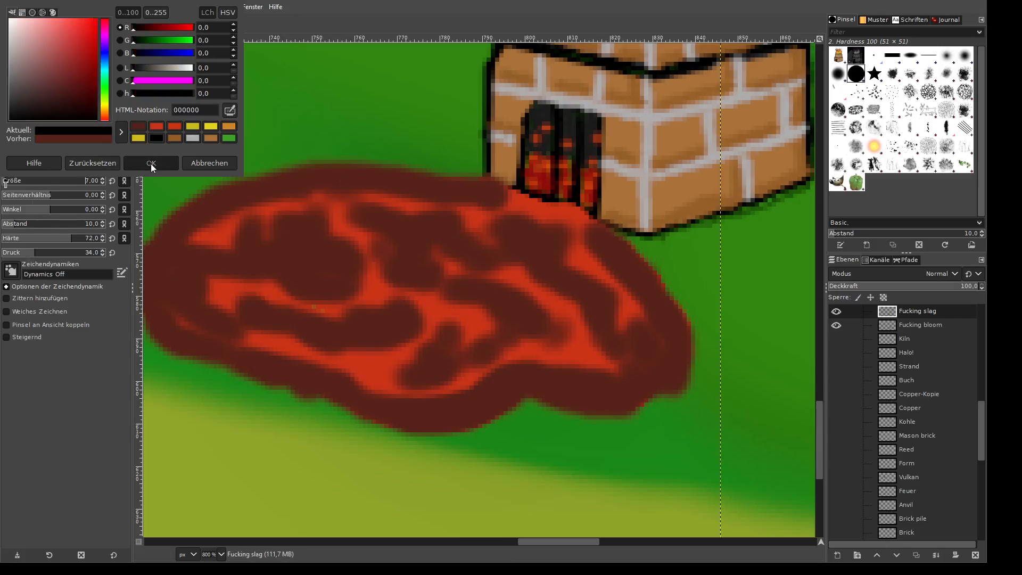
pyautogui.click(282, 181)
pyautogui.keyDown('shift'); pyautogui.click(365, 171); pyautogui.keyUp('shift')
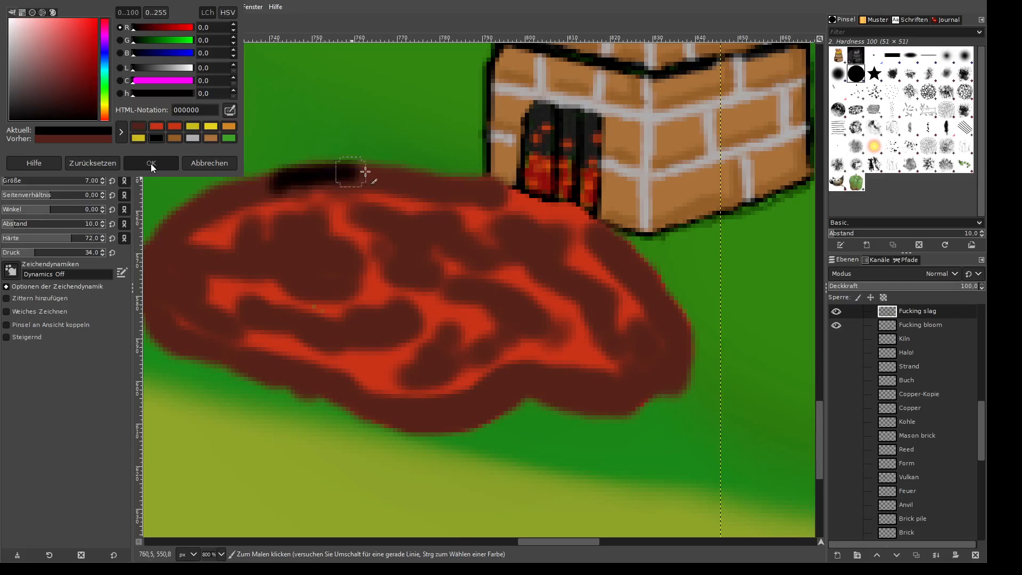
pyautogui.moveTo(353, 171); pyautogui.dragTo(480, 187)
pyautogui.moveTo(254, 183); pyautogui.dragTo(194, 204)
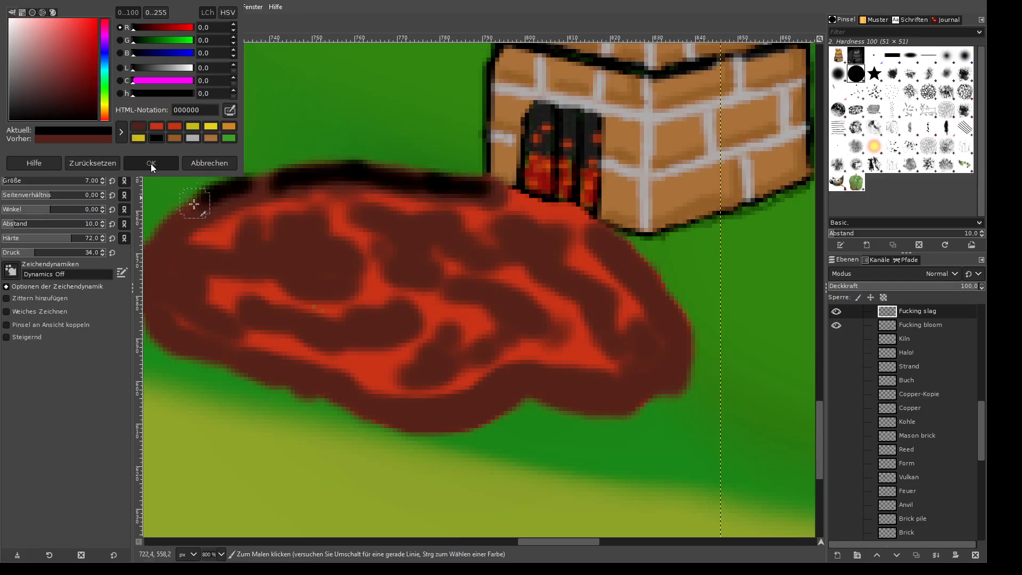
pyautogui.moveTo(265, 183)
pyautogui.mouseDown()
pyautogui.moveTo(234, 187)
pyautogui.moveTo(189, 218)
pyautogui.mouseUp()
# - Add a black spot in the left crust patch and continue the black outline around the puddle's left, lower and right edges
pyautogui.moveTo(540, 543); pyautogui.dragTo(527, 541)
pyautogui.moveTo(397, 253)
pyautogui.mouseDown()
pyautogui.moveTo(410, 267)
pyautogui.moveTo(402, 258)
pyautogui.mouseUp()
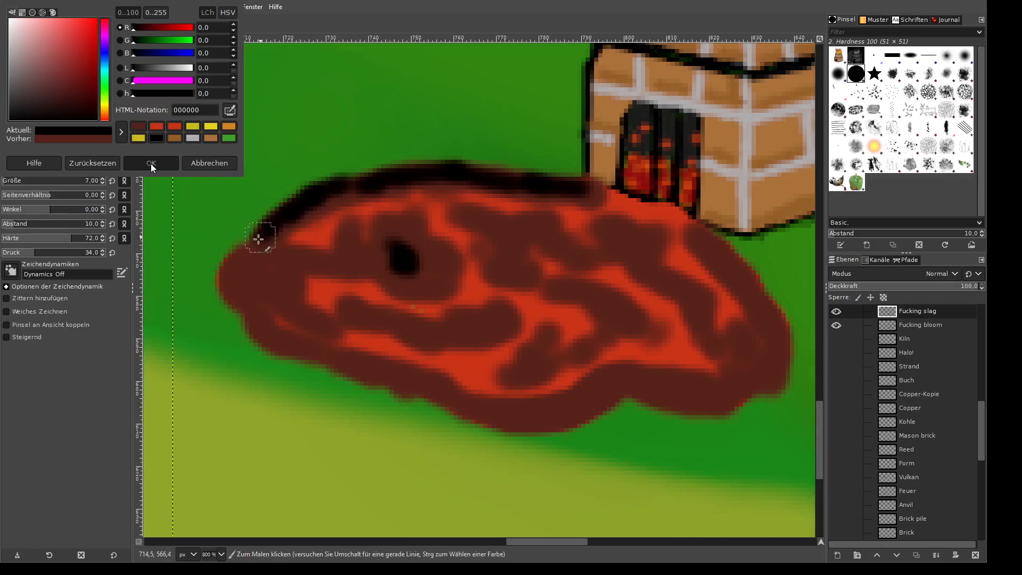
pyautogui.moveTo(258, 239)
pyautogui.mouseDown()
pyautogui.moveTo(231, 266)
pyautogui.moveTo(233, 301)
pyautogui.moveTo(225, 275)
pyautogui.moveTo(260, 343)
pyautogui.moveTo(525, 428)
pyautogui.moveTo(642, 397)
pyautogui.moveTo(633, 392)
pyautogui.moveTo(707, 410)
pyautogui.moveTo(744, 388)
pyautogui.moveTo(774, 392)
pyautogui.moveTo(787, 376)
pyautogui.moveTo(780, 335)
pyautogui.moveTo(687, 222)
pyautogui.moveTo(769, 298)
pyautogui.moveTo(788, 389)
pyautogui.mouseUp()
# - Paint black spots and short streaks inside the dark-brown crust patches across the whole puddle
pyautogui.moveTo(413, 251)
pyautogui.mouseDown()
pyautogui.moveTo(444, 265)
pyautogui.moveTo(409, 235)
pyautogui.moveTo(407, 259)
pyautogui.moveTo(290, 262)
pyautogui.moveTo(287, 287)
pyautogui.moveTo(273, 261)
pyautogui.moveTo(261, 261)
pyautogui.moveTo(309, 319)
pyautogui.moveTo(356, 311)
pyautogui.moveTo(440, 335)
pyautogui.moveTo(506, 321)
pyautogui.moveTo(452, 319)
pyautogui.mouseUp()
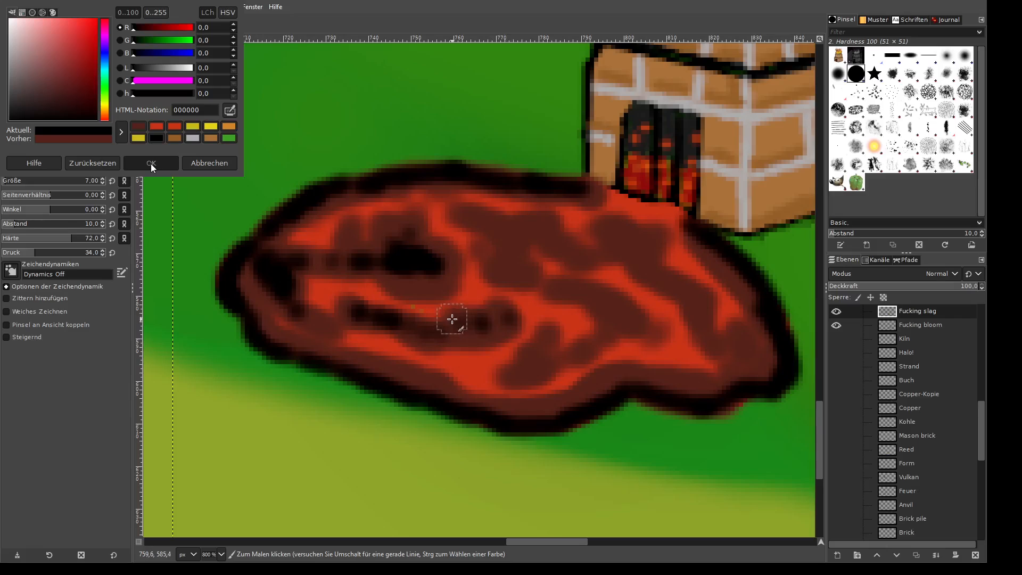
pyautogui.moveTo(493, 224)
pyautogui.mouseDown()
pyautogui.moveTo(514, 264)
pyautogui.moveTo(474, 221)
pyautogui.moveTo(501, 236)
pyautogui.moveTo(548, 230)
pyautogui.mouseUp()
pyautogui.moveTo(550, 288)
pyautogui.mouseDown()
pyautogui.moveTo(611, 305)
pyautogui.moveTo(548, 343)
pyautogui.moveTo(530, 370)
pyautogui.moveTo(559, 354)
pyautogui.moveTo(588, 356)
pyautogui.mouseUp()
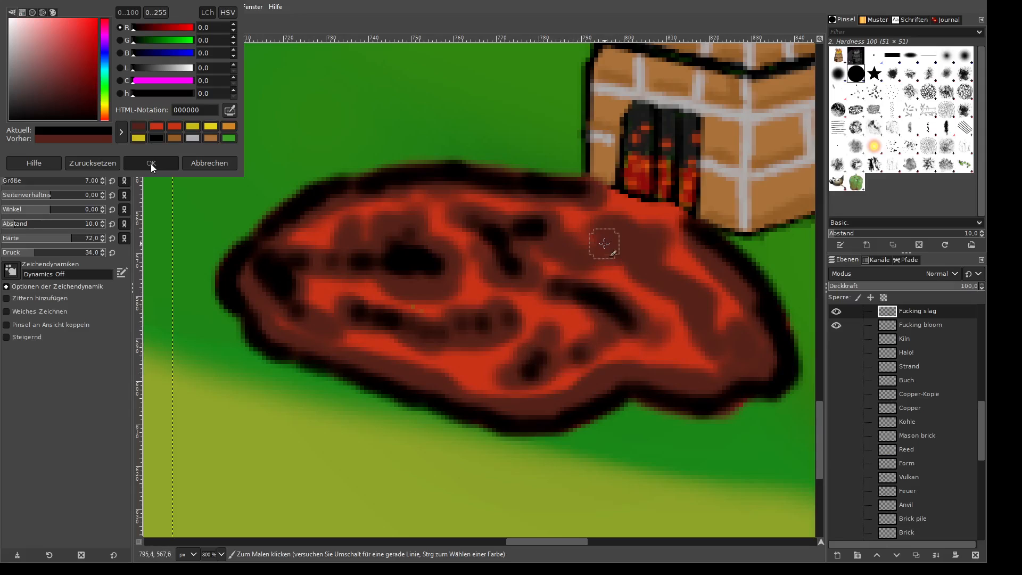
pyautogui.moveTo(604, 243)
pyautogui.mouseDown()
pyautogui.moveTo(644, 240)
pyautogui.moveTo(572, 260)
pyautogui.moveTo(555, 253)
pyautogui.moveTo(605, 254)
pyautogui.moveTo(625, 240)
pyautogui.moveTo(645, 248)
pyautogui.moveTo(698, 301)
pyautogui.moveTo(716, 344)
pyautogui.moveTo(751, 338)
pyautogui.moveTo(765, 391)
pyautogui.moveTo(642, 388)
pyautogui.moveTo(592, 387)
pyautogui.mouseUp()
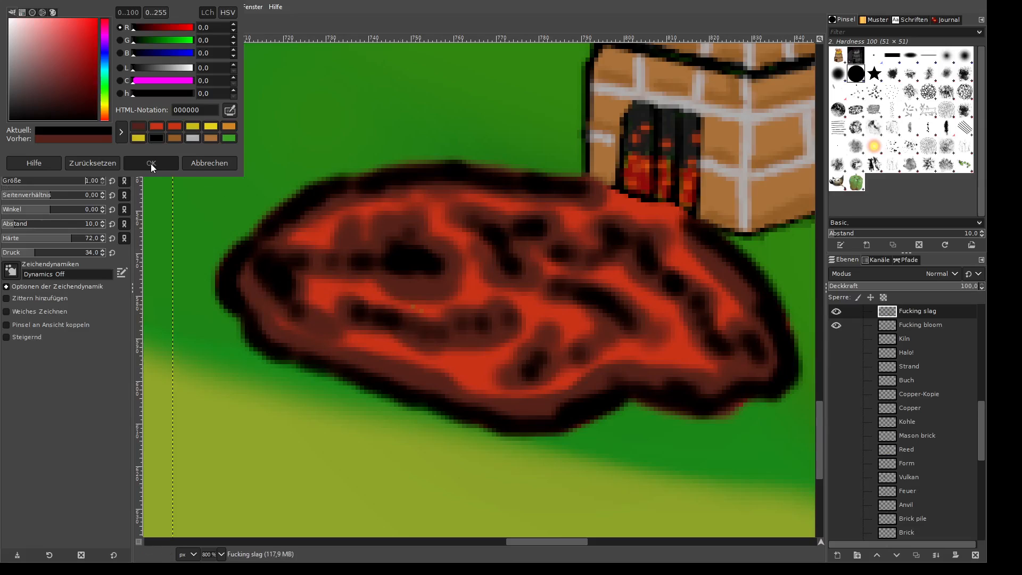
# - Set the brush size to 1, the hardness to 78 and the foreground colour to yellow cbba18
pyautogui.click(151, 164)
pyautogui.click(175, 128)
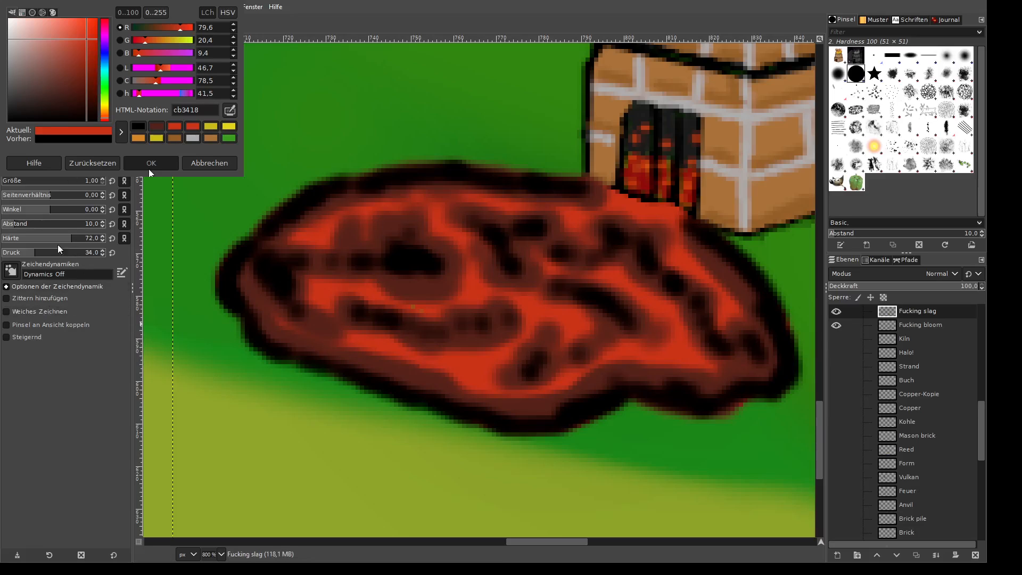
pyautogui.click(78, 240)
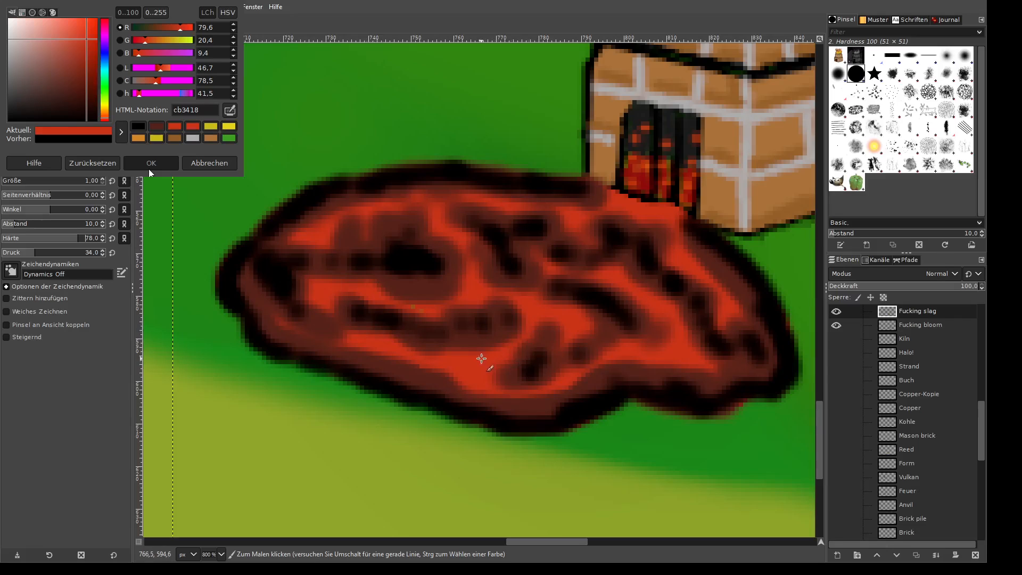
pyautogui.click(149, 168)
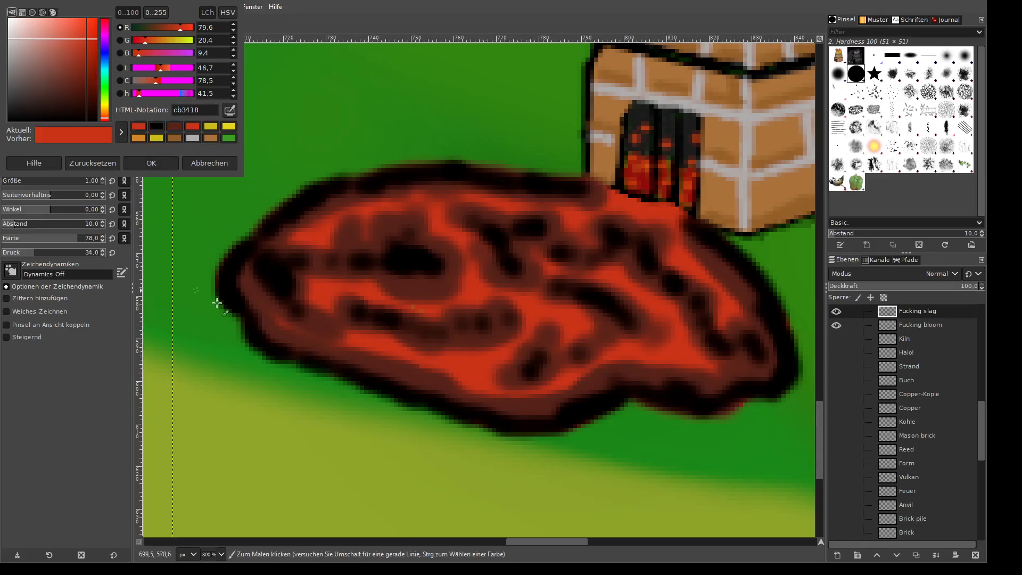
pyautogui.click(196, 132)
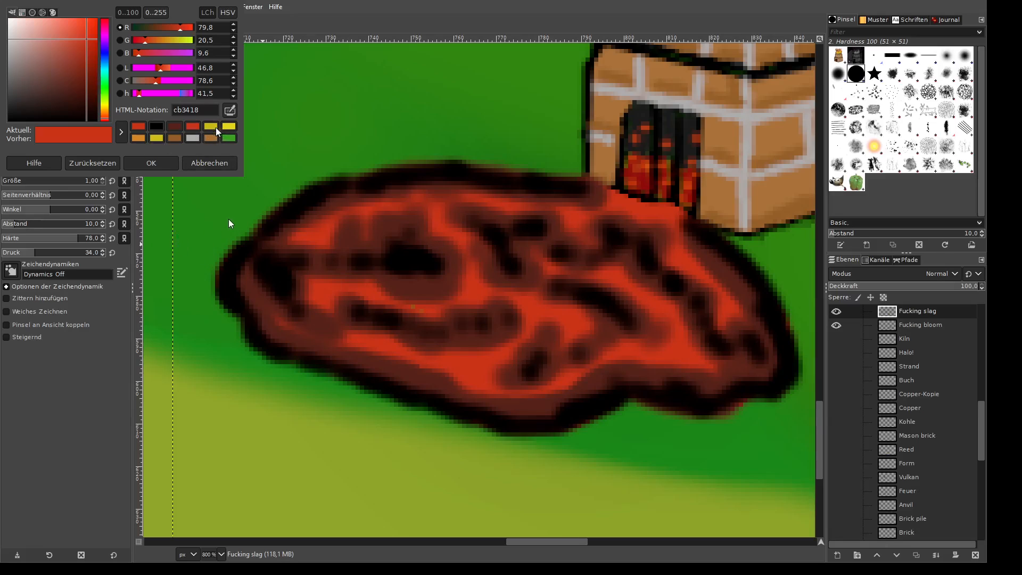
pyautogui.click(157, 140)
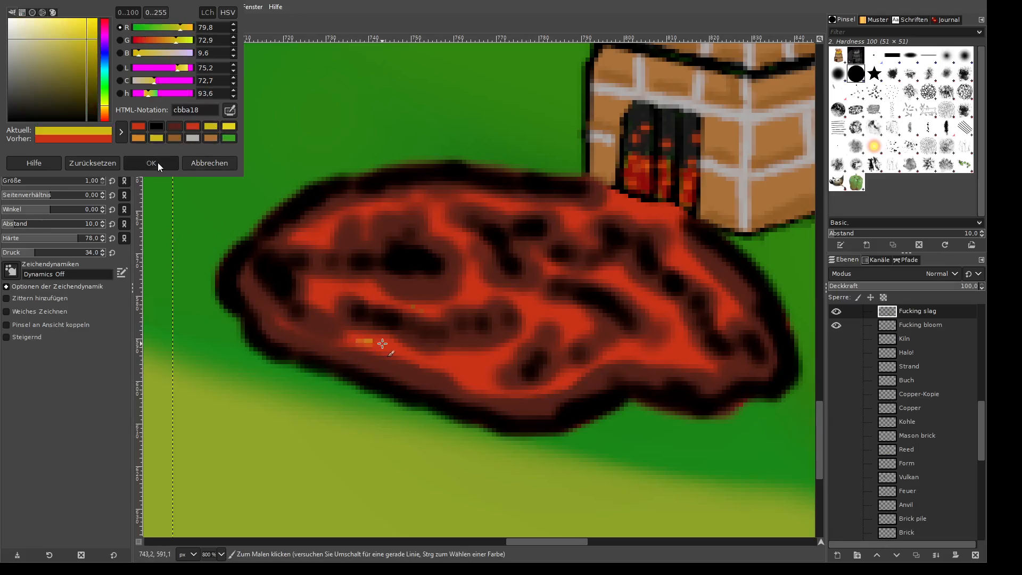
# - Paint thin yellow glowing veins in the red cracks of the puddle's left half, along its upper edge and in the furnace opening, finishing with hardness 67
pyautogui.moveTo(382, 344)
pyautogui.mouseDown()
pyautogui.moveTo(407, 359)
pyautogui.moveTo(479, 362)
pyautogui.mouseUp()
pyautogui.moveTo(476, 365); pyautogui.dragTo(490, 387)
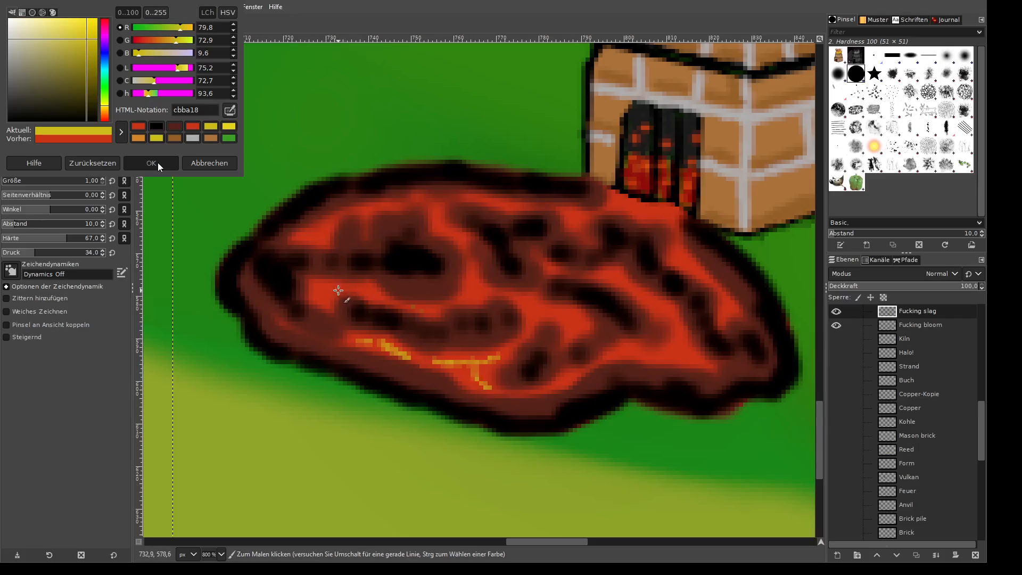
pyautogui.moveTo(337, 288)
pyautogui.mouseDown()
pyautogui.moveTo(429, 308)
pyautogui.moveTo(478, 288)
pyautogui.mouseUp()
pyautogui.moveTo(323, 241)
pyautogui.mouseDown()
pyautogui.moveTo(423, 198)
pyautogui.moveTo(415, 202)
pyautogui.moveTo(437, 202)
pyautogui.moveTo(479, 277)
pyautogui.mouseUp()
pyautogui.moveTo(436, 207)
pyautogui.mouseDown()
pyautogui.moveTo(553, 206)
pyautogui.moveTo(579, 226)
pyautogui.moveTo(620, 205)
pyautogui.moveTo(651, 208)
pyautogui.moveTo(626, 200)
pyautogui.moveTo(672, 211)
pyautogui.moveTo(634, 207)
pyautogui.moveTo(663, 212)
pyautogui.moveTo(644, 175)
pyautogui.moveTo(642, 206)
pyautogui.moveTo(649, 182)
pyautogui.moveTo(639, 167)
pyautogui.moveTo(657, 192)
pyautogui.moveTo(662, 168)
pyautogui.moveTo(708, 198)
pyautogui.moveTo(691, 184)
pyautogui.mouseUp()
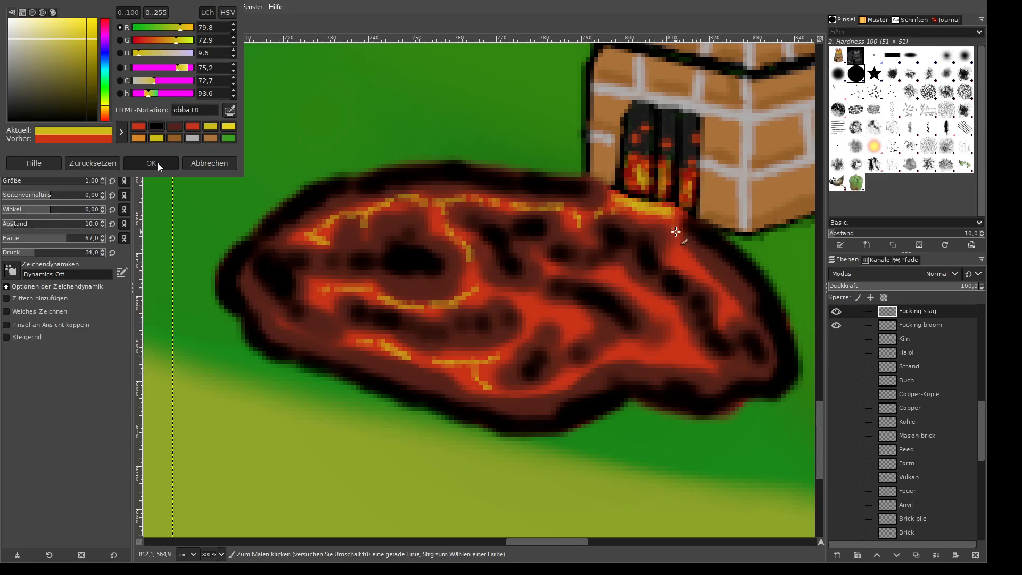
# - Paint thin yellow veins in the red cracks of the puddle's middle, lower edge and right half
pyautogui.moveTo(675, 232)
pyautogui.mouseDown()
pyautogui.moveTo(692, 263)
pyautogui.moveTo(684, 258)
pyautogui.moveTo(729, 320)
pyautogui.mouseUp()
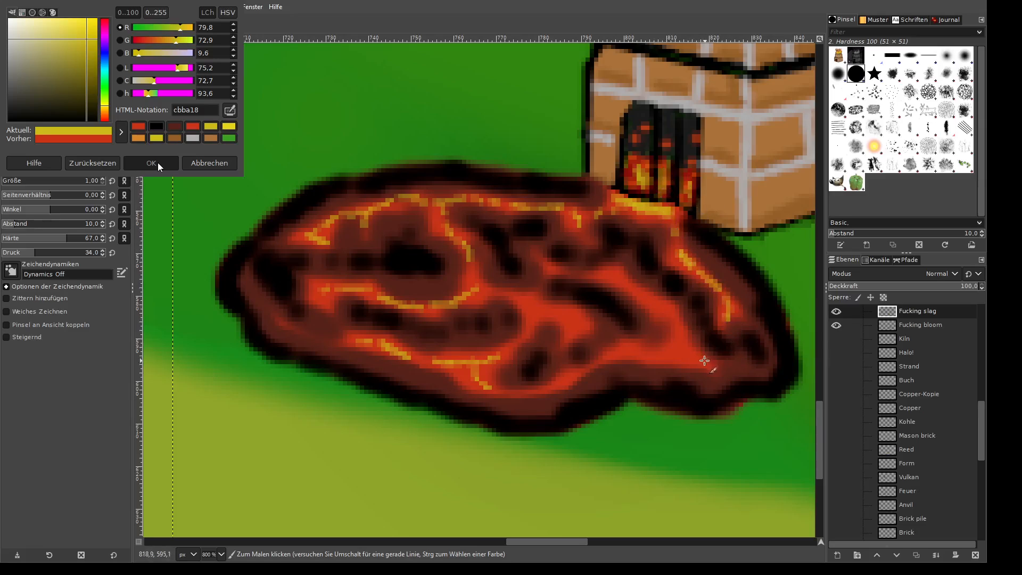
pyautogui.moveTo(560, 310)
pyautogui.mouseDown()
pyautogui.moveTo(531, 305)
pyautogui.moveTo(533, 321)
pyautogui.moveTo(525, 302)
pyautogui.mouseUp()
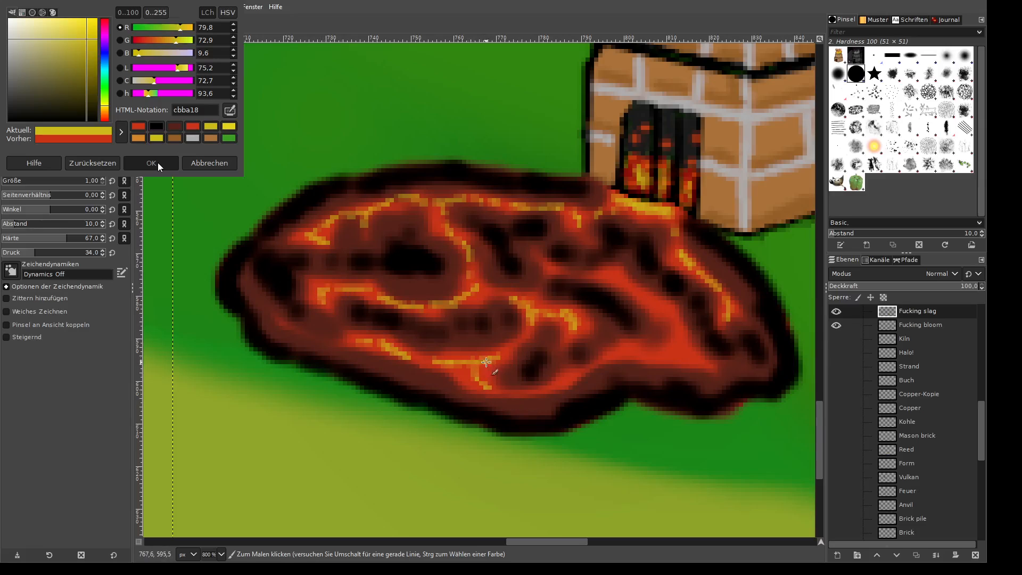
pyautogui.moveTo(486, 362)
pyautogui.mouseDown()
pyautogui.moveTo(521, 393)
pyautogui.moveTo(630, 346)
pyautogui.moveTo(628, 354)
pyautogui.moveTo(716, 367)
pyautogui.mouseUp()
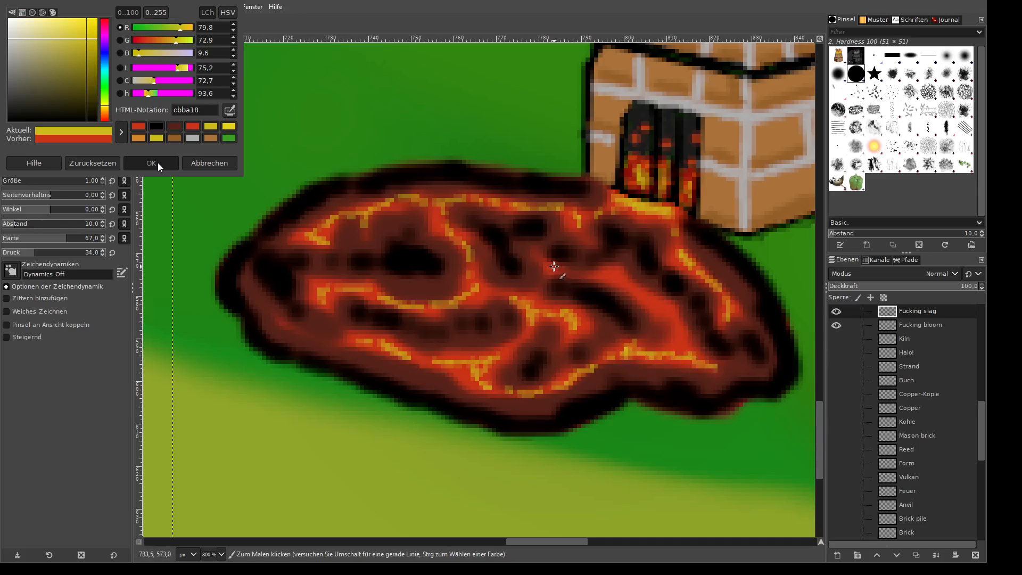
pyautogui.moveTo(552, 269)
pyautogui.mouseDown()
pyautogui.moveTo(607, 273)
pyautogui.moveTo(644, 292)
pyautogui.moveTo(689, 359)
pyautogui.mouseUp()
# - Examine how the glowing slag puddle looks beside the furnace in the whole scene
pyautogui.scroll(-7, 632, 334)
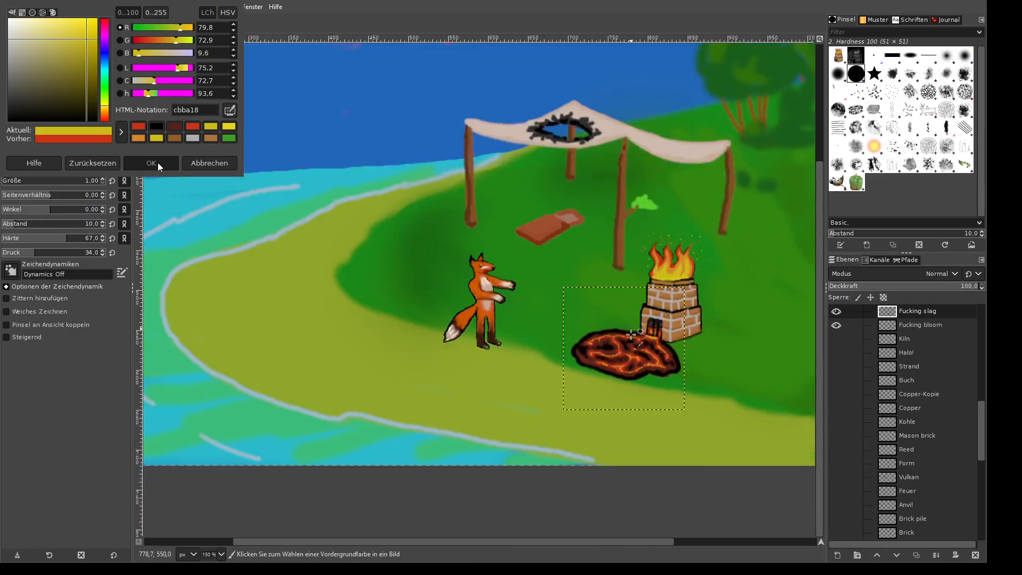
pyautogui.scroll(-3, 632, 334)
pyautogui.scroll(4, 666, 373)
pyautogui.scroll(-2, 644, 357)
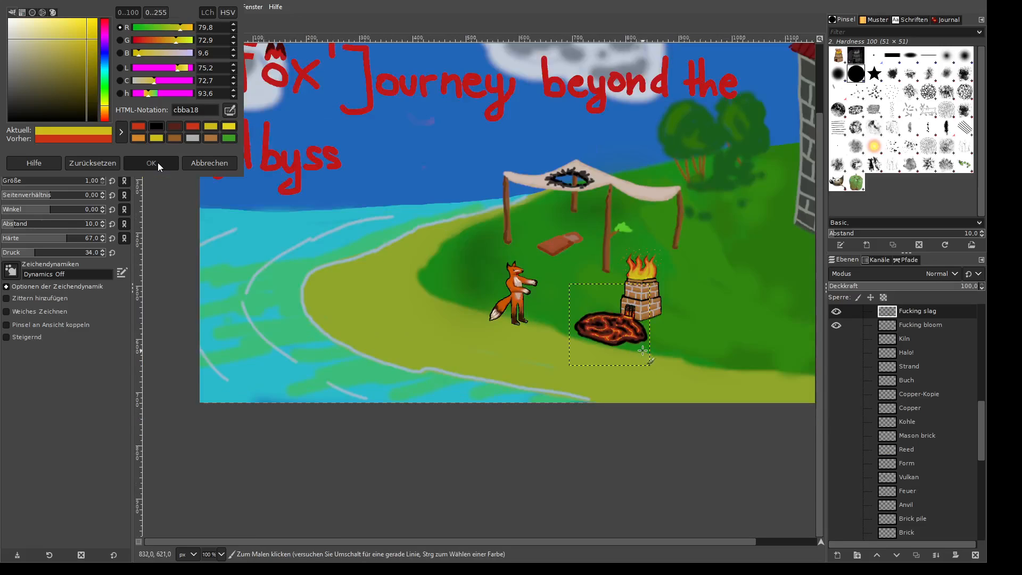
pyautogui.scroll(-1, 643, 350)
pyautogui.scroll(2, 634, 373)
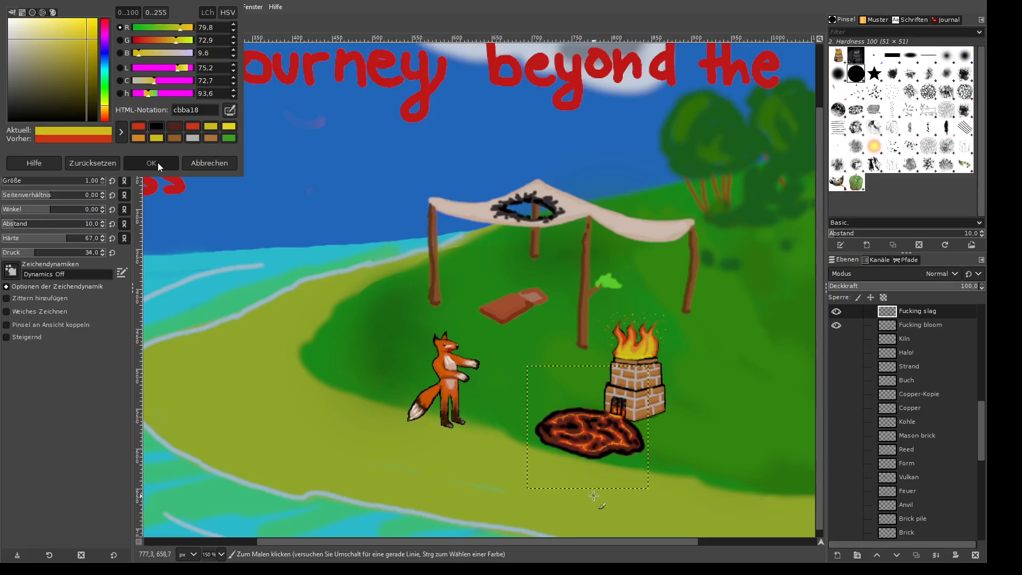
pyautogui.scroll(1, 596, 497)
pyautogui.scroll(-1, 642, 482)
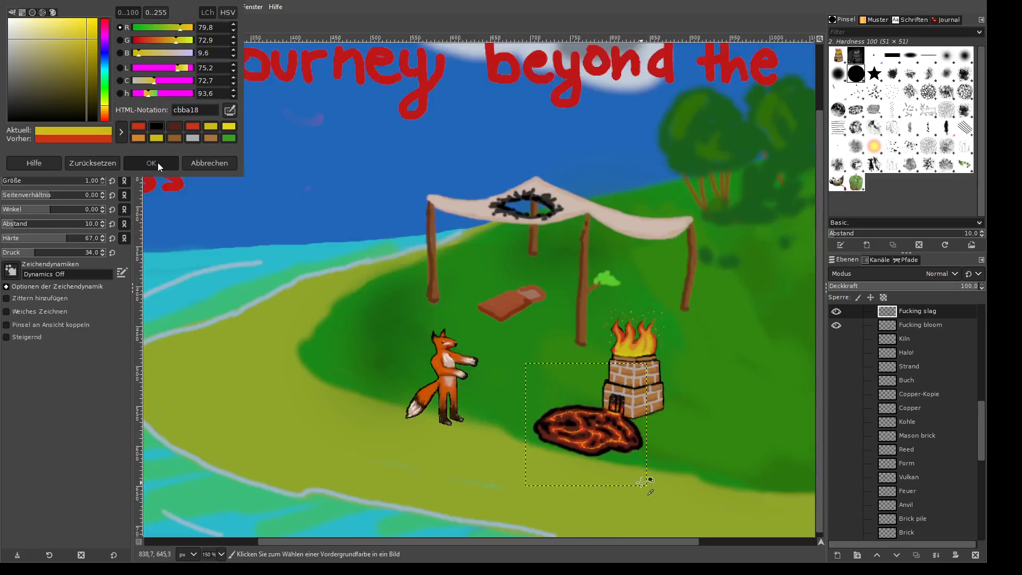
# - Add a small yellow glow mark on the brown crust at the puddle's left end and check it in the scene
pyautogui.scroll(5, 634, 495)
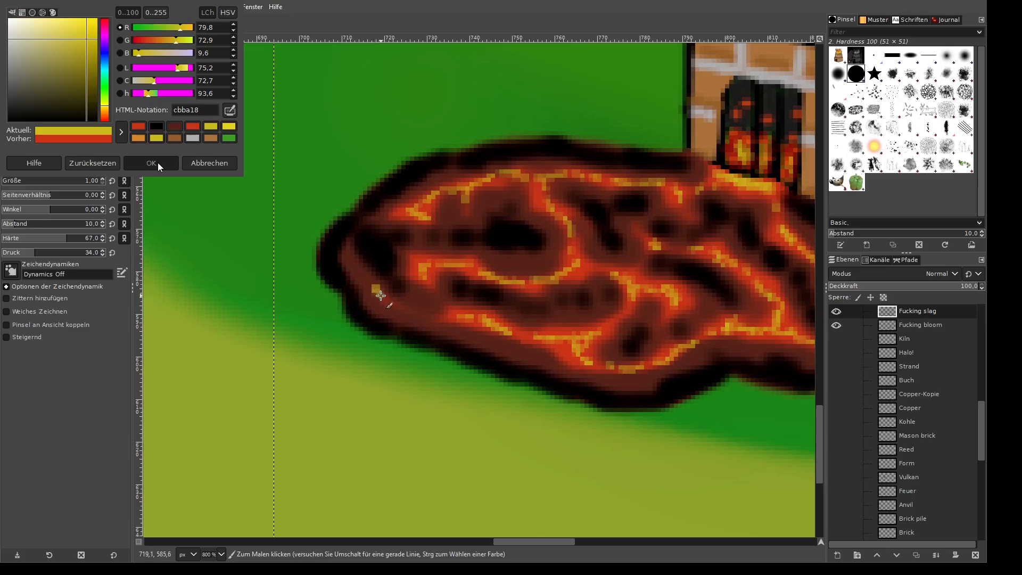
pyautogui.scroll(-5, 469, 355)
pyautogui.scroll(-1, 477, 360)
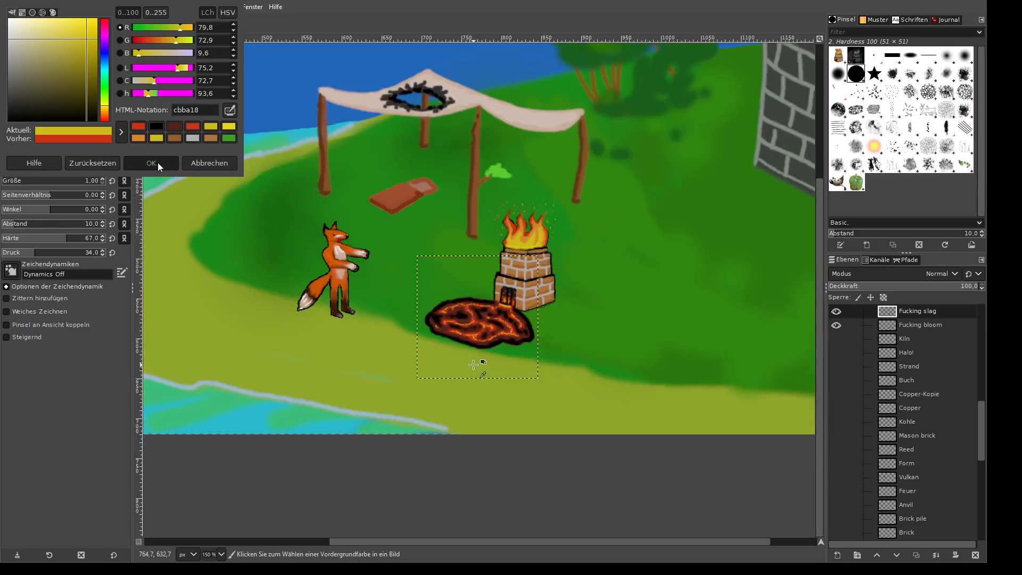
# - Examine the painted slag puddle up close and in the scene between the fox and the furnace
pyautogui.scroll(5, 436, 346)
pyautogui.scroll(1, 527, 297)
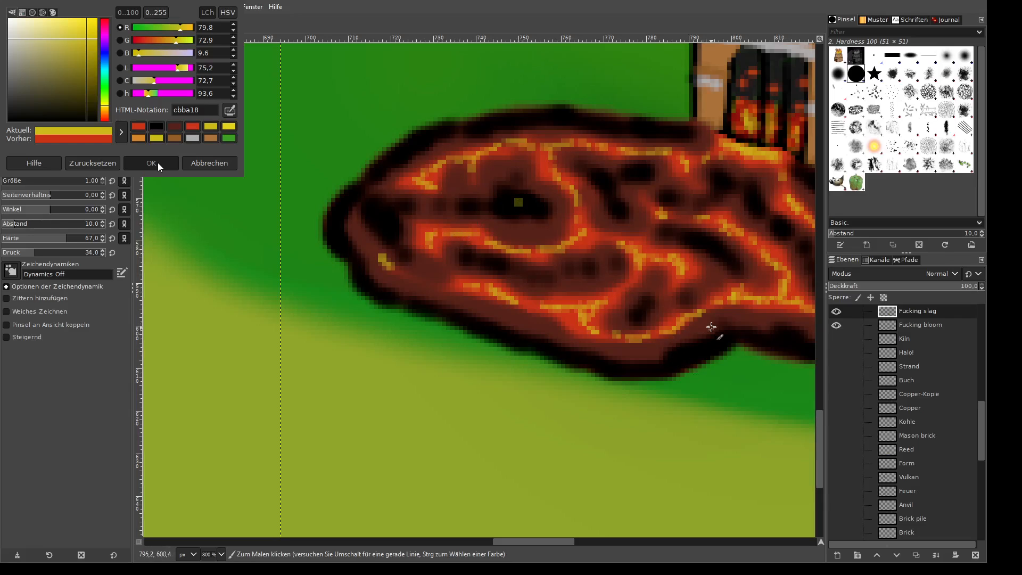
pyautogui.moveTo(535, 542); pyautogui.dragTo(561, 530)
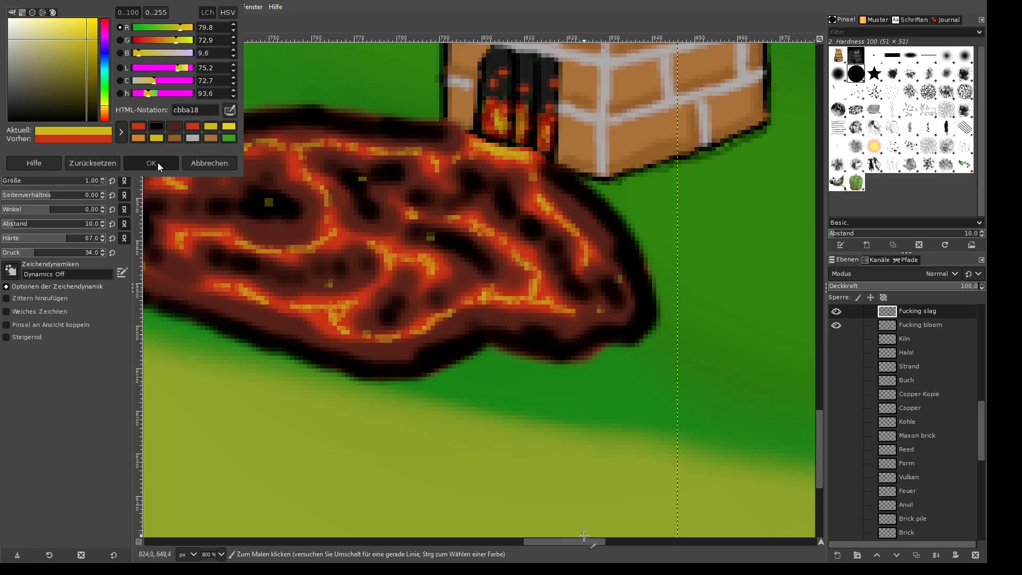
pyautogui.scroll(-6, 437, 410)
pyautogui.scroll(7, 442, 303)
pyautogui.scroll(-3, 435, 303)
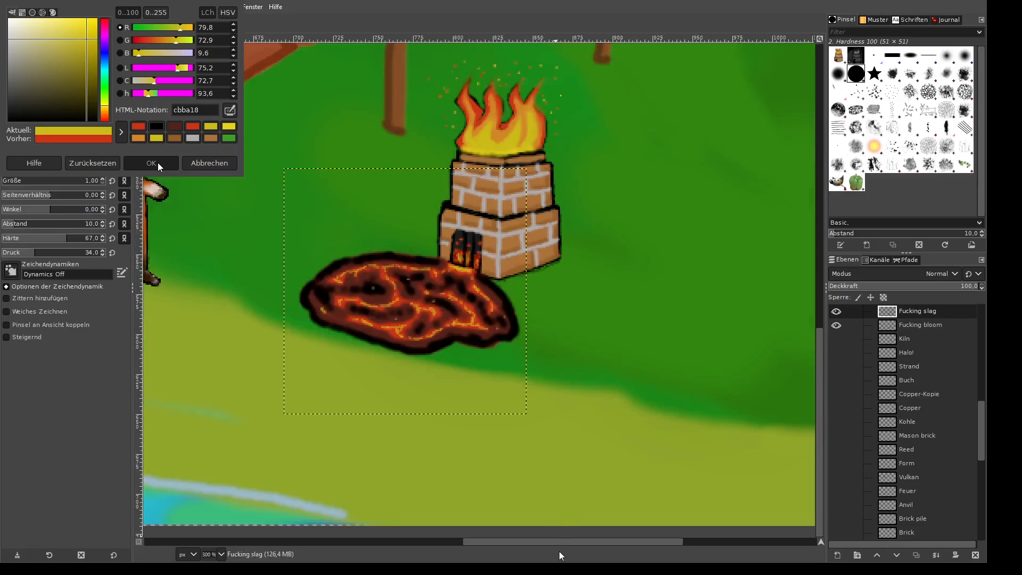
pyautogui.moveTo(560, 543); pyautogui.dragTo(501, 527)
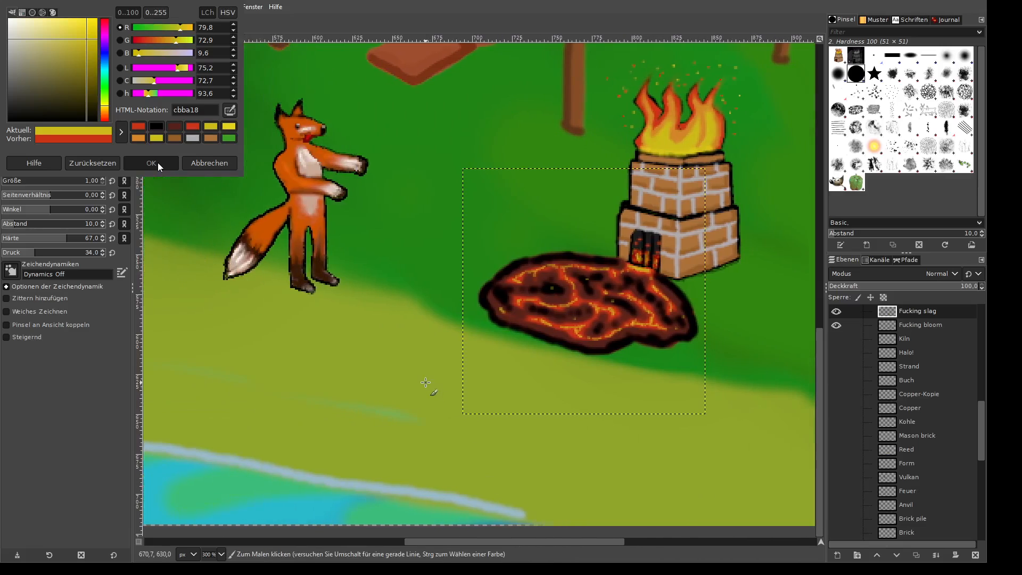
# - Hide the Basis fuchs layer and briefly preview the Kochfuchs layer in the scene
pyautogui.scroll(10, 884, 459)
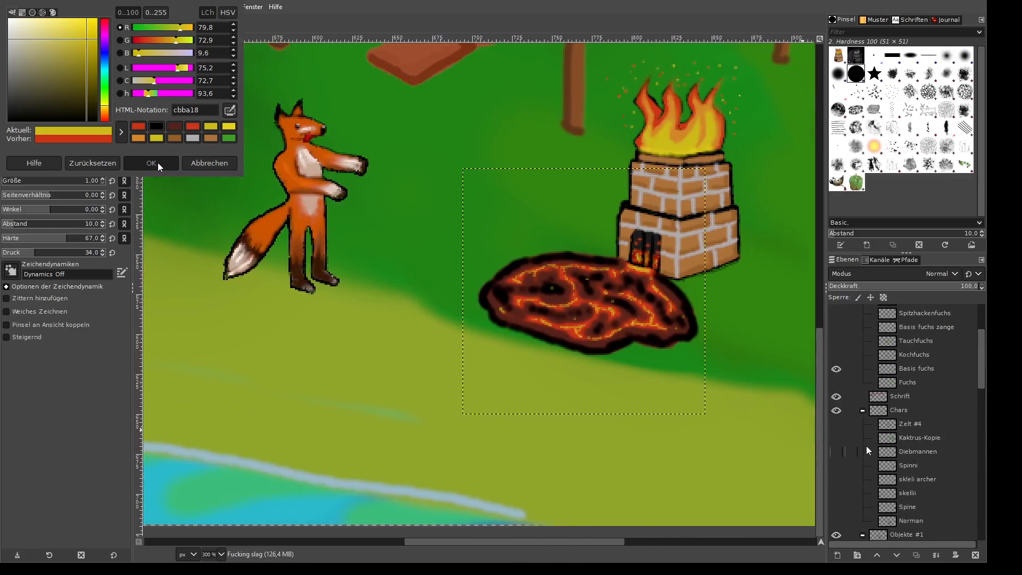
pyautogui.scroll(4, 910, 410)
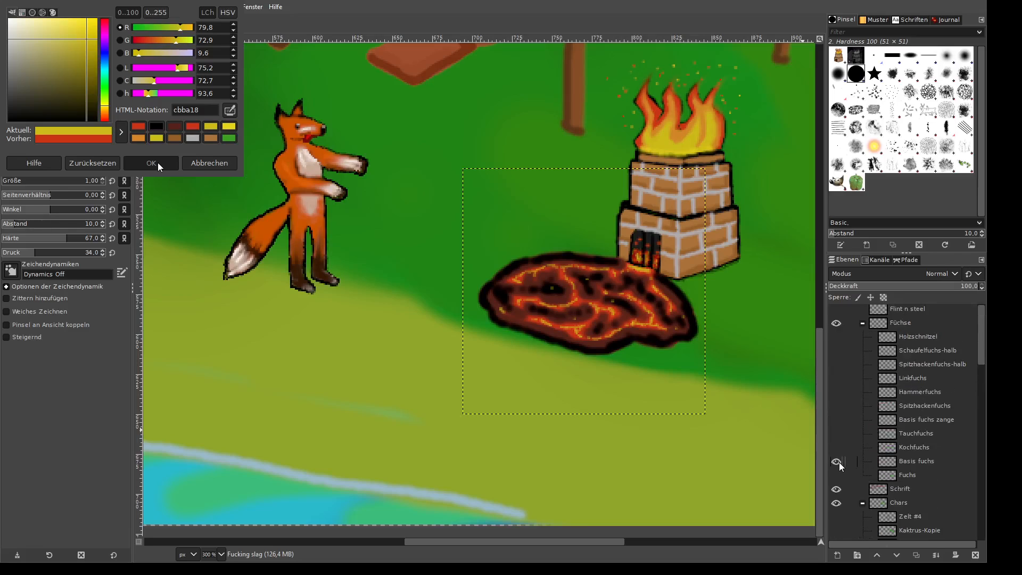
pyautogui.click(837, 461)
pyautogui.click(836, 449)
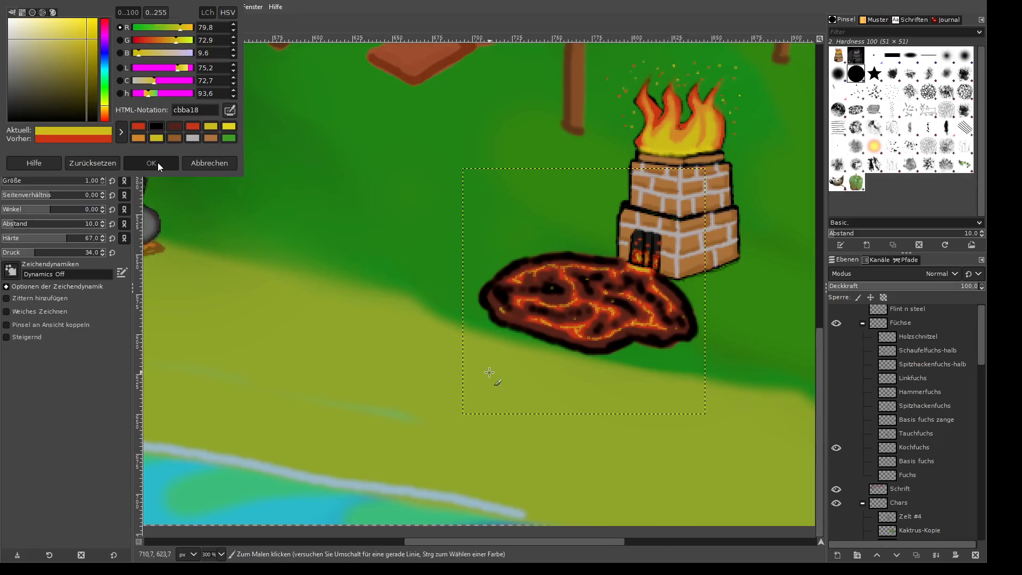
pyautogui.scroll(-1, 489, 372)
pyautogui.click(837, 448)
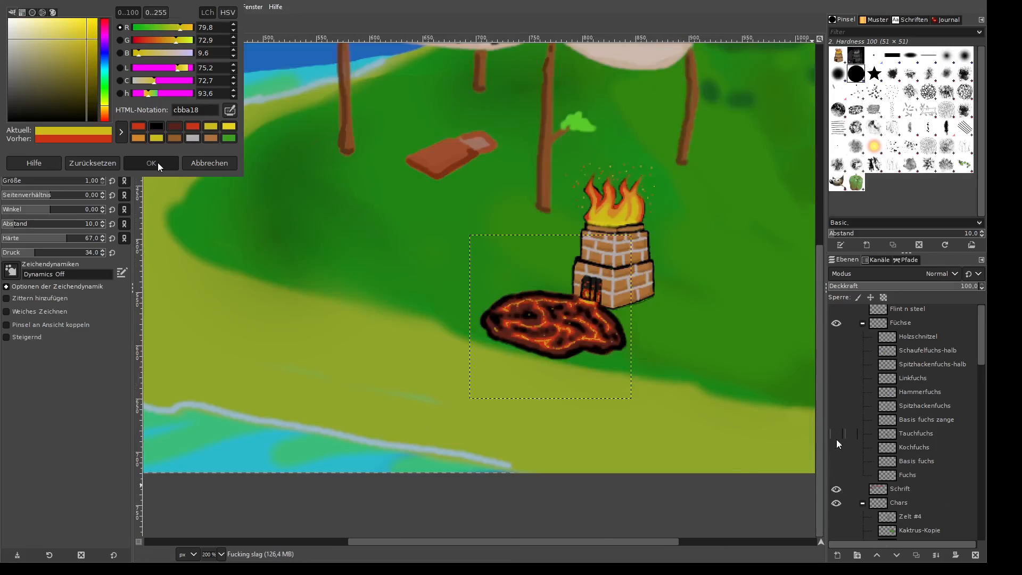
# - Preview the Tauchfuchs, Basis fuchs zange, Spitzhackenfuchs and Hammerfuchs layers one at a time, hiding each again
pyautogui.click(837, 433)
pyautogui.click(836, 433)
pyautogui.click(837, 419)
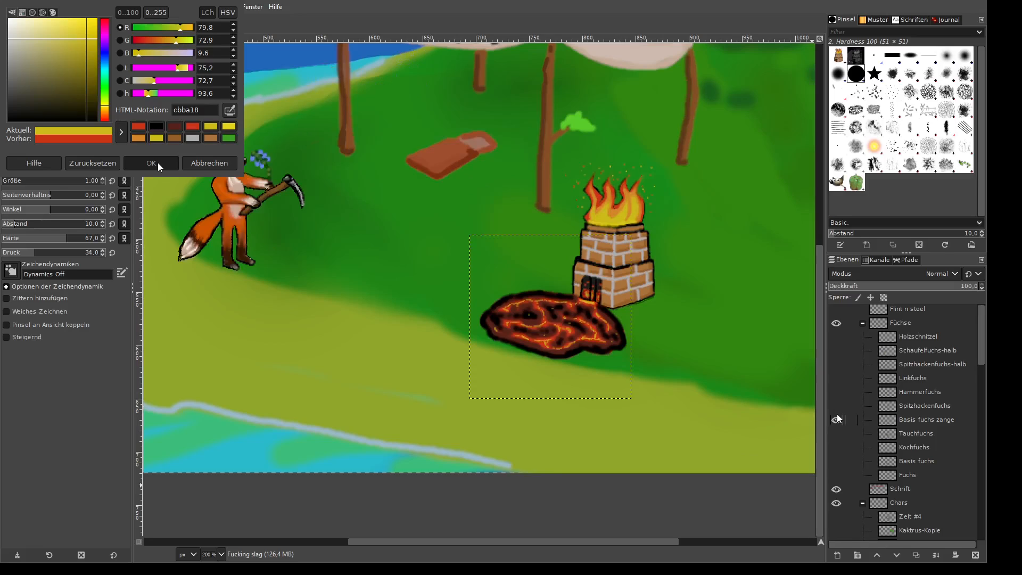
pyautogui.click(838, 417)
pyautogui.click(836, 405)
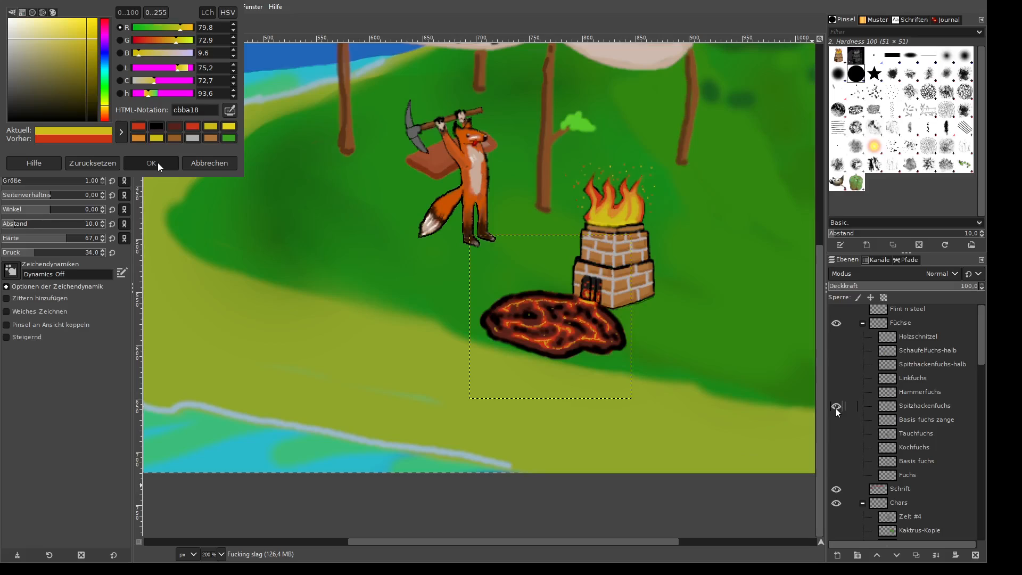
pyautogui.click(836, 408)
pyautogui.click(835, 396)
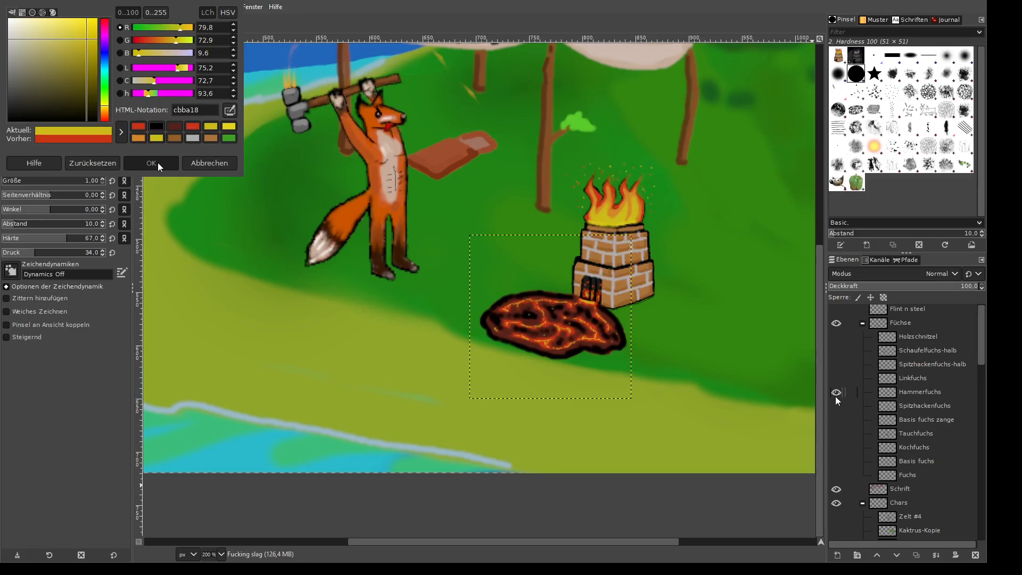
pyautogui.click(835, 396)
# - Preview the Linkfuchs, Spitzhackenfuchs-halb, Schaufelfuchs-halb and Holzschnitzel layers one at a time, hiding each again
pyautogui.click(839, 381)
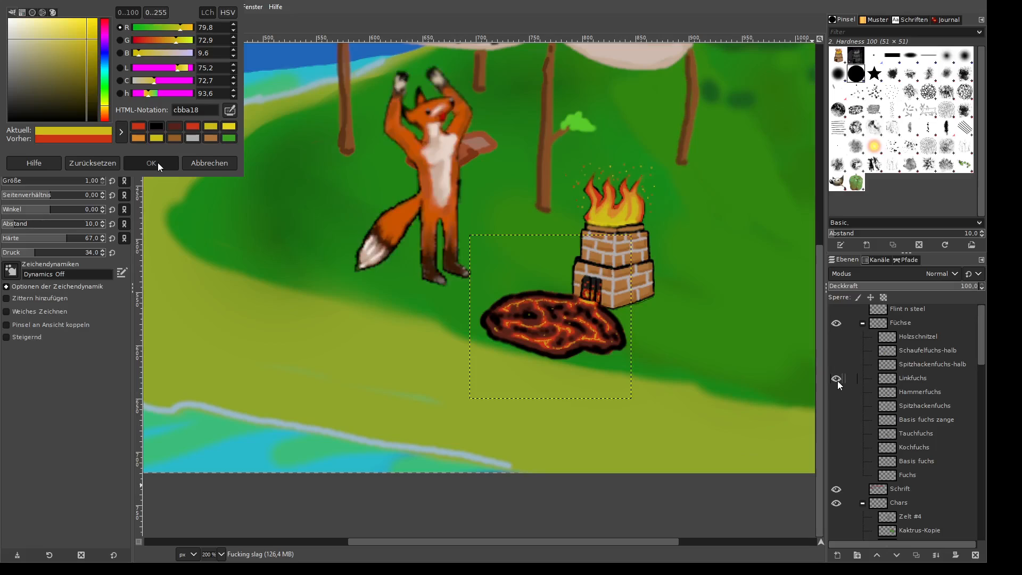
pyautogui.click(838, 382)
pyautogui.click(836, 366)
pyautogui.click(836, 368)
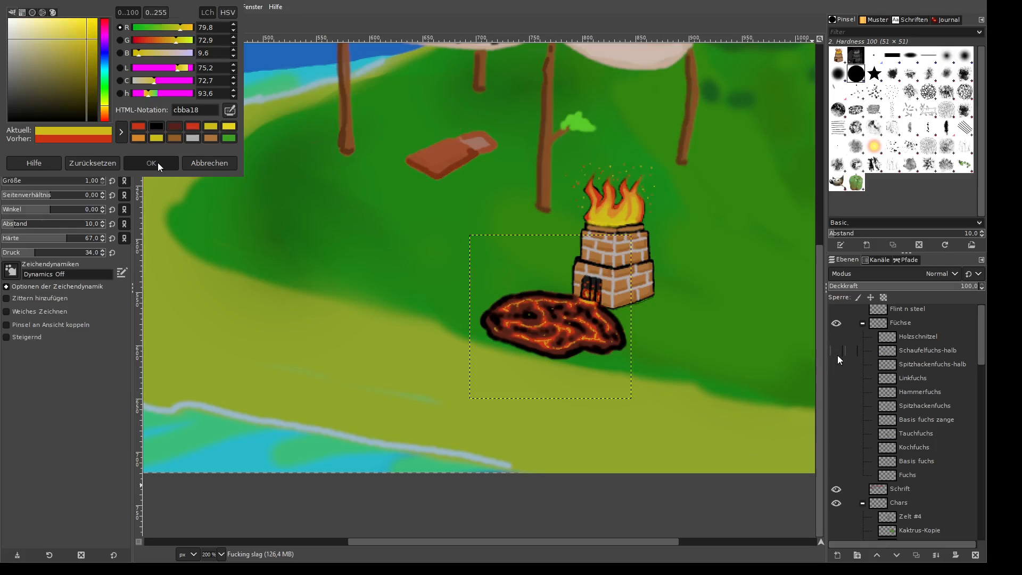
pyautogui.click(838, 354)
pyautogui.click(838, 354)
pyautogui.click(841, 336)
pyautogui.click(842, 336)
# - Copy the Spitzhackenfuchs layer into a new visible layer named Firefox and leave the original hidden
pyautogui.click(929, 406)
pyautogui.click(838, 406)
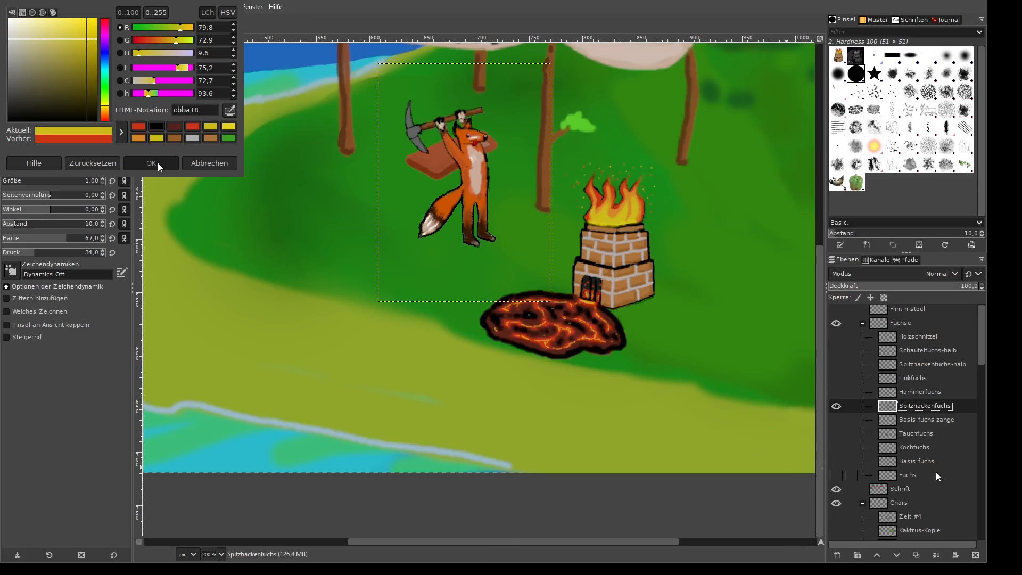
pyautogui.hotkey('ctrl', 'c')
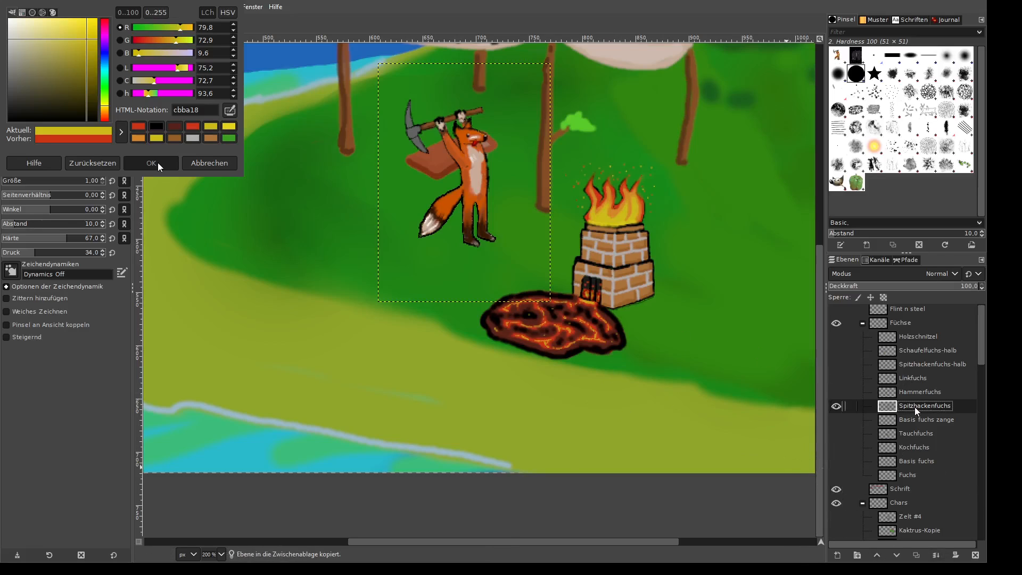
pyautogui.hotkey('ctrl', 'v')
pyautogui.click(918, 399)
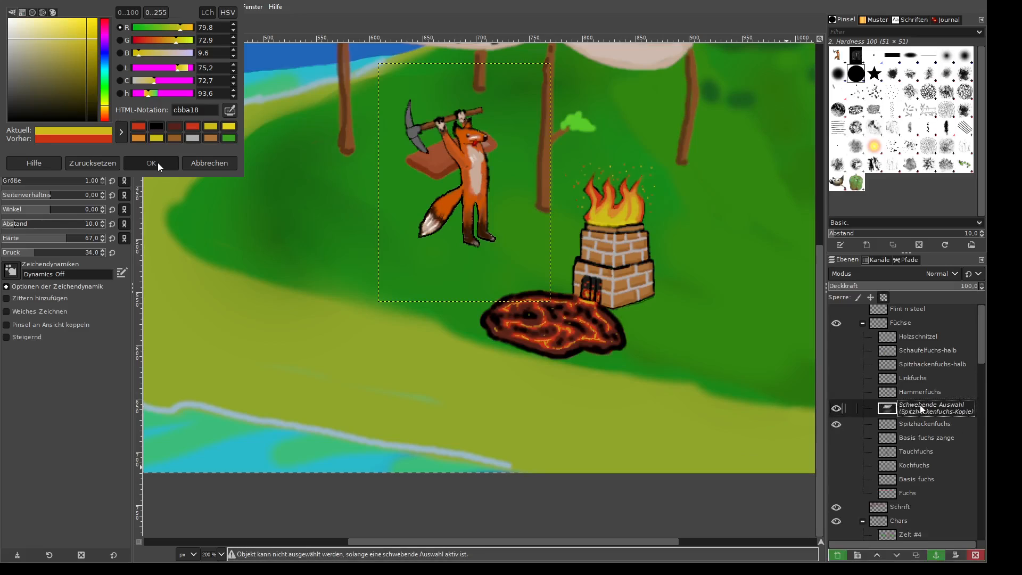
pyautogui.doubleClick(920, 405)
pyautogui.write('Firefox')
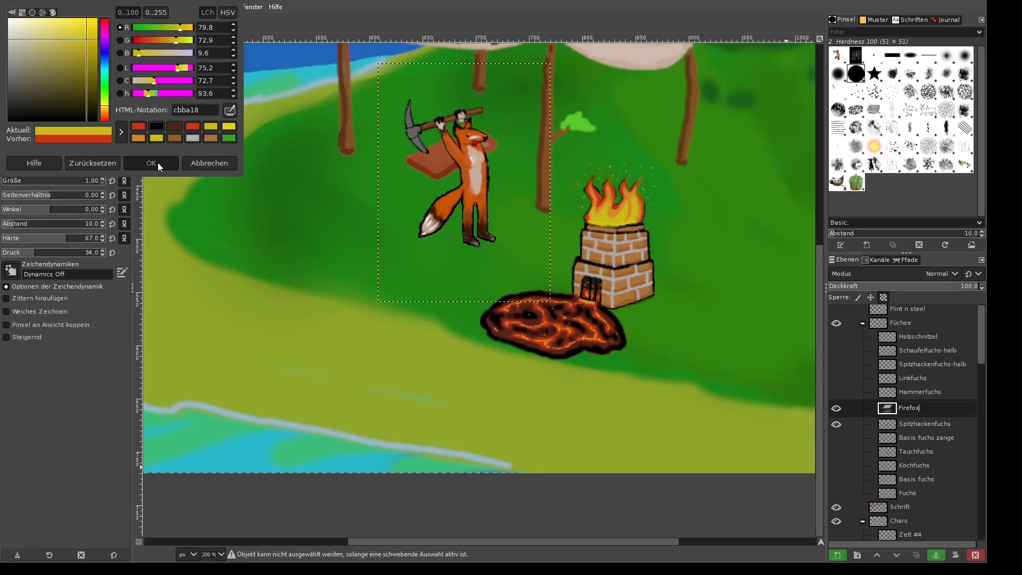
pyautogui.press('Return')
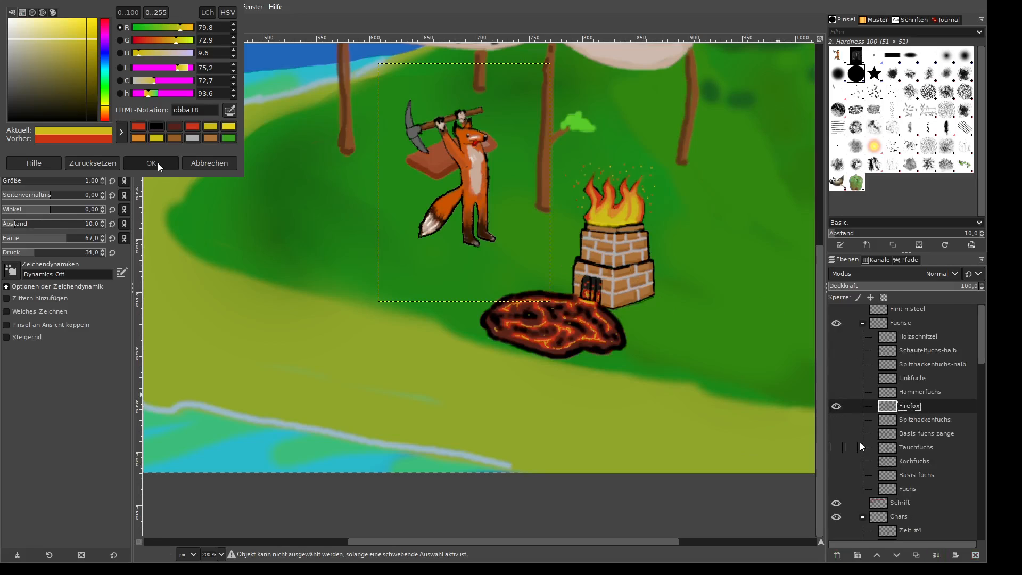
# - Move the Firefox layer's fox down to the edge of the grass, on the far side of the slag puddle from the furnace
pyautogui.scroll(1, 422, 243)
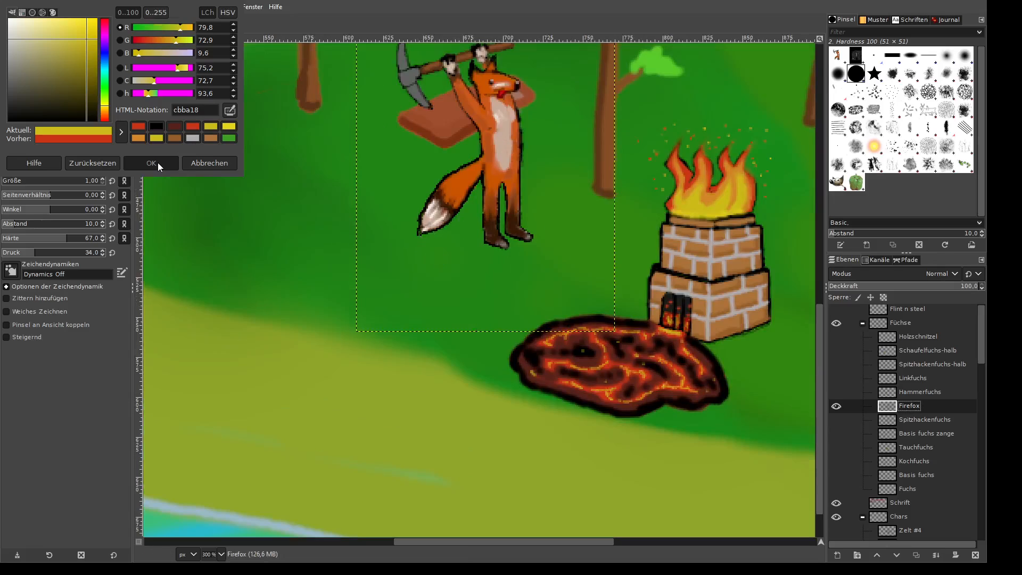
pyautogui.press('m')
pyautogui.moveTo(508, 148); pyautogui.dragTo(370, 243)
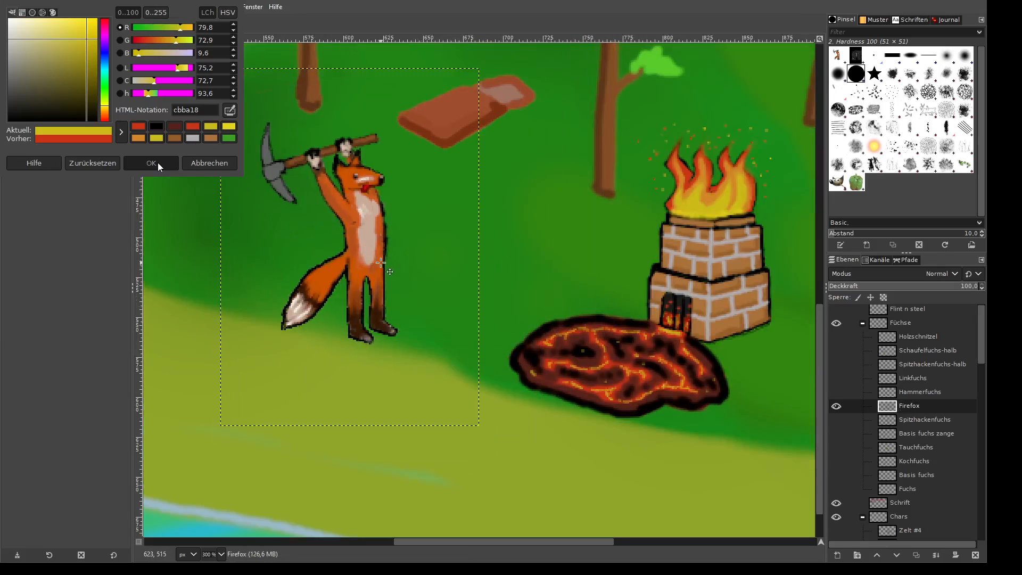
pyautogui.scroll(-3, 374, 259)
pyautogui.scroll(1, 372, 257)
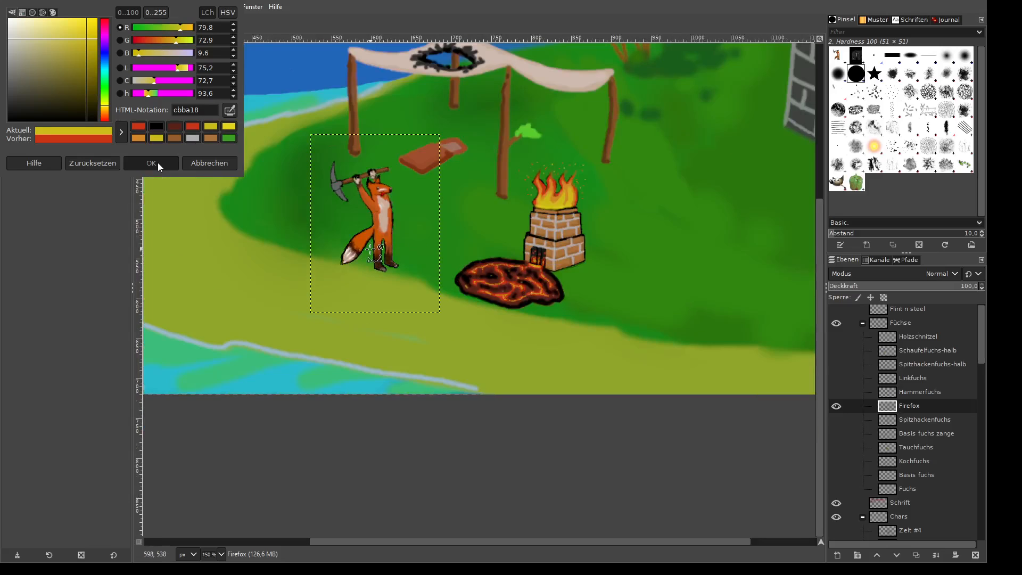
pyautogui.scroll(1, 370, 255)
pyautogui.scroll(1, 383, 265)
pyautogui.scroll(-1, 400, 275)
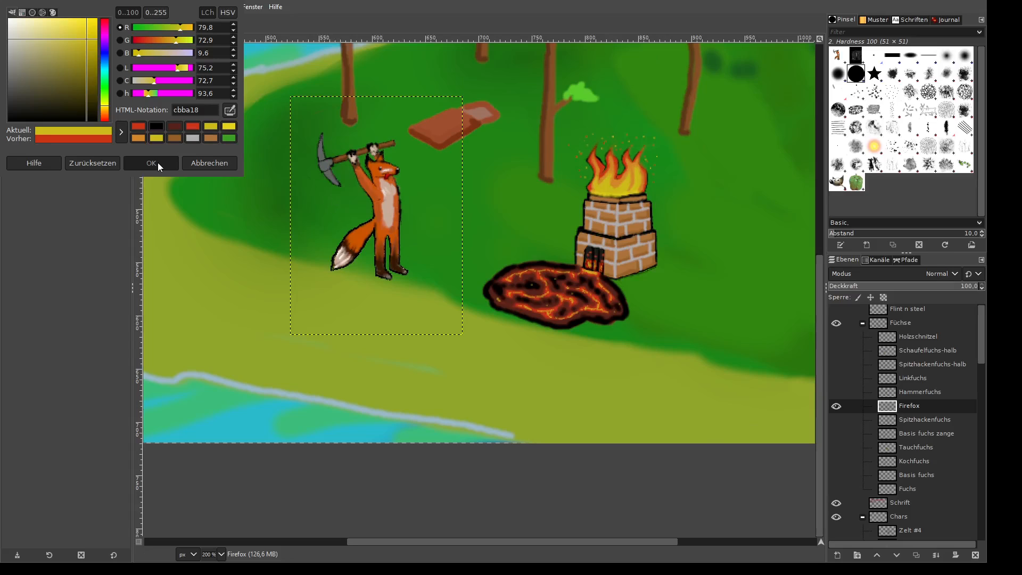
# - Flip the Firefox layer horizontally so the fox faces away from the furnace
pyautogui.hotkey('shift', 'f')
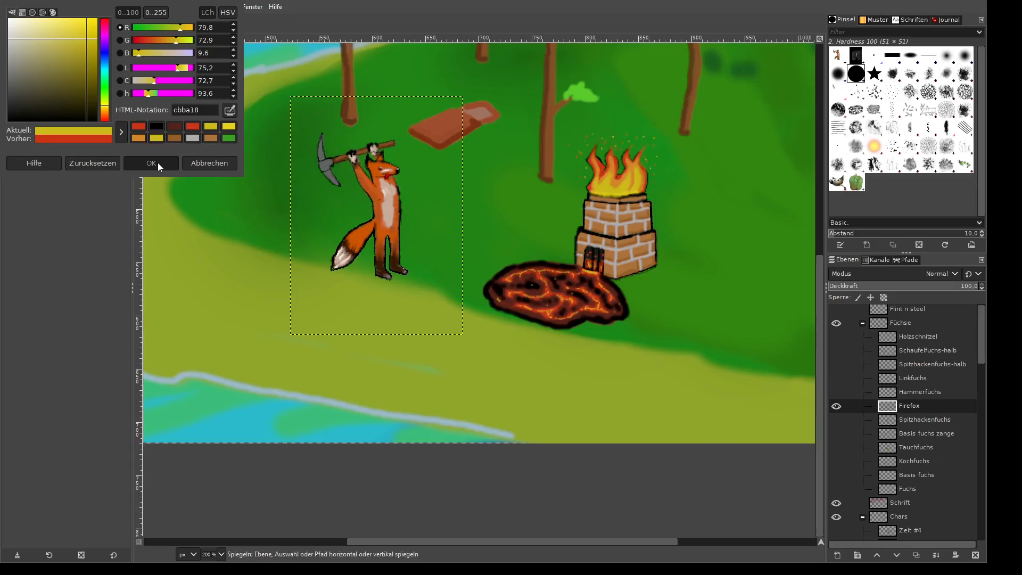
pyautogui.click(158, 167)
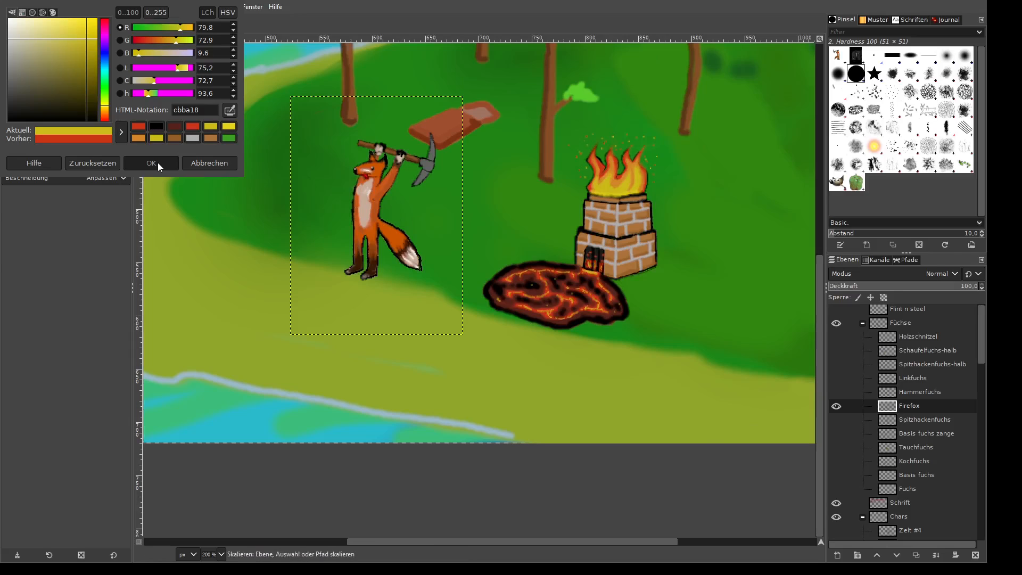
pyautogui.hotkey('shift', 's')
pyautogui.press('m')
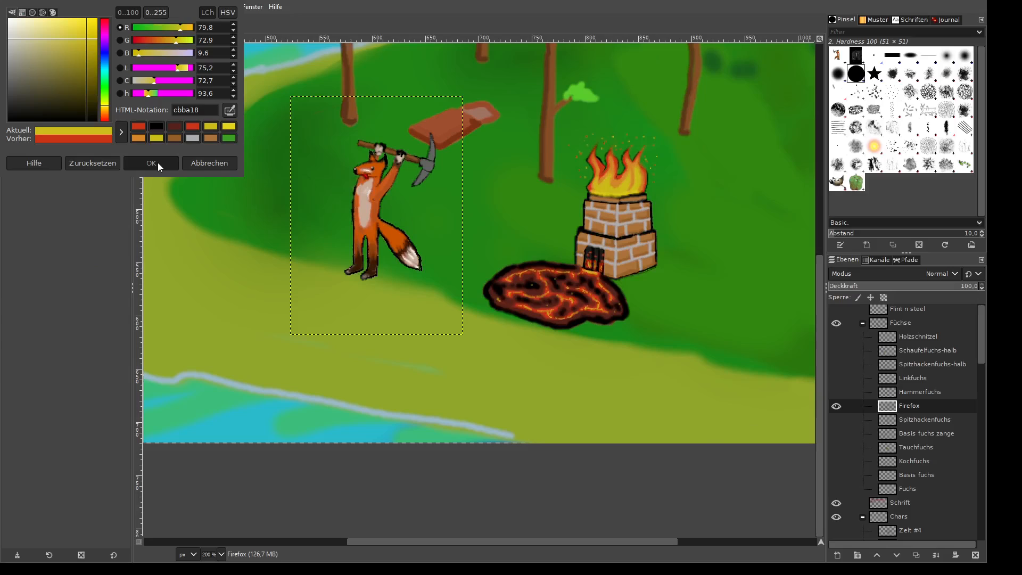
# - Erase the pickaxe head and the handle end beside it on the Firefox layer with a size 23 eraser
pyautogui.press('p')
pyautogui.scroll(2, 308, 193)
pyautogui.scroll(1, 548, 212)
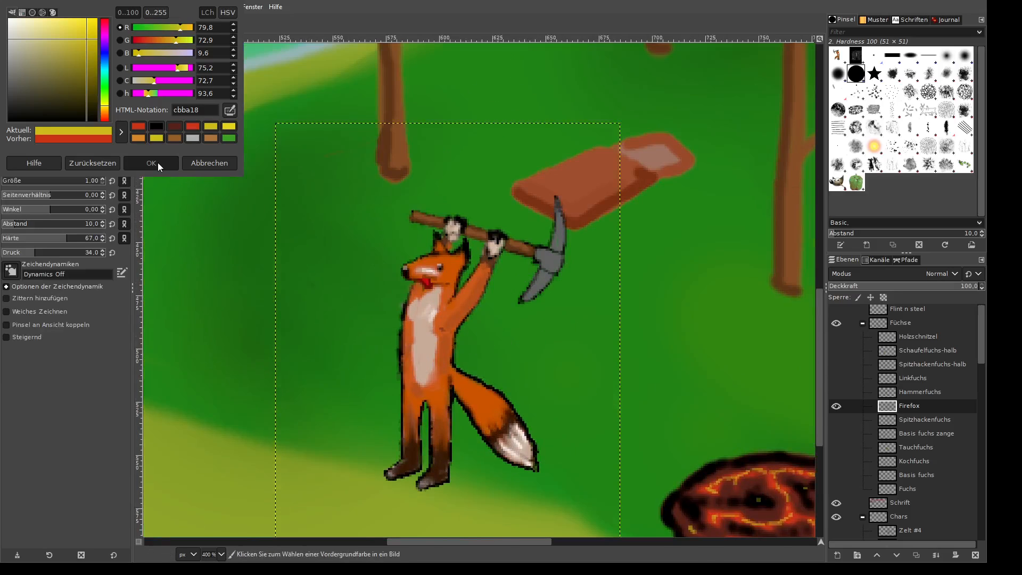
pyautogui.scroll(1, 415, 272)
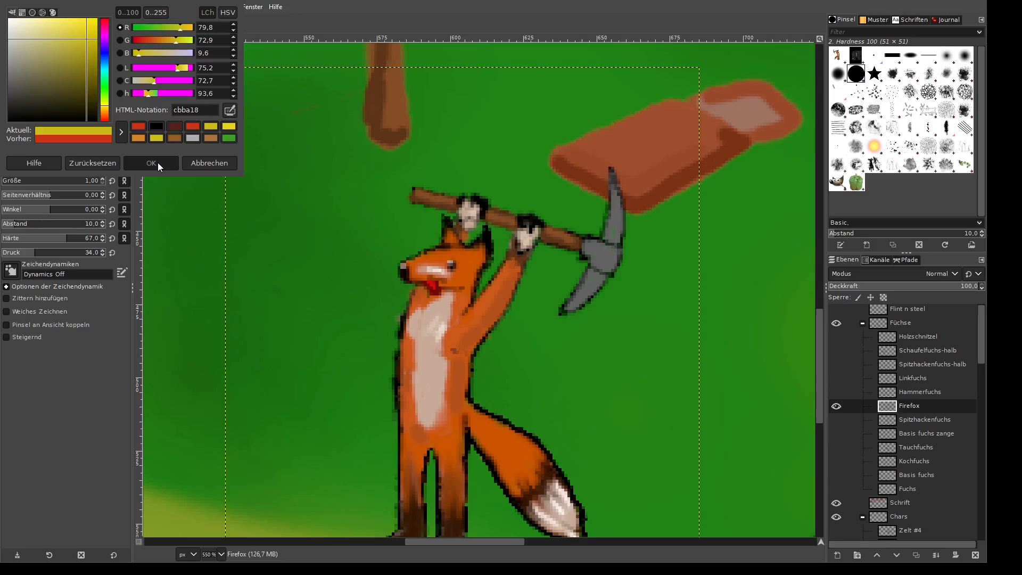
pyautogui.hotkey('shift', 'e')
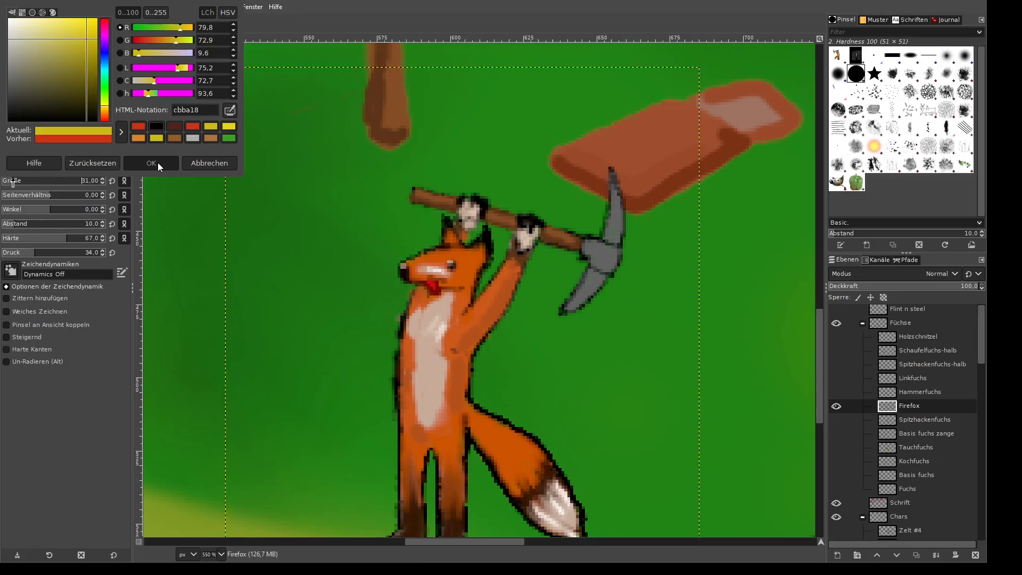
pyautogui.click(13, 181)
pyautogui.moveTo(634, 291)
pyautogui.mouseDown()
pyautogui.moveTo(581, 292)
pyautogui.moveTo(561, 311)
pyautogui.moveTo(594, 232)
pyautogui.moveTo(567, 255)
pyautogui.moveTo(570, 236)
pyautogui.moveTo(592, 229)
pyautogui.moveTo(599, 261)
pyautogui.moveTo(621, 167)
pyautogui.mouseUp()
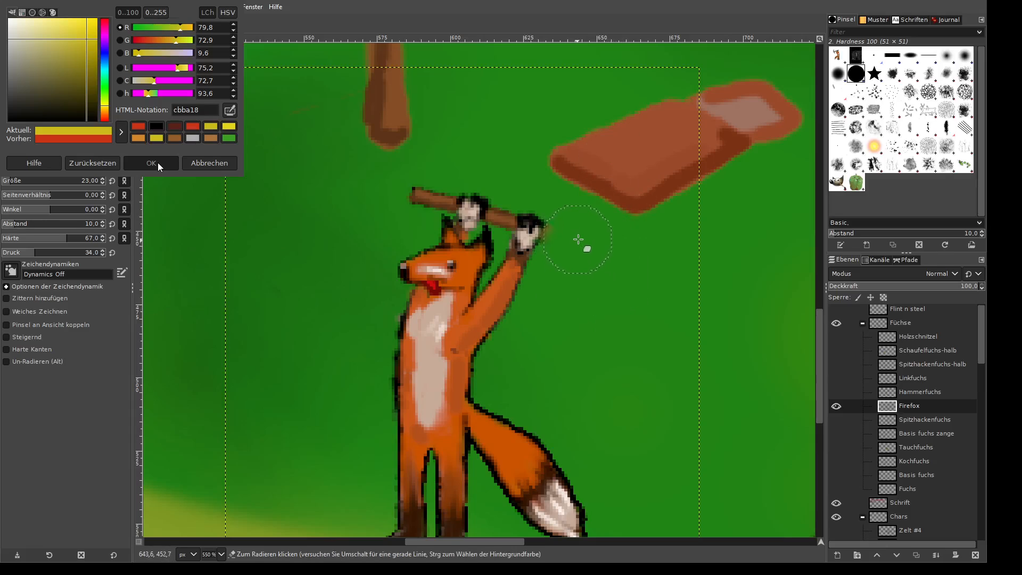
# - Set the eraser's hardness to 100 and force to 83, and erase the handle end sticking out in front of the fox's front paw
pyautogui.click(82, 239)
pyautogui.moveTo(35, 253); pyautogui.dragTo(83, 252)
pyautogui.moveTo(409, 179); pyautogui.dragTo(448, 206)
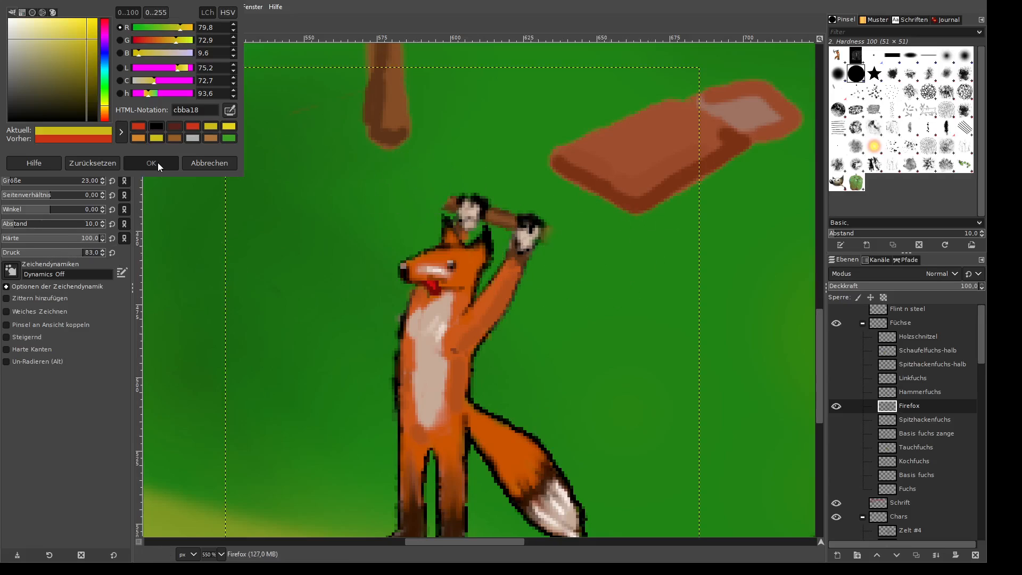
# - Erase the handle between the fox's raised paws and the brown remnants beside the front paw with a smaller eraser
pyautogui.click(12, 181)
pyautogui.scroll(3, 430, 169)
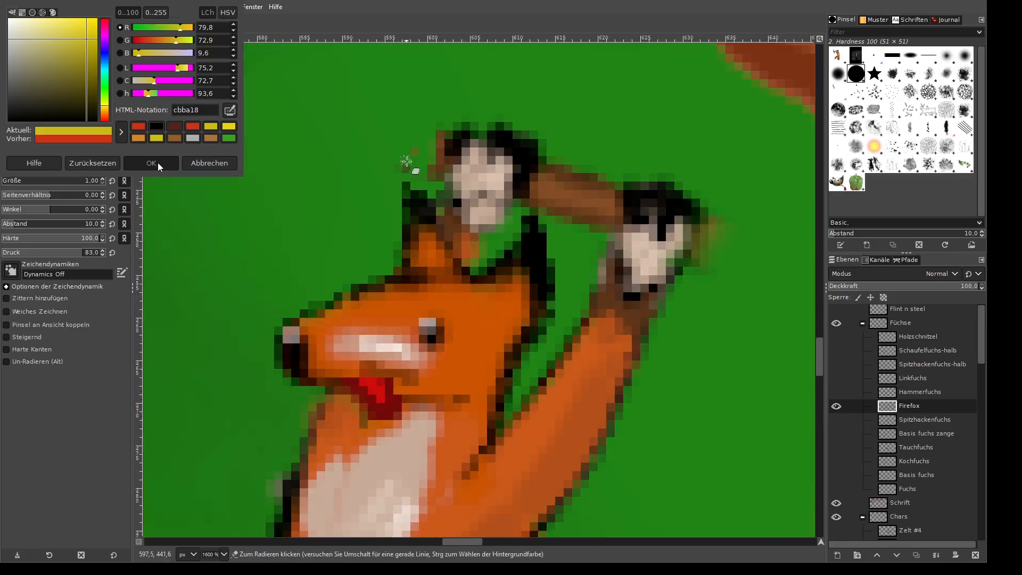
pyautogui.moveTo(433, 176)
pyautogui.mouseDown()
pyautogui.moveTo(438, 147)
pyautogui.moveTo(417, 159)
pyautogui.mouseUp()
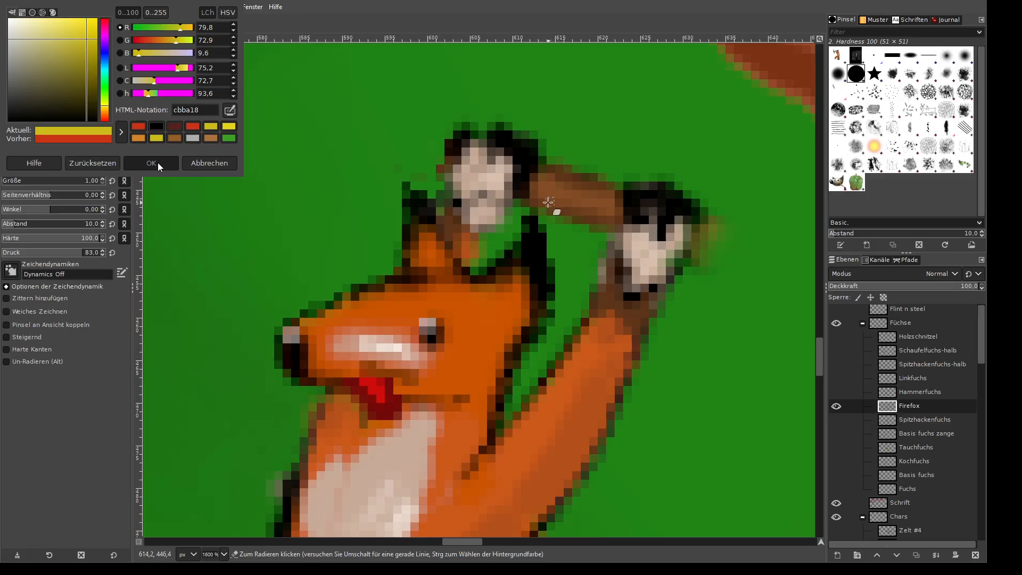
pyautogui.moveTo(548, 202)
pyautogui.mouseDown()
pyautogui.moveTo(526, 193)
pyautogui.moveTo(524, 203)
pyautogui.moveTo(566, 189)
pyautogui.moveTo(557, 206)
pyautogui.moveTo(549, 184)
pyautogui.moveTo(586, 154)
pyautogui.moveTo(590, 177)
pyautogui.moveTo(605, 165)
pyautogui.moveTo(612, 188)
pyautogui.moveTo(607, 226)
pyautogui.mouseUp()
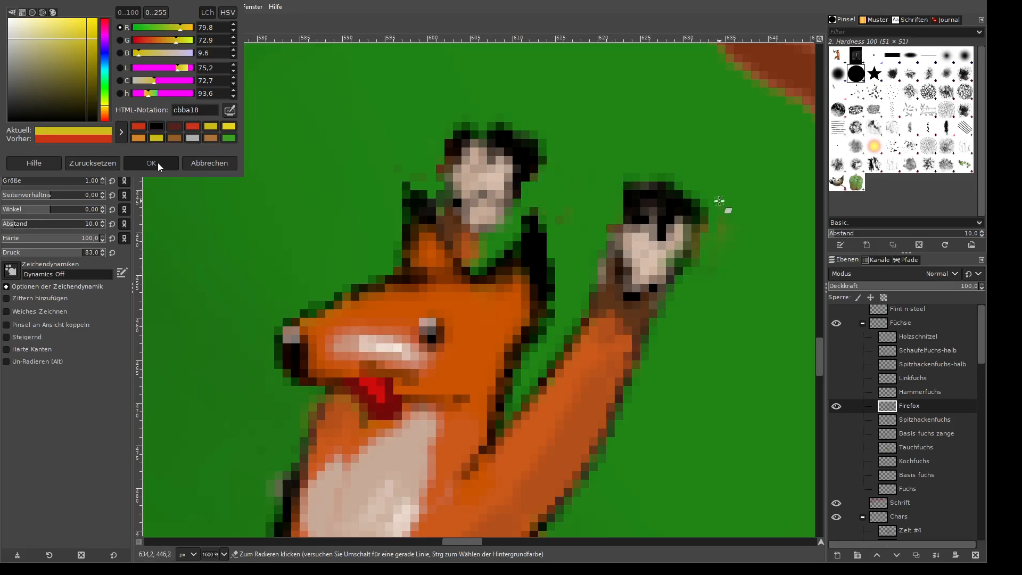
# - Erase the stray pixels beside the fox's outstretched raised paw on the Firefox layer
pyautogui.moveTo(695, 262); pyautogui.dragTo(704, 211)
pyautogui.scroll(-4, 608, 221)
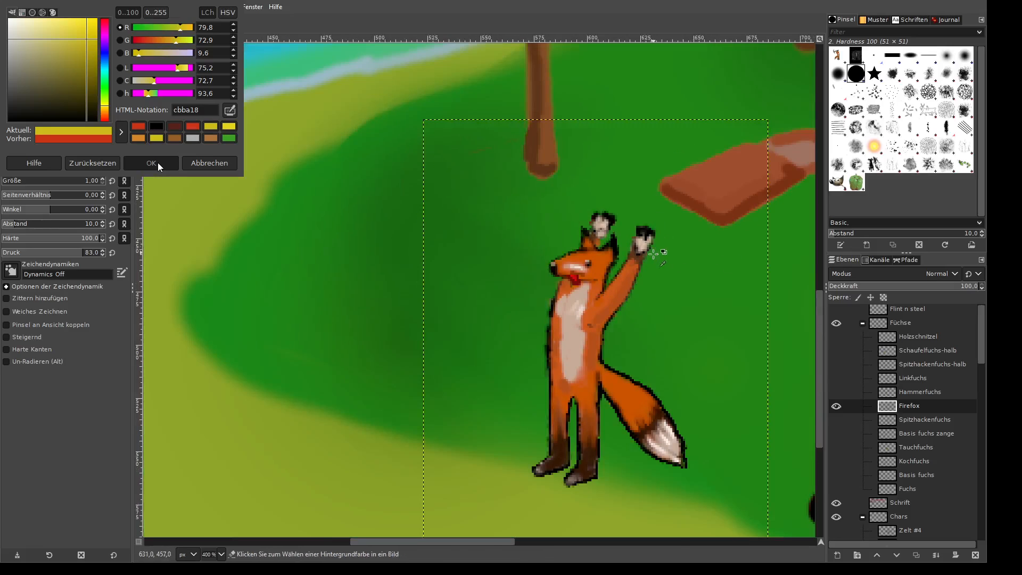
pyautogui.scroll(-1, 602, 376)
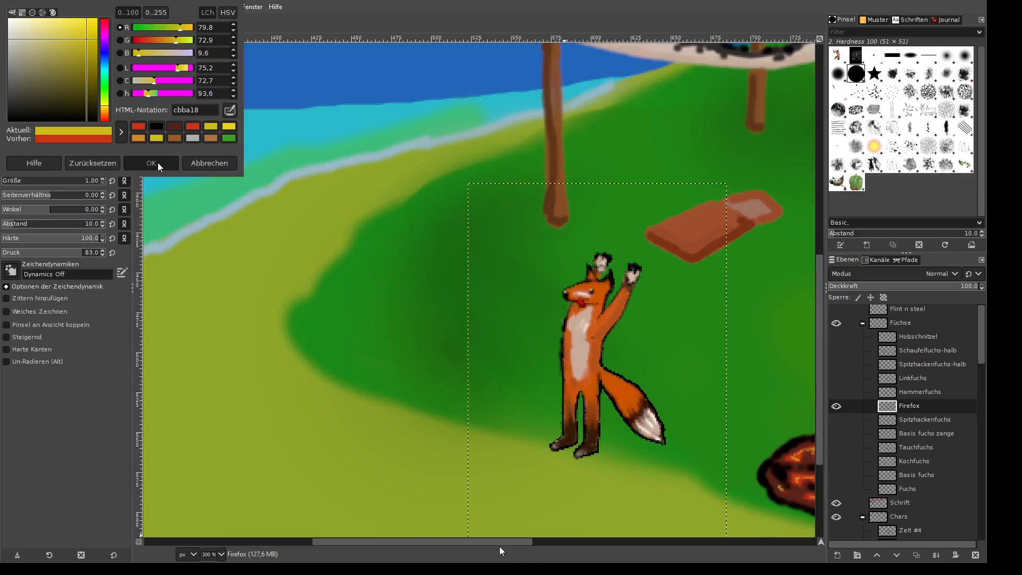
pyautogui.moveTo(499, 546); pyautogui.dragTo(525, 549)
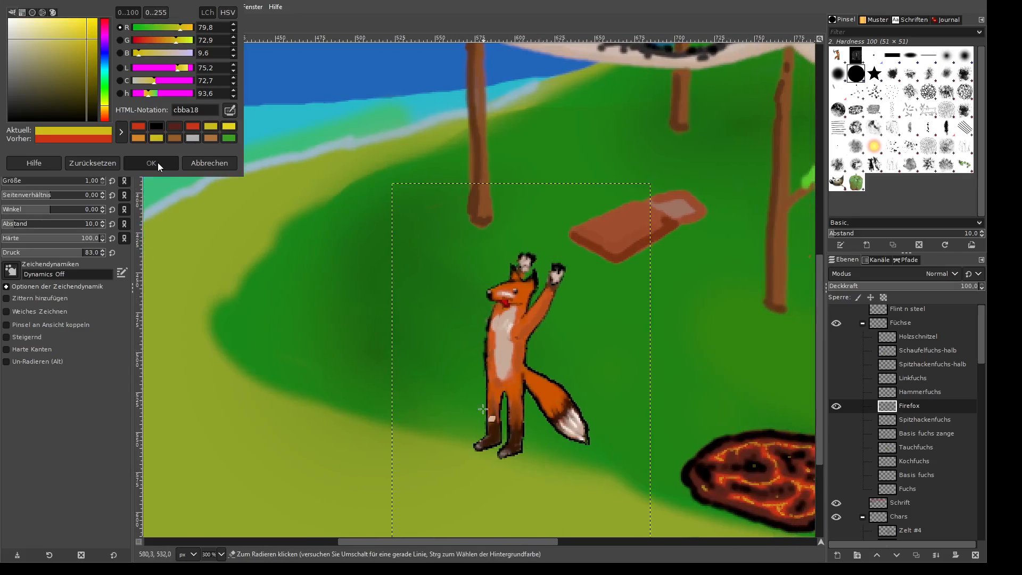
pyautogui.scroll(4, 556, 407)
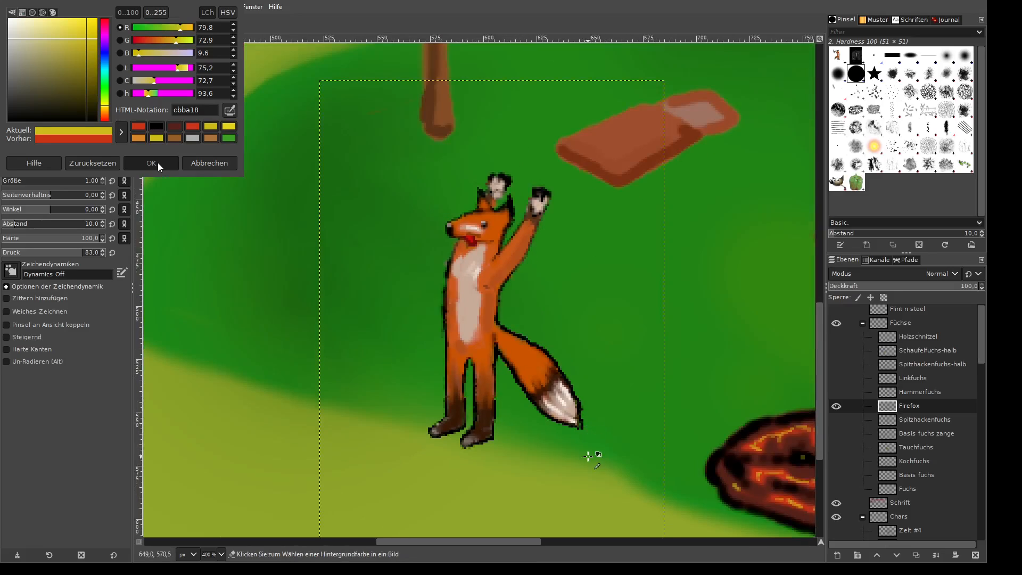
pyautogui.scroll(-1, 565, 397)
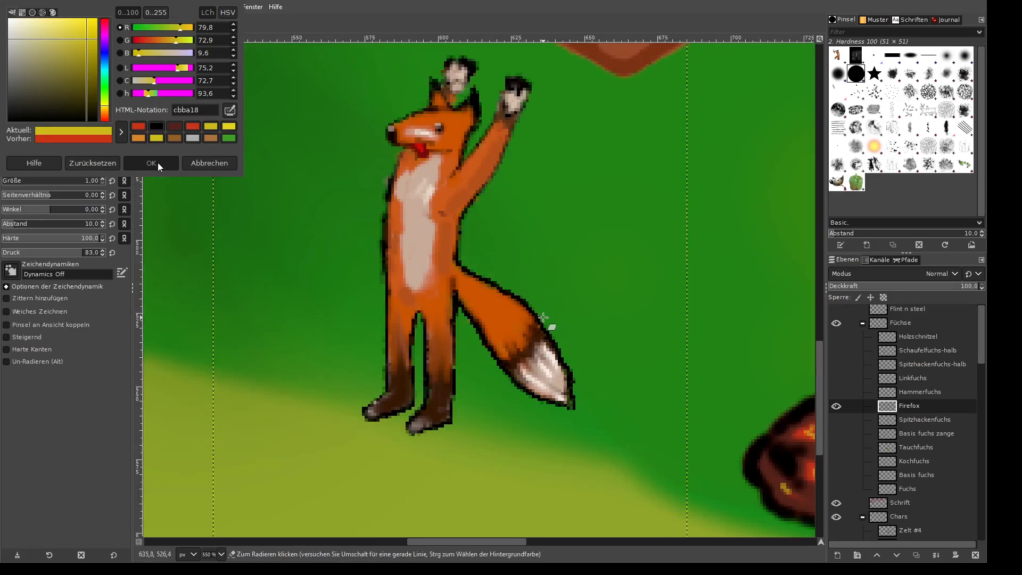
# - Draw the first black flame edge with a size 1 brush, curving up and away from the raised paw above the fox's head
pyautogui.scroll(2, 552, 314)
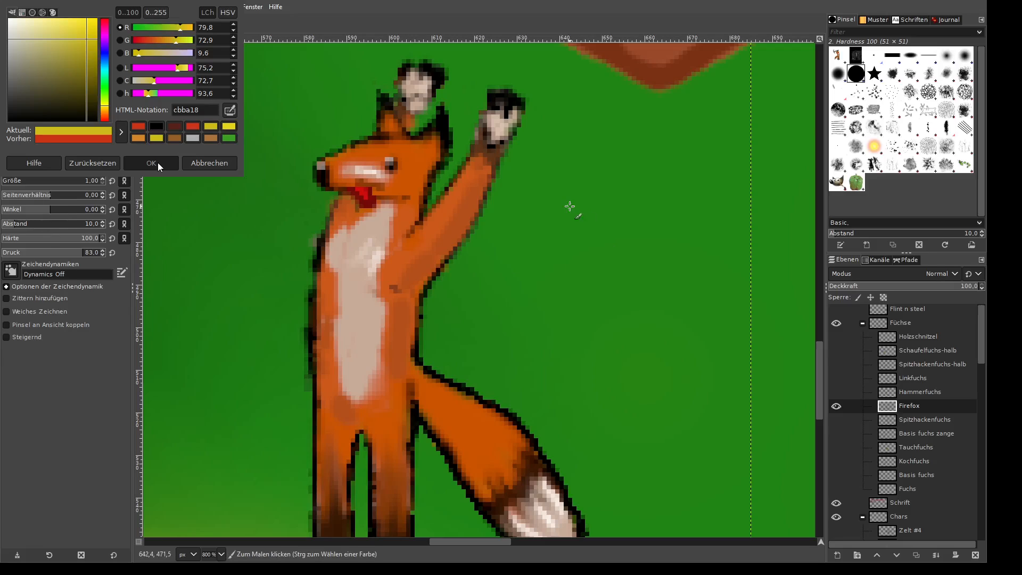
pyautogui.scroll(3, 522, 138)
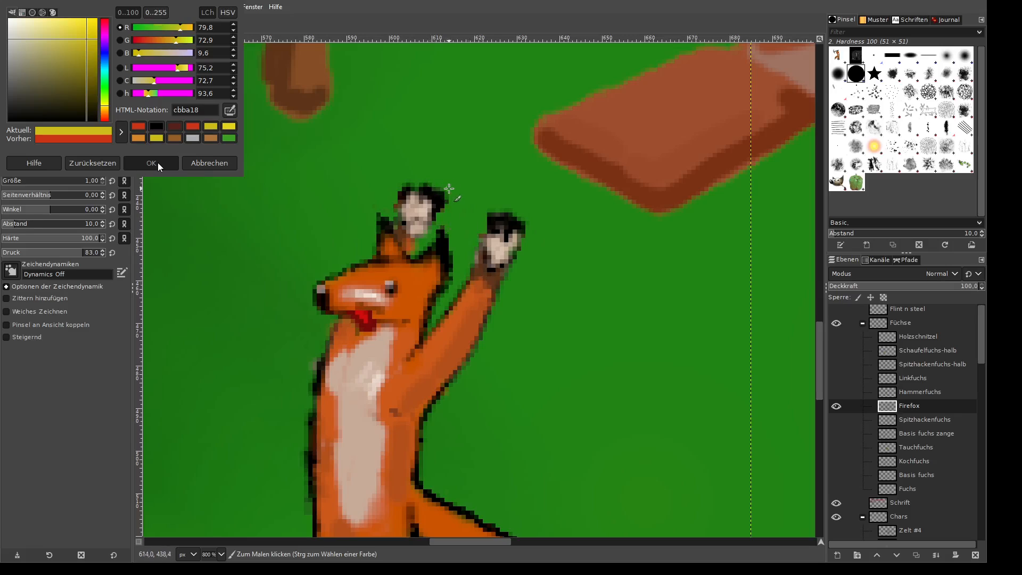
pyautogui.scroll(-1, 507, 203)
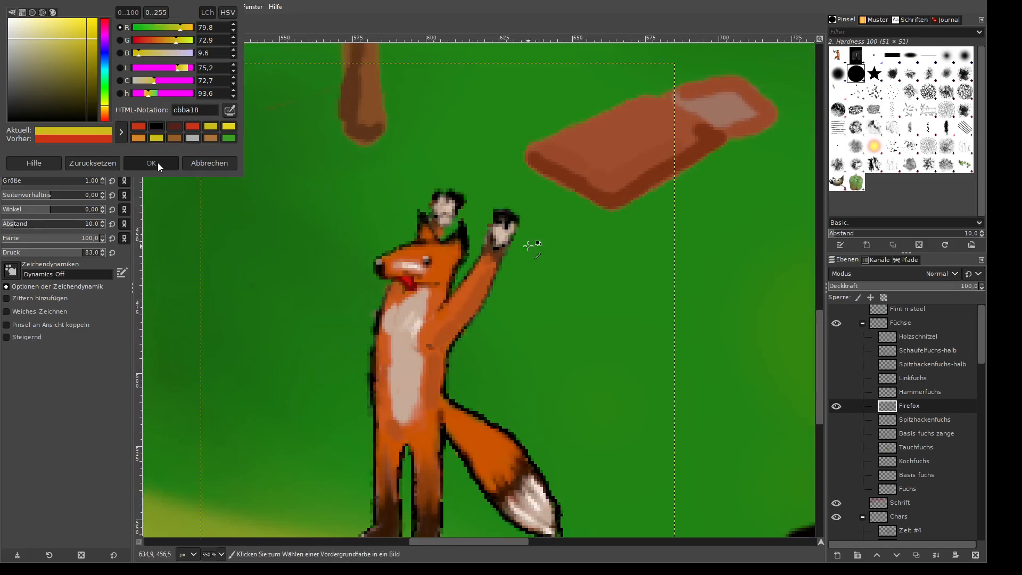
pyautogui.scroll(-1, 529, 246)
pyautogui.scroll(2, 530, 245)
pyautogui.scroll(-2, 527, 242)
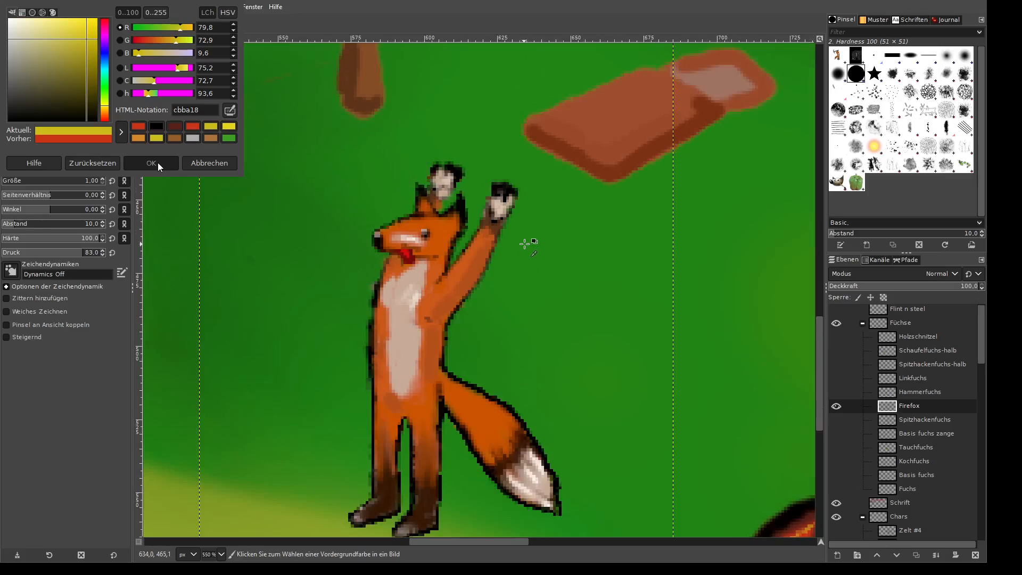
pyautogui.scroll(2, 527, 240)
pyautogui.moveTo(406, 123)
pyautogui.mouseDown()
pyautogui.moveTo(452, 113)
pyautogui.moveTo(482, 81)
pyautogui.mouseUp()
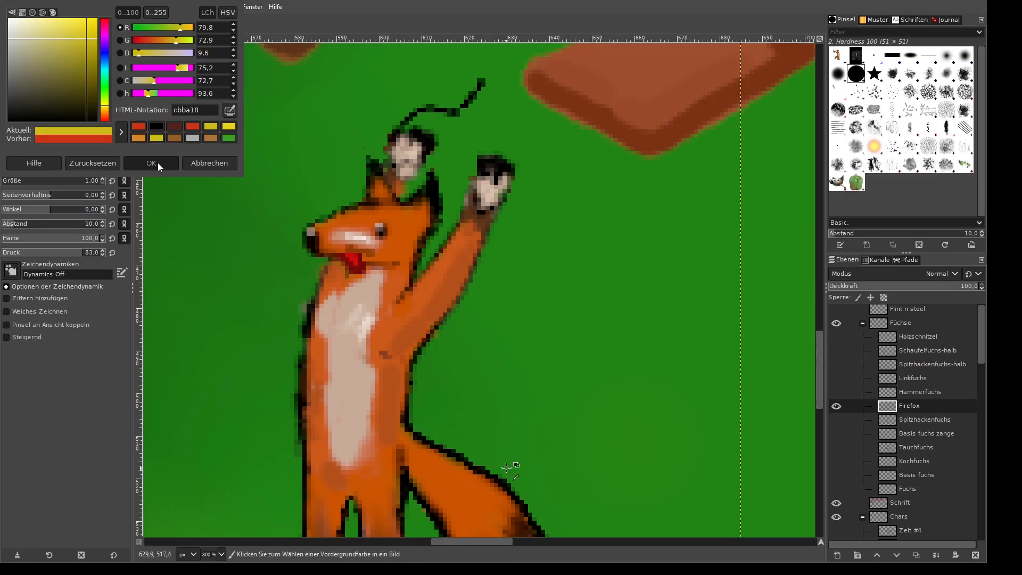
# - Outline the lower flame in black, with curved tongues running from the base of the tail around to the tail tip
pyautogui.moveTo(409, 423)
pyautogui.mouseDown()
pyautogui.moveTo(441, 433)
pyautogui.moveTo(535, 343)
pyautogui.moveTo(542, 302)
pyautogui.mouseUp()
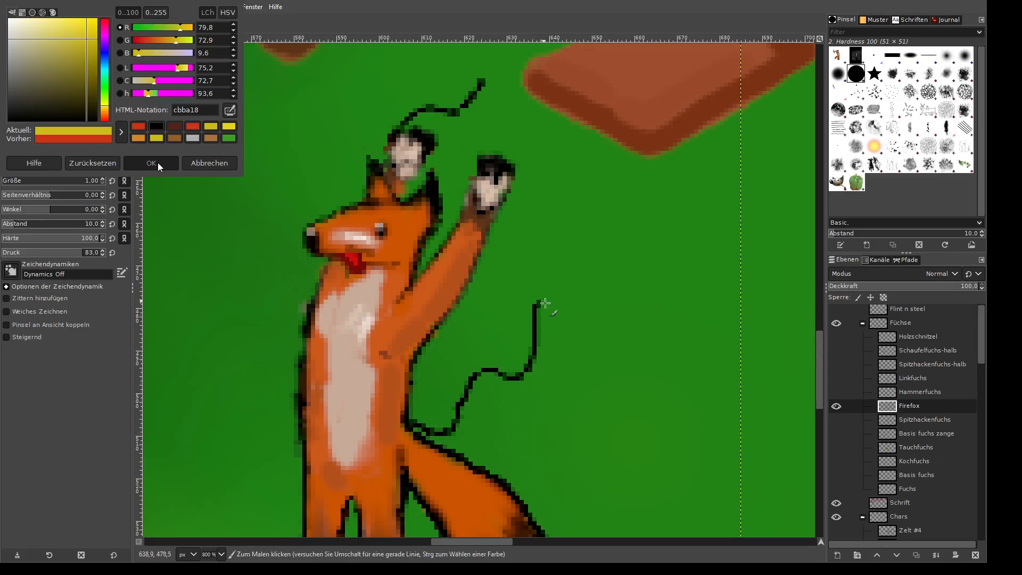
pyautogui.scroll(-3, 591, 477)
pyautogui.moveTo(577, 478)
pyautogui.mouseDown()
pyautogui.moveTo(646, 274)
pyautogui.moveTo(639, 218)
pyautogui.mouseUp()
pyautogui.moveTo(537, 177)
pyautogui.mouseDown()
pyautogui.moveTo(573, 160)
pyautogui.moveTo(563, 250)
pyautogui.moveTo(510, 290)
pyautogui.moveTo(534, 303)
pyautogui.moveTo(565, 279)
pyautogui.moveTo(591, 177)
pyautogui.moveTo(659, 162)
pyautogui.moveTo(628, 182)
pyautogui.moveTo(610, 232)
pyautogui.moveTo(611, 264)
pyautogui.moveTo(632, 222)
pyautogui.mouseUp()
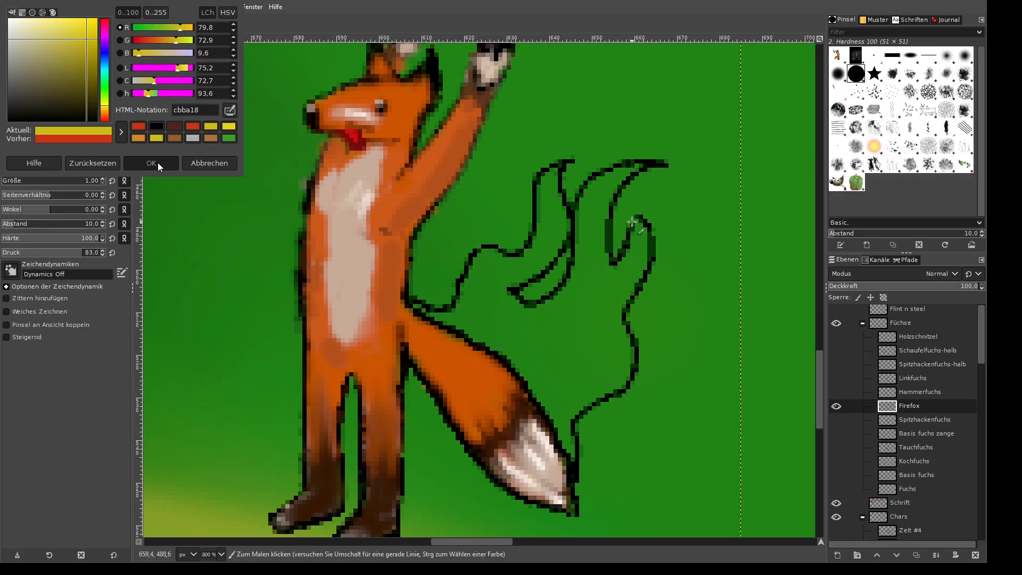
# - Complete the upper flame's black outline, with pointed tongues above the paws and a back edge running down to the raised arm
pyautogui.scroll(5, 488, 245)
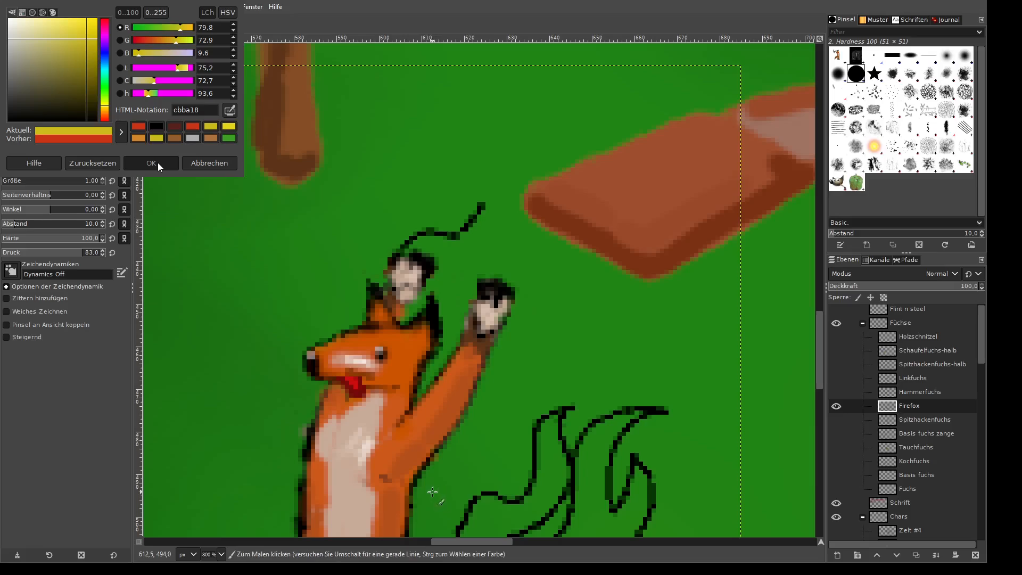
pyautogui.moveTo(411, 510)
pyautogui.mouseDown()
pyautogui.moveTo(487, 431)
pyautogui.moveTo(514, 371)
pyautogui.moveTo(569, 351)
pyautogui.moveTo(612, 225)
pyautogui.moveTo(663, 191)
pyautogui.mouseUp()
pyautogui.moveTo(476, 216)
pyautogui.mouseDown()
pyautogui.moveTo(568, 154)
pyautogui.moveTo(547, 178)
pyautogui.moveTo(541, 215)
pyautogui.moveTo(510, 252)
pyautogui.moveTo(529, 253)
pyautogui.moveTo(566, 223)
pyautogui.moveTo(590, 174)
pyautogui.moveTo(632, 154)
pyautogui.moveTo(613, 170)
pyautogui.moveTo(598, 221)
pyautogui.moveTo(669, 181)
pyautogui.moveTo(682, 158)
pyautogui.mouseUp()
# - Examine the black flame outlines around the fox's paws, back and tail
pyautogui.scroll(-5, 676, 314)
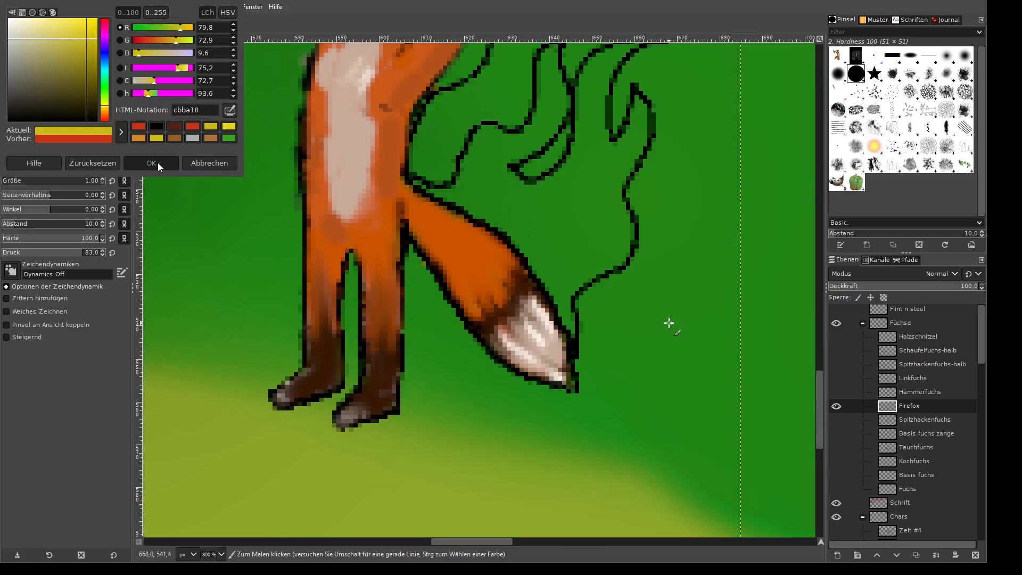
pyautogui.scroll(3, 634, 322)
pyautogui.scroll(2, 620, 302)
pyautogui.scroll(-2, 627, 307)
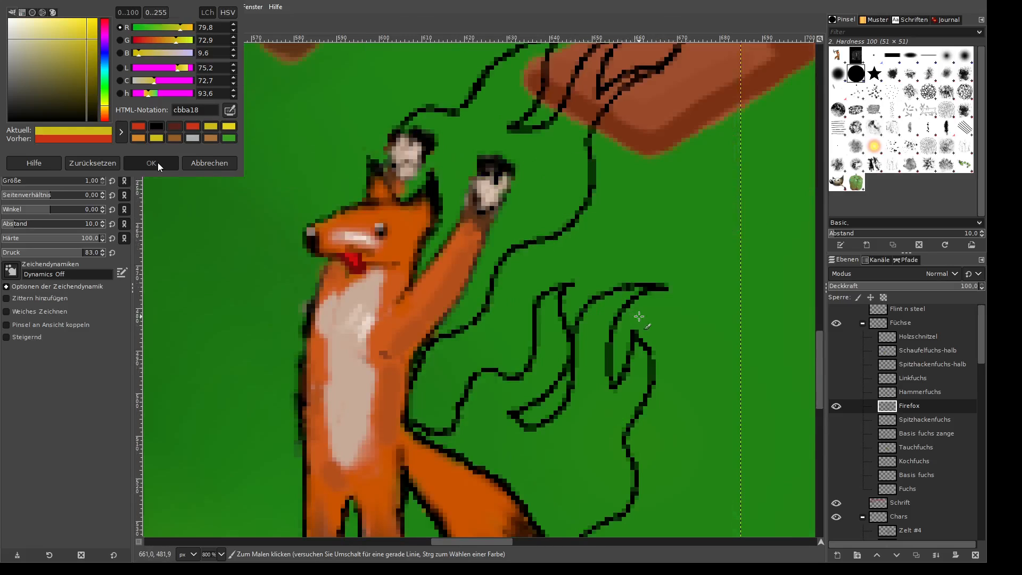
pyautogui.keyDown('ctrl'); pyautogui.scroll(-2, 606, 272); pyautogui.keyUp('ctrl')
pyautogui.keyDown('ctrl'); pyautogui.scroll(1, 616, 235); pyautogui.keyUp('ctrl')
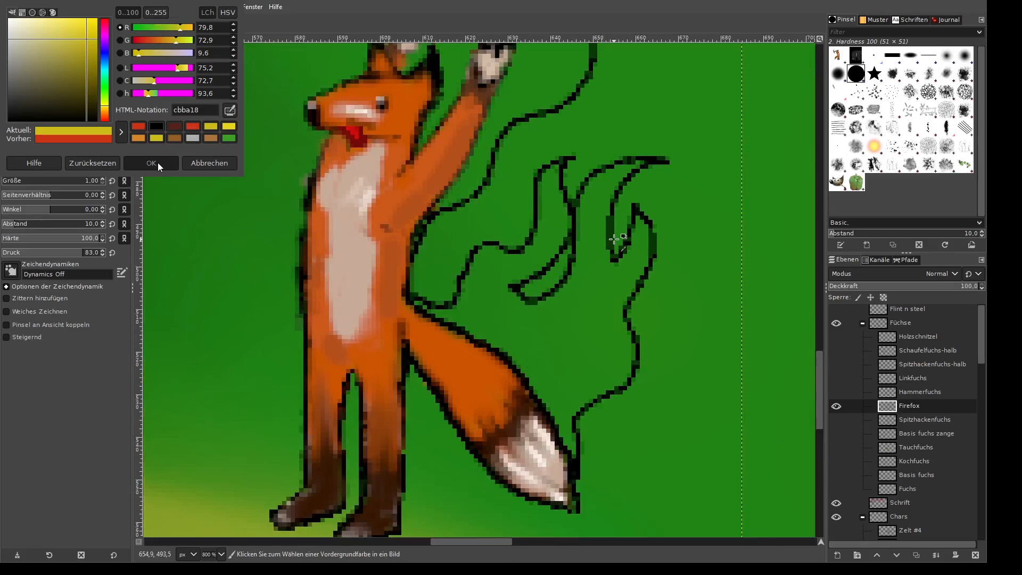
pyautogui.keyDown('ctrl'); pyautogui.scroll(-1, 614, 237); pyautogui.keyUp('ctrl')
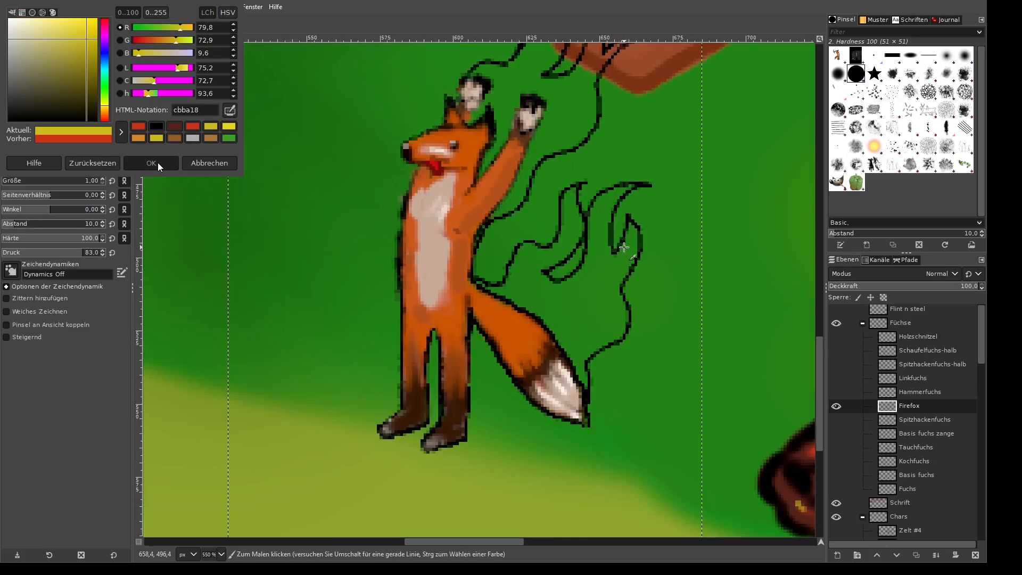
pyautogui.keyDown('ctrl'); pyautogui.scroll(-2, 624, 248); pyautogui.keyUp('ctrl')
pyautogui.keyDown('ctrl'); pyautogui.scroll(2, 627, 248); pyautogui.keyUp('ctrl')
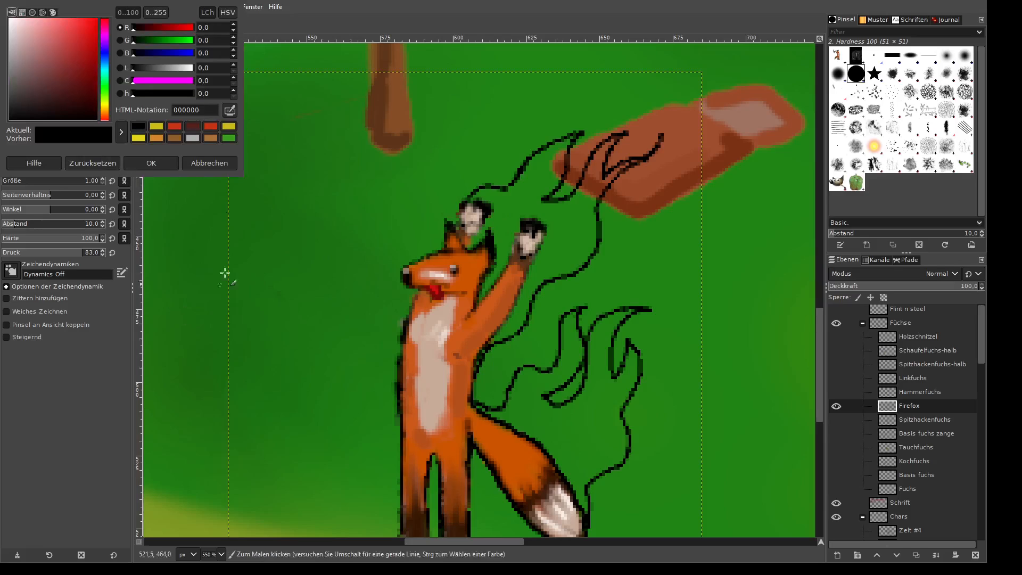
# - Set the foreground colour to red cb3418 and the brush to size 10, hardness 77 and force 44
pyautogui.click(214, 127)
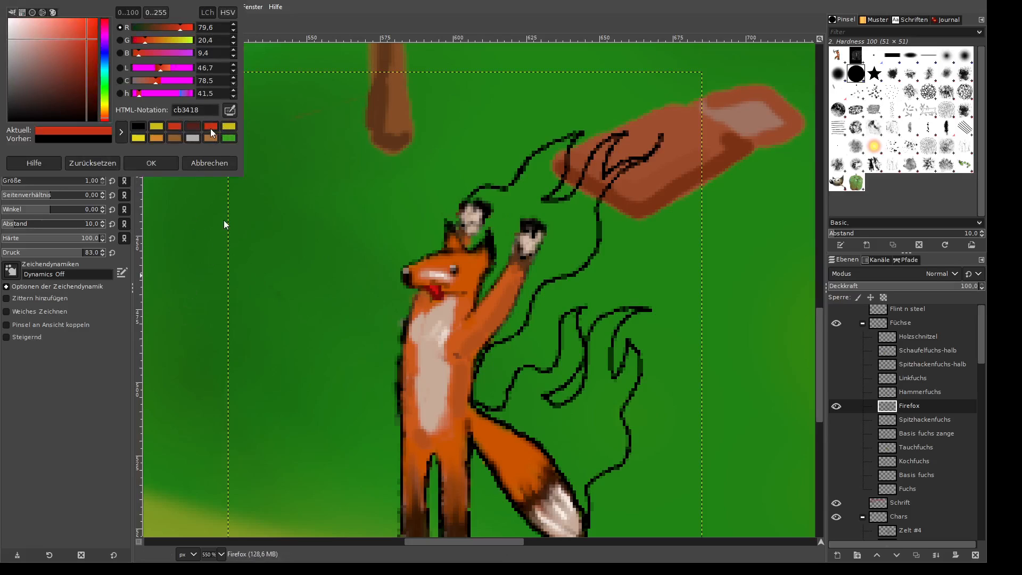
pyautogui.click(152, 170)
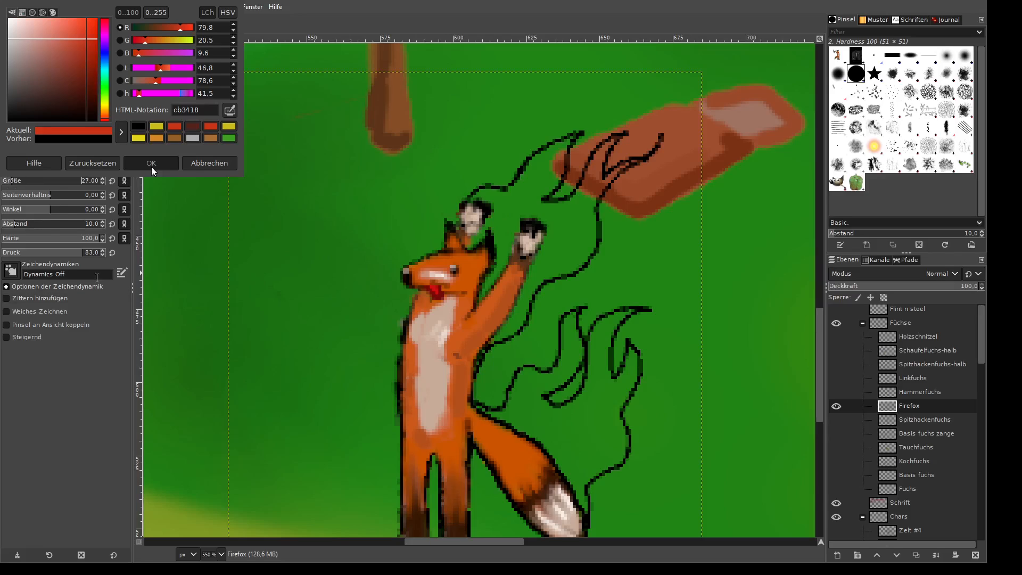
pyautogui.click(76, 240)
pyautogui.moveTo(57, 255); pyautogui.dragTo(45, 254)
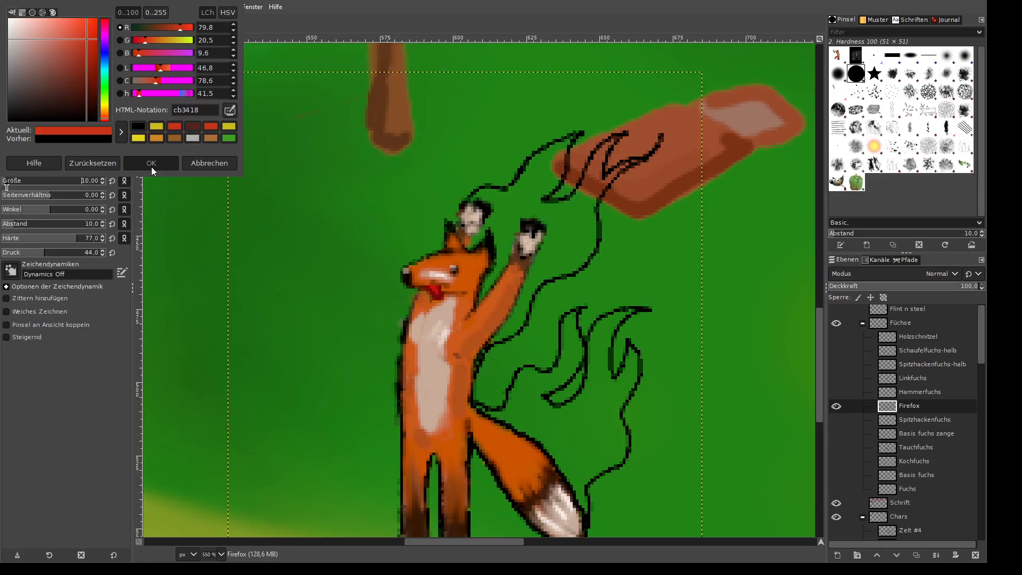
# - Paint red along the inside of the upper flame's outline, reducing the brush to size 5, hardness 68 and force 38
pyautogui.scroll(1, 568, 254)
pyautogui.moveTo(557, 261)
pyautogui.mouseDown()
pyautogui.moveTo(581, 226)
pyautogui.moveTo(552, 246)
pyautogui.moveTo(588, 237)
pyautogui.moveTo(579, 247)
pyautogui.moveTo(599, 169)
pyautogui.moveTo(588, 233)
pyautogui.mouseUp()
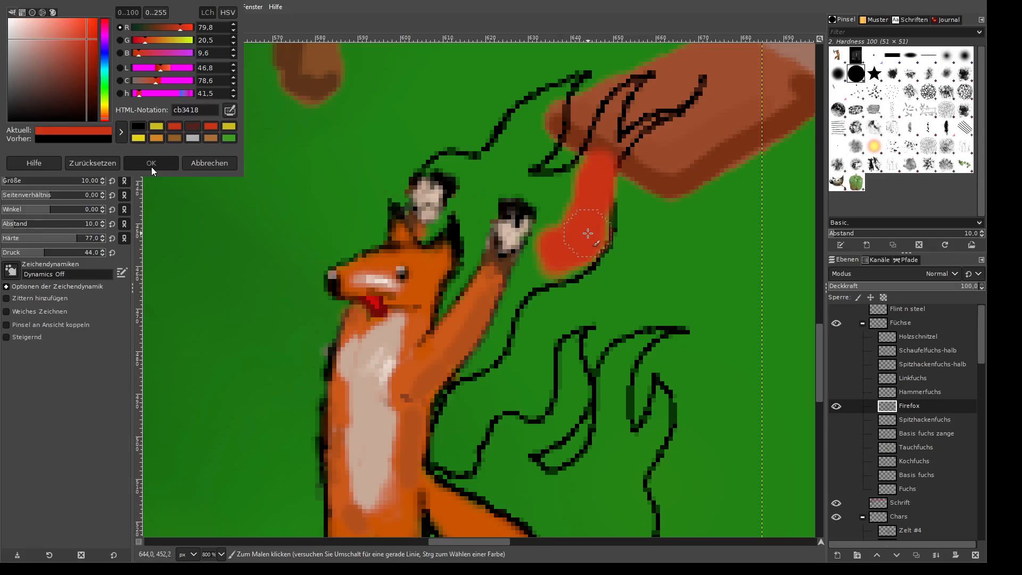
pyautogui.hotkey('ctrl', 'z')
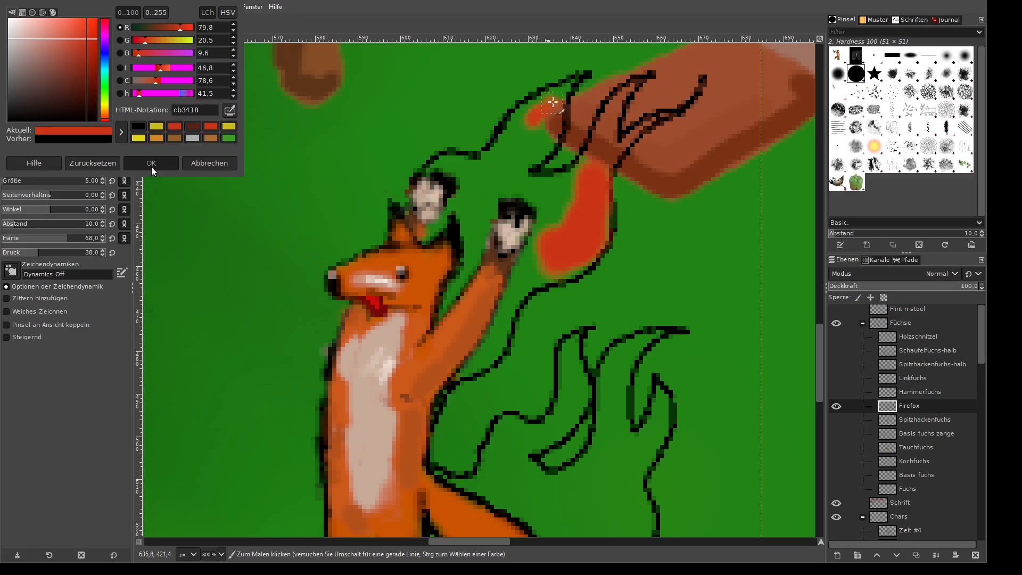
pyautogui.moveTo(525, 126)
pyautogui.mouseDown()
pyautogui.moveTo(566, 90)
pyautogui.moveTo(551, 138)
pyautogui.moveTo(547, 129)
pyautogui.moveTo(537, 148)
pyautogui.moveTo(541, 108)
pyautogui.moveTo(519, 127)
pyautogui.moveTo(574, 85)
pyautogui.moveTo(505, 140)
pyautogui.moveTo(519, 122)
pyautogui.moveTo(499, 161)
pyautogui.moveTo(437, 162)
pyautogui.moveTo(493, 159)
pyautogui.moveTo(509, 135)
pyautogui.moveTo(491, 159)
pyautogui.mouseUp()
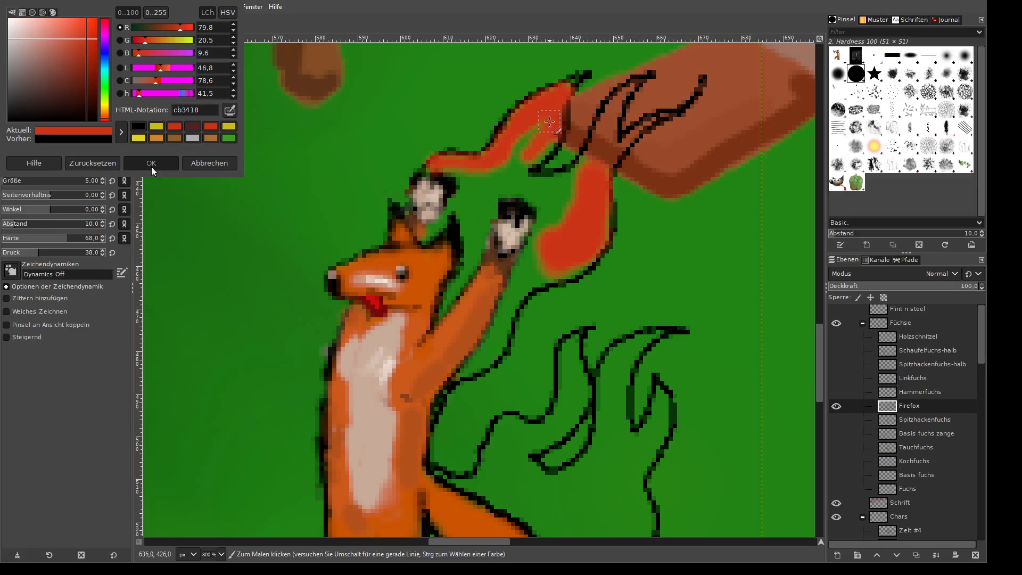
pyautogui.moveTo(549, 121)
pyautogui.mouseDown()
pyautogui.moveTo(536, 140)
pyautogui.moveTo(549, 132)
pyautogui.moveTo(548, 147)
pyautogui.moveTo(499, 182)
pyautogui.moveTo(569, 177)
pyautogui.moveTo(561, 182)
pyautogui.moveTo(602, 156)
pyautogui.moveTo(590, 176)
pyautogui.moveTo(609, 127)
pyautogui.moveTo(582, 169)
pyautogui.moveTo(625, 99)
pyautogui.moveTo(602, 181)
pyautogui.moveTo(614, 158)
pyautogui.moveTo(601, 244)
pyautogui.moveTo(534, 279)
pyautogui.mouseUp()
pyautogui.moveTo(587, 247); pyautogui.dragTo(526, 294)
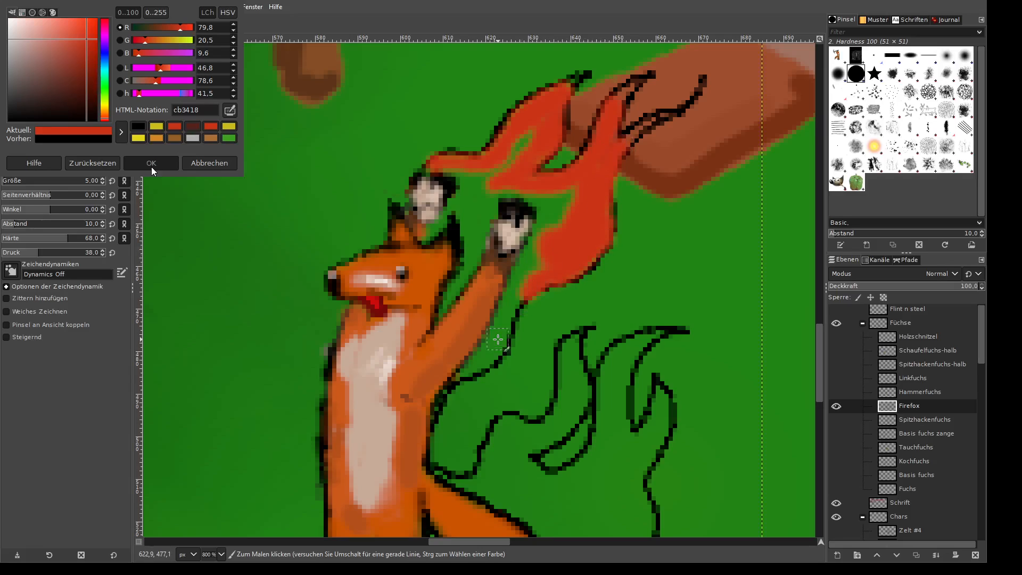
pyautogui.moveTo(474, 376); pyautogui.dragTo(527, 300)
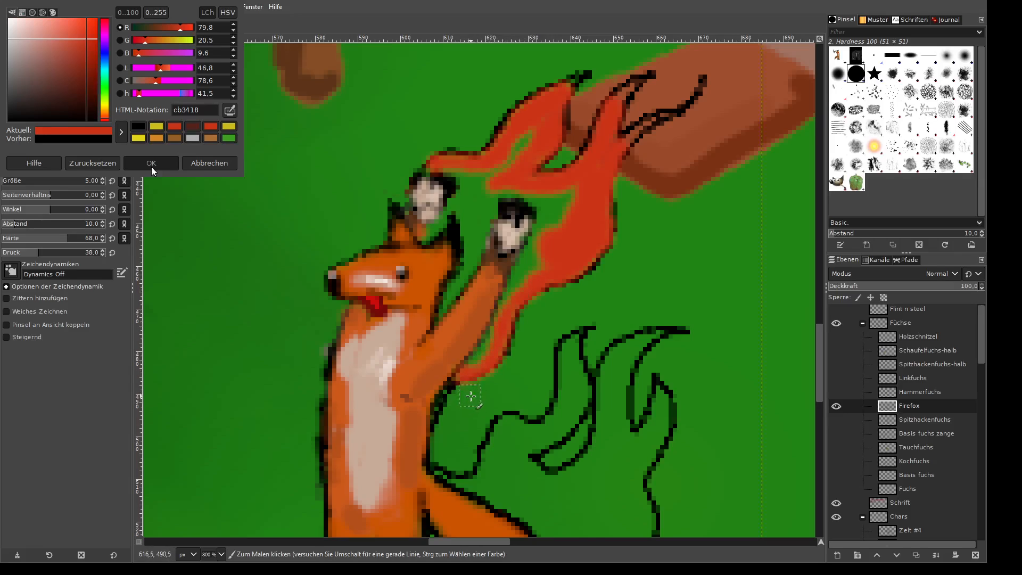
# - Paint the lower flame's tongues and back edge red, adding strokes inward above the tail
pyautogui.scroll(-3, 469, 392)
pyautogui.moveTo(486, 352)
pyautogui.mouseDown()
pyautogui.moveTo(506, 303)
pyautogui.moveTo(492, 326)
pyautogui.moveTo(518, 303)
pyautogui.moveTo(504, 303)
pyautogui.moveTo(546, 308)
pyautogui.moveTo(561, 292)
pyautogui.moveTo(546, 301)
pyautogui.moveTo(569, 260)
pyautogui.moveTo(560, 285)
pyautogui.moveTo(573, 217)
pyautogui.moveTo(577, 237)
pyautogui.moveTo(573, 217)
pyautogui.moveTo(580, 282)
pyautogui.moveTo(580, 272)
pyautogui.moveTo(551, 313)
pyautogui.moveTo(566, 300)
pyautogui.moveTo(574, 289)
pyautogui.moveTo(517, 340)
pyautogui.moveTo(539, 357)
pyautogui.moveTo(567, 359)
pyautogui.moveTo(550, 356)
pyautogui.moveTo(599, 327)
pyautogui.moveTo(592, 333)
pyautogui.moveTo(623, 240)
pyautogui.moveTo(604, 264)
pyautogui.moveTo(610, 238)
pyautogui.moveTo(647, 214)
pyautogui.moveTo(623, 254)
pyautogui.moveTo(631, 238)
pyautogui.moveTo(631, 298)
pyautogui.moveTo(620, 259)
pyautogui.moveTo(621, 320)
pyautogui.moveTo(629, 298)
pyautogui.moveTo(633, 330)
pyautogui.moveTo(665, 267)
pyautogui.moveTo(665, 311)
pyautogui.moveTo(640, 360)
pyautogui.moveTo(652, 413)
pyautogui.moveTo(602, 453)
pyautogui.mouseUp()
pyautogui.scroll(-3, 603, 456)
pyautogui.moveTo(596, 375)
pyautogui.mouseDown()
pyautogui.moveTo(586, 362)
pyautogui.moveTo(596, 341)
pyautogui.moveTo(649, 274)
pyautogui.mouseUp()
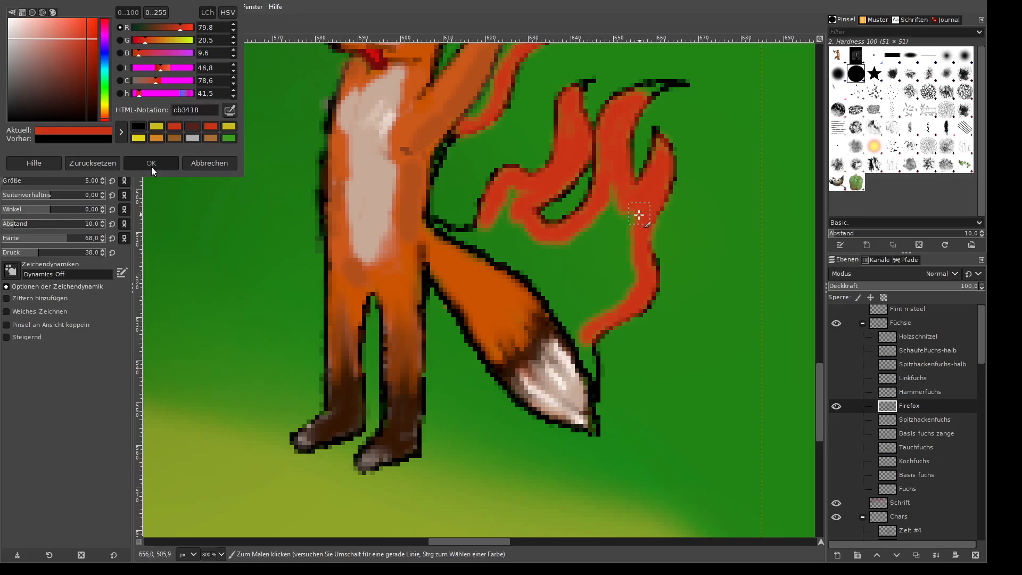
pyautogui.moveTo(639, 215)
pyautogui.mouseDown()
pyautogui.moveTo(628, 290)
pyautogui.moveTo(635, 274)
pyautogui.moveTo(612, 305)
pyautogui.mouseUp()
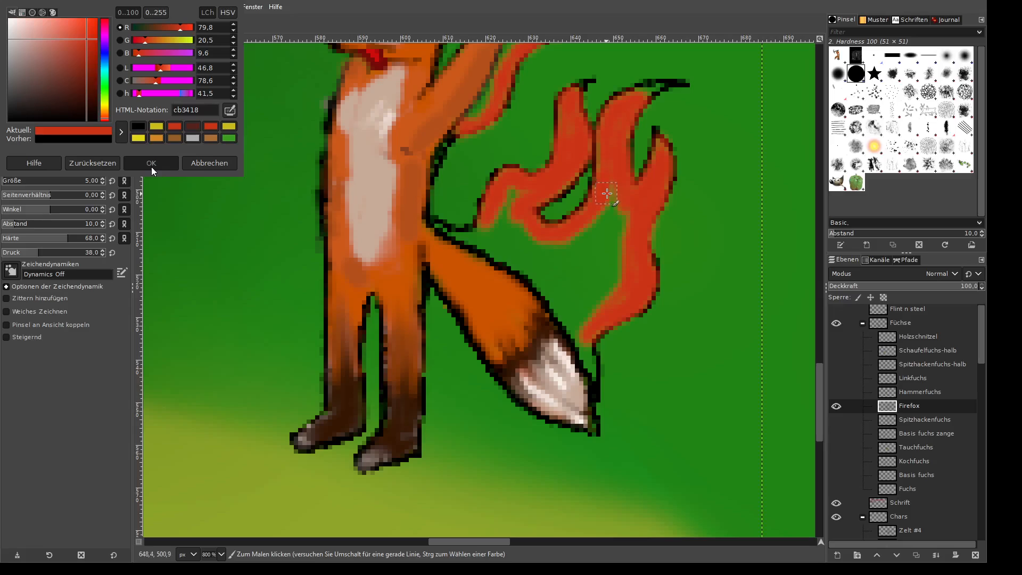
pyautogui.moveTo(607, 193)
pyautogui.mouseDown()
pyautogui.moveTo(613, 262)
pyautogui.moveTo(621, 207)
pyautogui.moveTo(569, 262)
pyautogui.moveTo(576, 248)
pyautogui.moveTo(543, 258)
pyautogui.moveTo(526, 250)
pyautogui.moveTo(597, 214)
pyautogui.moveTo(552, 265)
pyautogui.moveTo(596, 284)
pyautogui.mouseUp()
# - Paint a yellow core inside the upper flame, around both raised paws and up into the tongues
pyautogui.scroll(1, 624, 264)
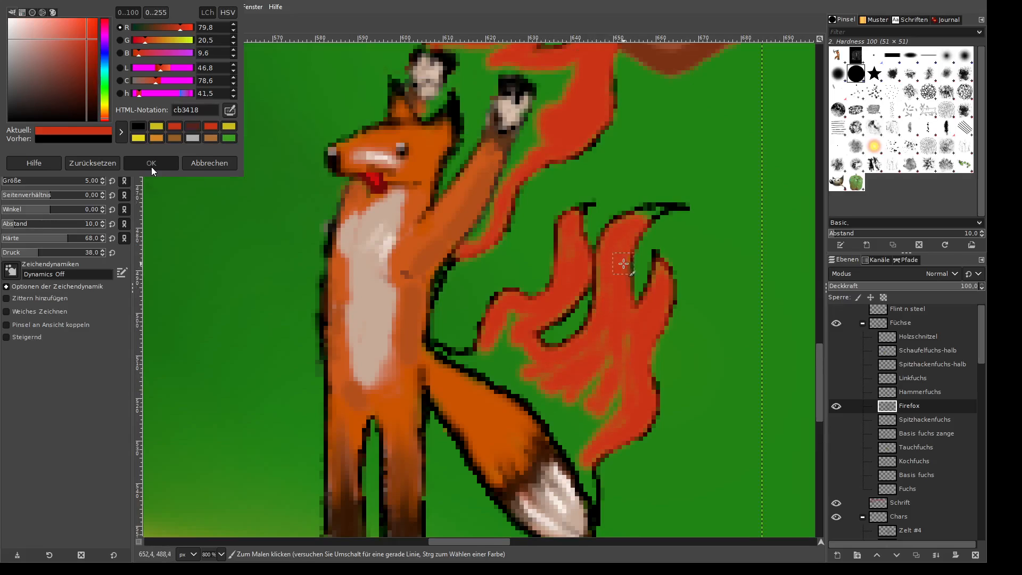
pyautogui.scroll(2, 624, 264)
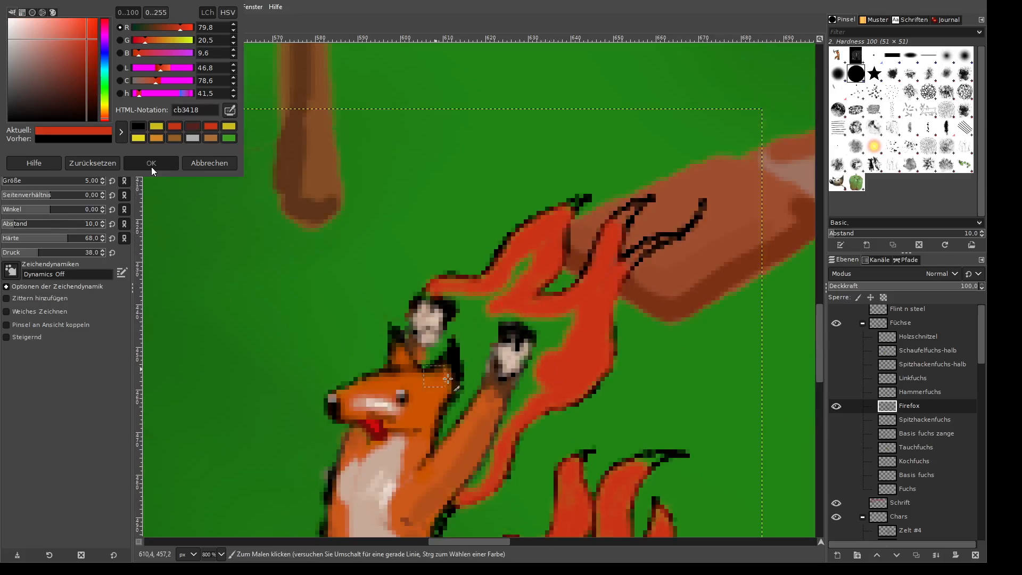
pyautogui.moveTo(468, 368)
pyautogui.mouseDown()
pyautogui.moveTo(464, 327)
pyautogui.moveTo(469, 351)
pyautogui.moveTo(478, 300)
pyautogui.moveTo(545, 234)
pyautogui.moveTo(527, 248)
pyautogui.moveTo(542, 232)
pyautogui.moveTo(518, 283)
pyautogui.moveTo(489, 304)
pyautogui.moveTo(472, 303)
pyautogui.moveTo(425, 263)
pyautogui.moveTo(374, 256)
pyautogui.moveTo(401, 258)
pyautogui.moveTo(424, 275)
pyautogui.moveTo(535, 244)
pyautogui.moveTo(539, 307)
pyautogui.moveTo(505, 296)
pyautogui.moveTo(484, 329)
pyautogui.moveTo(522, 297)
pyautogui.moveTo(624, 314)
pyautogui.moveTo(584, 311)
pyautogui.moveTo(621, 313)
pyautogui.moveTo(673, 287)
pyautogui.moveTo(668, 296)
pyautogui.moveTo(703, 245)
pyautogui.moveTo(682, 293)
pyautogui.moveTo(633, 342)
pyautogui.moveTo(628, 329)
pyautogui.moveTo(617, 341)
pyautogui.moveTo(604, 381)
pyautogui.moveTo(655, 347)
pyautogui.moveTo(676, 300)
pyautogui.moveTo(621, 393)
pyautogui.moveTo(562, 436)
pyautogui.moveTo(566, 479)
pyautogui.moveTo(657, 389)
pyautogui.moveTo(634, 406)
pyautogui.moveTo(689, 388)
pyautogui.moveTo(730, 327)
pyautogui.moveTo(499, 349)
pyautogui.moveTo(376, 394)
pyautogui.moveTo(431, 302)
pyautogui.moveTo(490, 391)
pyautogui.moveTo(527, 314)
pyautogui.moveTo(656, 321)
pyautogui.mouseUp()
pyautogui.scroll(2, 487, 328)
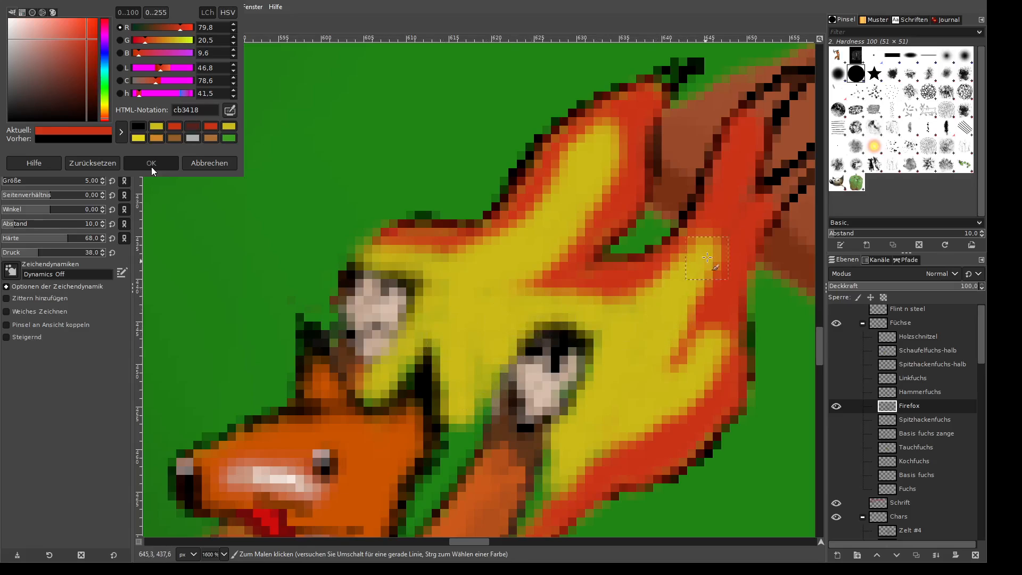
pyautogui.moveTo(707, 258)
pyautogui.mouseDown()
pyautogui.moveTo(711, 227)
pyautogui.moveTo(698, 224)
pyautogui.mouseUp()
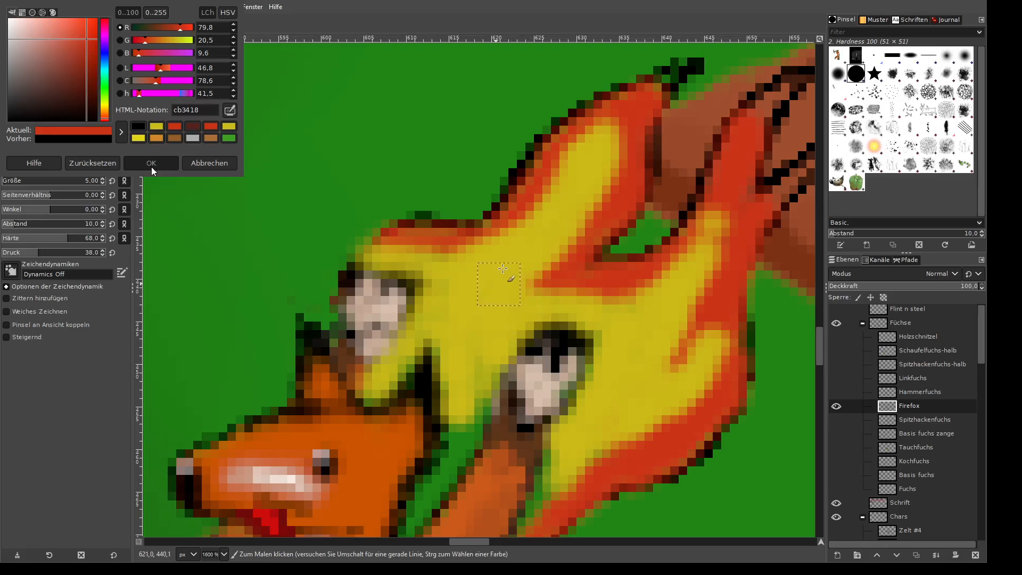
# - Extend the upper flame's yellow core down between the head and arm and along the outer side of the raised arm
pyautogui.scroll(-3, 472, 301)
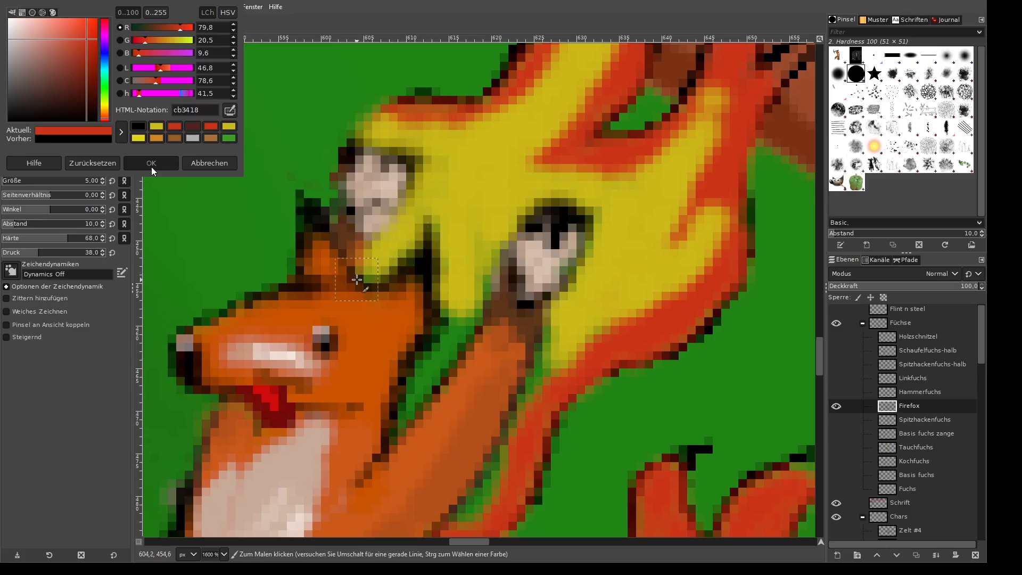
pyautogui.moveTo(357, 280)
pyautogui.mouseDown()
pyautogui.moveTo(478, 236)
pyautogui.moveTo(446, 229)
pyautogui.moveTo(477, 236)
pyautogui.moveTo(467, 279)
pyautogui.moveTo(495, 253)
pyautogui.moveTo(400, 429)
pyautogui.mouseUp()
pyautogui.moveTo(556, 332)
pyautogui.mouseDown()
pyautogui.moveTo(527, 402)
pyautogui.moveTo(630, 295)
pyautogui.moveTo(600, 239)
pyautogui.moveTo(601, 198)
pyautogui.mouseUp()
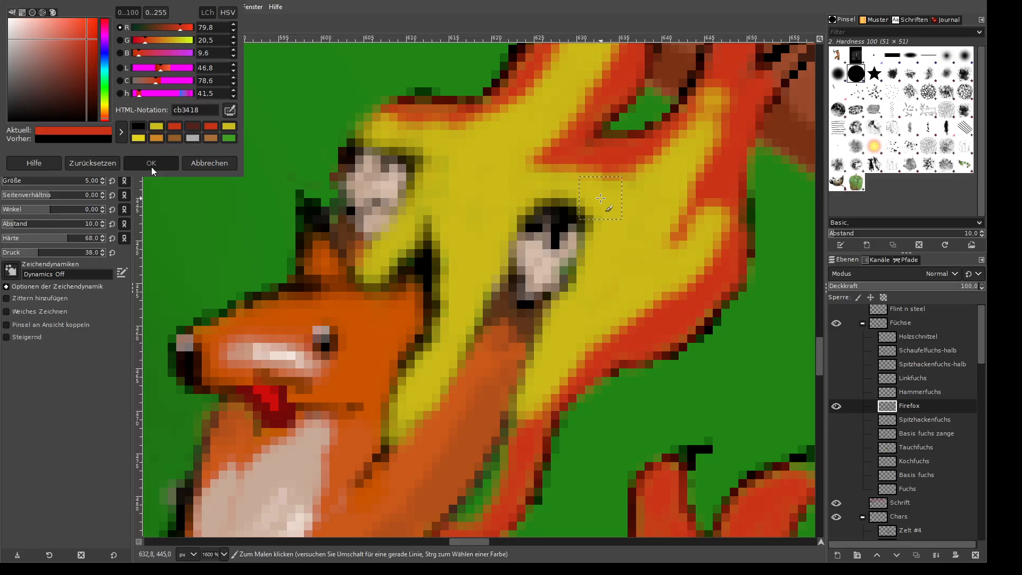
pyautogui.scroll(-5, 679, 301)
pyautogui.scroll(-2, 664, 316)
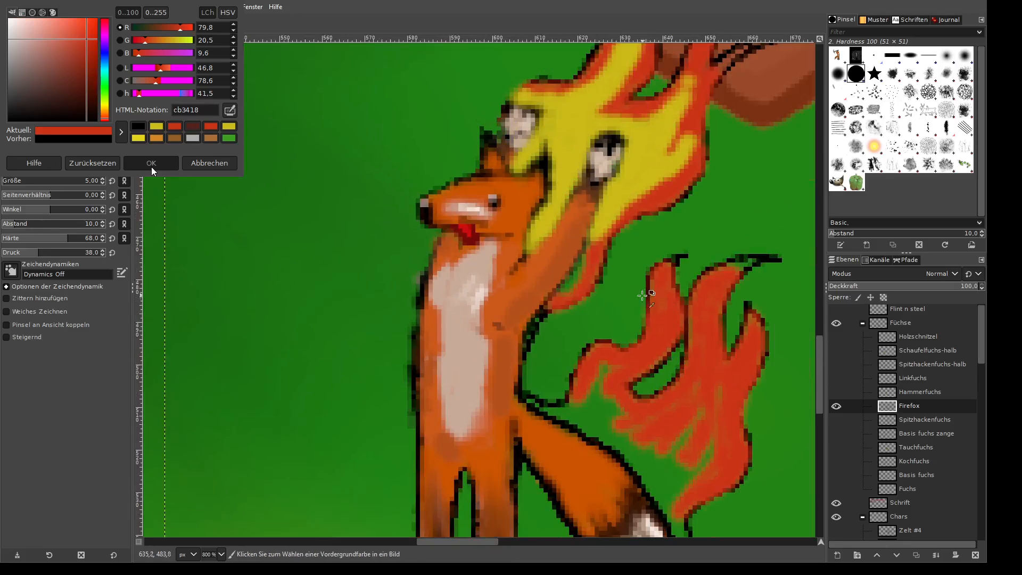
# - Paint yellow over the red beside the lower part of the raised arm and extend it down to the fox's back
pyautogui.scroll(-2, 643, 295)
pyautogui.scroll(3, 495, 434)
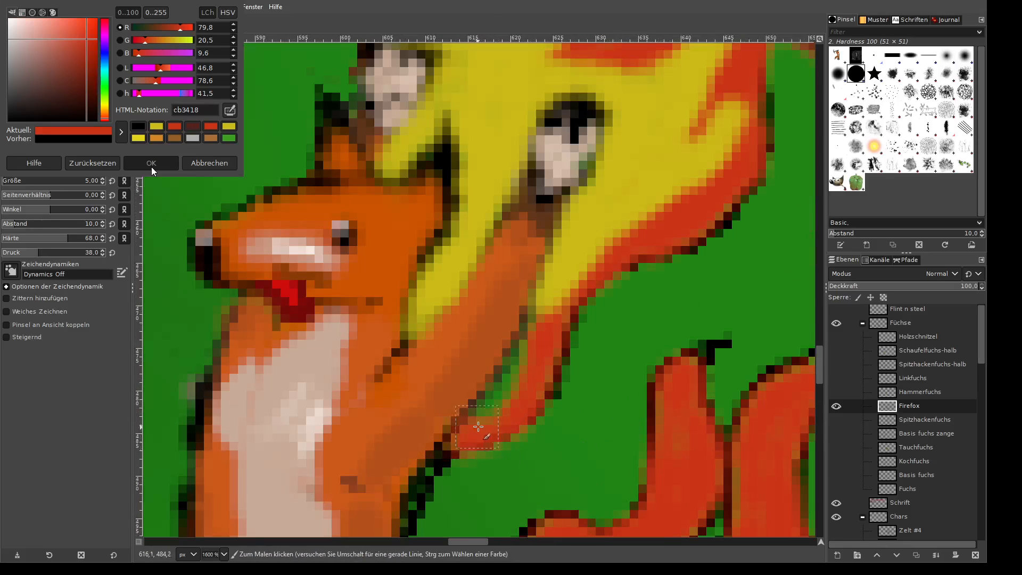
pyautogui.moveTo(478, 427)
pyautogui.mouseDown()
pyautogui.moveTo(500, 406)
pyautogui.moveTo(518, 358)
pyautogui.moveTo(464, 436)
pyautogui.moveTo(505, 386)
pyautogui.mouseUp()
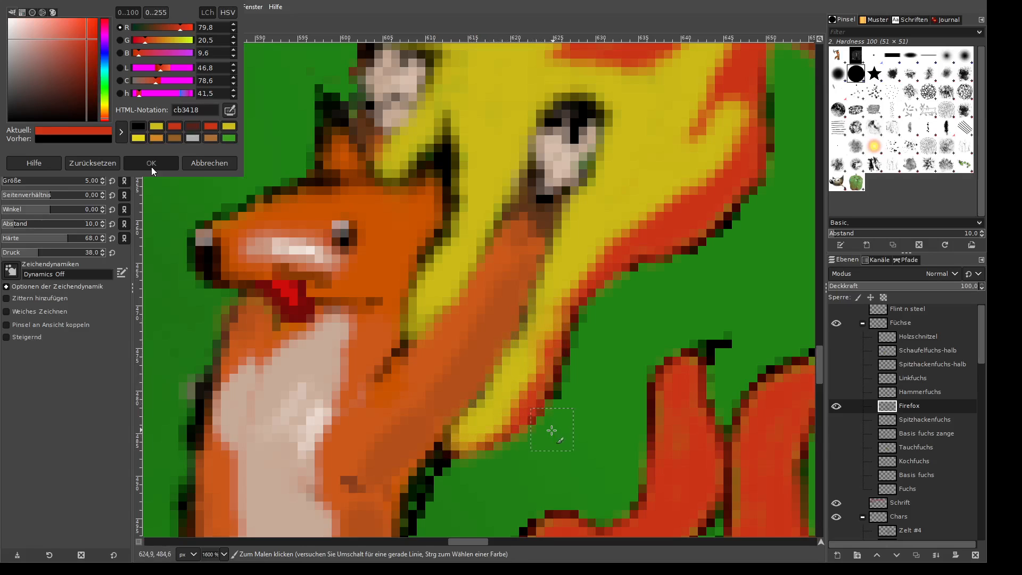
pyautogui.moveTo(454, 451); pyautogui.dragTo(422, 496)
pyautogui.scroll(-2, 422, 495)
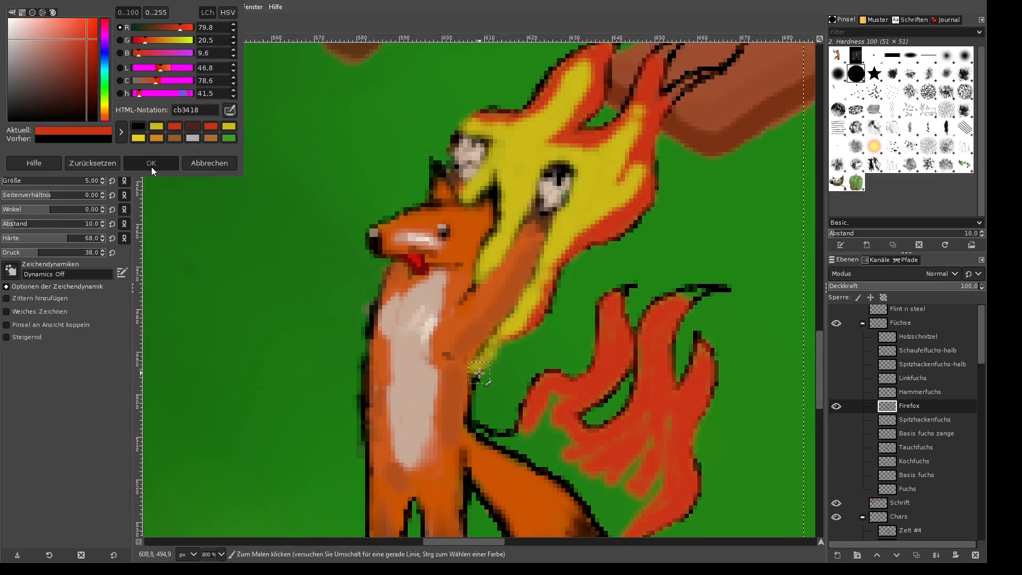
pyautogui.scroll(-1, 557, 407)
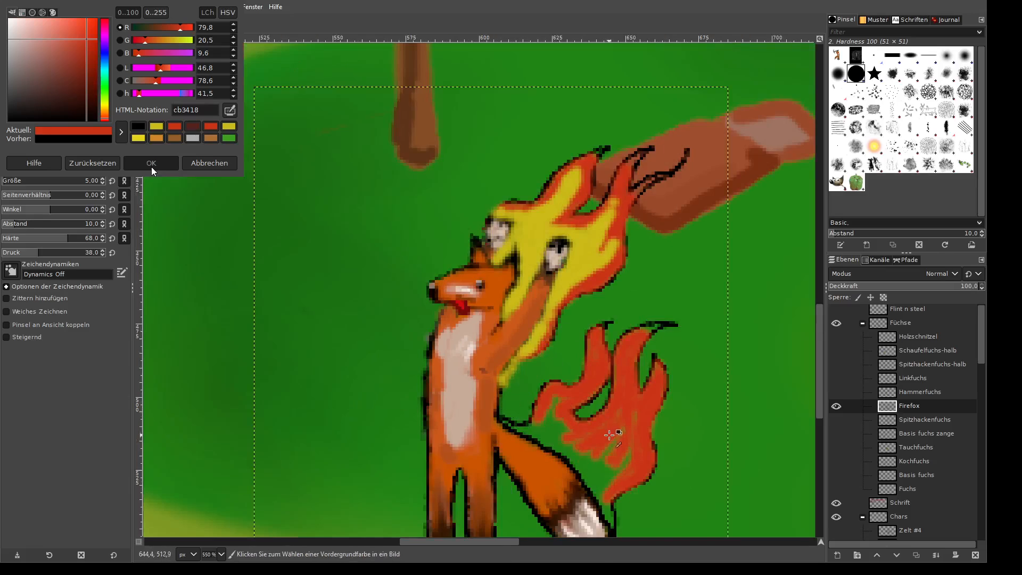
pyautogui.scroll(2, 521, 379)
pyautogui.moveTo(417, 300)
pyautogui.mouseDown()
pyautogui.moveTo(446, 262)
pyautogui.moveTo(407, 315)
pyautogui.moveTo(437, 292)
pyautogui.mouseUp()
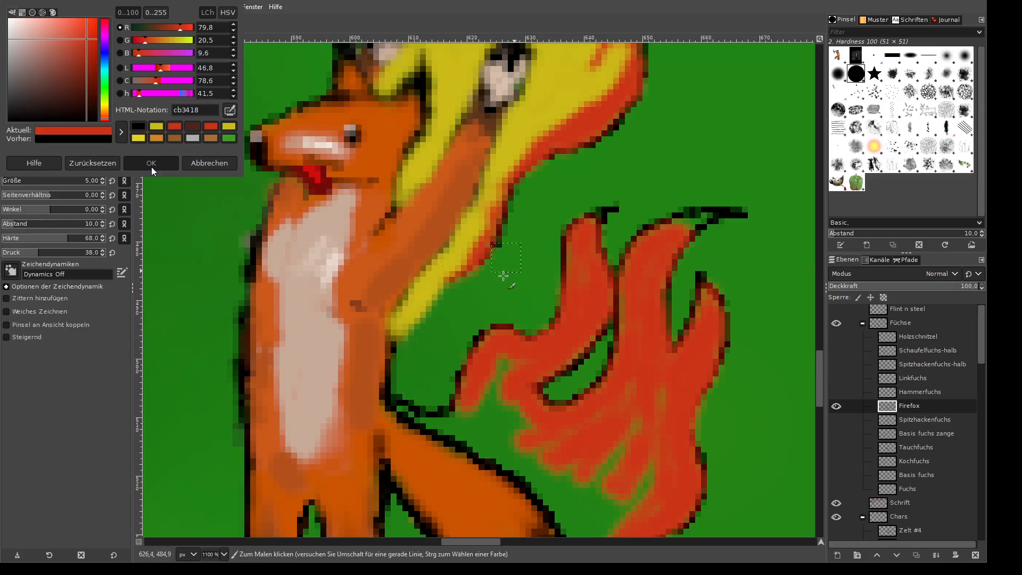
# - Paint a yellow core inside the lower flame, from the fox's back along the tail and up to the bases of the tongues
pyautogui.moveTo(451, 423)
pyautogui.mouseDown()
pyautogui.moveTo(482, 409)
pyautogui.moveTo(517, 356)
pyautogui.mouseUp()
pyautogui.moveTo(481, 393)
pyautogui.mouseDown()
pyautogui.moveTo(501, 369)
pyautogui.moveTo(578, 333)
pyautogui.mouseUp()
pyautogui.moveTo(406, 412)
pyautogui.mouseDown()
pyautogui.moveTo(485, 440)
pyautogui.moveTo(459, 430)
pyautogui.moveTo(506, 431)
pyautogui.moveTo(506, 409)
pyautogui.moveTo(518, 433)
pyautogui.moveTo(493, 411)
pyautogui.moveTo(529, 427)
pyautogui.moveTo(508, 384)
pyautogui.moveTo(522, 423)
pyautogui.moveTo(513, 424)
pyautogui.moveTo(549, 450)
pyautogui.moveTo(489, 438)
pyautogui.moveTo(539, 478)
pyautogui.moveTo(471, 440)
pyautogui.moveTo(572, 499)
pyautogui.moveTo(527, 452)
pyautogui.moveTo(525, 370)
pyautogui.moveTo(578, 393)
pyautogui.moveTo(577, 420)
pyautogui.moveTo(528, 358)
pyautogui.moveTo(590, 434)
pyautogui.moveTo(610, 486)
pyautogui.moveTo(635, 378)
pyautogui.moveTo(691, 263)
pyautogui.moveTo(669, 288)
pyautogui.moveTo(664, 369)
pyautogui.moveTo(617, 402)
pyautogui.moveTo(654, 350)
pyautogui.moveTo(638, 374)
pyautogui.moveTo(665, 268)
pyautogui.moveTo(616, 393)
pyautogui.moveTo(628, 340)
pyautogui.moveTo(599, 371)
pyautogui.moveTo(584, 370)
pyautogui.moveTo(547, 336)
pyautogui.moveTo(560, 333)
pyautogui.moveTo(604, 368)
pyautogui.moveTo(624, 304)
pyautogui.moveTo(556, 326)
pyautogui.moveTo(597, 322)
pyautogui.moveTo(535, 317)
pyautogui.moveTo(585, 318)
pyautogui.moveTo(638, 282)
pyautogui.moveTo(591, 340)
pyautogui.moveTo(619, 321)
pyautogui.moveTo(651, 234)
pyautogui.mouseUp()
pyautogui.scroll(-3, 527, 453)
pyautogui.hotkey('ctrl', 'z')
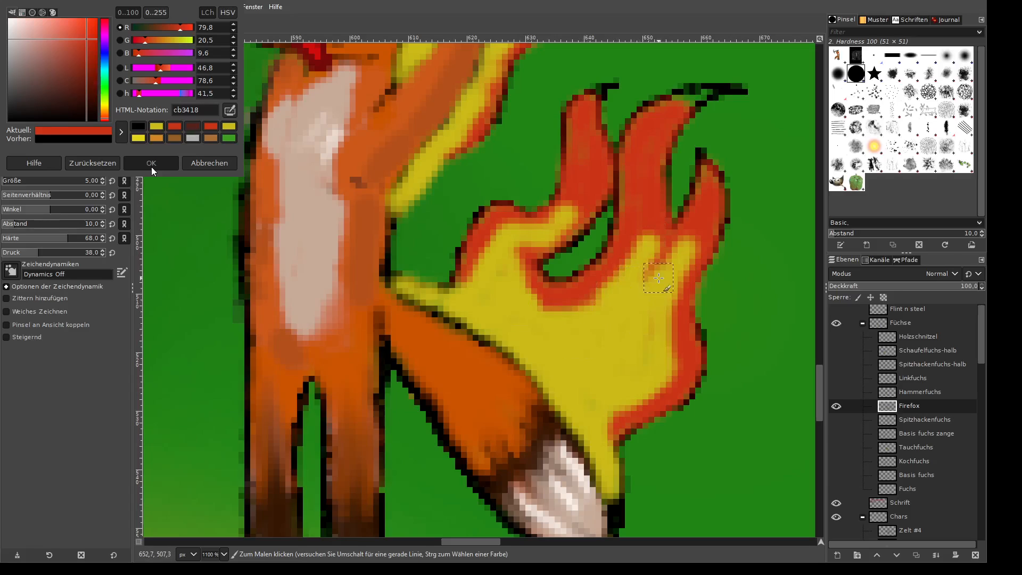
pyautogui.moveTo(658, 277); pyautogui.dragTo(593, 311)
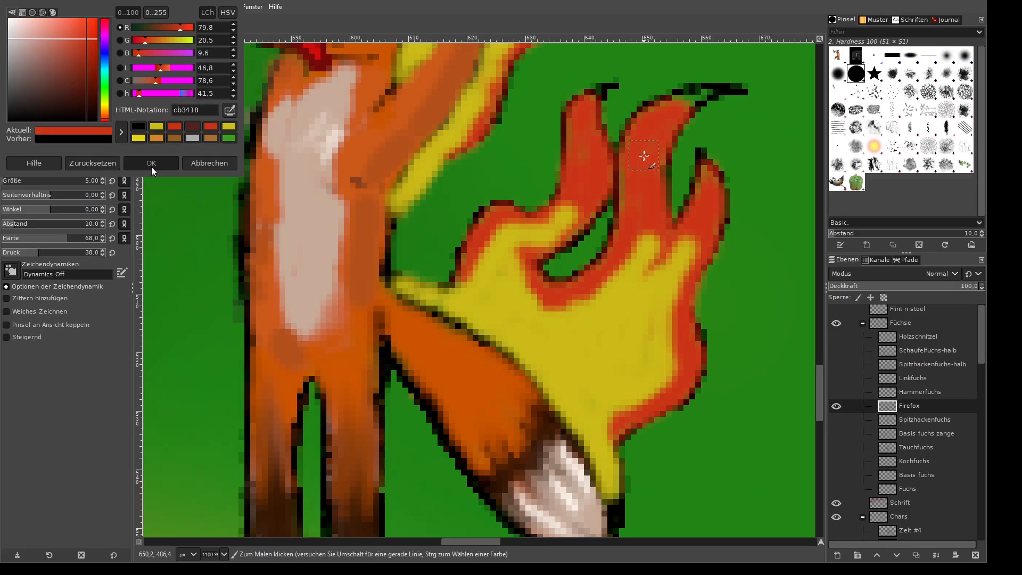
pyautogui.moveTo(644, 156)
pyautogui.mouseDown()
pyautogui.moveTo(644, 244)
pyautogui.moveTo(629, 287)
pyautogui.moveTo(678, 258)
pyautogui.moveTo(709, 205)
pyautogui.mouseUp()
pyautogui.moveTo(666, 152)
pyautogui.mouseDown()
pyautogui.moveTo(657, 132)
pyautogui.moveTo(644, 155)
pyautogui.moveTo(675, 120)
pyautogui.mouseUp()
pyautogui.hotkey('ctrl', 'z')
pyautogui.hotkey('ctrl', 'z')
pyautogui.hotkey('ctrl', 'z')
pyautogui.hotkey('ctrl', 'z')
pyautogui.hotkey('ctrl', 'z')
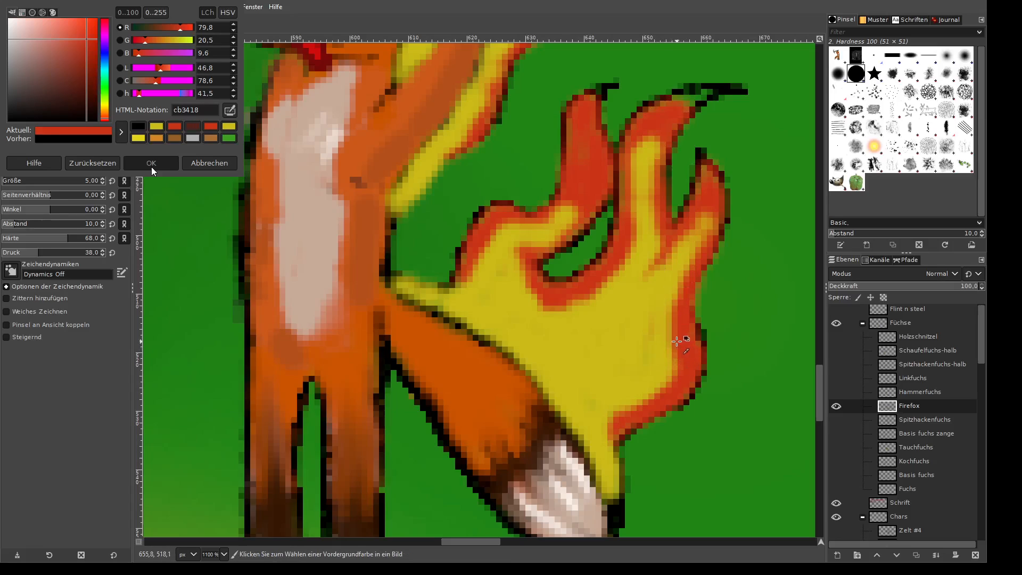
pyautogui.hotkey('ctrl', 'z')
pyautogui.hotkey('ctrl', 'z')
pyautogui.hotkey('ctrl', 'z')
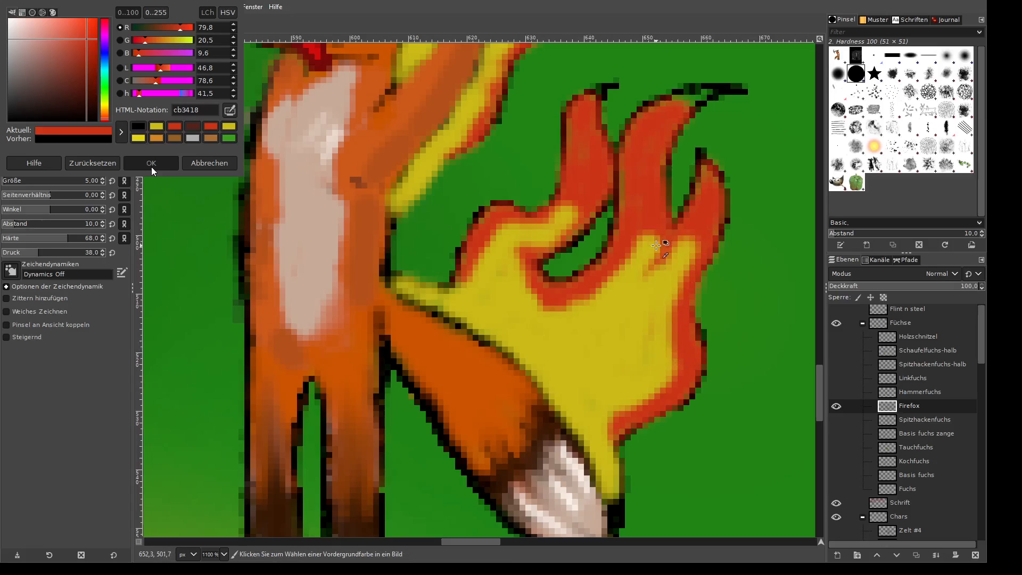
# - Taper a yellow streak with dots up the lower flame's middle tongue, and fill the tongue tips red with a size 3 brush
pyautogui.moveTo(643, 232); pyautogui.dragTo(646, 146)
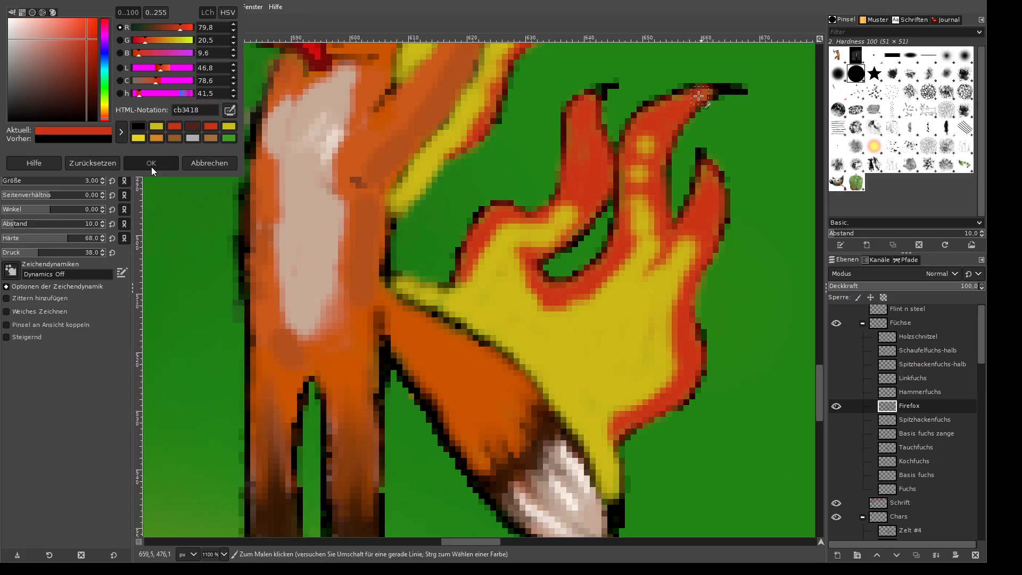
pyautogui.moveTo(590, 100)
pyautogui.mouseDown()
pyautogui.moveTo(572, 115)
pyautogui.moveTo(572, 141)
pyautogui.mouseUp()
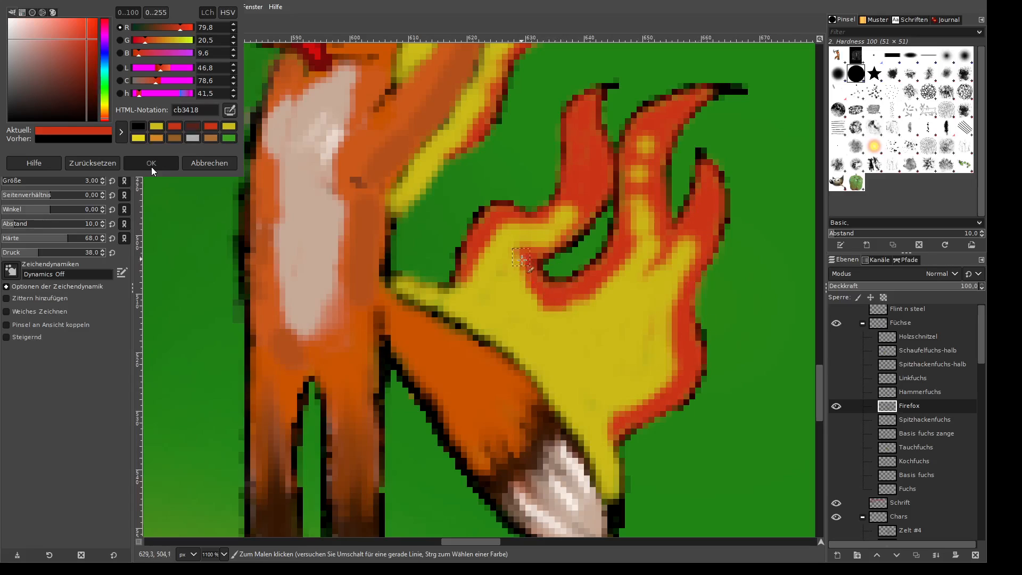
# - Paint pointed red streaks into the lower flame's yellow core, below the enclosed gap and inward from the outer edge
pyautogui.moveTo(521, 259)
pyautogui.mouseDown()
pyautogui.moveTo(532, 297)
pyautogui.moveTo(523, 252)
pyautogui.moveTo(558, 324)
pyautogui.mouseUp()
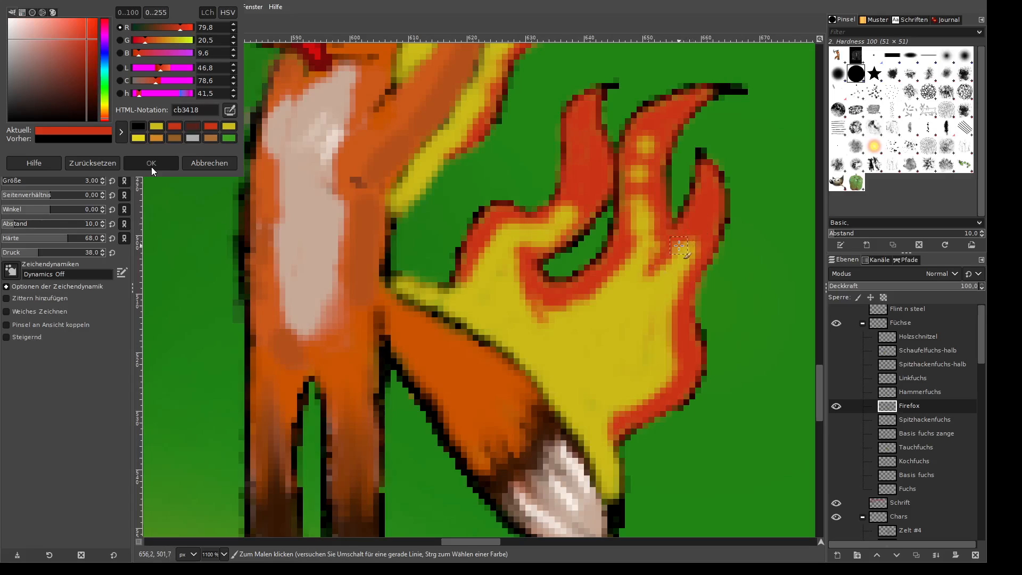
pyautogui.moveTo(677, 327); pyautogui.dragTo(655, 341)
pyautogui.moveTo(673, 308)
pyautogui.mouseDown()
pyautogui.moveTo(624, 361)
pyautogui.moveTo(649, 349)
pyautogui.moveTo(660, 387)
pyautogui.moveTo(668, 321)
pyautogui.moveTo(669, 336)
pyautogui.moveTo(637, 366)
pyautogui.moveTo(639, 403)
pyautogui.moveTo(620, 367)
pyautogui.mouseUp()
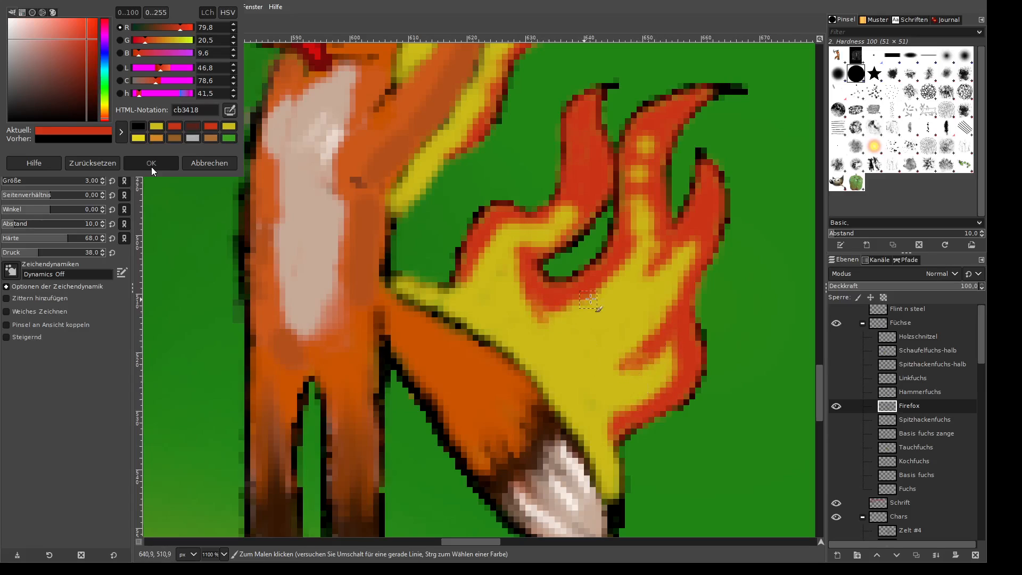
# - Paint a red edge along the upper flame's yellow strip beneath the raised arm and around the top of the far paw
pyautogui.scroll(5, 665, 347)
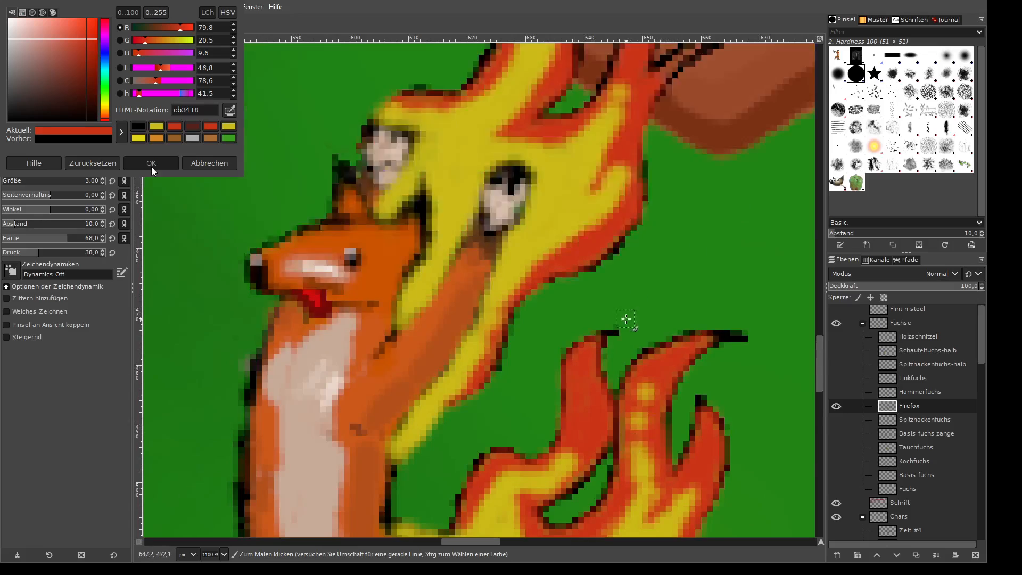
pyautogui.moveTo(447, 449)
pyautogui.mouseDown()
pyautogui.moveTo(406, 449)
pyautogui.moveTo(470, 384)
pyautogui.moveTo(448, 415)
pyautogui.moveTo(495, 350)
pyautogui.moveTo(483, 381)
pyautogui.moveTo(540, 290)
pyautogui.mouseUp()
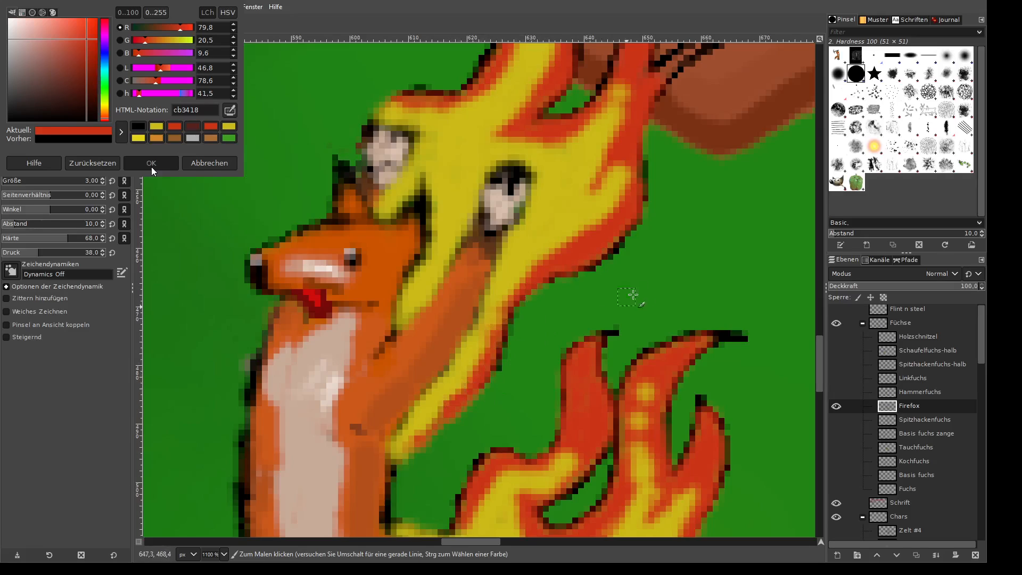
pyautogui.moveTo(395, 95); pyautogui.dragTo(369, 123)
pyautogui.scroll(3, 634, 235)
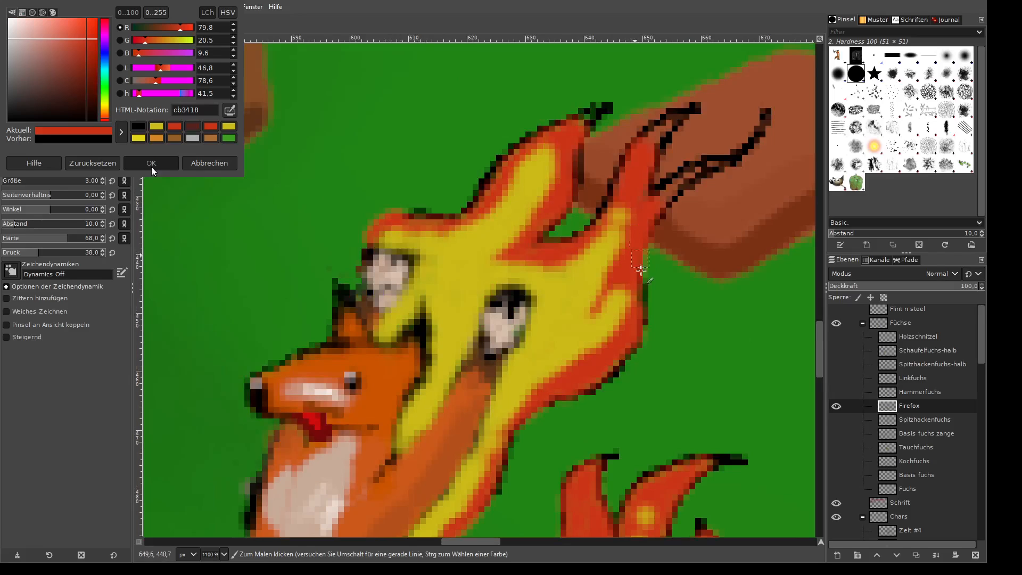
pyautogui.moveTo(604, 346)
pyautogui.mouseDown()
pyautogui.moveTo(627, 314)
pyautogui.moveTo(625, 279)
pyautogui.moveTo(599, 311)
pyautogui.moveTo(621, 291)
pyautogui.mouseUp()
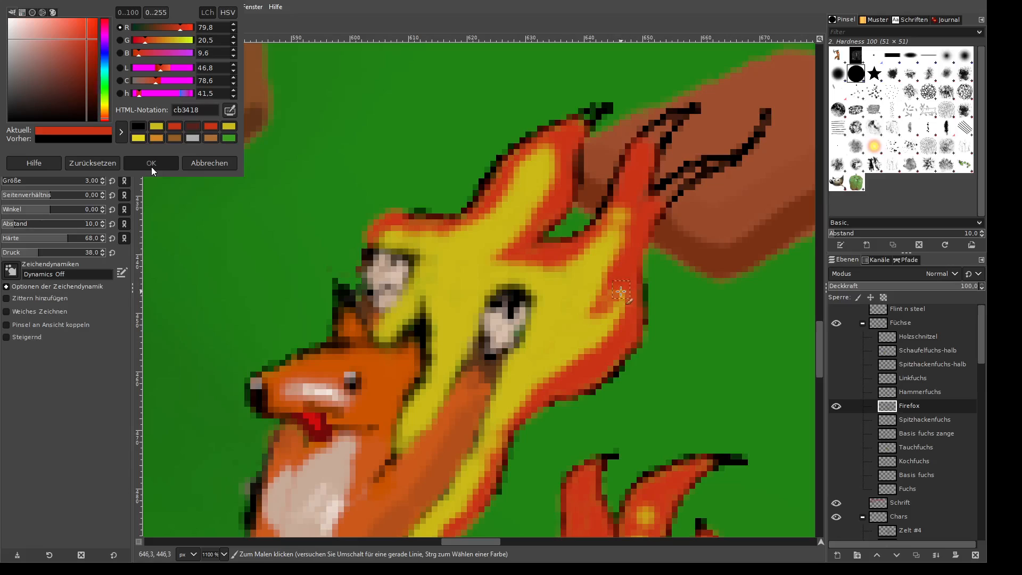
# - Fill the upper flame's thin tongue tips with red up to their black outlines and touch up its outer red edge
pyautogui.moveTo(656, 136)
pyautogui.mouseDown()
pyautogui.moveTo(669, 121)
pyautogui.moveTo(580, 128)
pyautogui.moveTo(593, 114)
pyautogui.mouseUp()
pyautogui.moveTo(659, 202); pyautogui.dragTo(728, 161)
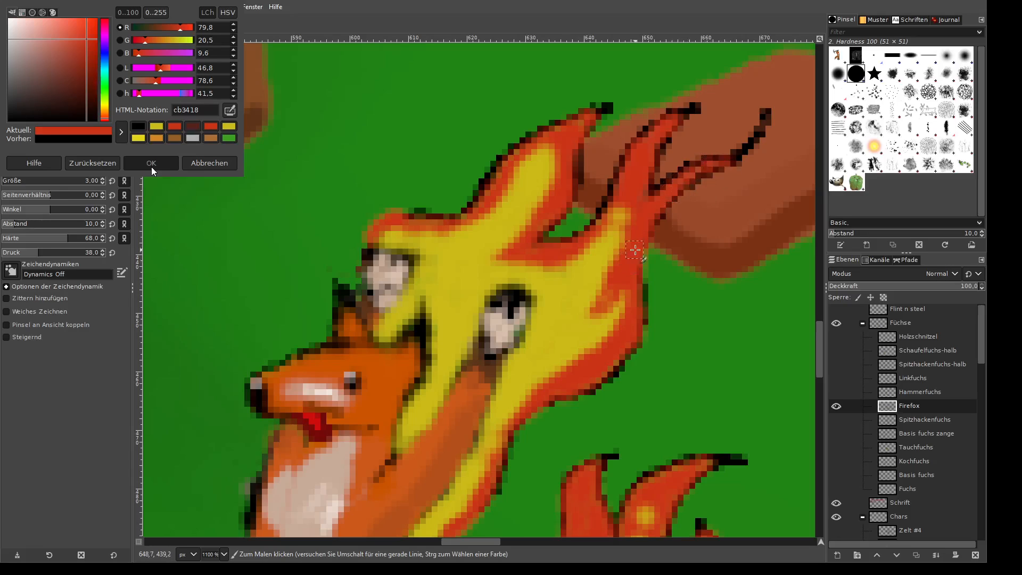
pyautogui.moveTo(635, 310); pyautogui.dragTo(642, 290)
# - Extend a red streak from the gap between the upper flame's tongues toward the paws and widen the red inside the front tongue
pyautogui.moveTo(601, 225); pyautogui.dragTo(576, 250)
pyautogui.moveTo(506, 252); pyautogui.dragTo(463, 282)
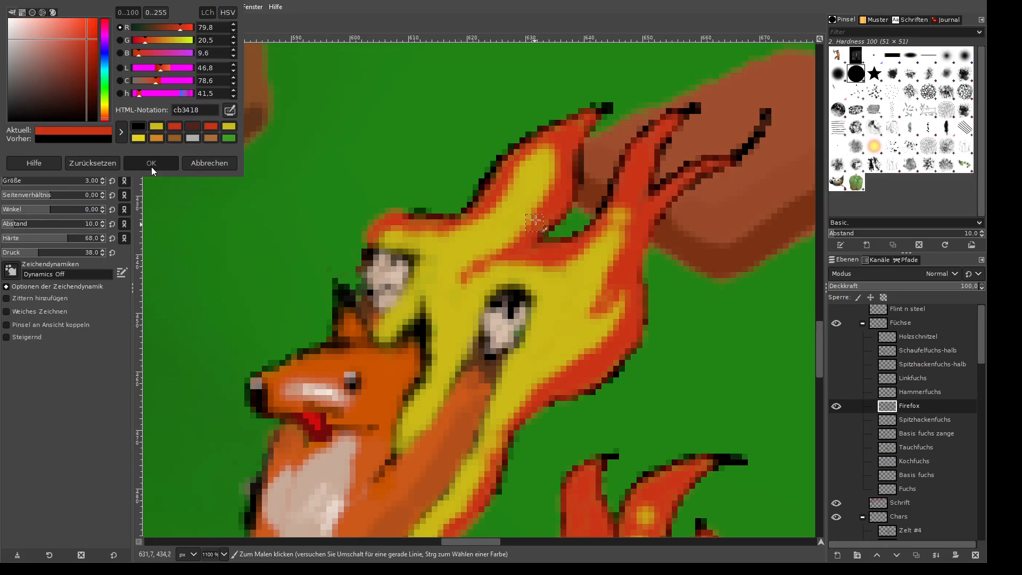
pyautogui.moveTo(536, 220)
pyautogui.mouseDown()
pyautogui.moveTo(570, 154)
pyautogui.moveTo(536, 210)
pyautogui.moveTo(556, 164)
pyautogui.moveTo(542, 171)
pyautogui.moveTo(546, 159)
pyautogui.moveTo(553, 166)
pyautogui.moveTo(578, 137)
pyautogui.mouseUp()
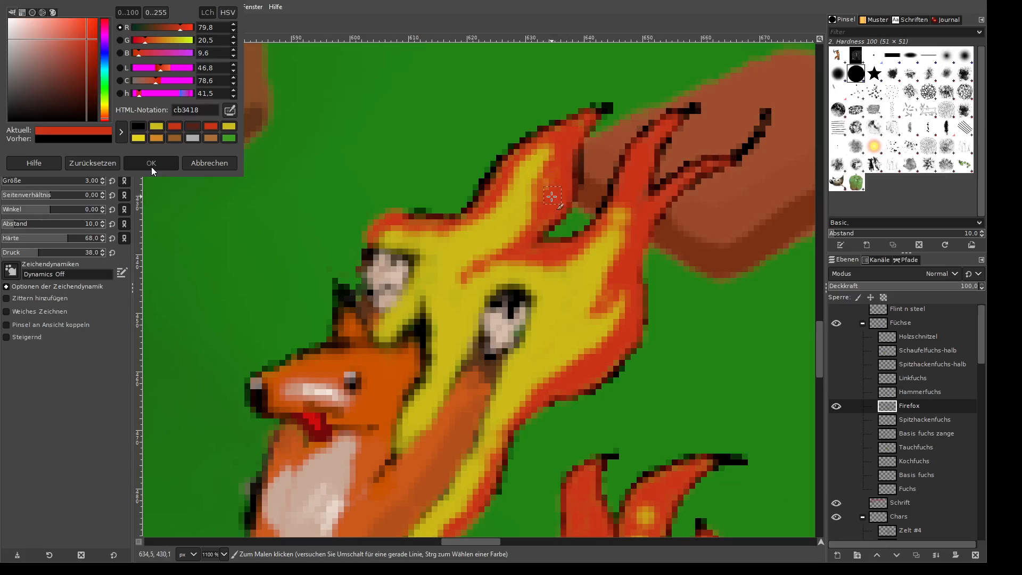
# - Outline the upper flame's edge beneath the arm in black (000000) with brush size 1, hardness 89 and force 48
pyautogui.scroll(-5, 612, 313)
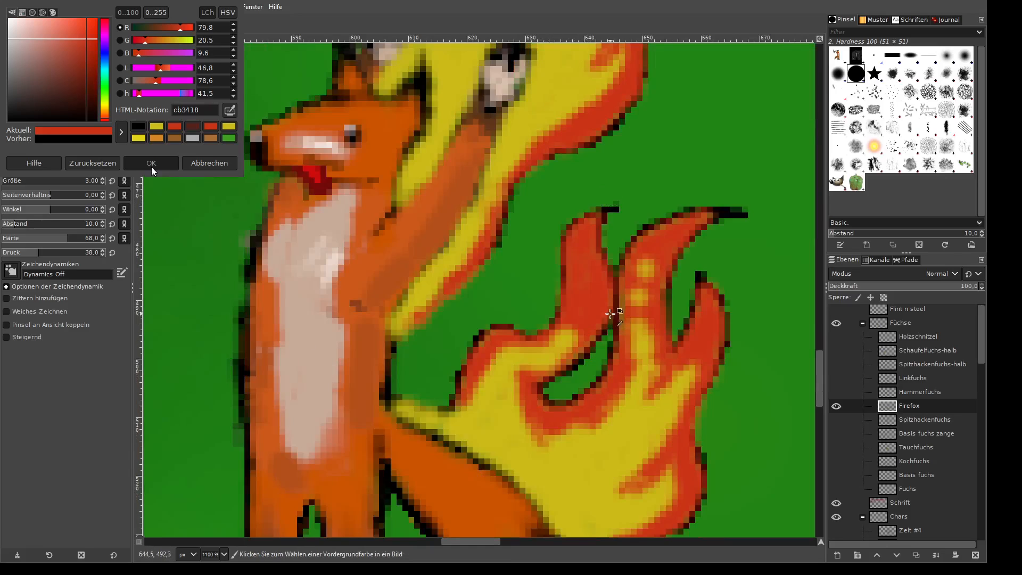
pyautogui.scroll(4, 639, 350)
pyautogui.scroll(1, 639, 350)
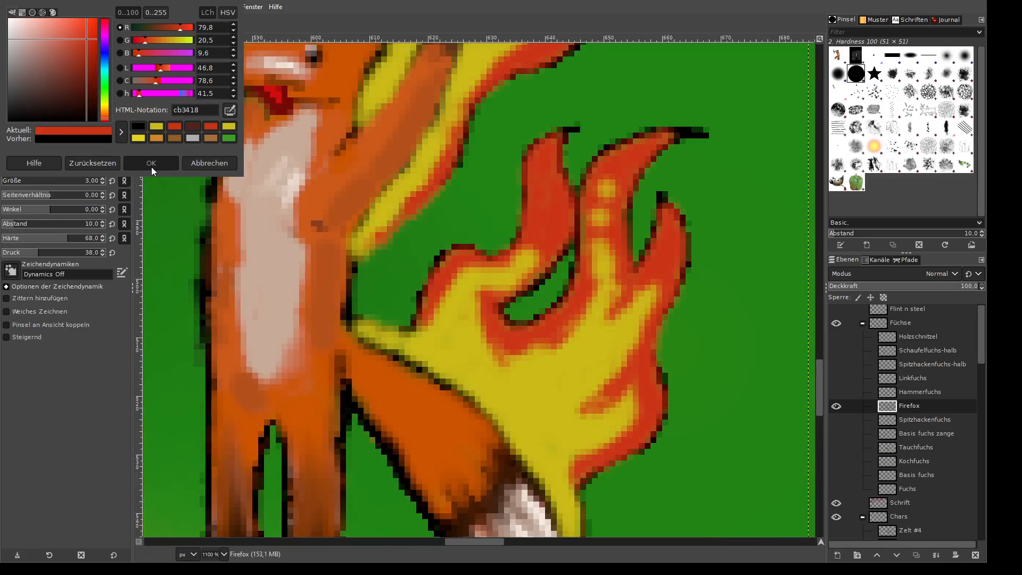
pyautogui.click(171, 126)
pyautogui.click(154, 165)
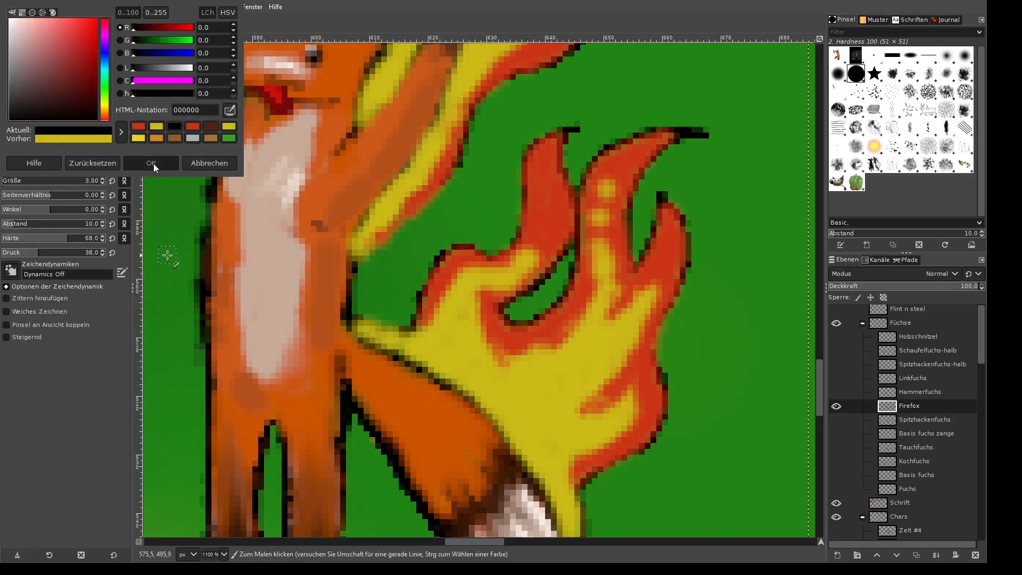
pyautogui.scroll(5, 453, 380)
pyautogui.scroll(-2, 453, 380)
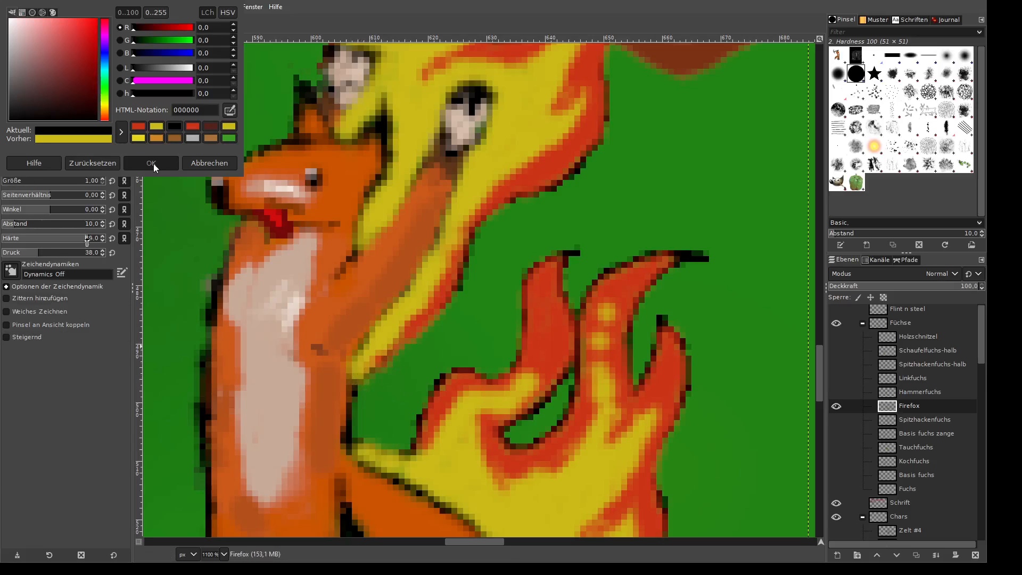
pyautogui.moveTo(357, 385)
pyautogui.mouseDown()
pyautogui.moveTo(430, 321)
pyautogui.moveTo(418, 337)
pyautogui.moveTo(440, 333)
pyautogui.moveTo(422, 331)
pyautogui.moveTo(466, 270)
pyautogui.mouseUp()
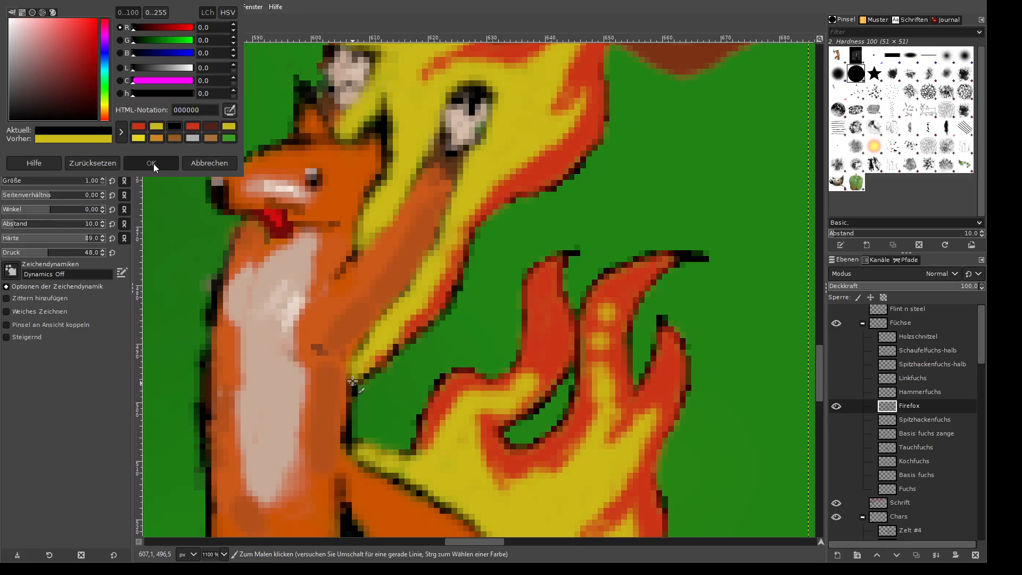
# - Redraw the black outlines along both sides of the raised arm and down the back of the fox's neck
pyautogui.moveTo(353, 361); pyautogui.dragTo(436, 237)
pyautogui.moveTo(368, 241); pyautogui.dragTo(434, 141)
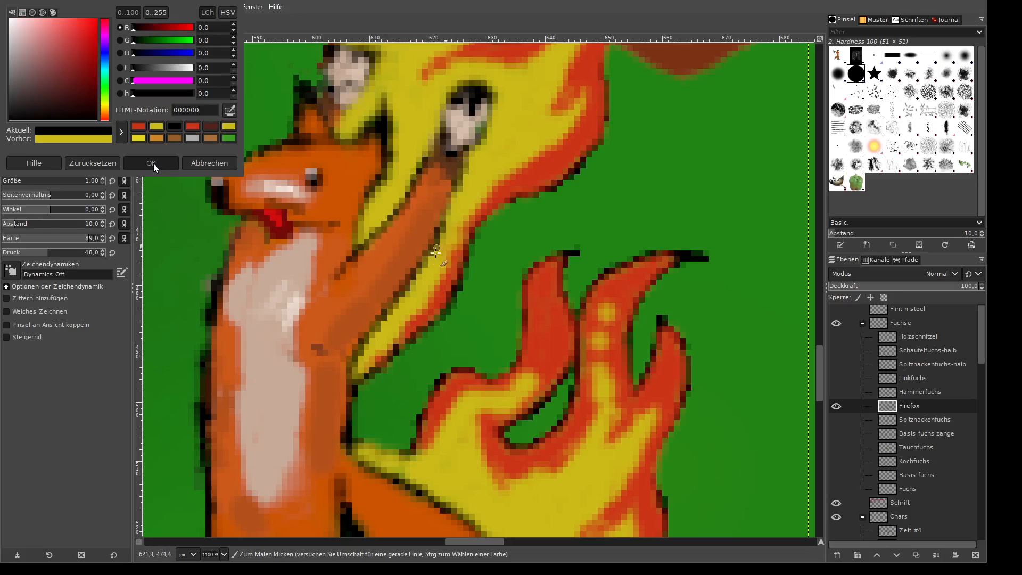
pyautogui.moveTo(447, 215); pyautogui.dragTo(461, 165)
pyautogui.moveTo(356, 248); pyautogui.dragTo(363, 196)
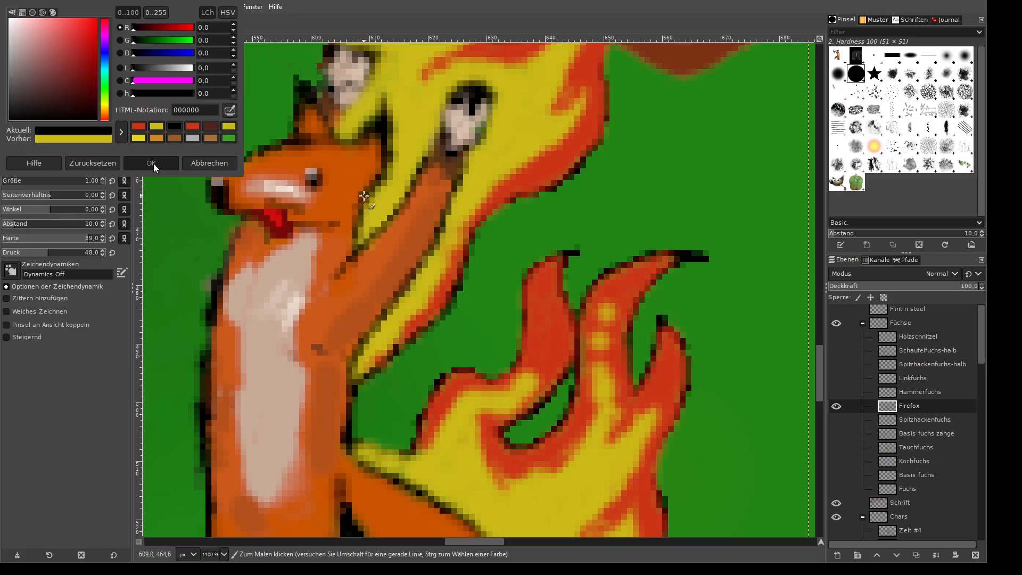
# - Redraw the black outlines at the back of the fox's head and along the far arm and paw
pyautogui.scroll(5, 345, 102)
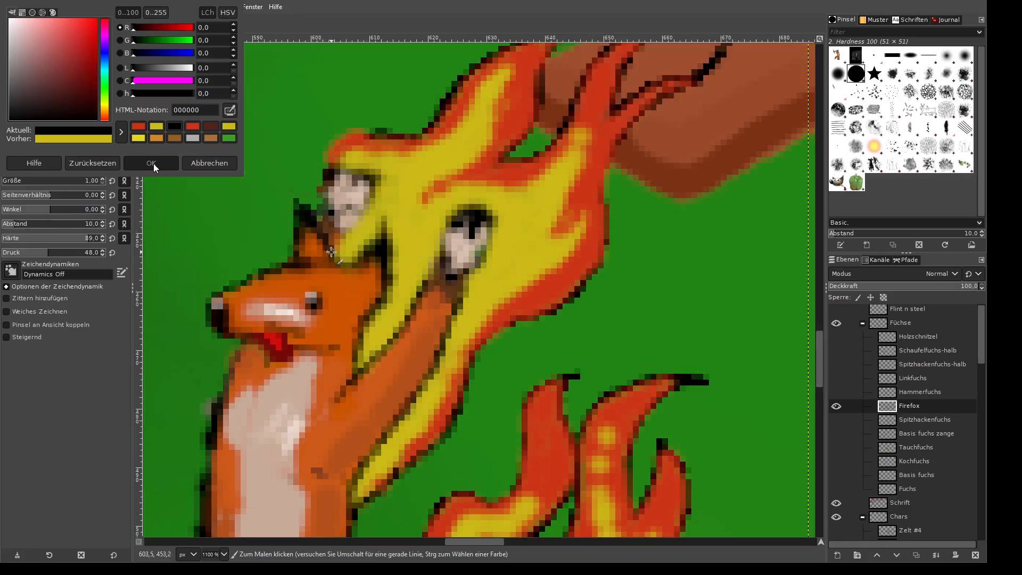
pyautogui.moveTo(378, 244); pyautogui.dragTo(382, 294)
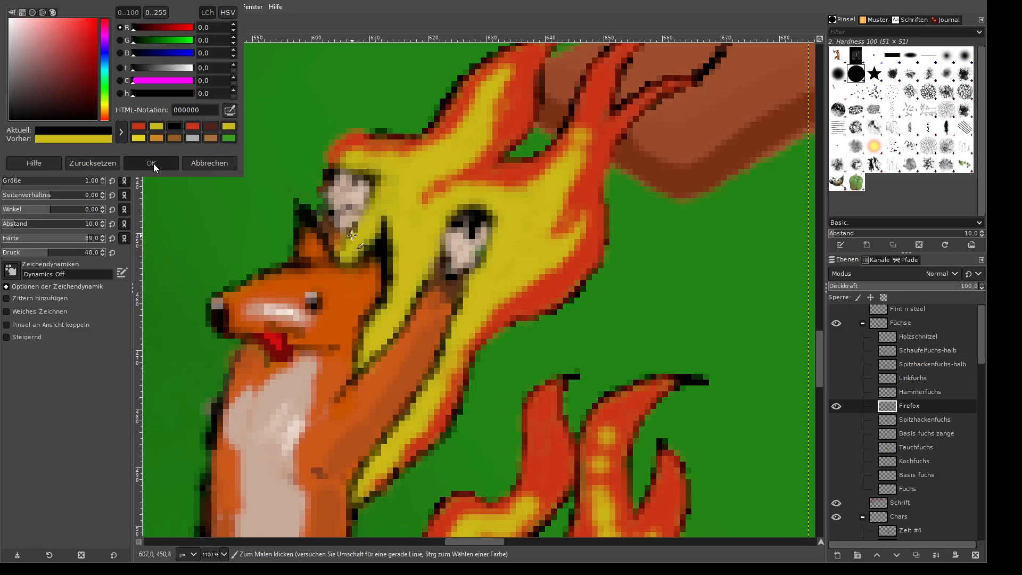
pyautogui.moveTo(345, 240); pyautogui.dragTo(355, 230)
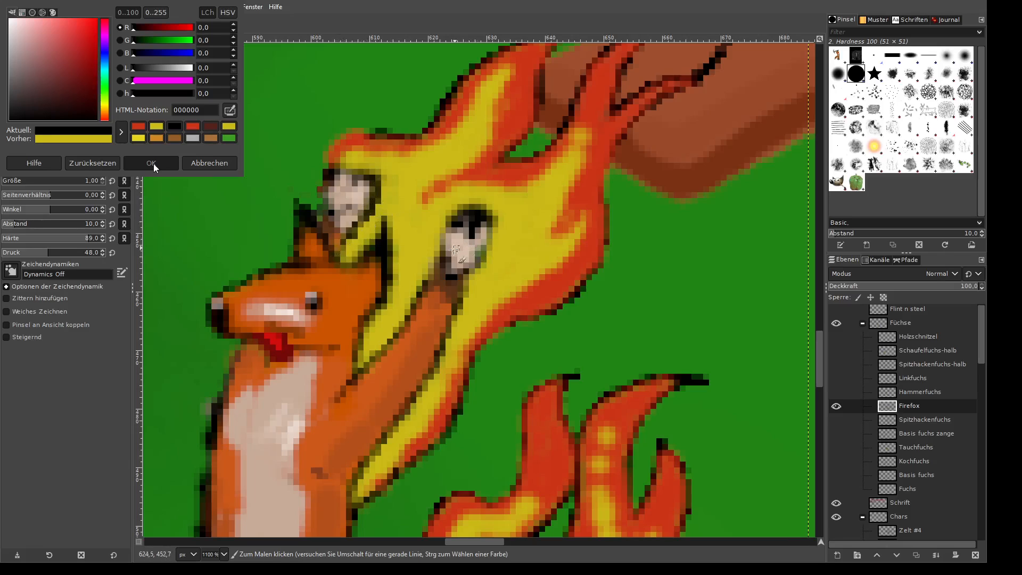
# - Add black outline strokes to the lower flame near the fox's back, above the tail tip and along the outer tongue
pyautogui.scroll(-5, 501, 298)
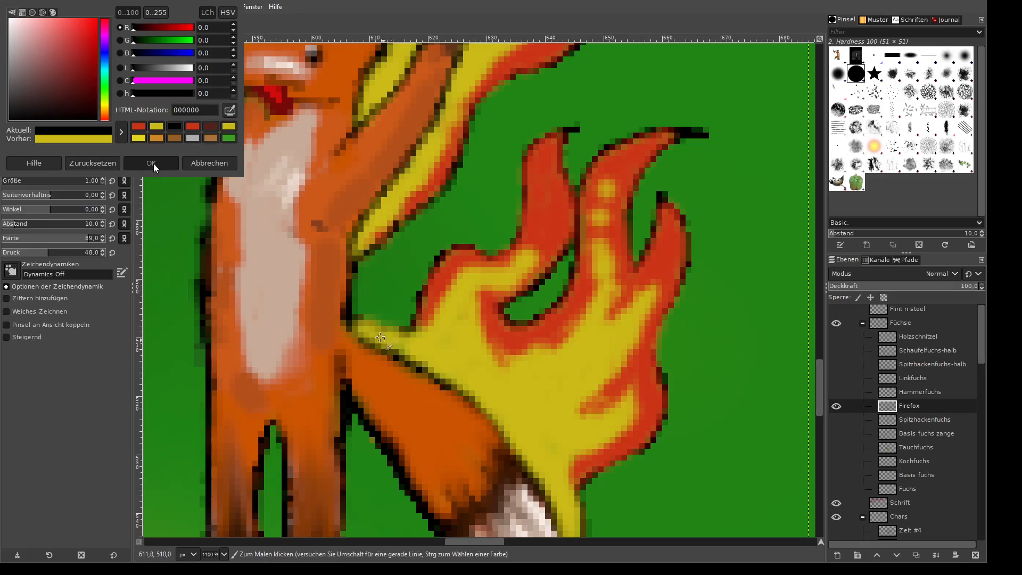
pyautogui.moveTo(363, 319)
pyautogui.mouseDown()
pyautogui.moveTo(404, 330)
pyautogui.moveTo(394, 320)
pyautogui.moveTo(401, 313)
pyautogui.mouseUp()
pyautogui.scroll(-2, 402, 315)
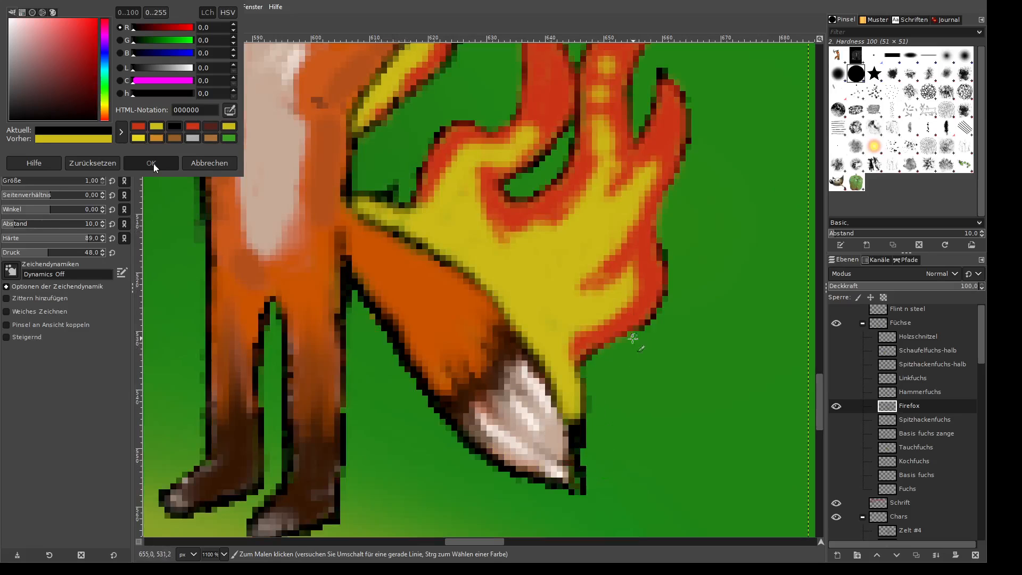
pyautogui.moveTo(584, 393); pyautogui.dragTo(591, 362)
pyautogui.moveTo(665, 262)
pyautogui.mouseDown()
pyautogui.moveTo(666, 196)
pyautogui.moveTo(695, 142)
pyautogui.mouseUp()
pyautogui.scroll(4, 713, 224)
pyautogui.moveTo(690, 395)
pyautogui.mouseDown()
pyautogui.moveTo(682, 356)
pyautogui.moveTo(697, 380)
pyautogui.mouseUp()
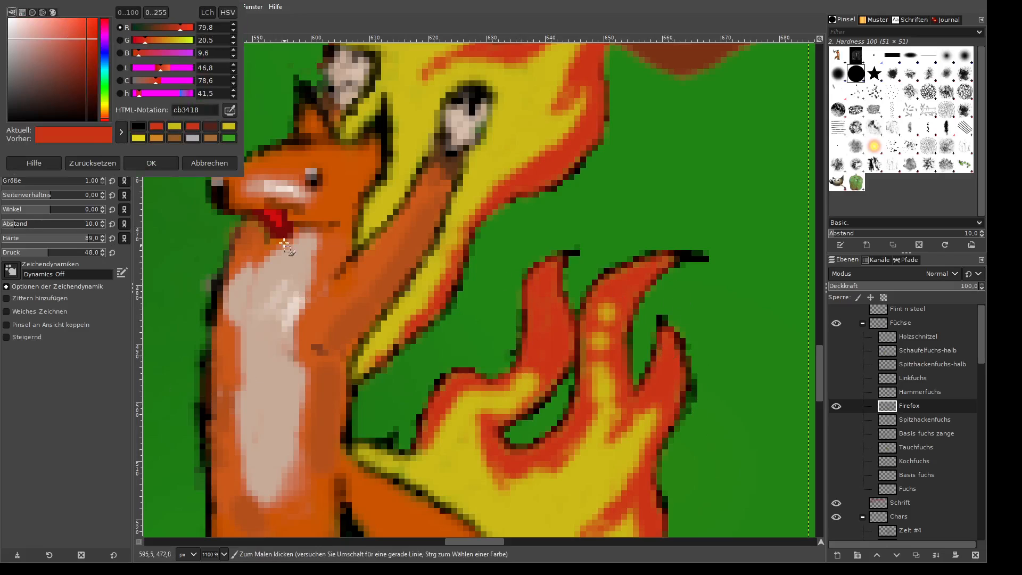
# - Shade the lower flame's inner tongue and the curve beneath its gap in orange (d18627) with brush size 5, hardness 61 and force 33
pyautogui.click(156, 138)
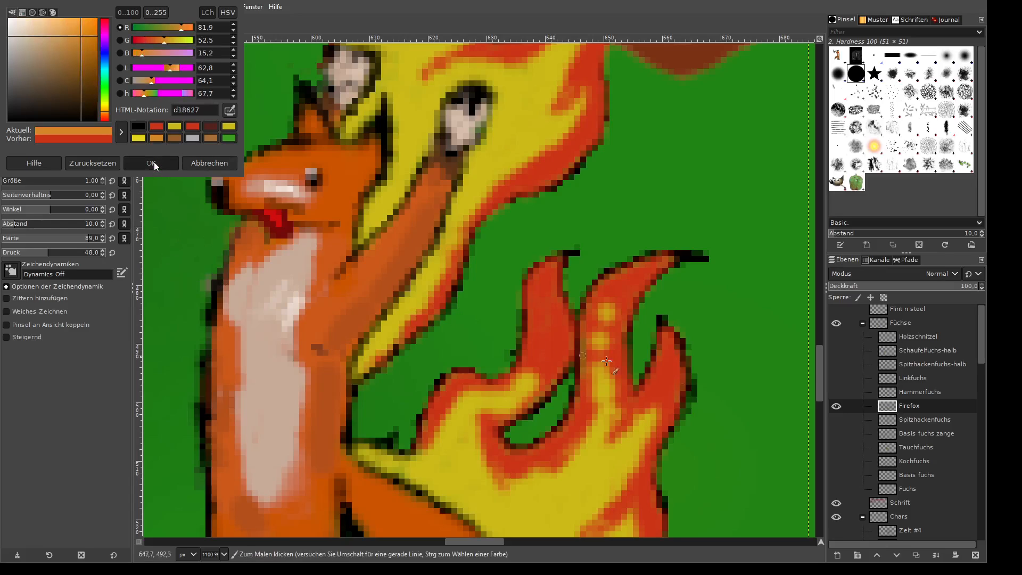
pyautogui.scroll(7, 6, 184)
pyautogui.click(432, 445)
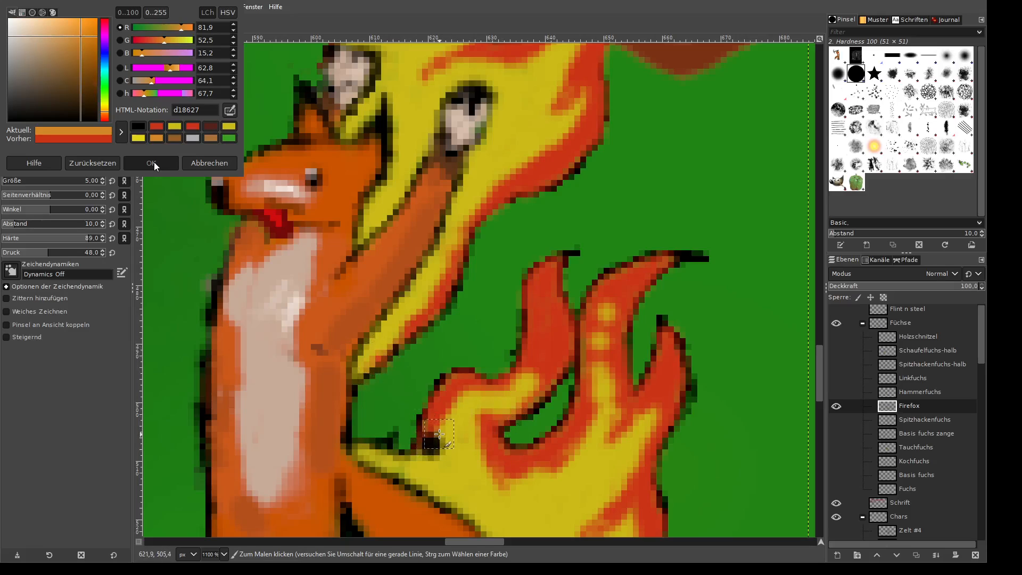
pyautogui.hotkey('ctrl', 'z')
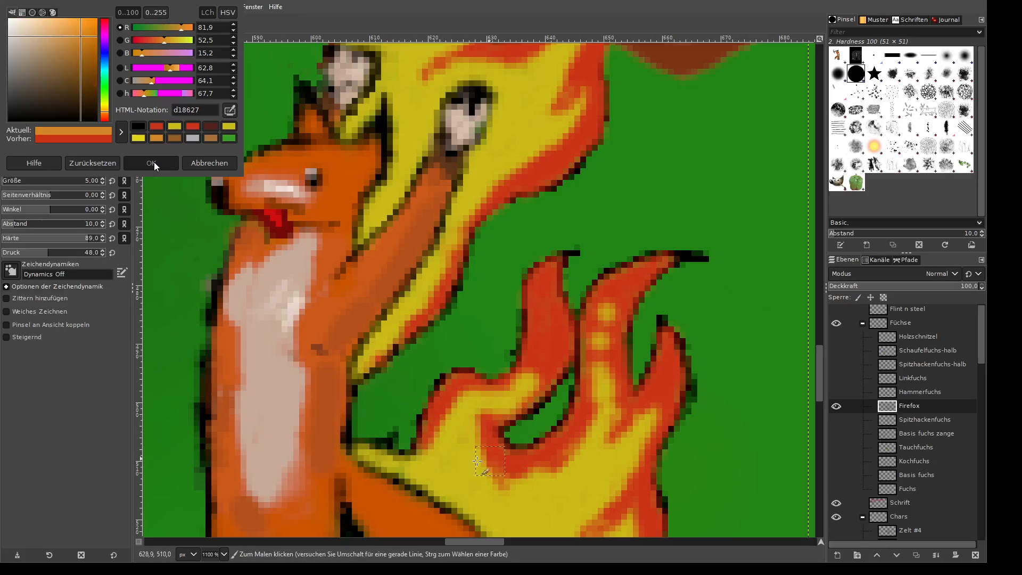
pyautogui.click(34, 252)
pyautogui.moveTo(496, 395)
pyautogui.mouseDown()
pyautogui.moveTo(517, 389)
pyautogui.moveTo(546, 346)
pyautogui.moveTo(549, 306)
pyautogui.moveTo(534, 372)
pyautogui.mouseUp()
pyautogui.moveTo(489, 432)
pyautogui.mouseDown()
pyautogui.moveTo(493, 473)
pyautogui.moveTo(507, 480)
pyautogui.moveTo(557, 475)
pyautogui.moveTo(597, 449)
pyautogui.mouseUp()
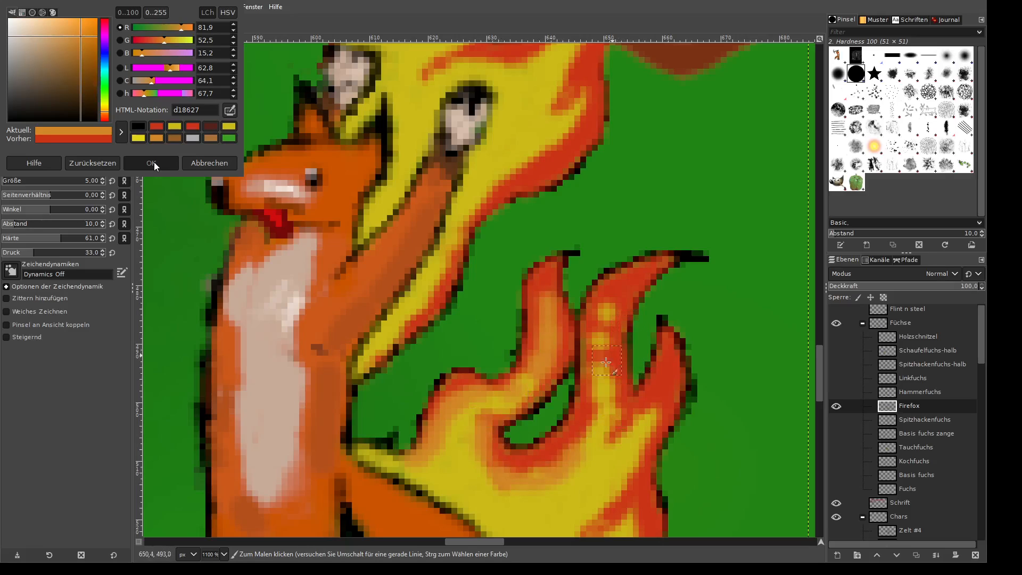
# - Blend orange (d18627) shading into the lower flame's middle and outer tongues and along its outer edge above the tail tip
pyautogui.moveTo(606, 362)
pyautogui.mouseDown()
pyautogui.moveTo(607, 372)
pyautogui.moveTo(608, 326)
pyautogui.moveTo(630, 284)
pyautogui.mouseUp()
pyautogui.moveTo(631, 419); pyautogui.dragTo(614, 440)
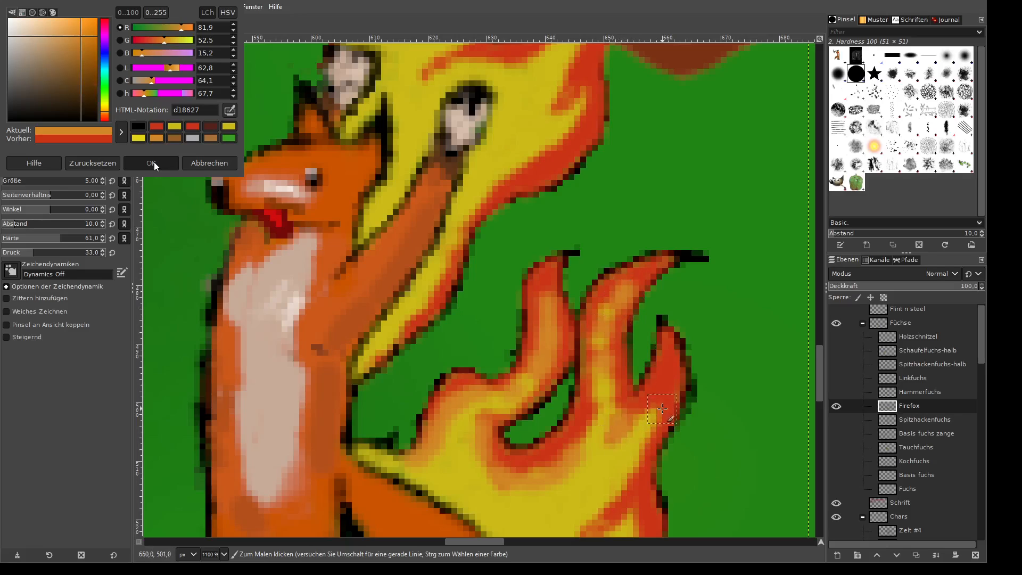
pyautogui.scroll(-3, 660, 405)
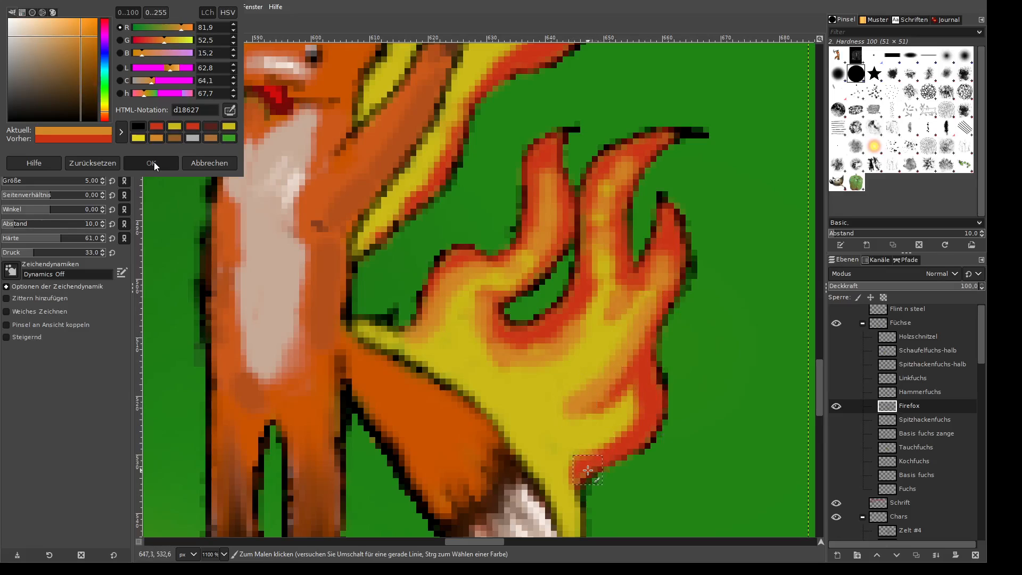
pyautogui.moveTo(588, 470)
pyautogui.mouseDown()
pyautogui.moveTo(632, 424)
pyautogui.moveTo(644, 367)
pyautogui.mouseUp()
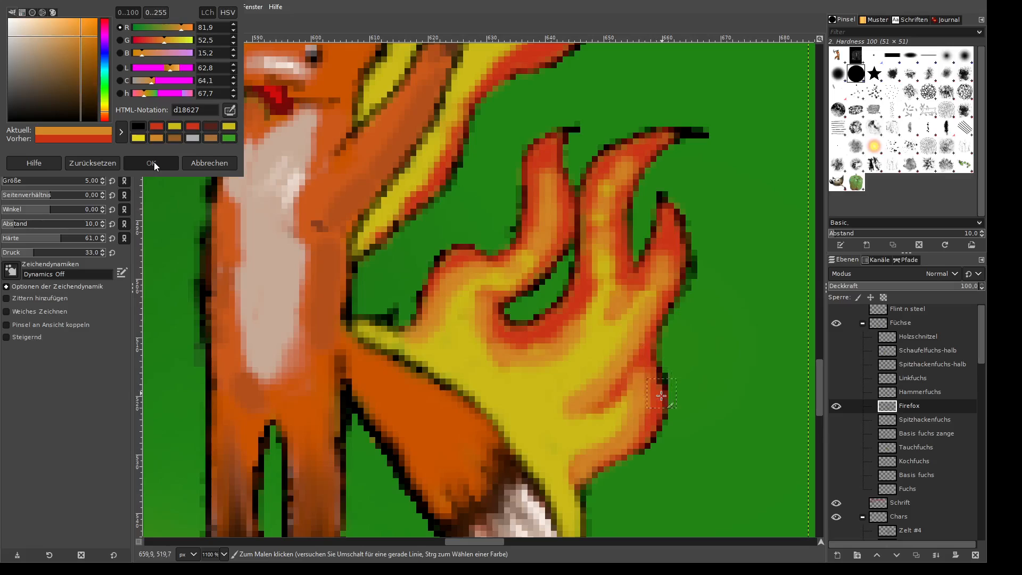
# - Shade the transitions between red and yellow in the upper flame around the raised paws with orange (d18627)
pyautogui.scroll(9, 551, 383)
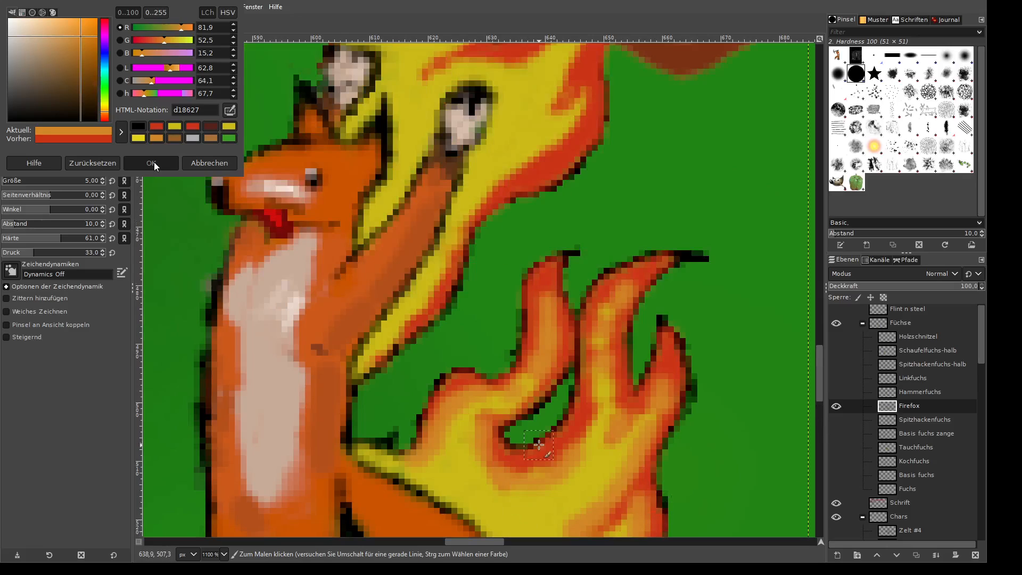
pyautogui.moveTo(530, 408)
pyautogui.mouseDown()
pyautogui.moveTo(504, 431)
pyautogui.moveTo(572, 385)
pyautogui.moveTo(518, 425)
pyautogui.mouseUp()
pyautogui.moveTo(563, 357)
pyautogui.mouseDown()
pyautogui.moveTo(539, 357)
pyautogui.moveTo(581, 275)
pyautogui.mouseUp()
pyautogui.moveTo(423, 317)
pyautogui.mouseDown()
pyautogui.moveTo(479, 274)
pyautogui.moveTo(529, 182)
pyautogui.mouseUp()
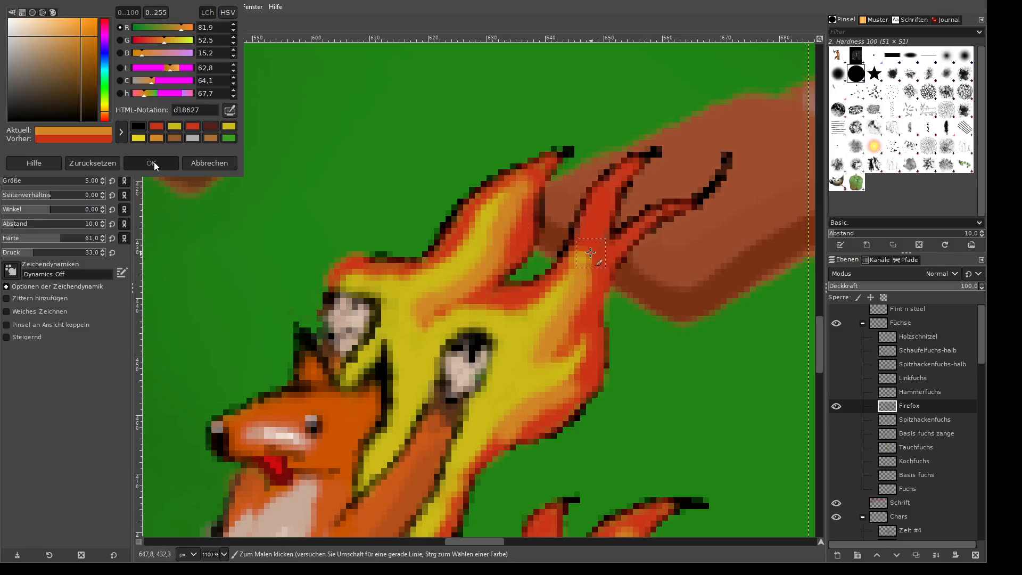
# - Outline the upper flame's edge above the far paw in black with brush size 1, hardness 82 and force 69
pyautogui.keyDown('ctrl'); pyautogui.scroll(-3, 590, 253); pyautogui.keyUp('ctrl')
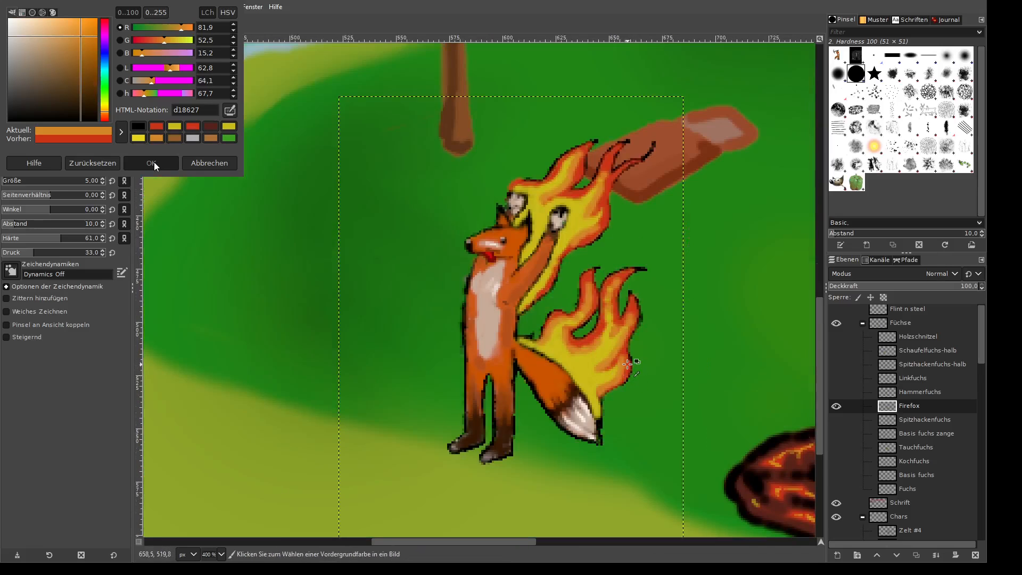
pyautogui.keyDown('ctrl'); pyautogui.scroll(-1, 627, 364); pyautogui.keyUp('ctrl')
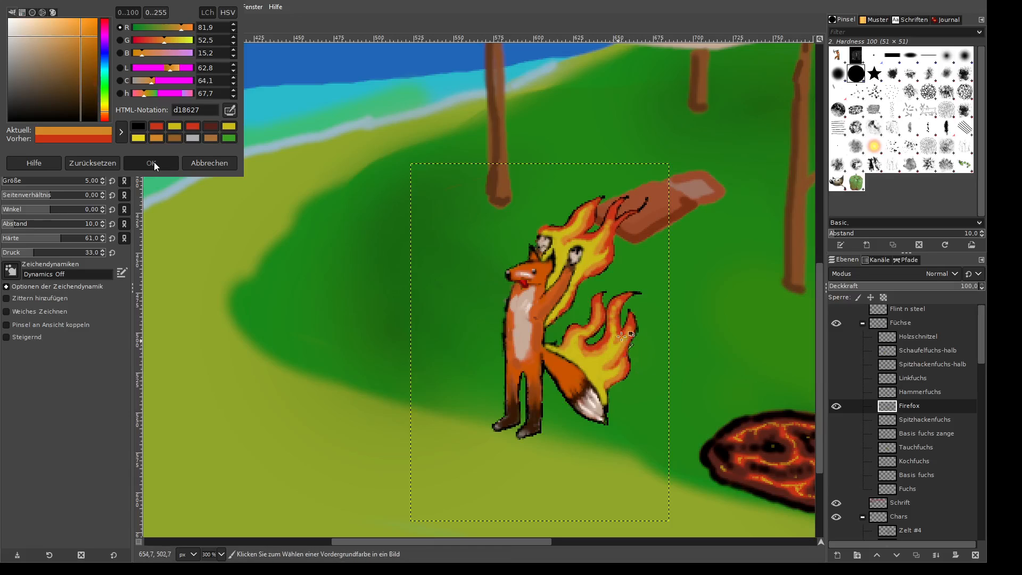
pyautogui.keyDown('ctrl'); pyautogui.scroll(4, 643, 360); pyautogui.keyUp('ctrl')
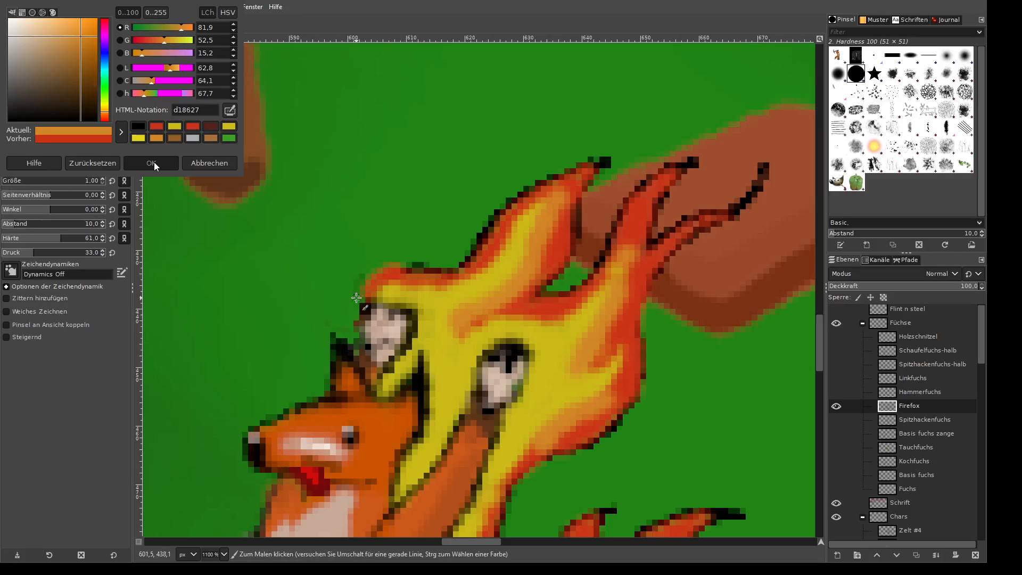
pyautogui.click(71, 241)
pyautogui.click(69, 252)
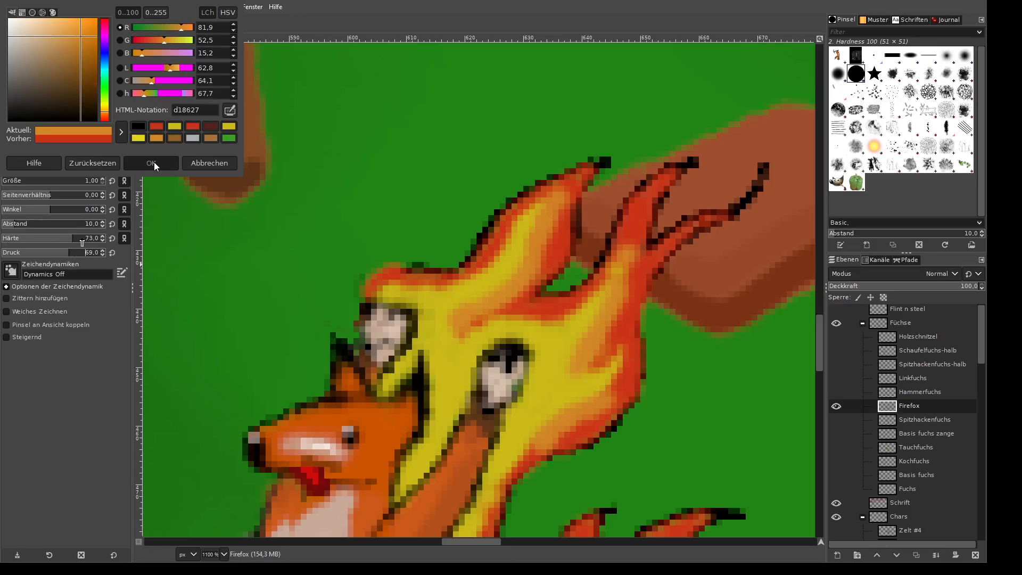
pyautogui.click(82, 240)
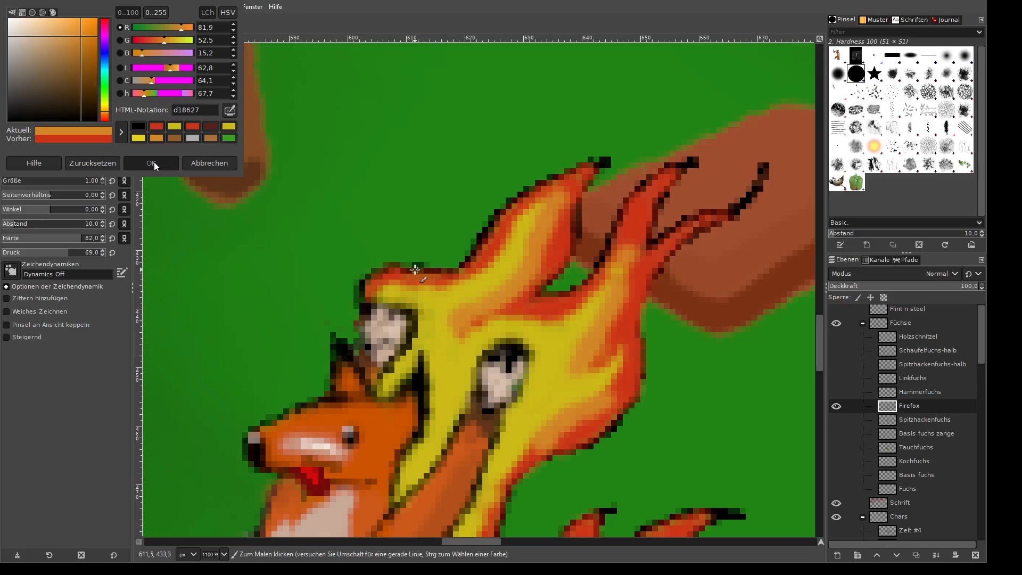
# - Touch up the lower flame with orange (d18627) pixels at the tail tip and along its base beside the fox's back
pyautogui.scroll(-5, 415, 270)
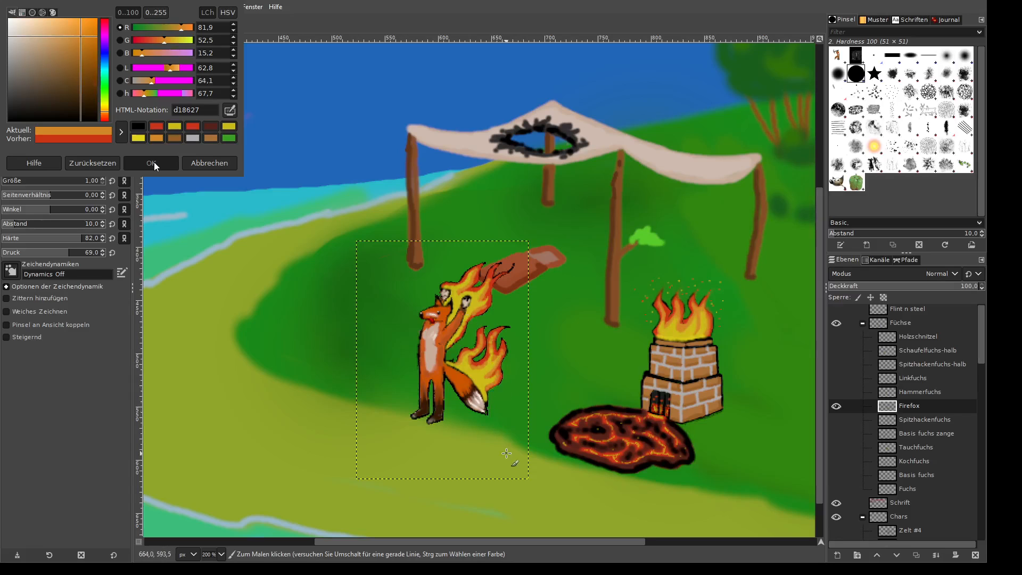
pyautogui.scroll(4, 508, 455)
pyautogui.scroll(-3, 530, 403)
pyautogui.scroll(2, 530, 411)
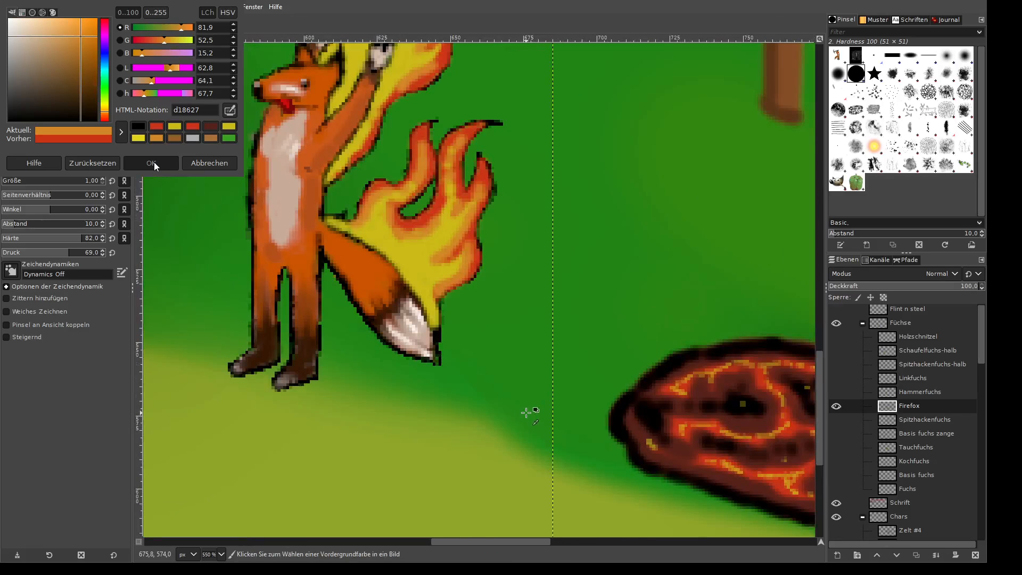
pyautogui.scroll(-2, 524, 407)
pyautogui.scroll(4, 506, 410)
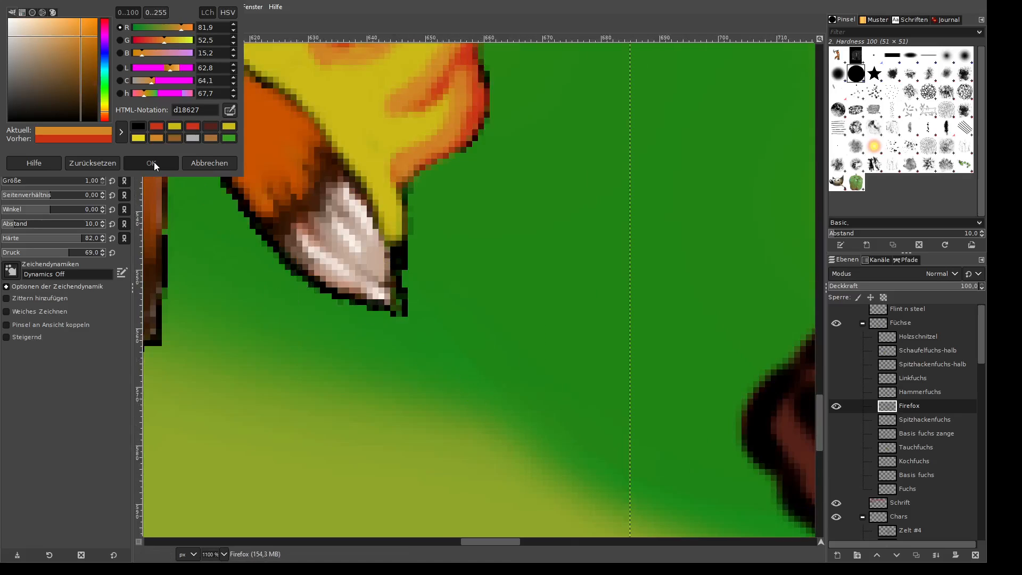
pyautogui.click(154, 166)
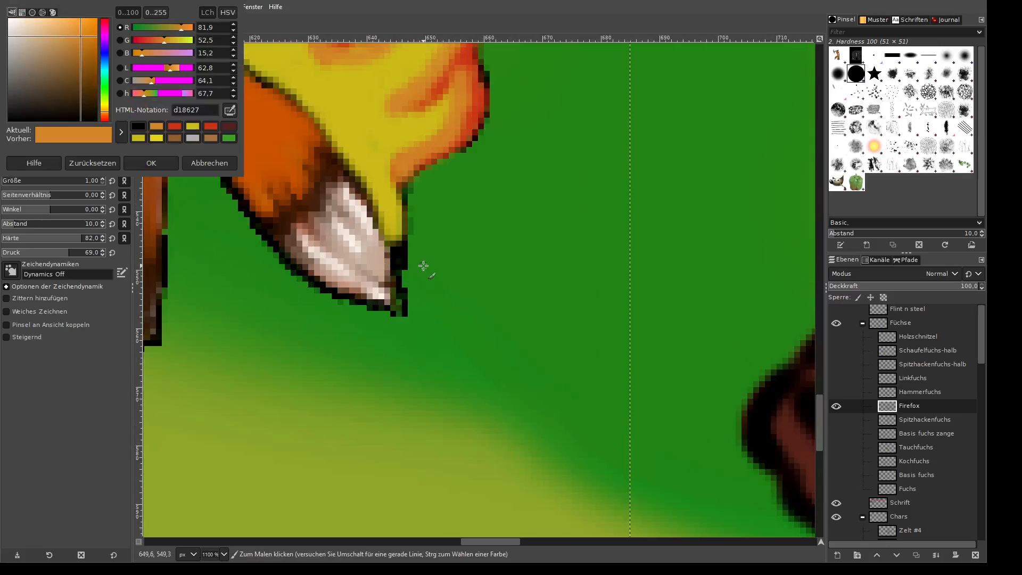
pyautogui.click(396, 253)
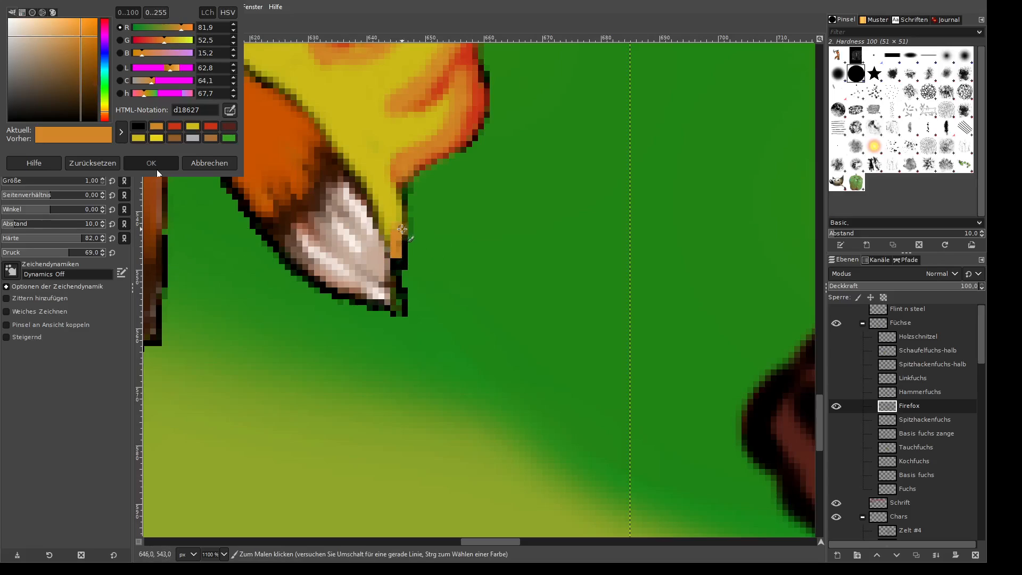
pyautogui.scroll(5, 415, 233)
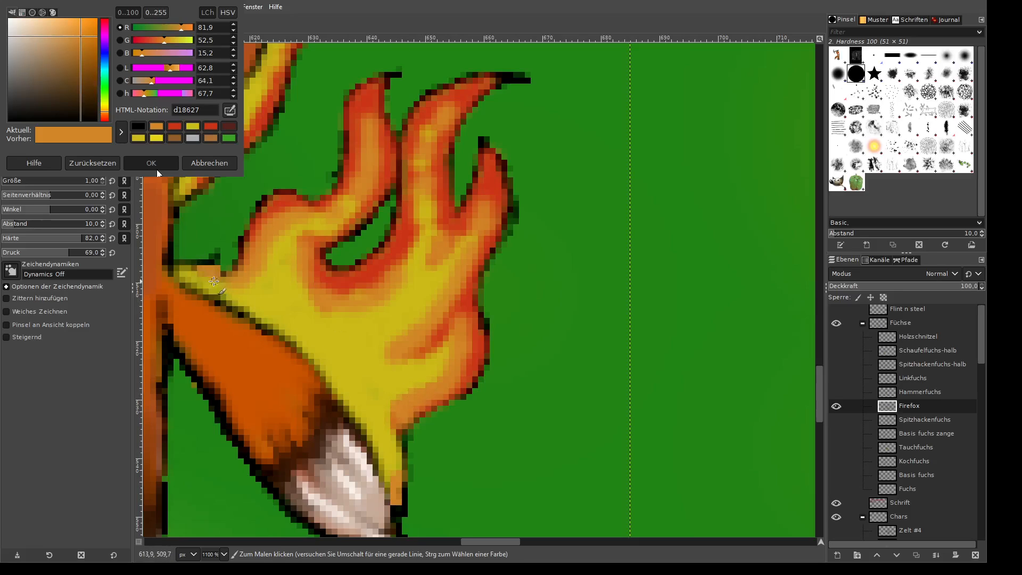
pyautogui.scroll(2, 200, 266)
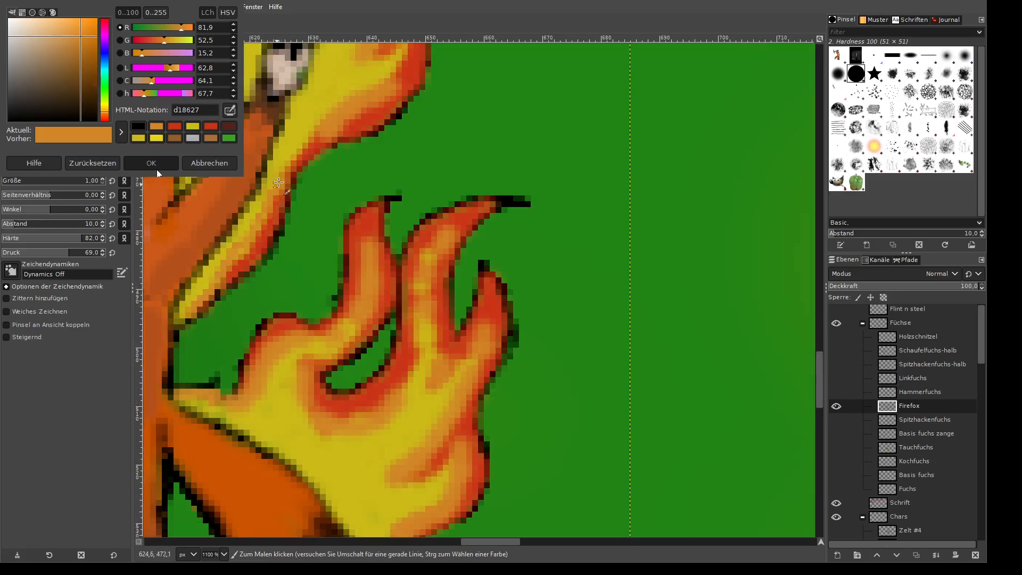
# - Examine the painted flaming fox at several zoom levels against the furnace, lava and surrounding scene
pyautogui.scroll(-3, 321, 223)
pyautogui.scroll(3, 322, 221)
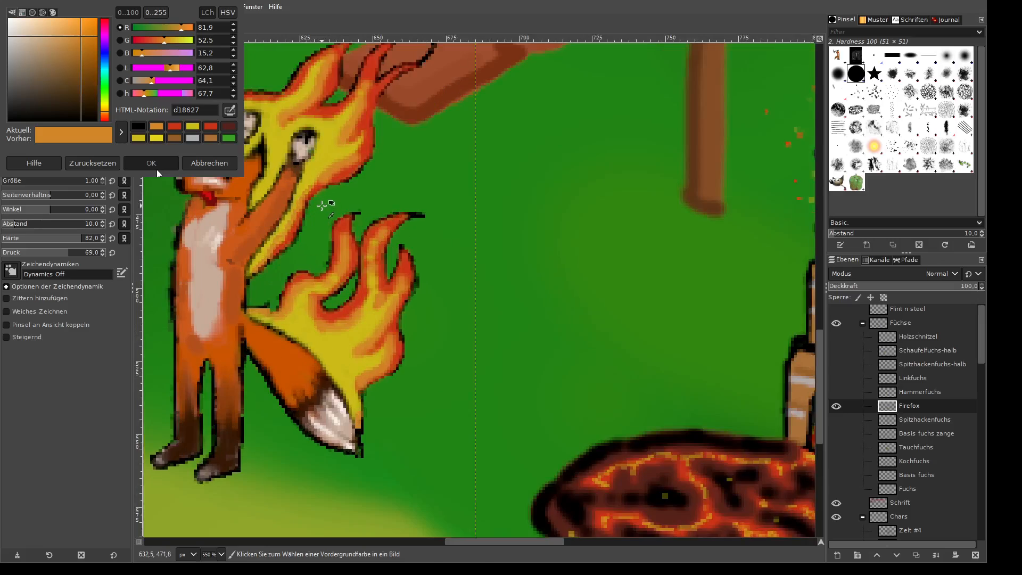
pyautogui.scroll(-5, 372, 239)
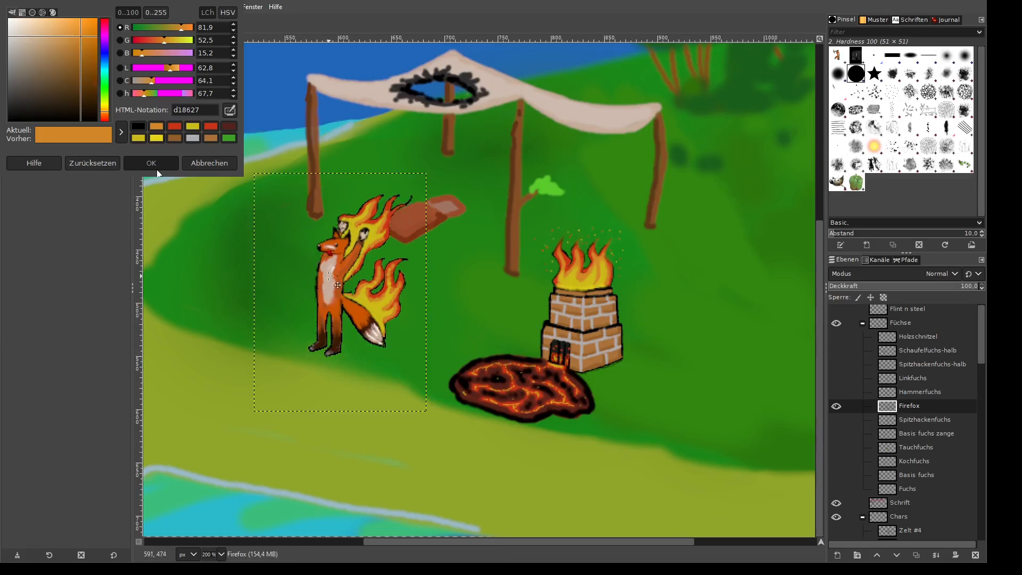
pyautogui.scroll(-3, 399, 277)
pyautogui.scroll(2, 408, 265)
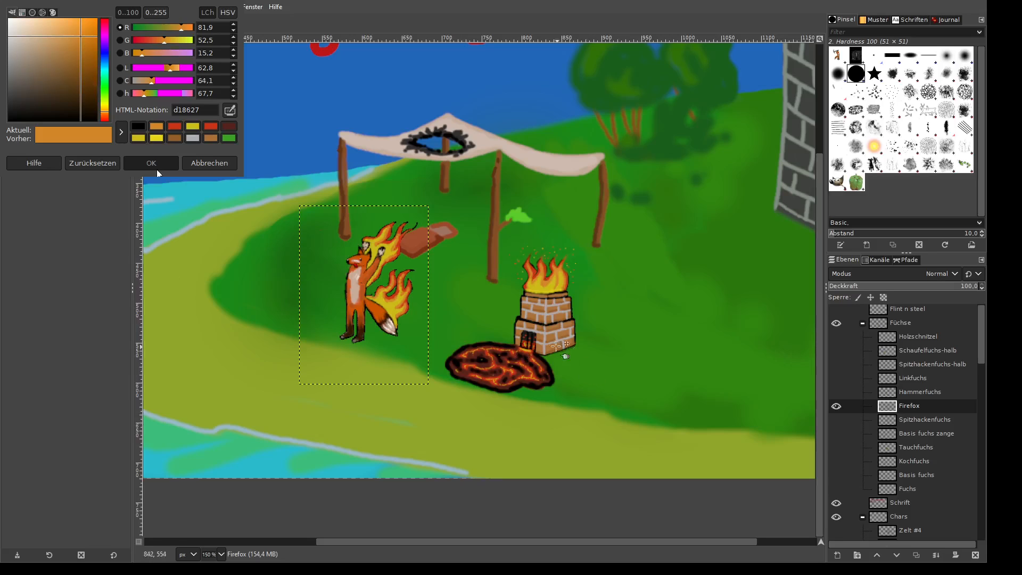
pyautogui.scroll(-2, 557, 346)
pyautogui.scroll(3, 557, 346)
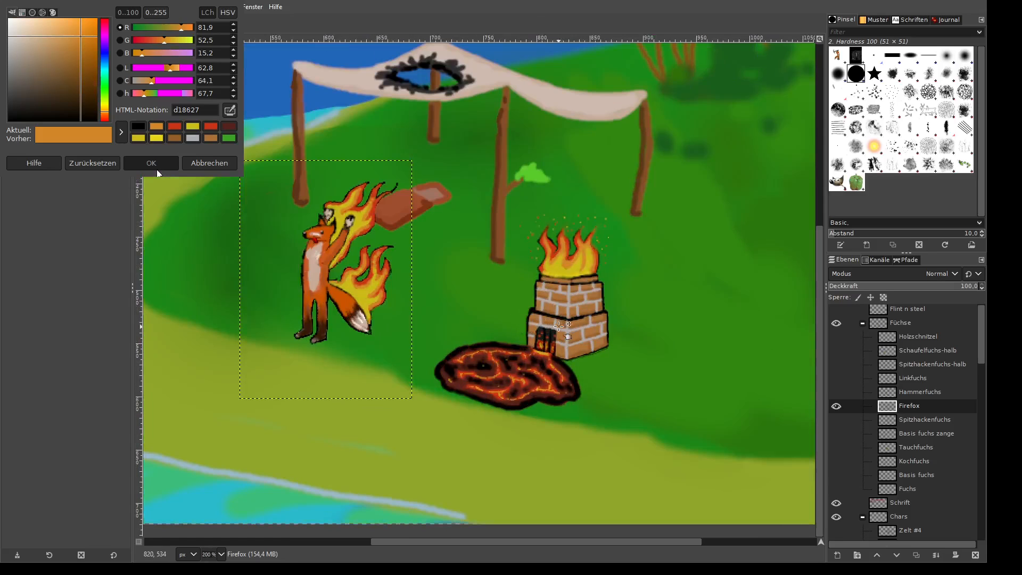
pyautogui.scroll(-3, 527, 175)
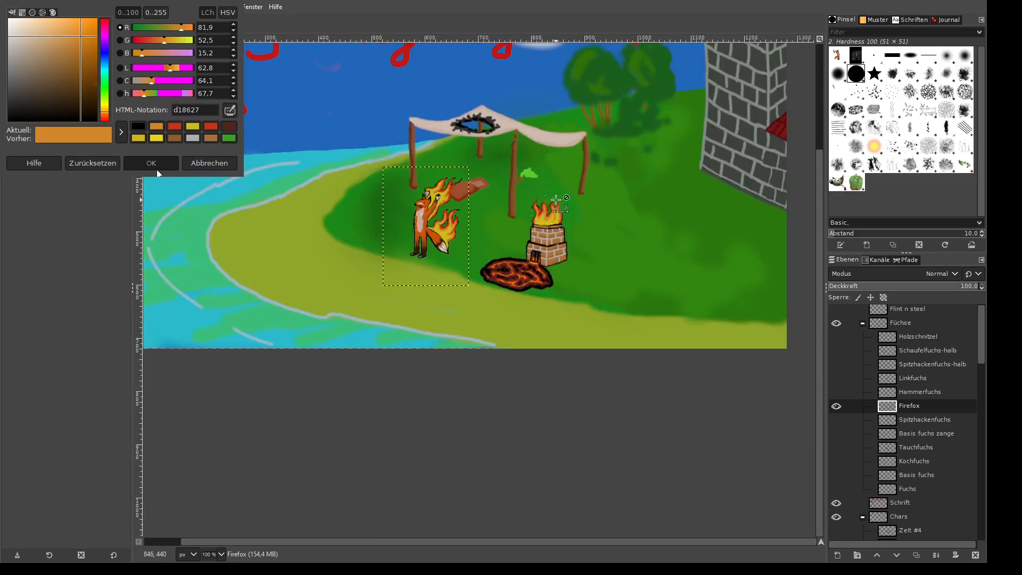
pyautogui.scroll(2, 525, 186)
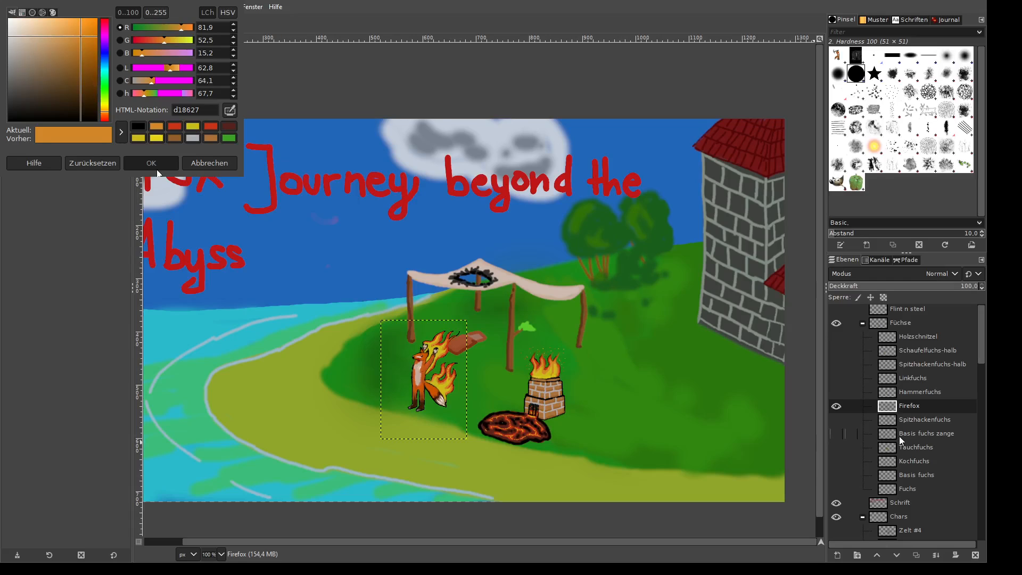
# - Make the skelli layer in the Chars group visible
pyautogui.scroll(1, 938, 430)
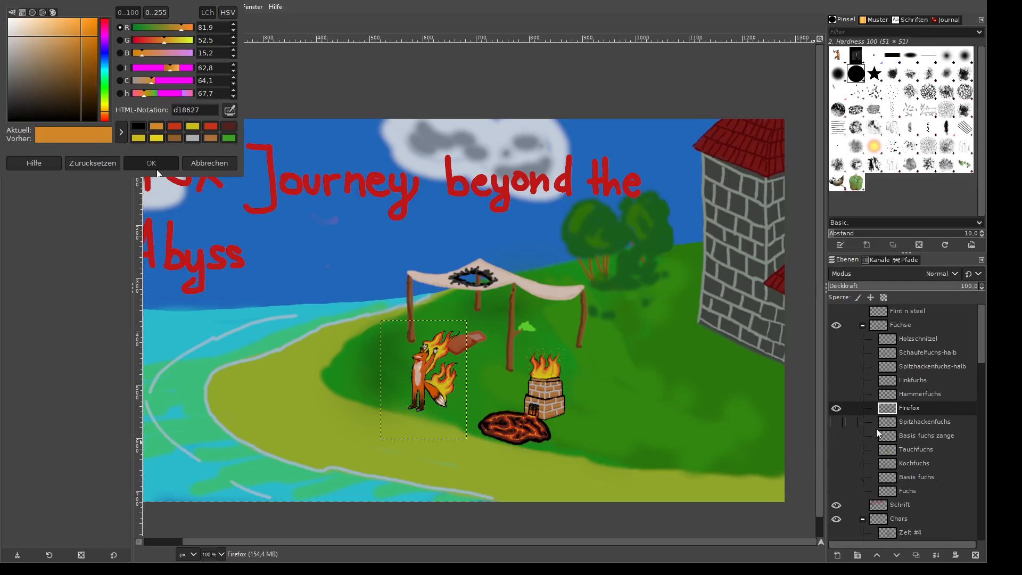
pyautogui.scroll(-3, 878, 433)
pyautogui.scroll(-6, 900, 468)
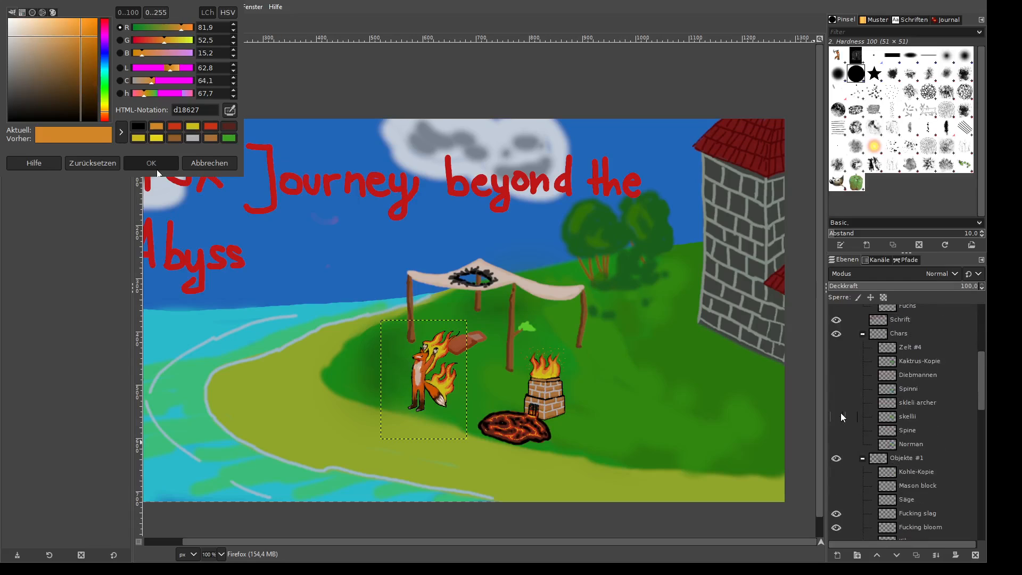
pyautogui.click(837, 417)
pyautogui.click(836, 417)
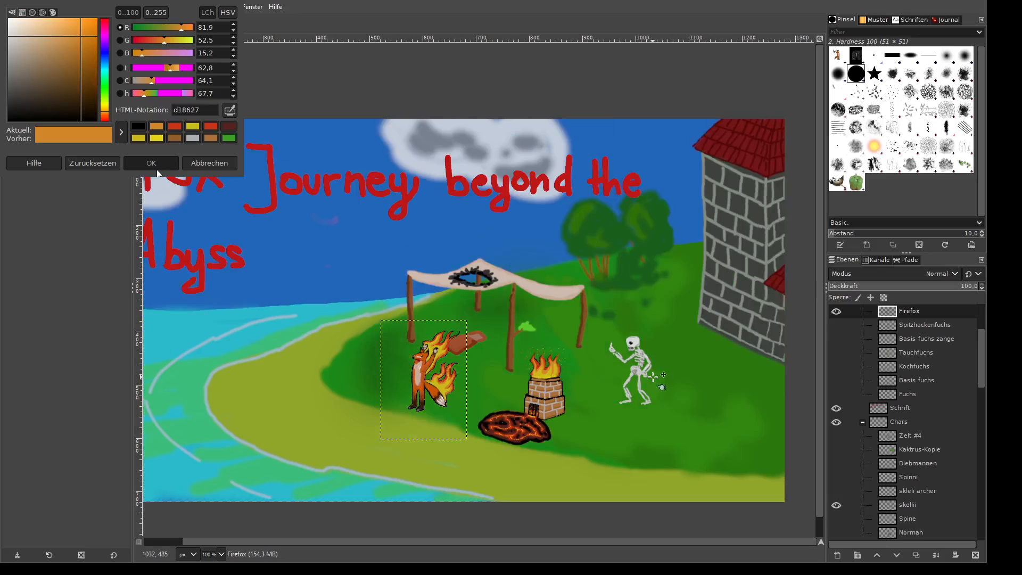
# - Move the background landscape to the right so that the beach lies beneath the fox
pyautogui.moveTo(636, 341); pyautogui.dragTo(672, 391)
pyautogui.hotkey('ctrl', 'z')
pyautogui.hotkey('ctrl', 'y')
pyautogui.scroll(-1, 486, 432)
pyautogui.moveTo(281, 390); pyautogui.dragTo(413, 412)
pyautogui.scroll(-1, 538, 404)
pyautogui.scroll(1, 542, 458)
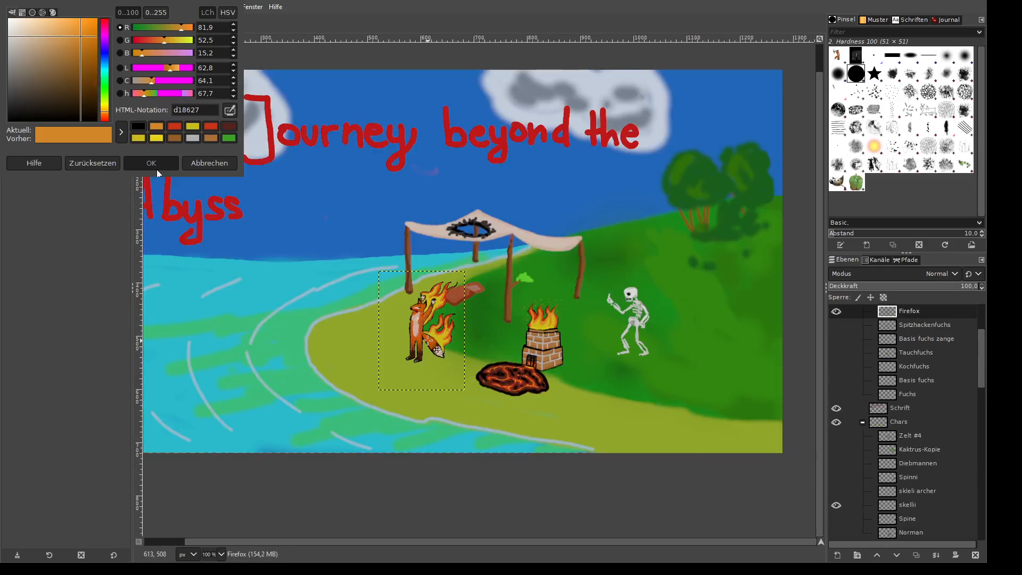
# - Move the canopy shelter and its slab to the right across the hill, and hide the skelli layer
pyautogui.moveTo(501, 229); pyautogui.dragTo(587, 229)
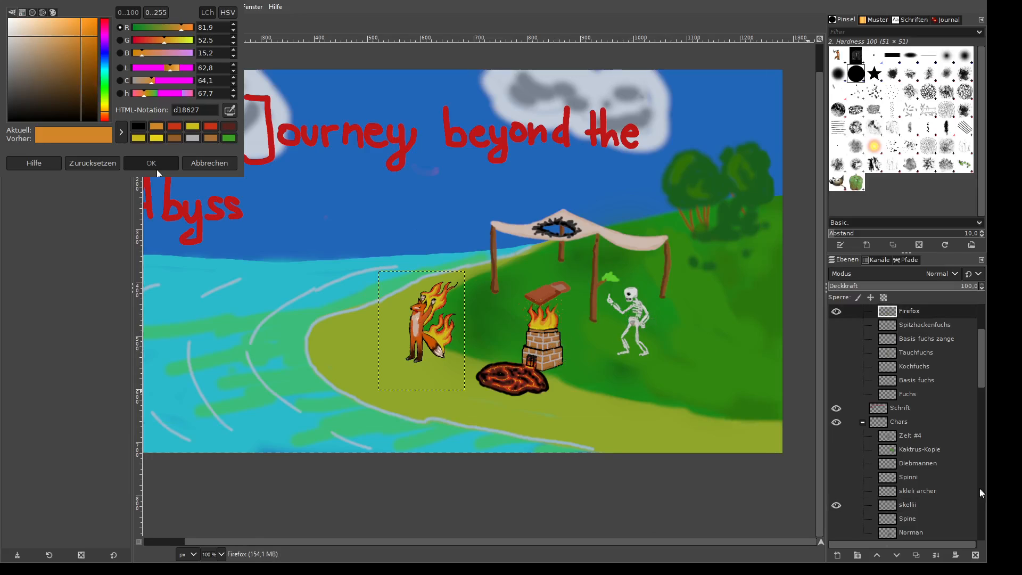
pyautogui.click(836, 505)
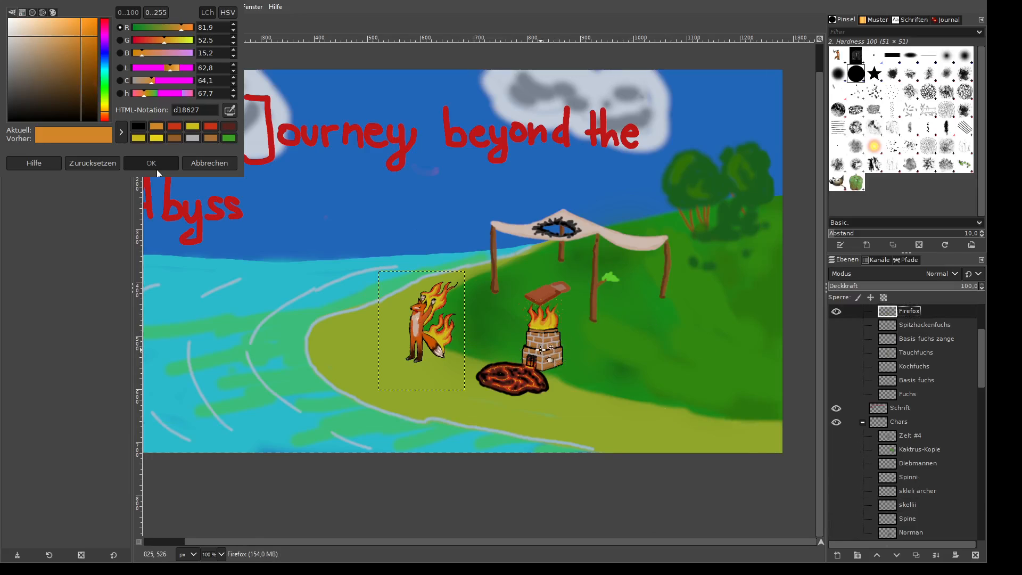
# - Move the burning brick furnace and the lava slag to the right, keeping them together beneath the shelter
pyautogui.moveTo(533, 351); pyautogui.dragTo(641, 351)
pyautogui.moveTo(530, 379); pyautogui.dragTo(610, 391)
pyautogui.keyDown('ctrl'); pyautogui.scroll(3, 677, 404); pyautogui.keyUp('ctrl')
pyautogui.moveTo(614, 273); pyautogui.dragTo(526, 285)
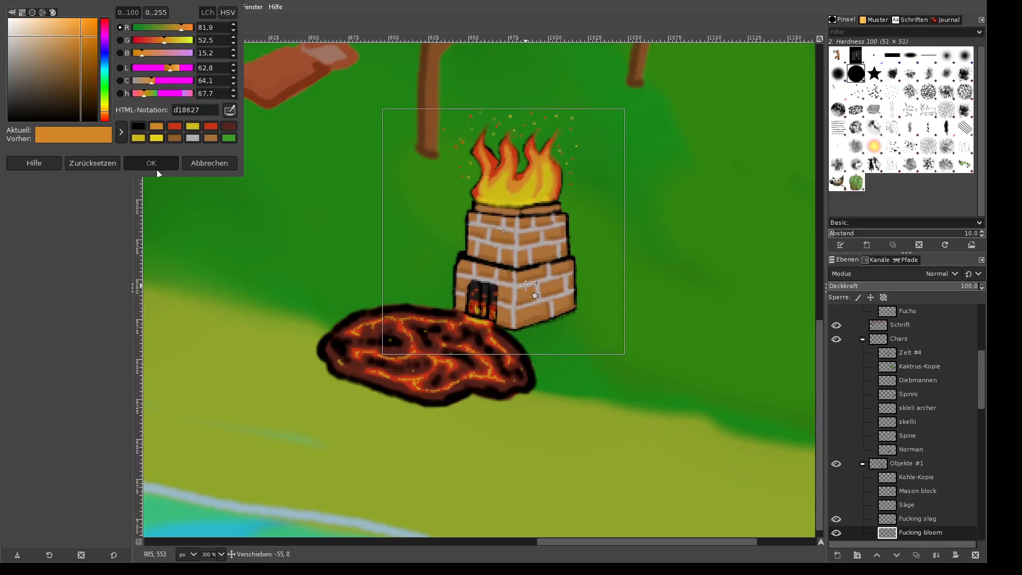
pyautogui.press('Home')
pyautogui.press('1')
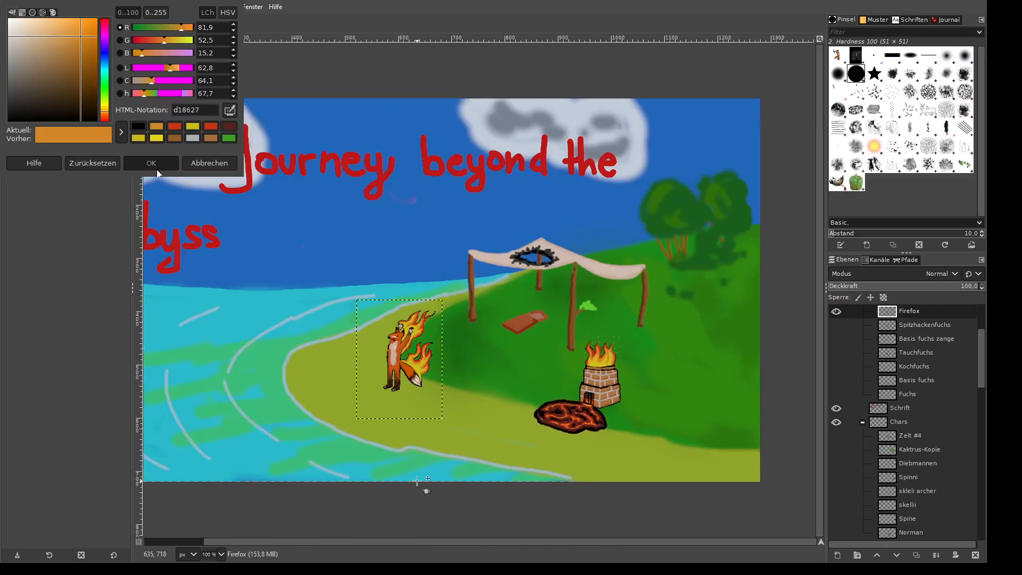
# - Make the Boot layer visible and move the wooden raft from the water to the shoreline beside the fox
pyautogui.moveTo(452, 539); pyautogui.dragTo(422, 542)
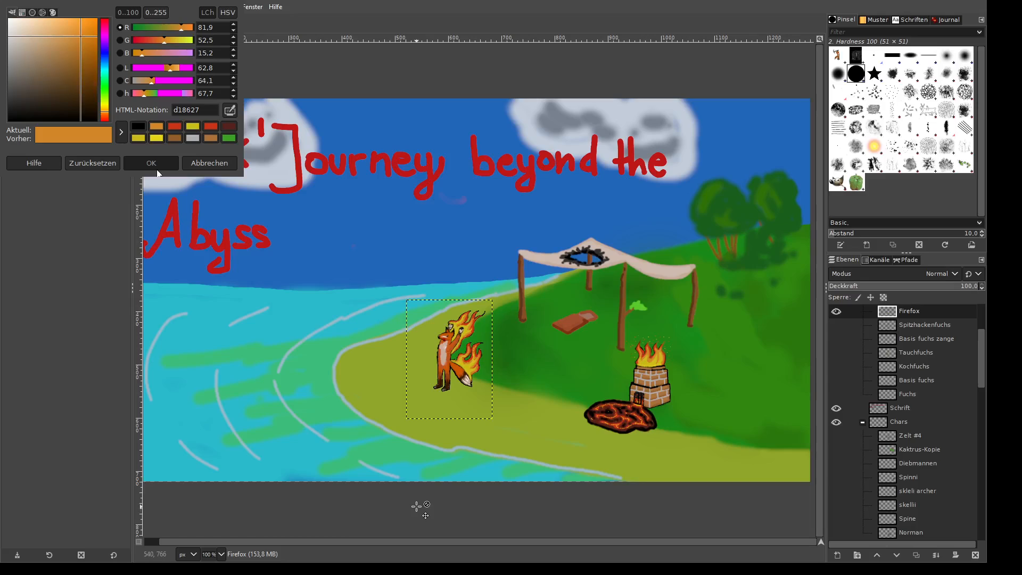
pyautogui.scroll(-5, 920, 445)
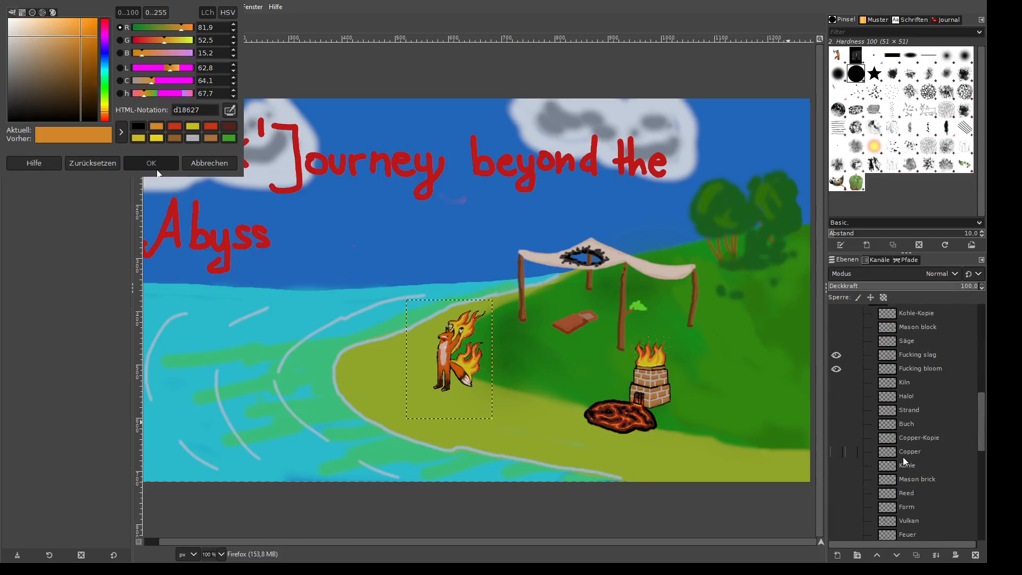
pyautogui.scroll(-2, 905, 476)
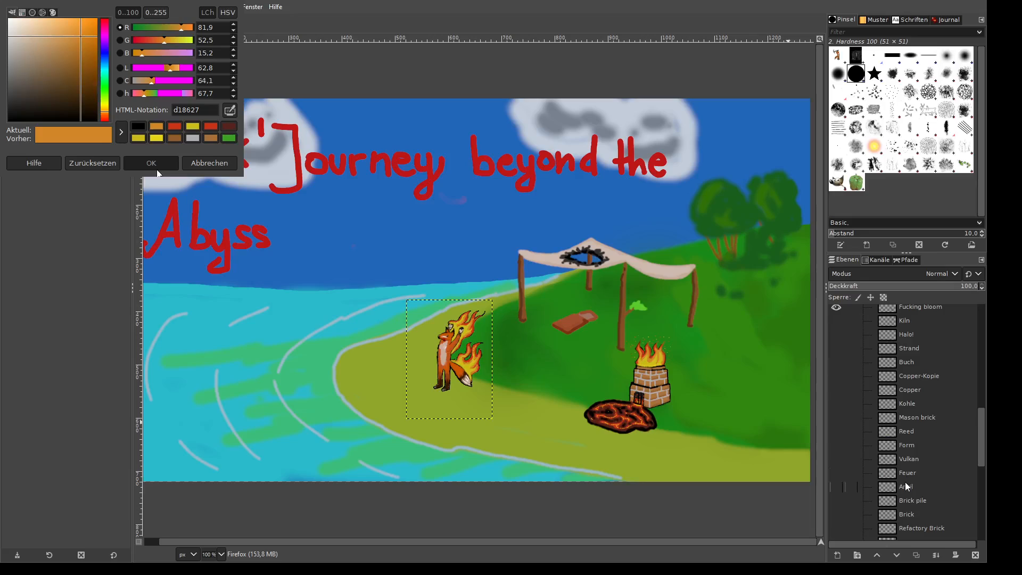
pyautogui.scroll(-1, 908, 479)
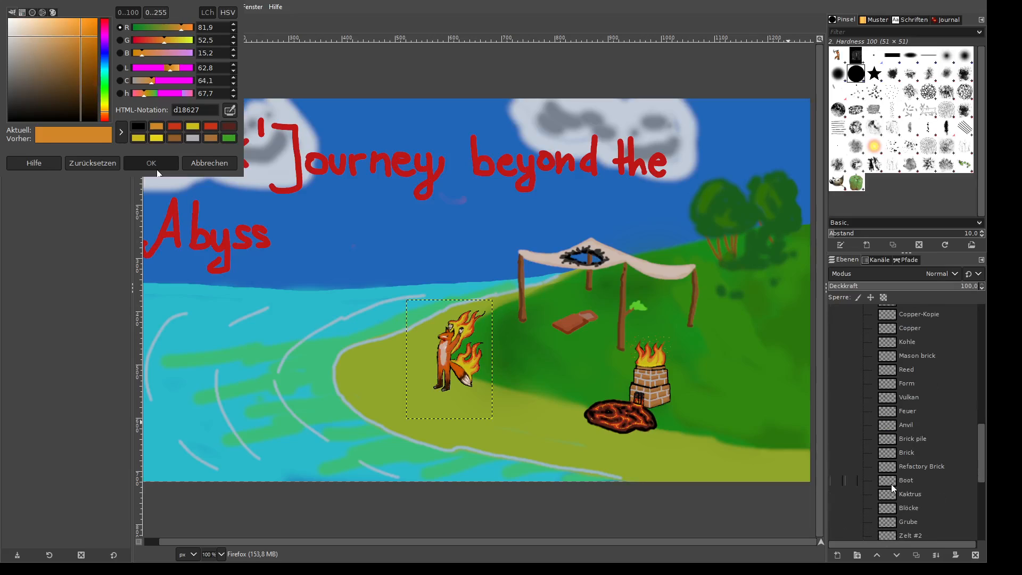
pyautogui.scroll(-3, 892, 484)
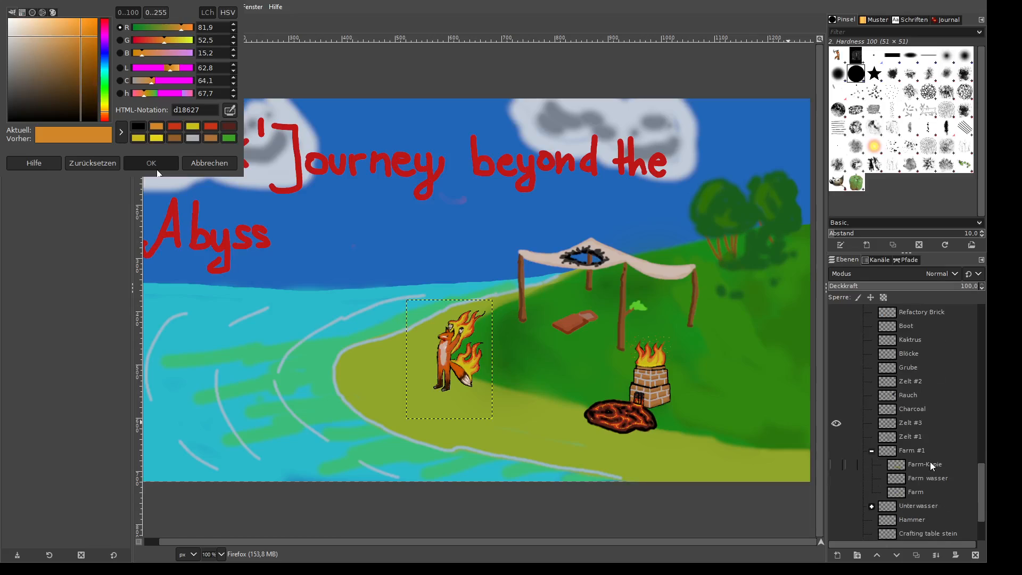
pyautogui.scroll(1, 931, 464)
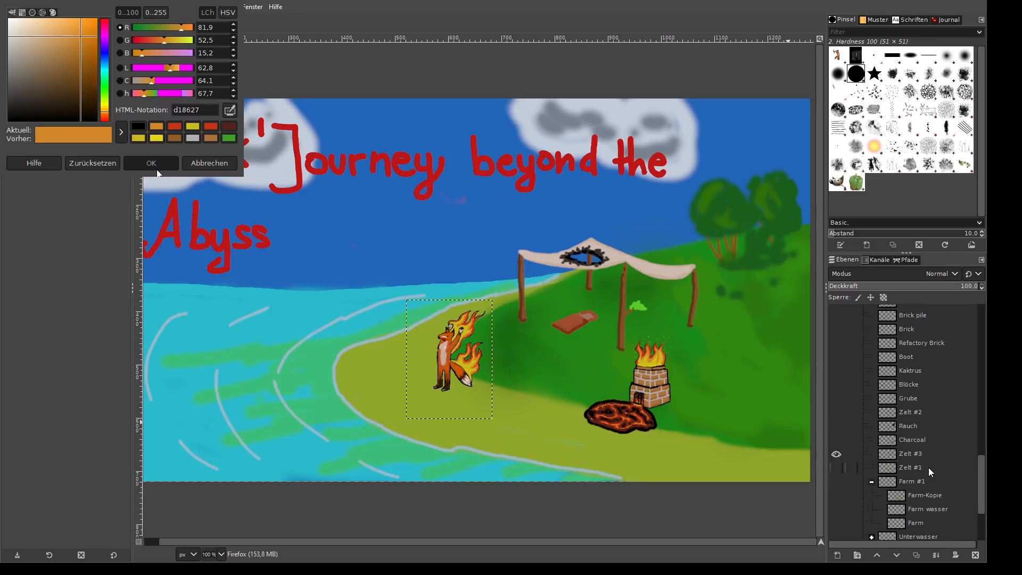
pyautogui.click(836, 358)
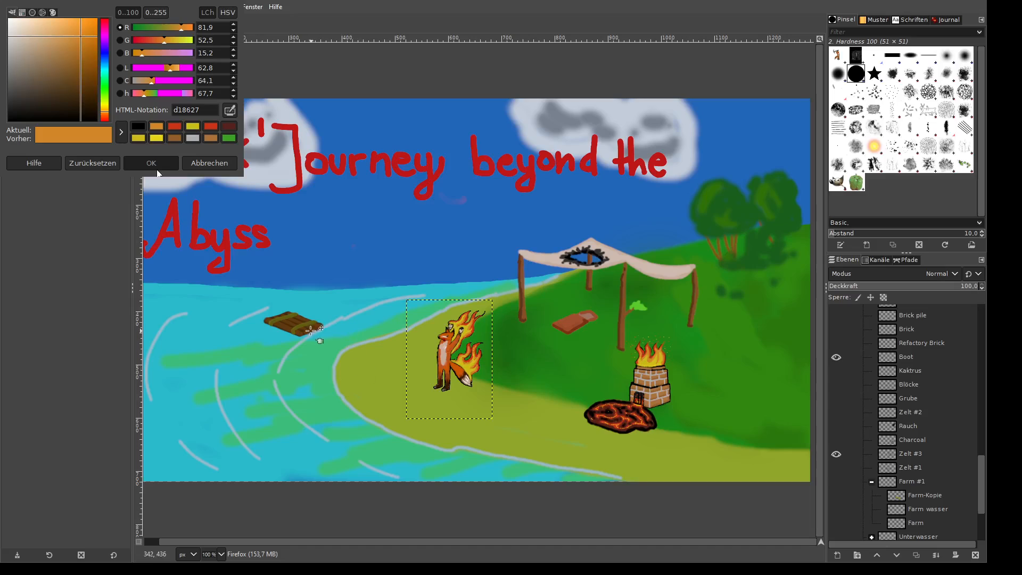
pyautogui.moveTo(301, 327); pyautogui.dragTo(323, 328)
pyautogui.moveTo(382, 329); pyautogui.dragTo(421, 322)
pyautogui.click(417, 354)
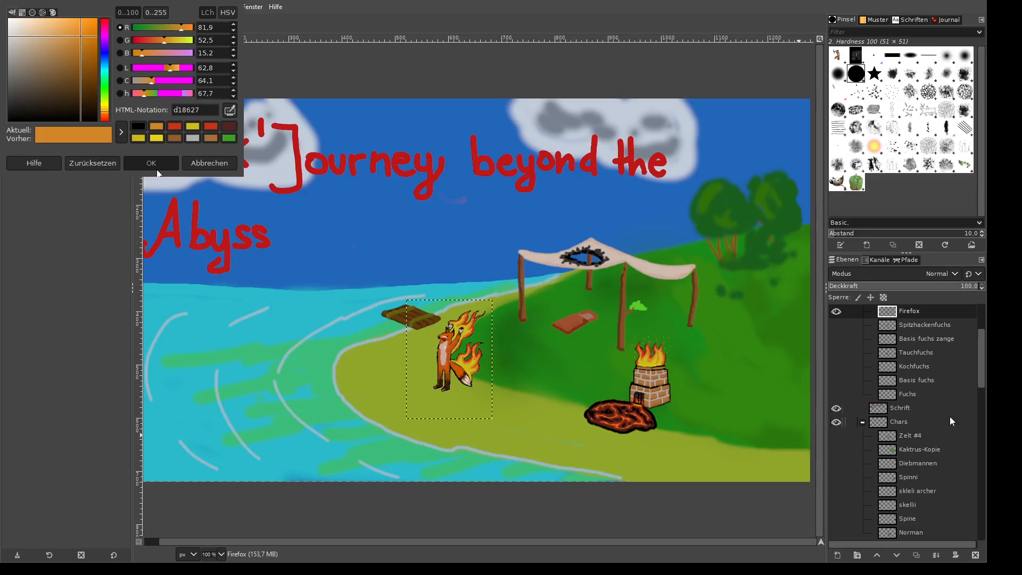
# - Copy the Brick layer, paste it as a new layer and rename the copy Zange
pyautogui.scroll(3, 932, 398)
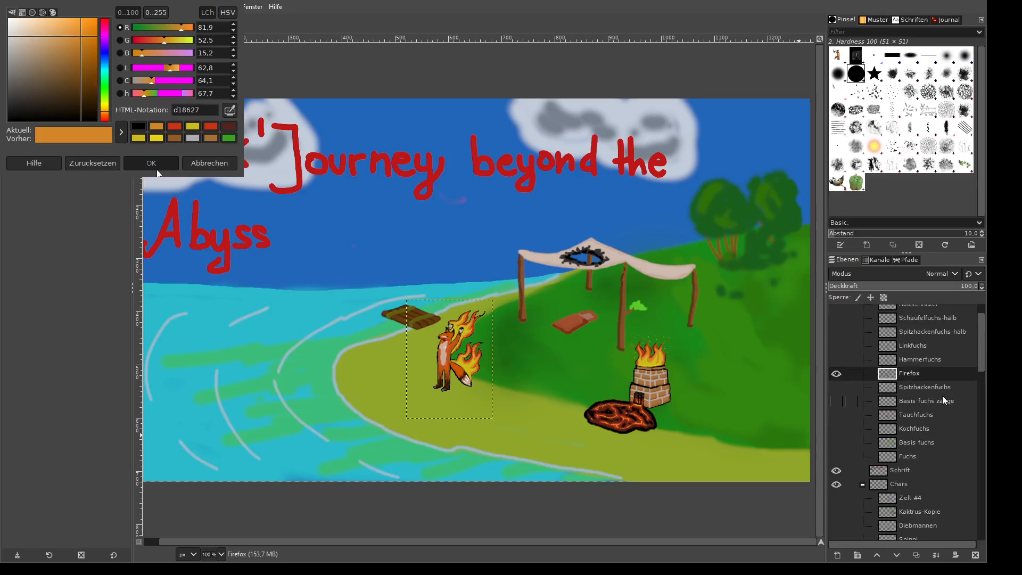
pyautogui.scroll(-6, 886, 379)
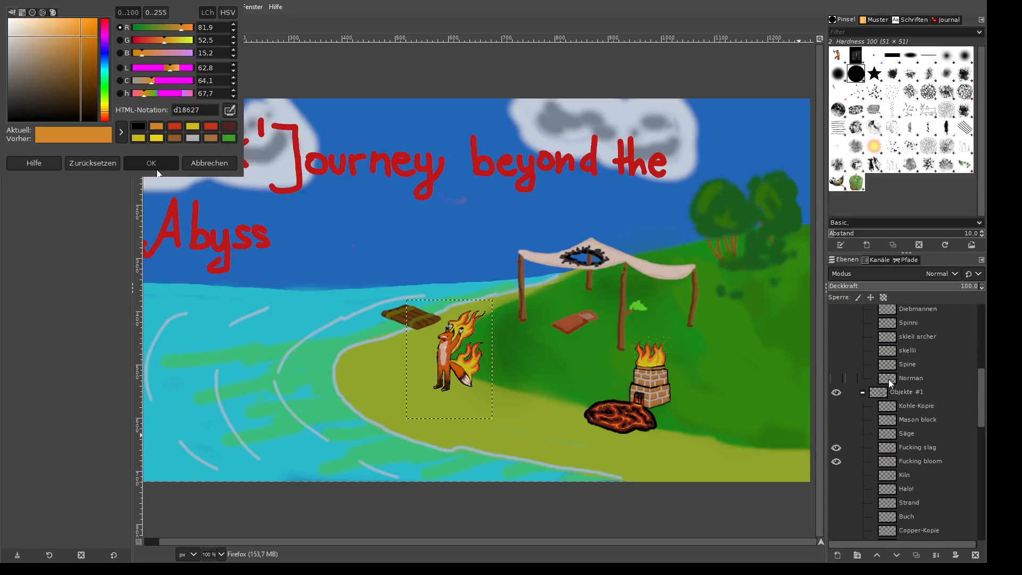
pyautogui.scroll(-6, 900, 378)
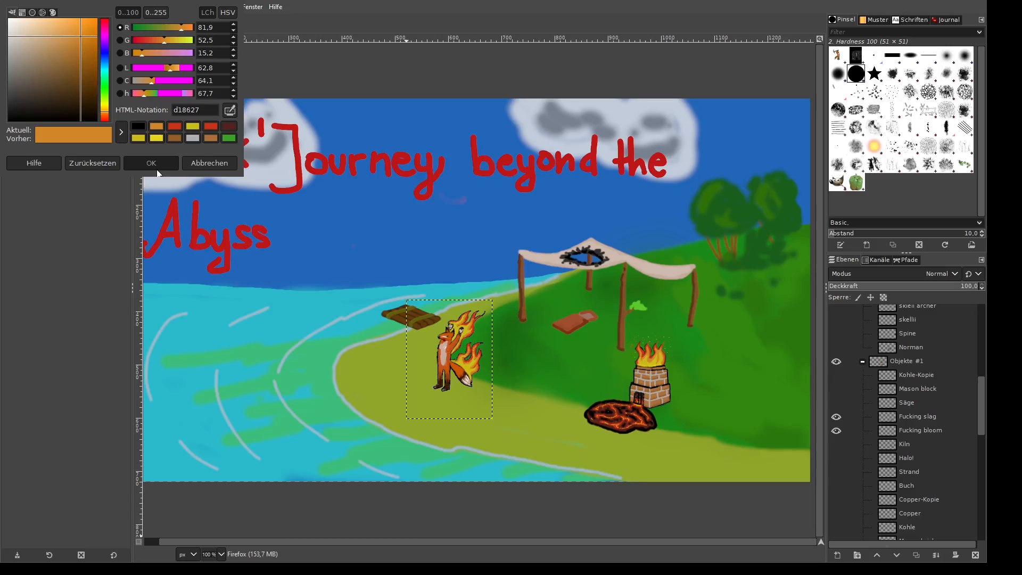
pyautogui.press('2')
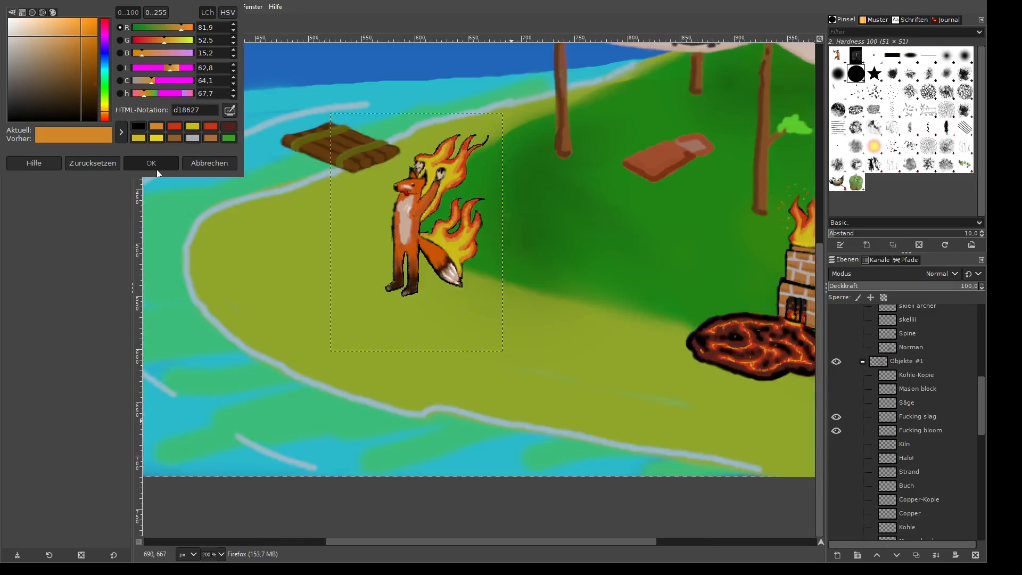
pyautogui.press('1')
pyautogui.press('+')
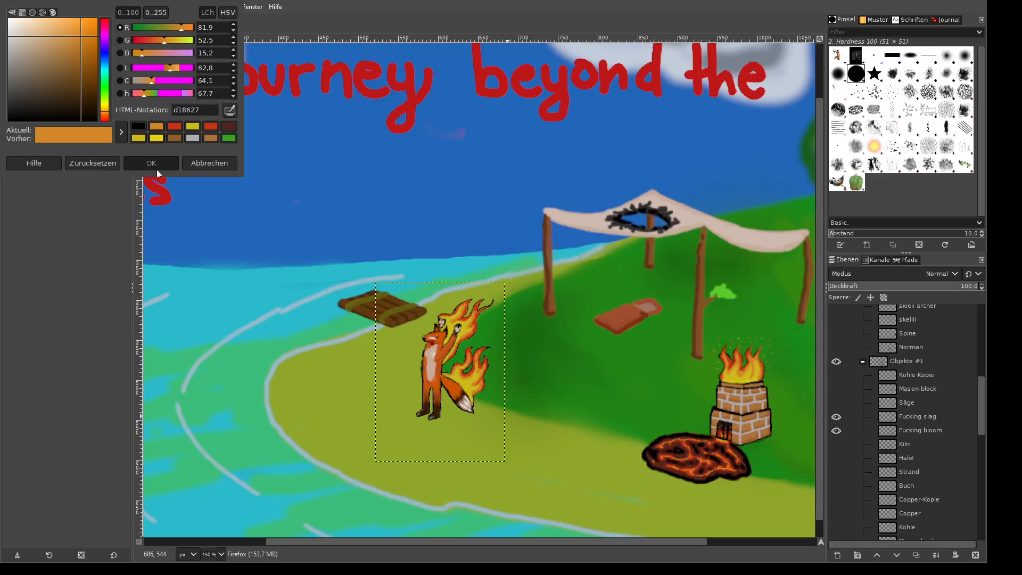
pyautogui.scroll(-10, 906, 421)
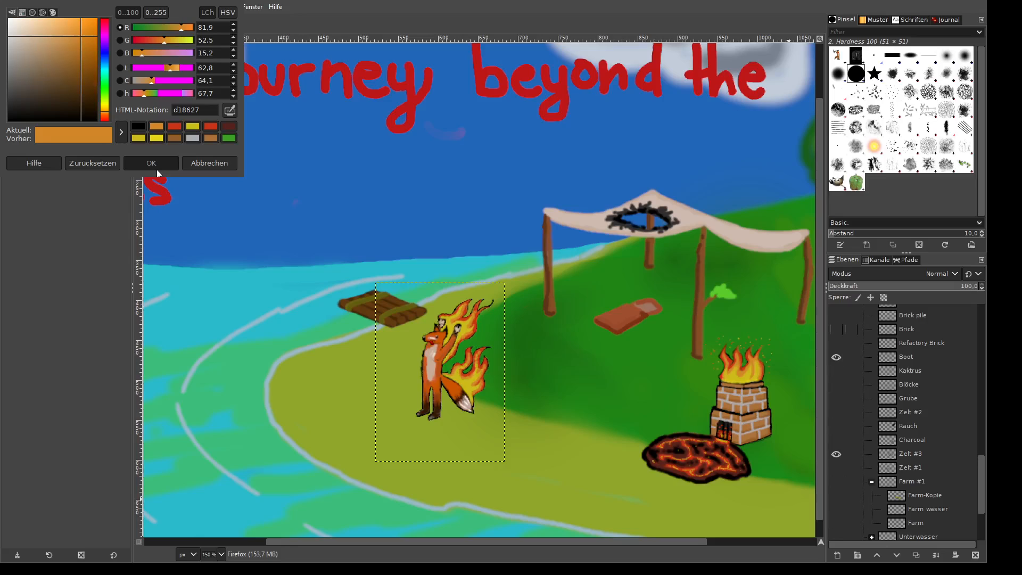
pyautogui.click(912, 329)
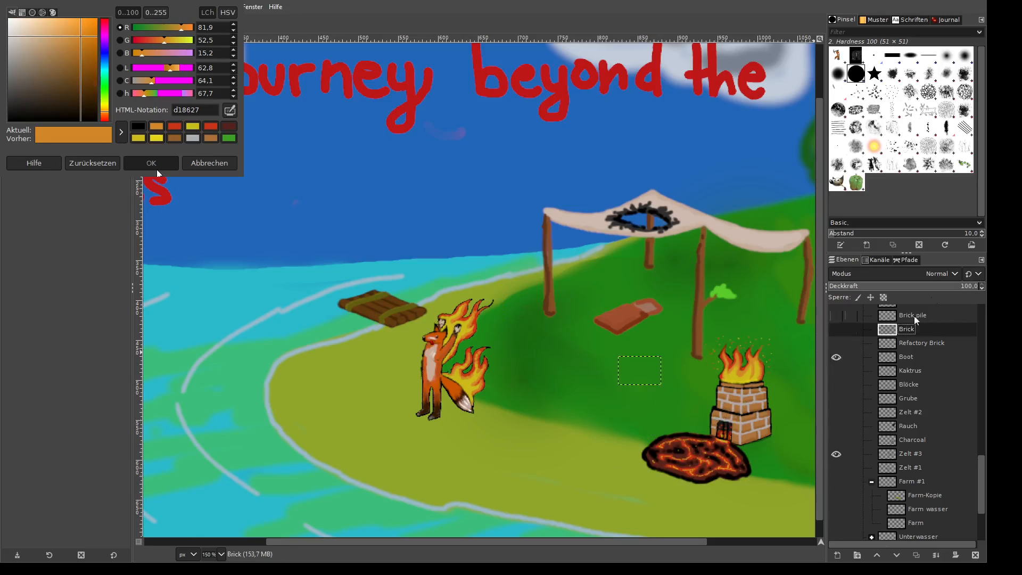
pyautogui.hotkey('ctrl', 'c')
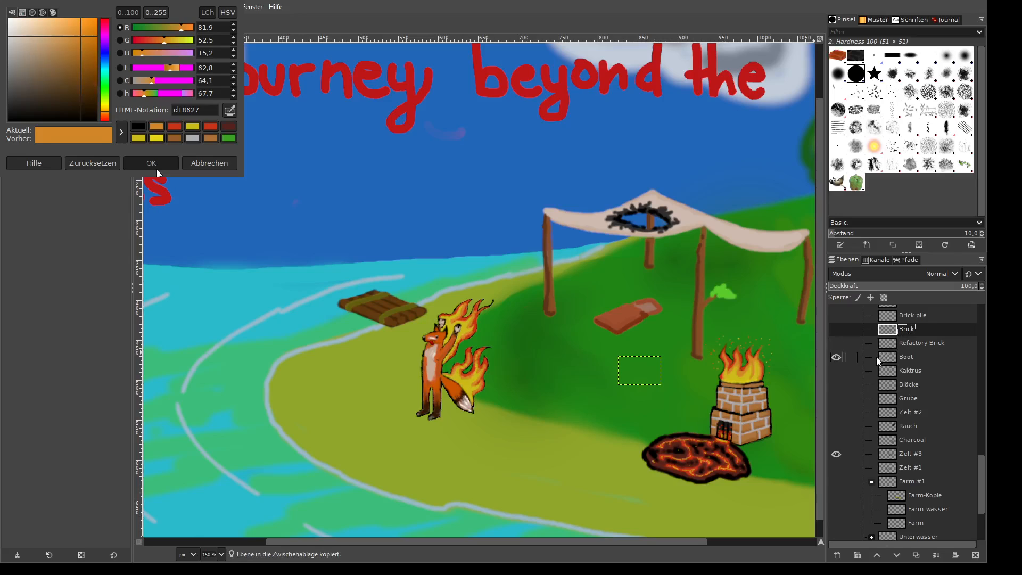
pyautogui.hotkey('ctrl', 'v')
pyautogui.doubleClick(911, 334)
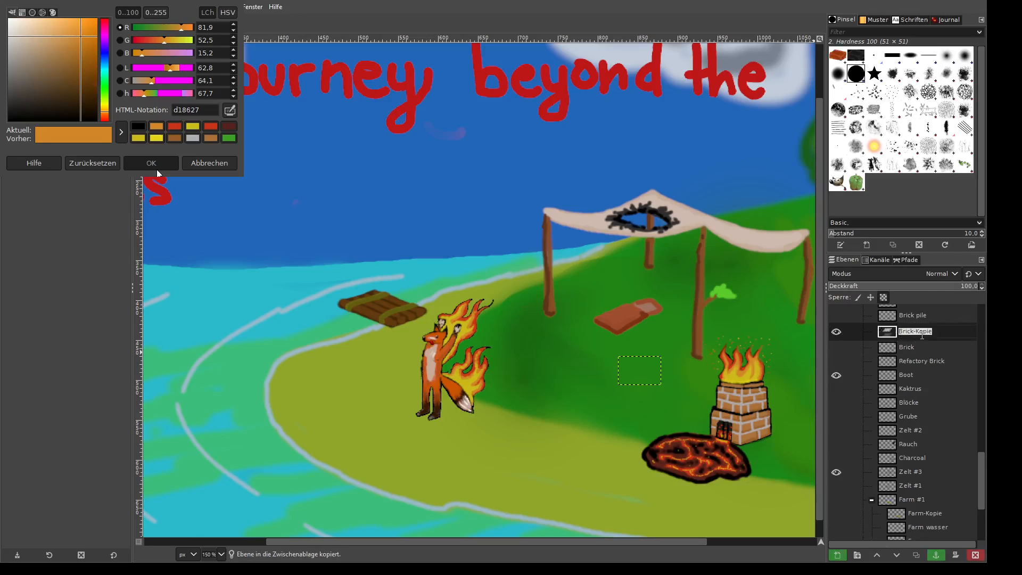
pyautogui.write('Zange')
pyautogui.press('Return')
# - Move the Zange layer's brick down towards the beach, between fox and slag, and erase the brick
pyautogui.scroll(2, 654, 405)
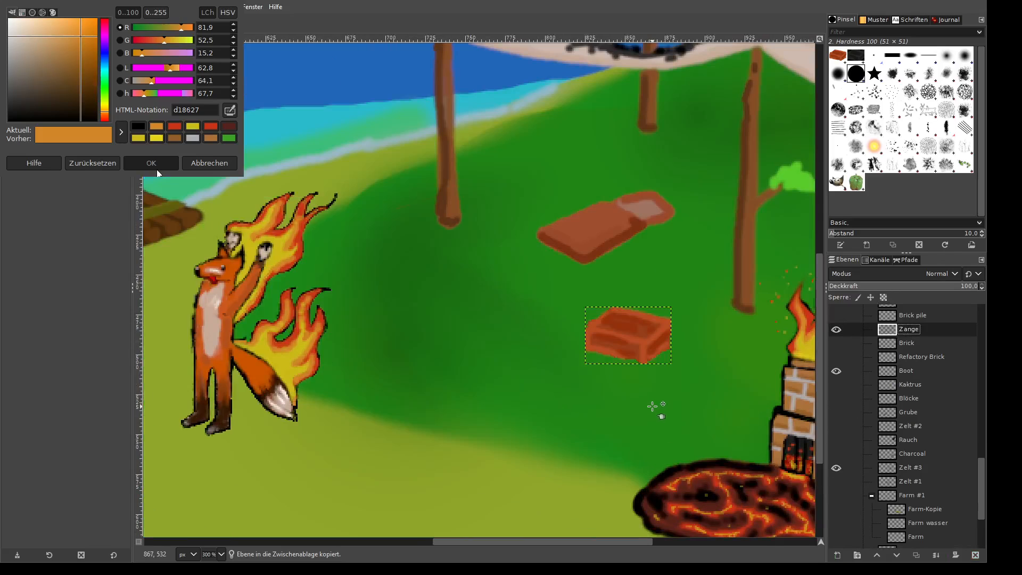
pyautogui.moveTo(627, 333); pyautogui.dragTo(562, 393)
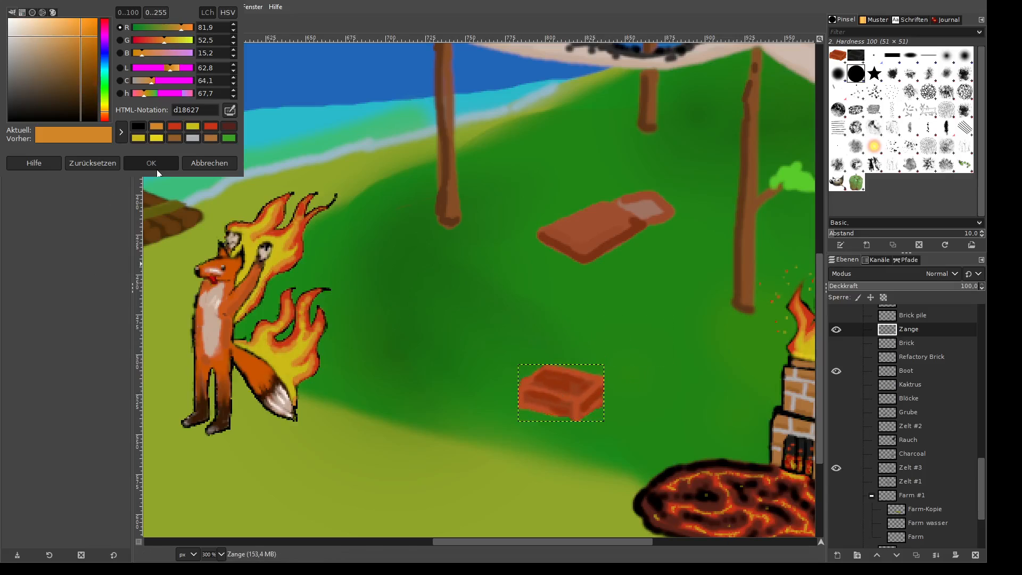
pyautogui.press('Delete')
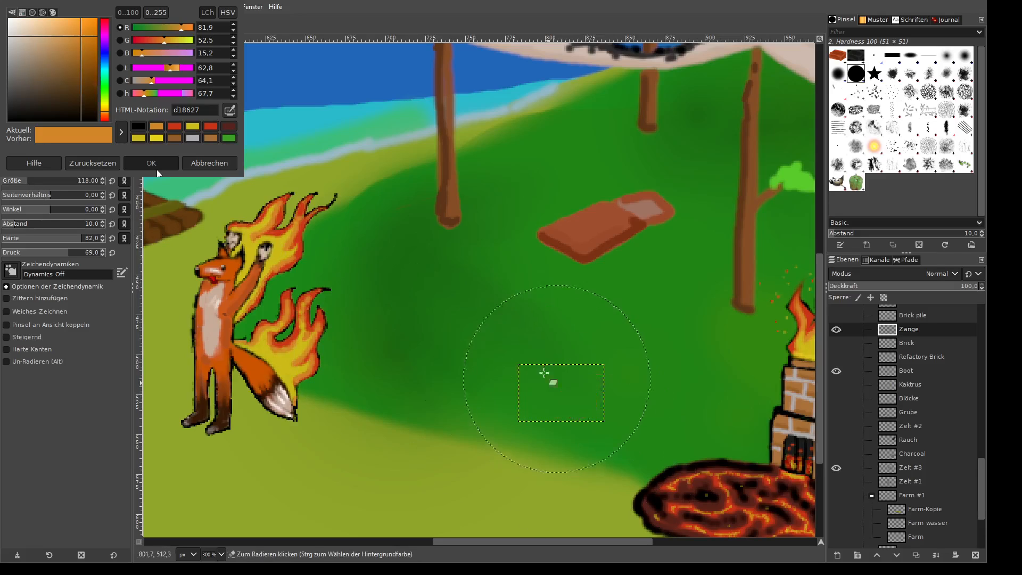
# - Draw a thin black outline of tongs on the Zange layer with a brush size of 1
pyautogui.moveTo(20, 183); pyautogui.dragTo(5, 192)
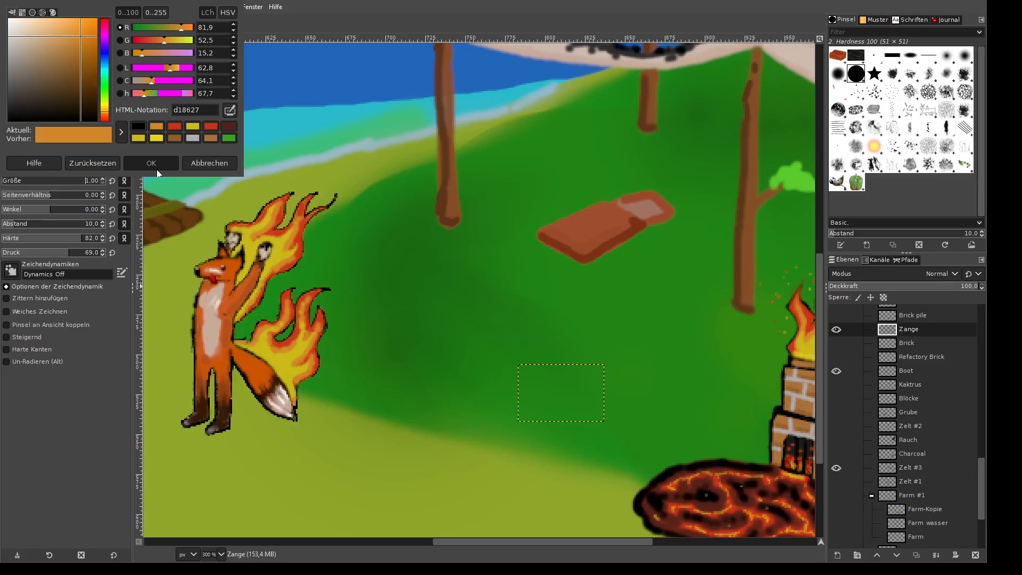
pyautogui.scroll(5, 605, 440)
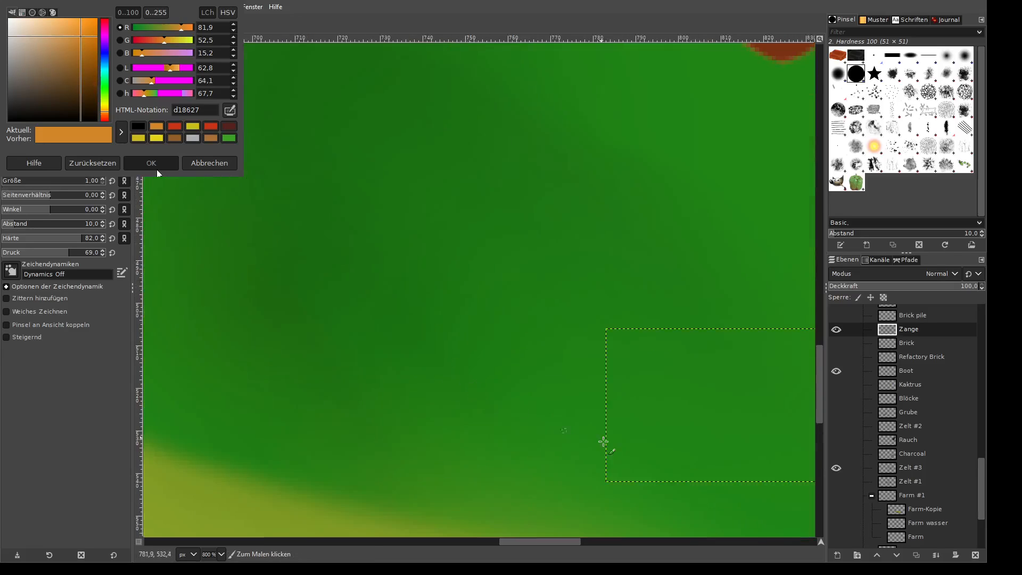
pyautogui.scroll(-2, 605, 441)
pyautogui.hscroll(1, 546, 543)
pyautogui.hscroll(3, 546, 543)
pyautogui.scroll(1, 559, 520)
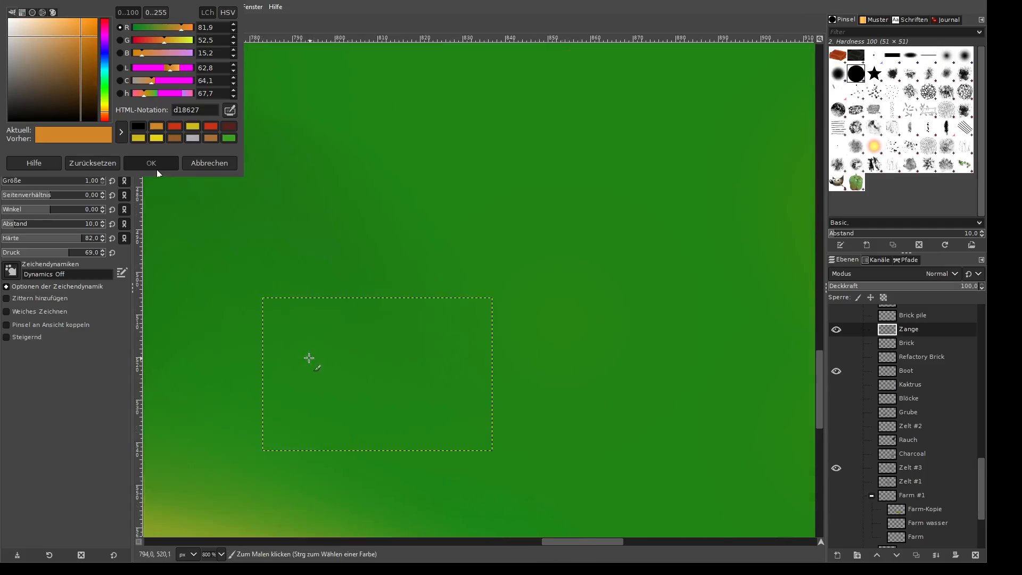
pyautogui.moveTo(293, 341); pyautogui.dragTo(391, 375)
pyautogui.moveTo(288, 384)
pyautogui.mouseDown()
pyautogui.moveTo(394, 392)
pyautogui.moveTo(394, 409)
pyautogui.moveTo(454, 429)
pyautogui.mouseUp()
pyautogui.moveTo(388, 377)
pyautogui.mouseDown()
pyautogui.moveTo(431, 374)
pyautogui.moveTo(462, 394)
pyautogui.moveTo(417, 387)
pyautogui.moveTo(403, 391)
pyautogui.moveTo(403, 410)
pyautogui.moveTo(463, 413)
pyautogui.moveTo(445, 426)
pyautogui.moveTo(411, 419)
pyautogui.moveTo(409, 398)
pyautogui.moveTo(276, 396)
pyautogui.moveTo(402, 391)
pyautogui.moveTo(271, 343)
pyautogui.moveTo(351, 369)
pyautogui.mouseUp()
pyautogui.scroll(-5, 353, 370)
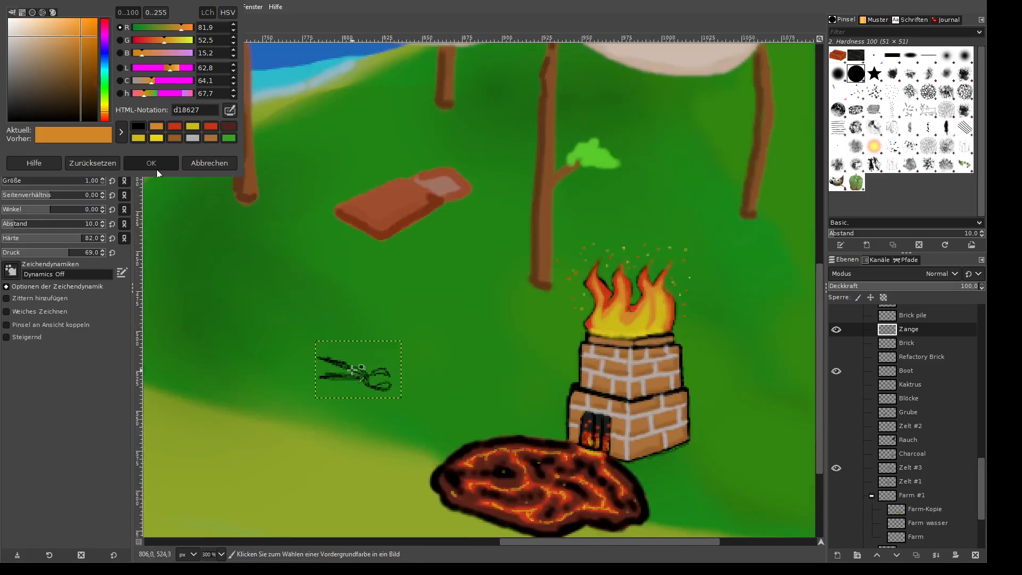
pyautogui.scroll(1, 310, 416)
pyautogui.scroll(2, 310, 416)
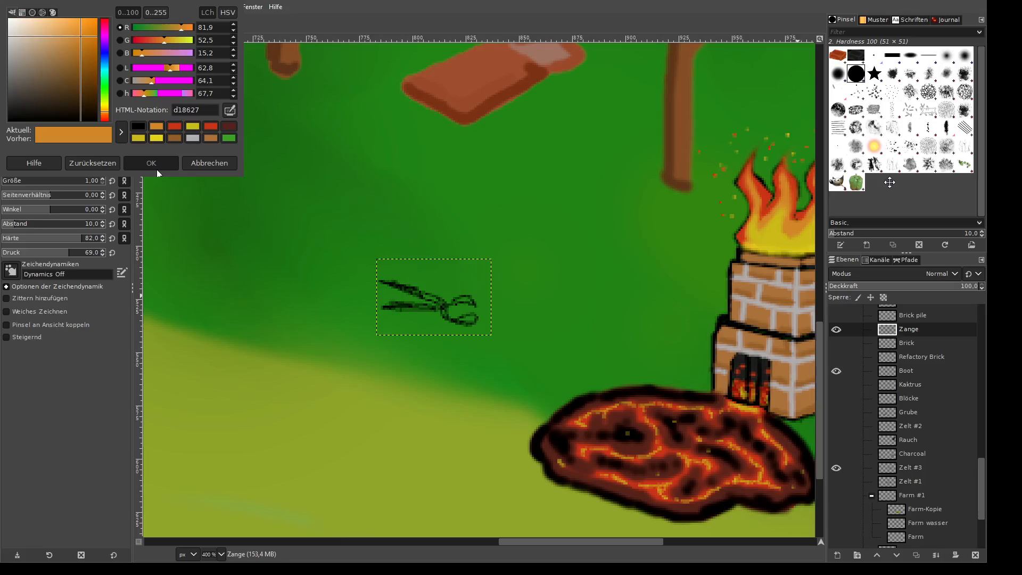
# - Widen the Zange layer towards the furnace and erase the thin tongs sketch using an eraser size of 129
pyautogui.hotkey('shift', 'e')
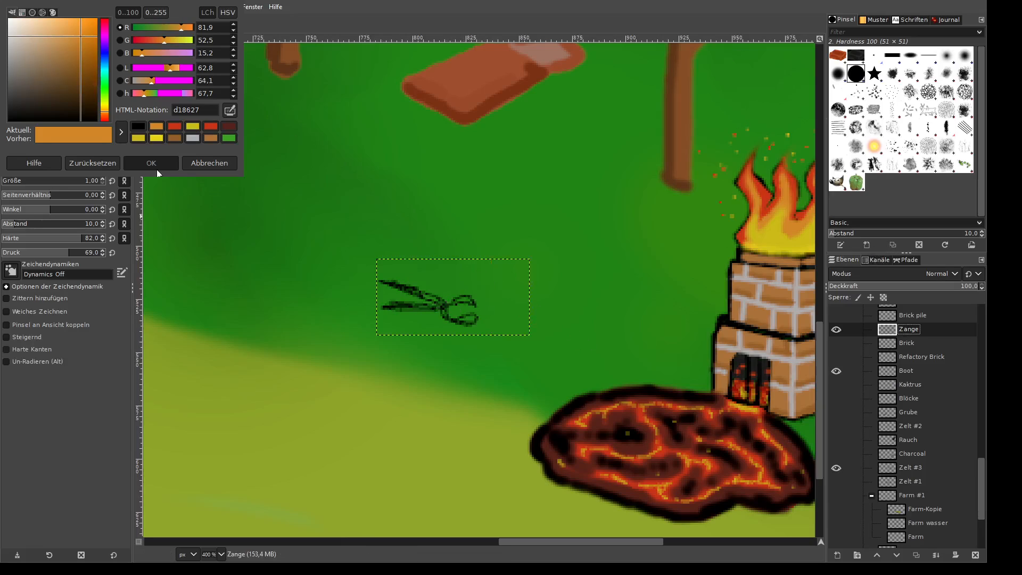
pyautogui.click(30, 183)
pyautogui.click(402, 266)
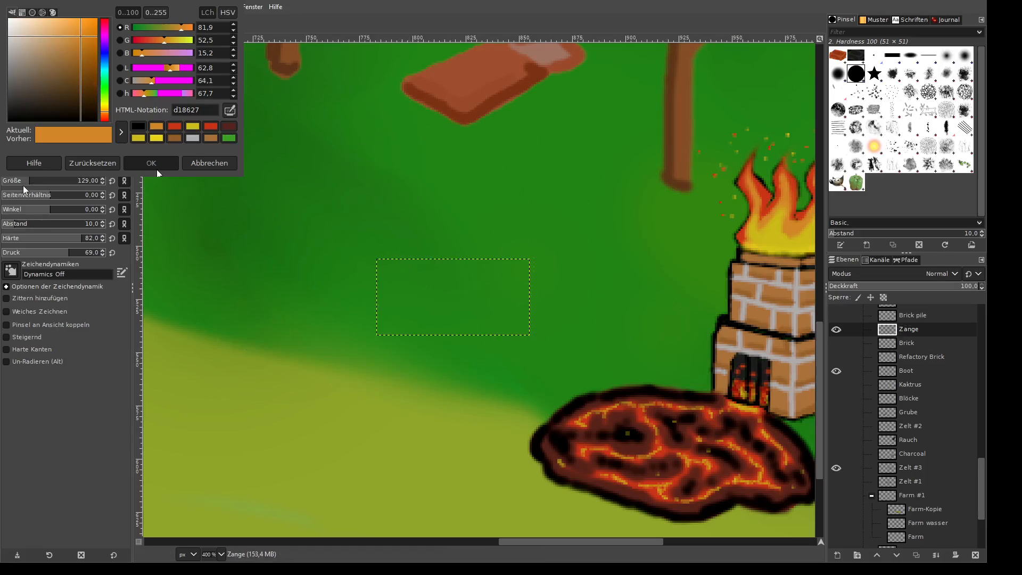
# - Paint black tongs with a brush size of 4, giving them two long handles and an open pair of curved jaws
pyautogui.click(6, 185)
pyautogui.click(6, 183)
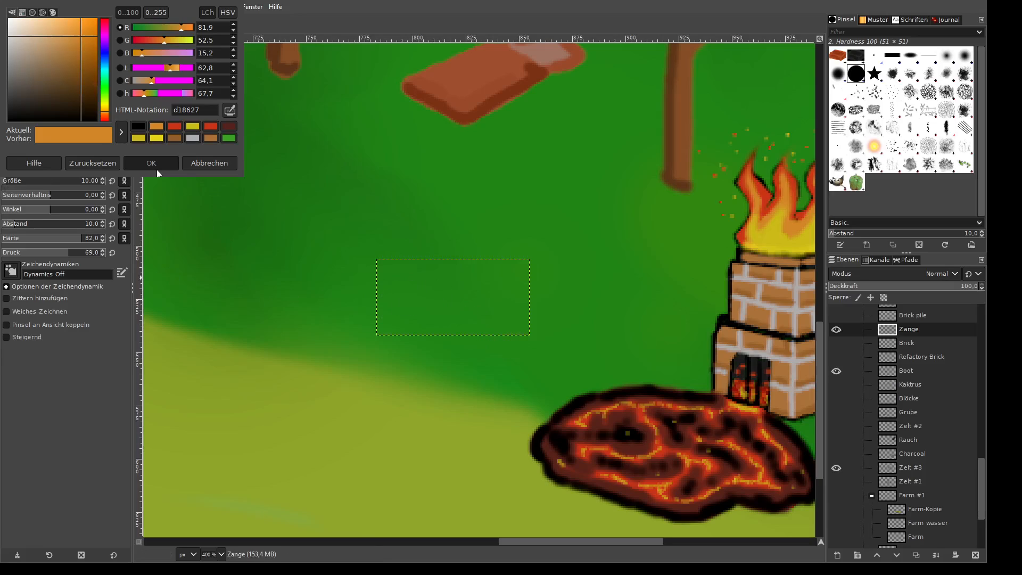
pyautogui.click(5, 184)
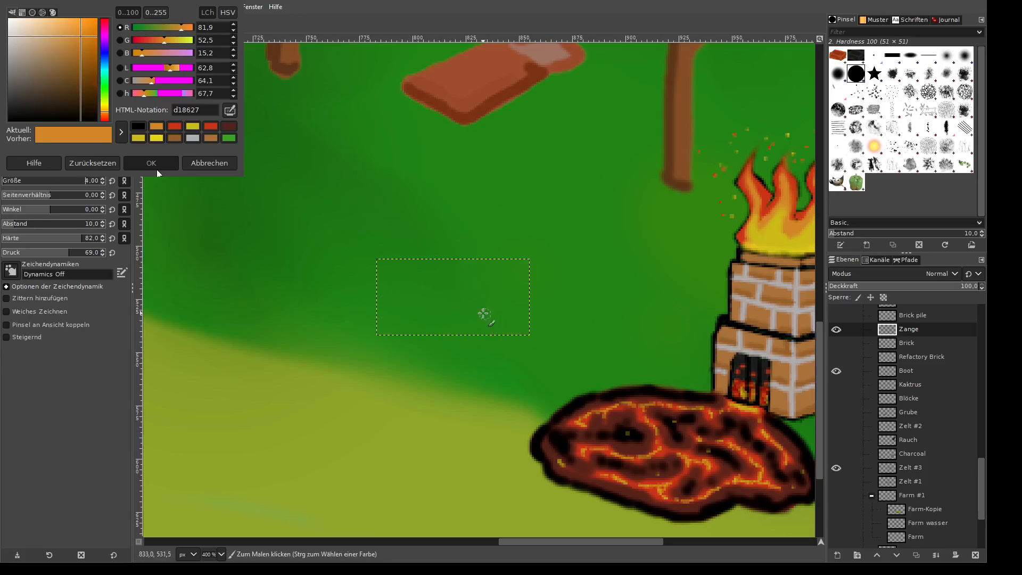
pyautogui.moveTo(402, 280); pyautogui.dragTo(458, 294)
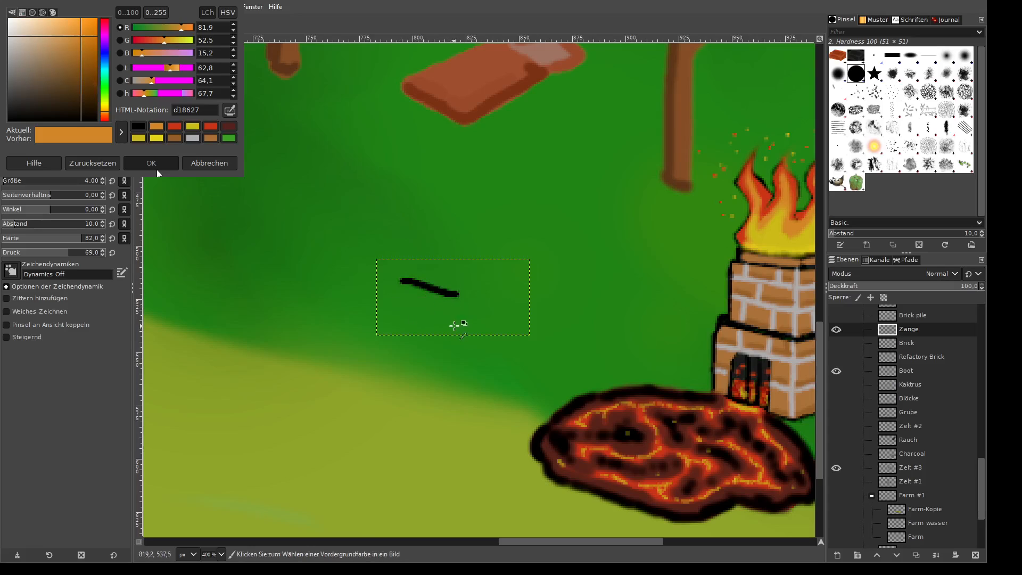
pyautogui.scroll(3, 457, 324)
pyautogui.scroll(-5, 521, 338)
pyautogui.scroll(2, 483, 322)
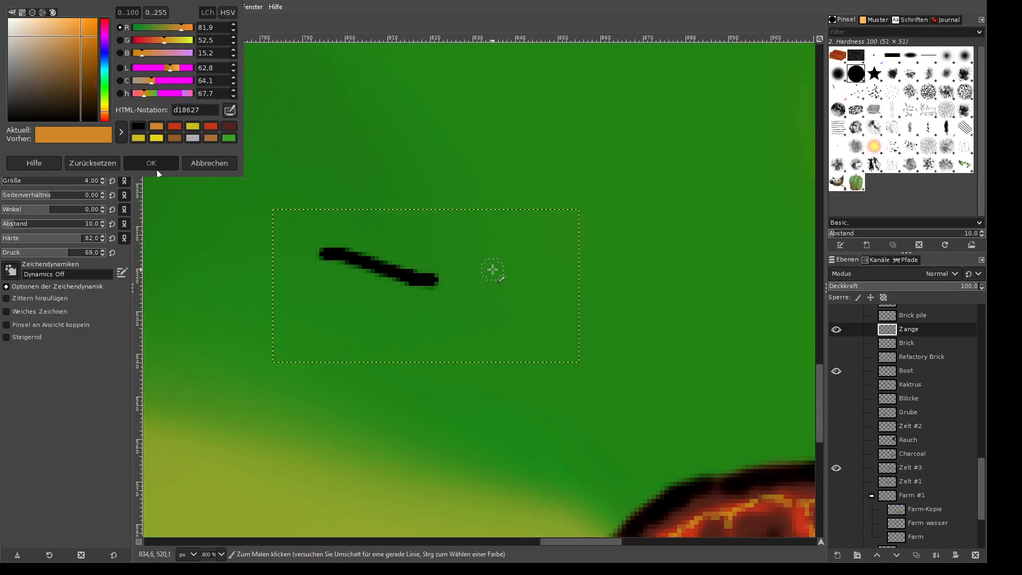
pyautogui.moveTo(487, 278)
pyautogui.mouseDown()
pyautogui.moveTo(523, 274)
pyautogui.moveTo(552, 293)
pyautogui.moveTo(488, 283)
pyautogui.moveTo(482, 297)
pyautogui.moveTo(500, 321)
pyautogui.moveTo(539, 318)
pyautogui.mouseUp()
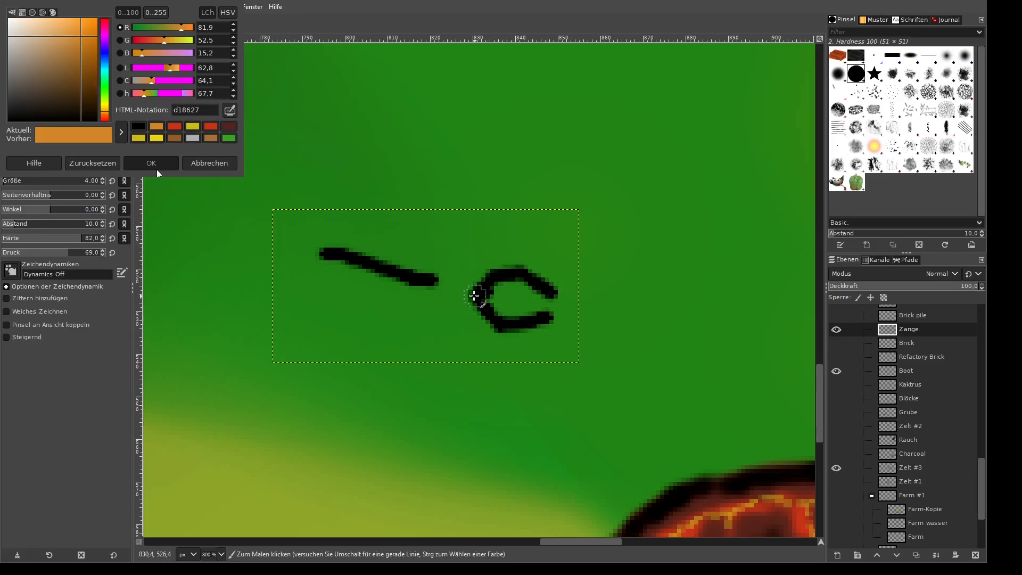
pyautogui.moveTo(480, 297); pyautogui.dragTo(304, 249)
pyautogui.moveTo(459, 307); pyautogui.dragTo(299, 308)
# - Erase the tongs' upper jaw, repaint it flatter in black, and lengthen both handles outward
pyautogui.hotkey('shift', 'e')
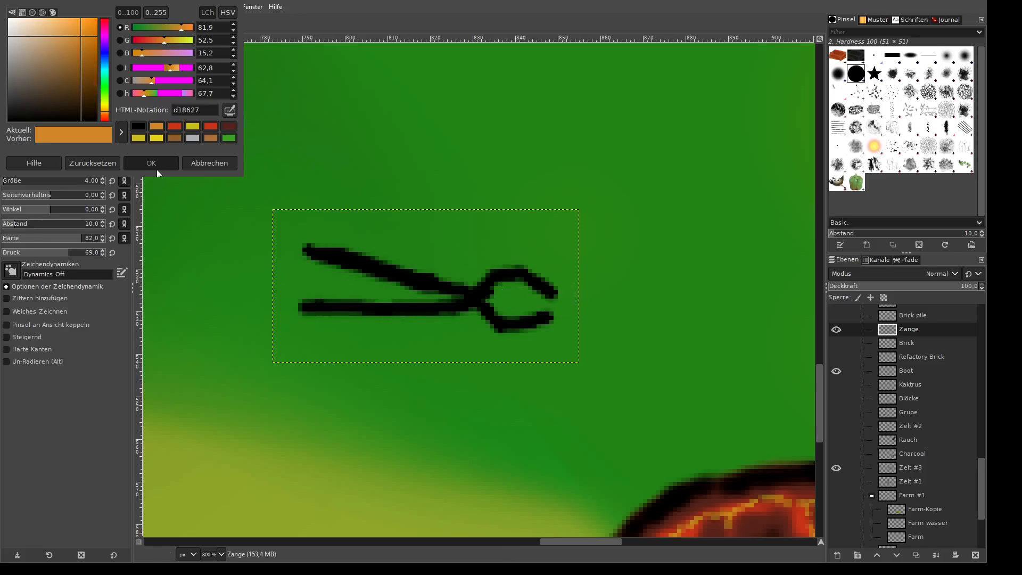
pyautogui.moveTo(553, 292)
pyautogui.mouseDown()
pyautogui.moveTo(497, 277)
pyautogui.moveTo(549, 289)
pyautogui.mouseUp()
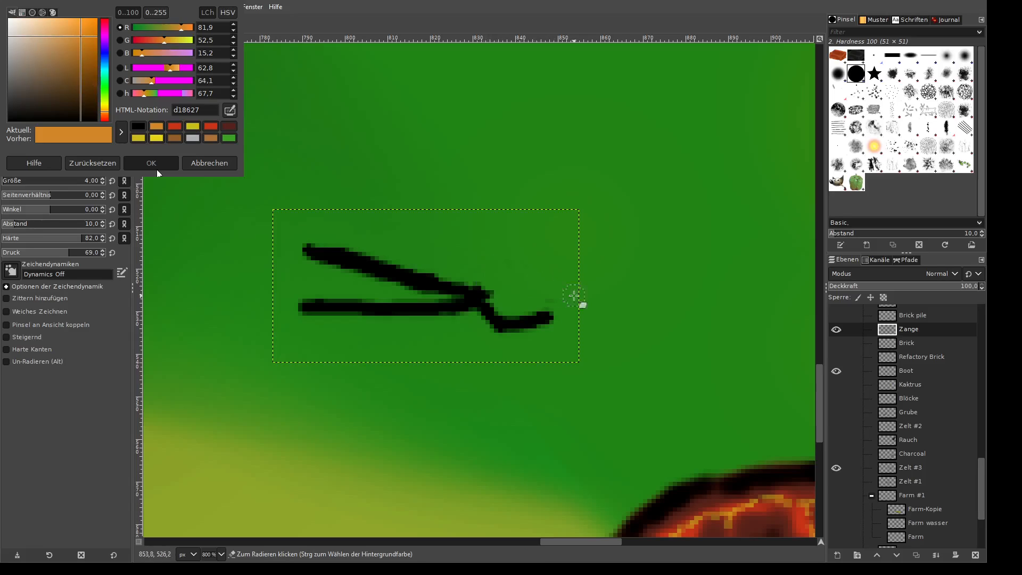
pyautogui.press('p')
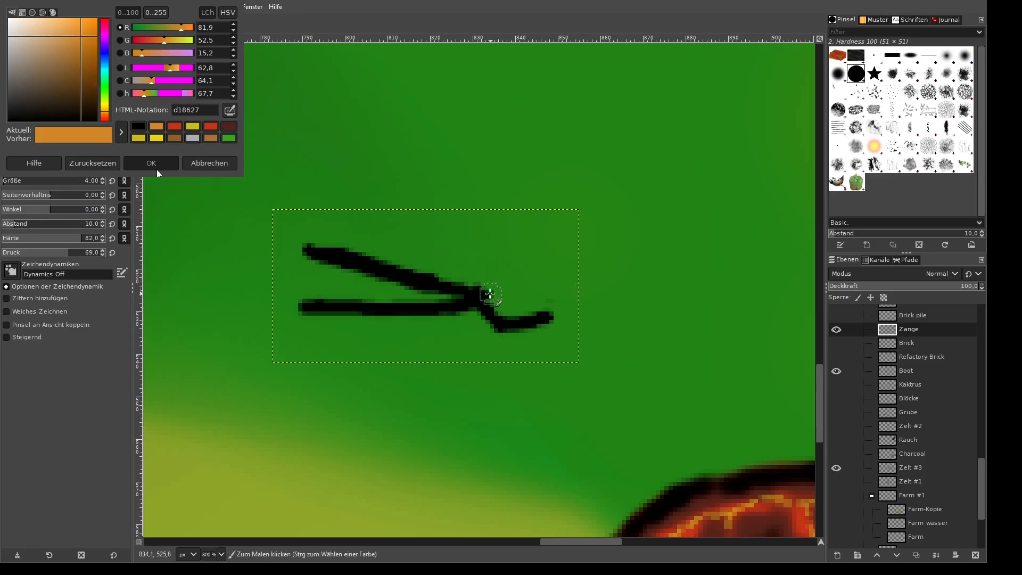
pyautogui.moveTo(485, 293)
pyautogui.mouseDown()
pyautogui.moveTo(511, 285)
pyautogui.moveTo(555, 297)
pyautogui.moveTo(541, 319)
pyautogui.moveTo(503, 326)
pyautogui.mouseUp()
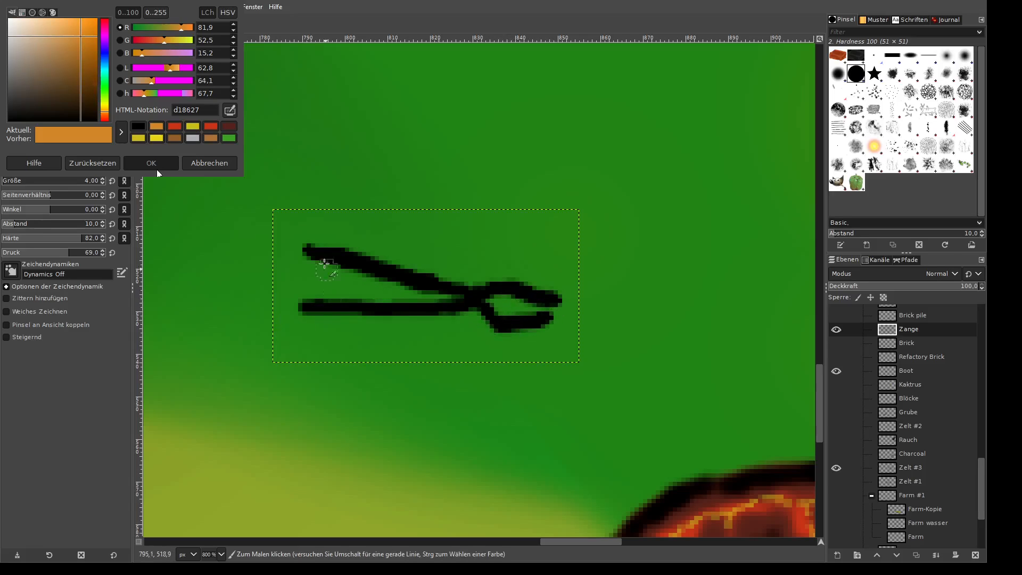
pyautogui.moveTo(346, 256); pyautogui.dragTo(281, 241)
pyautogui.moveTo(313, 309); pyautogui.dragTo(288, 312)
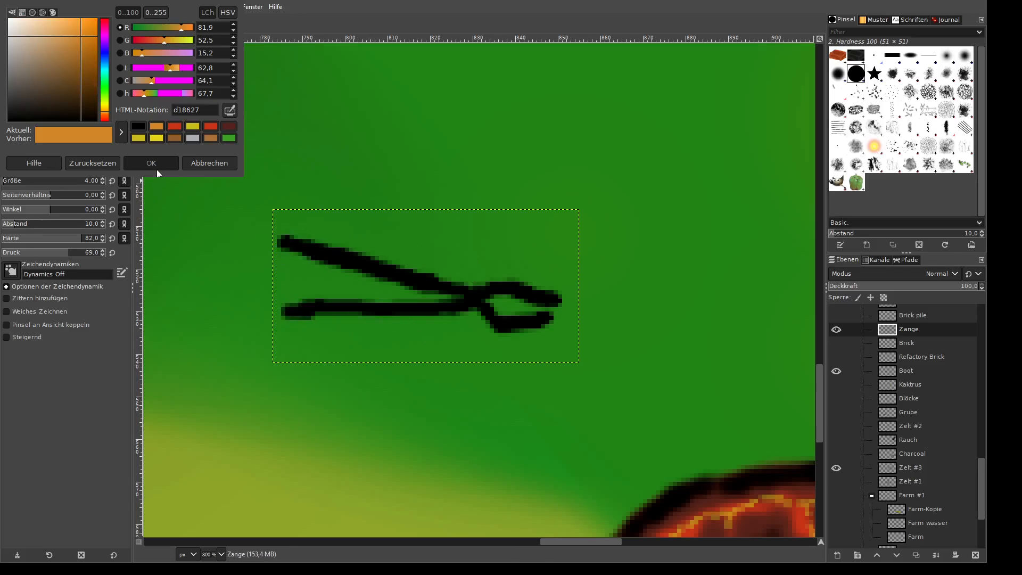
# - Paint dark grey 525050 over the tongs' handles, jaws and pivot, leaving black lower edges, changing the brush to hardness 64 and force 50
pyautogui.press('d')
pyautogui.click(192, 138)
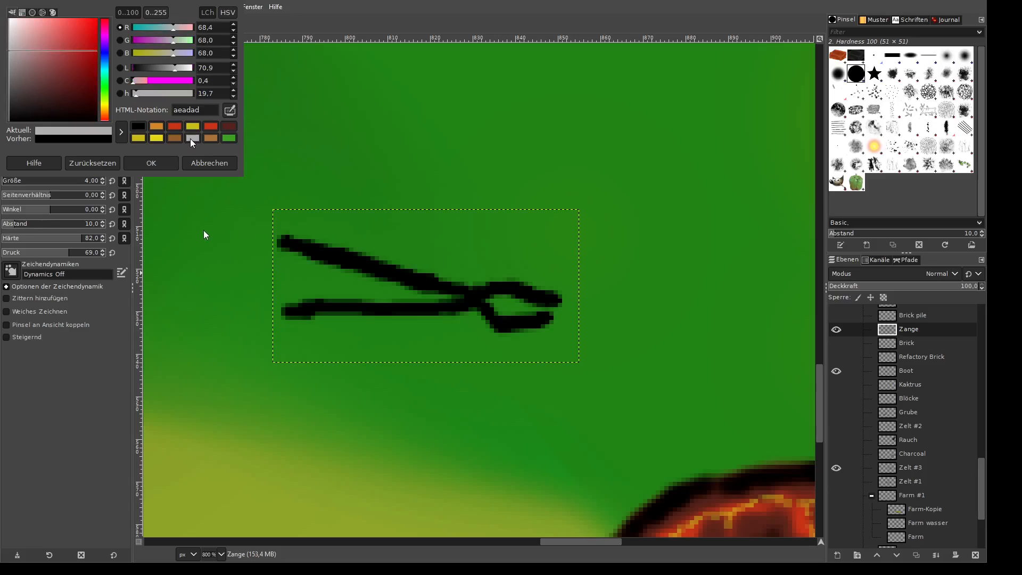
pyautogui.click(11, 89)
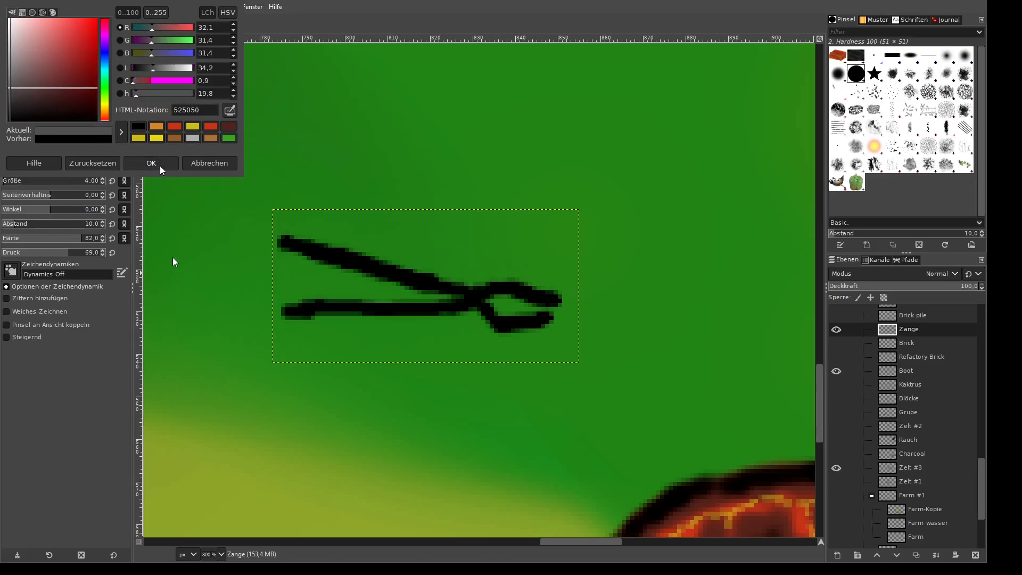
pyautogui.moveTo(283, 238); pyautogui.dragTo(450, 287)
pyautogui.moveTo(292, 309); pyautogui.dragTo(407, 304)
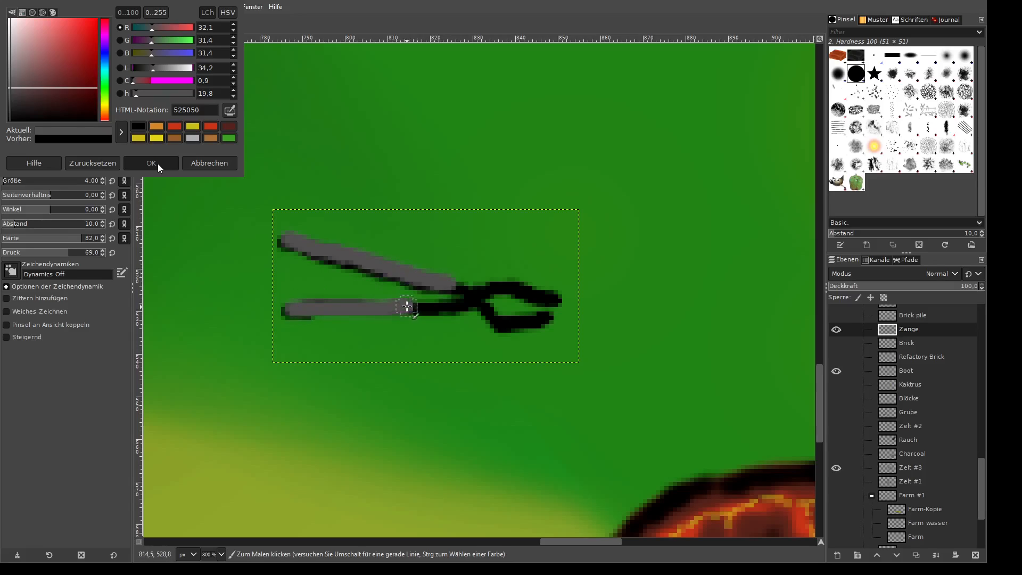
pyautogui.hotkey('ctrl', 'z')
pyautogui.moveTo(286, 305)
pyautogui.mouseDown()
pyautogui.moveTo(454, 305)
pyautogui.moveTo(498, 283)
pyautogui.moveTo(558, 299)
pyautogui.mouseUp()
pyautogui.click(64, 238)
pyautogui.click(51, 254)
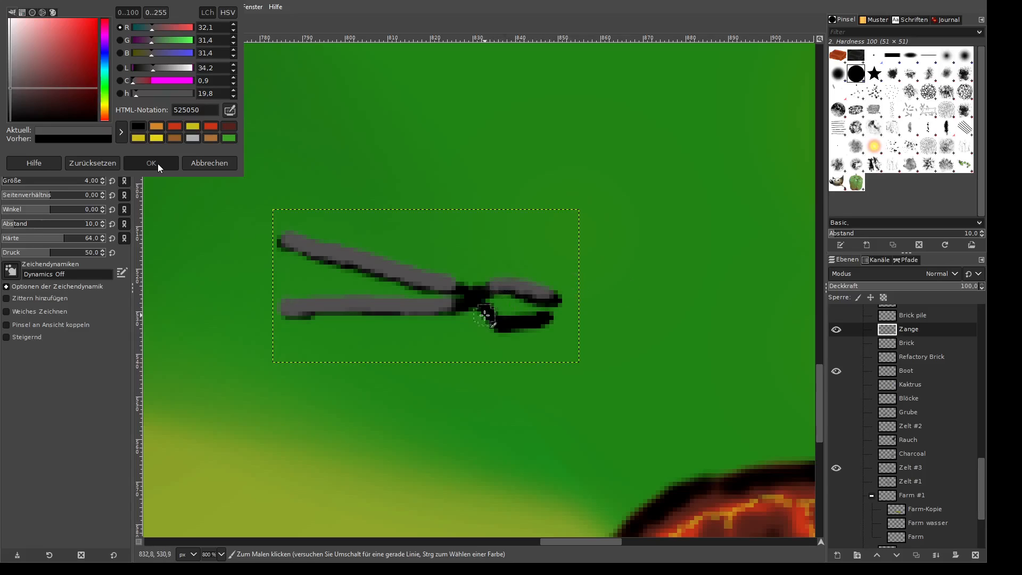
pyautogui.moveTo(470, 298)
pyautogui.mouseDown()
pyautogui.moveTo(494, 330)
pyautogui.moveTo(487, 310)
pyautogui.moveTo(550, 318)
pyautogui.mouseUp()
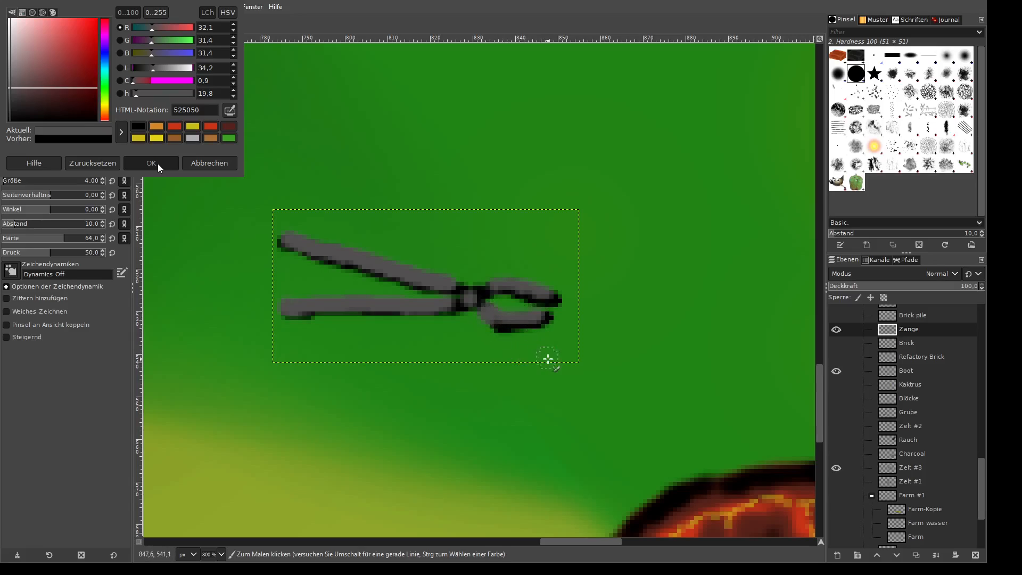
# - Add light grey aeadad highlights along the tongs' handles and jaws with a brush size of 1
pyautogui.click(59, 97)
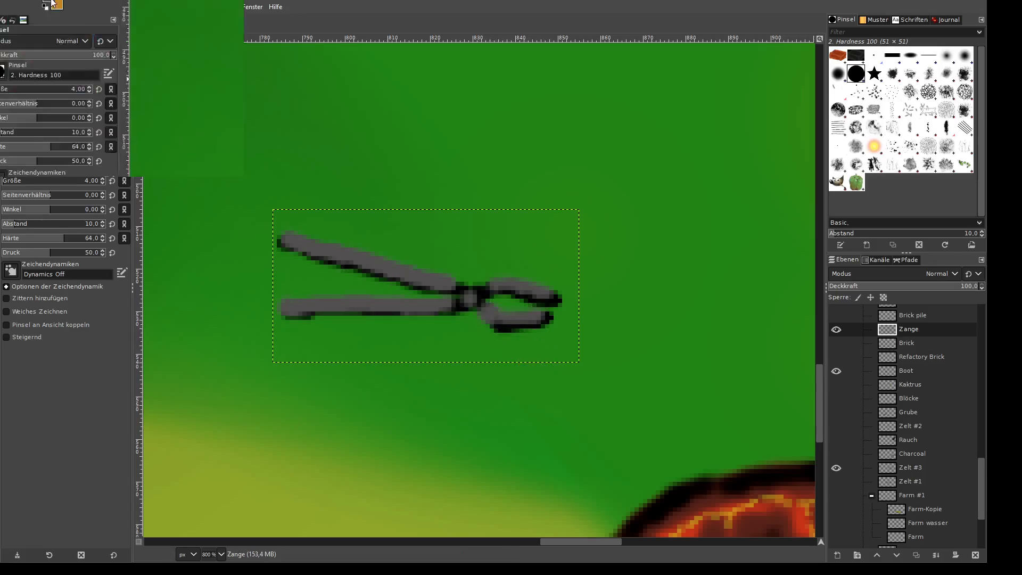
pyautogui.click(211, 137)
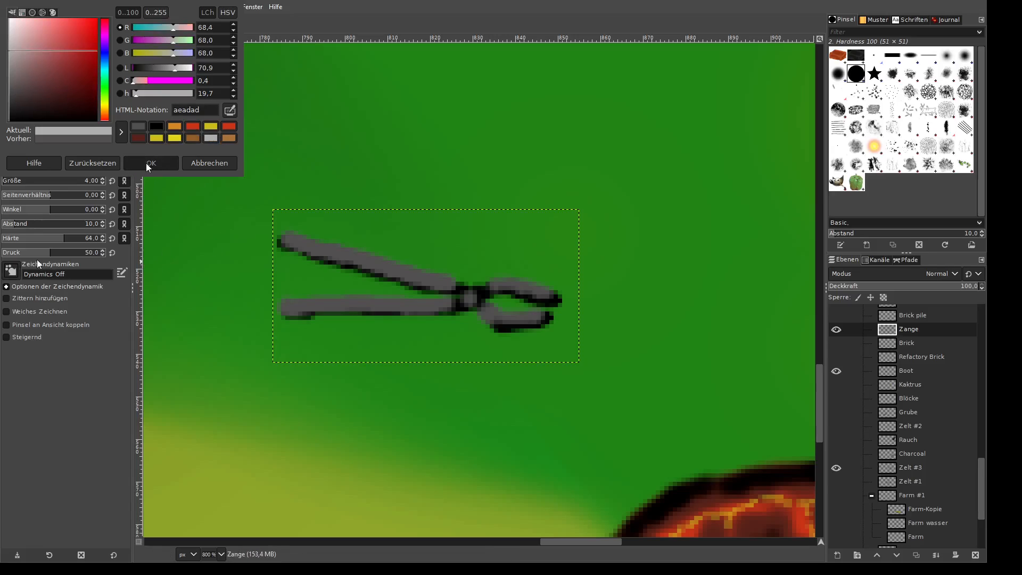
pyautogui.click(12, 184)
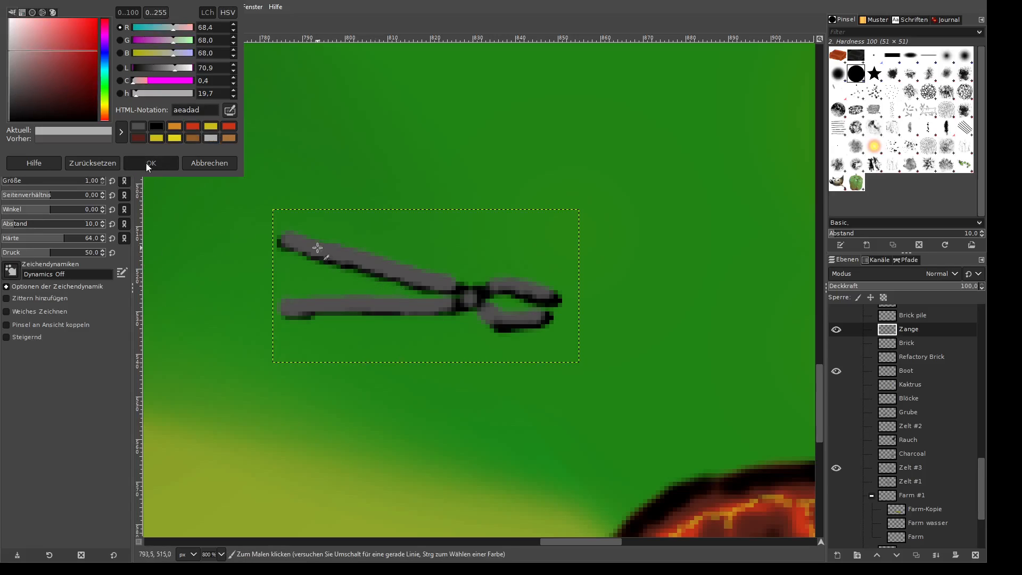
pyautogui.moveTo(281, 230); pyautogui.dragTo(446, 280)
pyautogui.moveTo(286, 307)
pyautogui.mouseDown()
pyautogui.moveTo(451, 301)
pyautogui.moveTo(492, 285)
pyautogui.moveTo(490, 309)
pyautogui.moveTo(514, 284)
pyautogui.moveTo(497, 278)
pyautogui.moveTo(547, 289)
pyautogui.moveTo(502, 311)
pyautogui.moveTo(487, 304)
pyautogui.moveTo(537, 315)
pyautogui.moveTo(489, 310)
pyautogui.moveTo(493, 322)
pyautogui.moveTo(485, 293)
pyautogui.mouseUp()
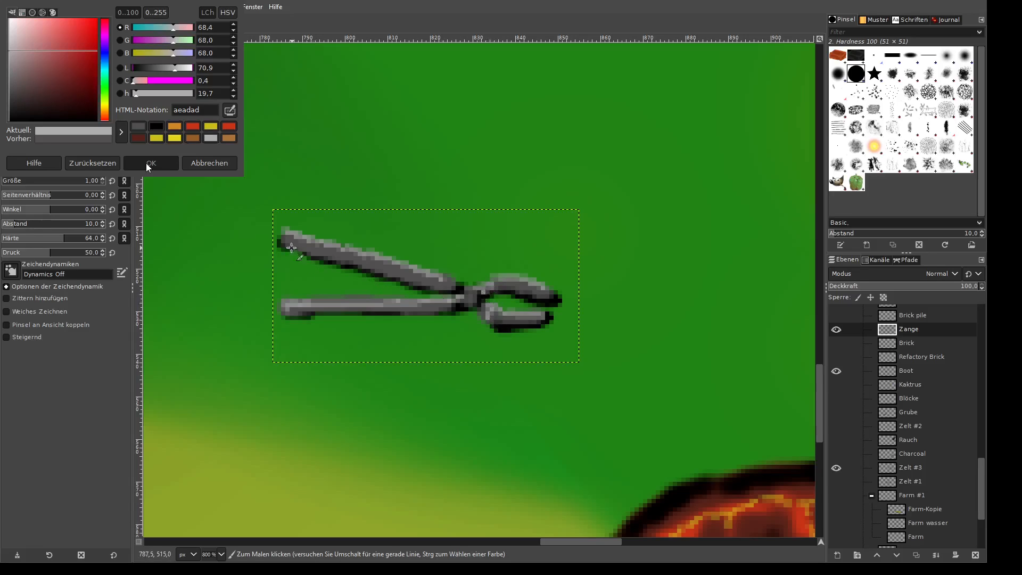
pyautogui.moveTo(287, 238); pyautogui.dragTo(349, 254)
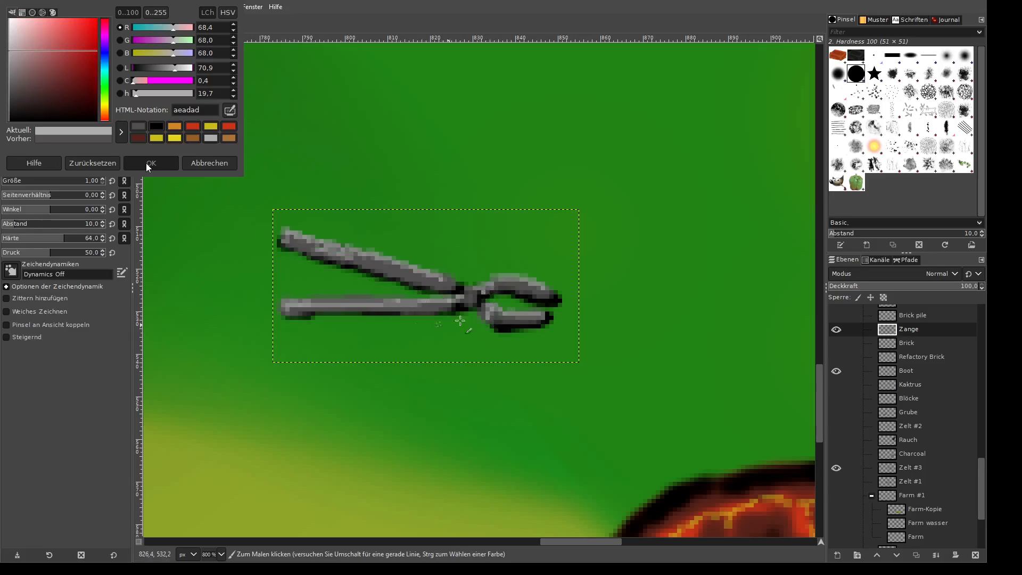
# - Move the tongs down onto the sand between the fox and the slag
pyautogui.scroll(-4, 460, 320)
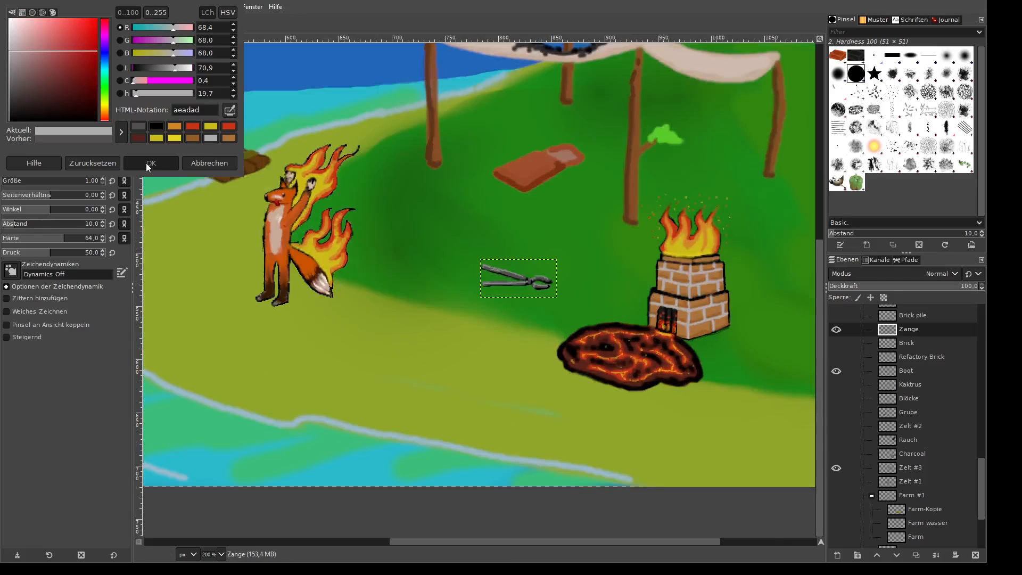
pyautogui.press('m')
pyautogui.moveTo(530, 280); pyautogui.dragTo(462, 292)
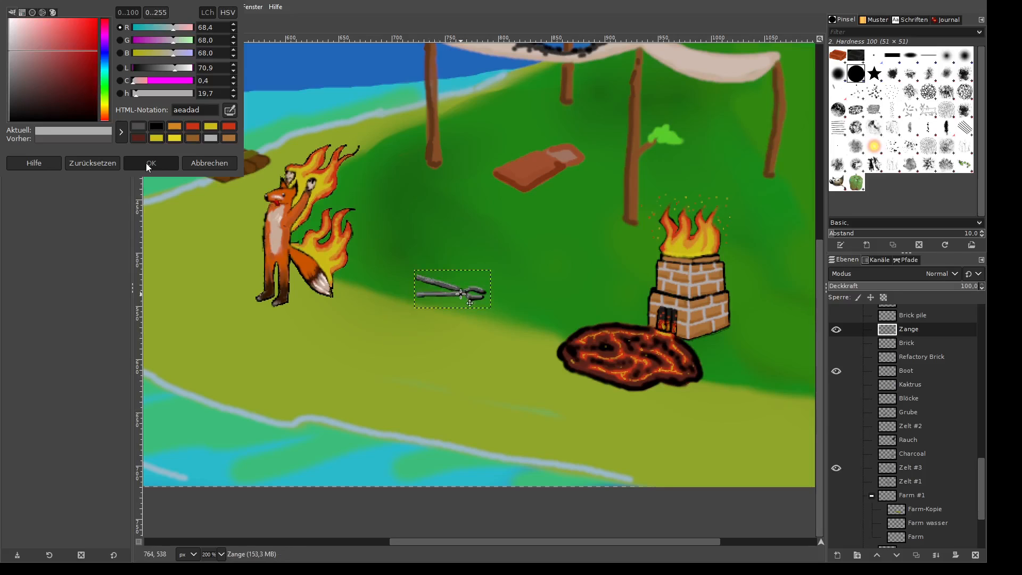
pyautogui.scroll(-1, 461, 293)
pyautogui.scroll(1, 462, 295)
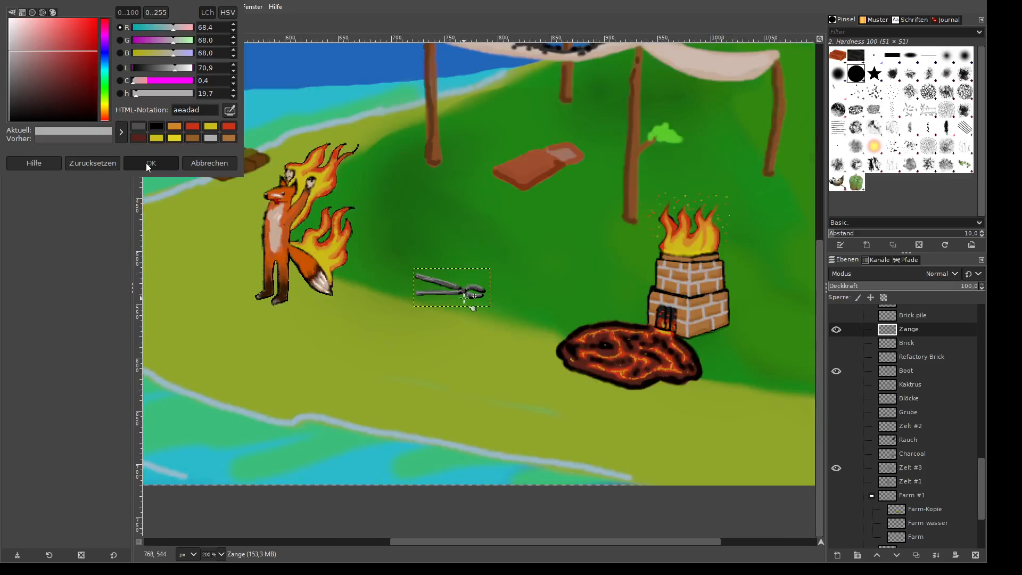
pyautogui.moveTo(464, 297); pyautogui.dragTo(459, 344)
pyautogui.scroll(-3, 461, 298)
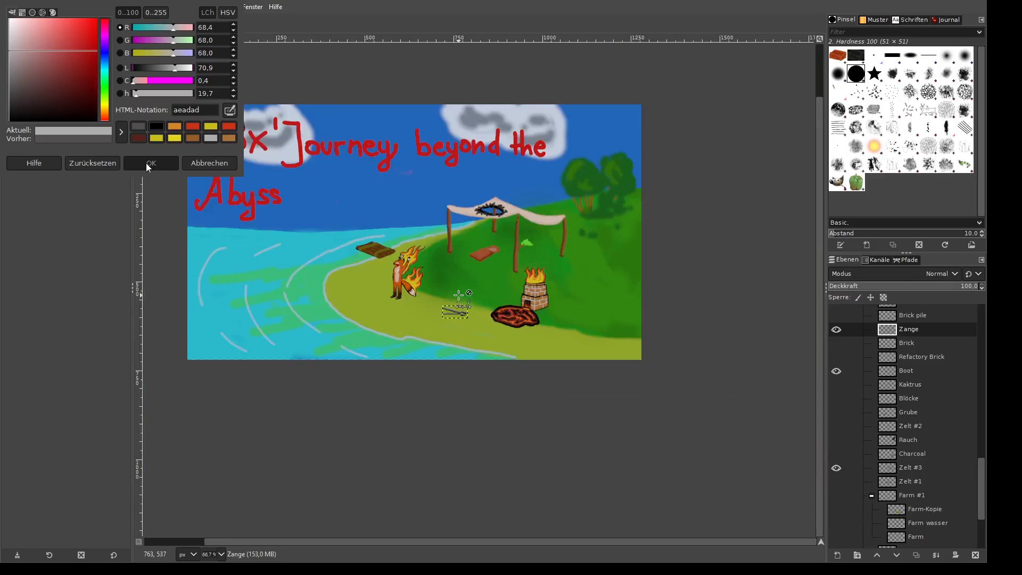
pyautogui.scroll(1, 459, 295)
pyautogui.hscroll(-1, 465, 503)
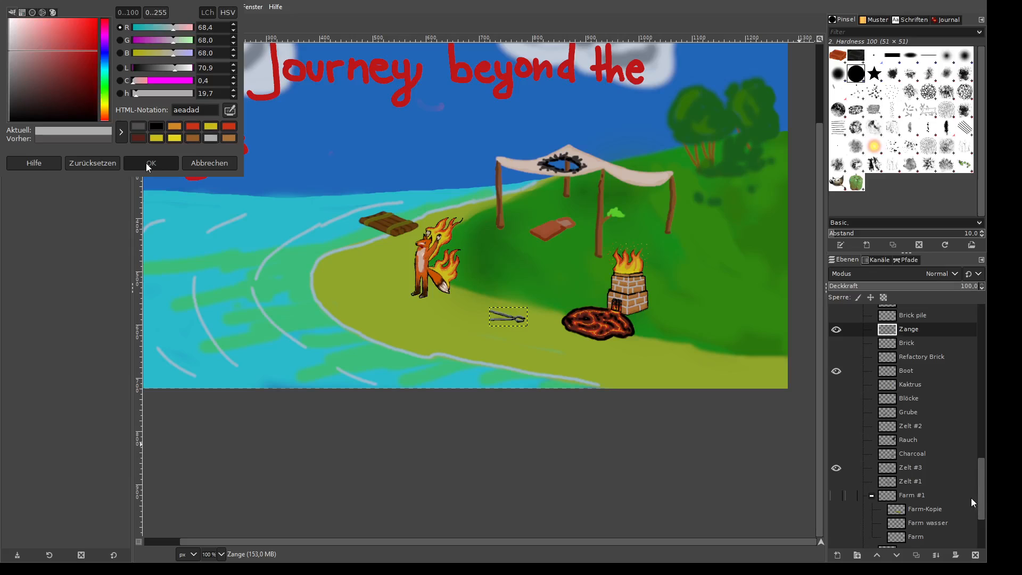
# - Preview the scene with the UNterwasser background instead of Himmel by switching layer visibility, and return to Himmel
pyautogui.scroll(10, 982, 429)
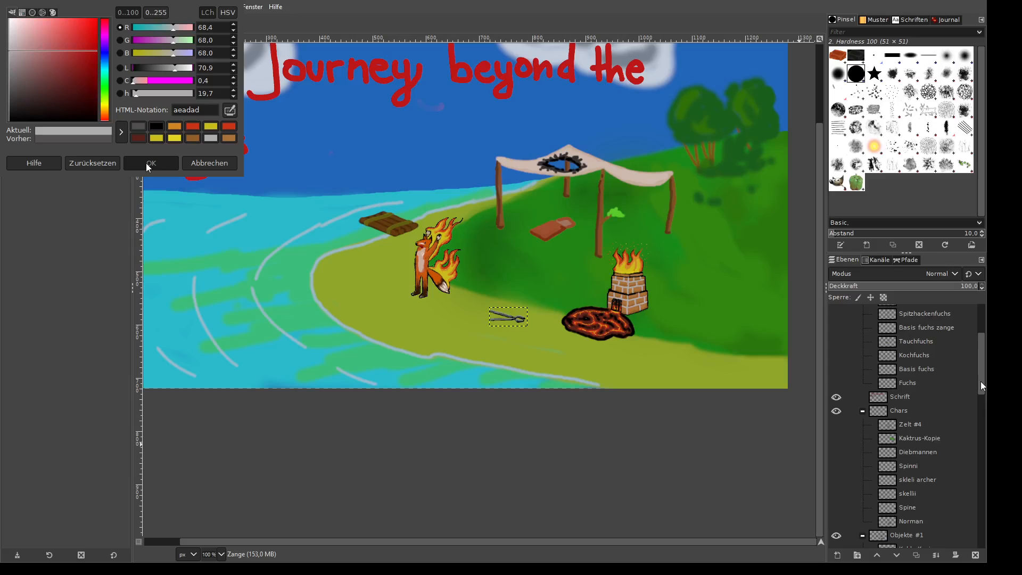
pyautogui.moveTo(982, 383); pyautogui.dragTo(987, 529)
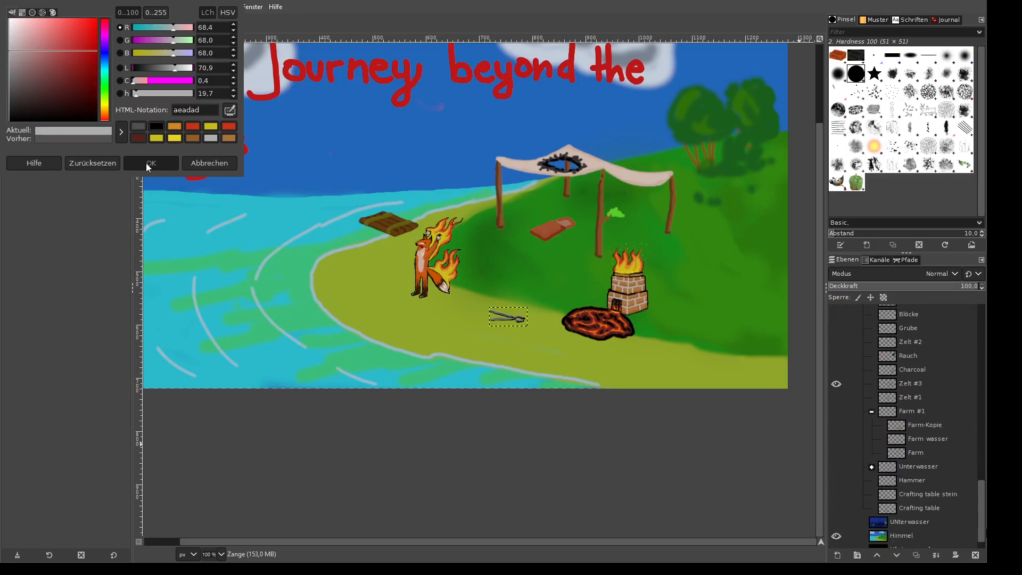
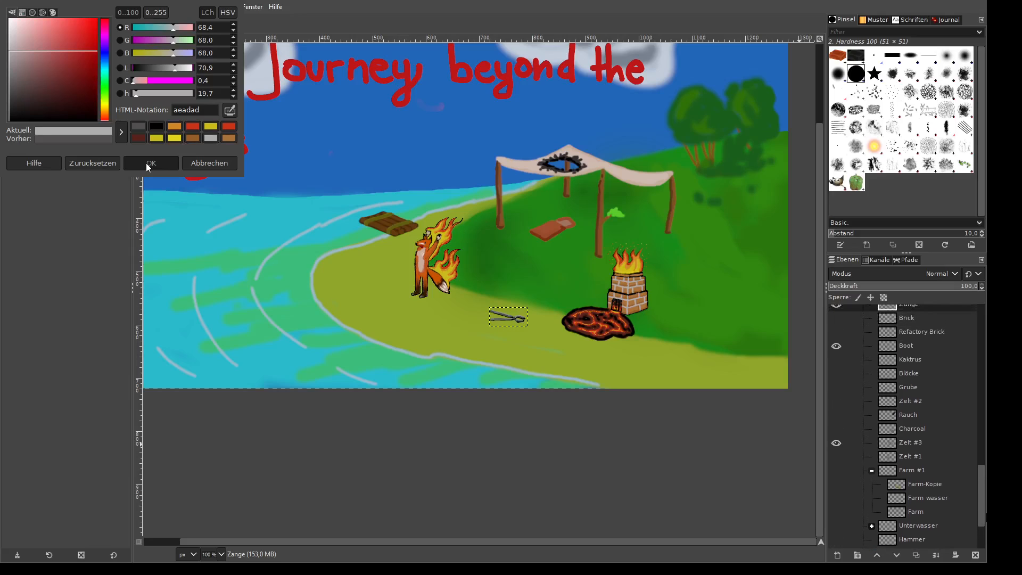
pyautogui.moveTo(987, 497); pyautogui.dragTo(986, 548)
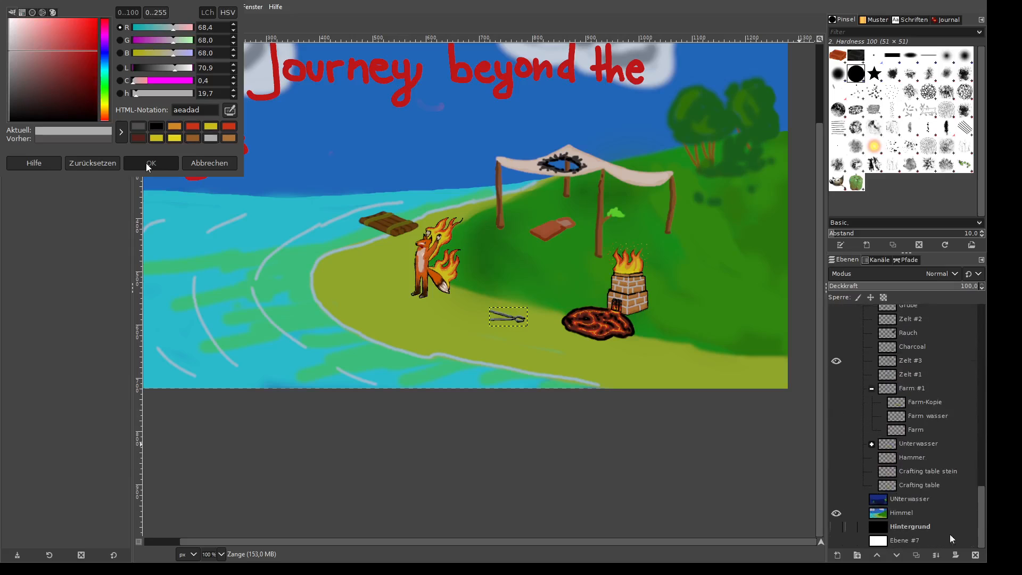
pyautogui.click(837, 499)
pyautogui.click(837, 513)
pyautogui.click(834, 500)
pyautogui.click(835, 500)
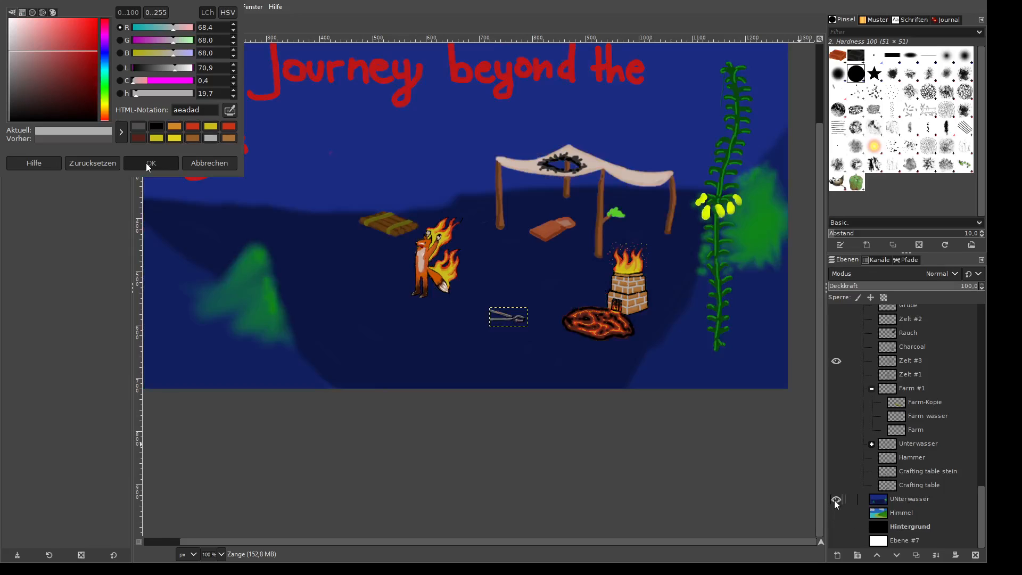
pyautogui.click(835, 500)
pyautogui.click(835, 500)
pyautogui.click(835, 500)
pyautogui.click(837, 513)
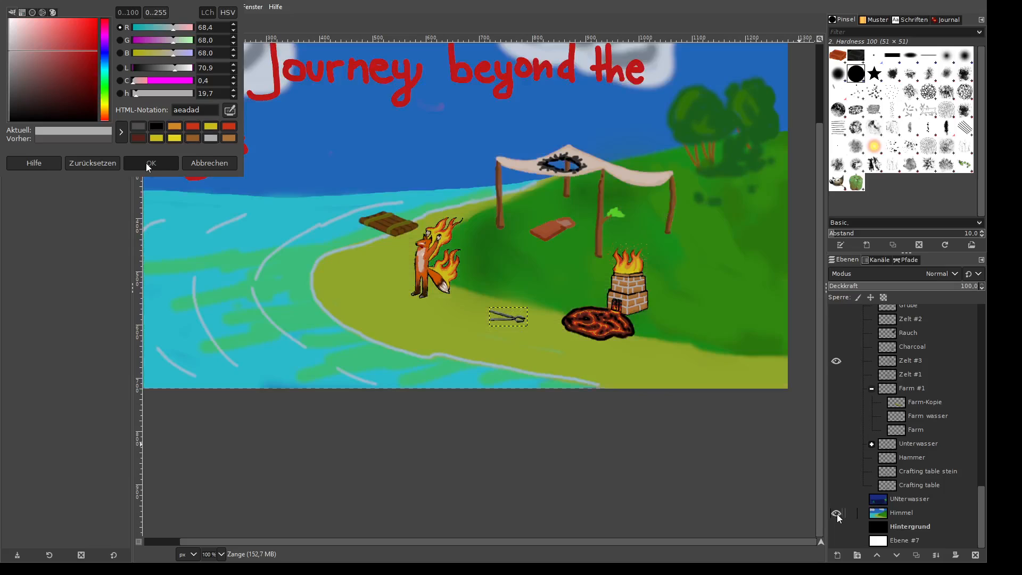
# - Copy the Copper layer in the Objekte #1 group and paste it as a floating selection
pyautogui.scroll(5, 923, 503)
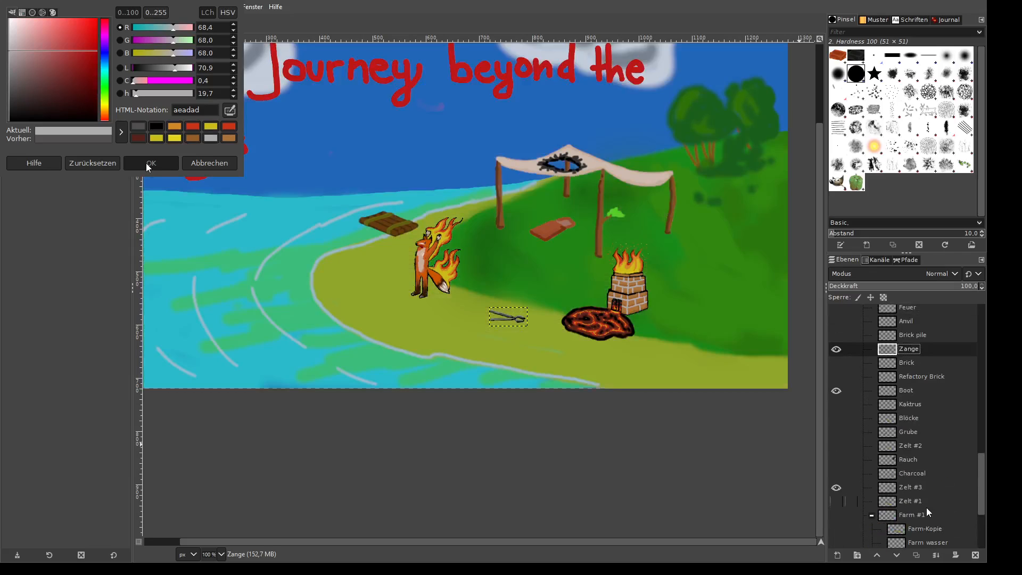
pyautogui.scroll(8, 920, 506)
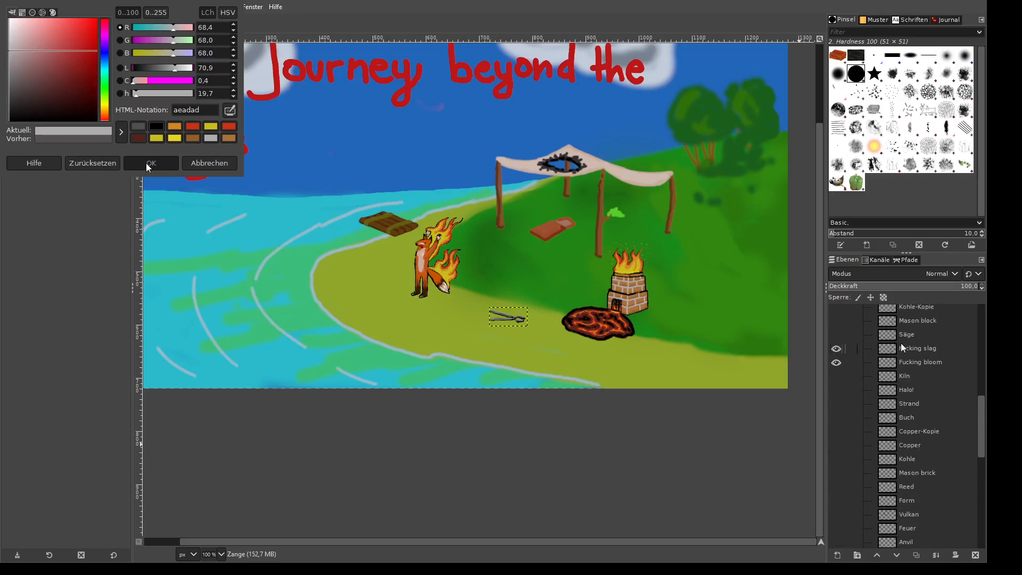
pyautogui.scroll(1, 902, 484)
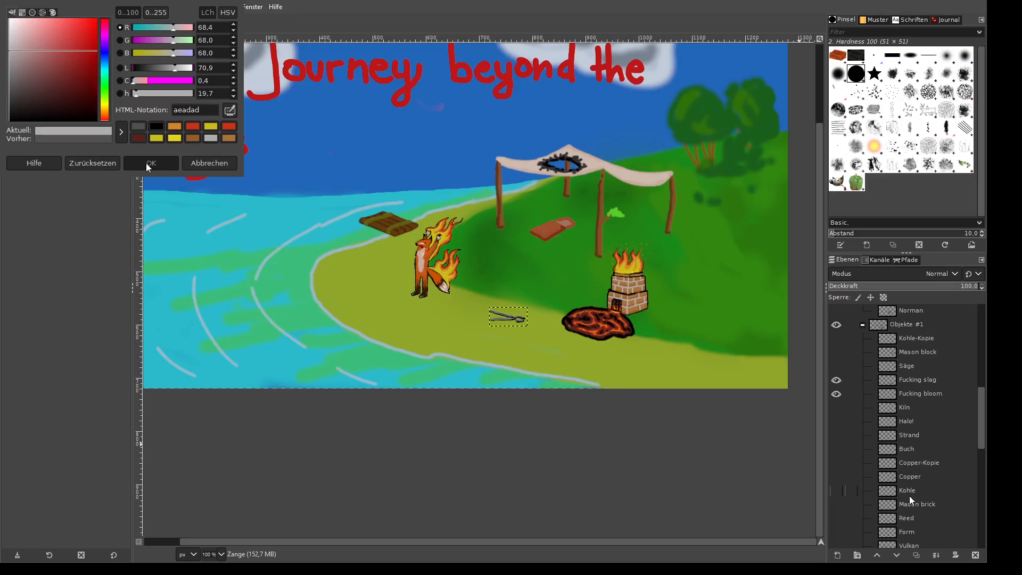
pyautogui.scroll(-8, 918, 482)
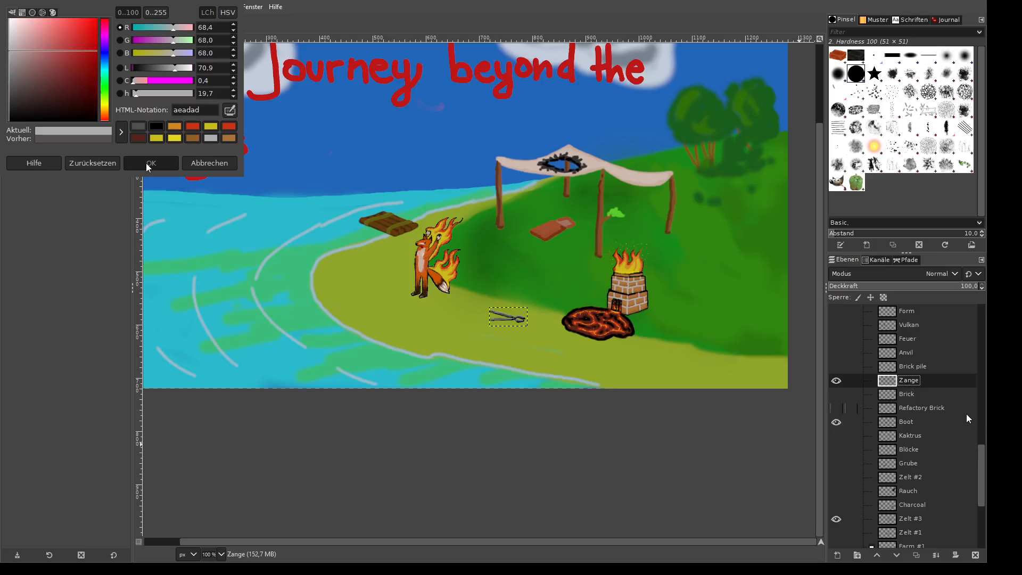
pyautogui.scroll(-2, 966, 414)
pyautogui.scroll(7, 966, 422)
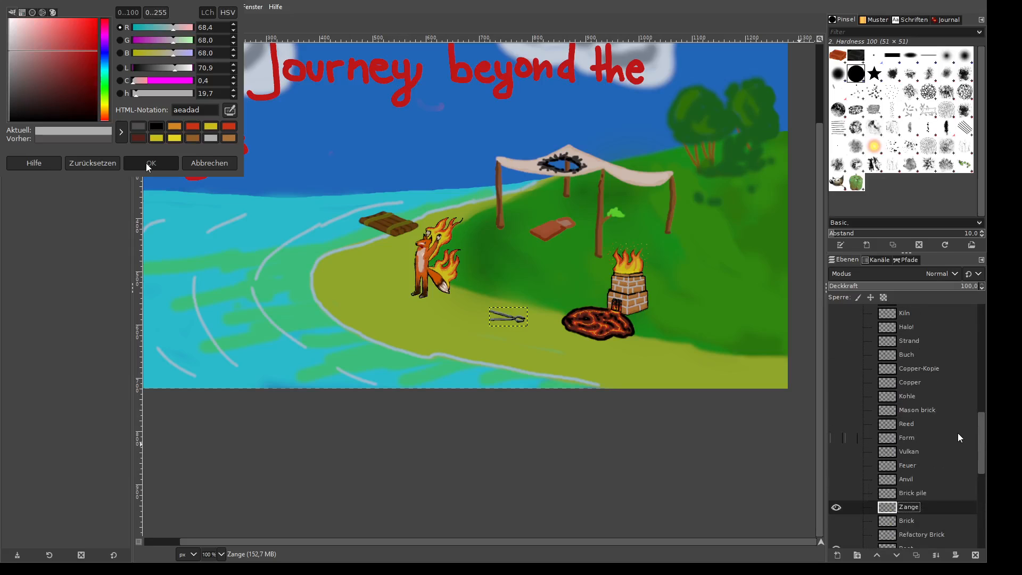
pyautogui.scroll(10, 960, 428)
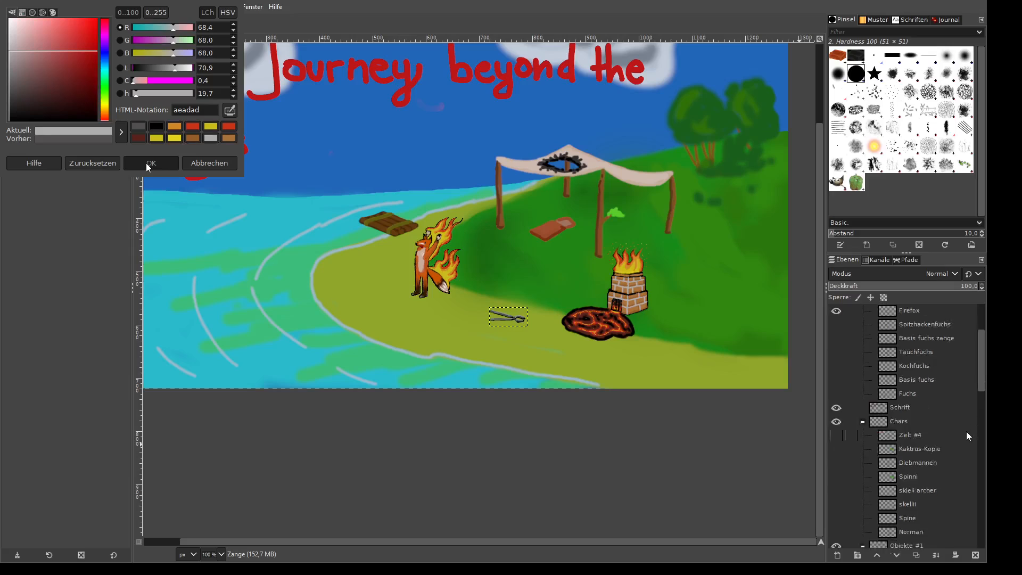
pyautogui.scroll(-3, 968, 436)
pyautogui.scroll(-5, 954, 426)
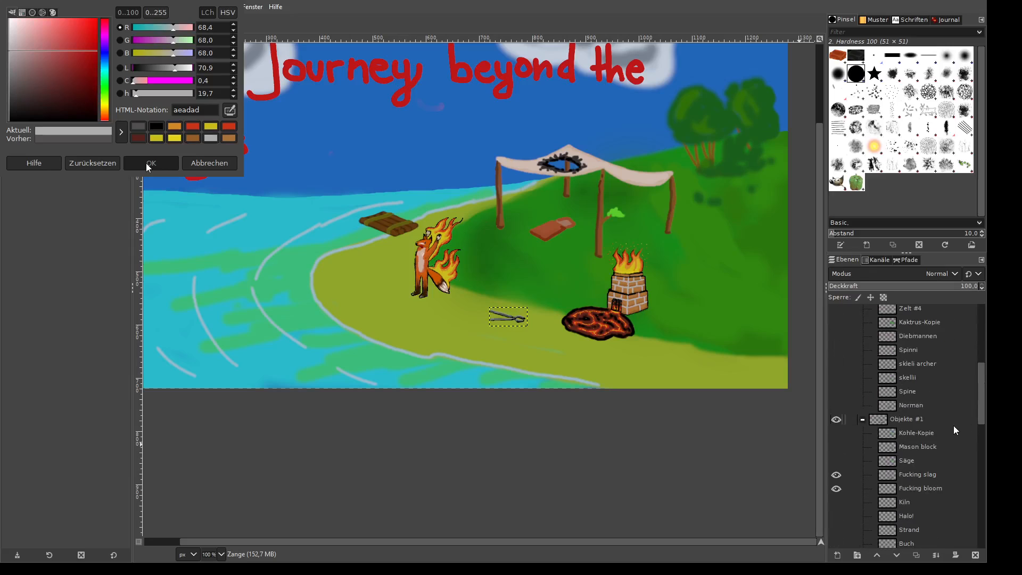
pyautogui.click(912, 445)
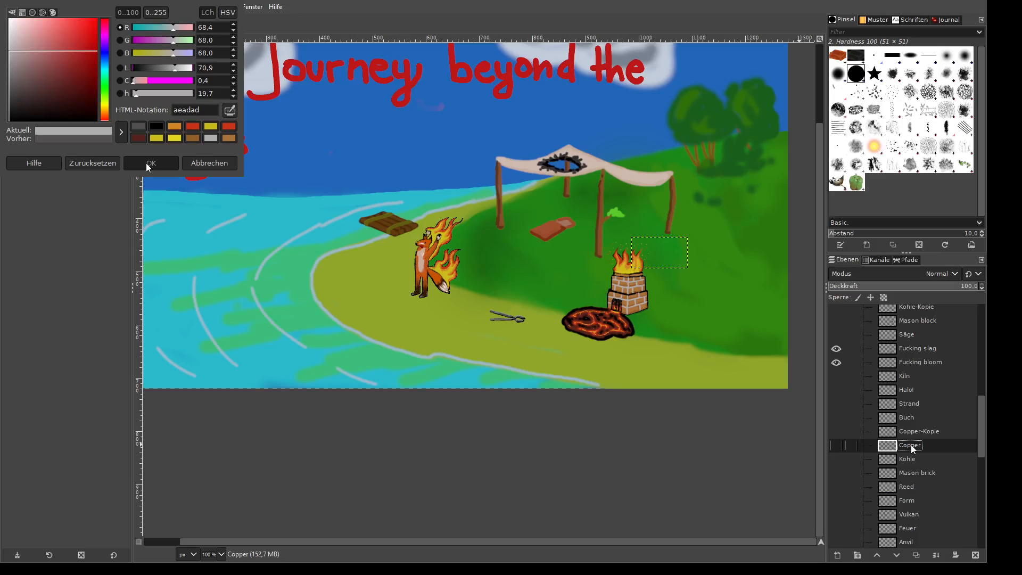
pyautogui.hotkey('ctrl', 'c')
pyautogui.hotkey('ctrl', 'v')
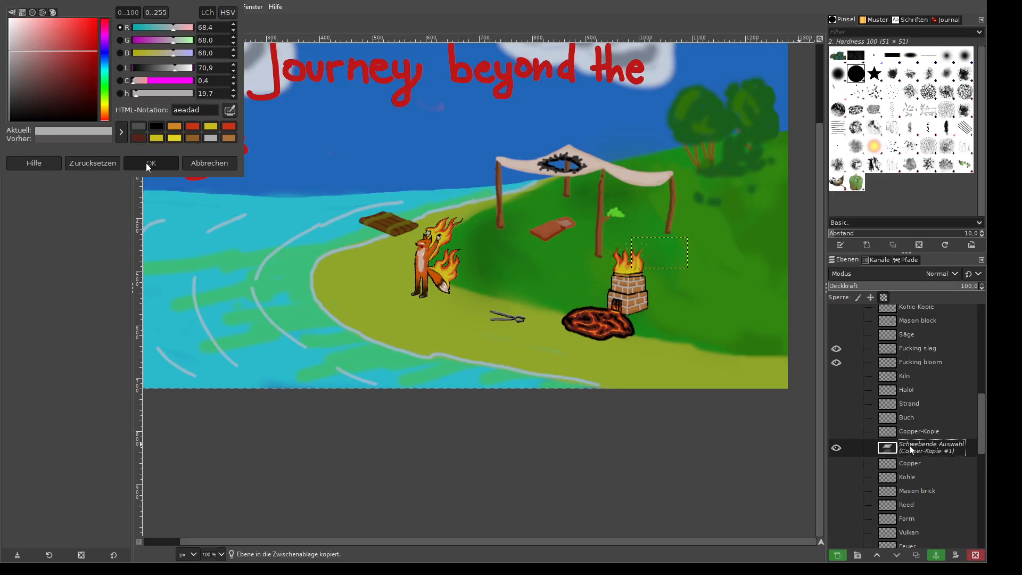
# - Turn the pasted copper copy into a layer named Fish and move it onto the water west of the beach
pyautogui.doubleClick(944, 449)
pyautogui.write('Fish')
pyautogui.press('Return')
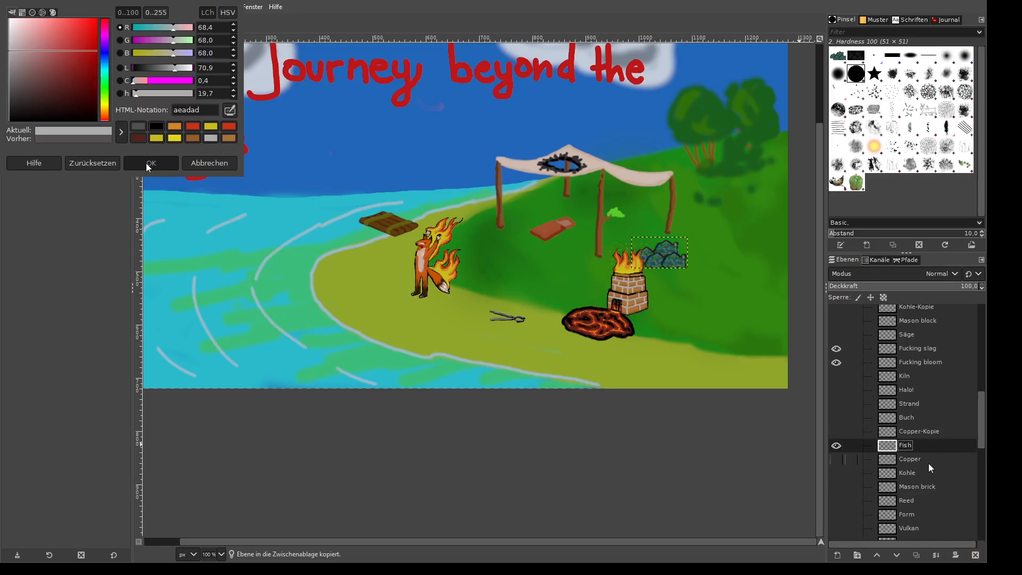
pyautogui.moveTo(669, 255); pyautogui.dragTo(220, 314)
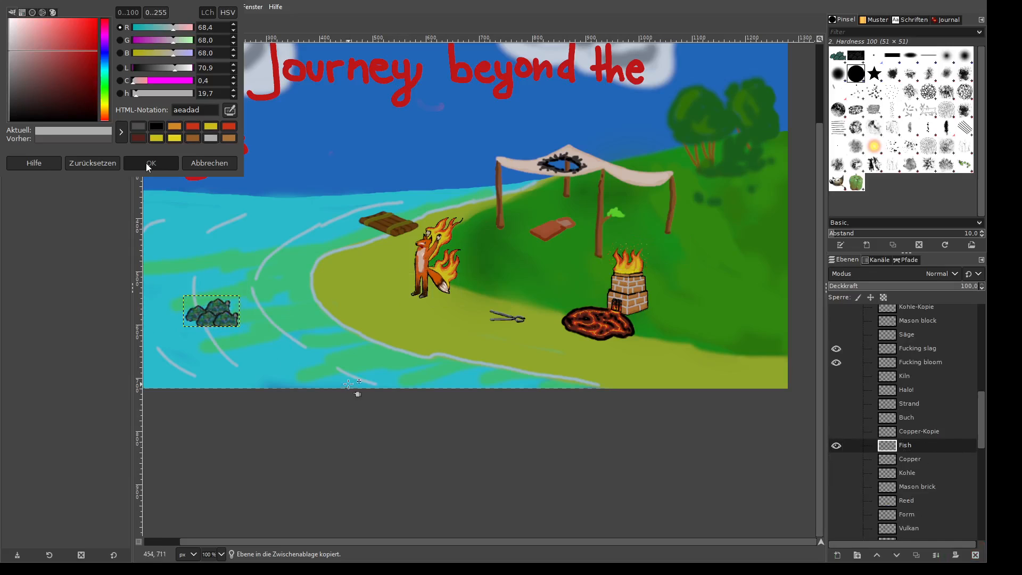
# - Erase all the copper ore artwork from the Fish layer with the Eraser at size 43
pyautogui.scroll(2, 198, 363)
pyautogui.moveTo(498, 542); pyautogui.dragTo(373, 538)
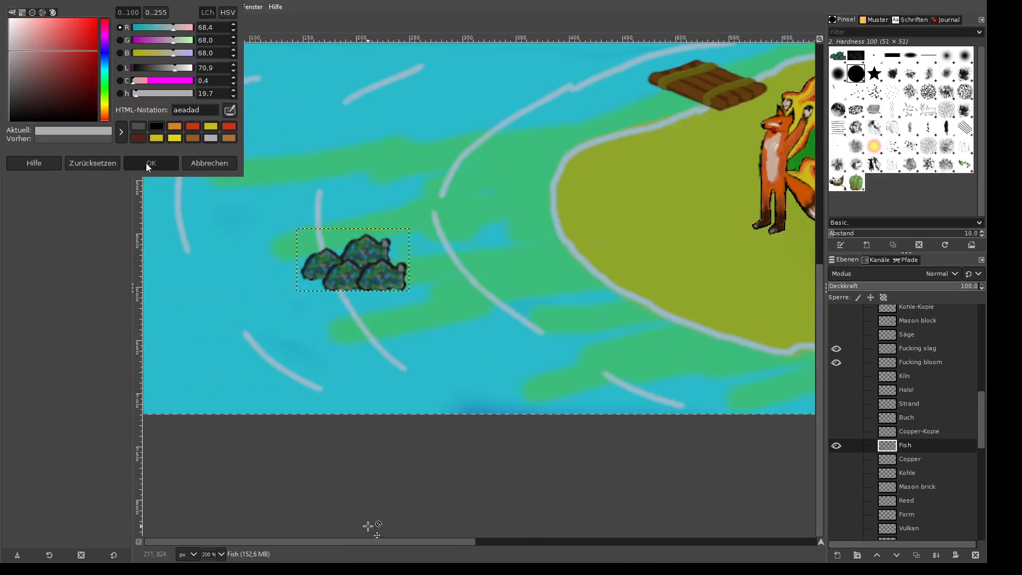
pyautogui.scroll(2, 330, 293)
pyautogui.scroll(3, 375, 339)
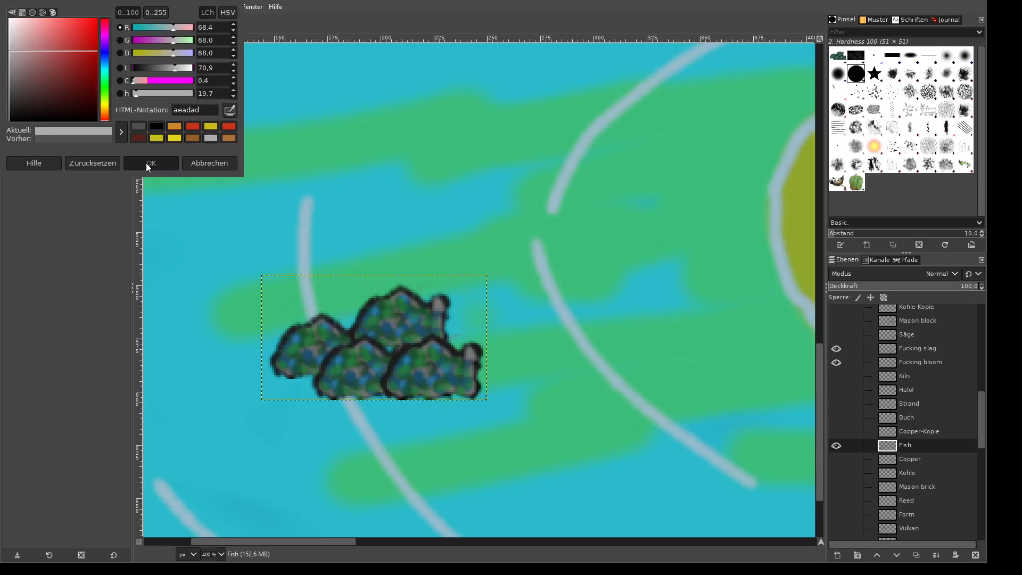
pyautogui.hotkey('shift', 'e')
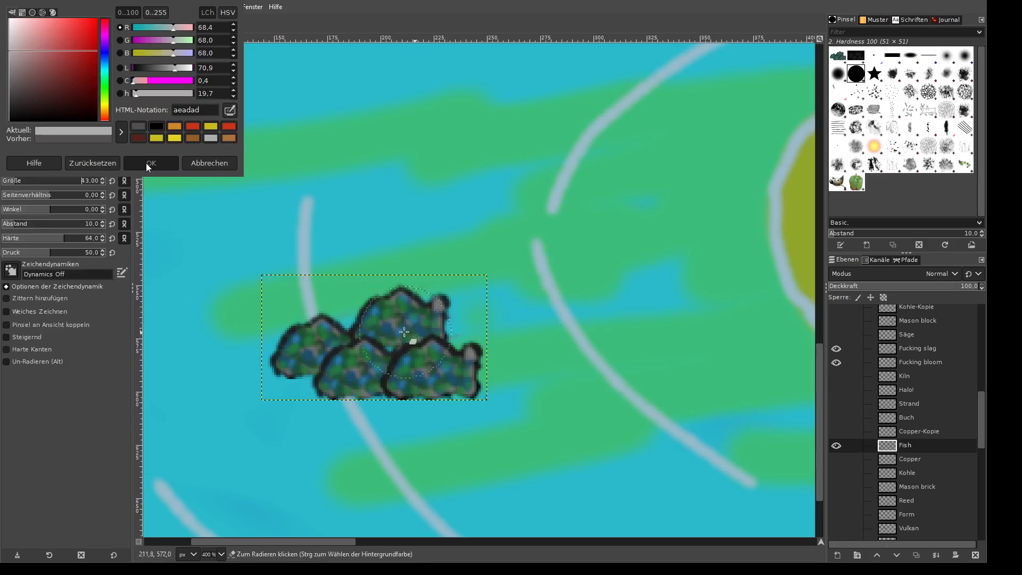
pyautogui.moveTo(404, 331)
pyautogui.mouseDown()
pyautogui.moveTo(383, 400)
pyautogui.moveTo(377, 390)
pyautogui.moveTo(468, 370)
pyautogui.moveTo(383, 299)
pyautogui.mouseUp()
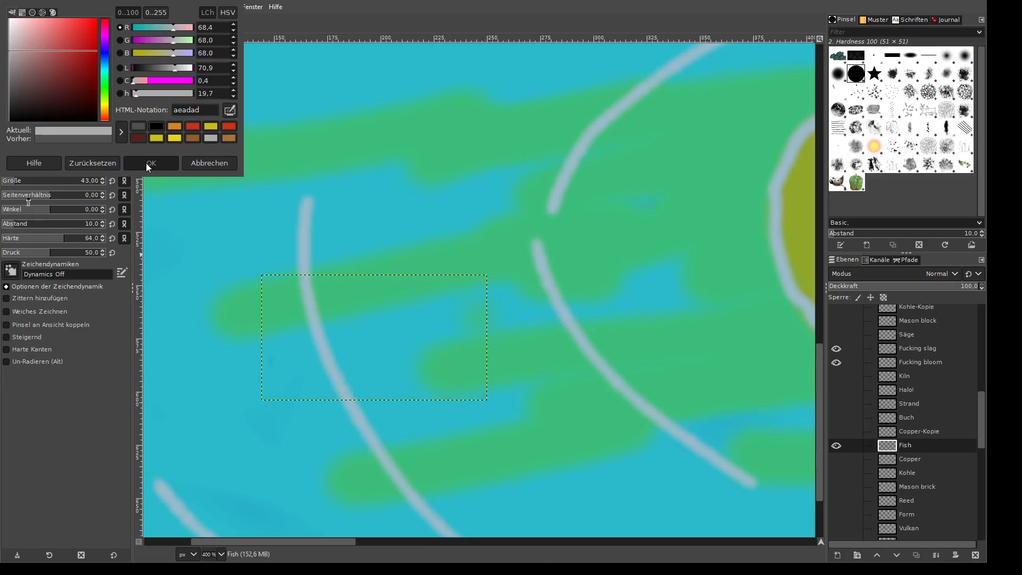
# - Paint a small fish with fins and a tail in dark blue 11207a using the Paintbrush at size 7
pyautogui.click(6, 183)
pyautogui.click(148, 165)
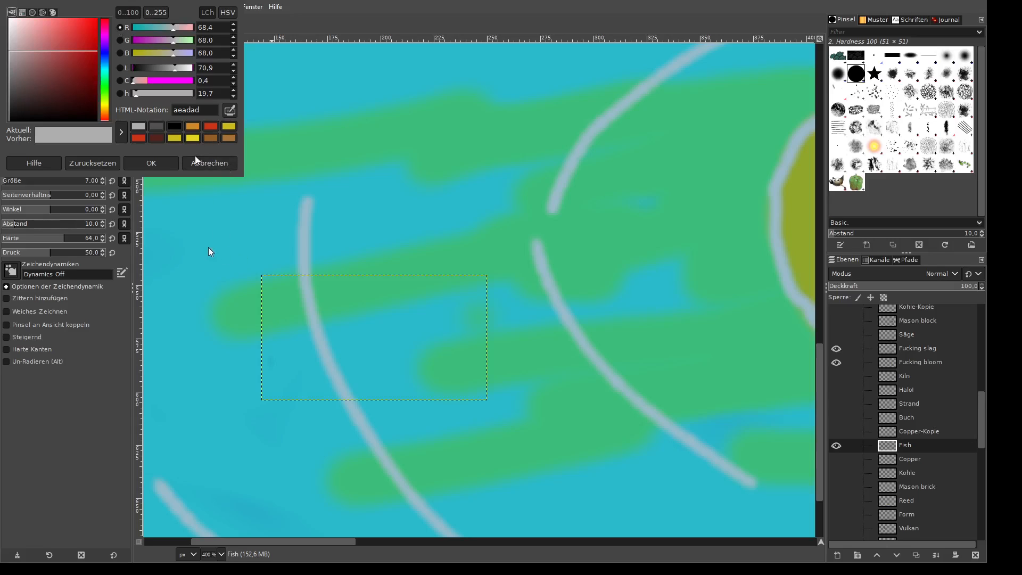
pyautogui.click(105, 56)
pyautogui.click(86, 77)
pyautogui.click(86, 71)
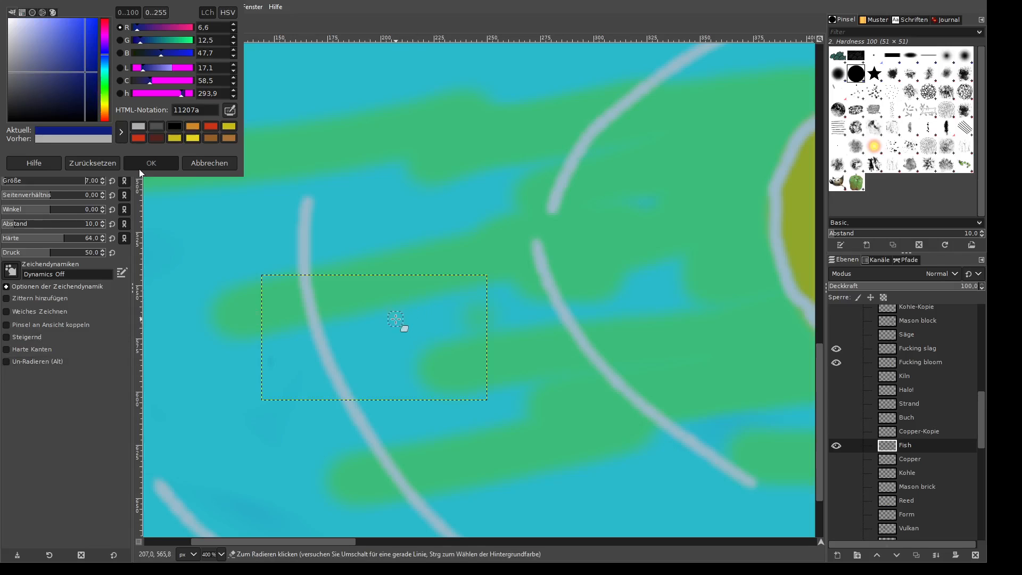
pyautogui.press('p')
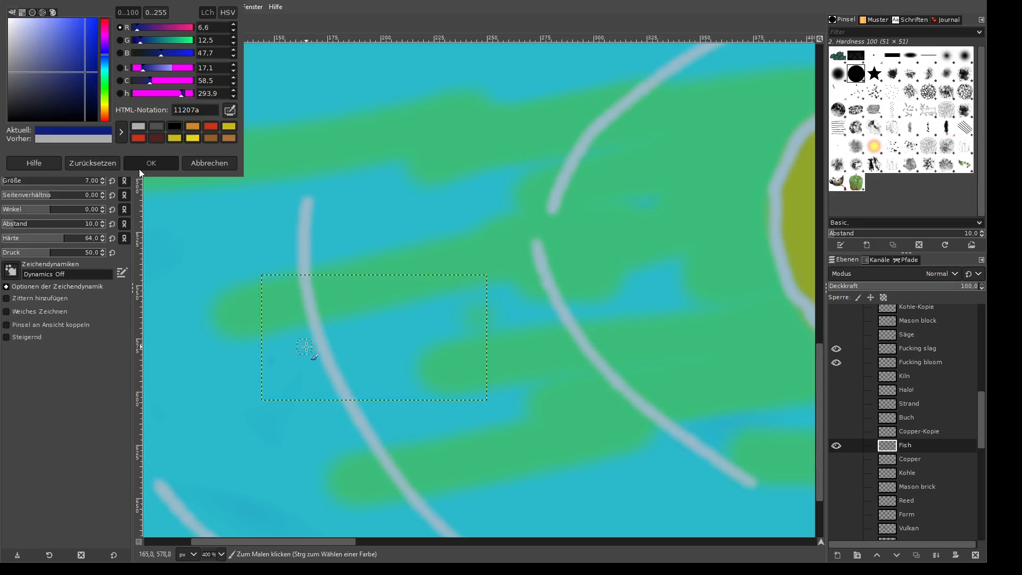
pyautogui.moveTo(412, 314)
pyautogui.mouseDown()
pyautogui.moveTo(356, 317)
pyautogui.moveTo(382, 307)
pyautogui.moveTo(426, 327)
pyautogui.mouseUp()
pyautogui.hotkey('ctrl', 'z')
pyautogui.moveTo(367, 309)
pyautogui.mouseDown()
pyautogui.moveTo(331, 342)
pyautogui.moveTo(356, 358)
pyautogui.moveTo(399, 366)
pyautogui.moveTo(430, 337)
pyautogui.mouseUp()
pyautogui.moveTo(371, 321)
pyautogui.mouseDown()
pyautogui.moveTo(356, 301)
pyautogui.moveTo(341, 310)
pyautogui.moveTo(350, 319)
pyautogui.mouseUp()
pyautogui.moveTo(355, 356)
pyautogui.mouseDown()
pyautogui.moveTo(356, 373)
pyautogui.moveTo(385, 389)
pyautogui.moveTo(374, 368)
pyautogui.mouseUp()
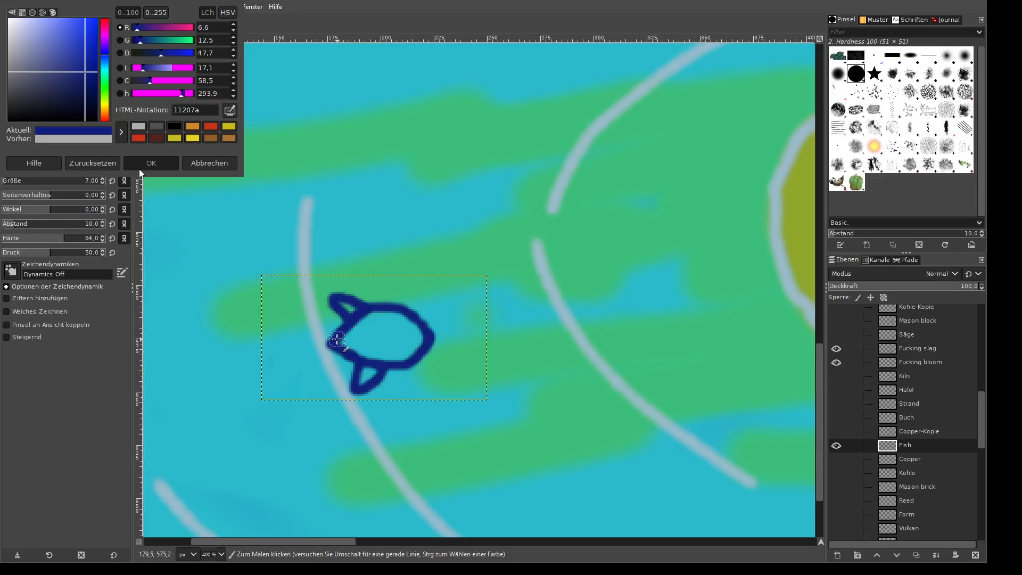
pyautogui.moveTo(332, 340)
pyautogui.mouseDown()
pyautogui.moveTo(297, 312)
pyautogui.moveTo(318, 375)
pyautogui.moveTo(334, 345)
pyautogui.moveTo(411, 338)
pyautogui.moveTo(404, 313)
pyautogui.moveTo(356, 335)
pyautogui.moveTo(370, 313)
pyautogui.moveTo(350, 349)
pyautogui.moveTo(405, 351)
pyautogui.moveTo(417, 340)
pyautogui.moveTo(394, 356)
pyautogui.moveTo(415, 352)
pyautogui.moveTo(421, 334)
pyautogui.moveTo(406, 352)
pyautogui.moveTo(346, 342)
pyautogui.mouseUp()
# - Fill the openings in the fish's fins and tail with the same dark blue, leaving the eye area open
pyautogui.scroll(3, 372, 359)
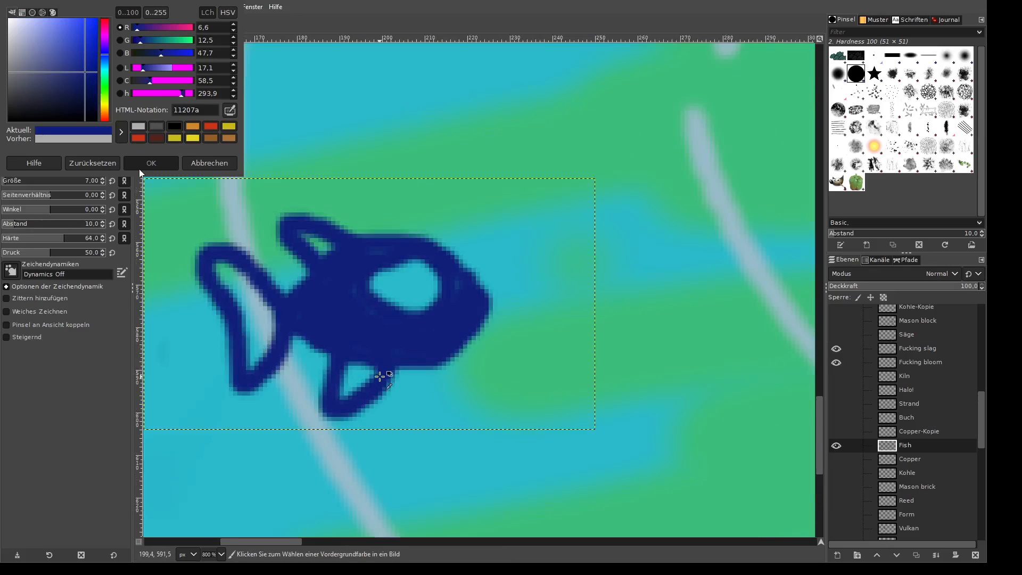
pyautogui.moveTo(346, 378)
pyautogui.mouseDown()
pyautogui.moveTo(360, 361)
pyautogui.moveTo(331, 389)
pyautogui.moveTo(334, 406)
pyautogui.moveTo(388, 358)
pyautogui.mouseUp()
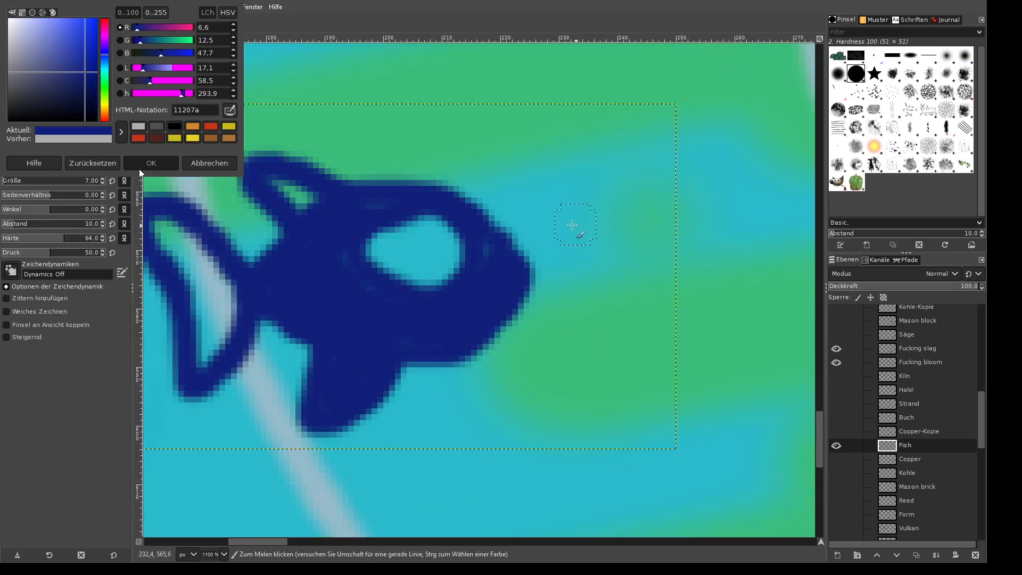
pyautogui.moveTo(442, 243)
pyautogui.mouseDown()
pyautogui.moveTo(280, 194)
pyautogui.moveTo(335, 218)
pyautogui.moveTo(288, 181)
pyautogui.moveTo(184, 247)
pyautogui.moveTo(208, 274)
pyautogui.moveTo(168, 217)
pyautogui.moveTo(208, 341)
pyautogui.moveTo(211, 281)
pyautogui.moveTo(244, 302)
pyautogui.moveTo(206, 355)
pyautogui.moveTo(217, 289)
pyautogui.mouseUp()
# - Shade the fish's tail, fins and belly with the darker blue 0b175b
pyautogui.click(143, 165)
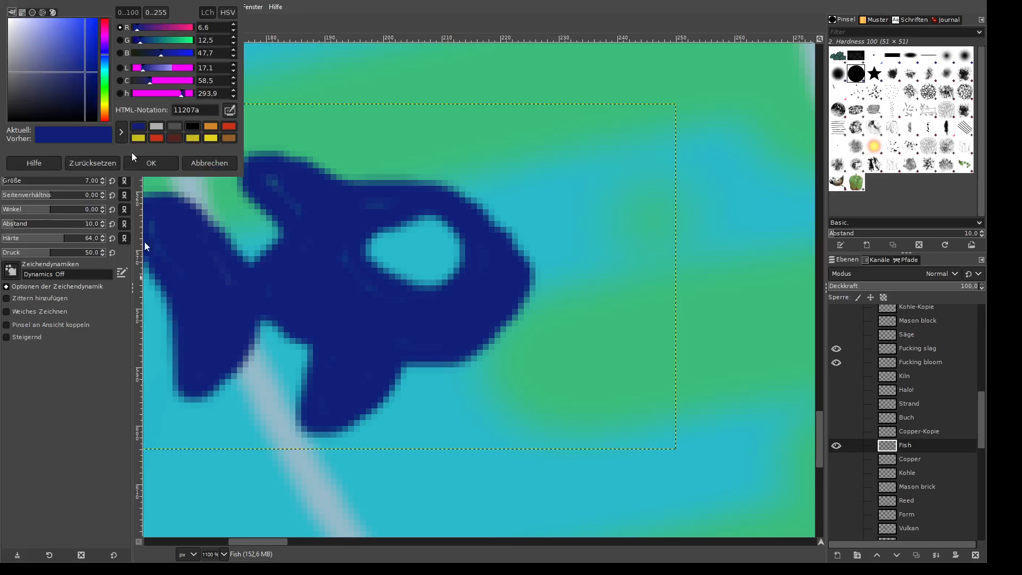
pyautogui.click(86, 84)
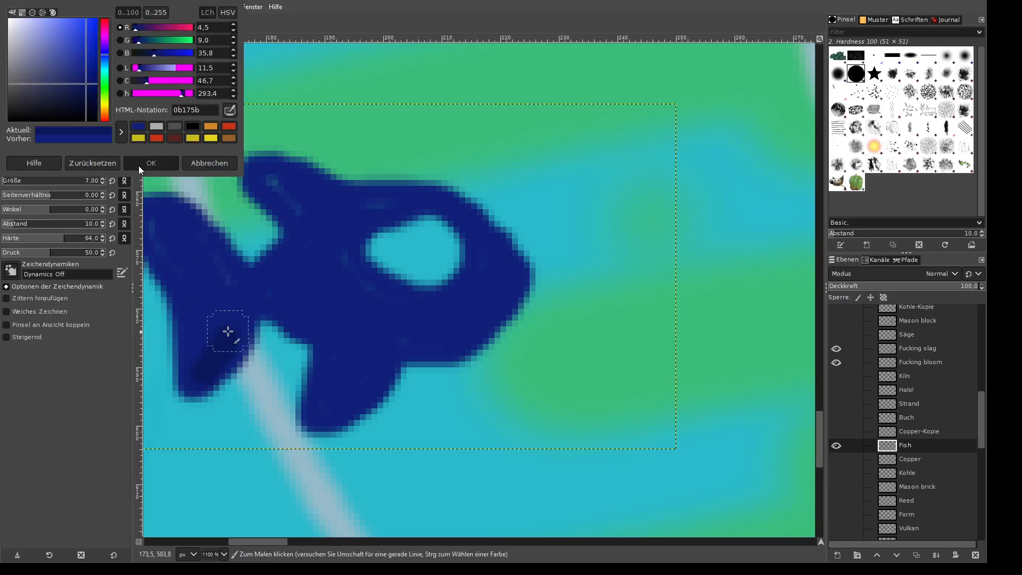
pyautogui.click(229, 331)
pyautogui.moveTo(209, 366)
pyautogui.mouseDown()
pyautogui.moveTo(290, 313)
pyautogui.moveTo(326, 413)
pyautogui.moveTo(414, 342)
pyautogui.mouseUp()
pyautogui.moveTo(269, 182); pyautogui.dragTo(269, 227)
pyautogui.moveTo(203, 275); pyautogui.dragTo(220, 297)
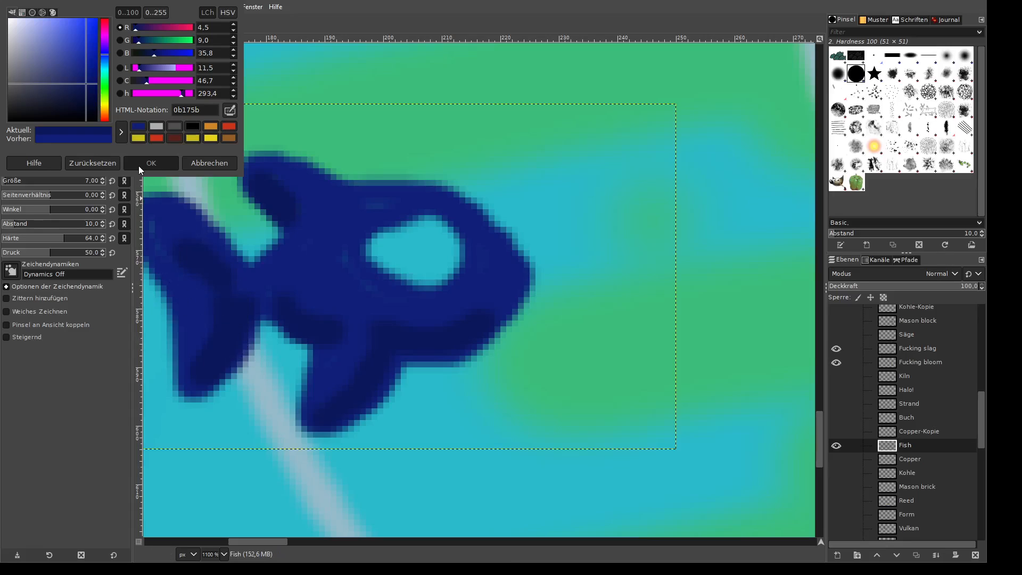
# - Highlight the dorsal fin in brighter blue 162db8 and undo the excess strokes along the back
pyautogui.click(26, 109)
pyautogui.click(230, 111)
pyautogui.click(175, 233)
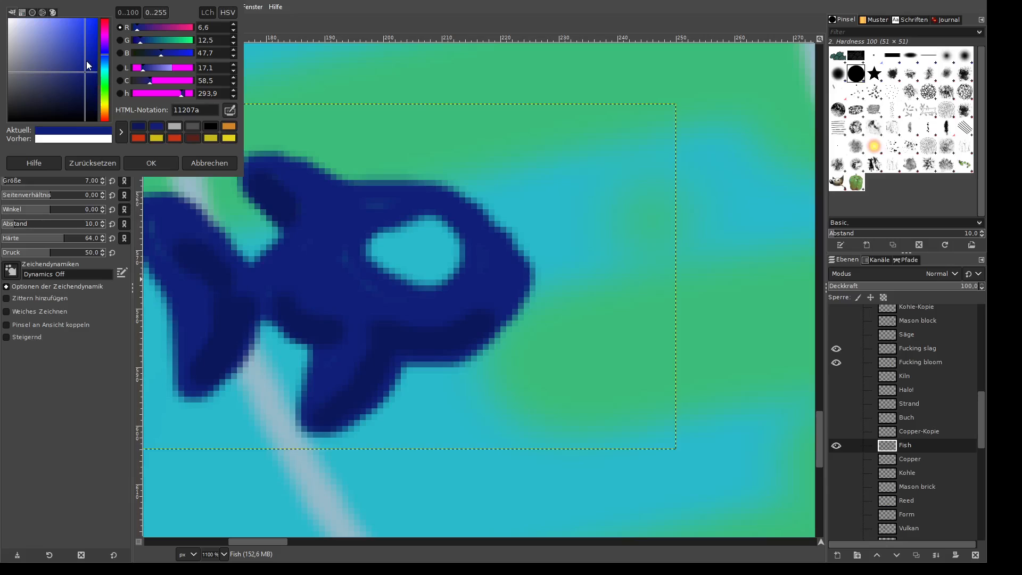
pyautogui.click(86, 62)
pyautogui.click(87, 47)
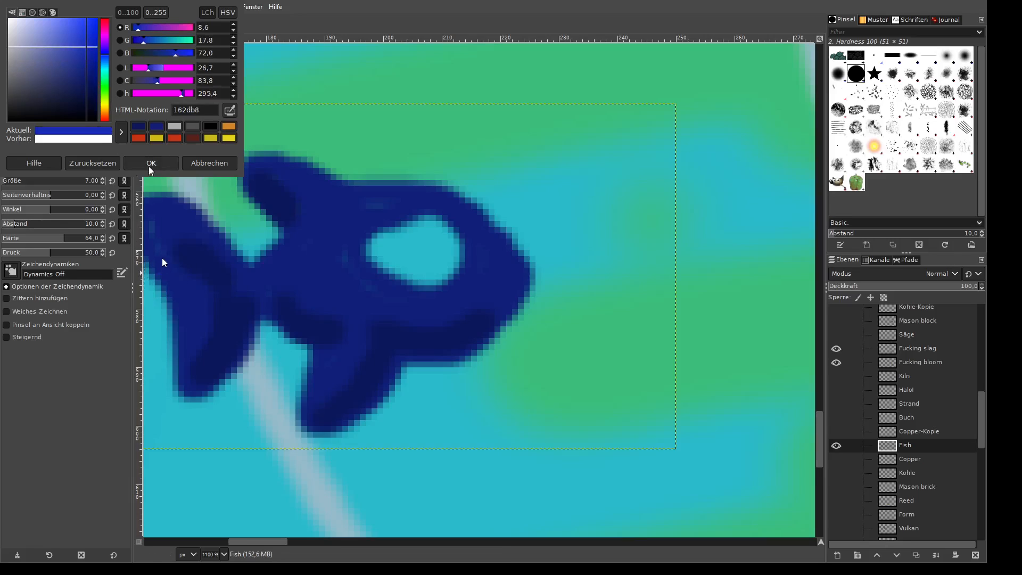
pyautogui.moveTo(266, 163)
pyautogui.mouseDown()
pyautogui.moveTo(335, 194)
pyautogui.moveTo(415, 197)
pyautogui.mouseUp()
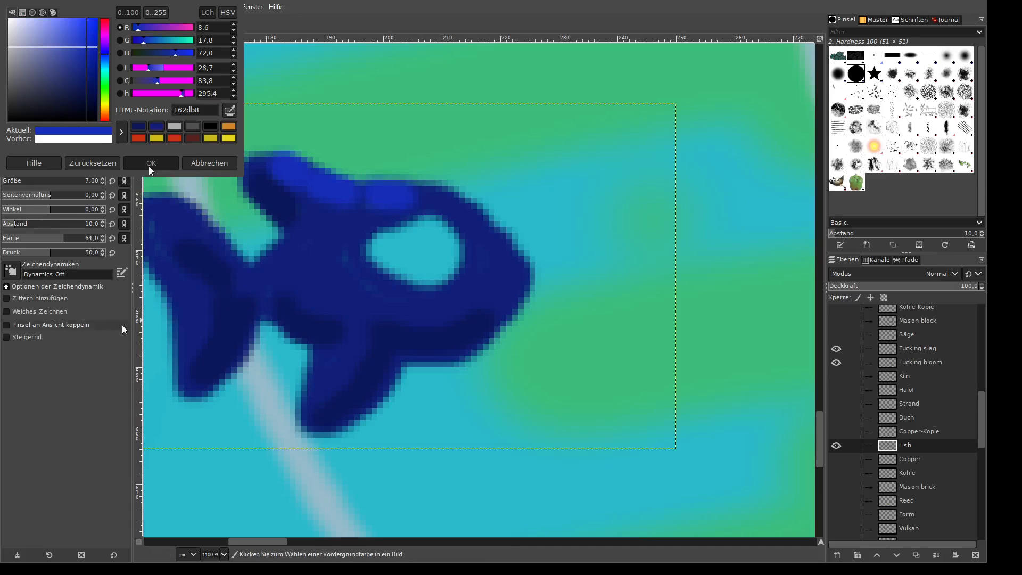
pyautogui.hotkey('ctrl', 'z')
pyautogui.hotkey('ctrl', 'z')
# - Add 162db8 highlights along the fish's tail, back, head and beside the eye with brush size 4 and force 29
pyautogui.moveTo(9, 183); pyautogui.dragTo(4, 182)
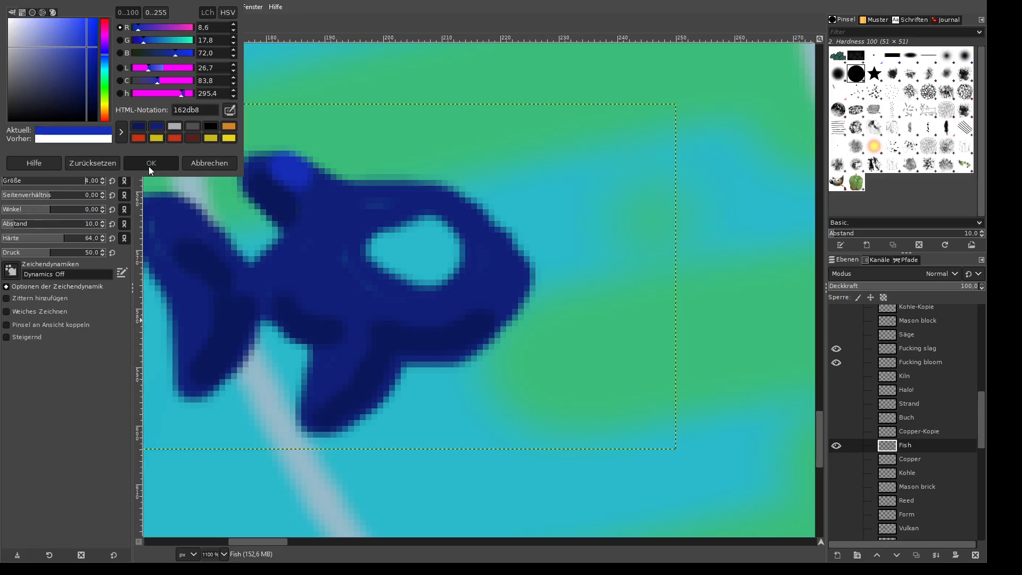
pyautogui.moveTo(51, 252); pyautogui.dragTo(30, 252)
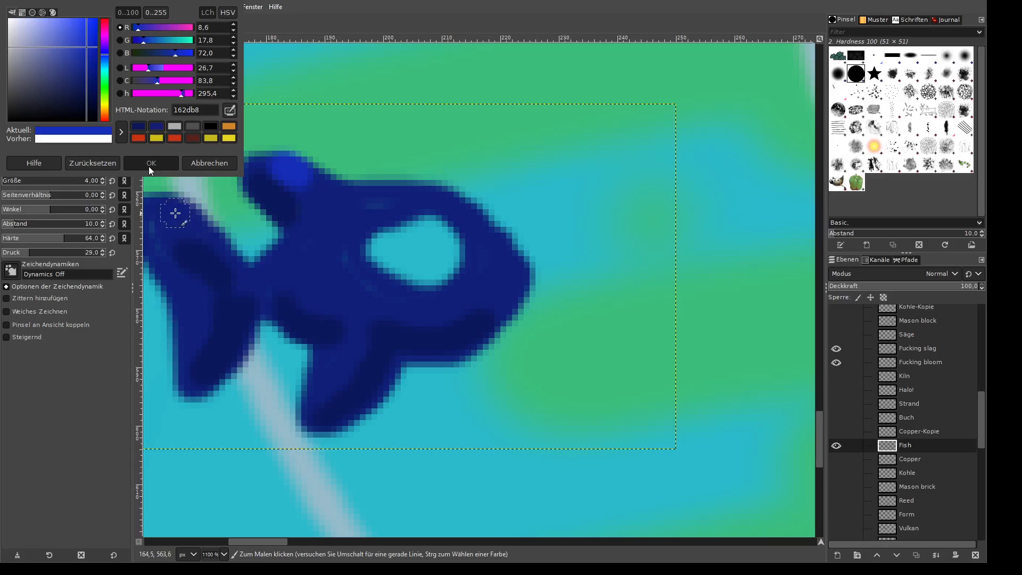
pyautogui.moveTo(175, 213); pyautogui.dragTo(233, 272)
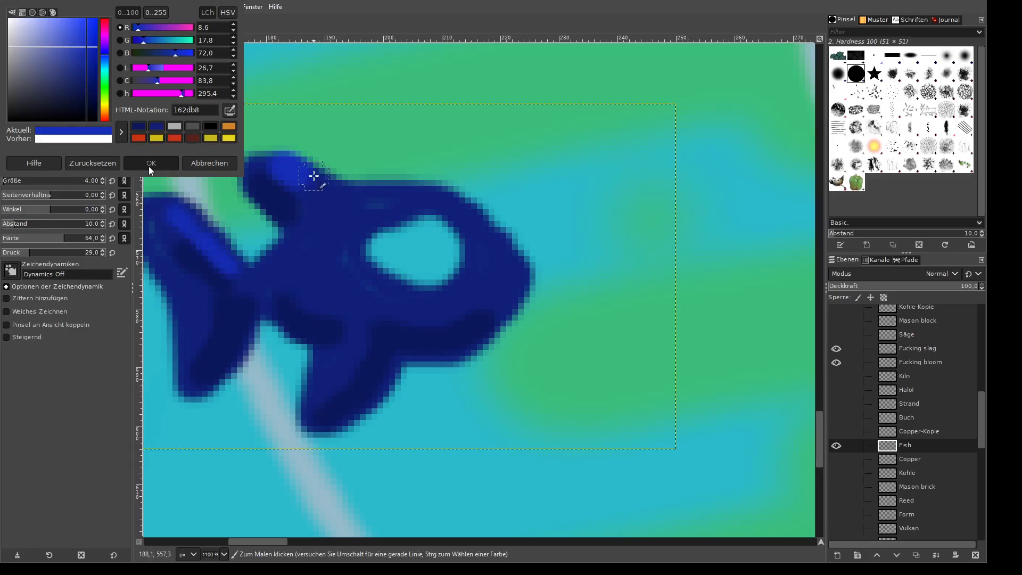
pyautogui.moveTo(314, 176)
pyautogui.mouseDown()
pyautogui.moveTo(328, 195)
pyautogui.moveTo(423, 192)
pyautogui.moveTo(468, 213)
pyautogui.moveTo(513, 276)
pyautogui.mouseUp()
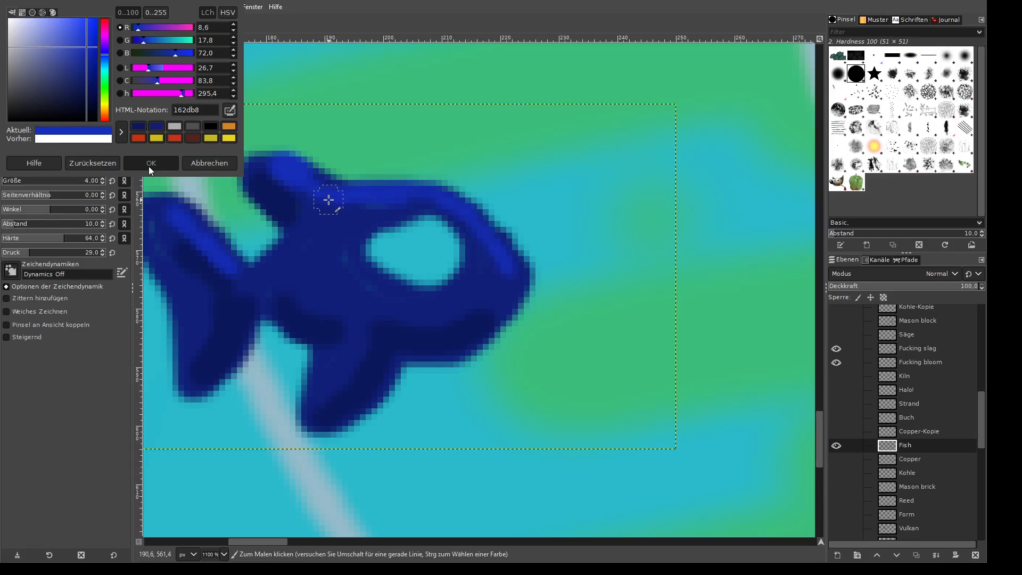
pyautogui.moveTo(267, 262); pyautogui.dragTo(320, 199)
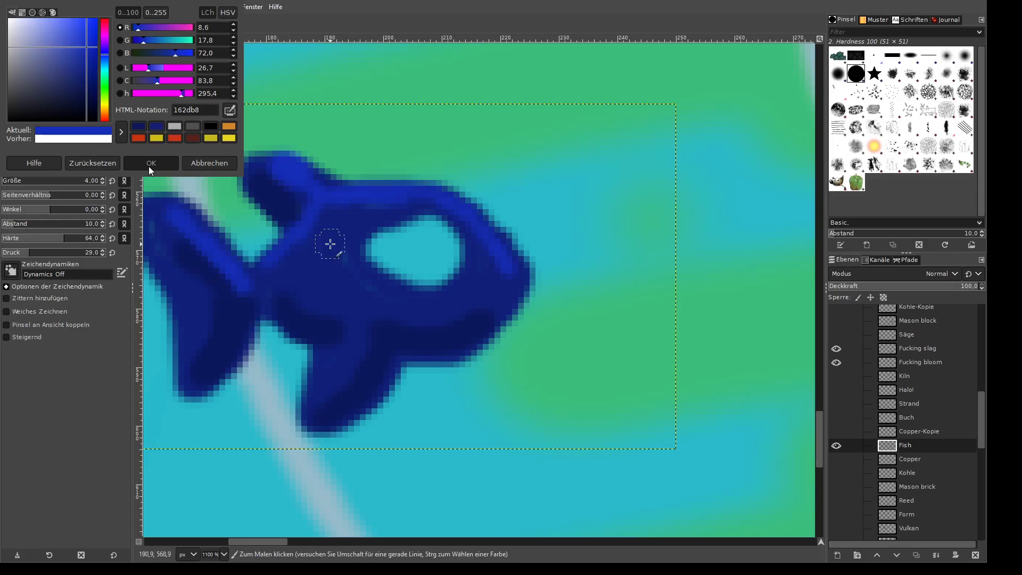
pyautogui.moveTo(343, 251); pyautogui.dragTo(365, 287)
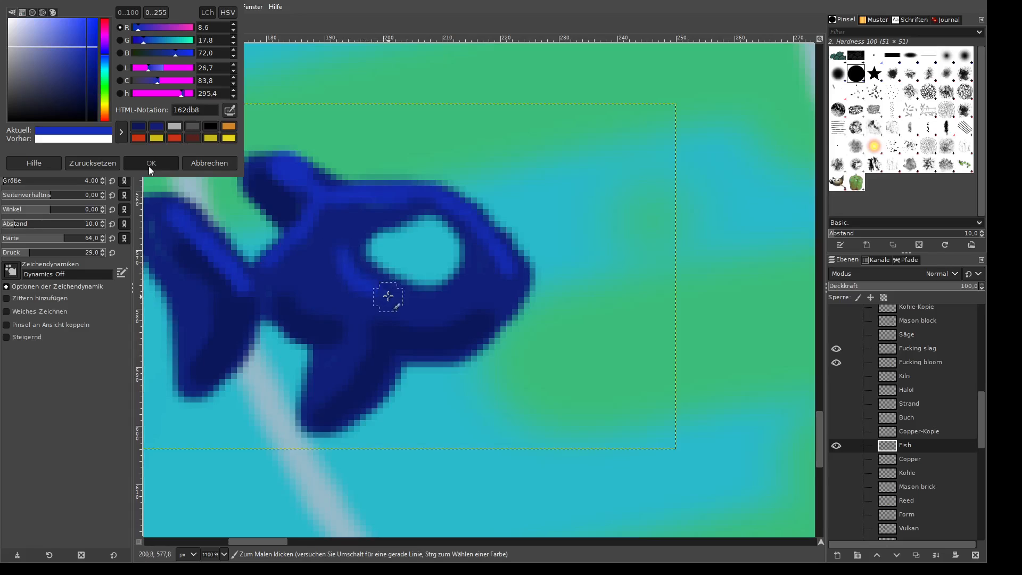
# - Paint a round yellow cbba18 eye on the fish with brush size 18, sharpening it with hardness 79 and force 46
pyautogui.click(25, 101)
pyautogui.click(173, 139)
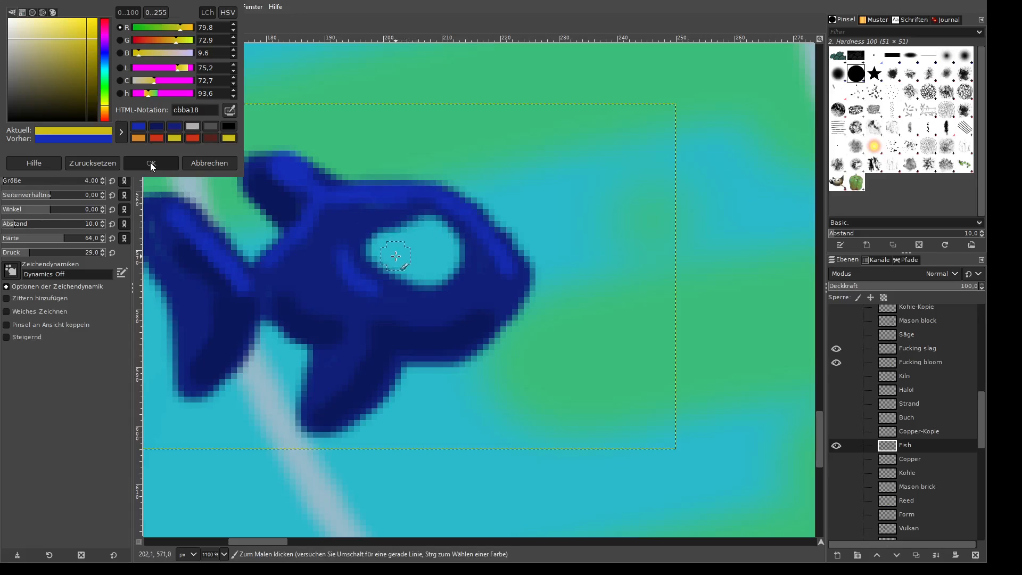
pyautogui.press(']')
pyautogui.press(']')
pyautogui.press(']')
pyautogui.press(']')
pyautogui.press(']')
pyautogui.press(']')
pyautogui.press(']')
pyautogui.press(']')
pyautogui.press(']')
pyautogui.press(']')
pyautogui.press(']')
pyautogui.press(']')
pyautogui.press(']')
pyautogui.press(']')
pyautogui.press(']')
pyautogui.press(']')
pyautogui.press(']')
pyautogui.press(']')
pyautogui.press(']')
pyautogui.press(']')
pyautogui.press('[')
pyautogui.press('[')
pyautogui.press('[')
pyautogui.press('[')
pyautogui.press('[')
pyautogui.press('[')
pyautogui.press('[')
pyautogui.press('[')
pyautogui.press('[')
pyautogui.press('[')
pyautogui.press('[')
pyautogui.press('[')
pyautogui.moveTo(417, 253); pyautogui.dragTo(414, 251)
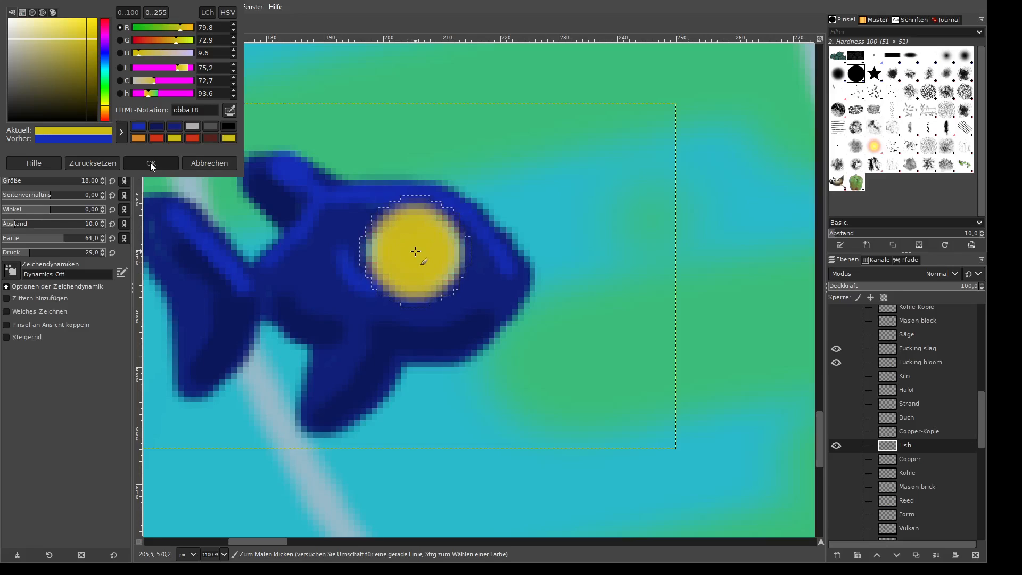
pyautogui.moveTo(69, 236); pyautogui.dragTo(79, 237)
pyautogui.click(47, 251)
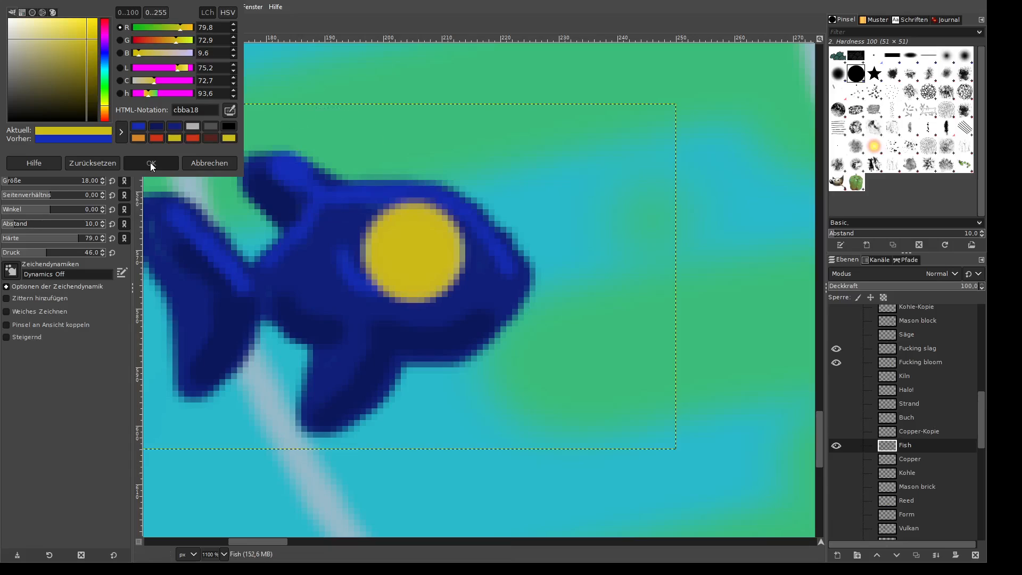
# - Dab a black pupil in the yellow eye and a black dot at the snout with brush size 3
pyautogui.click(4, 181)
pyautogui.scroll(-7, 593, 222)
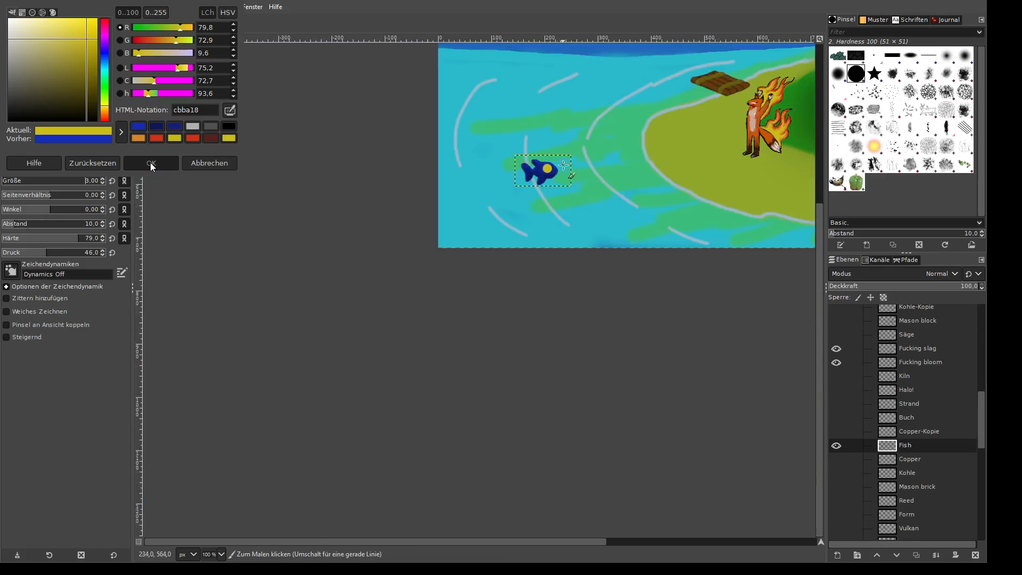
pyautogui.scroll(6, 562, 282)
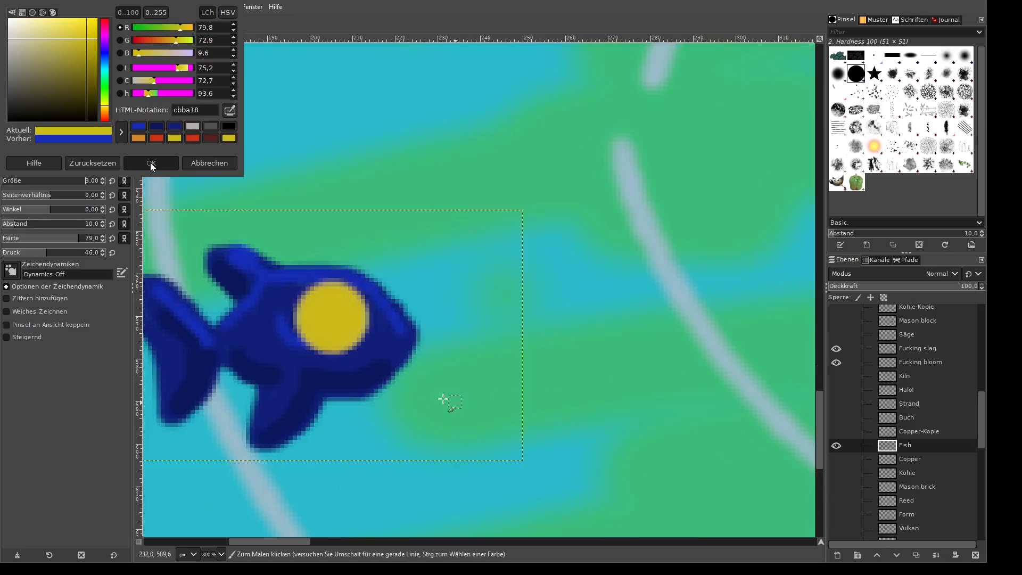
pyautogui.moveTo(354, 301); pyautogui.dragTo(350, 306)
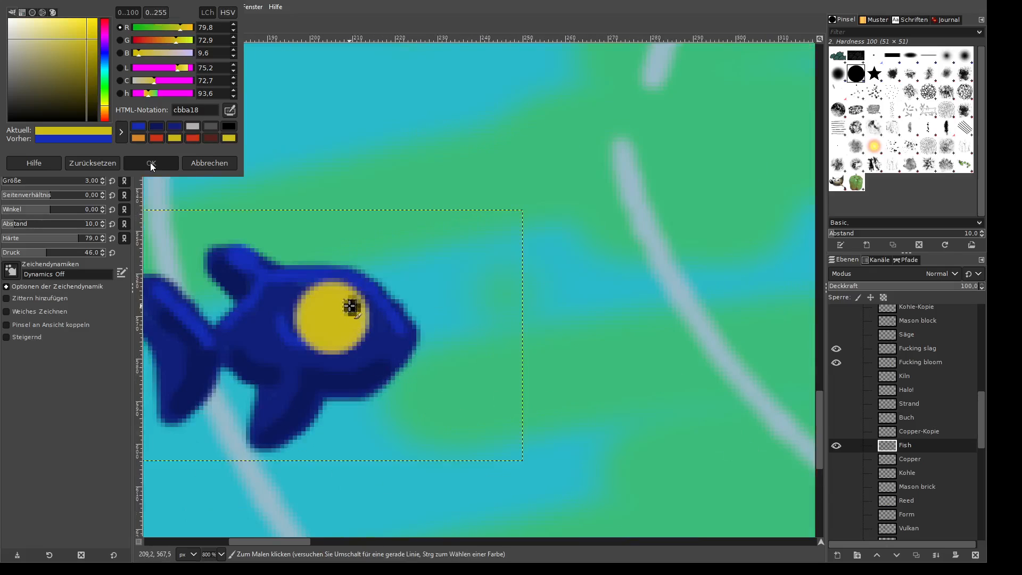
pyautogui.click(396, 355)
# - Examine the painted fish within the whole scene and up close
pyautogui.keyDown('ctrl'); pyautogui.scroll(-4, 541, 336); pyautogui.keyUp('ctrl')
pyautogui.keyDown('ctrl'); pyautogui.scroll(-1, 552, 328); pyautogui.keyUp('ctrl')
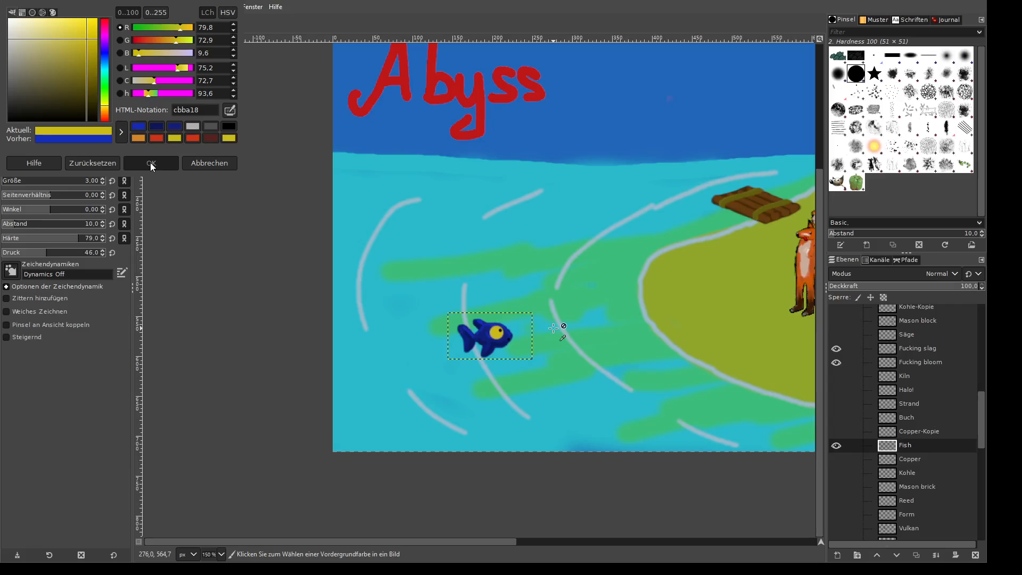
pyautogui.moveTo(494, 543); pyautogui.dragTo(533, 547)
pyautogui.keyDown('ctrl'); pyautogui.scroll(-2, 486, 392); pyautogui.keyUp('ctrl')
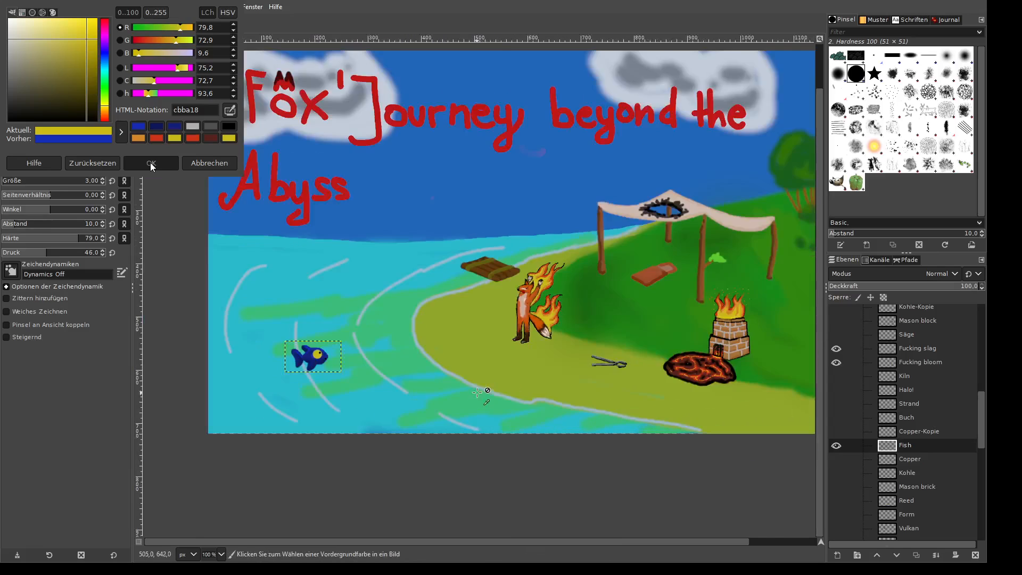
pyautogui.keyDown('ctrl'); pyautogui.scroll(2, 553, 391); pyautogui.keyUp('ctrl')
pyautogui.keyDown('ctrl'); pyautogui.scroll(-1, 553, 392); pyautogui.keyUp('ctrl')
pyautogui.keyDown('ctrl'); pyautogui.scroll(5, 283, 376); pyautogui.keyUp('ctrl')
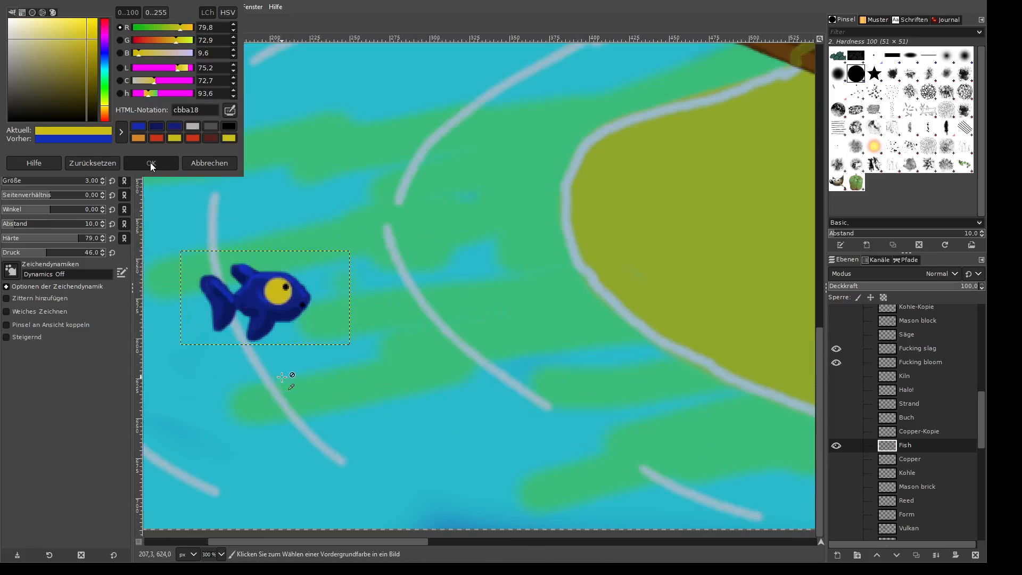
# - Duplicate the Fish layer and name the copy Fisch ufer
pyautogui.moveTo(326, 542); pyautogui.dragTo(303, 542)
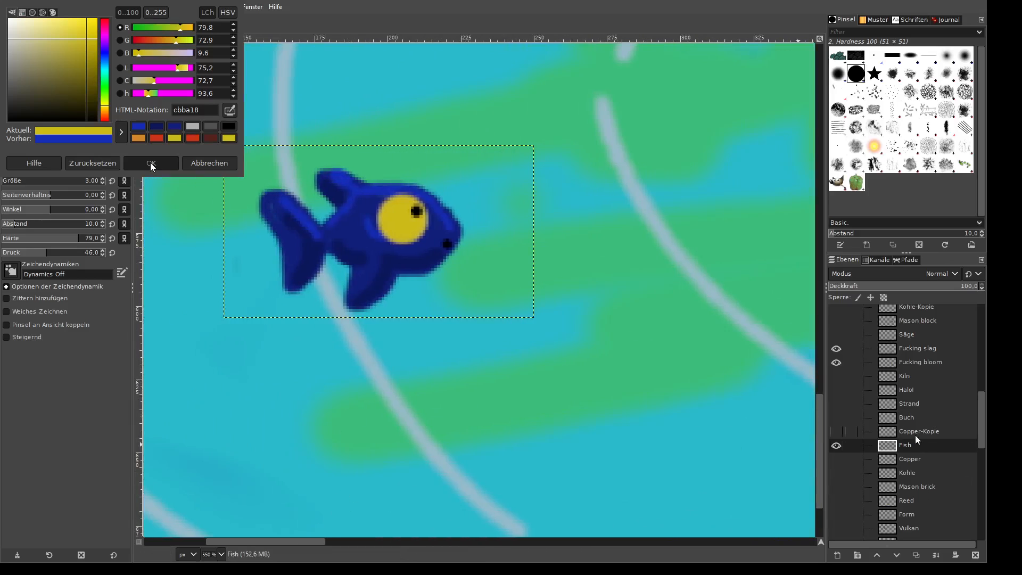
pyautogui.hotkey('ctrl', 'c')
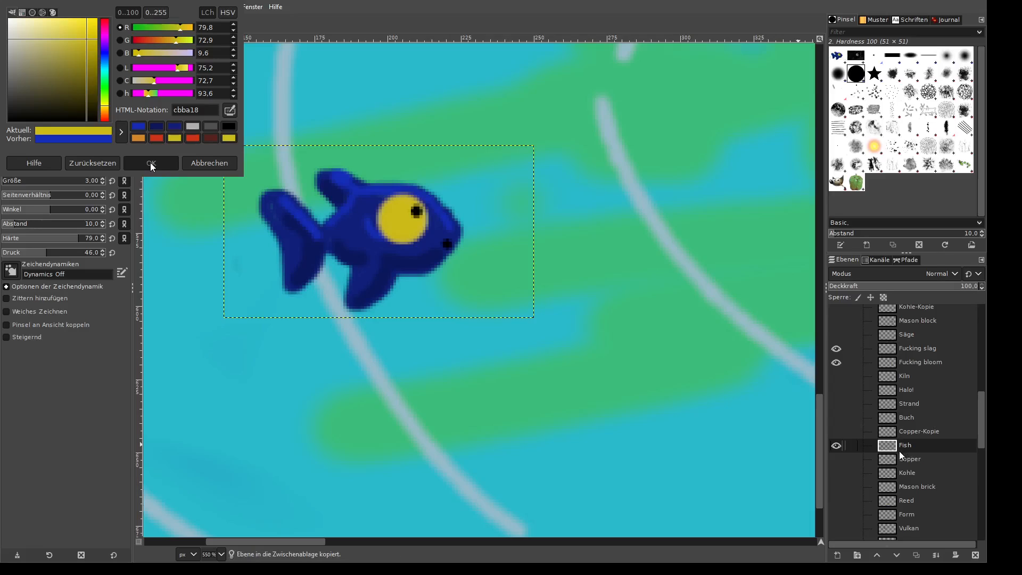
pyautogui.hotkey('ctrl', 'v')
pyautogui.doubleClick(914, 450)
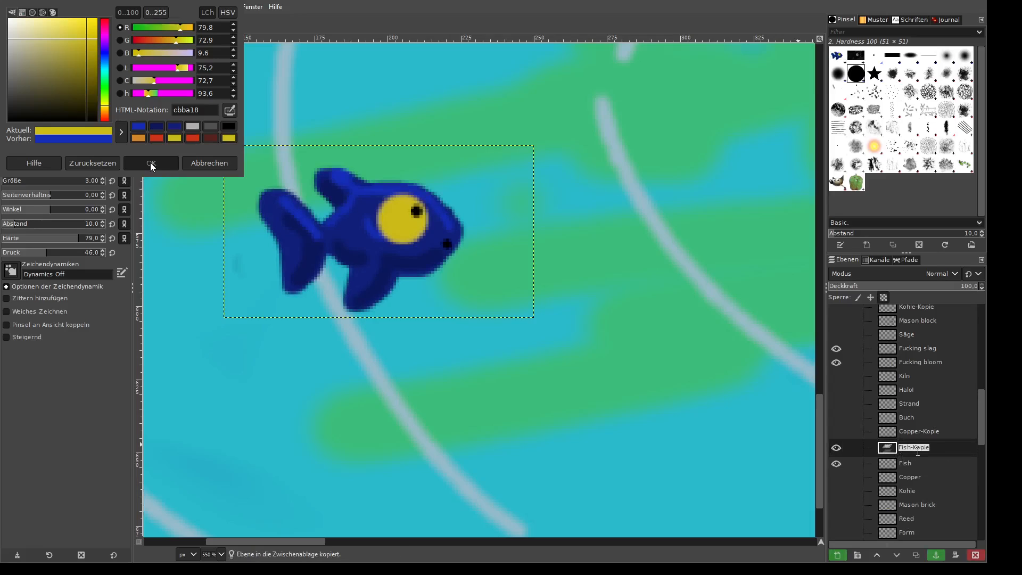
pyautogui.write('Fis')
pyautogui.press('Return')
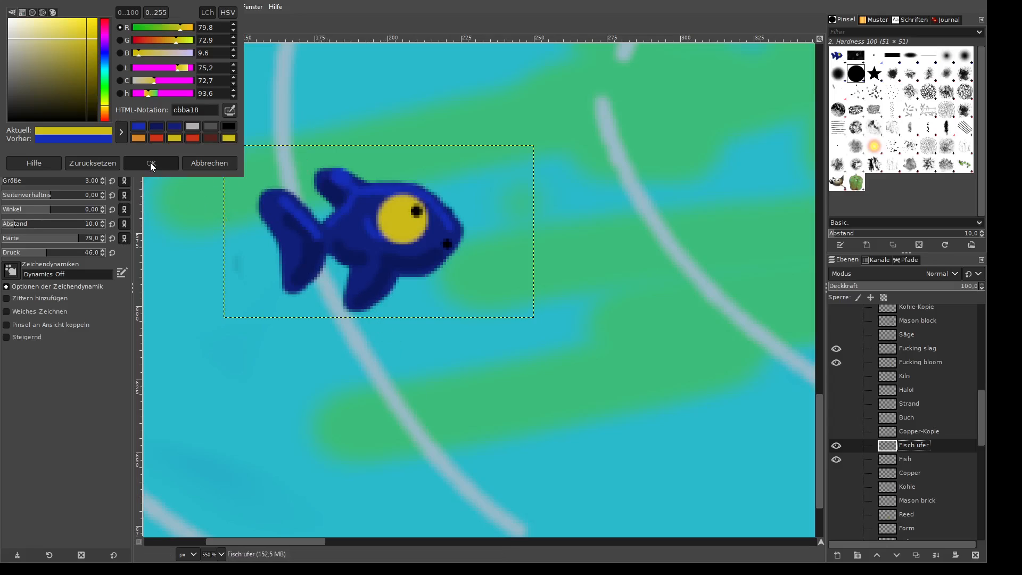
# - Pick the pale grey wave colour from the Himmel layer, reselect the Fisch ufer layer and hide the original Fish layer
pyautogui.press('o')
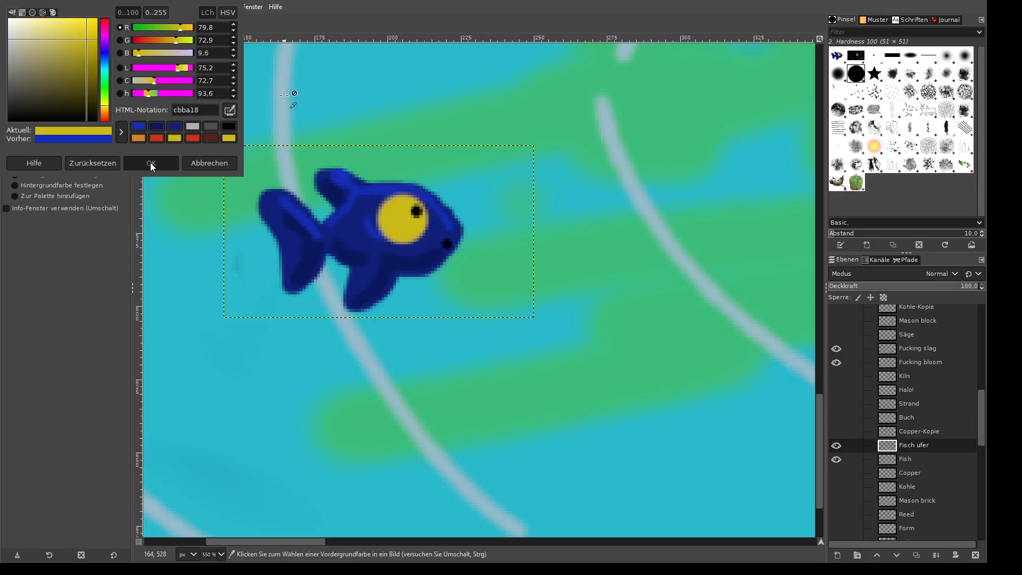
pyautogui.scroll(-10, 928, 387)
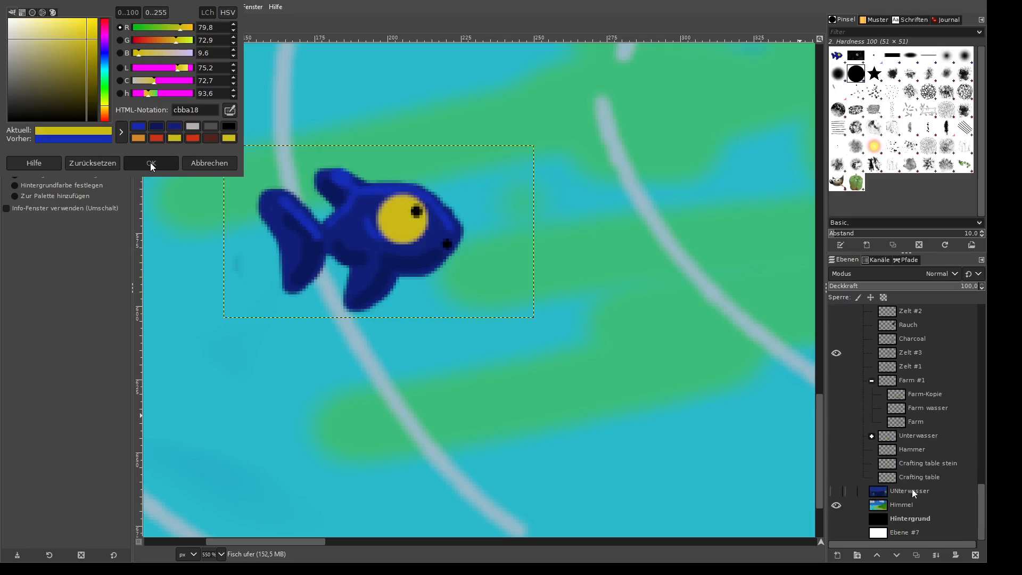
pyautogui.click(907, 507)
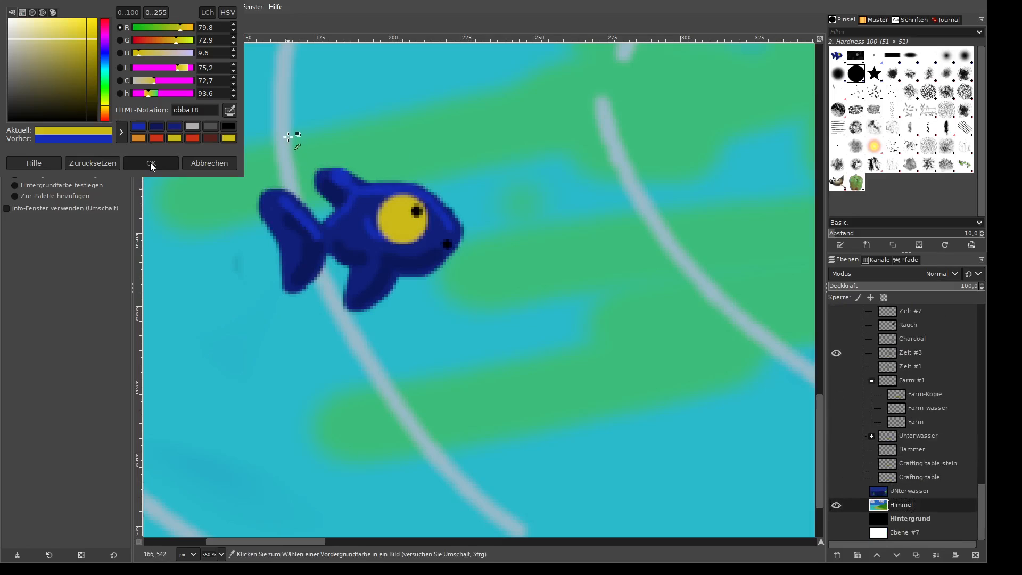
pyautogui.scroll(5, 915, 493)
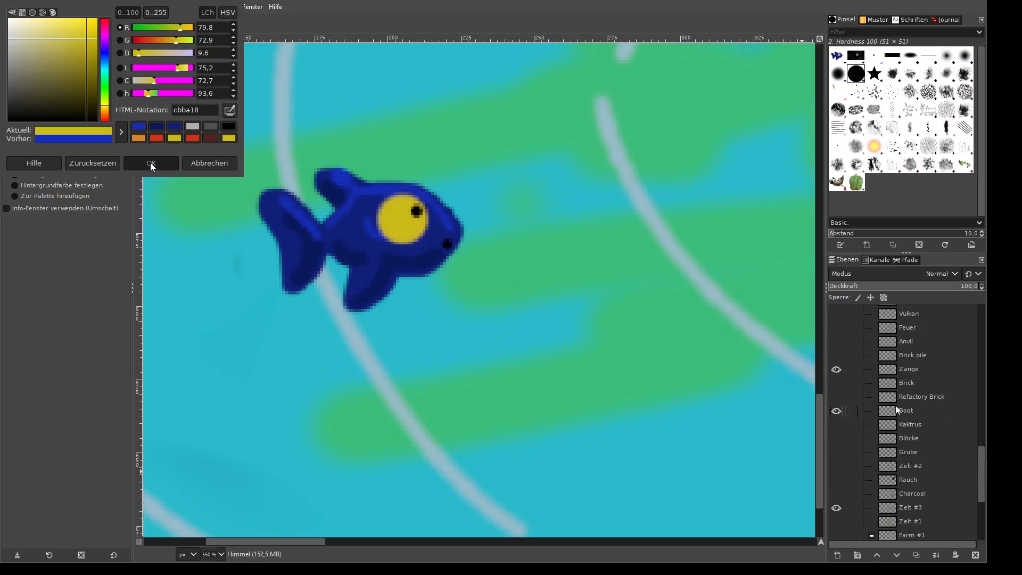
pyautogui.scroll(2, 921, 442)
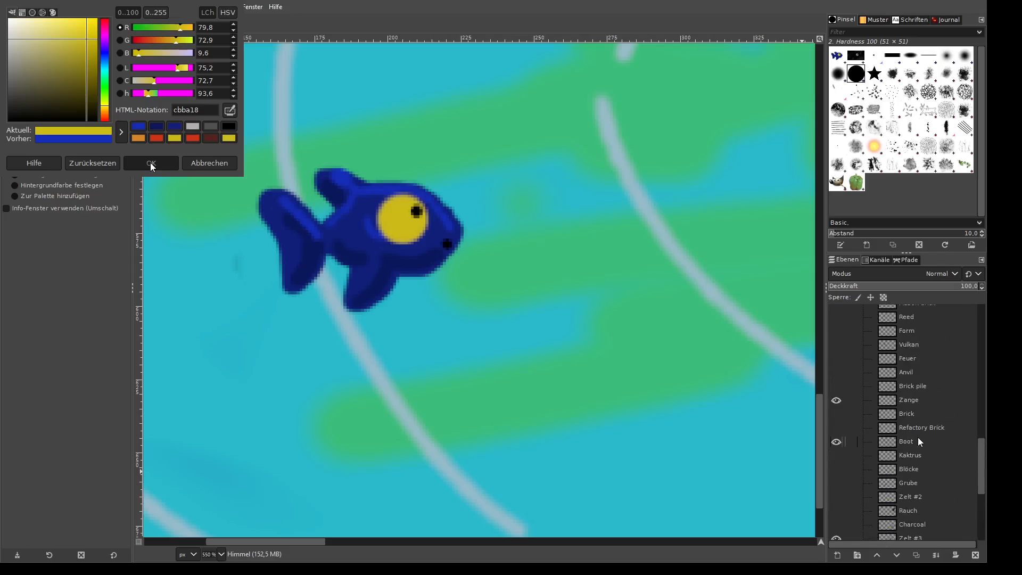
pyautogui.scroll(5, 920, 441)
pyautogui.click(905, 403)
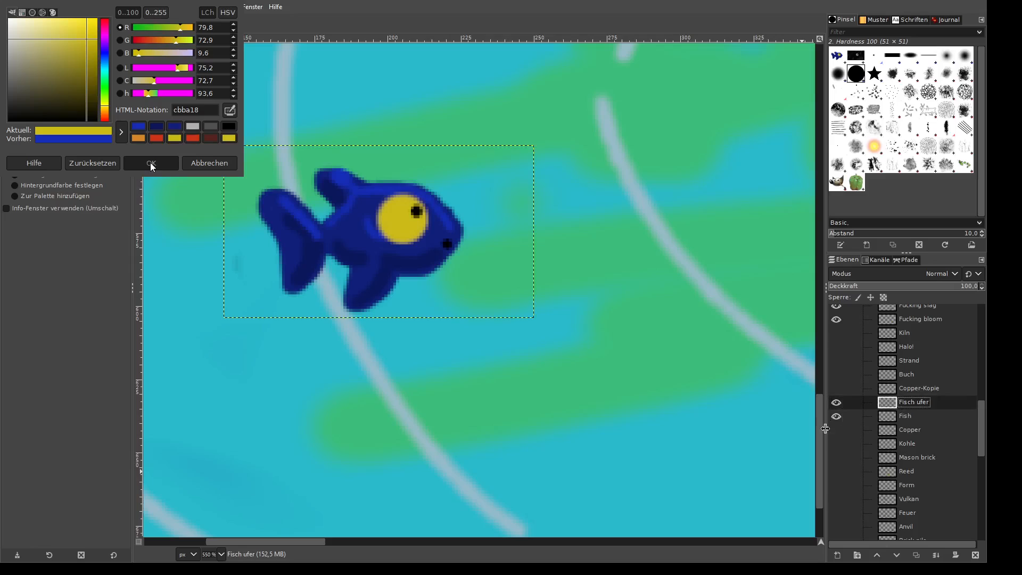
pyautogui.click(836, 417)
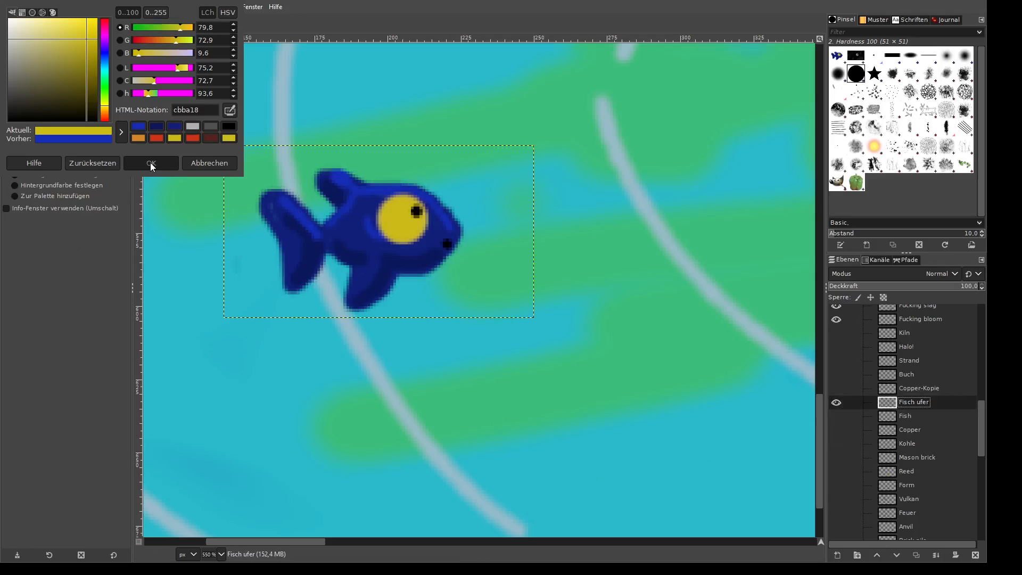
# - Try to paint the pale wave line across the fish's tail with brush size 3, and undo the stroke
pyautogui.press('p')
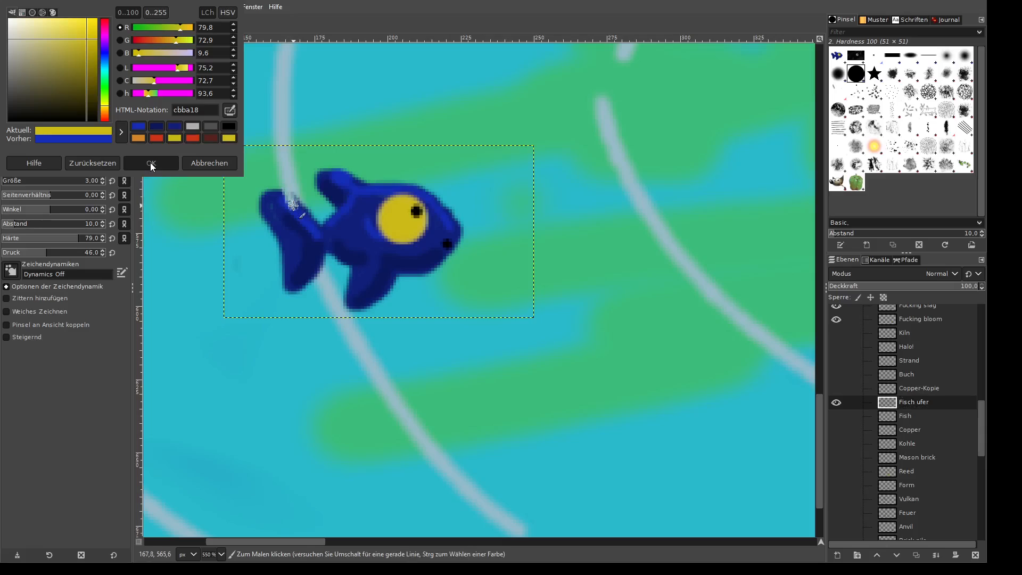
pyautogui.moveTo(293, 205)
pyautogui.mouseDown()
pyautogui.moveTo(330, 299)
pyautogui.moveTo(292, 184)
pyautogui.moveTo(331, 300)
pyautogui.mouseUp()
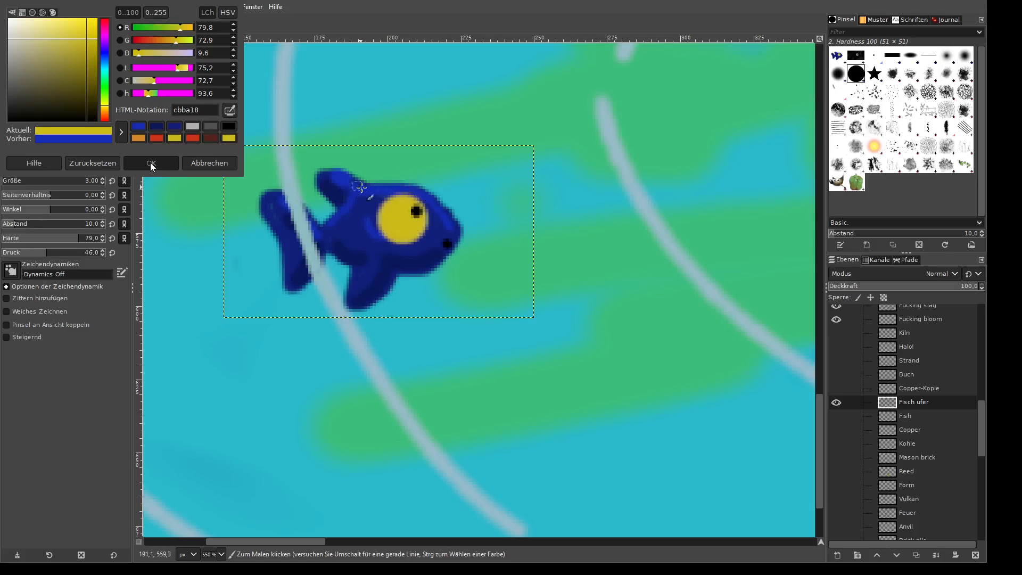
pyautogui.scroll(-5, 388, 205)
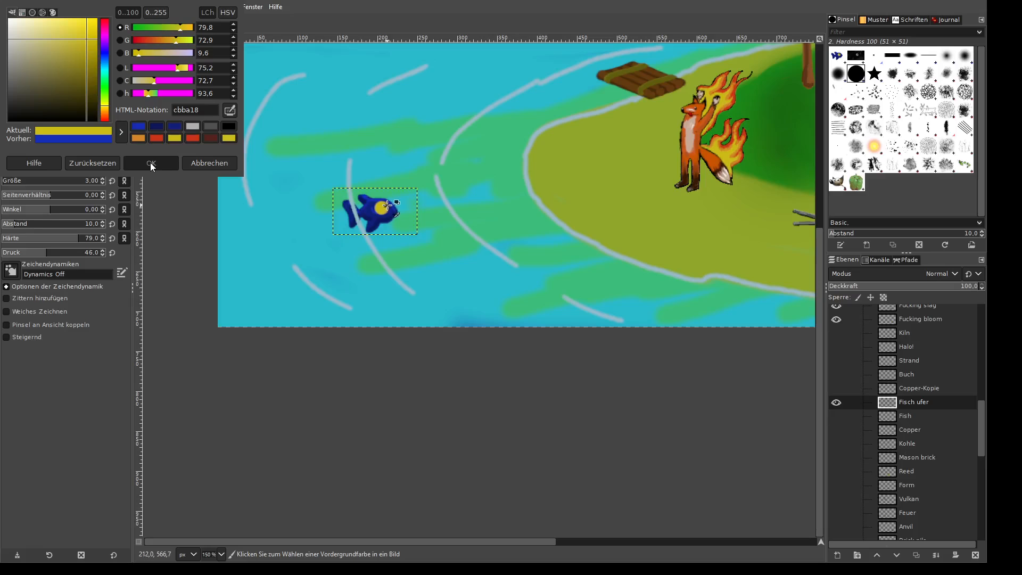
pyautogui.scroll(5, 388, 205)
pyautogui.scroll(-5, 372, 212)
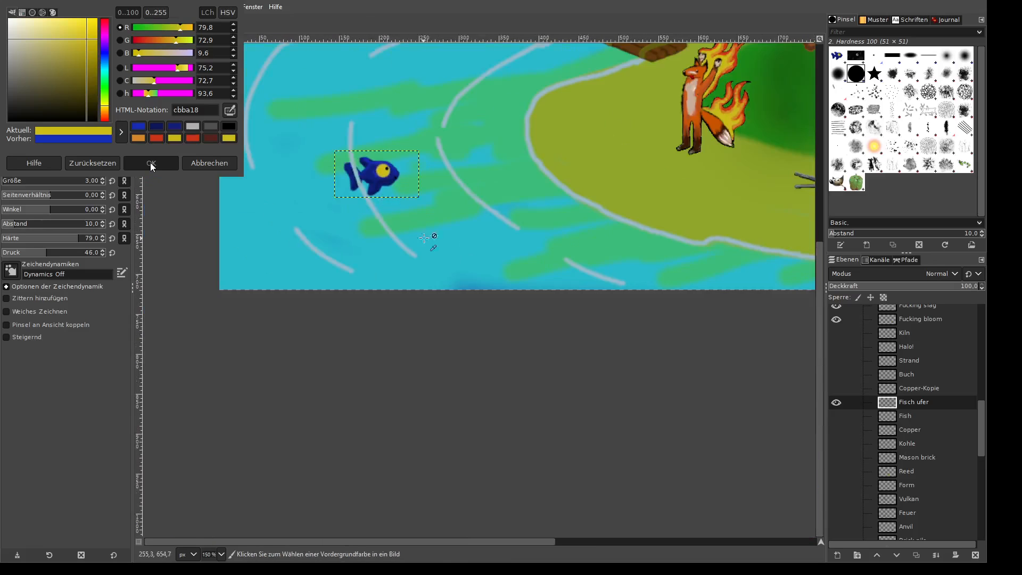
pyautogui.scroll(5, 351, 173)
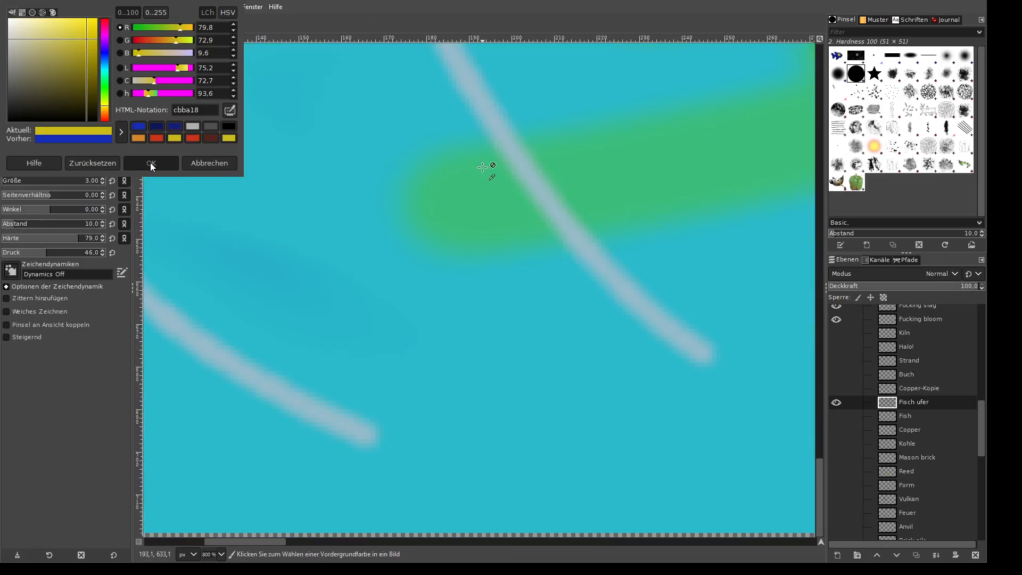
pyautogui.scroll(-4, 483, 167)
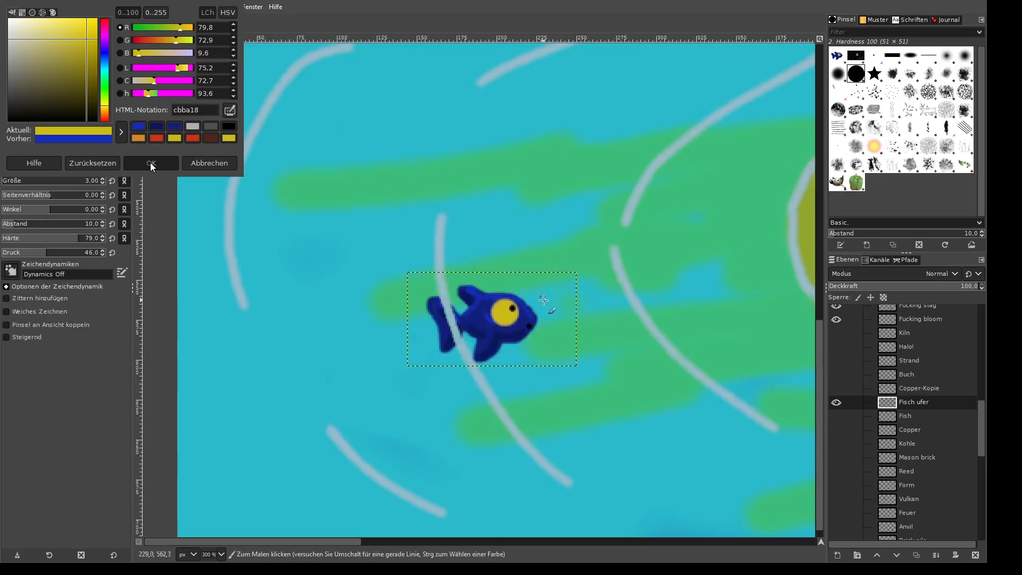
pyautogui.press('ctrl')
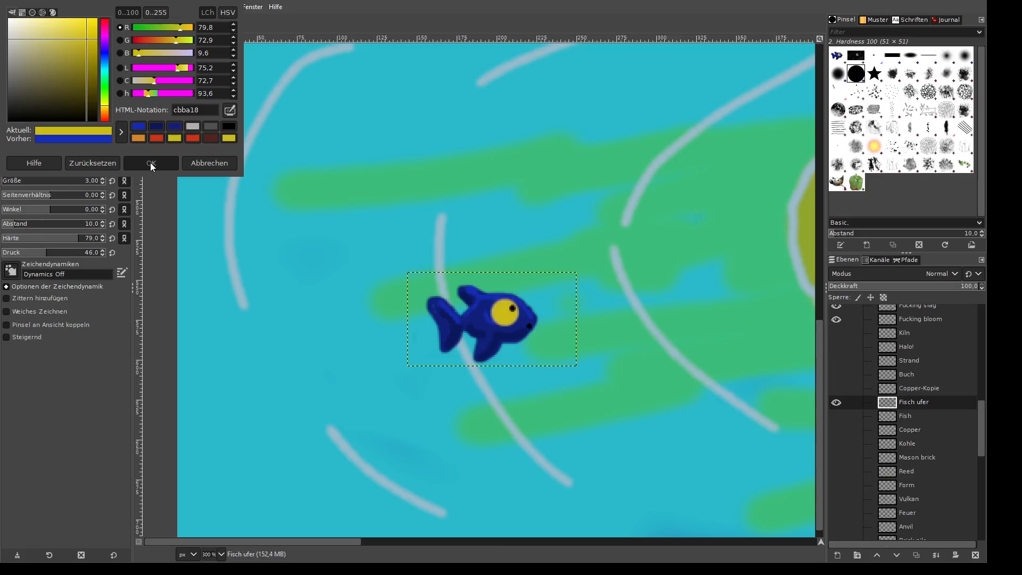
# - Move the Fisch ufer fish slightly left and down so its body lies across the wave line
pyautogui.press('m')
pyautogui.moveTo(483, 317); pyautogui.dragTo(465, 326)
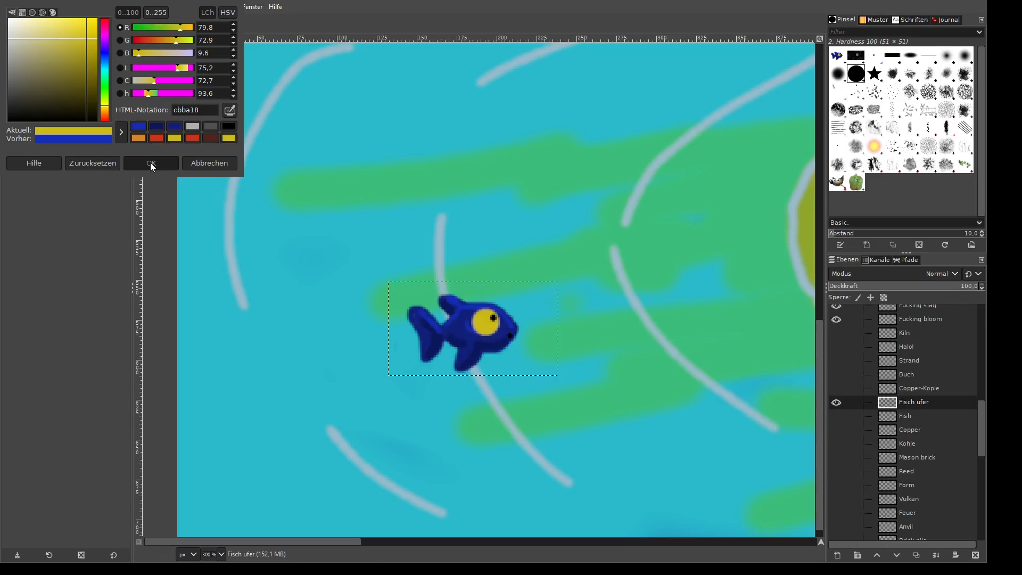
# - Try a thin wave stroke over the fish's back fin with brush size 3, and undo it
pyautogui.press('p')
pyautogui.scroll(2, 499, 428)
pyautogui.moveTo(394, 380); pyautogui.dragTo(419, 441)
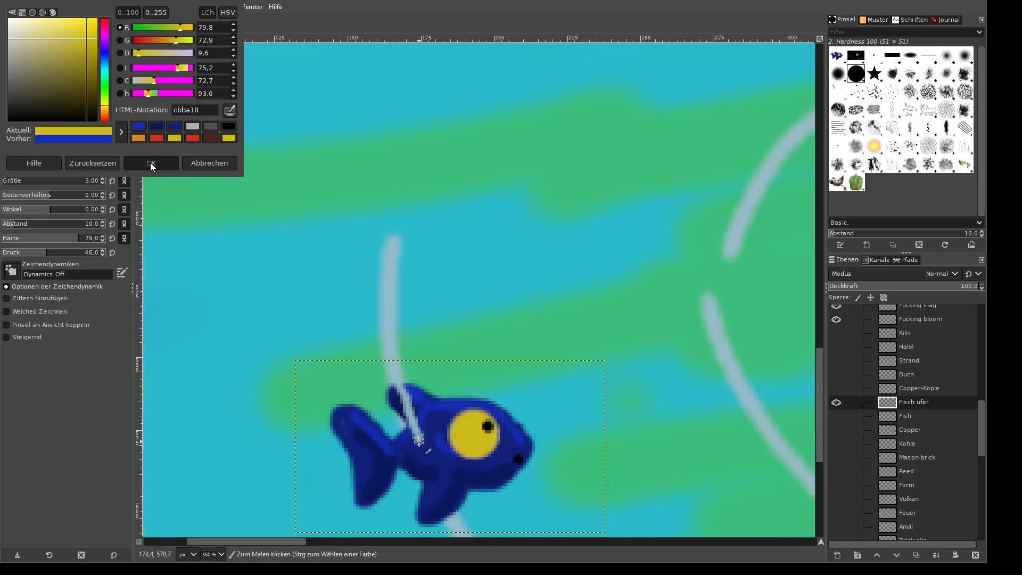
pyautogui.hotkey('ctrl', 'z')
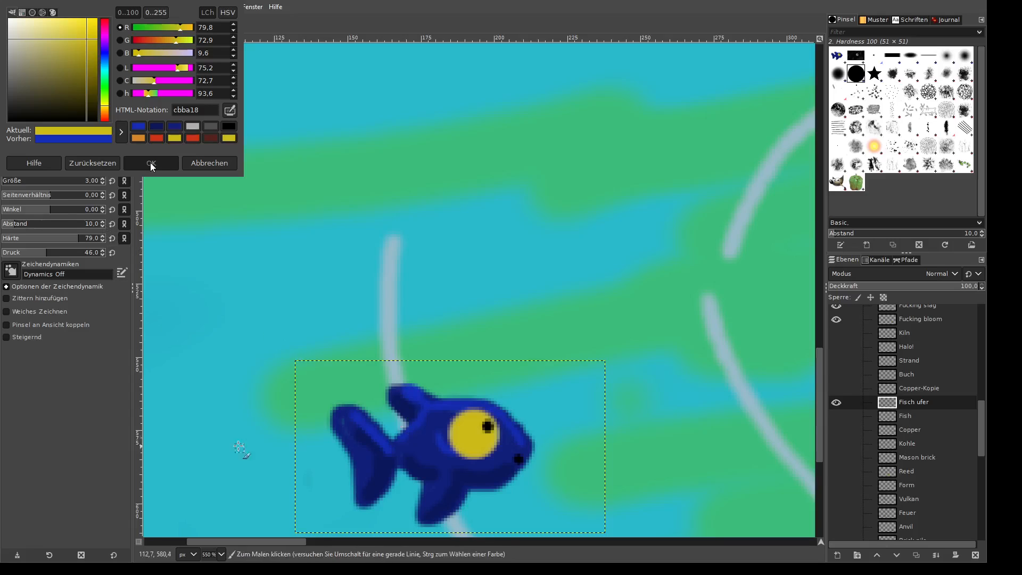
# - Paint the pale wave line across the fish's back fin, body and belly fin with brush size 6, hardness 63 and force 36
pyautogui.click(9, 184)
pyautogui.press('[')
pyautogui.press('[')
pyautogui.press('[')
pyautogui.press('[')
pyautogui.click(38, 257)
pyautogui.scroll(-5, 433, 472)
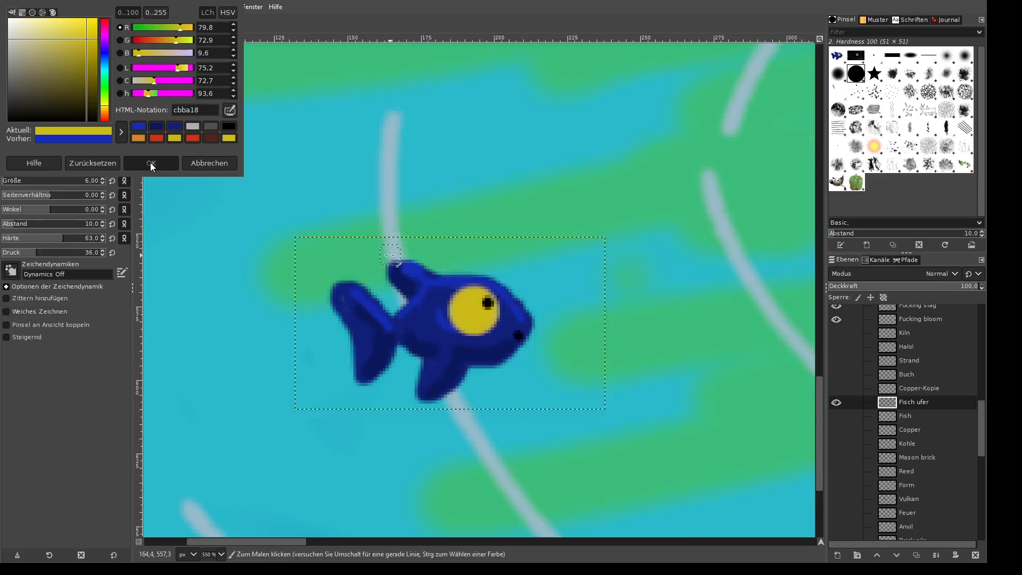
pyautogui.moveTo(390, 255)
pyautogui.mouseDown()
pyautogui.moveTo(455, 415)
pyautogui.moveTo(418, 333)
pyautogui.moveTo(401, 251)
pyautogui.moveTo(409, 330)
pyautogui.mouseUp()
pyautogui.hotkey('ctrl', 'z')
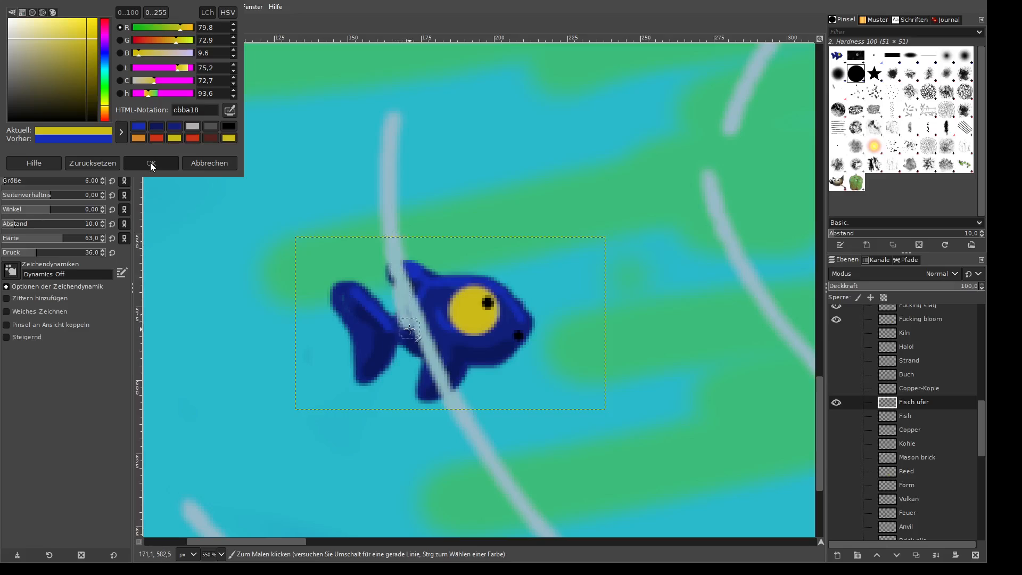
pyautogui.hotkey('ctrl', 'z')
pyautogui.moveTo(404, 292); pyautogui.dragTo(449, 393)
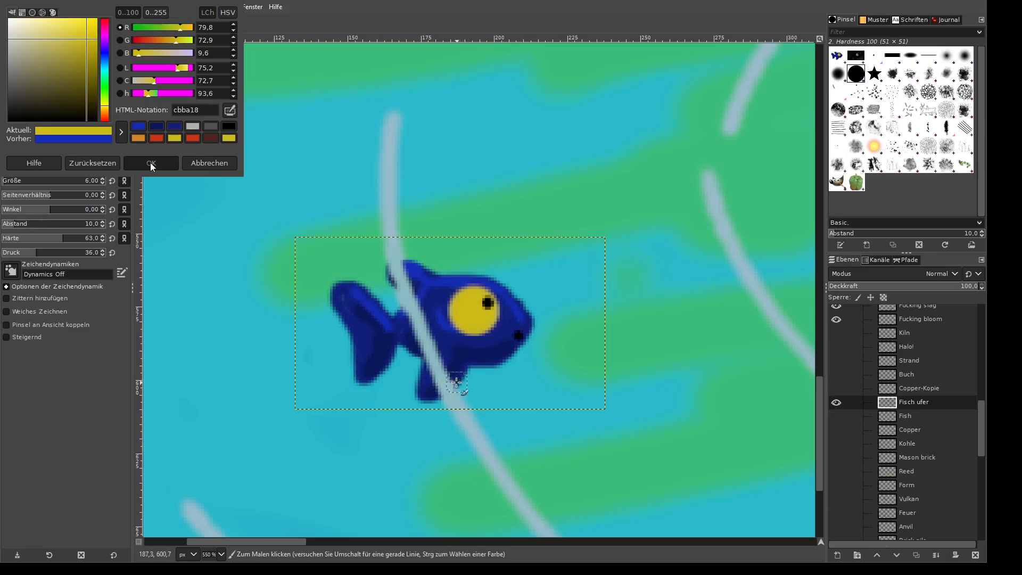
# - Set the foreground colour to 7da9b1 and paint over the part of the wave line crossing the fish
pyautogui.scroll(-5, 566, 388)
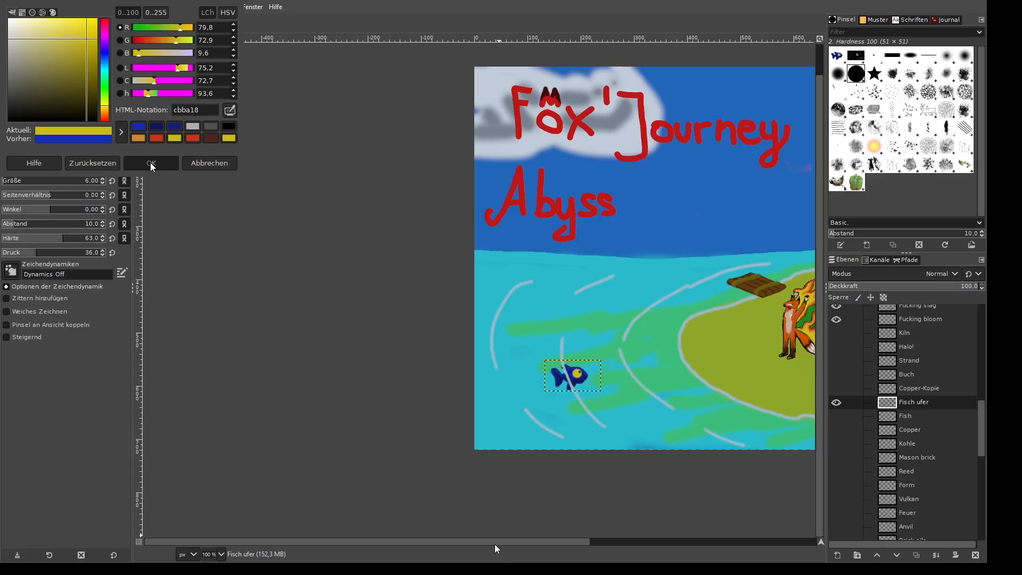
pyautogui.scroll(3, 417, 515)
pyautogui.hscroll(-5, 460, 541)
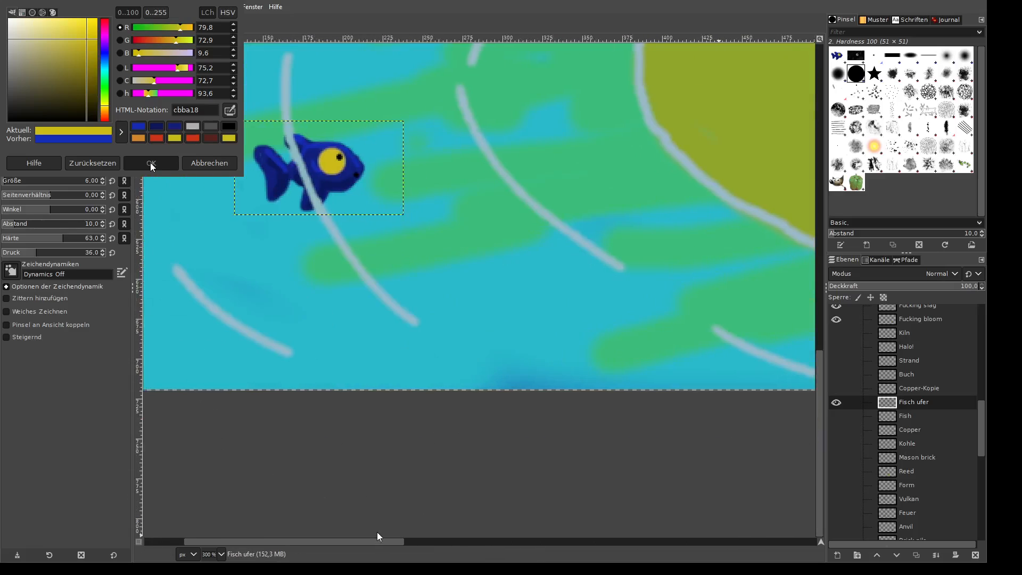
pyautogui.moveTo(377, 532); pyautogui.dragTo(370, 533)
pyautogui.scroll(3, 304, 213)
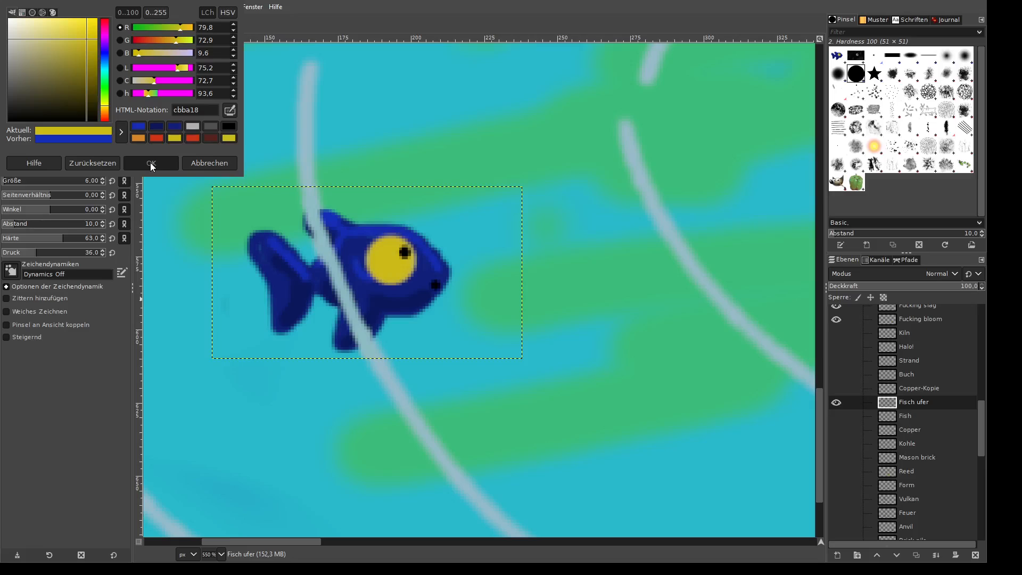
pyautogui.click(150, 162)
pyautogui.click(34, 50)
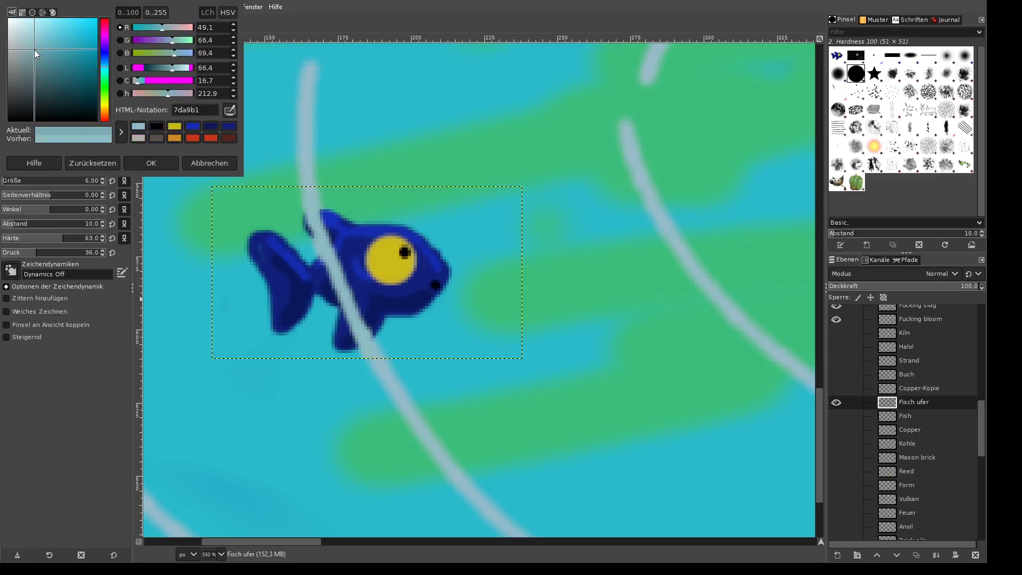
pyautogui.click(142, 162)
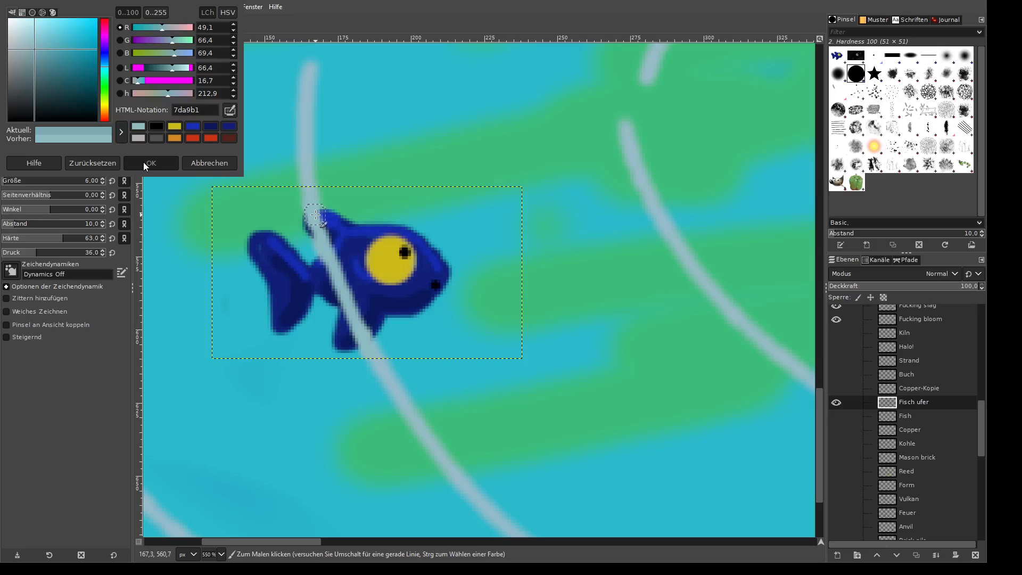
pyautogui.moveTo(315, 215); pyautogui.dragTo(348, 308)
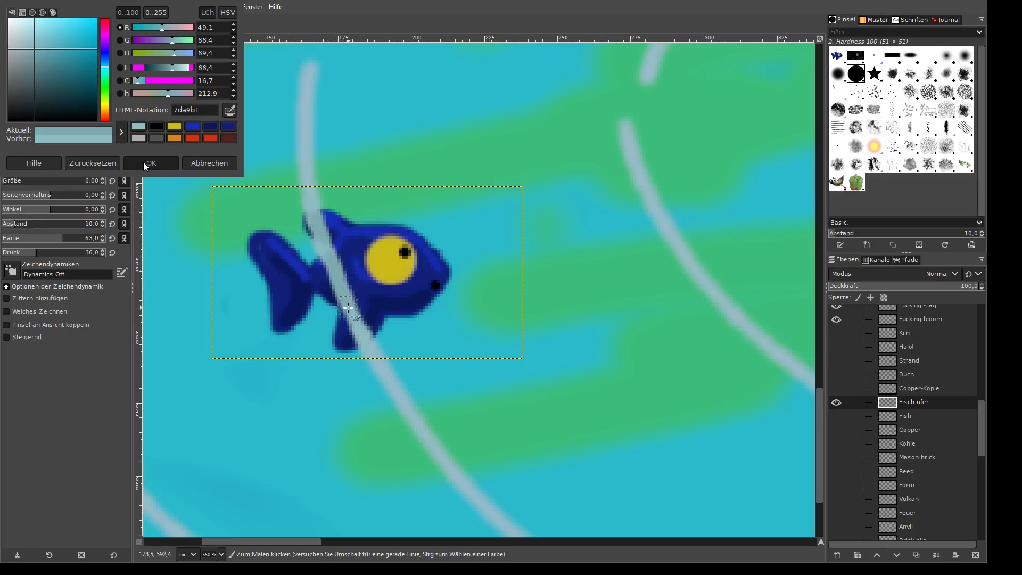
# - Examine the fish under the wave line within the whole island scene and look through the Objekte #1 layers
pyautogui.keyDown('ctrl'); pyautogui.scroll(-4, 539, 301); pyautogui.keyUp('ctrl')
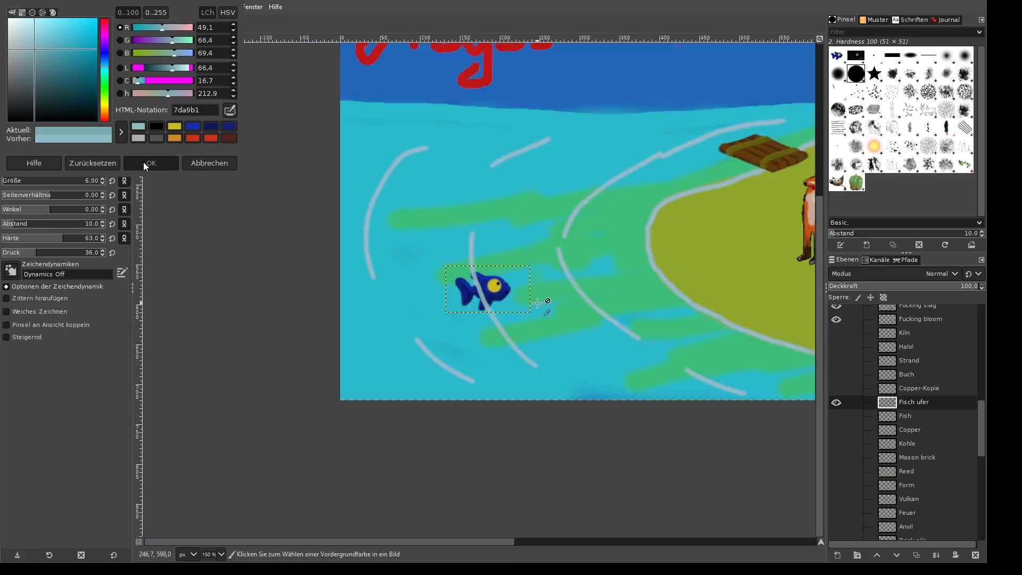
pyautogui.keyDown('ctrl'); pyautogui.scroll(-1, 538, 302); pyautogui.keyUp('ctrl')
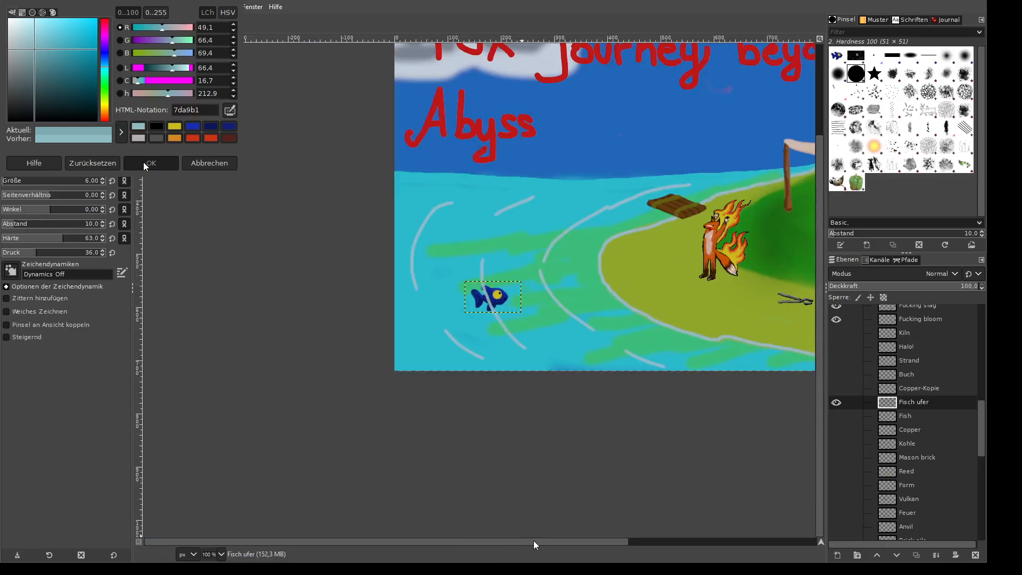
pyautogui.moveTo(533, 543); pyautogui.dragTo(565, 544)
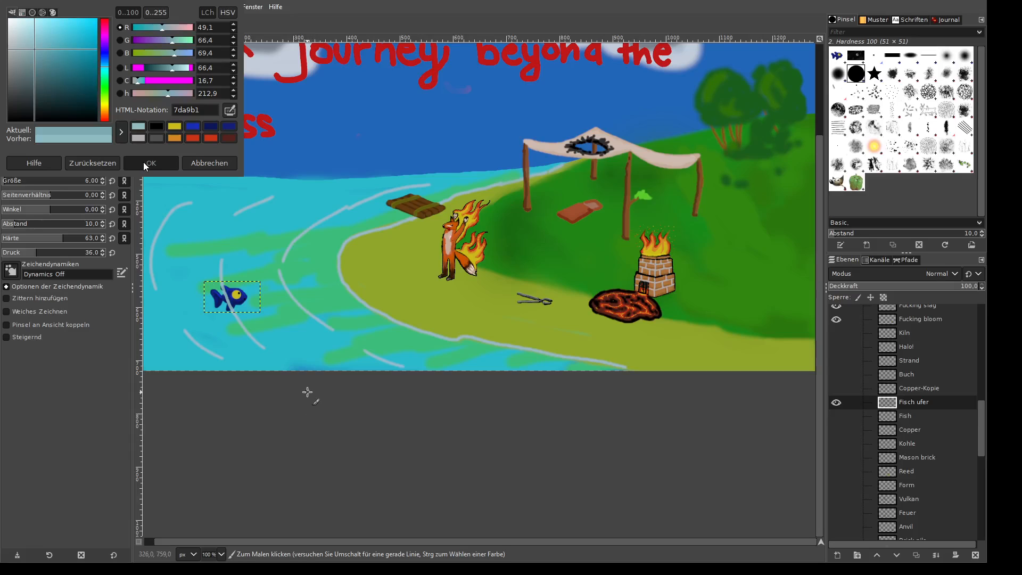
pyautogui.scroll(4, 247, 363)
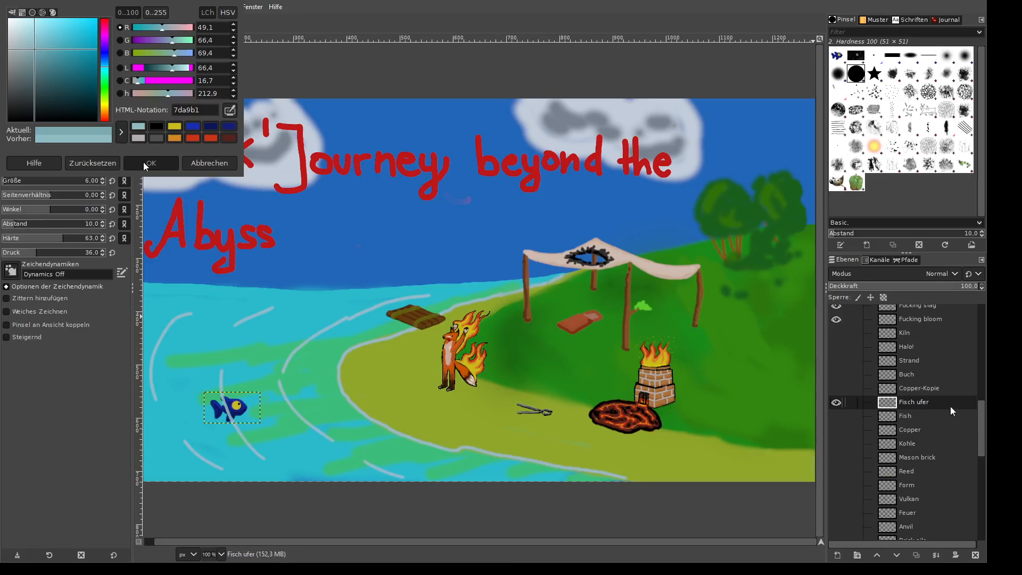
pyautogui.scroll(2, 954, 411)
pyautogui.scroll(2, 945, 472)
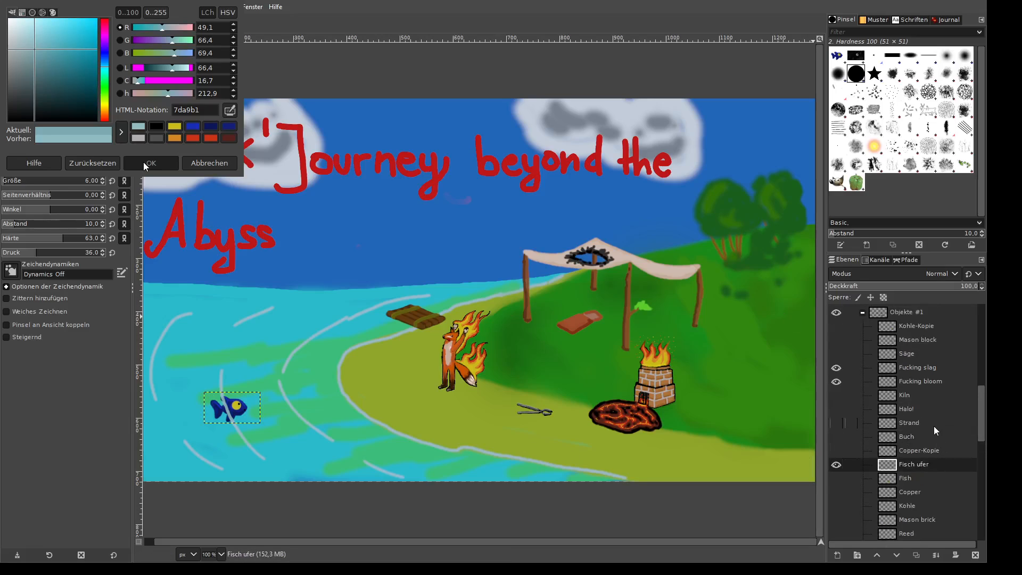
# - Show the Kohle-Kopie coal pile and move it onto the grass beside the brick furnace
pyautogui.click(835, 341)
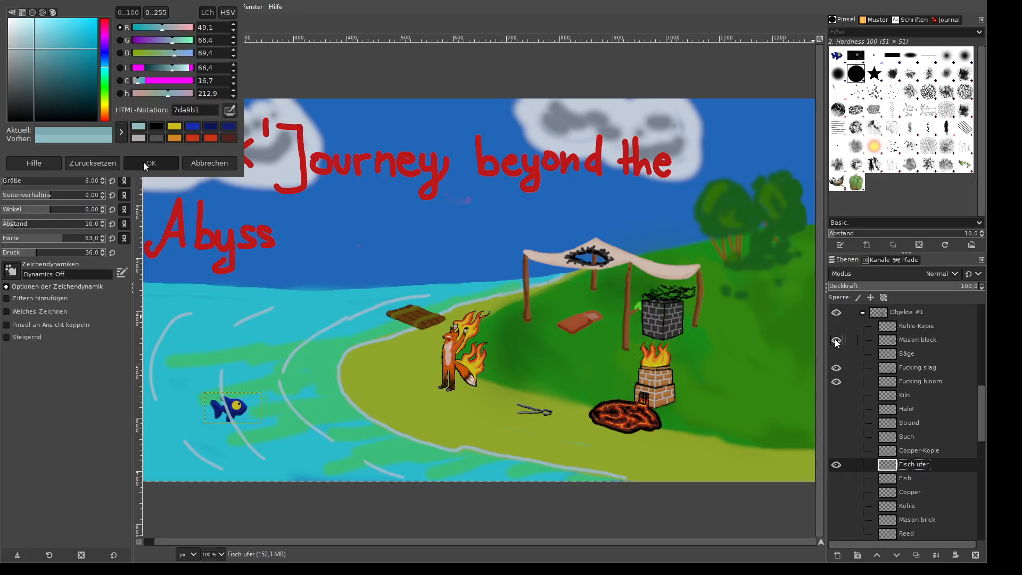
pyautogui.click(835, 340)
pyautogui.click(837, 331)
pyautogui.click(836, 332)
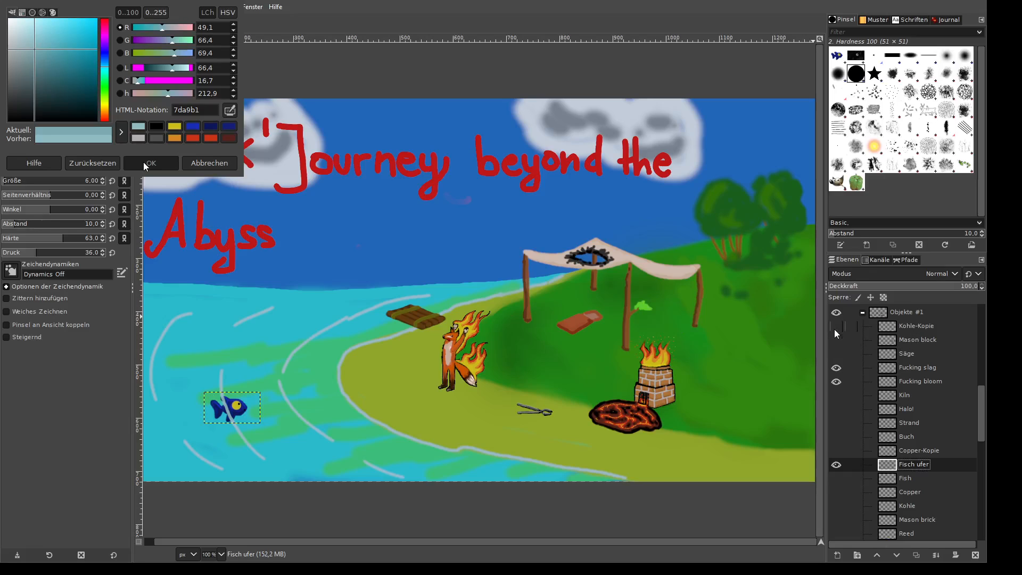
pyautogui.click(837, 328)
pyautogui.press('m')
pyautogui.moveTo(646, 349); pyautogui.dragTo(738, 387)
pyautogui.click(937, 465)
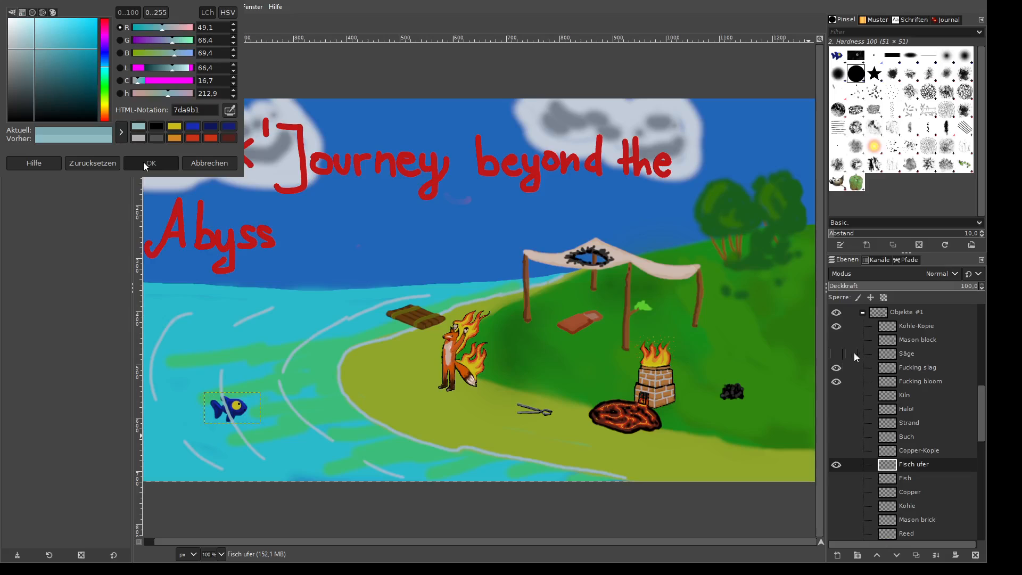
# - Preview hidden object layers one by one, including Säge, Mason block and Copper-Kopie, hiding each again
pyautogui.click(837, 354)
pyautogui.click(837, 354)
pyautogui.click(837, 353)
pyautogui.click(838, 353)
pyautogui.click(835, 340)
pyautogui.click(837, 337)
pyautogui.click(837, 330)
pyautogui.click(837, 330)
pyautogui.scroll(-2, 846, 383)
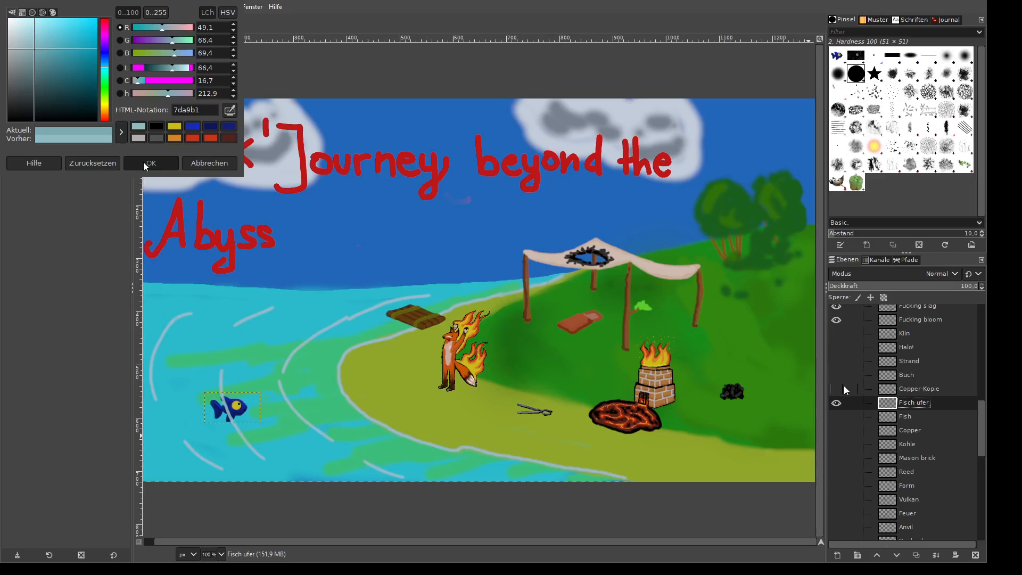
pyautogui.click(843, 390)
pyautogui.click(842, 390)
# - Preview the Fish, Copper, Kohle, Mason brick and Feuer layers in the scene, hiding each again
pyautogui.scroll(-3, 841, 390)
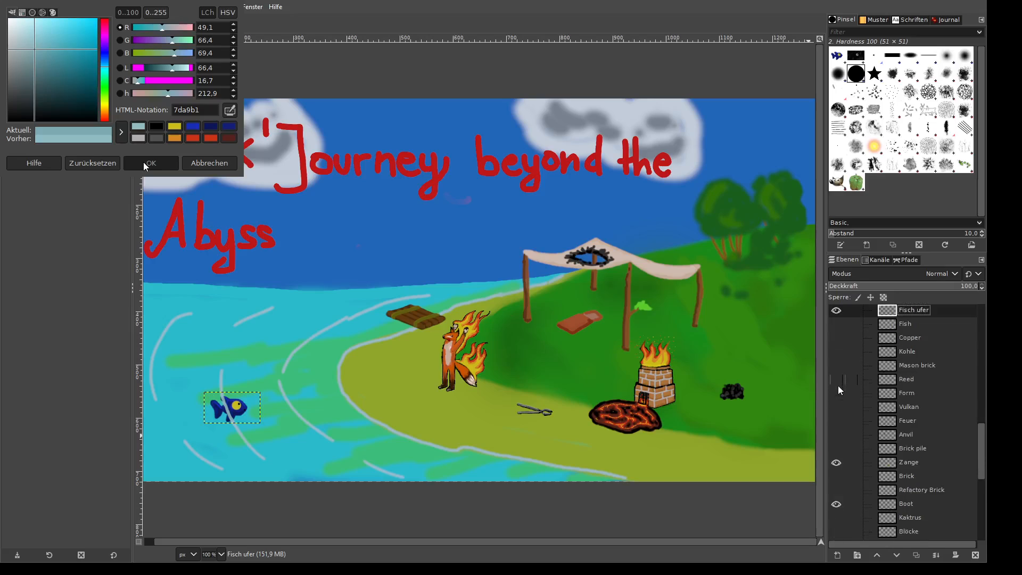
pyautogui.click(838, 324)
pyautogui.click(837, 325)
pyautogui.click(837, 325)
pyautogui.click(838, 325)
pyautogui.click(837, 329)
pyautogui.click(838, 329)
pyautogui.click(837, 329)
pyautogui.click(838, 329)
pyautogui.click(837, 329)
pyautogui.click(837, 329)
pyautogui.click(846, 338)
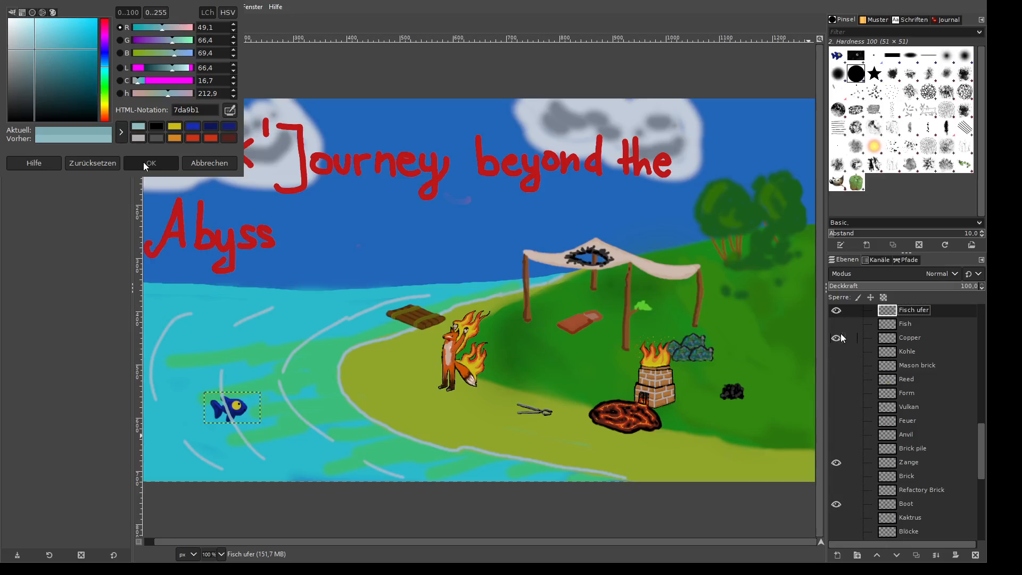
pyautogui.click(845, 339)
pyautogui.click(837, 352)
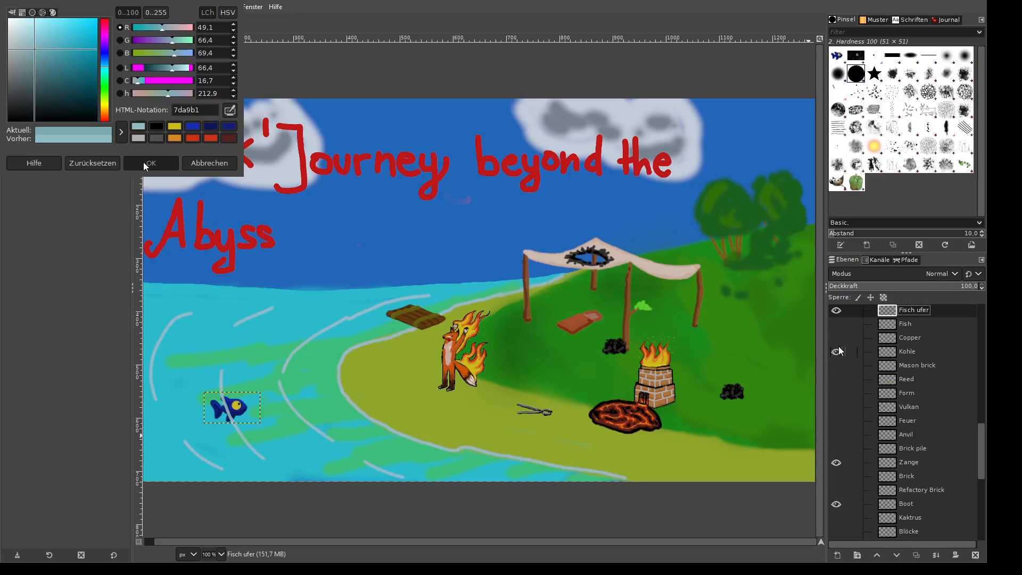
pyautogui.click(840, 352)
pyautogui.click(838, 366)
pyautogui.click(840, 367)
pyautogui.click(841, 424)
pyautogui.click(840, 425)
# - Show the Anvil layer and move the coal pile onto the grass just below the anvil
pyautogui.click(837, 435)
pyautogui.moveTo(679, 428); pyautogui.dragTo(710, 432)
pyautogui.press('-')
pyautogui.press('+')
pyautogui.scroll(3, 839, 480)
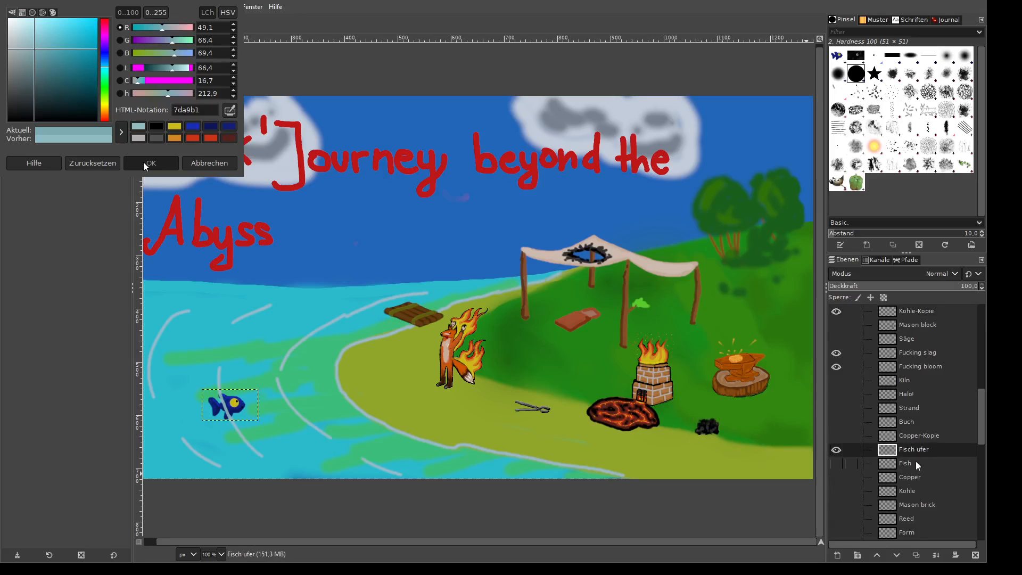
pyautogui.scroll(-5, 913, 468)
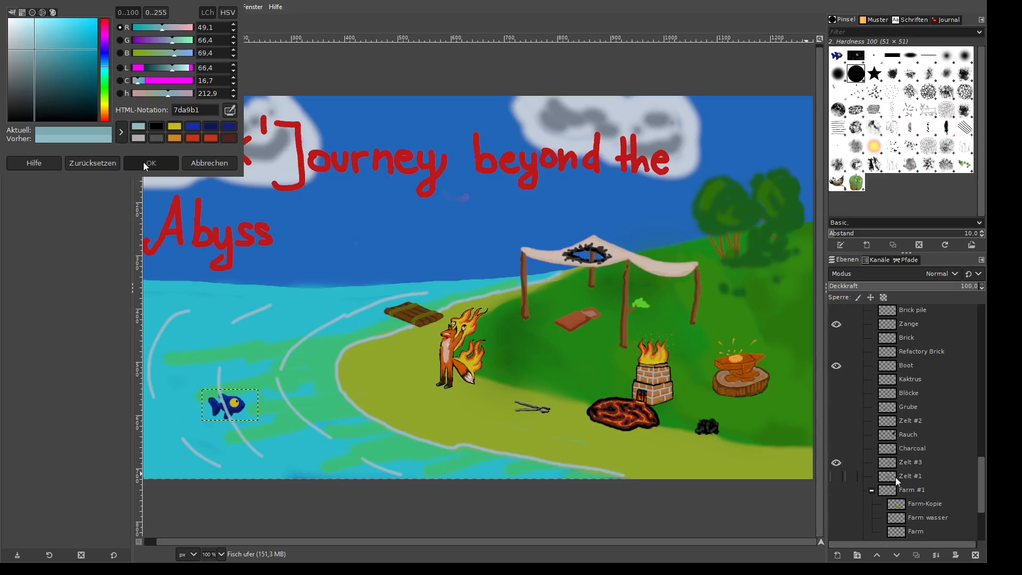
pyautogui.scroll(3, 907, 476)
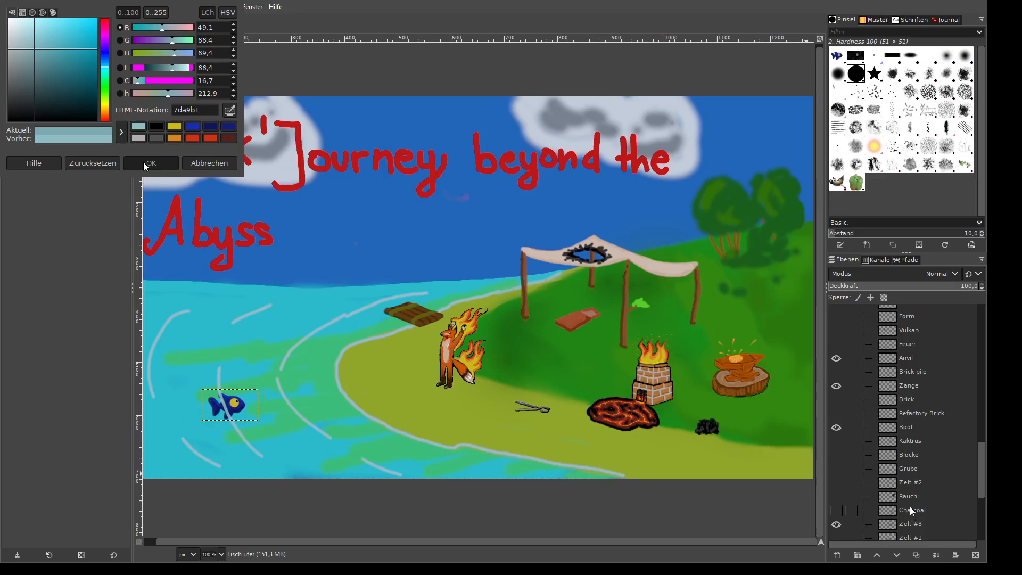
# - Duplicate the Anvil layer and name the copy amboss
pyautogui.click(908, 366)
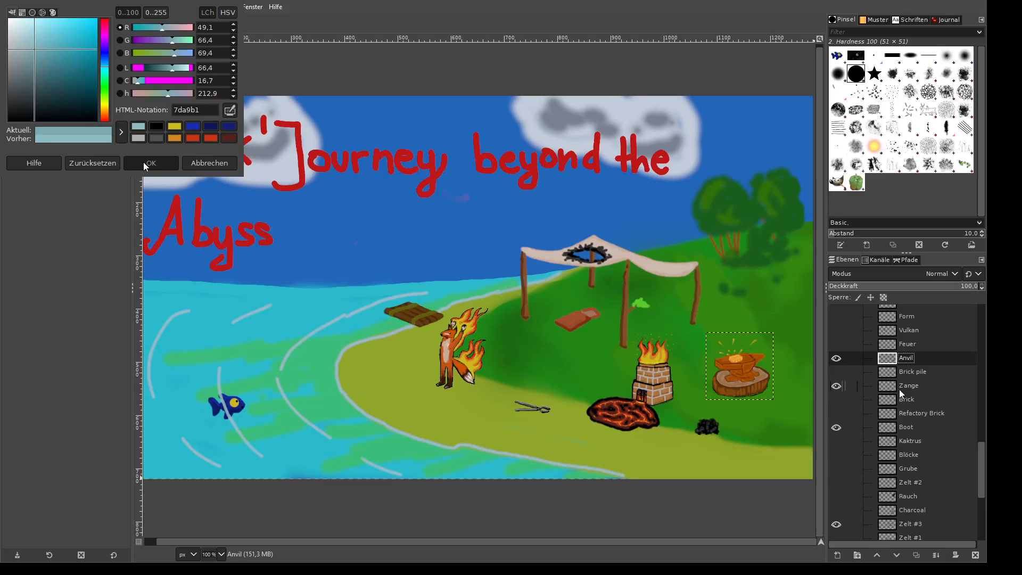
pyautogui.hotkey('ctrl', 'c')
pyautogui.hotkey('ctrl', 'v')
pyautogui.doubleClick(933, 361)
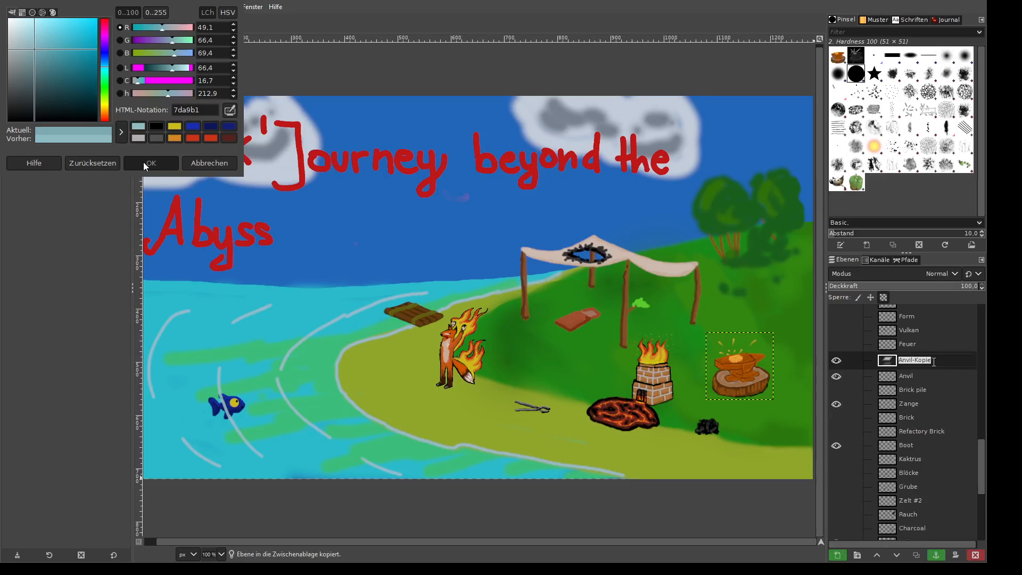
pyautogui.write('amboss')
pyautogui.press('Return')
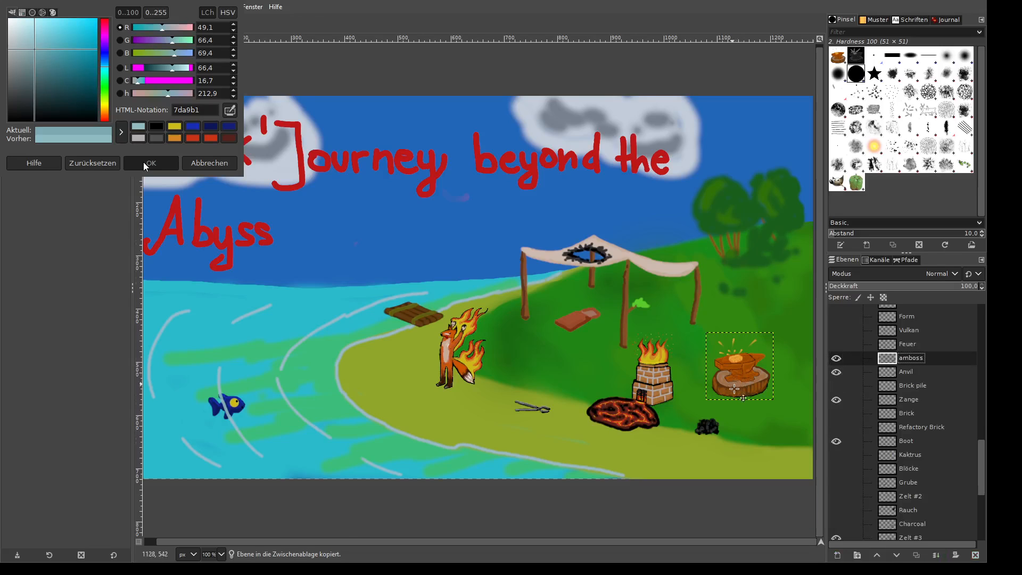
# - Hide the original Anvil layer and erase the sparks above the amboss anvil with eraser size 6, hardness 85 and force 78
pyautogui.keyDown('ctrl'); pyautogui.scroll(5, 734, 389); pyautogui.keyUp('ctrl')
pyautogui.moveTo(674, 541); pyautogui.dragTo(703, 540)
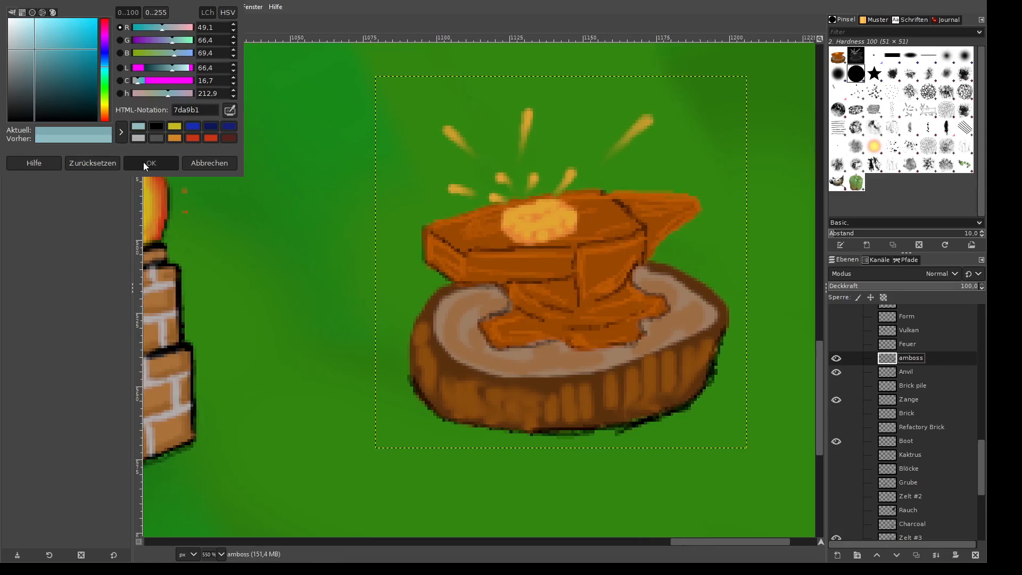
pyautogui.hotkey('shift', 'e')
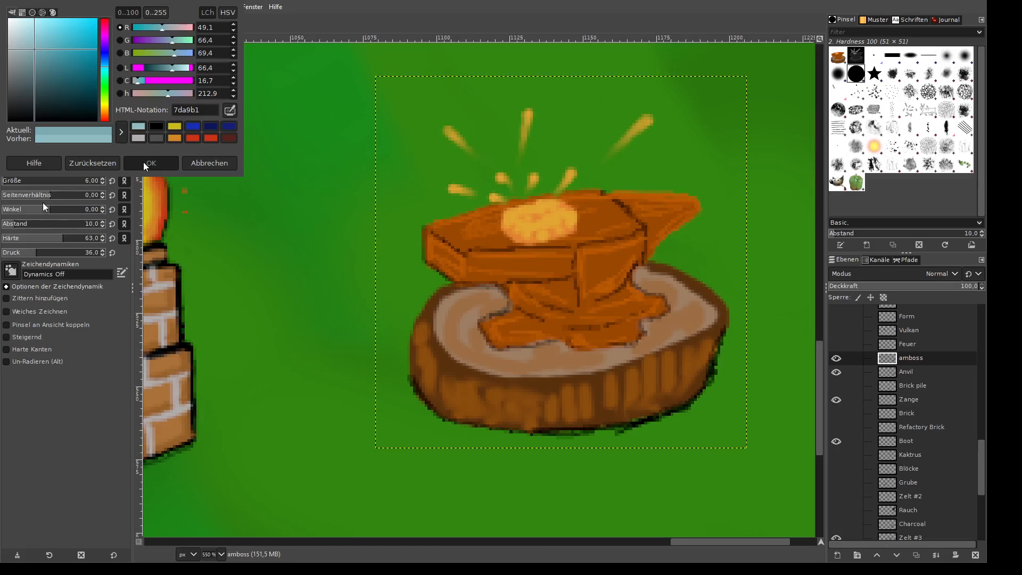
pyautogui.click(84, 238)
pyautogui.click(78, 253)
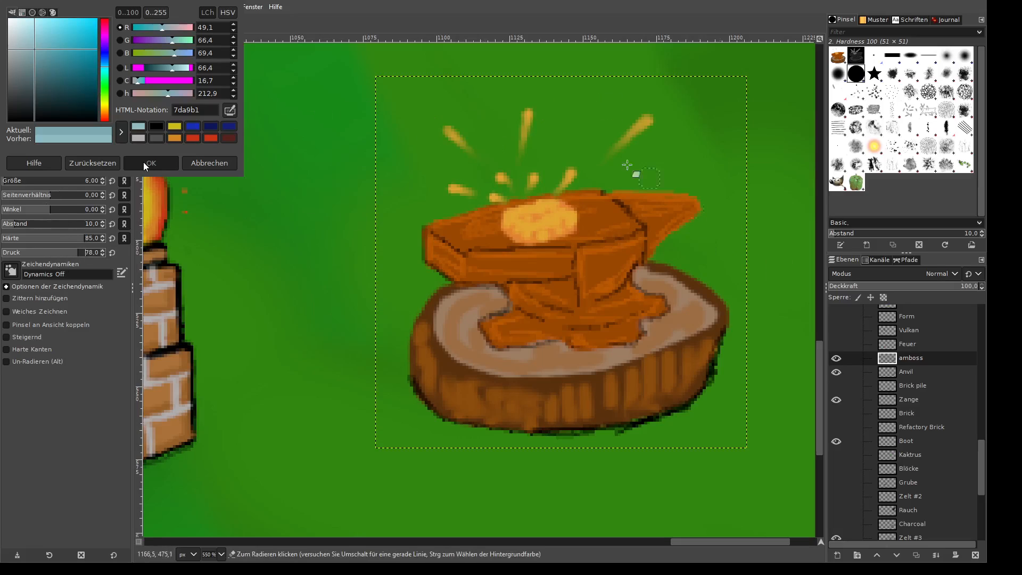
pyautogui.click(837, 372)
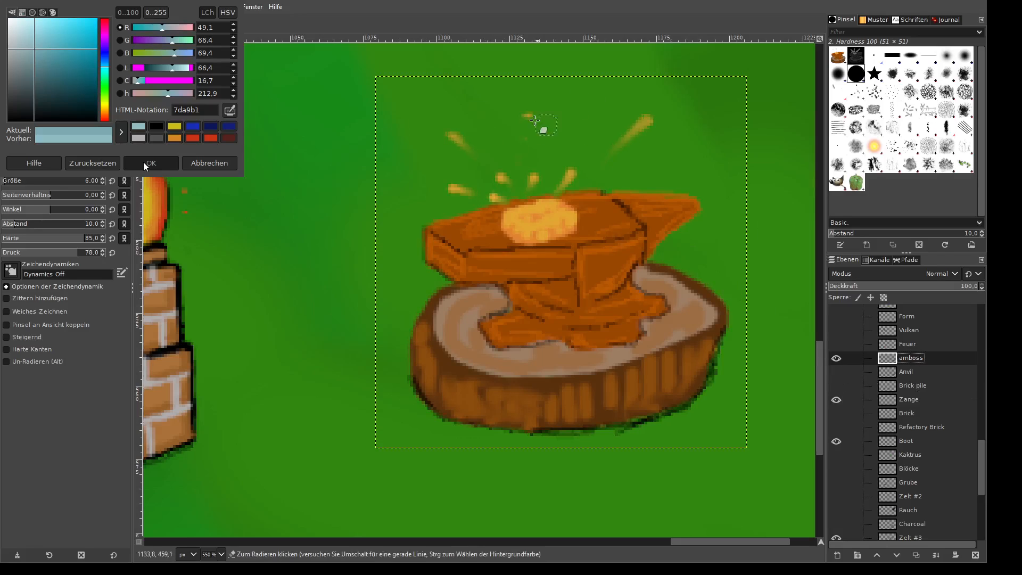
pyautogui.moveTo(572, 172)
pyautogui.mouseDown()
pyautogui.moveTo(406, 171)
pyautogui.moveTo(444, 139)
pyautogui.moveTo(651, 142)
pyautogui.moveTo(440, 201)
pyautogui.moveTo(495, 194)
pyautogui.mouseUp()
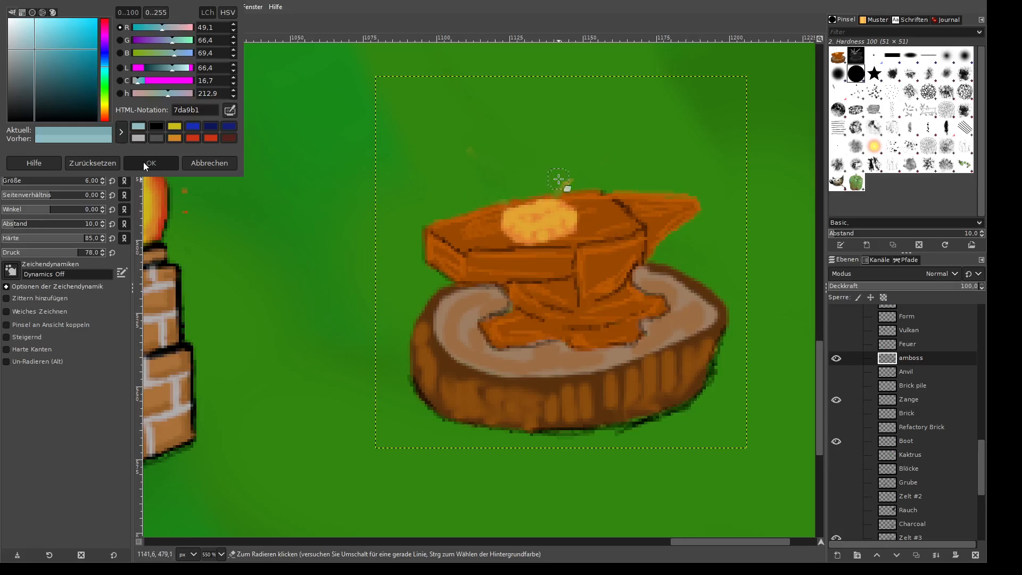
# - Paint over the glowing spot on the anvil's top with its sampled brown at size 6, then add orange bb5903 highlights at size 3
pyautogui.scroll(3, 535, 376)
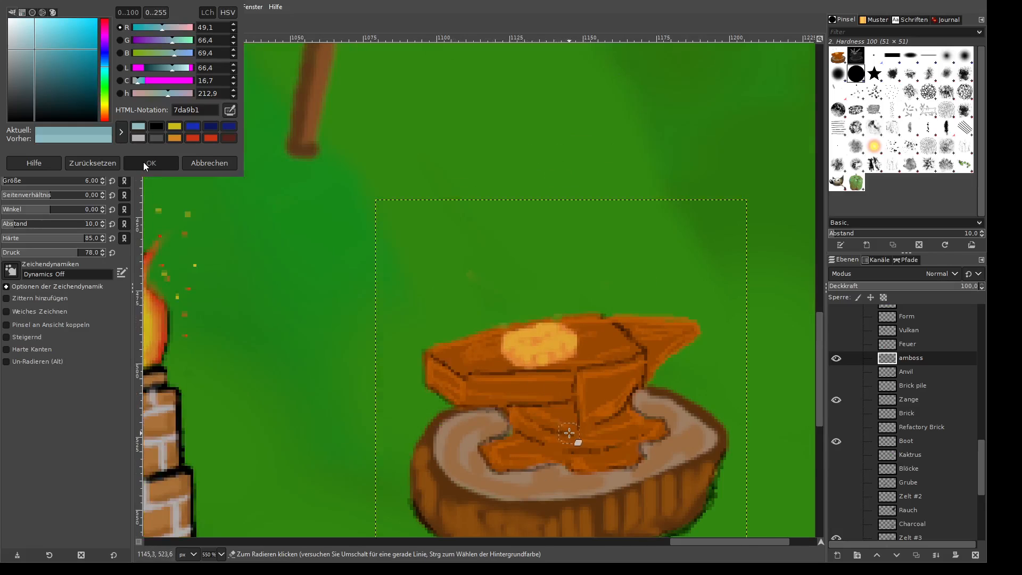
pyautogui.keyDown('ctrl'); pyautogui.scroll(1, 536, 375); pyautogui.keyUp('ctrl')
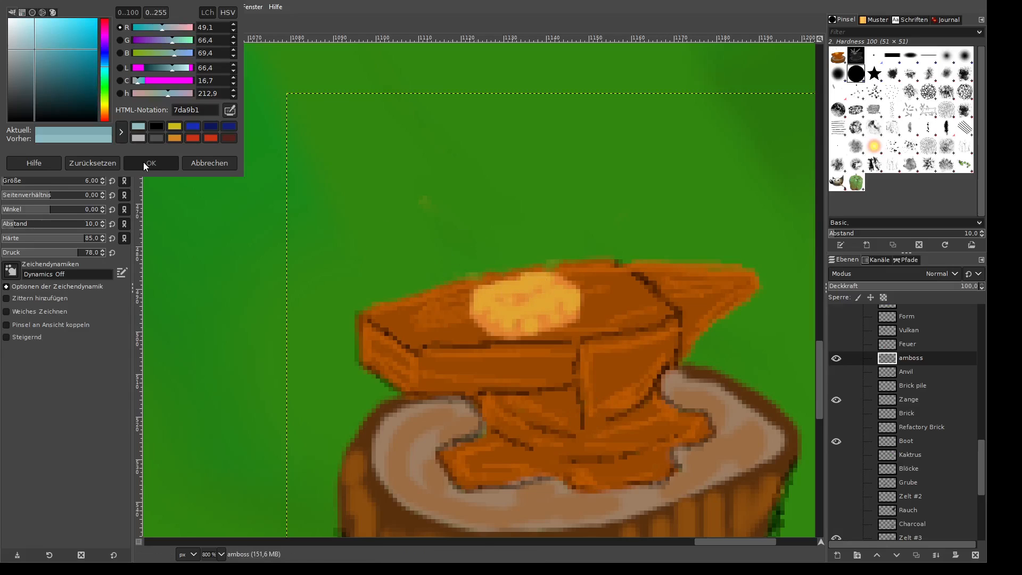
pyautogui.press('o')
pyautogui.press('p')
pyautogui.moveTo(471, 309)
pyautogui.mouseDown()
pyautogui.moveTo(533, 290)
pyautogui.moveTo(486, 293)
pyautogui.moveTo(534, 282)
pyautogui.moveTo(495, 291)
pyautogui.moveTo(561, 287)
pyautogui.moveTo(459, 324)
pyautogui.moveTo(565, 311)
pyautogui.moveTo(510, 324)
pyautogui.moveTo(579, 296)
pyautogui.moveTo(531, 288)
pyautogui.moveTo(551, 296)
pyautogui.moveTo(543, 316)
pyautogui.moveTo(502, 326)
pyautogui.moveTo(607, 309)
pyautogui.mouseUp()
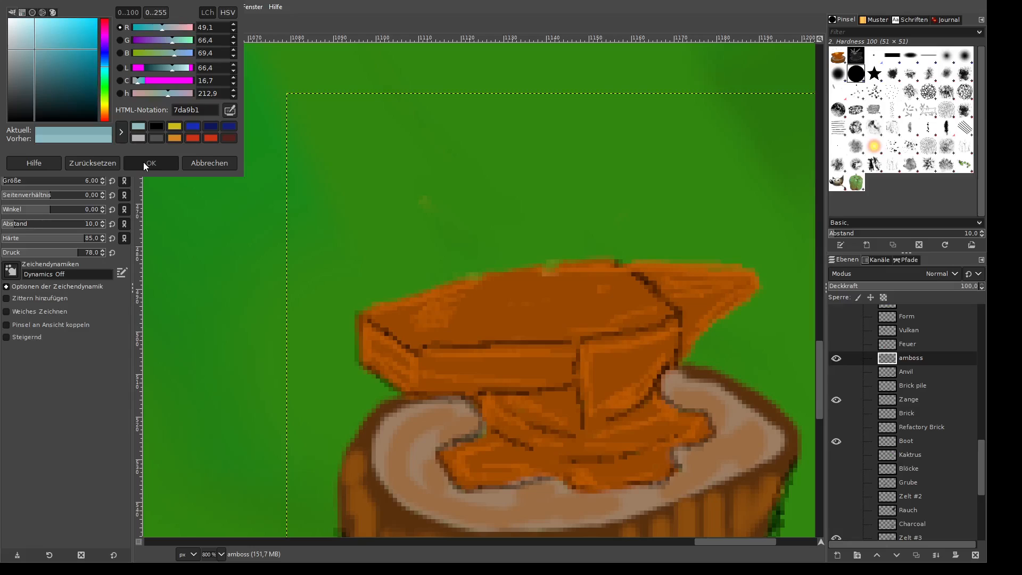
pyautogui.press('o')
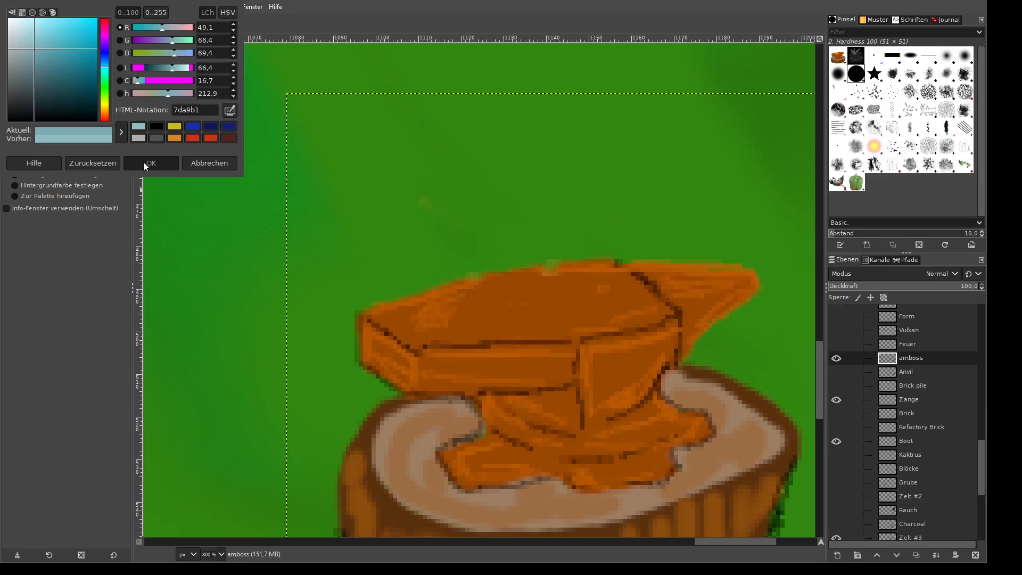
pyautogui.press('p')
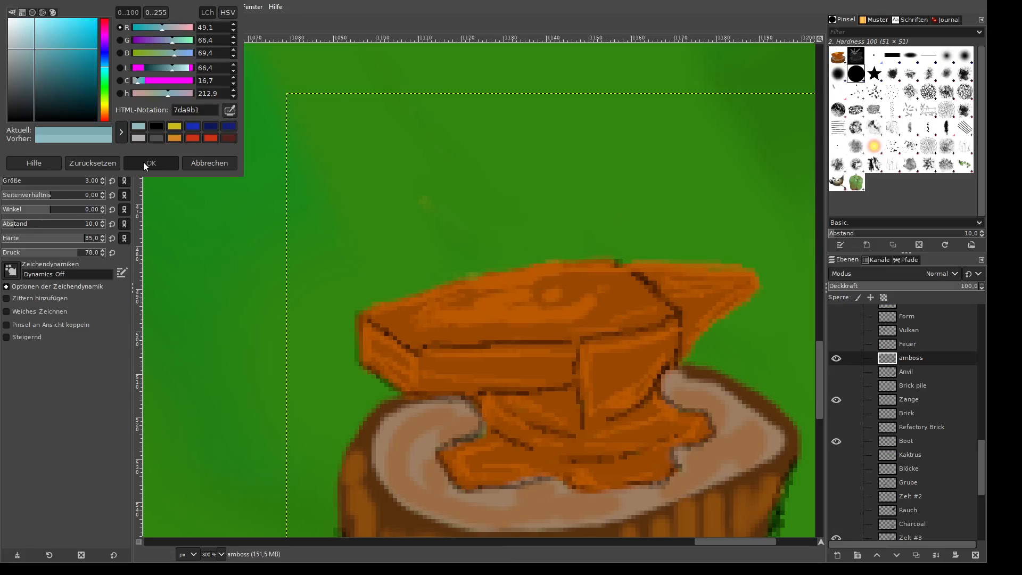
# - Paint a hammer lying on the anvil's top with brush size 3, using grey 525050 for the head and brown 663810 for the handle
pyautogui.click(144, 165)
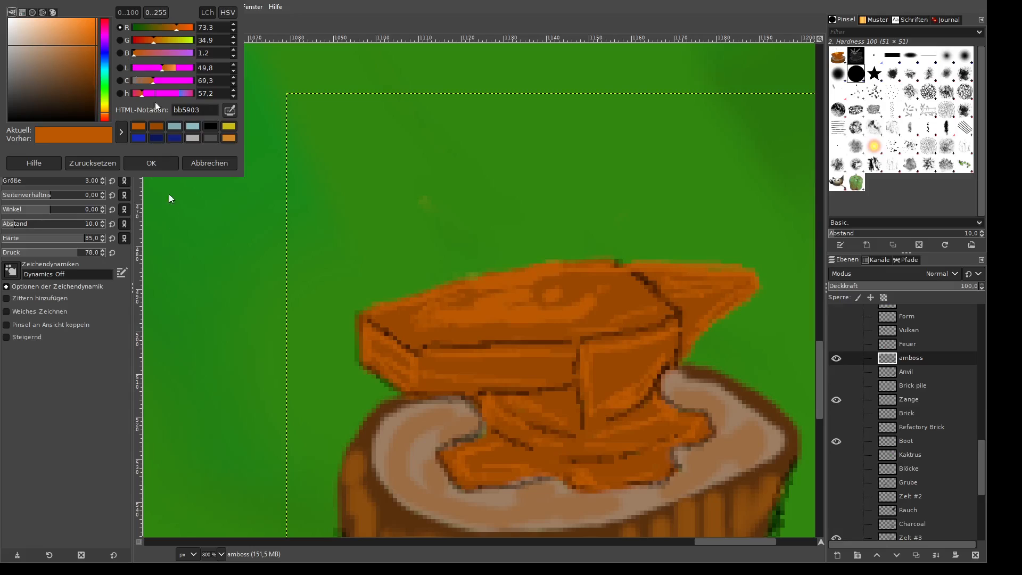
pyautogui.click(211, 138)
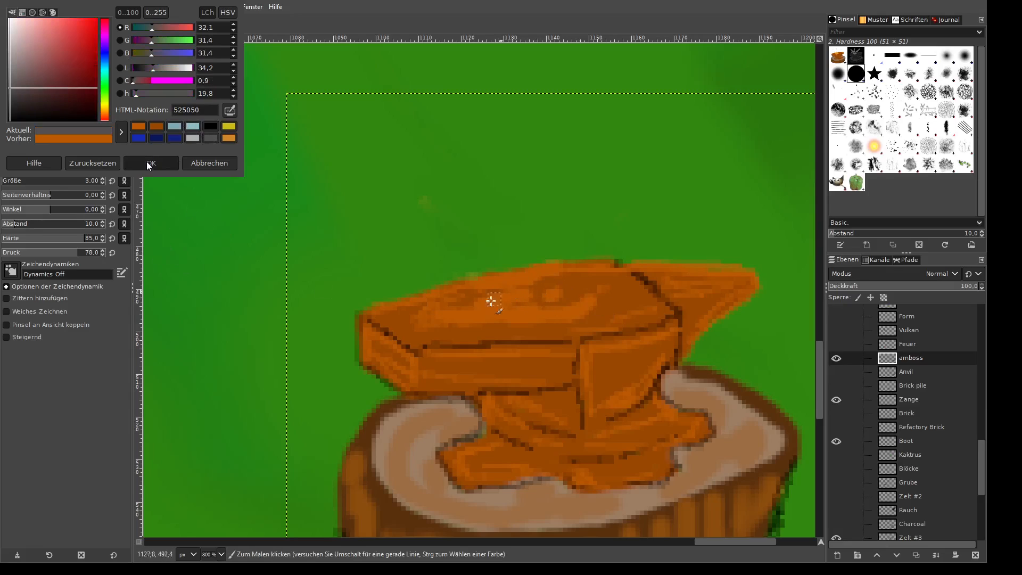
pyautogui.moveTo(481, 310)
pyautogui.mouseDown()
pyautogui.moveTo(508, 287)
pyautogui.moveTo(487, 314)
pyautogui.moveTo(506, 280)
pyautogui.moveTo(479, 311)
pyautogui.moveTo(492, 312)
pyautogui.moveTo(531, 274)
pyautogui.mouseUp()
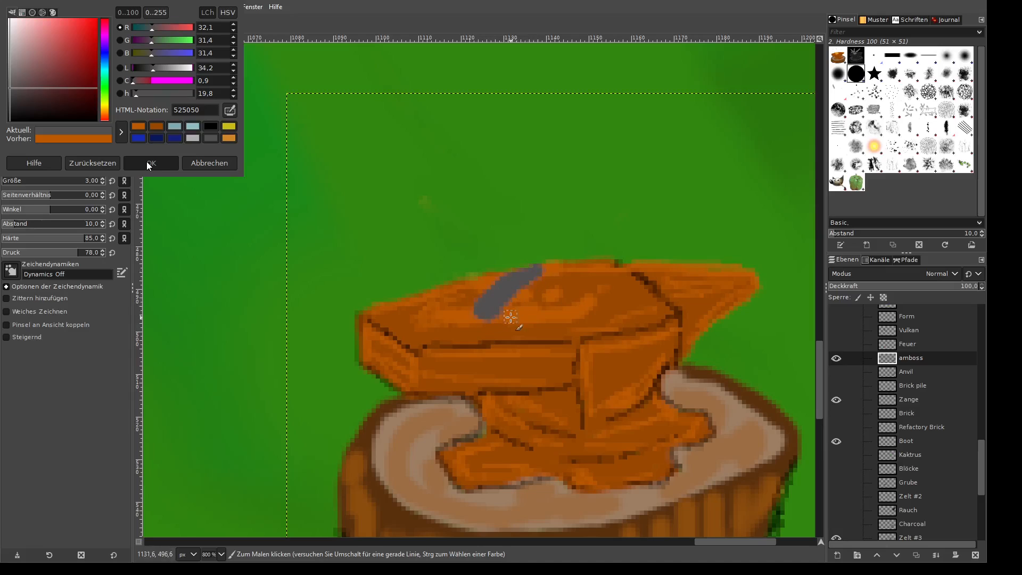
pyautogui.click(149, 166)
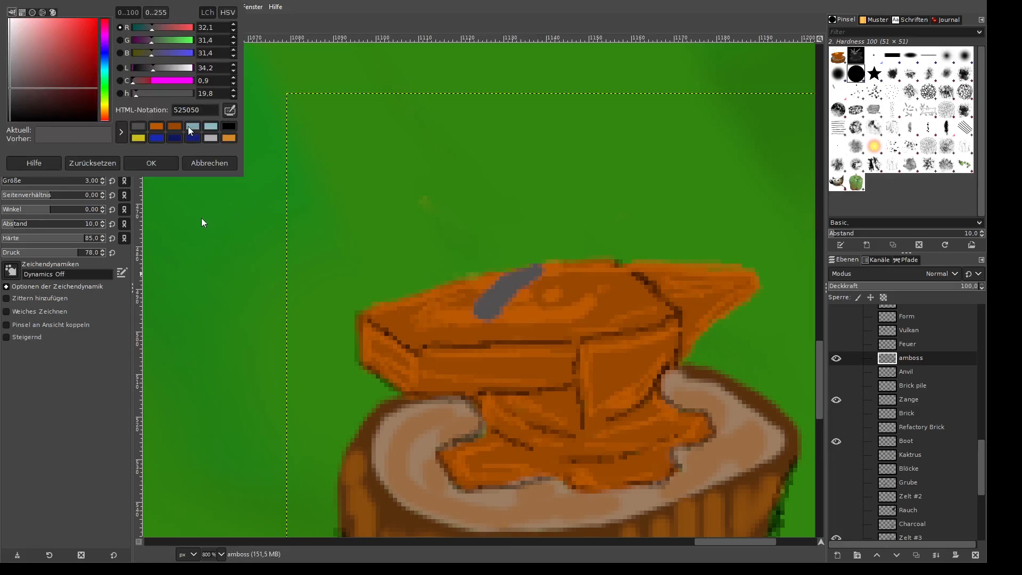
pyautogui.click(181, 129)
pyautogui.click(84, 80)
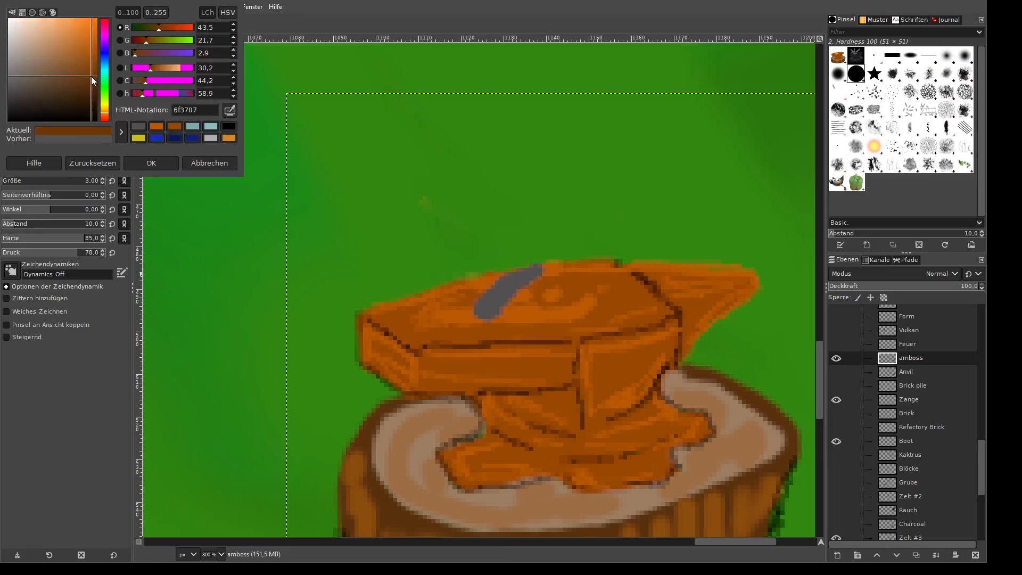
pyautogui.moveTo(511, 295)
pyautogui.mouseDown()
pyautogui.moveTo(628, 303)
pyautogui.moveTo(589, 298)
pyautogui.moveTo(569, 309)
pyautogui.mouseUp()
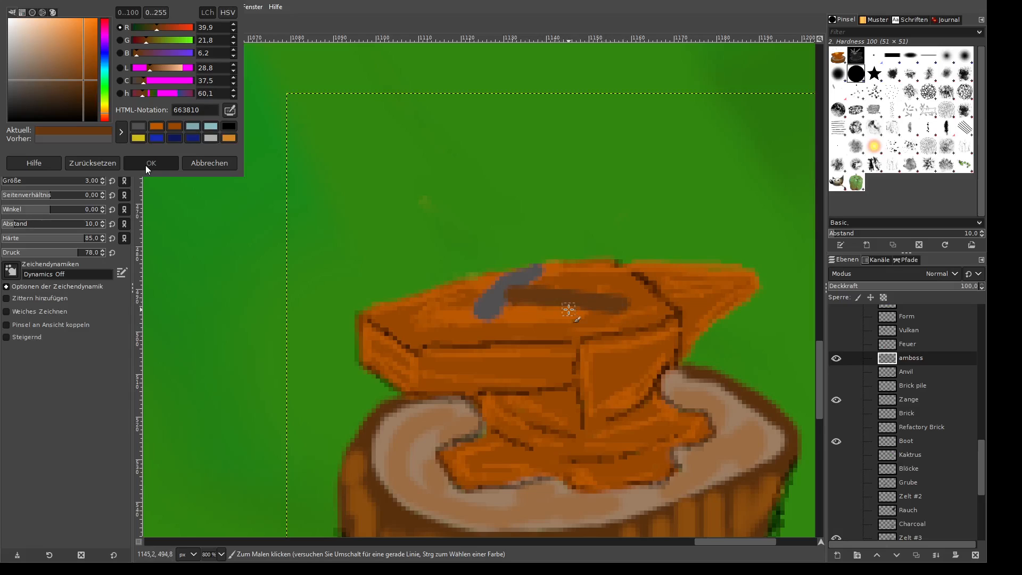
# - Outline the lower edge of the hammer head in black 000000 with brush size 1, hardness 73 and force 51
pyautogui.keyDown('ctrl'); pyautogui.scroll(2, 321, 311); pyautogui.keyUp('ctrl')
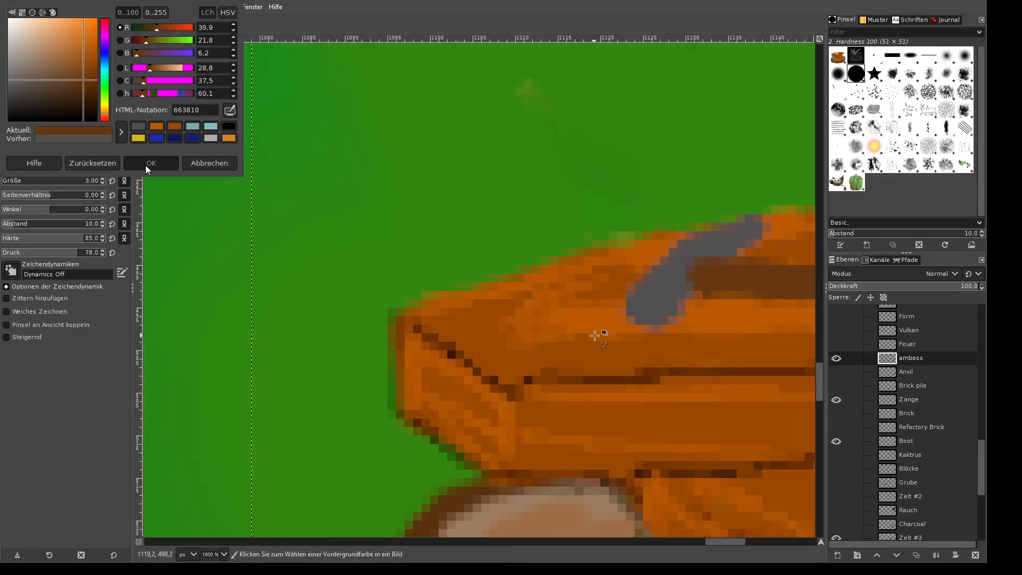
pyautogui.scroll(-3, 559, 367)
pyautogui.moveTo(720, 544); pyautogui.dragTo(743, 542)
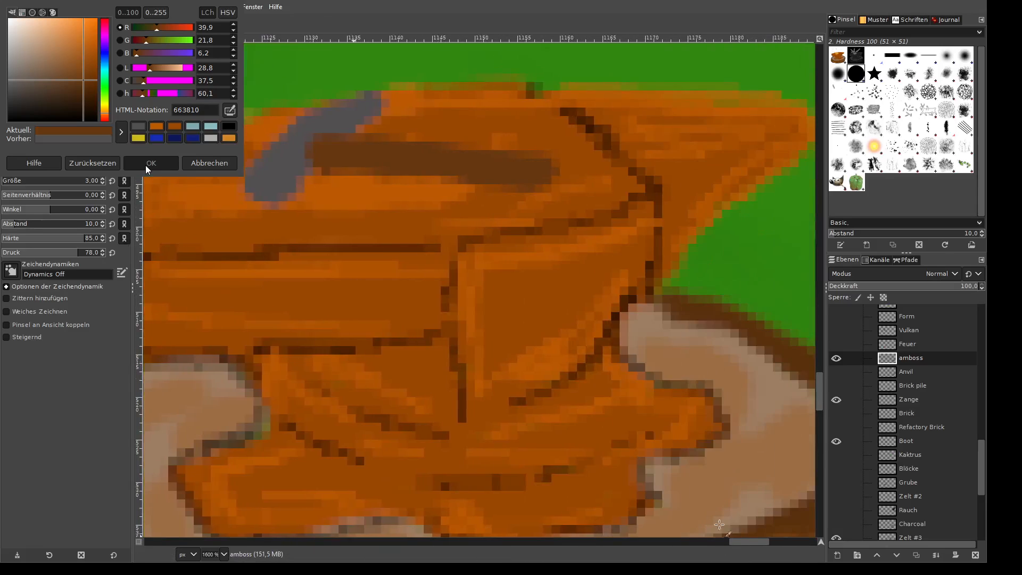
pyautogui.scroll(1, 544, 427)
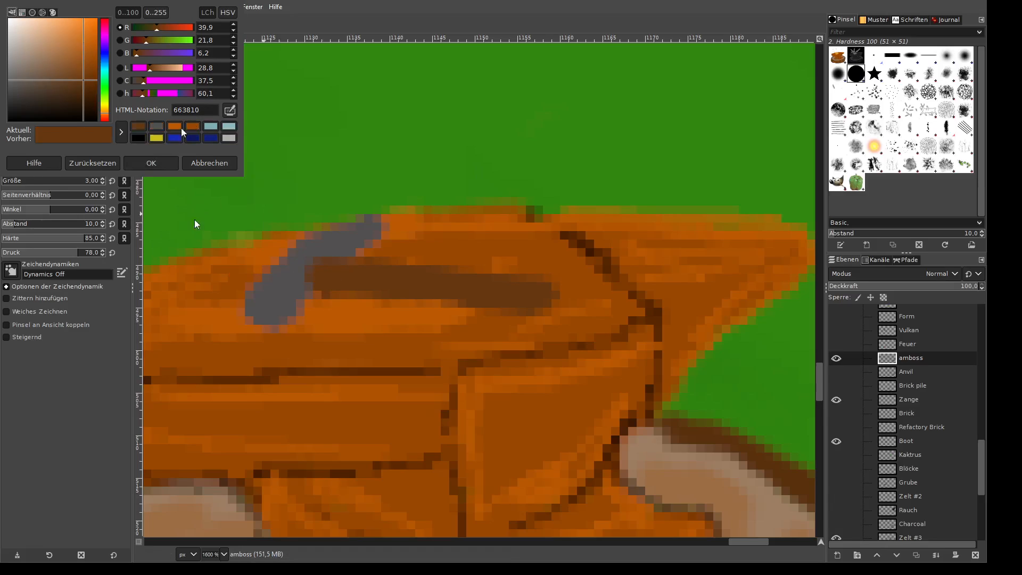
pyautogui.click(140, 139)
pyautogui.click(150, 157)
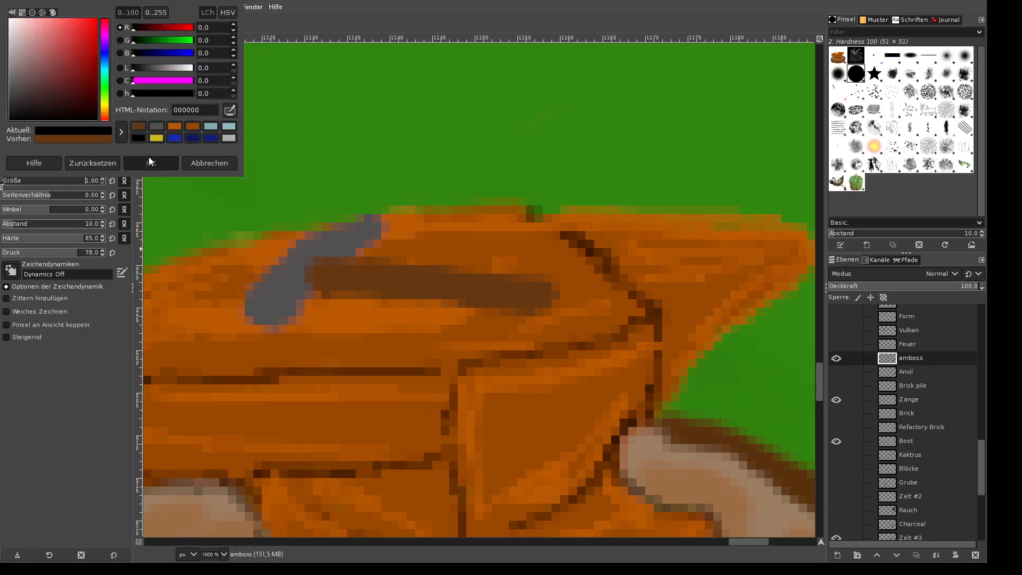
pyautogui.click(46, 253)
pyautogui.moveTo(257, 281)
pyautogui.mouseDown()
pyautogui.moveTo(241, 307)
pyautogui.moveTo(252, 322)
pyautogui.moveTo(277, 331)
pyautogui.moveTo(308, 302)
pyautogui.mouseUp()
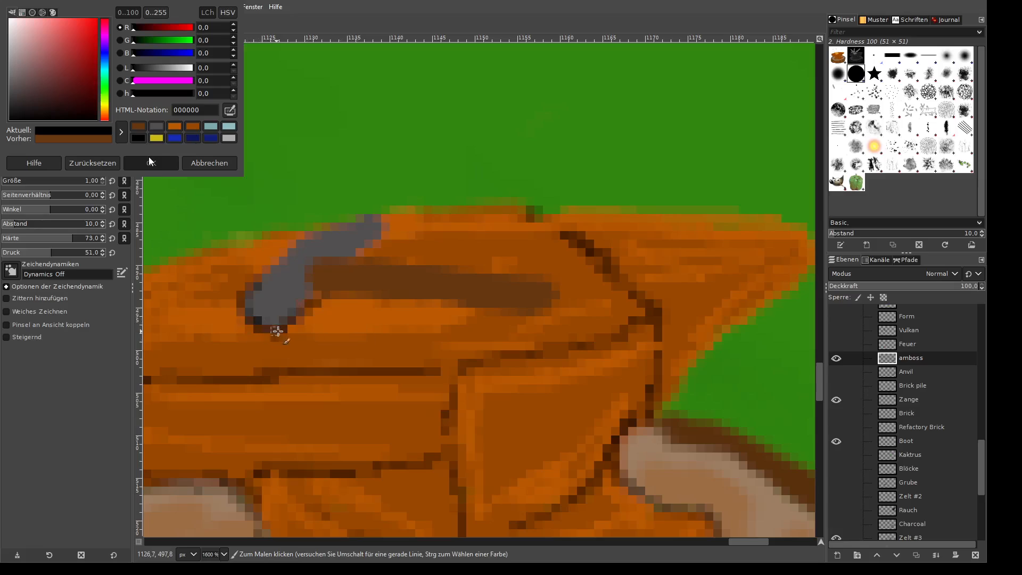
# - Outline the hammer's handle and upper head in black at hardness 85, using size 2 along the handle's underside and end and size 1 elsewhere
pyautogui.moveTo(326, 302)
pyautogui.mouseDown()
pyautogui.moveTo(384, 306)
pyautogui.moveTo(314, 293)
pyautogui.moveTo(335, 299)
pyautogui.mouseUp()
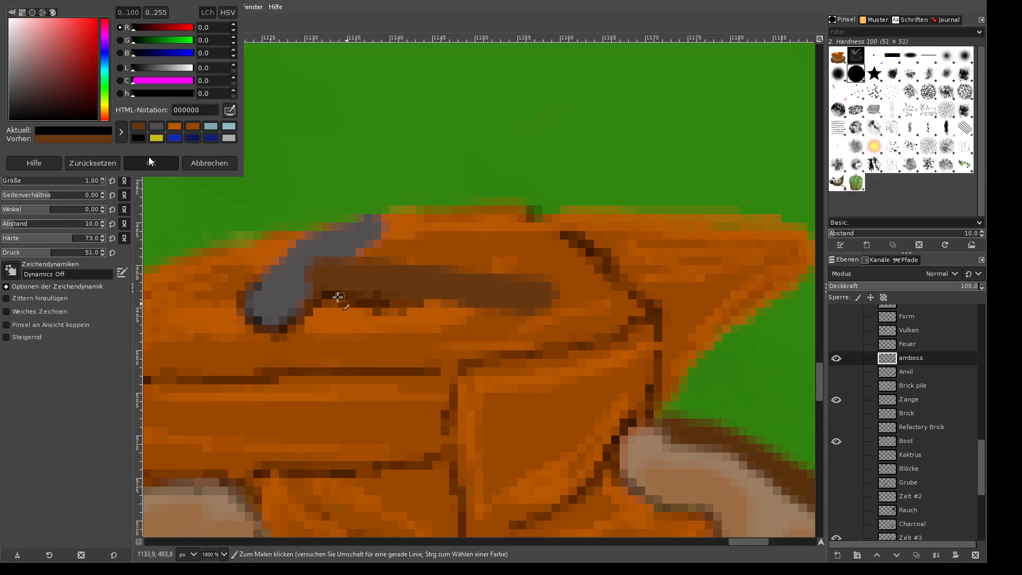
pyautogui.click(103, 179)
pyautogui.moveTo(319, 296)
pyautogui.mouseDown()
pyautogui.moveTo(563, 313)
pyautogui.moveTo(558, 280)
pyautogui.moveTo(364, 252)
pyautogui.moveTo(399, 262)
pyautogui.mouseUp()
pyautogui.hotkey('ctrl', 'z')
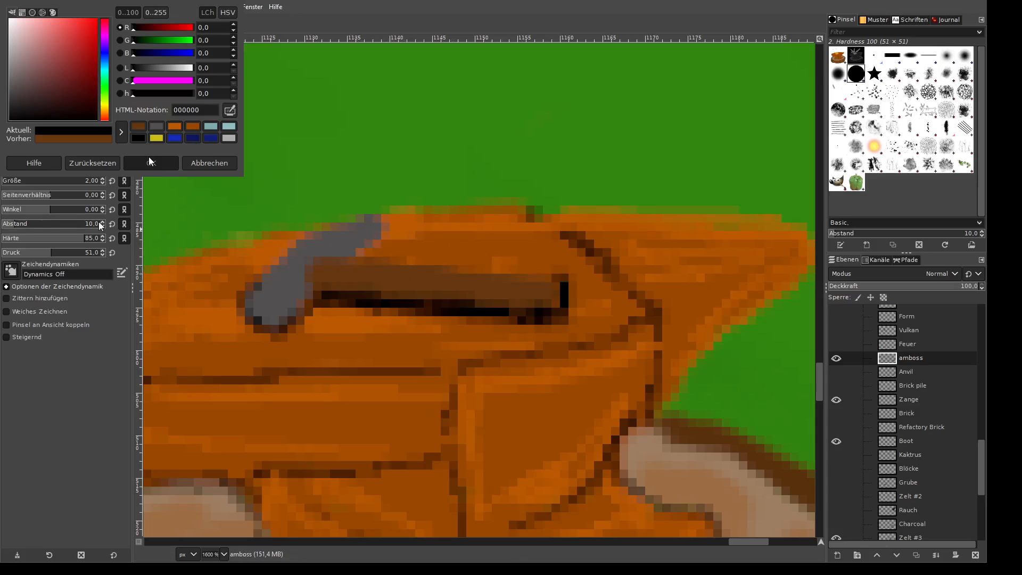
pyautogui.click(103, 184)
pyautogui.moveTo(357, 260)
pyautogui.mouseDown()
pyautogui.moveTo(560, 278)
pyautogui.moveTo(564, 301)
pyautogui.mouseUp()
pyautogui.moveTo(350, 252)
pyautogui.mouseDown()
pyautogui.moveTo(392, 229)
pyautogui.moveTo(365, 212)
pyautogui.moveTo(342, 217)
pyautogui.moveTo(274, 263)
pyautogui.moveTo(251, 320)
pyautogui.mouseUp()
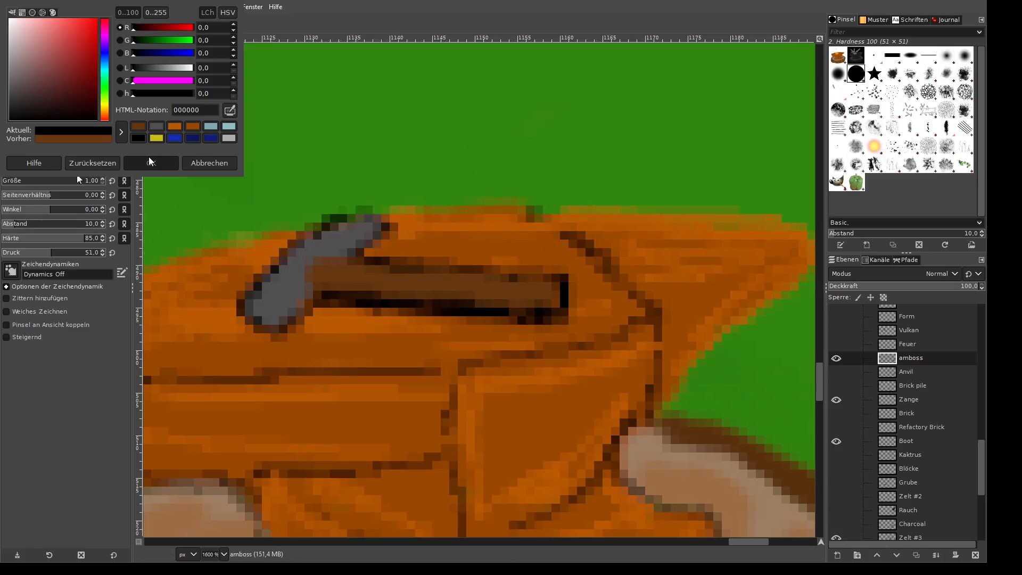
# - Highlight the hammer head with light grey aeadad and darken the joint between head and handle with black
pyautogui.click(151, 160)
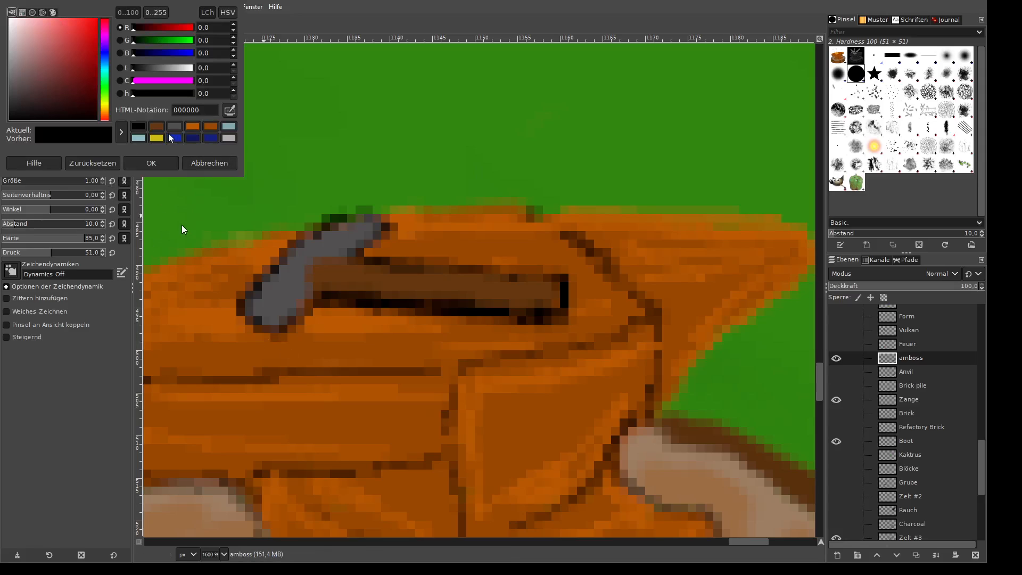
pyautogui.click(229, 138)
pyautogui.moveTo(251, 311)
pyautogui.mouseDown()
pyautogui.moveTo(311, 245)
pyautogui.moveTo(354, 221)
pyautogui.moveTo(345, 249)
pyautogui.mouseUp()
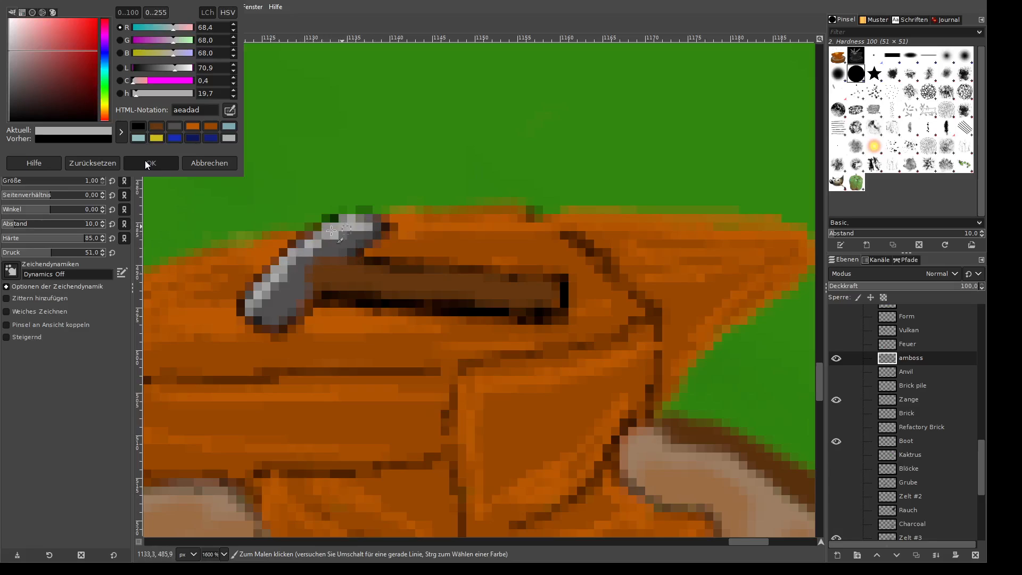
pyautogui.click(147, 164)
pyautogui.click(156, 128)
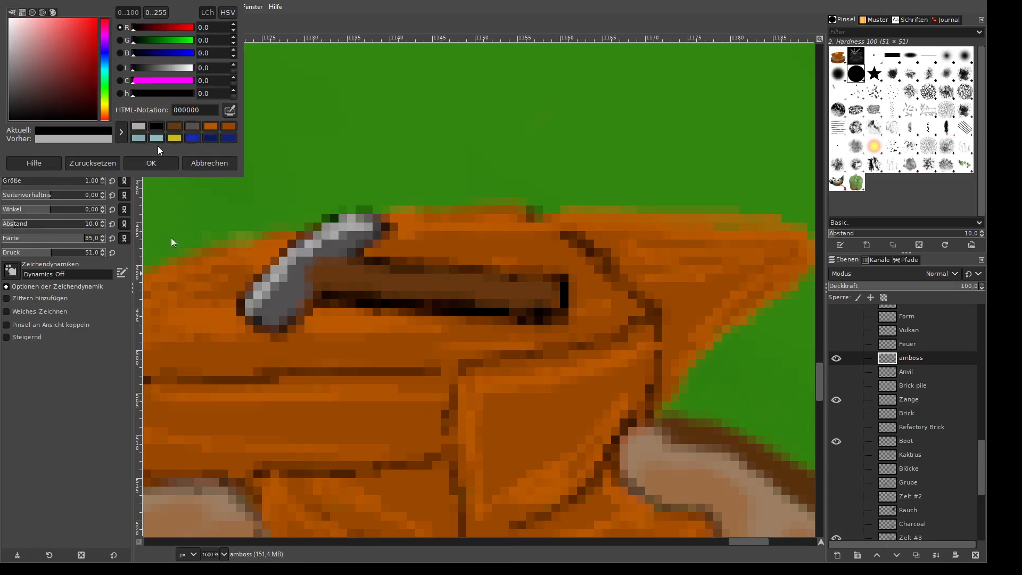
pyautogui.moveTo(333, 263)
pyautogui.mouseDown()
pyautogui.moveTo(316, 293)
pyautogui.moveTo(346, 256)
pyautogui.moveTo(311, 312)
pyautogui.moveTo(281, 321)
pyautogui.moveTo(320, 299)
pyautogui.moveTo(373, 255)
pyautogui.mouseUp()
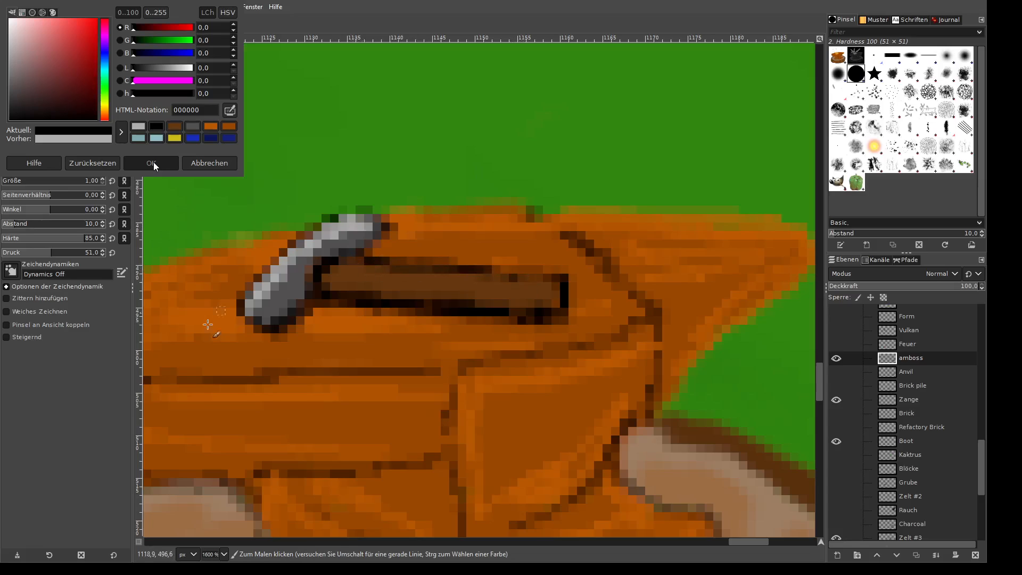
# - Brighten the hammer handle with brown 83532a and touch up the outline near its end in black
pyautogui.click(155, 166)
pyautogui.click(174, 127)
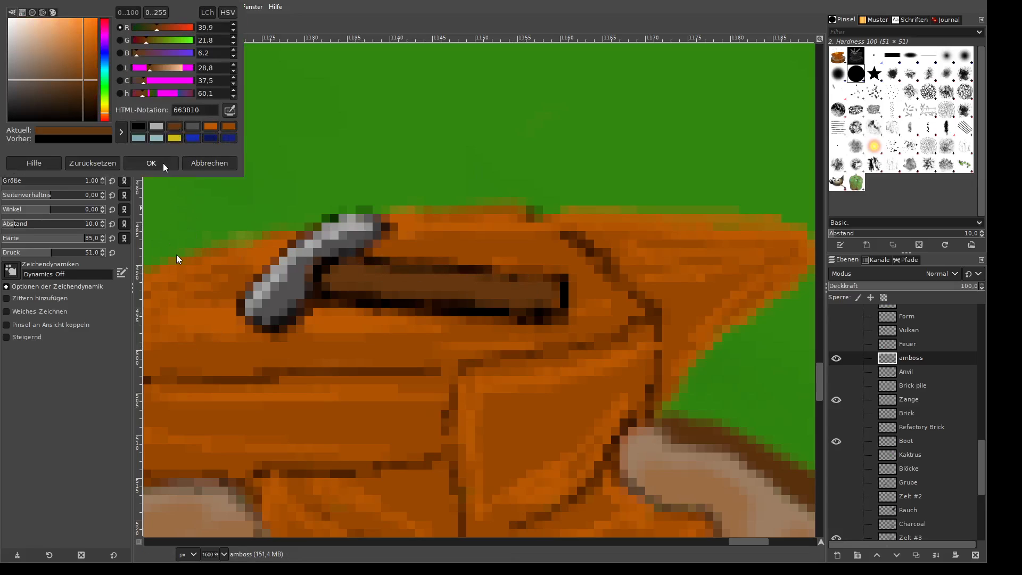
pyautogui.click(85, 68)
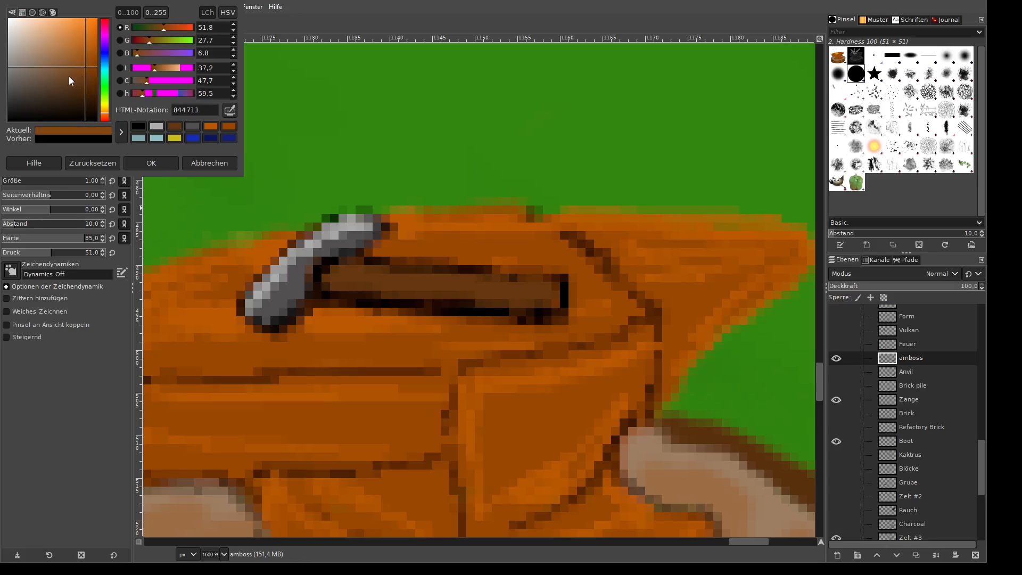
pyautogui.click(69, 69)
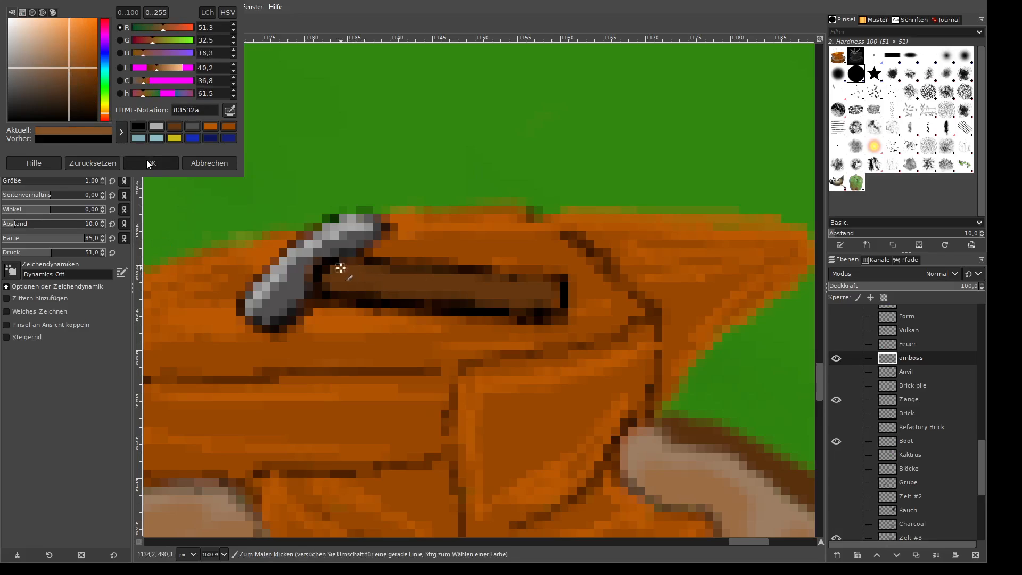
pyautogui.moveTo(341, 268); pyautogui.dragTo(548, 292)
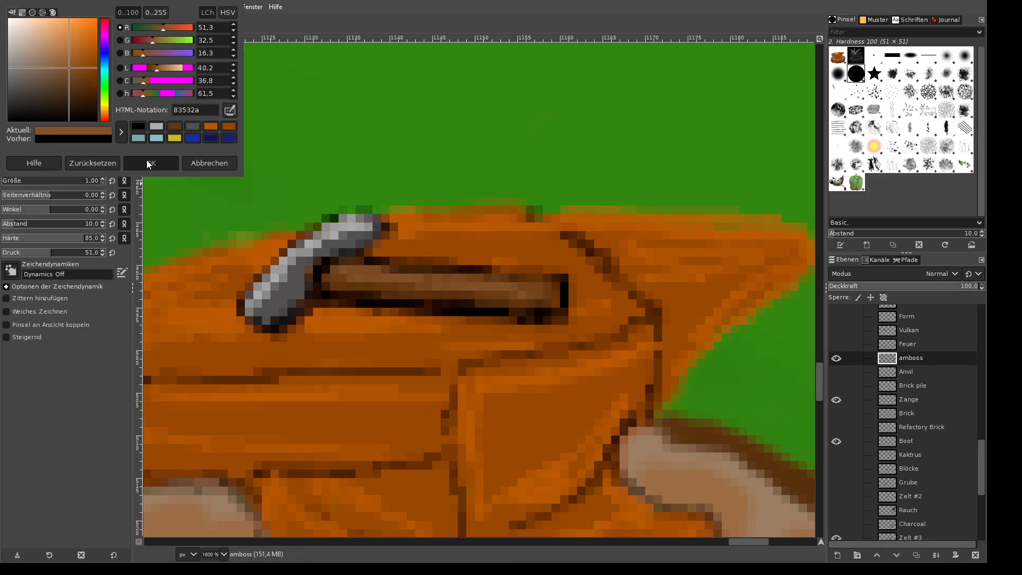
pyautogui.click(158, 126)
pyautogui.click(155, 166)
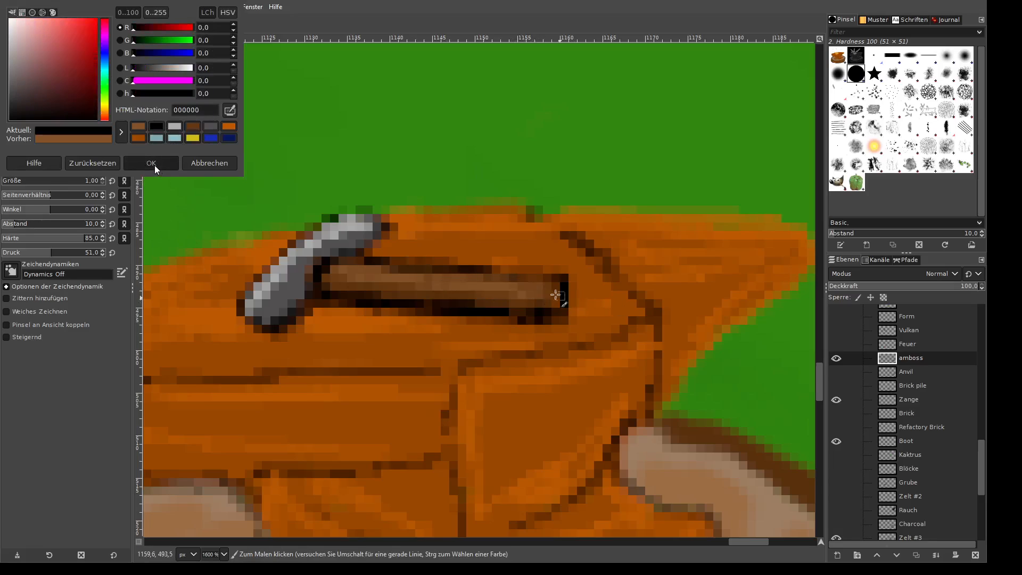
pyautogui.moveTo(529, 275)
pyautogui.mouseDown()
pyautogui.moveTo(511, 278)
pyautogui.moveTo(543, 282)
pyautogui.mouseUp()
# - Outline the left and upper edges of the anvil and the left side of the stump in black, undoing misplaced strokes
pyautogui.scroll(-6, 410, 325)
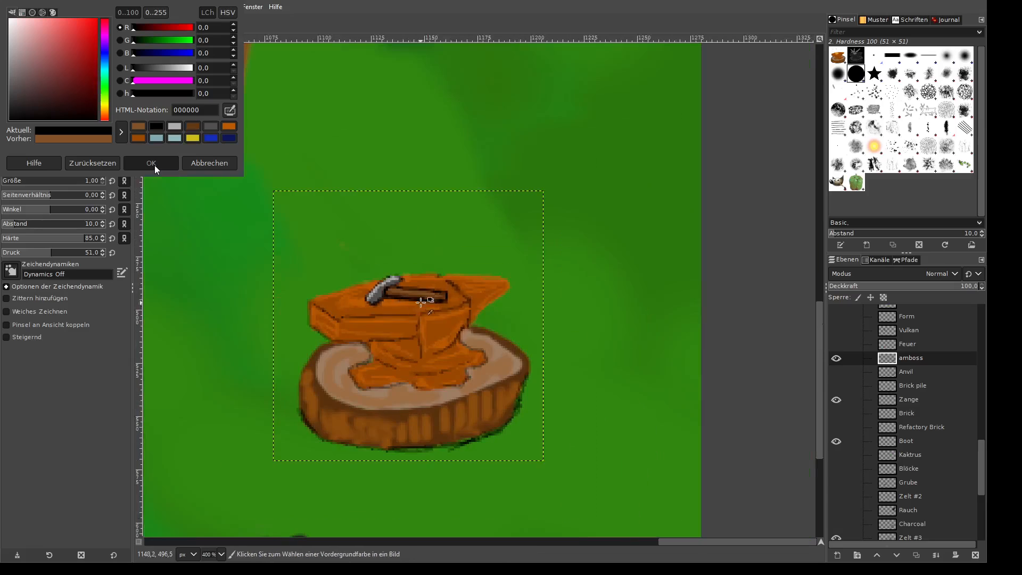
pyautogui.scroll(5, 377, 347)
pyautogui.moveTo(309, 164)
pyautogui.mouseDown()
pyautogui.moveTo(363, 208)
pyautogui.moveTo(498, 205)
pyautogui.mouseUp()
pyautogui.moveTo(293, 155)
pyautogui.mouseDown()
pyautogui.moveTo(292, 208)
pyautogui.moveTo(309, 233)
pyautogui.moveTo(370, 265)
pyautogui.moveTo(586, 261)
pyautogui.mouseUp()
pyautogui.moveTo(461, 288)
pyautogui.mouseDown()
pyautogui.moveTo(460, 325)
pyautogui.moveTo(405, 349)
pyautogui.mouseUp()
pyautogui.moveTo(342, 273)
pyautogui.mouseDown()
pyautogui.moveTo(289, 302)
pyautogui.moveTo(307, 289)
pyautogui.moveTo(269, 400)
pyautogui.moveTo(269, 474)
pyautogui.mouseUp()
pyautogui.hotkey('ctrl', 'z')
pyautogui.hotkey('ctrl', 'z')
pyautogui.moveTo(290, 154)
pyautogui.mouseDown()
pyautogui.moveTo(485, 92)
pyautogui.moveTo(582, 80)
pyautogui.moveTo(554, 80)
pyautogui.moveTo(663, 86)
pyautogui.mouseUp()
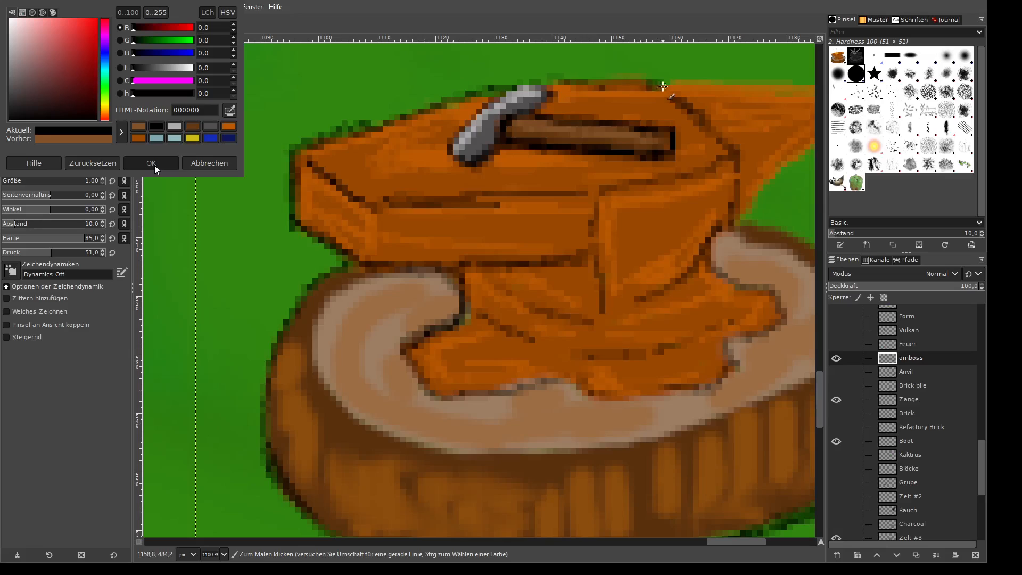
# - Outline the anvil's horn and the right outer edge of the stump in black with the size 1 brush
pyautogui.moveTo(746, 542); pyautogui.dragTo(768, 542)
pyautogui.scroll(1, 655, 415)
pyautogui.moveTo(501, 343)
pyautogui.mouseDown()
pyautogui.moveTo(540, 290)
pyautogui.moveTo(597, 248)
pyautogui.moveTo(590, 220)
pyautogui.mouseUp()
pyautogui.moveTo(391, 208)
pyautogui.mouseDown()
pyautogui.moveTo(537, 210)
pyautogui.moveTo(599, 226)
pyautogui.moveTo(478, 228)
pyautogui.mouseUp()
pyautogui.moveTo(593, 217); pyautogui.dragTo(605, 247)
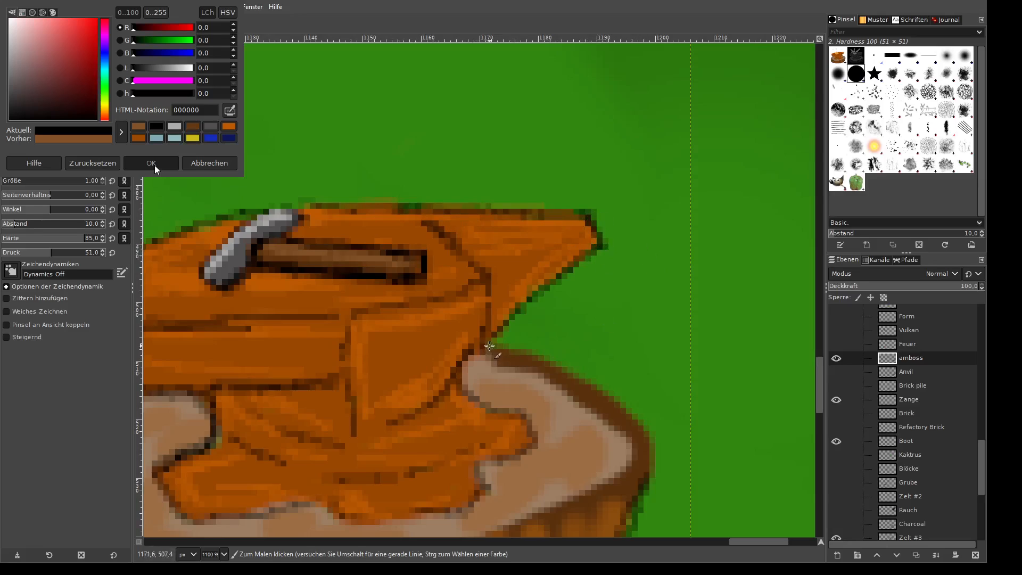
pyautogui.moveTo(489, 347)
pyautogui.mouseDown()
pyautogui.moveTo(577, 369)
pyautogui.moveTo(627, 409)
pyautogui.moveTo(658, 451)
pyautogui.moveTo(656, 438)
pyautogui.moveTo(642, 506)
pyautogui.mouseUp()
pyautogui.scroll(-3, 632, 500)
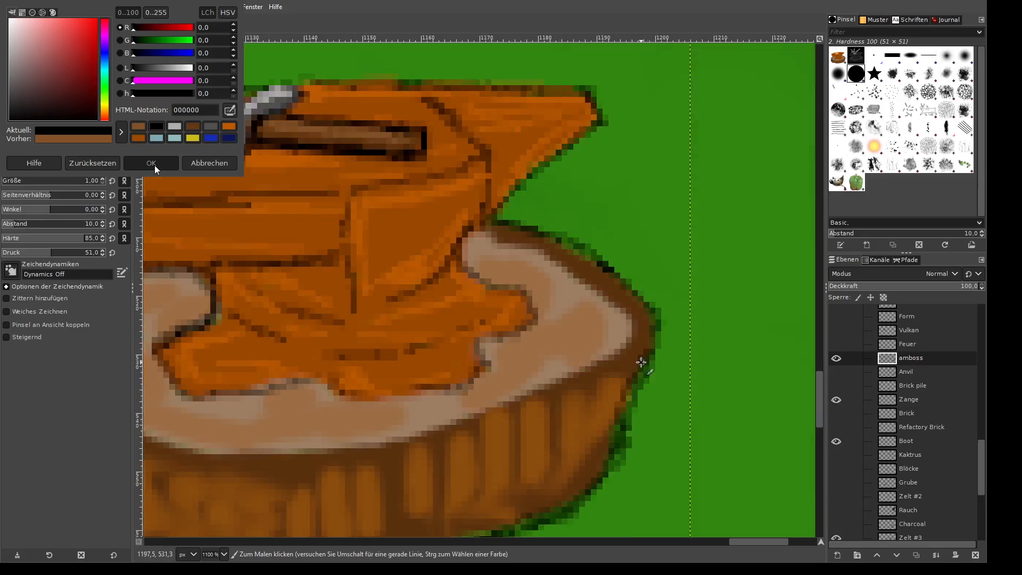
# - Trace the stump's right side and the right part of its inner rim in black, undoing misplaced strokes
pyautogui.moveTo(641, 362); pyautogui.dragTo(621, 477)
pyautogui.moveTo(313, 457)
pyautogui.mouseDown()
pyautogui.moveTo(470, 421)
pyautogui.moveTo(591, 367)
pyautogui.moveTo(629, 323)
pyautogui.moveTo(588, 286)
pyautogui.moveTo(514, 259)
pyautogui.moveTo(525, 249)
pyautogui.moveTo(493, 246)
pyautogui.moveTo(559, 261)
pyautogui.moveTo(623, 314)
pyautogui.moveTo(625, 340)
pyautogui.moveTo(584, 365)
pyautogui.moveTo(623, 321)
pyautogui.moveTo(585, 368)
pyautogui.moveTo(428, 429)
pyautogui.moveTo(439, 436)
pyautogui.moveTo(362, 452)
pyautogui.moveTo(411, 434)
pyautogui.mouseUp()
pyautogui.hotkey('ctrl', 'z')
pyautogui.hotkey('ctrl', 'z')
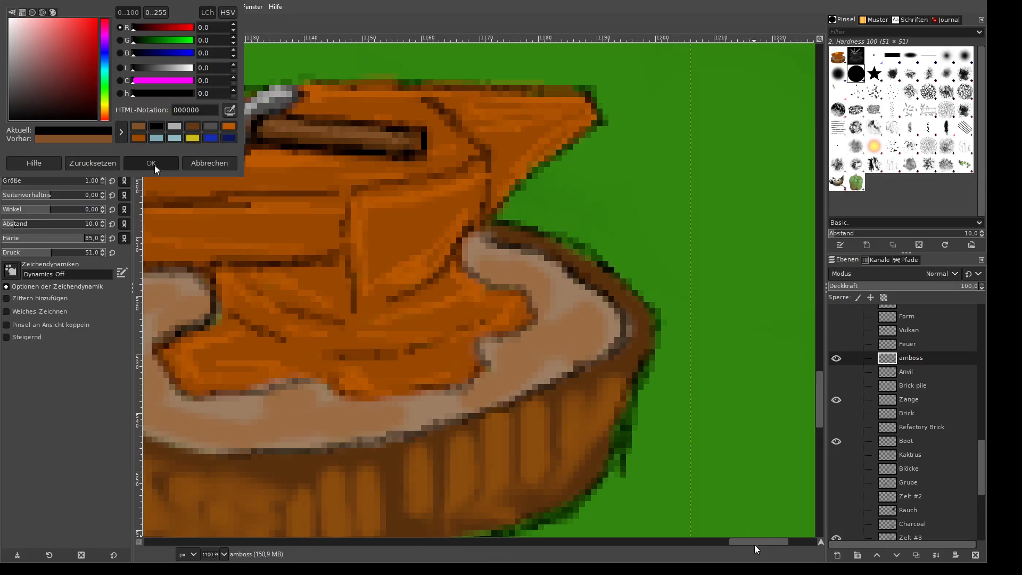
# - Darken the underside and foot edges of the anvil and the left part of the stump's inner rim with black lines
pyautogui.moveTo(754, 542)
pyautogui.mouseDown()
pyautogui.moveTo(676, 549)
pyautogui.moveTo(731, 550)
pyautogui.mouseUp()
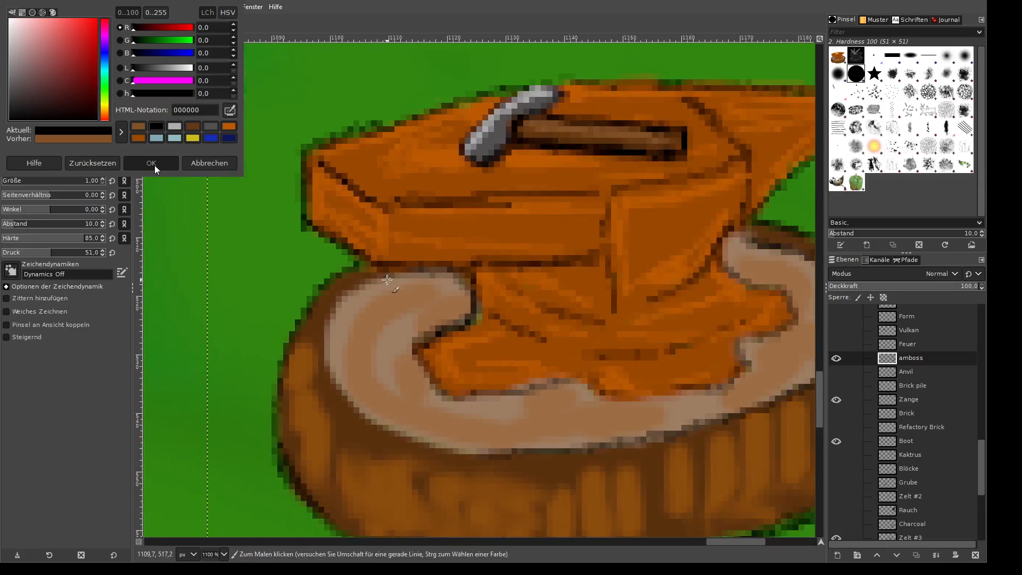
pyautogui.moveTo(372, 266); pyautogui.dragTo(487, 270)
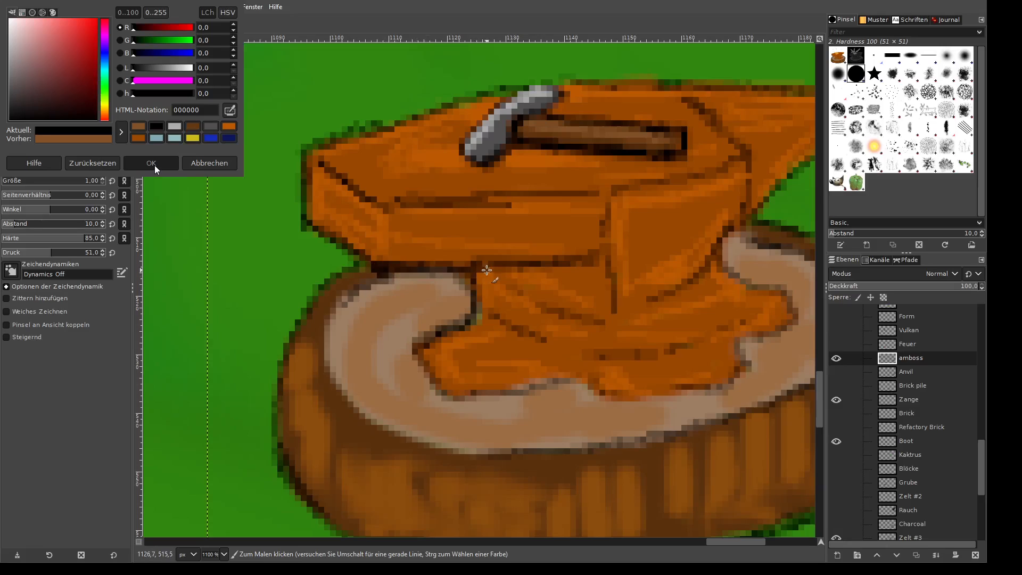
pyautogui.moveTo(366, 280)
pyautogui.mouseDown()
pyautogui.moveTo(332, 322)
pyautogui.moveTo(328, 359)
pyautogui.moveTo(325, 317)
pyautogui.moveTo(325, 369)
pyautogui.moveTo(348, 412)
pyautogui.moveTo(384, 436)
pyautogui.moveTo(368, 423)
pyautogui.moveTo(456, 452)
pyautogui.moveTo(584, 454)
pyautogui.mouseUp()
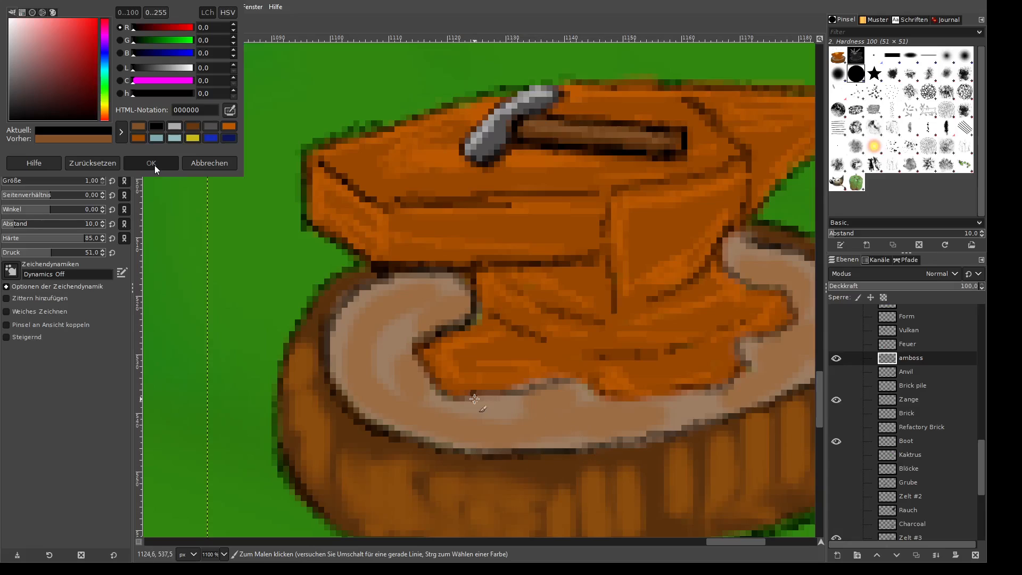
pyautogui.moveTo(475, 399)
pyautogui.mouseDown()
pyautogui.moveTo(573, 374)
pyautogui.moveTo(628, 401)
pyautogui.moveTo(604, 396)
pyautogui.moveTo(696, 385)
pyautogui.moveTo(625, 402)
pyautogui.moveTo(738, 381)
pyautogui.moveTo(745, 342)
pyautogui.moveTo(746, 363)
pyautogui.moveTo(726, 387)
pyautogui.moveTo(645, 398)
pyautogui.mouseUp()
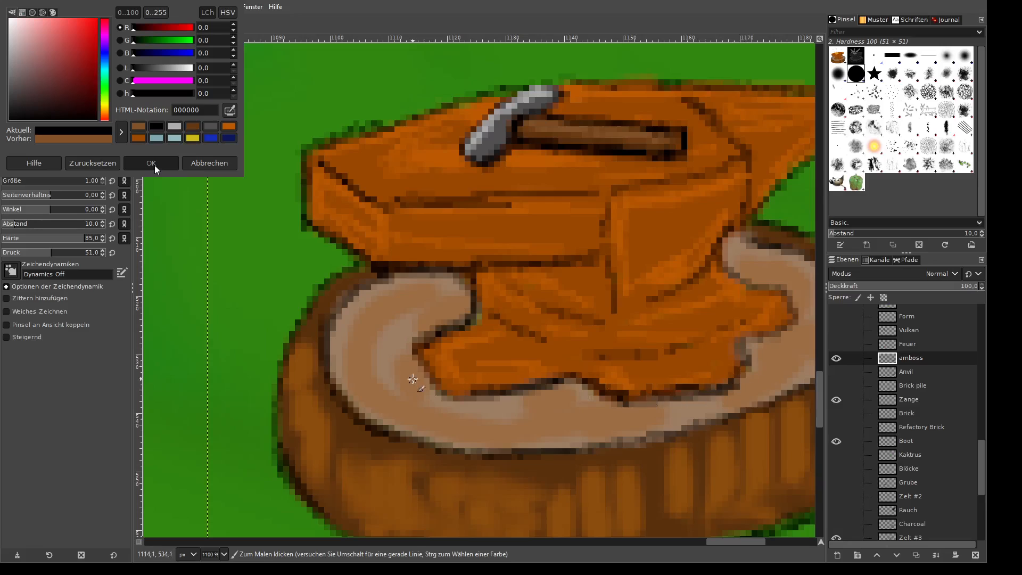
pyautogui.moveTo(408, 348); pyautogui.dragTo(441, 382)
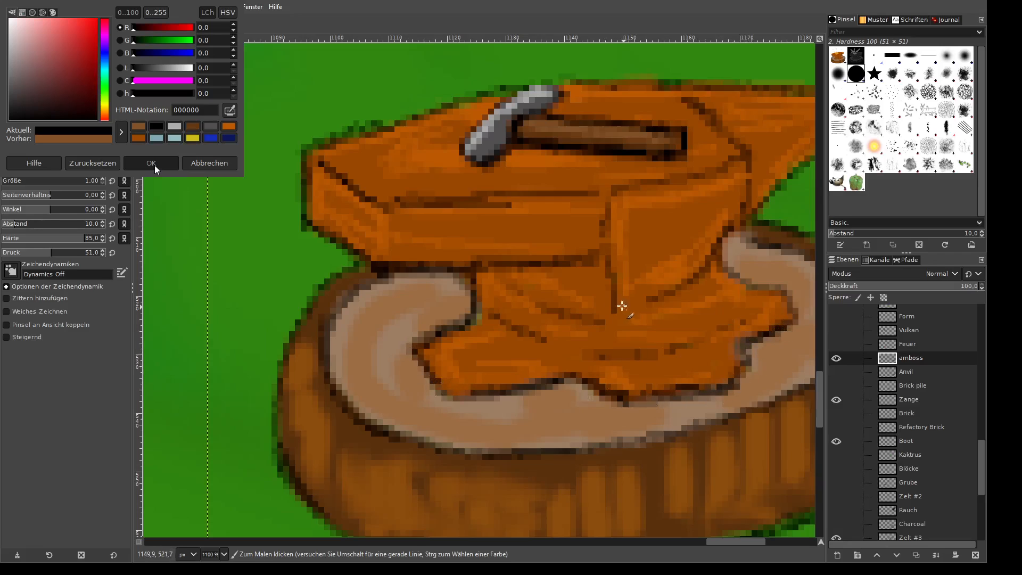
pyautogui.moveTo(736, 223); pyautogui.dragTo(671, 293)
# - Rename the amboss layer as amboss mit hammer
pyautogui.scroll(-6, 671, 293)
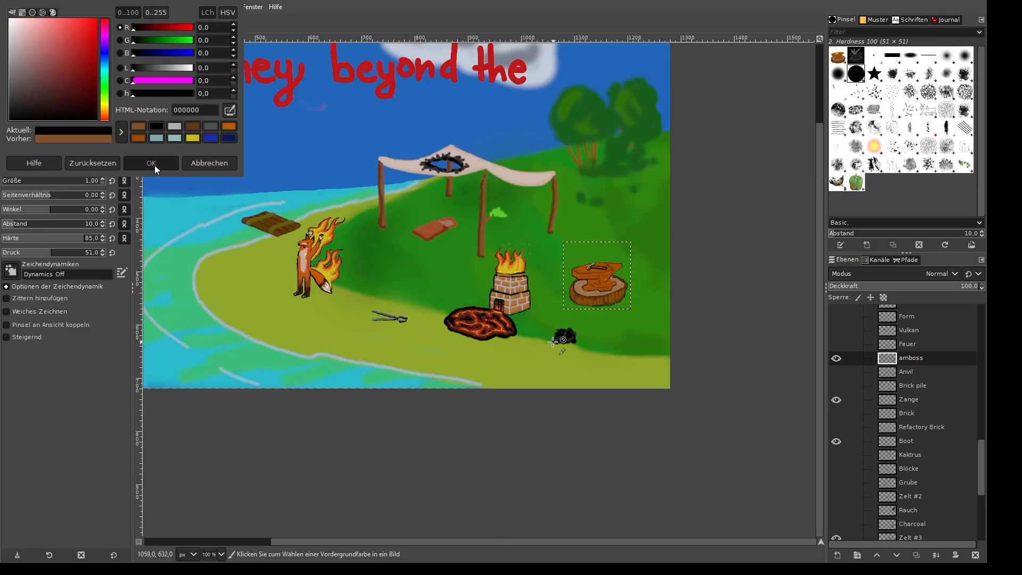
pyautogui.scroll(1, 615, 345)
pyautogui.scroll(3, 635, 308)
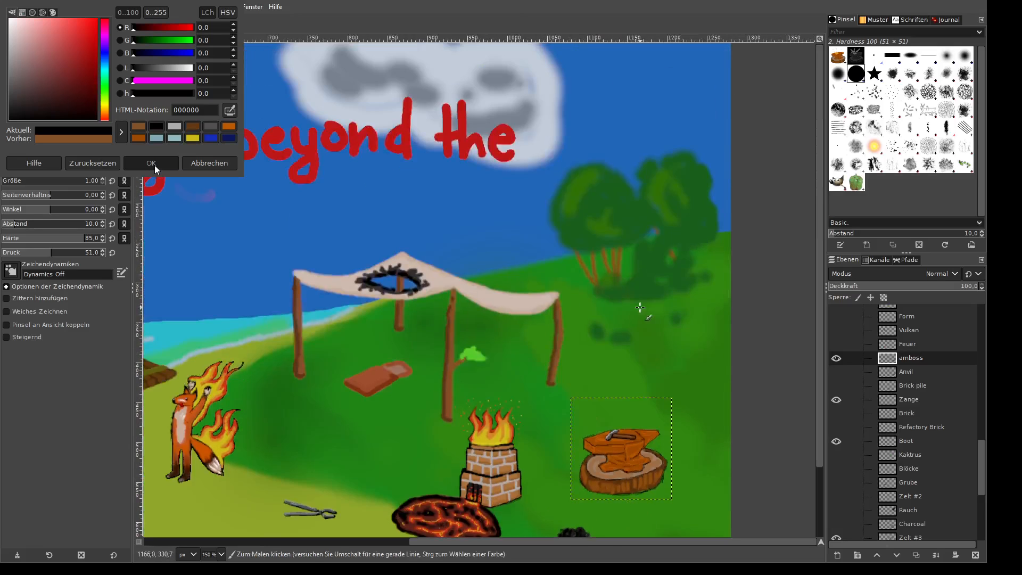
pyautogui.doubleClick(924, 362)
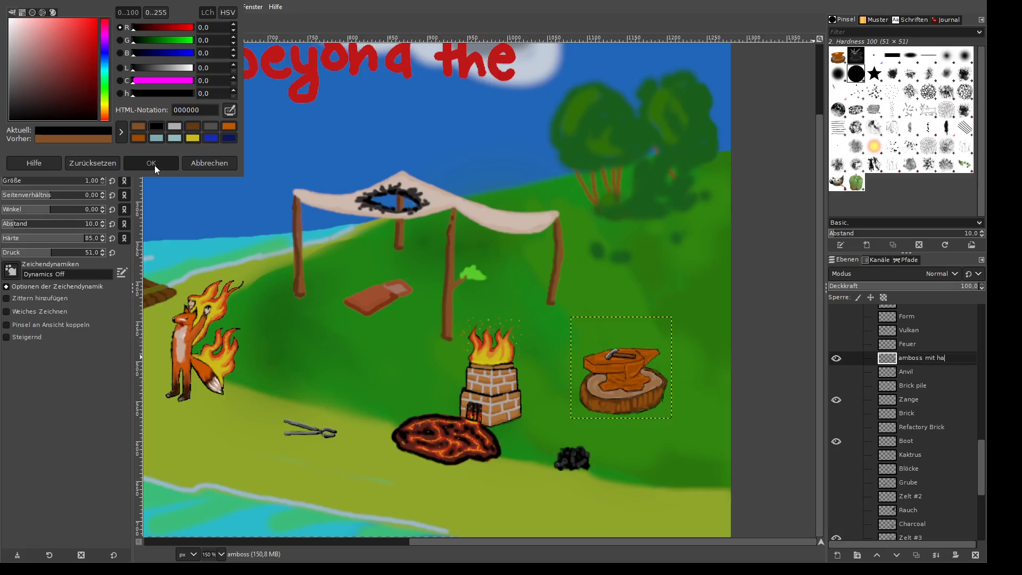
pyautogui.press('Return')
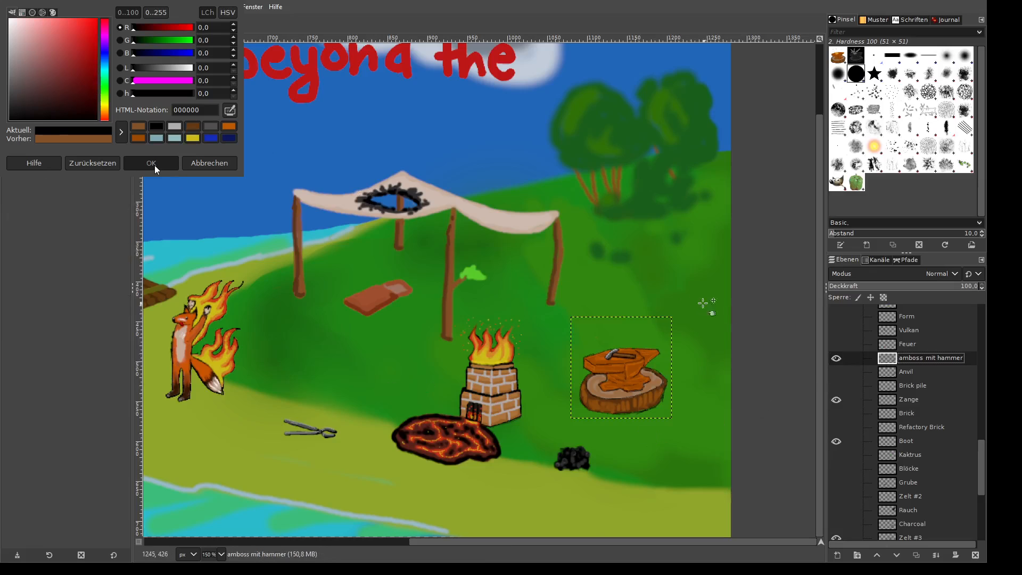
# - Show the scene at 100% zoom and narrow the tool options dock to widen the canvas area
pyautogui.press('1')
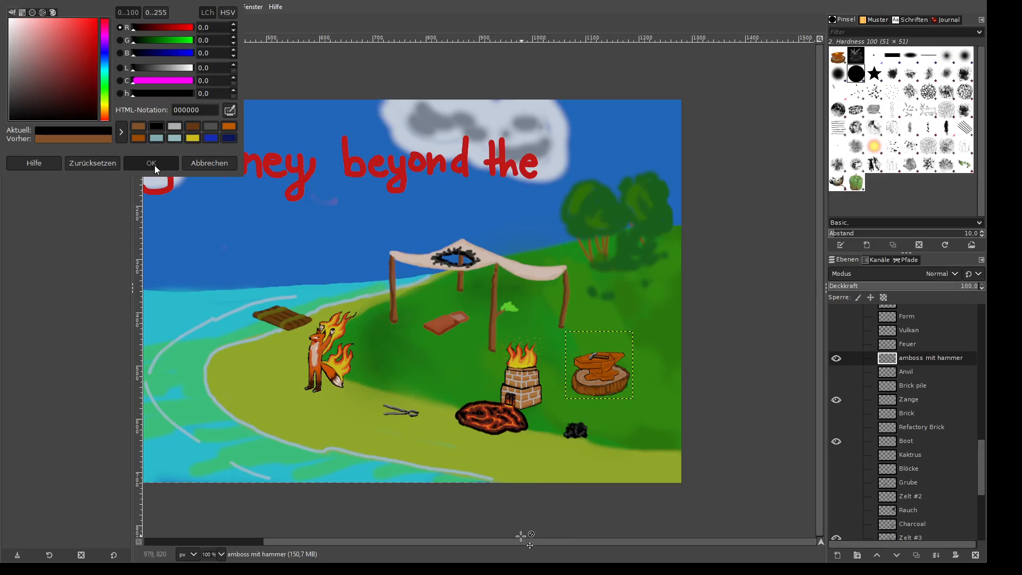
pyautogui.hscroll(-2, 526, 540)
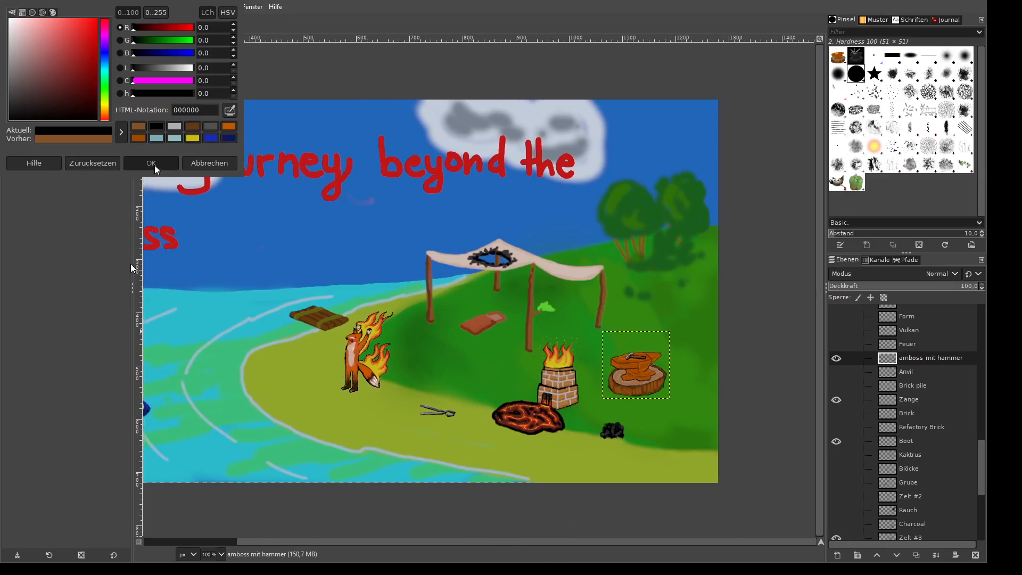
pyautogui.moveTo(132, 268); pyautogui.dragTo(39, 261)
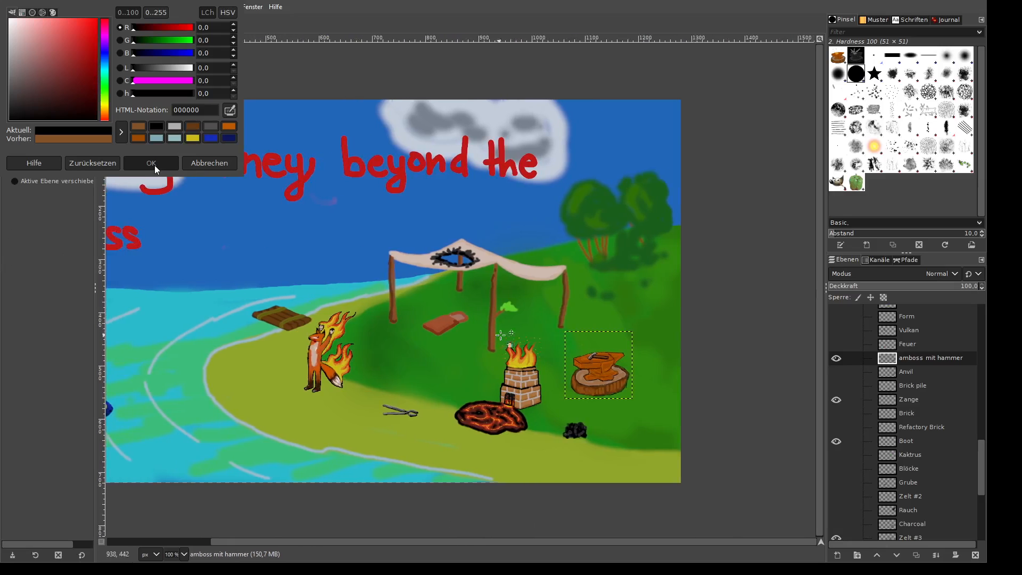
pyautogui.hscroll(-2, 444, 537)
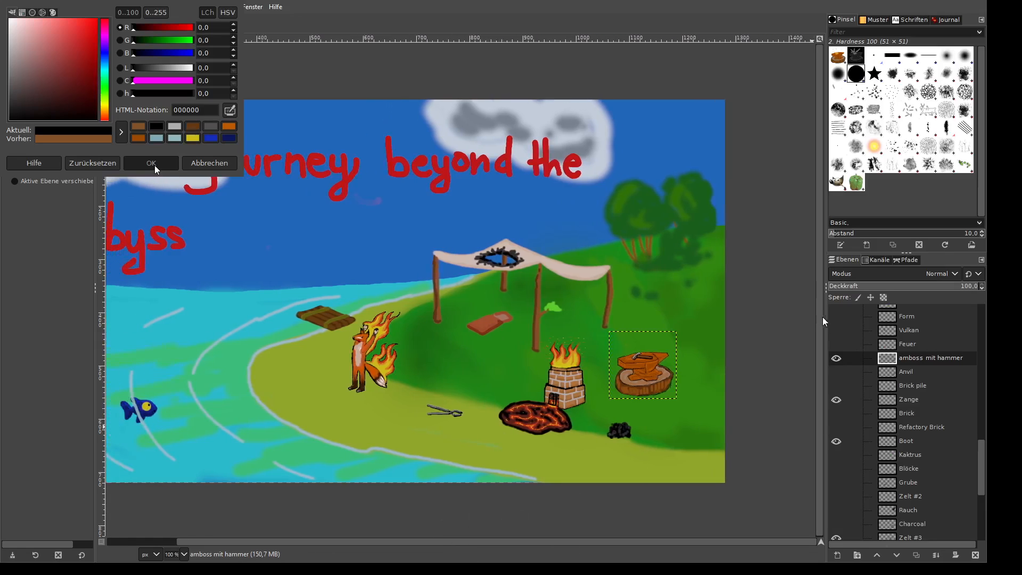
# - Narrow the brushes and layers dock, and move the burning fox slightly down and to the right on the beach
pyautogui.moveTo(826, 322); pyautogui.dragTo(877, 322)
pyautogui.hscroll(-5, 689, 548)
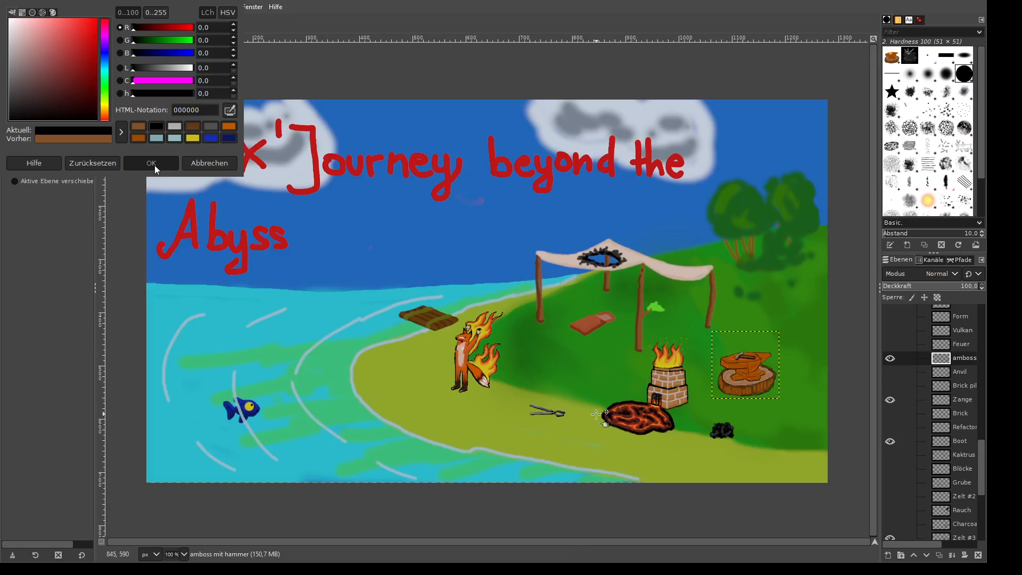
pyautogui.moveTo(467, 348); pyautogui.dragTo(477, 362)
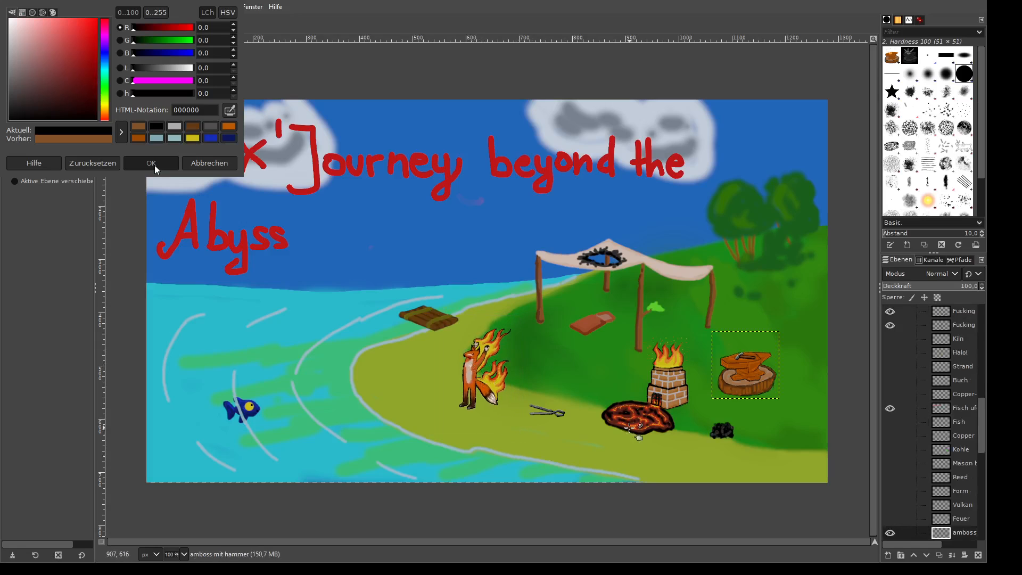
# - Nudge the tongs on the beach slightly upward between the fox and the ember pit
pyautogui.scroll(2, 585, 459)
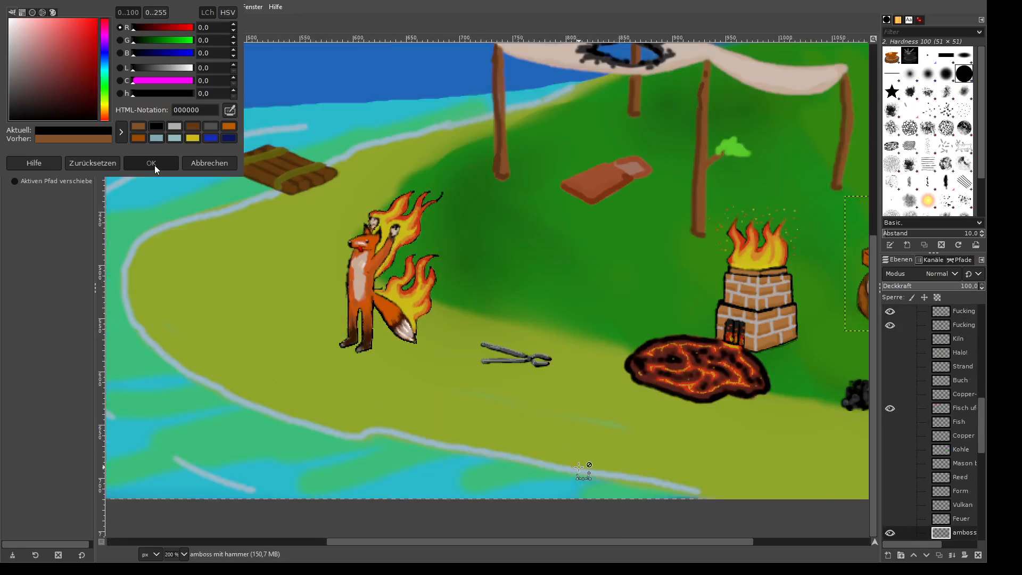
pyautogui.scroll(-1, 388, 393)
pyautogui.scroll(-3, 390, 399)
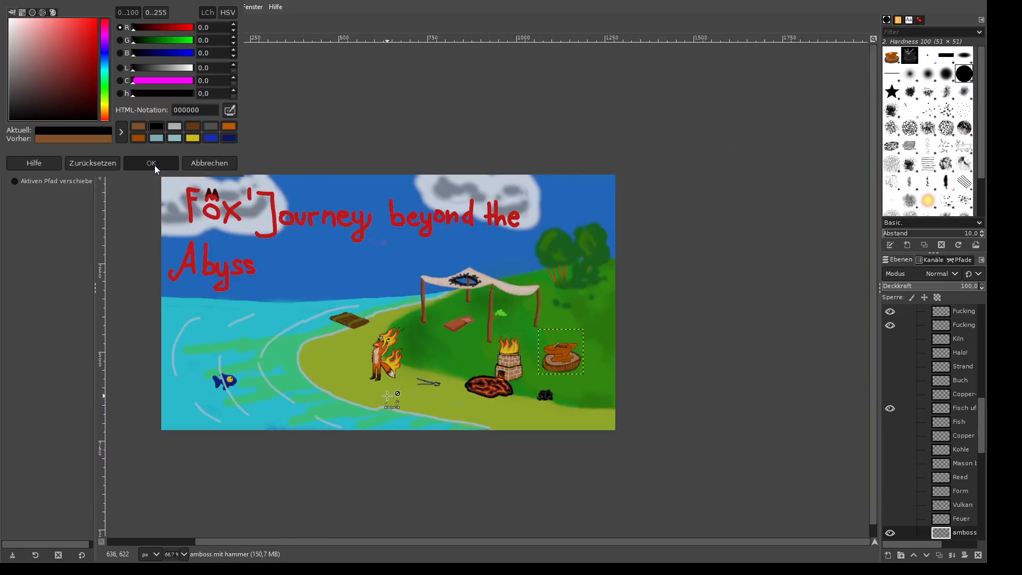
pyautogui.scroll(2, 391, 399)
pyautogui.click(461, 378)
pyautogui.moveTo(457, 378); pyautogui.dragTo(457, 375)
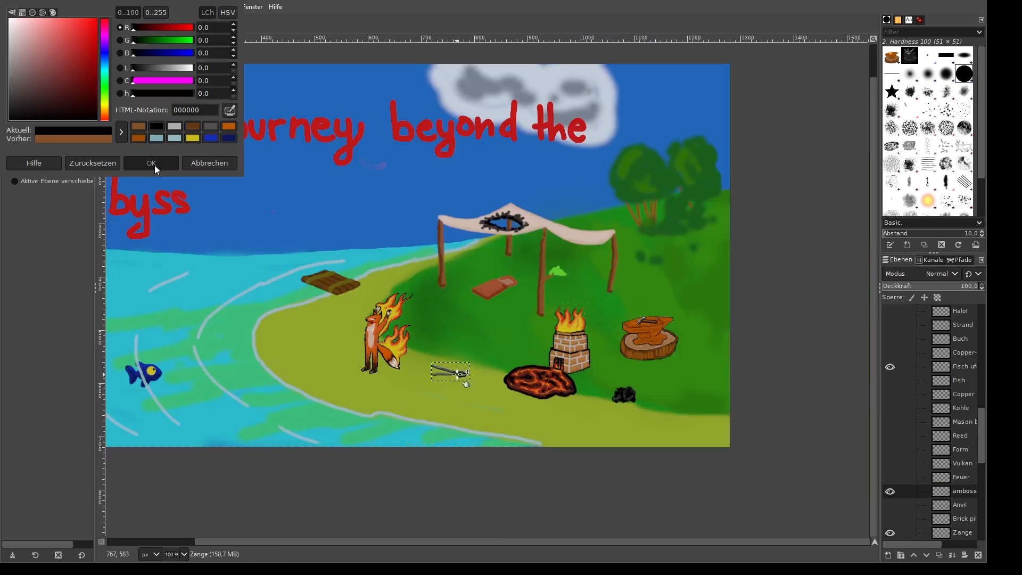
# - Save and export the whole scene, and accept black (000000) as the foreground colour to close the colour dialog
pyautogui.scroll(-1, 571, 390)
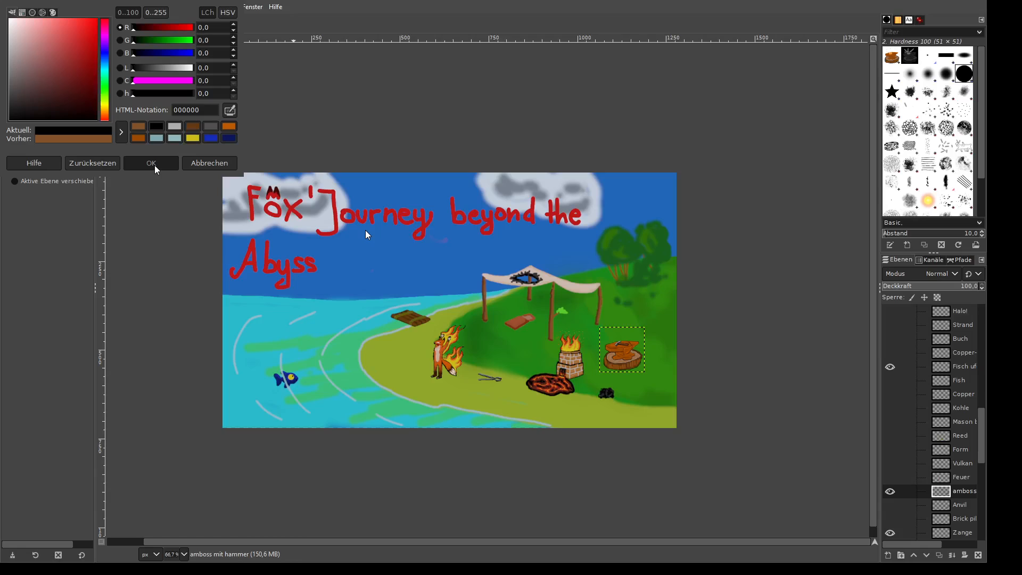
pyautogui.hotkey('ctrl', 's')
pyautogui.hotkey('ctrl', 'e')
pyautogui.click(151, 163)
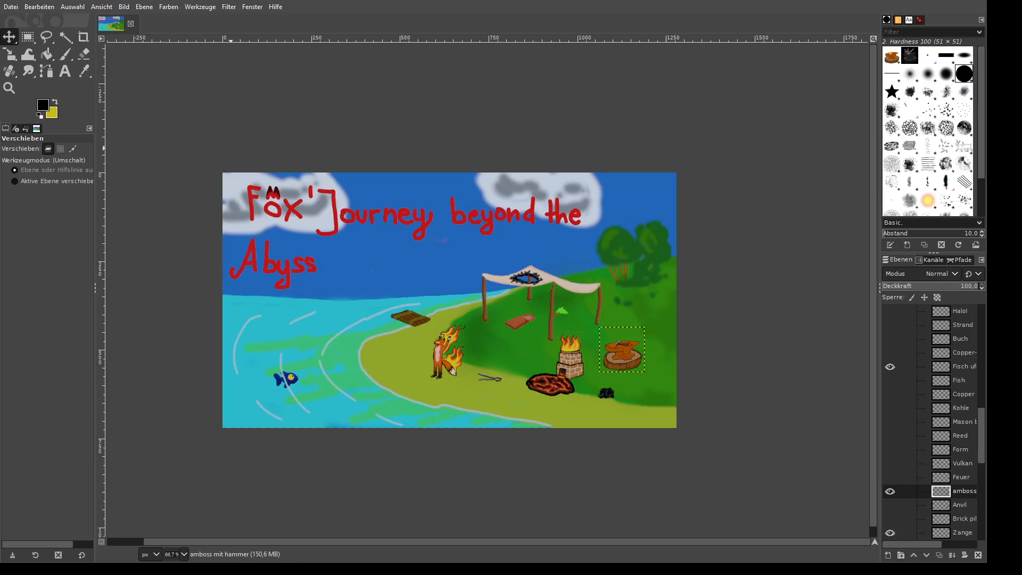